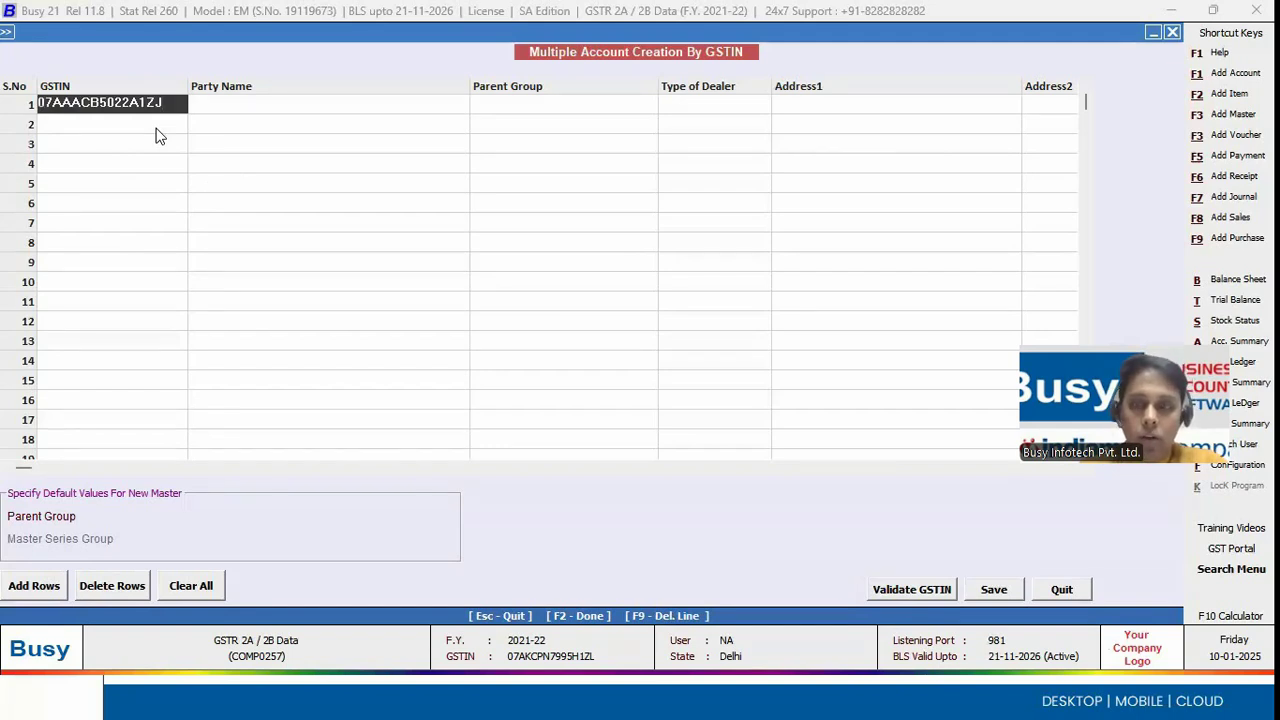
Validate the GSTIN entered in the first row of the multiple account creation grid
left_click(915, 590)
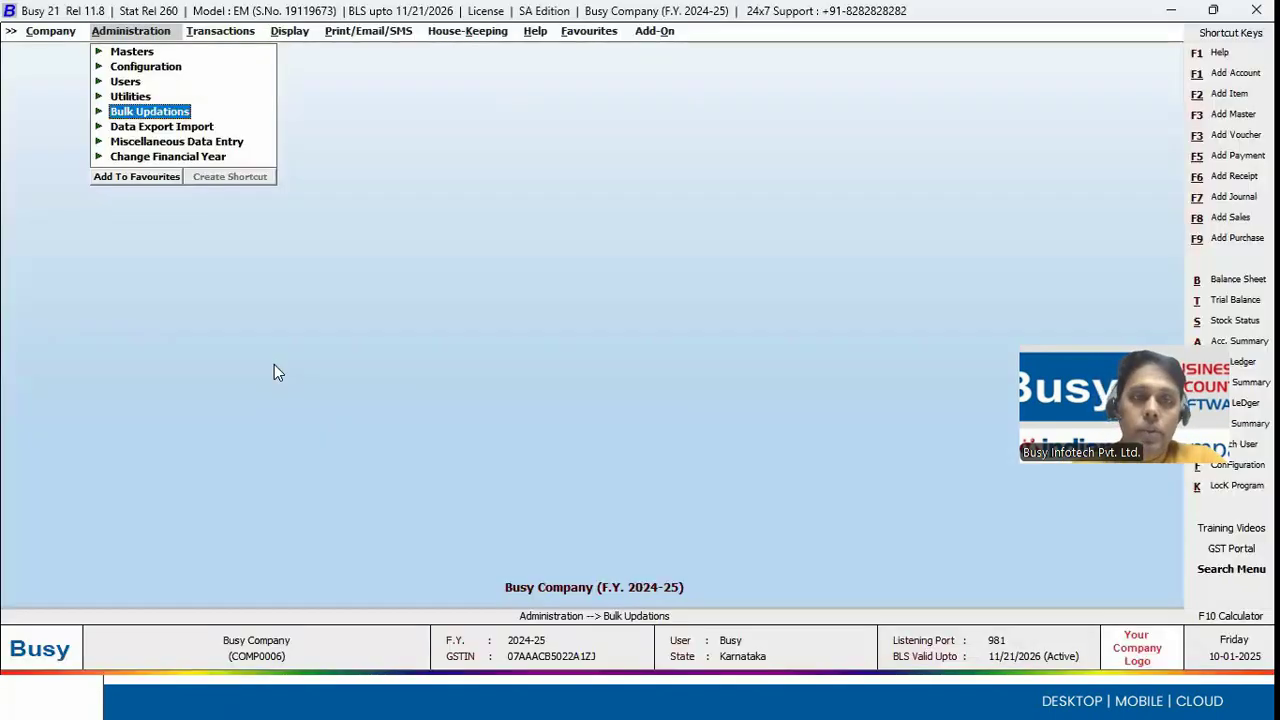
Open the Validate HSN Online utility from GST Misc. Utilities for multiple HSN codes
key("Right")
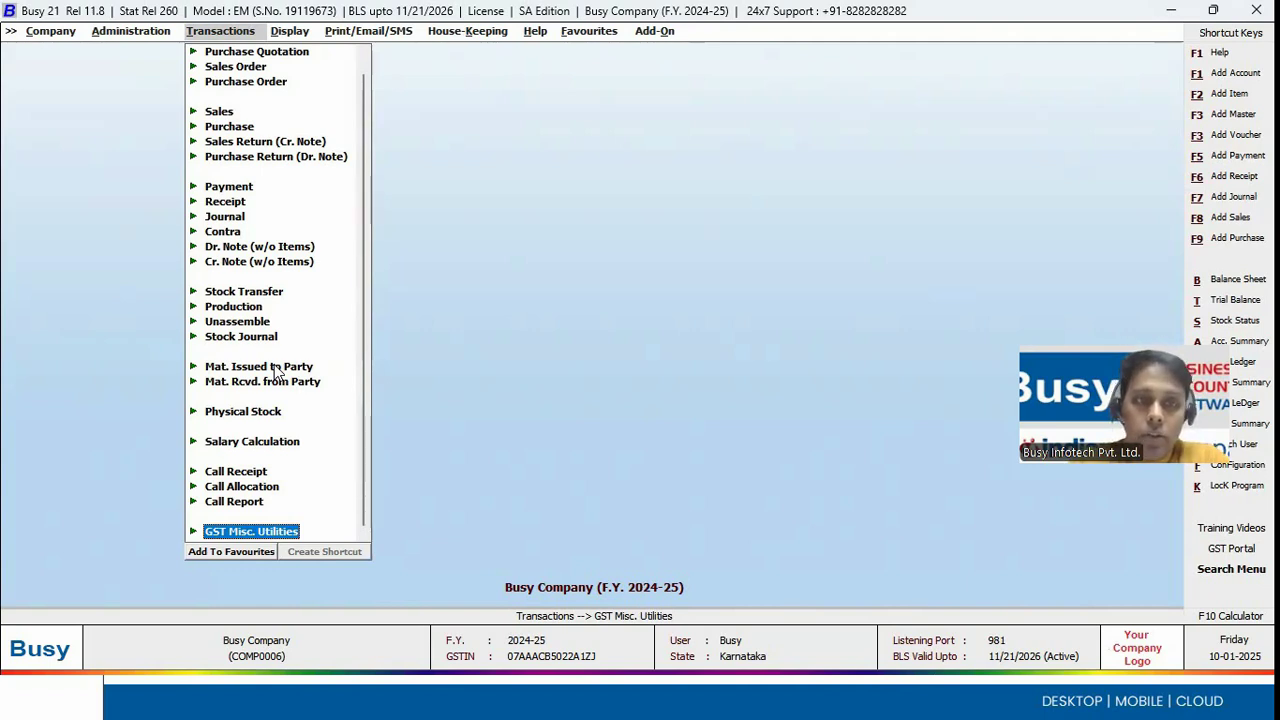
key("Return")
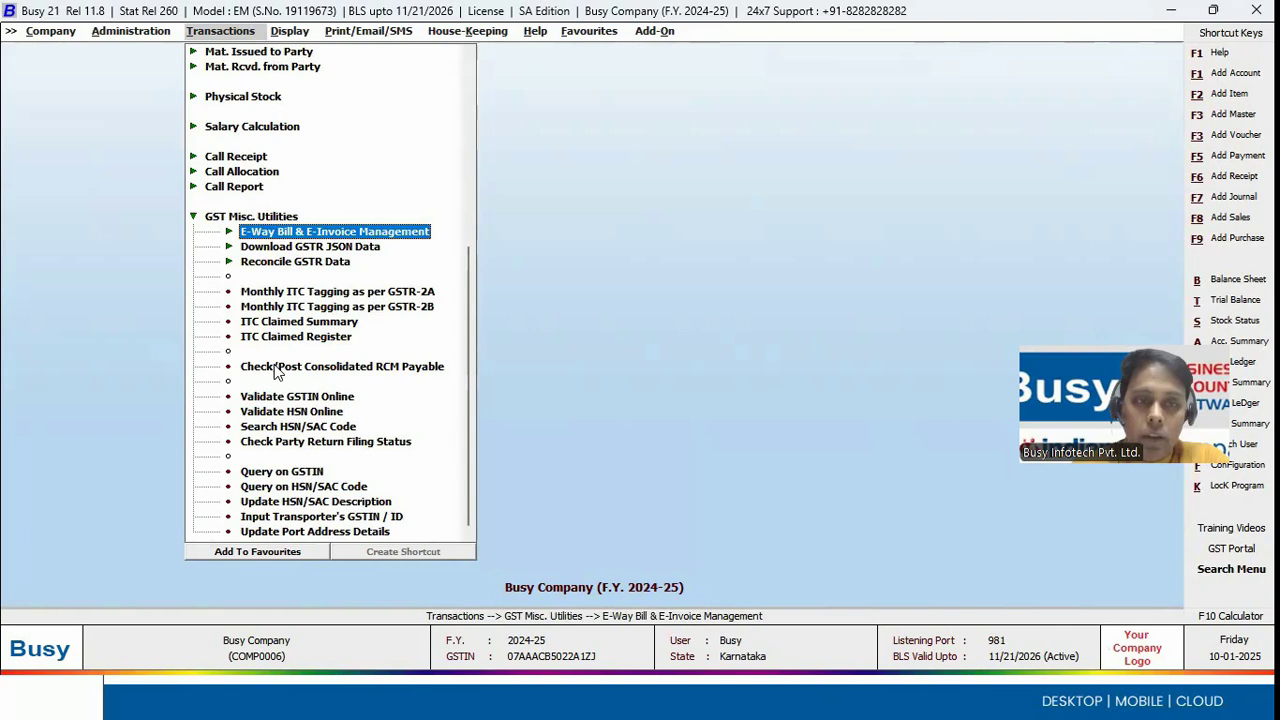
key("Down")
key("Down")
key("Down")
key("Down")
key("Down")
key("Down")
key("Down")
key("Down")
key("Down")
key("Down")
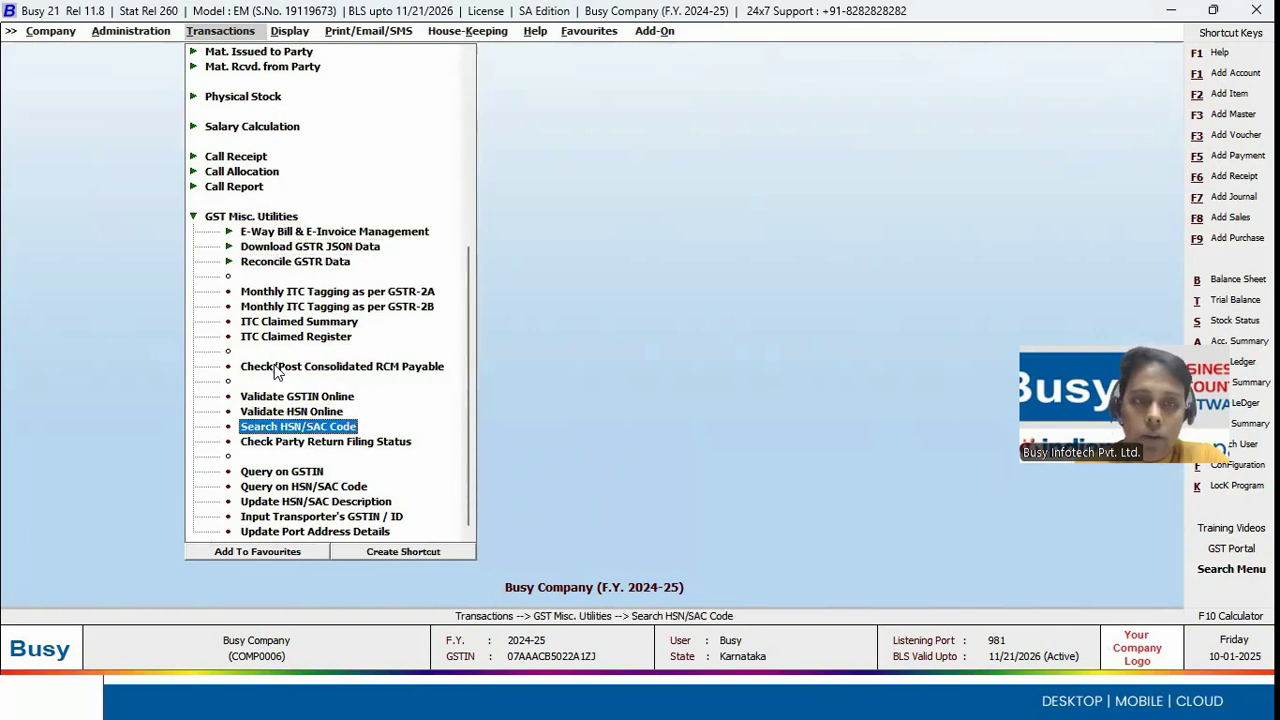
key("Up")
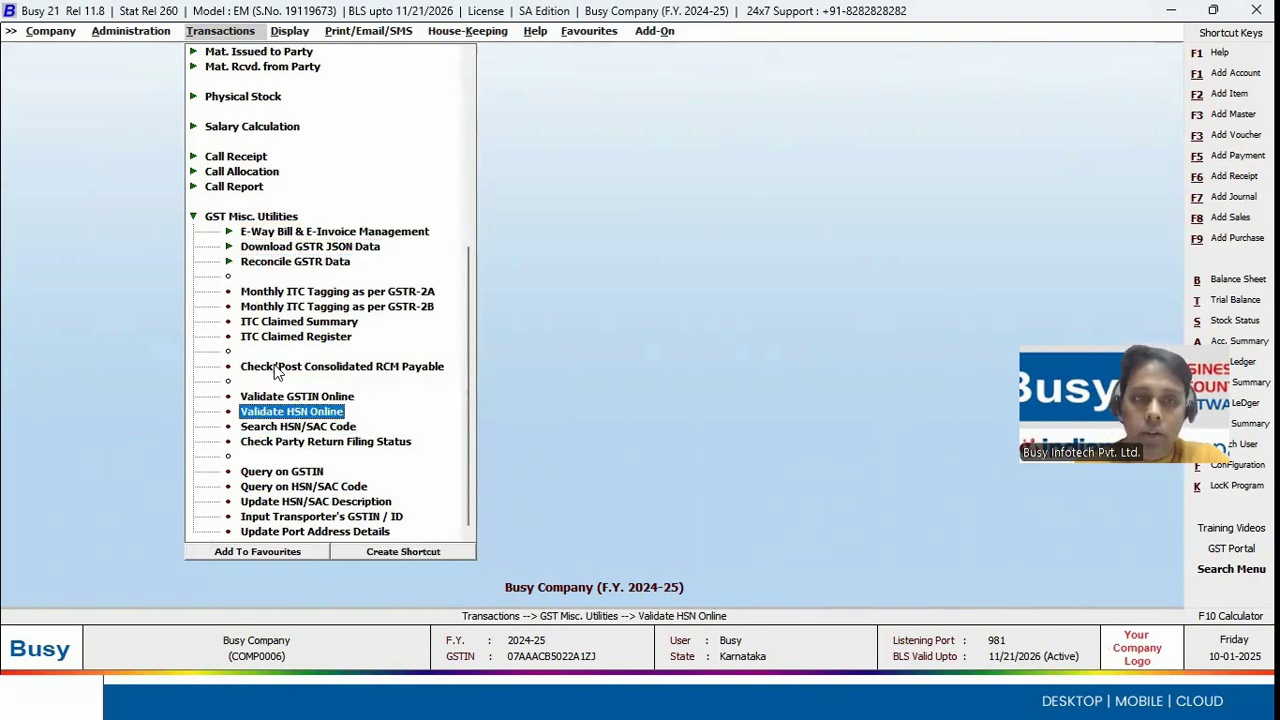
key("Return")
key("Right")
key("Return")
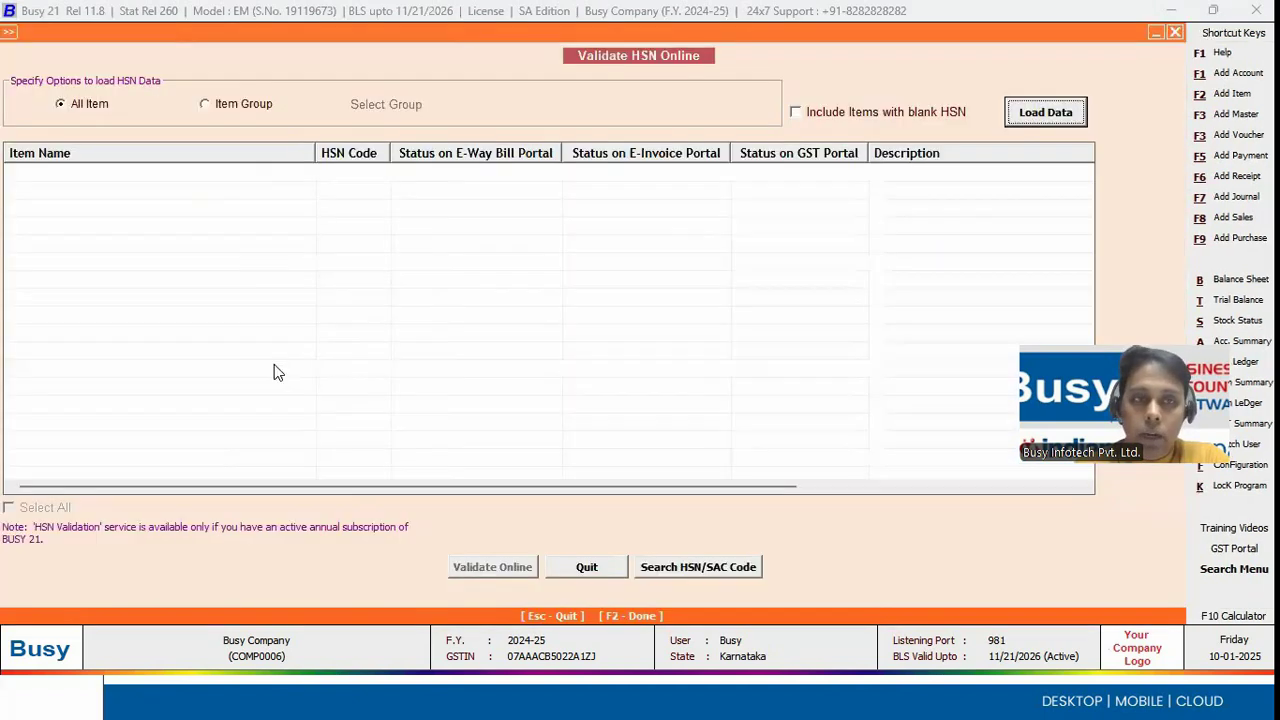
Load the HSN data for all items, select every item, and validate their HSN codes online
left_click(1040, 112)
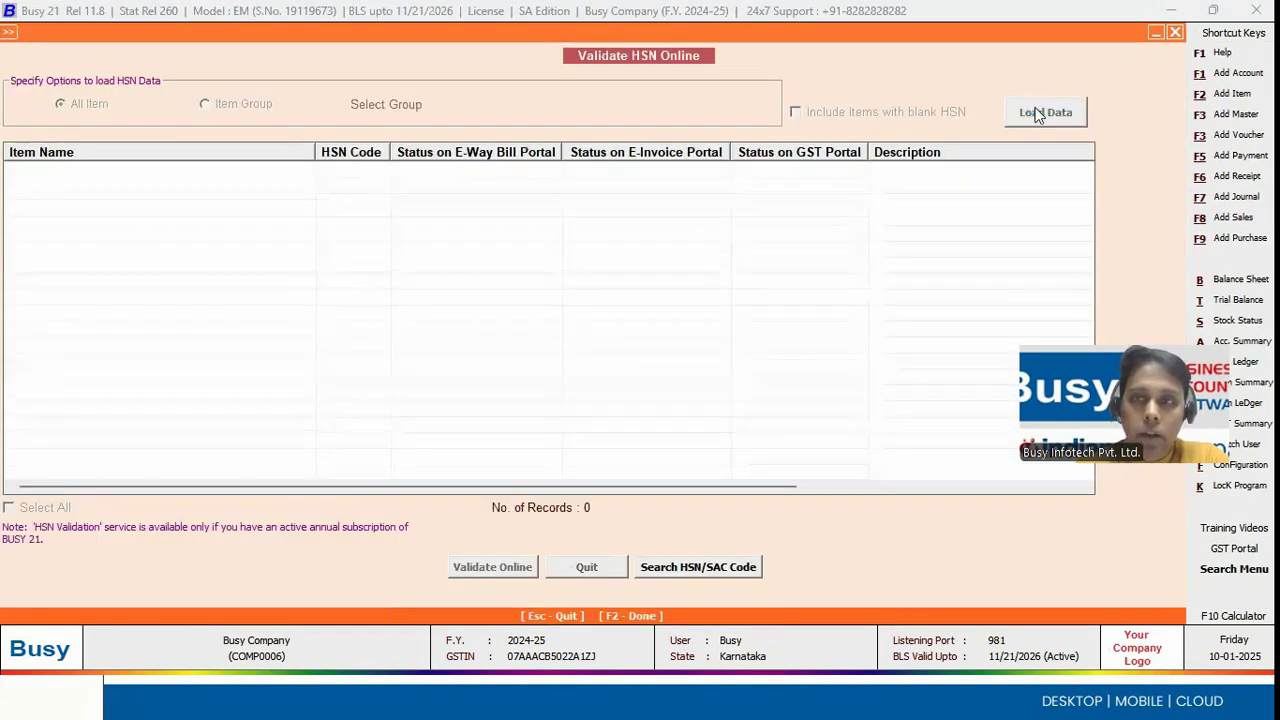
left_click(40, 508)
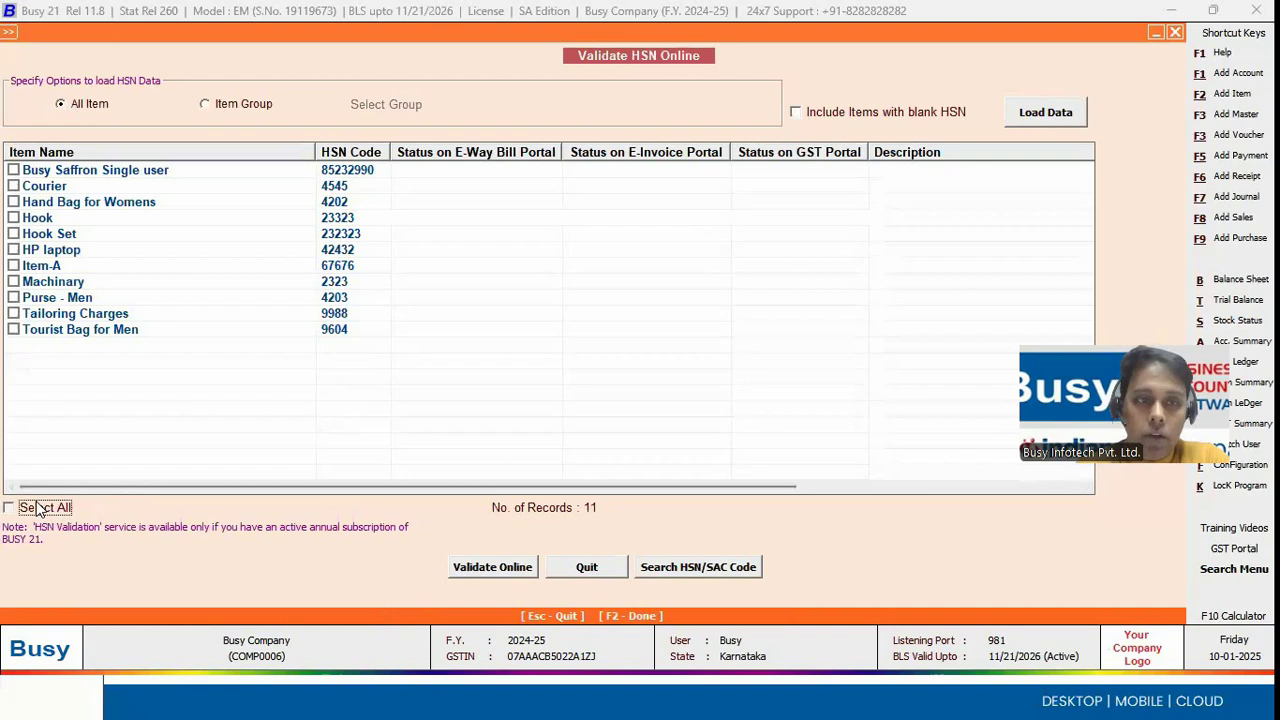
left_click(516, 578)
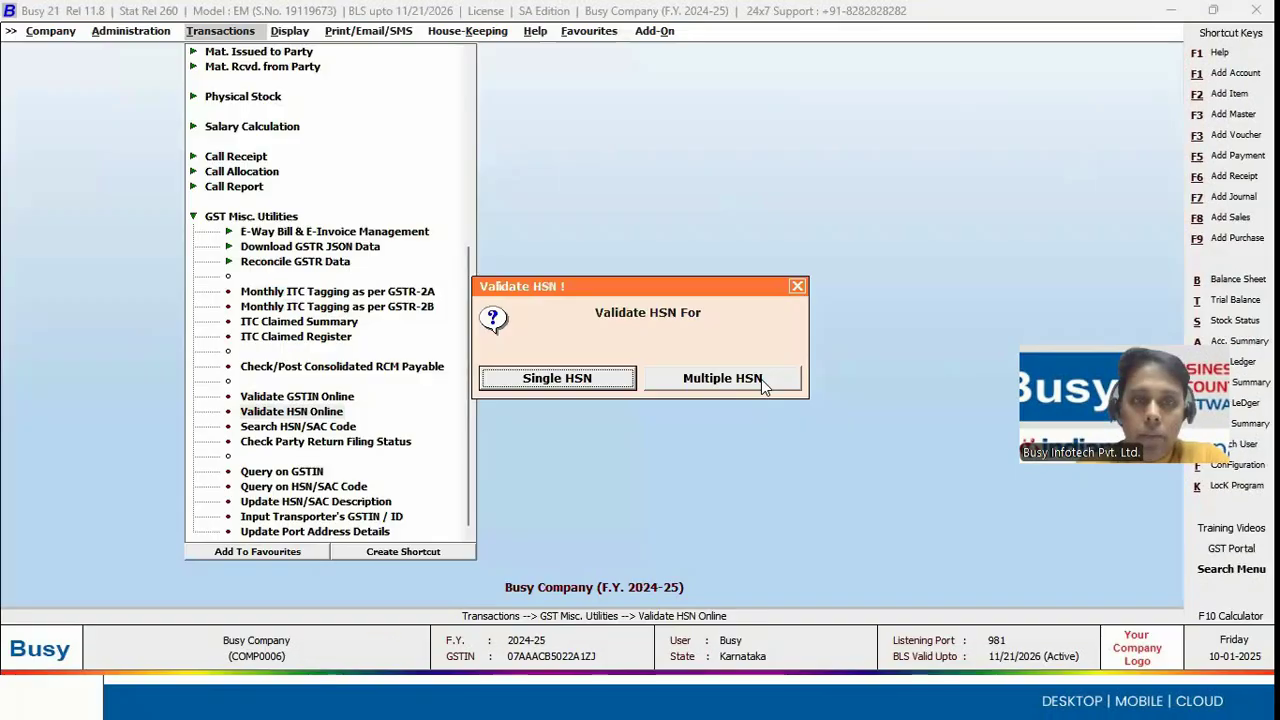
left_click(761, 379)
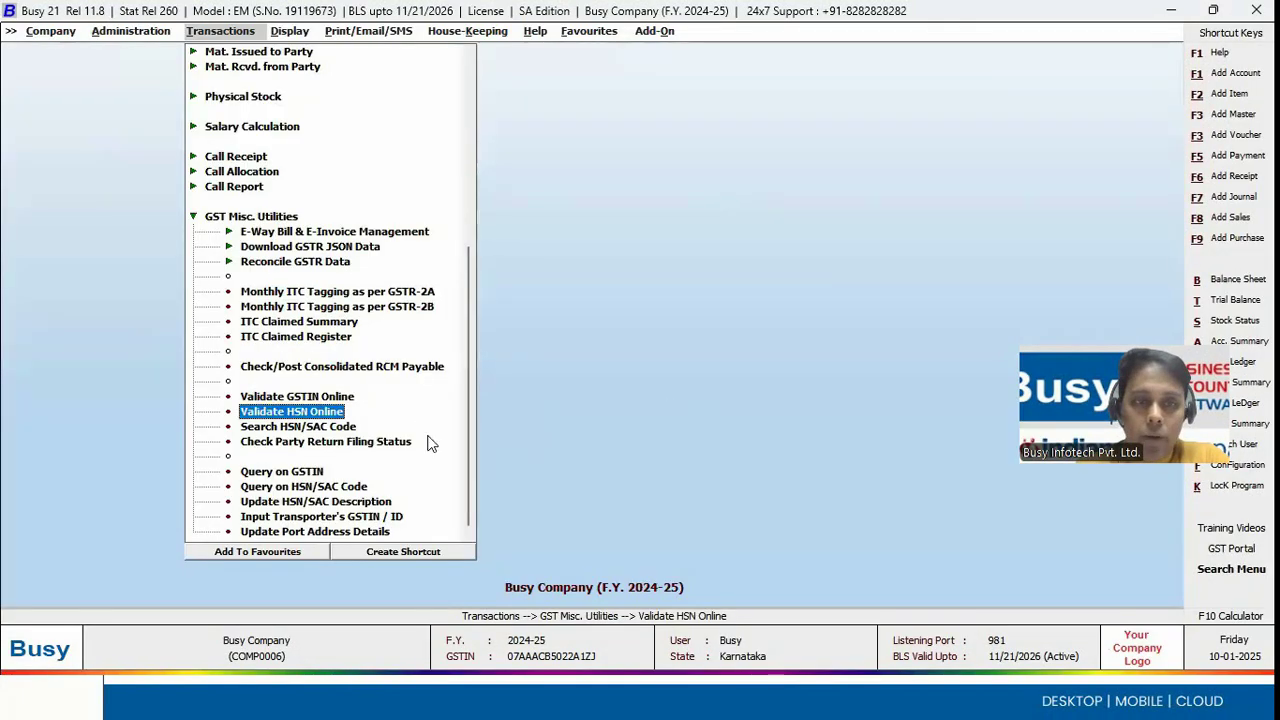
Search for HSN/SAC code 7318 on the E-Way Bill Portal using the Search HSN/SAC Code utility
key("Down")
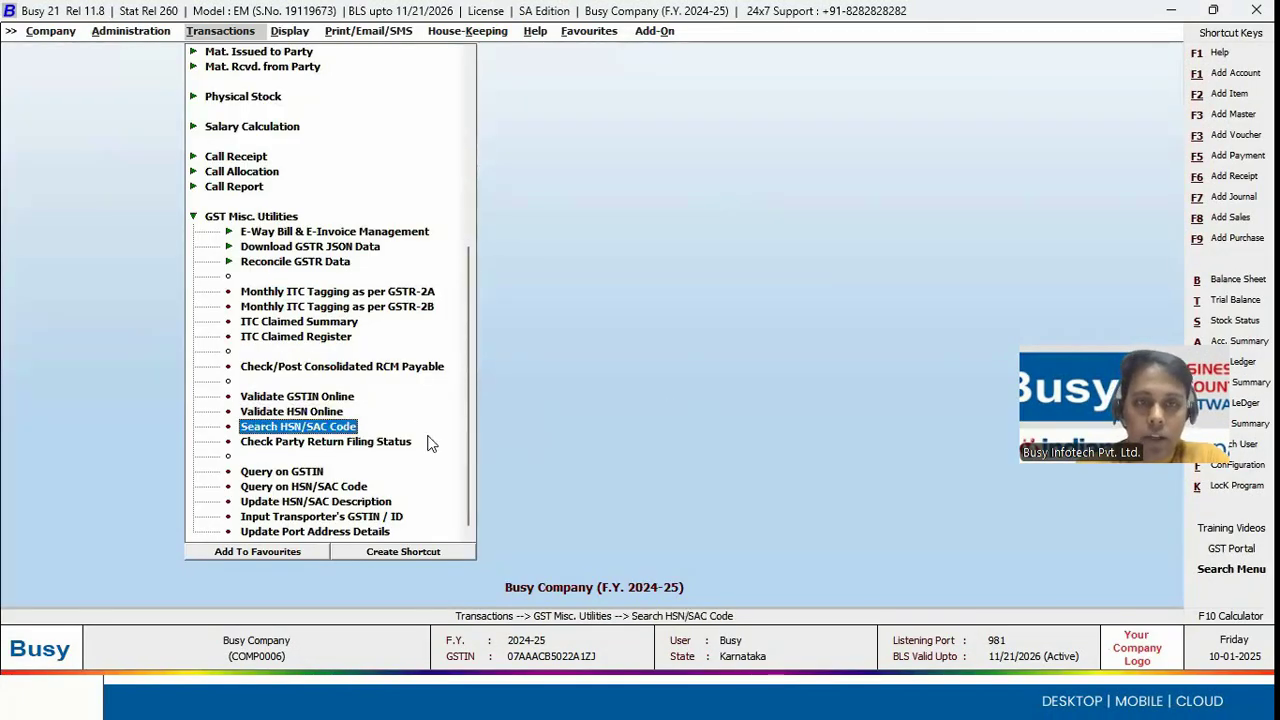
key("Return")
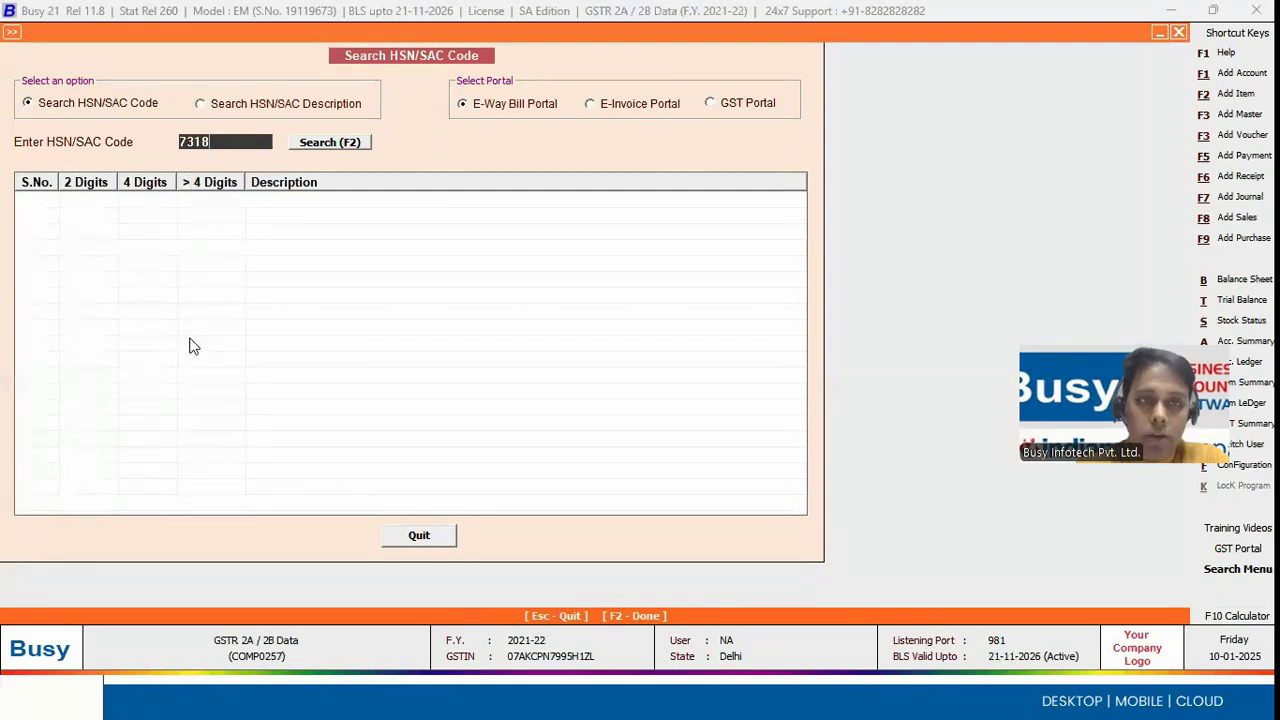
left_click(333, 142)
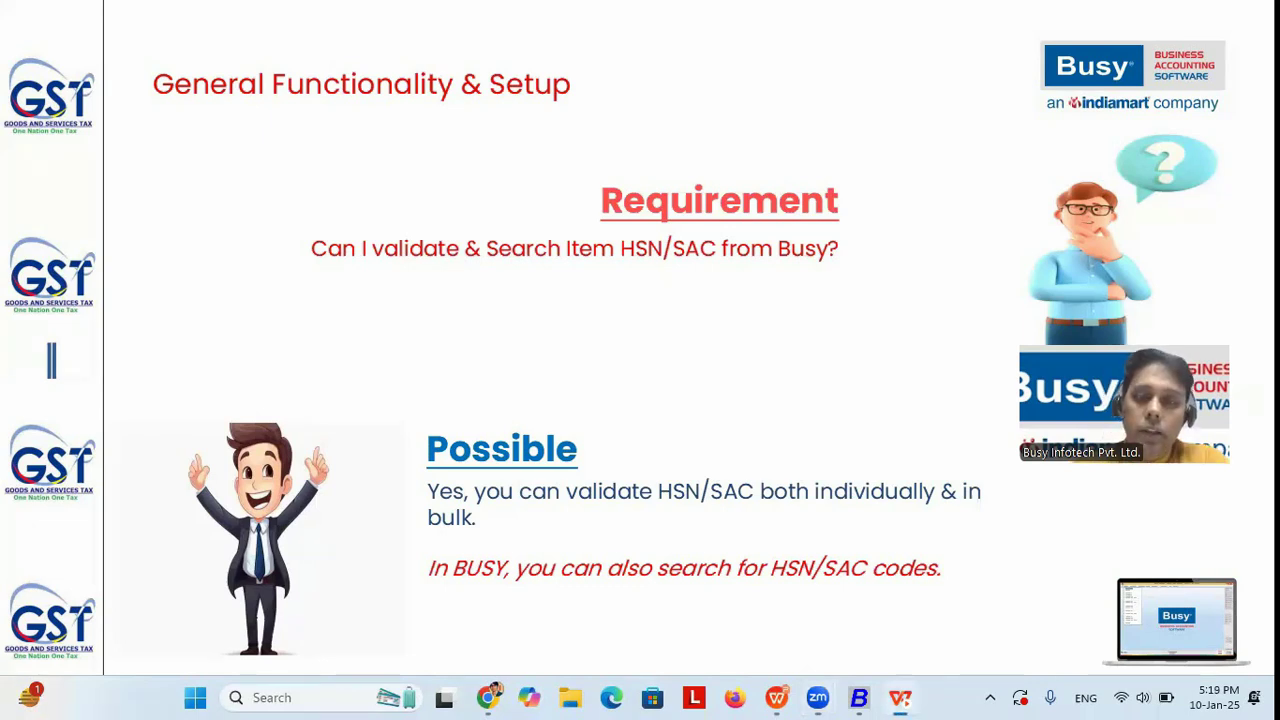
key("Right")
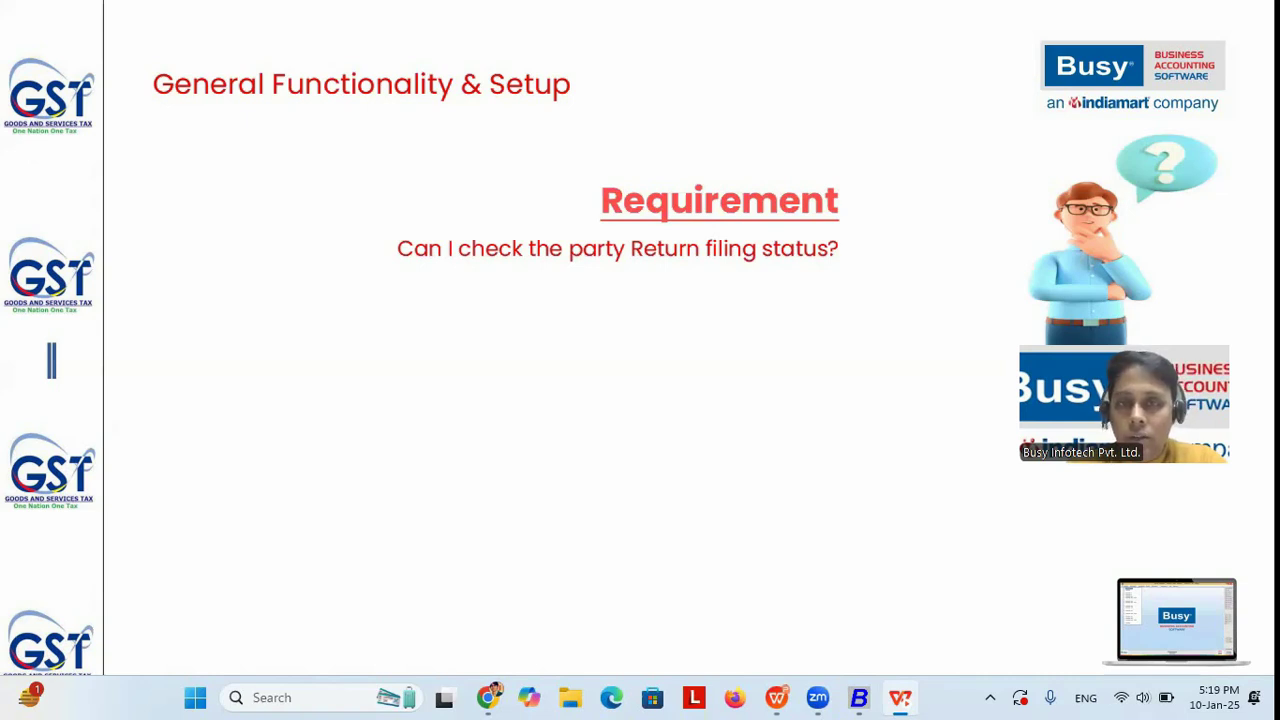
key("Right")
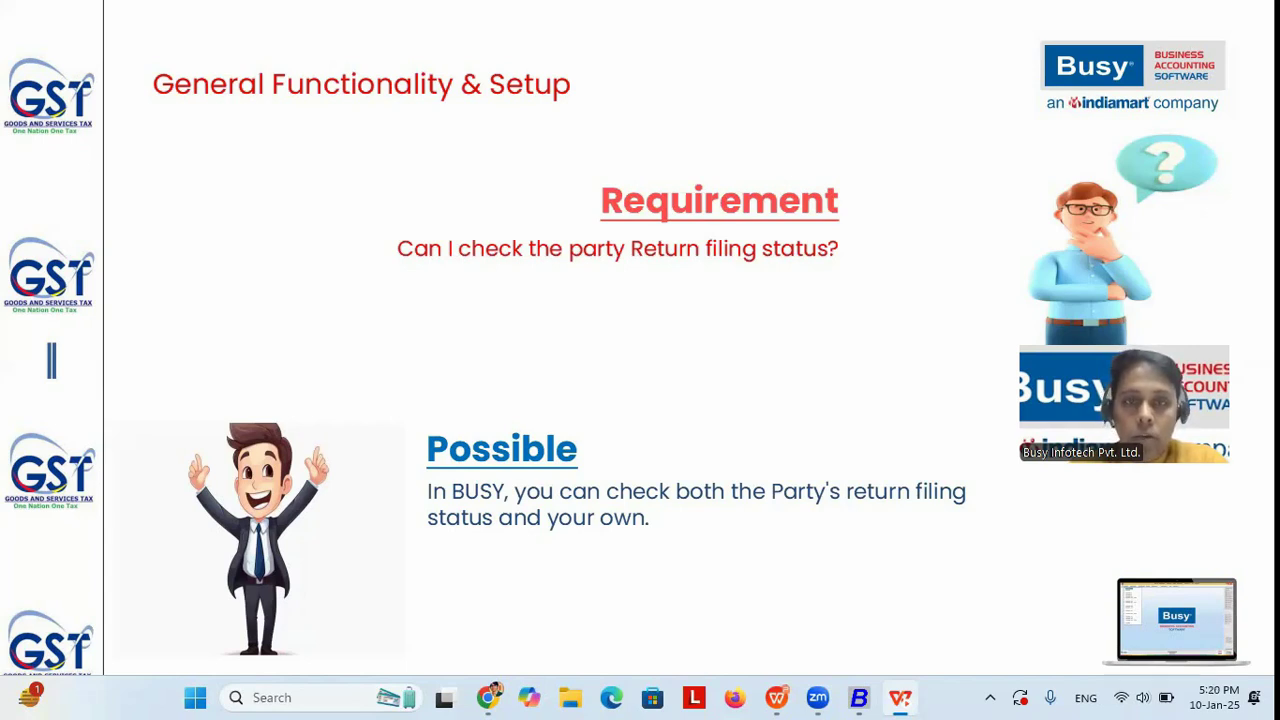
Switch to the Busy window with Busy Company (F.Y. 2024-25) and expand the GST Misc. Utilities transactions
key("alt+Tab")
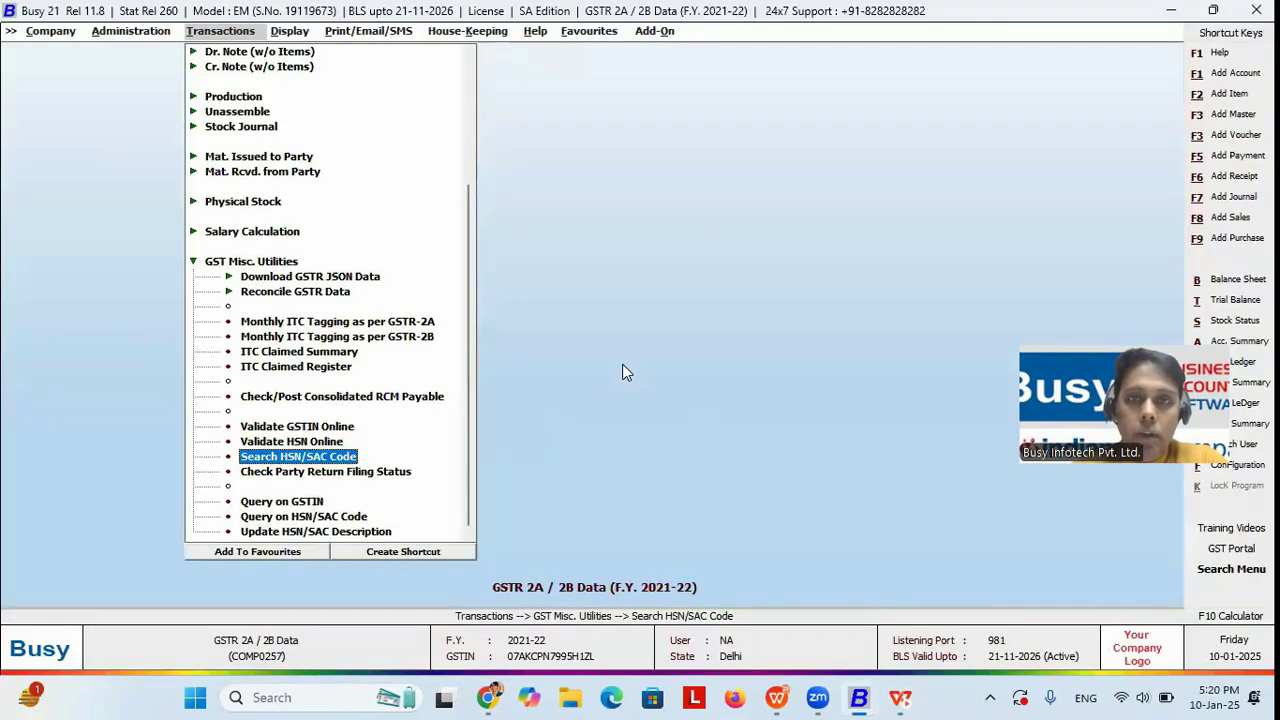
key("alt+Tab")
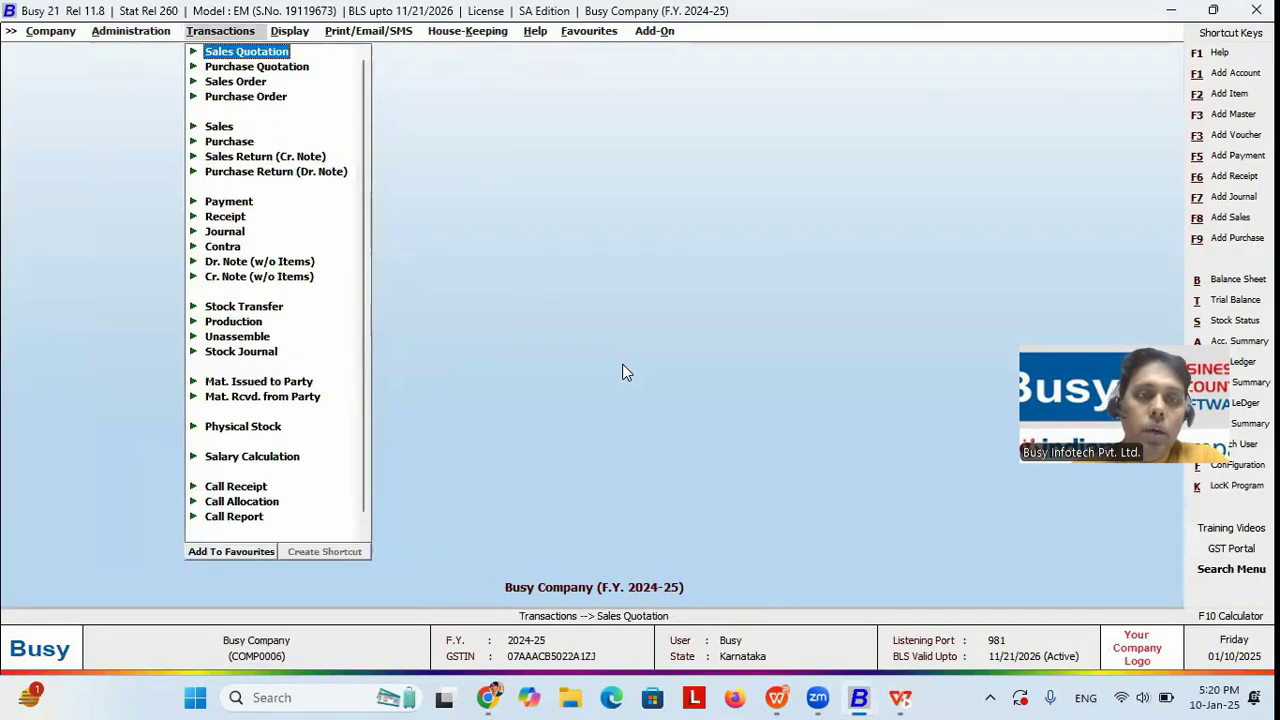
key("Down")
key("Down")
key("Down")
key("Down")
key("Down")
key("Down")
key("Down")
key("Down")
key("Down")
key("Down")
key("Down")
key("Down")
key("Down")
key("Down")
key("Down")
key("Down")
key("Down")
key("Down")
key("Down")
key("Down")
key("Down")
key("Down")
key("Down")
key("Down")
key("Up")
key("Return")
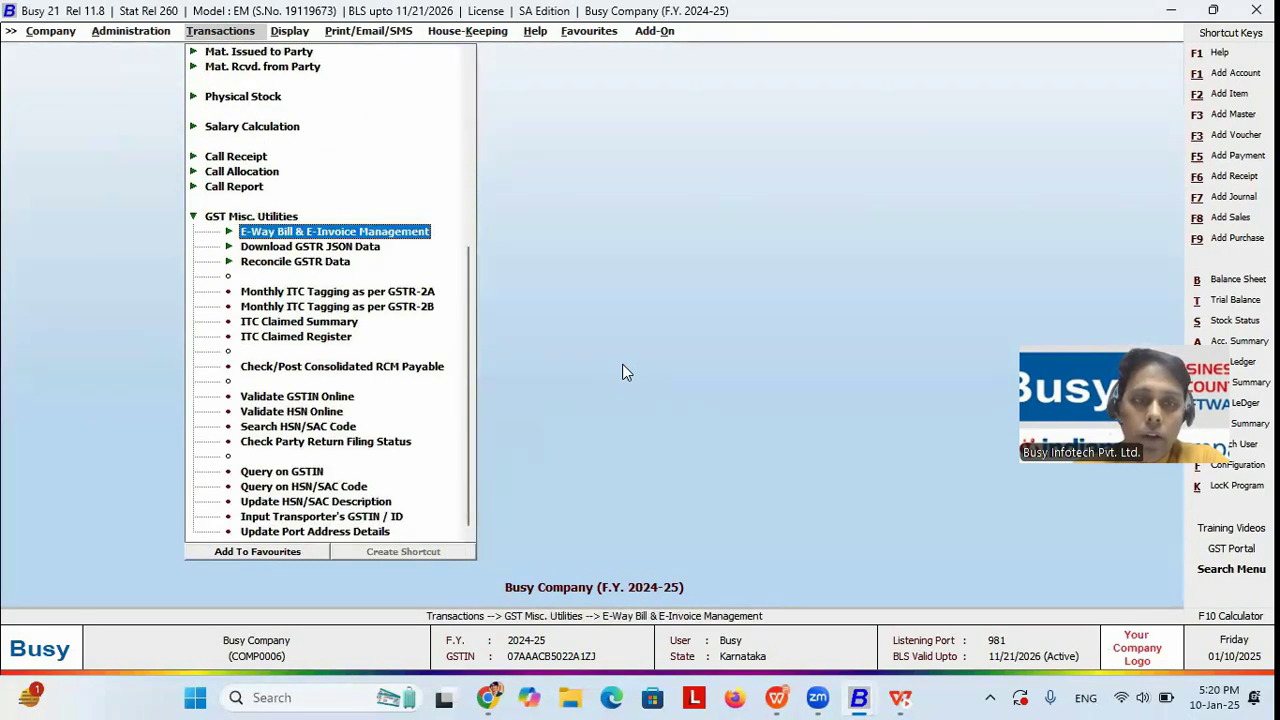
Start a party return filing status check for one party, fetching the status from the GST Portal
key("Down")
key("v")
key("c")
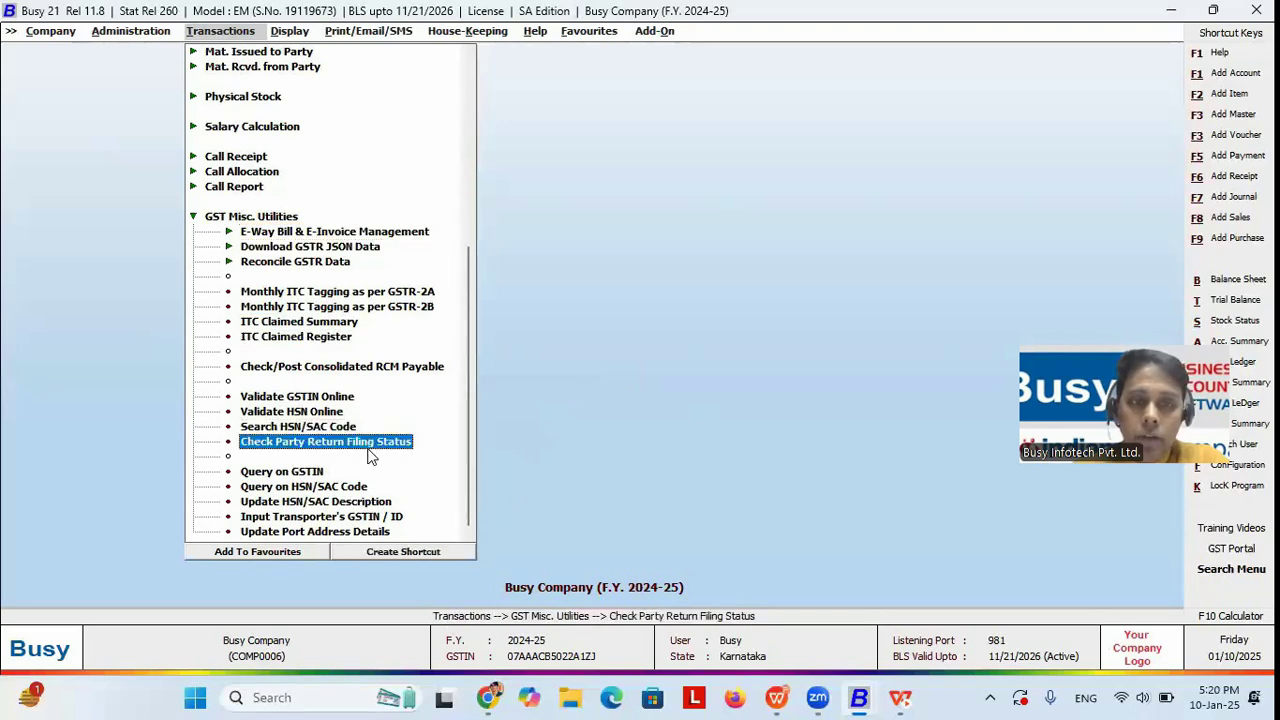
key("Return")
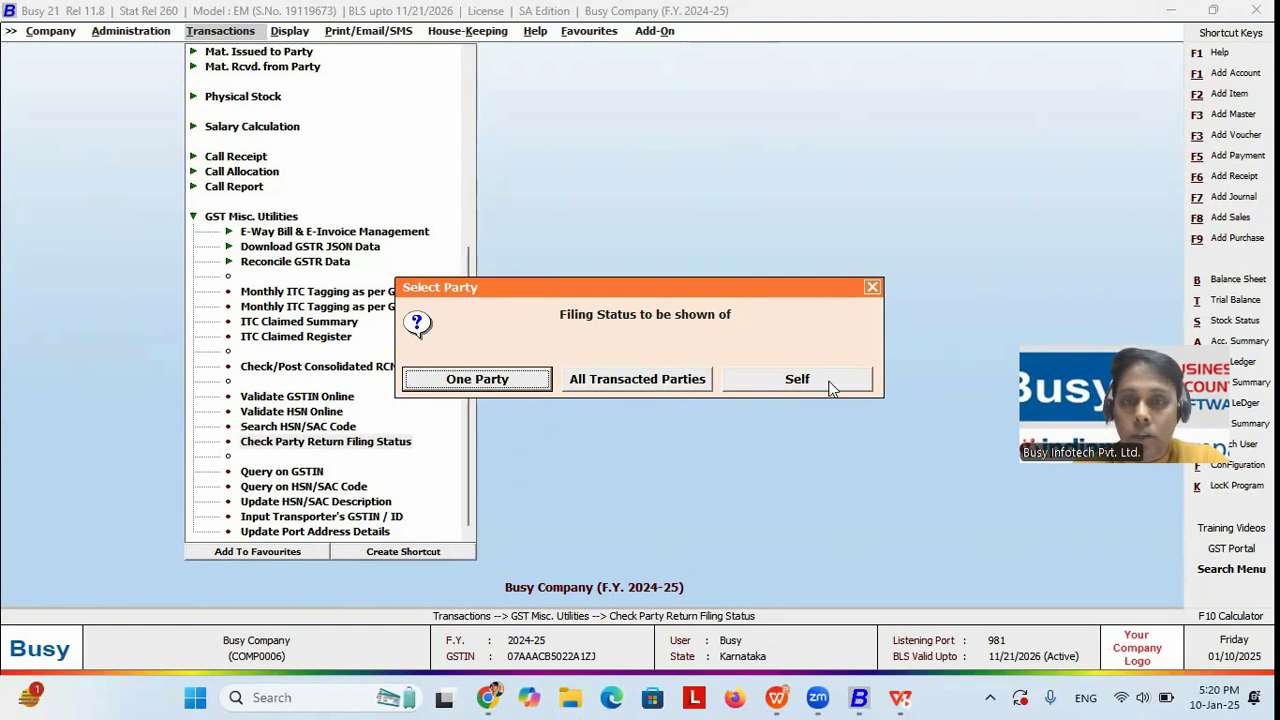
left_click(507, 384)
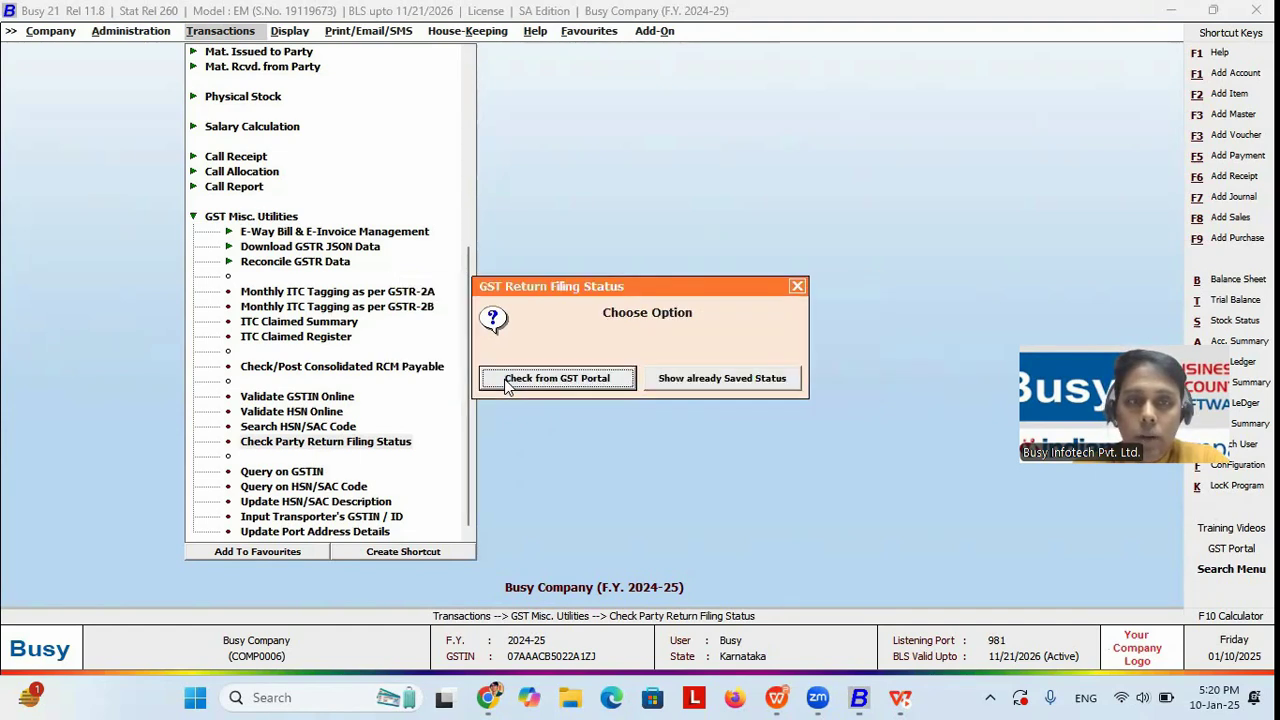
left_click(537, 381)
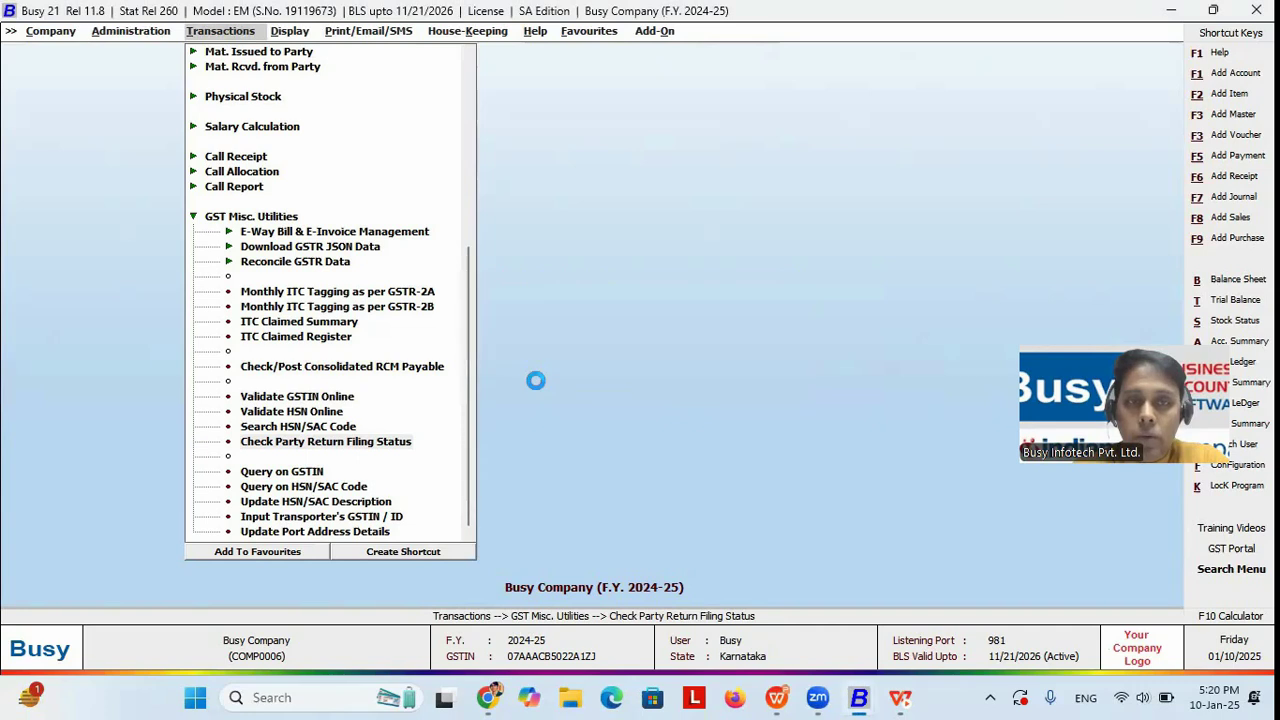
Generate the filing status report for BUSY INFOTECH PRIVATE LIMITED. for financial year 2024-2025, covering both GSTR1 and GSTR3B
type("BUSY")
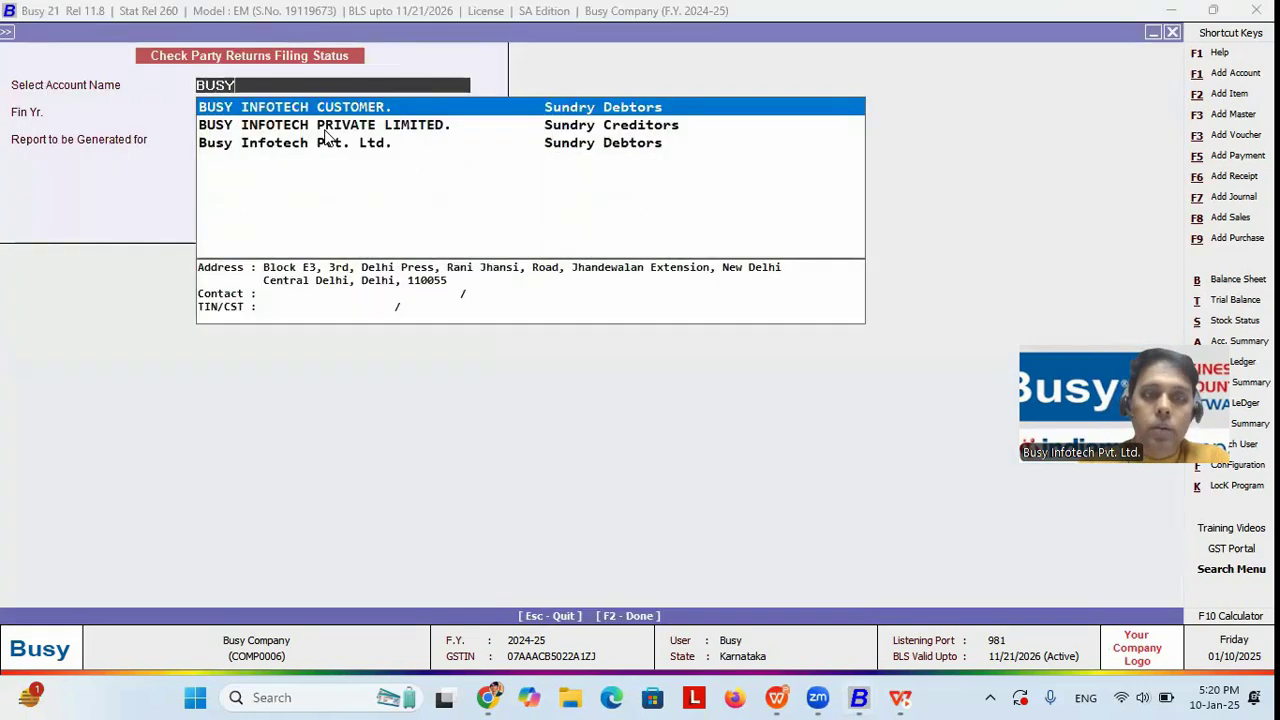
left_click(325, 126)
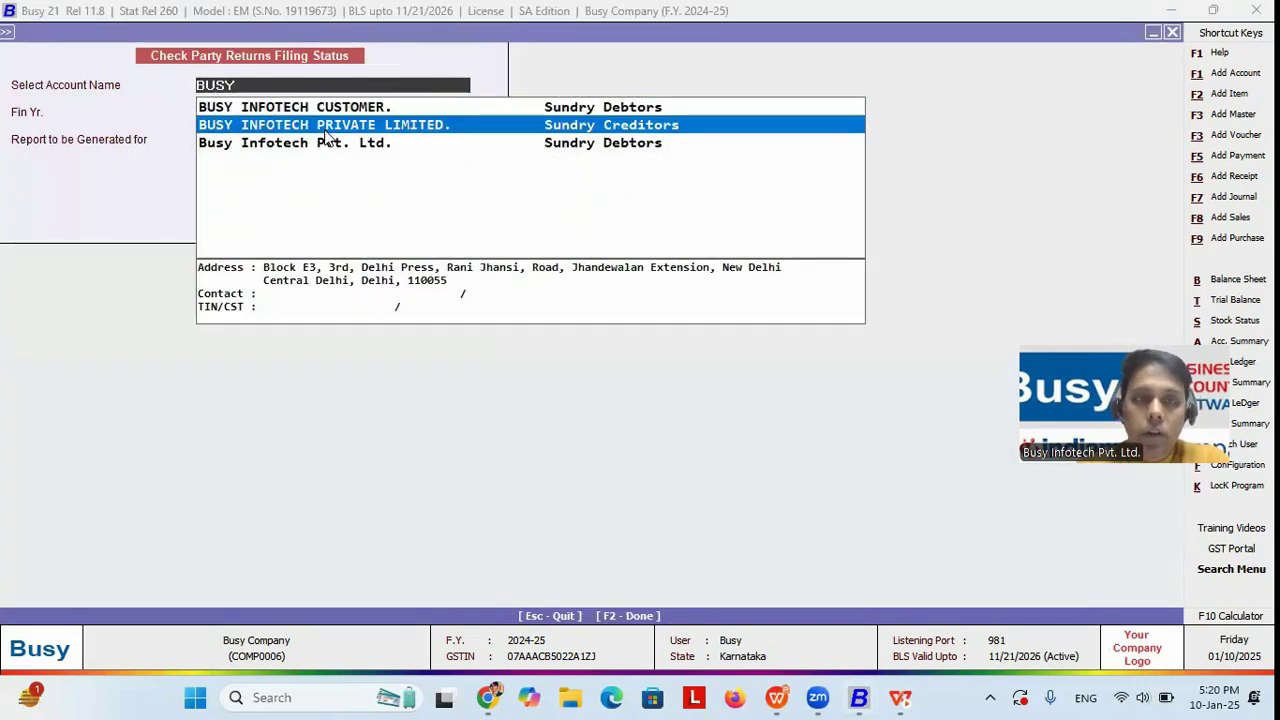
key("Return")
key("Return")
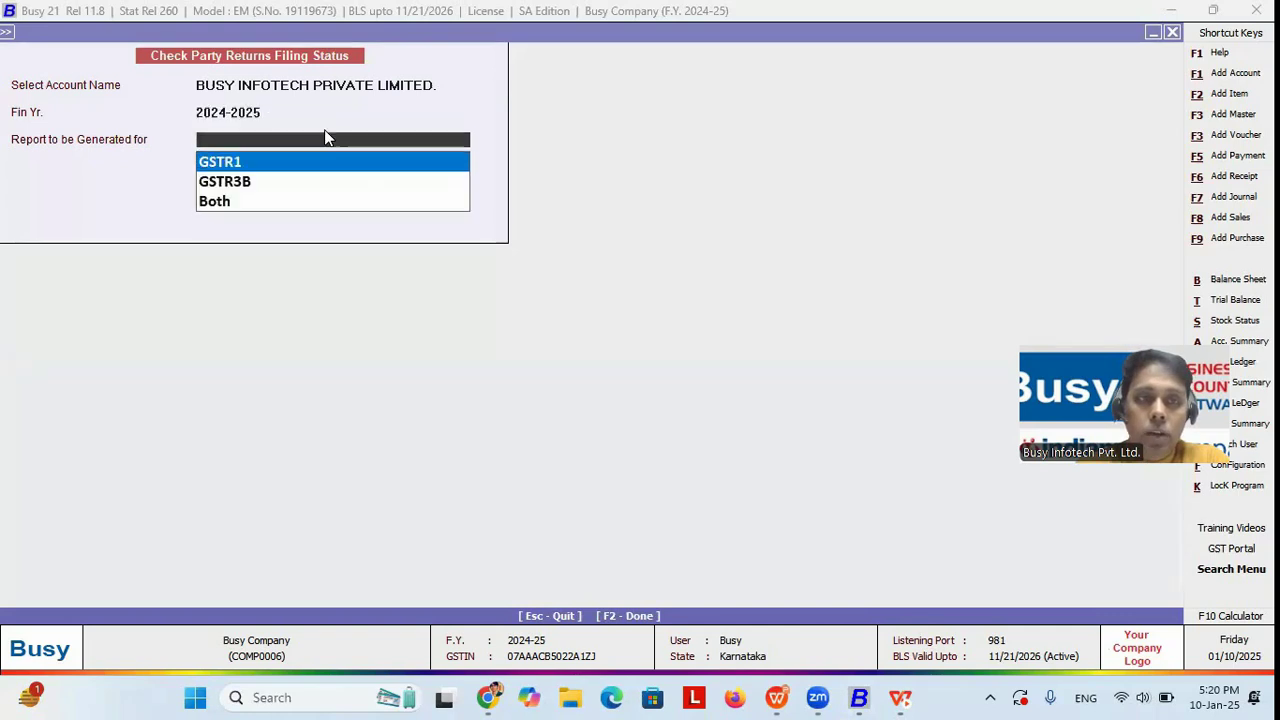
key("Down")
key("Down")
key("Return")
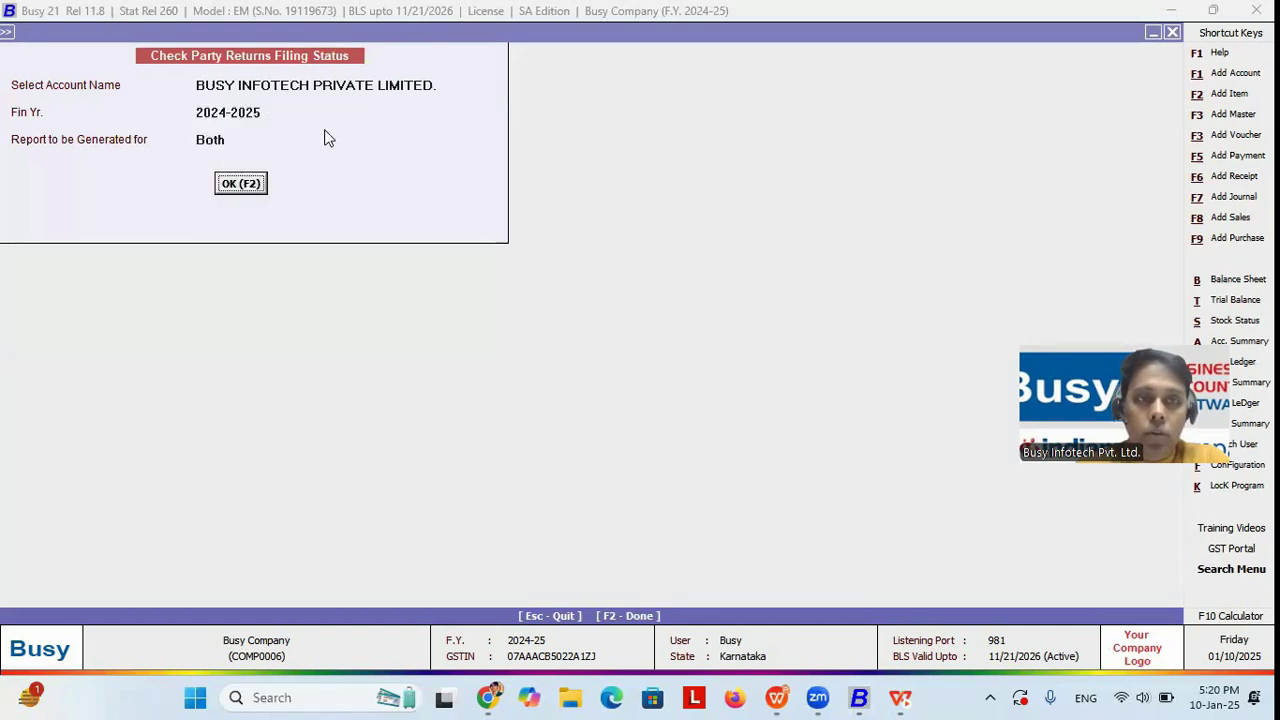
left_click(240, 182)
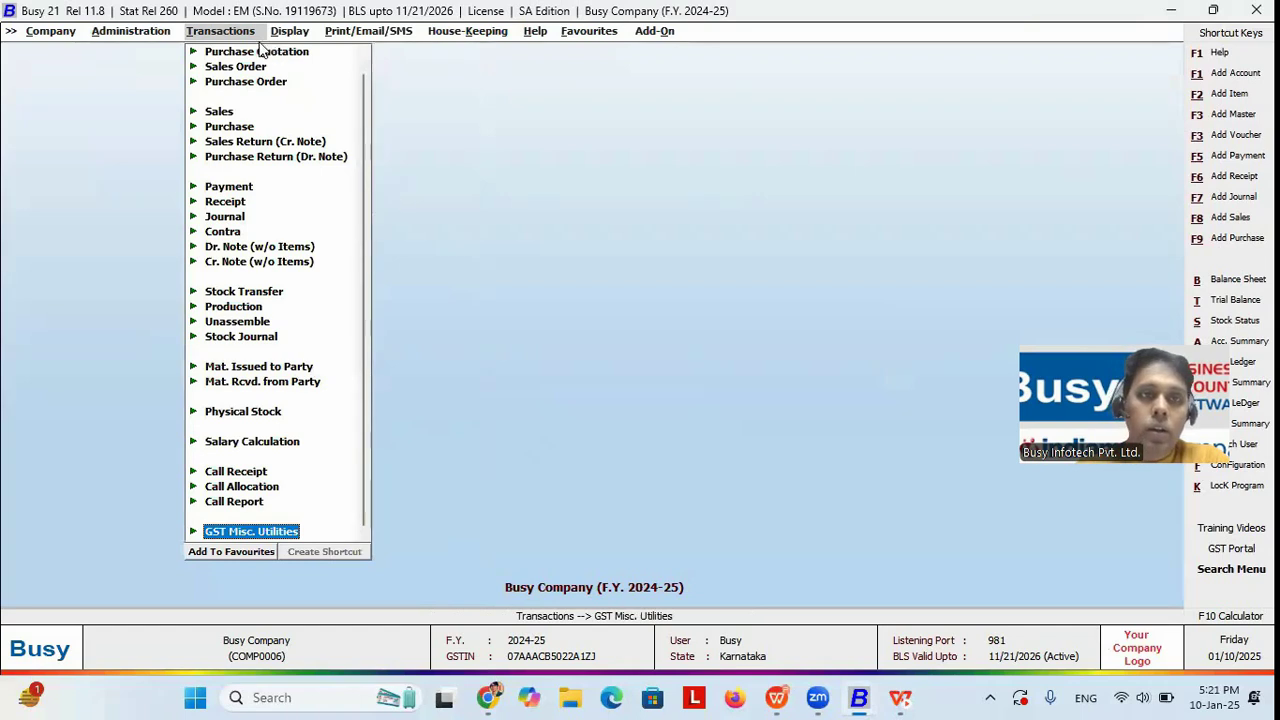
Reopen the Check Party Return Filing Status utility to view its party options
left_click(278, 537)
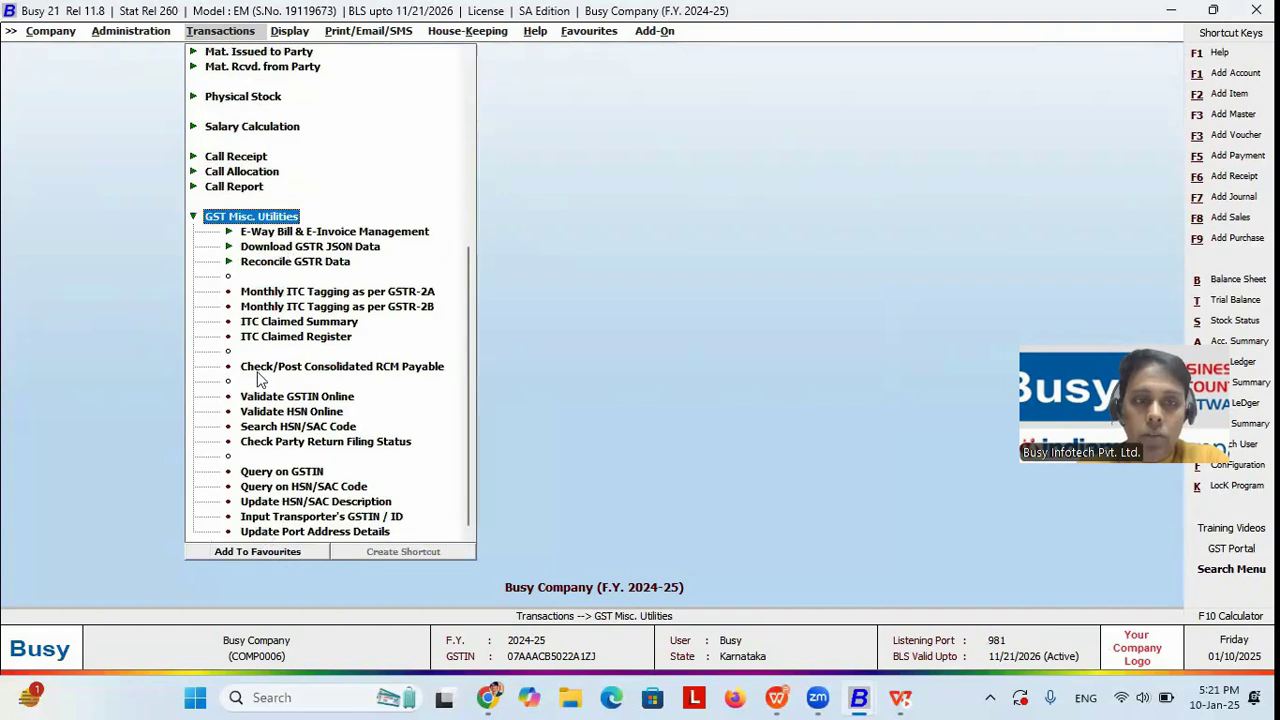
left_click(284, 445)
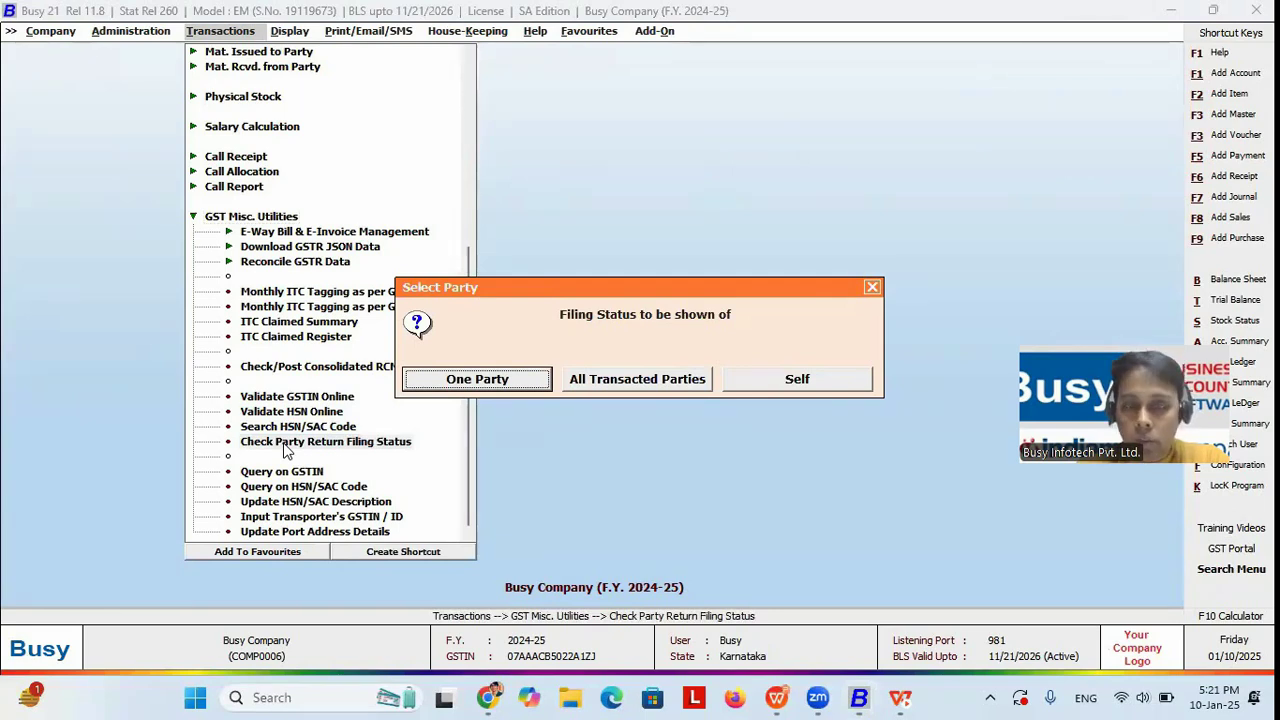
key("alt+Tab")
key("Right")
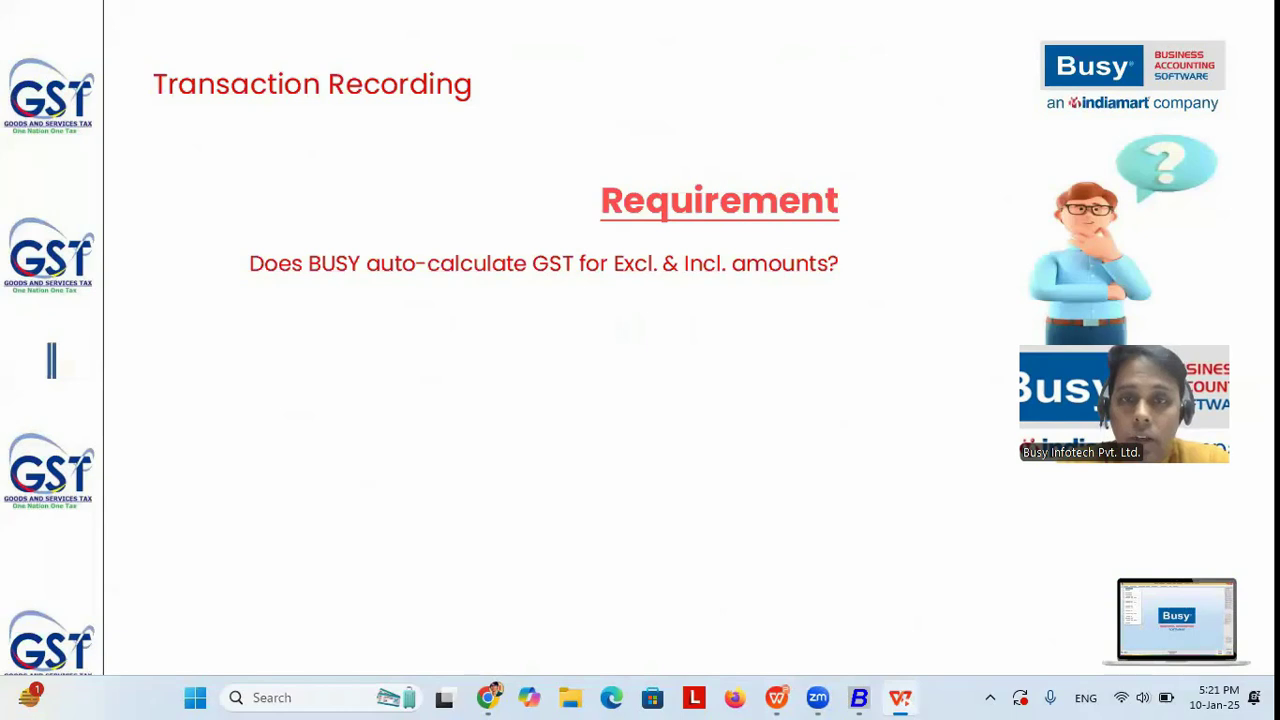
key("Right")
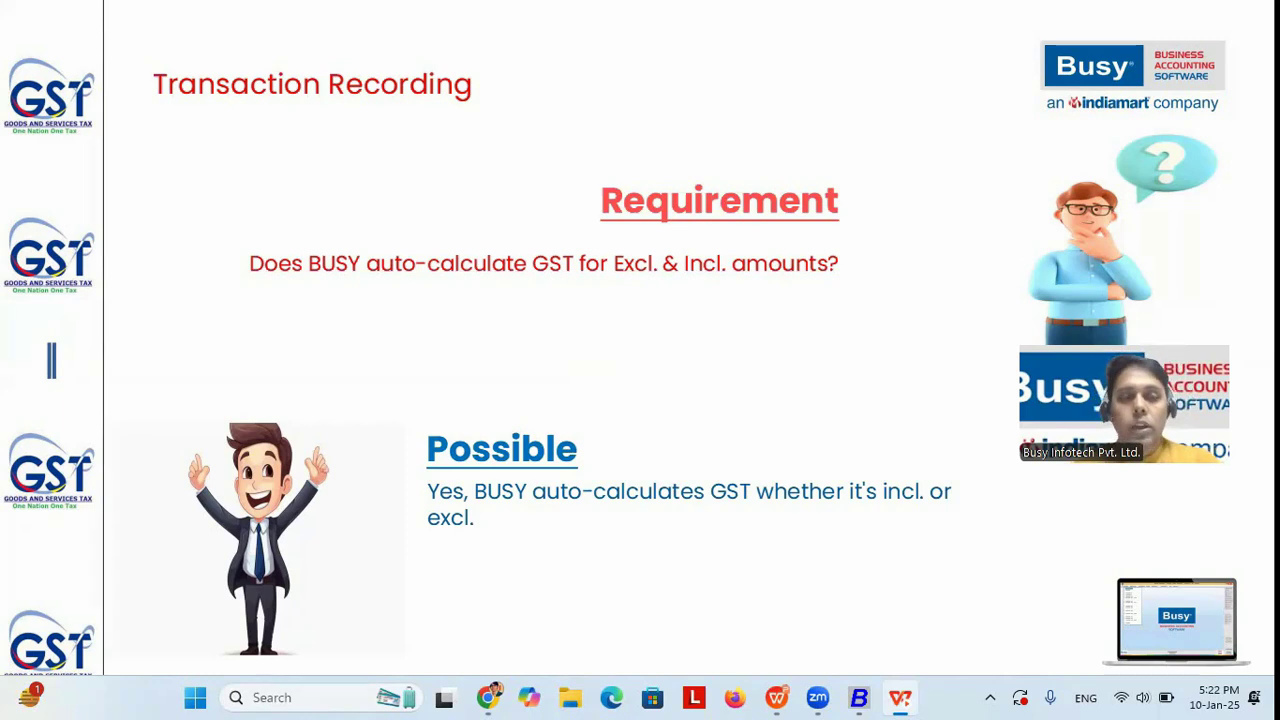
Switch back to Busy and start adding a new sales voucher
key("alt+Tab")
key("Up")
key("Up")
key("Up")
key("Up")
key("Up")
key("Up")
key("Up")
key("Up")
key("Up")
key("Up")
key("Up")
key("Up")
key("Up")
key("Up")
key("Up")
key("Up")
key("Up")
key("Up")
key("Up")
key("Up")
key("Up")
key("Return")
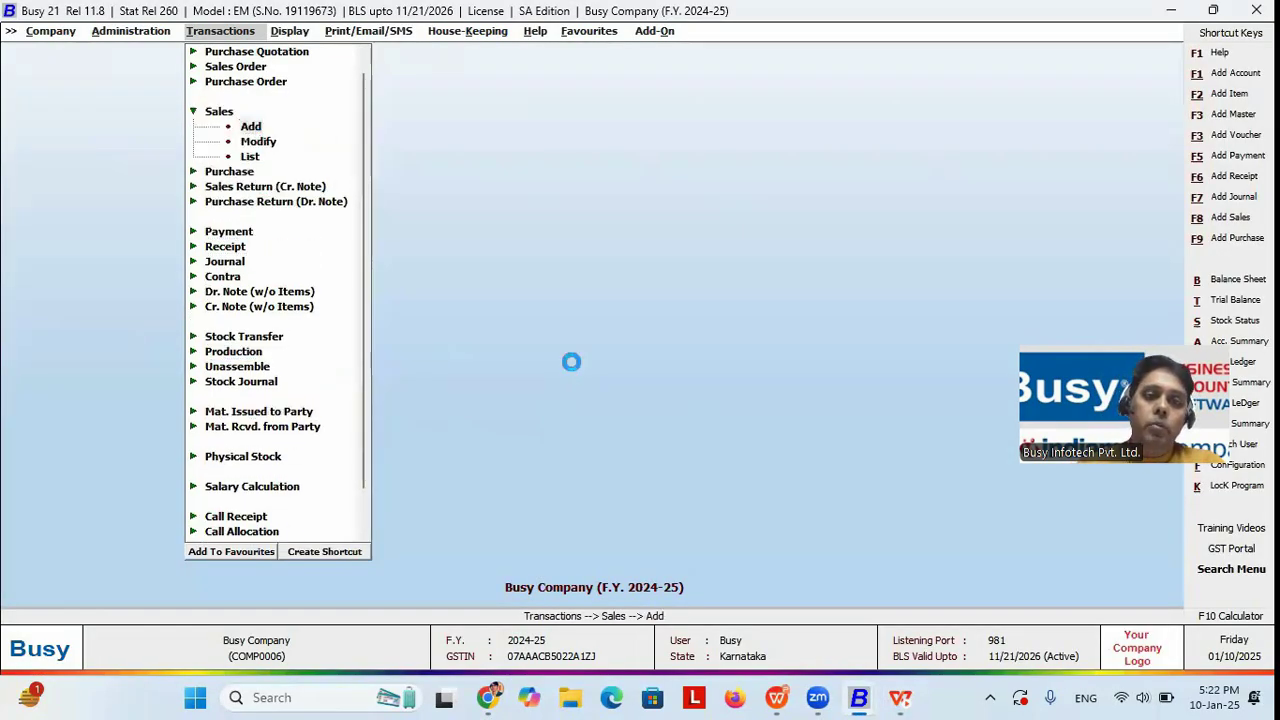
Fill the sales voucher header with series Main, date 04/12/2024, voucher number 23232 and type Direct
key("Return")
key("Return")
key("Return")
key("Up")
key("Return")
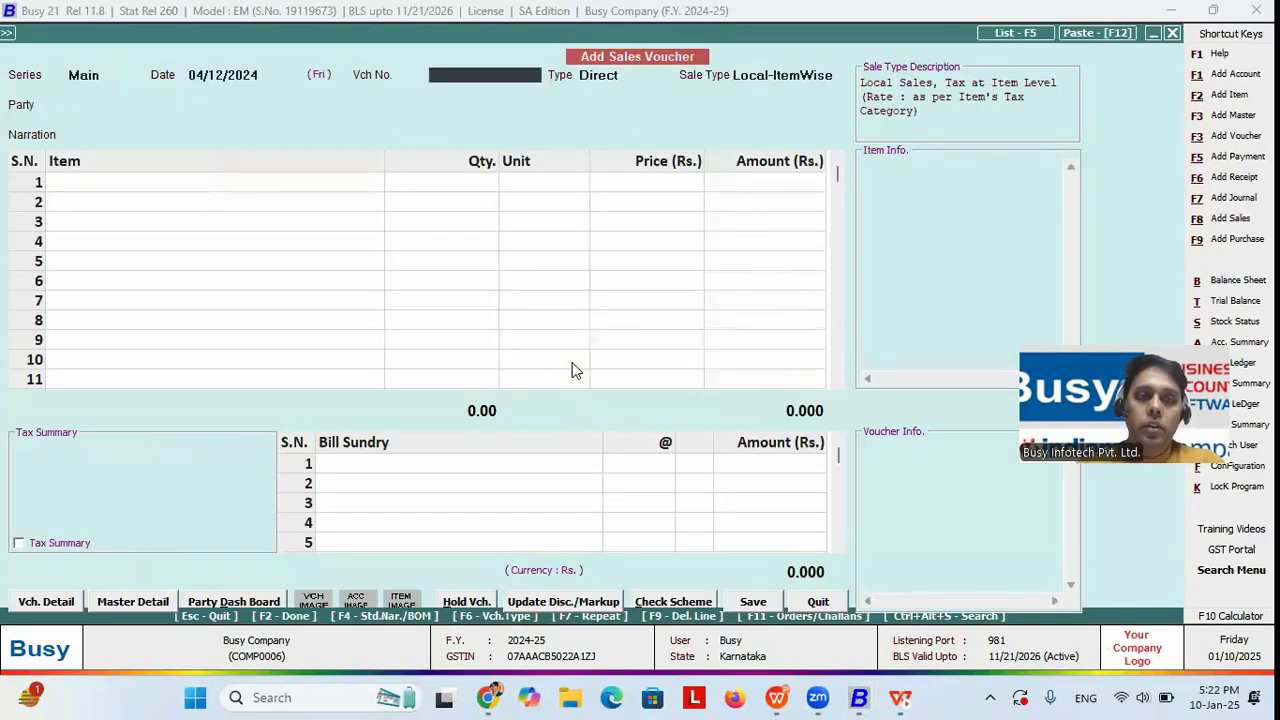
type("23232")
key("Return")
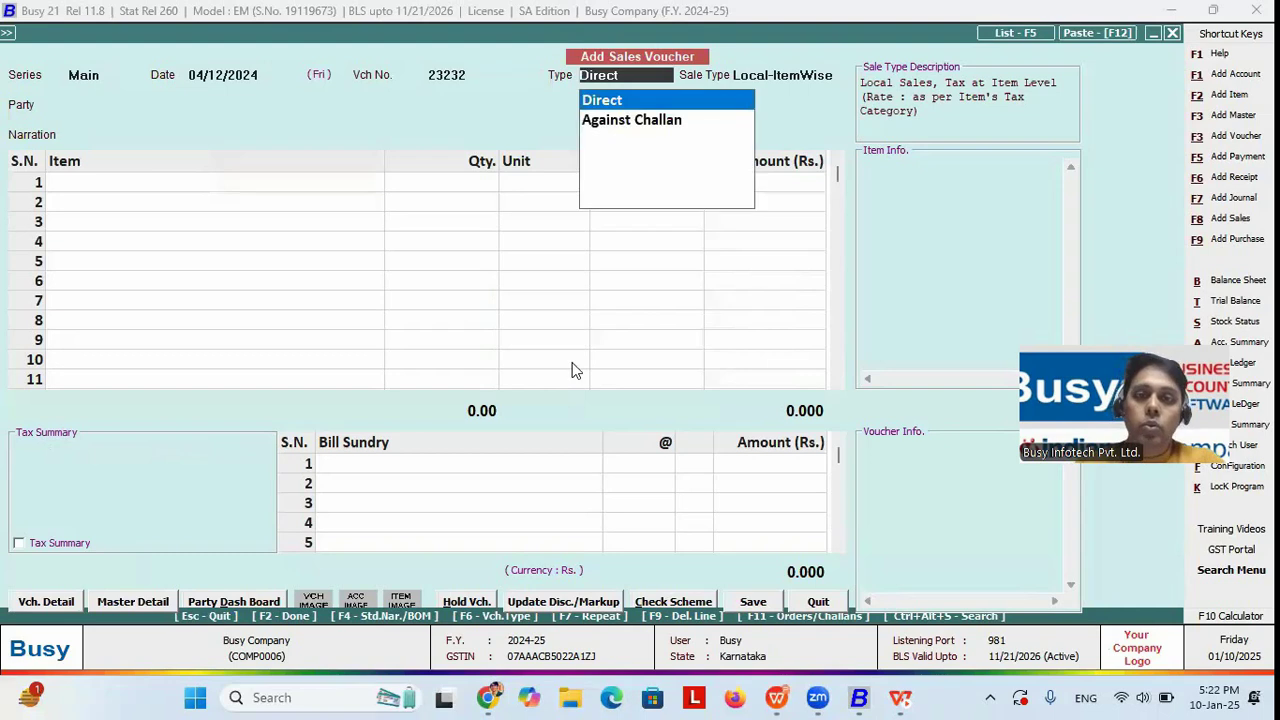
key("Return")
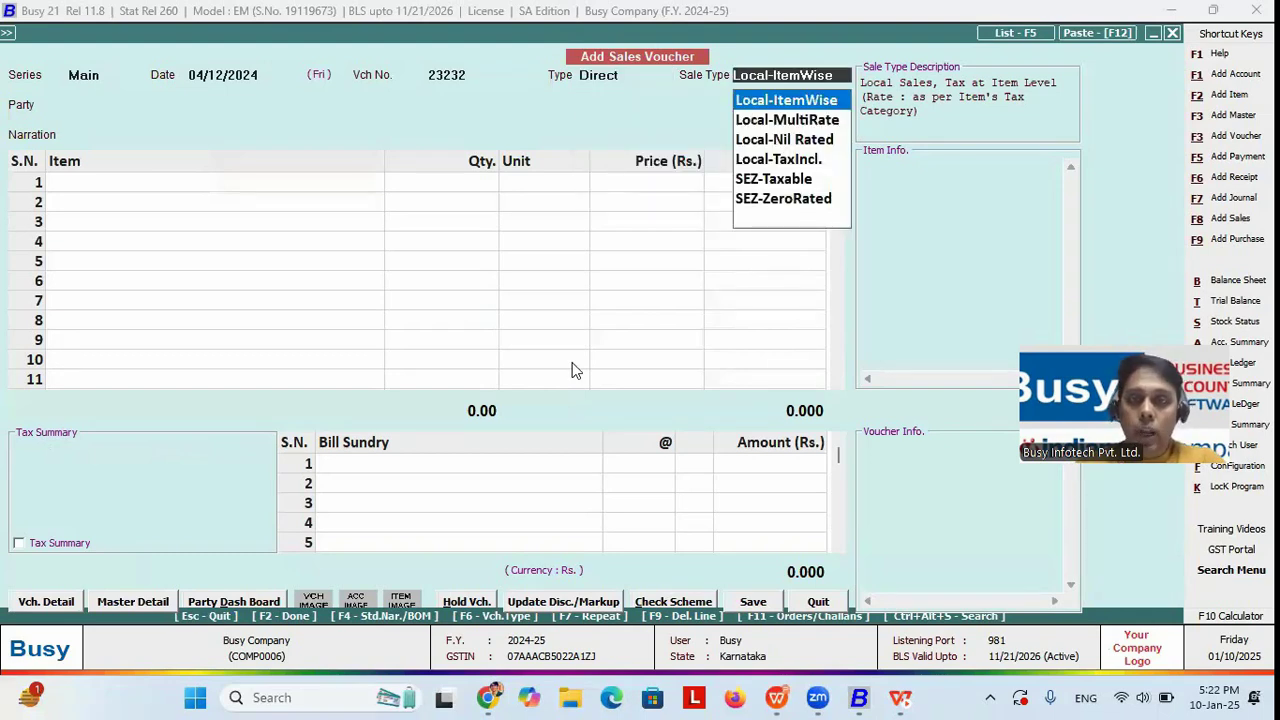
Set the voucher's sale type to Local-28% and choose ABC & Co as the party
key("Down")
key("Up")
key("Up")
key("Up")
key("Up")
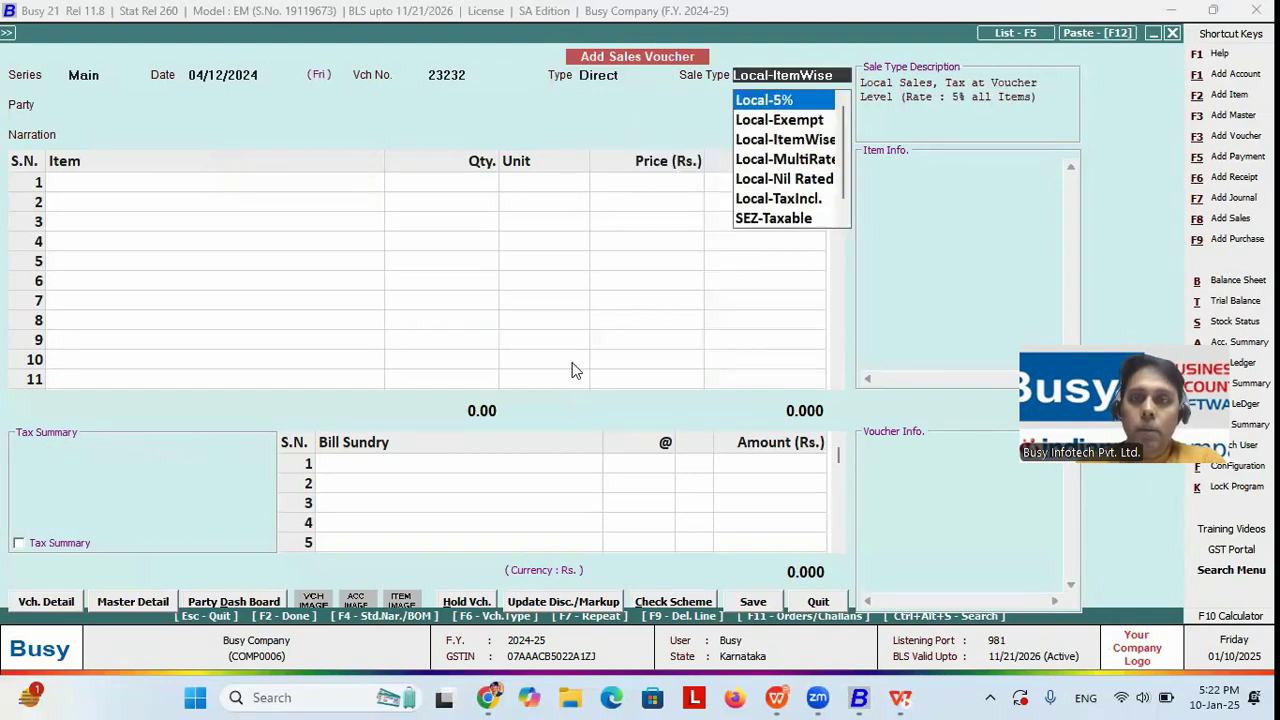
key("Return")
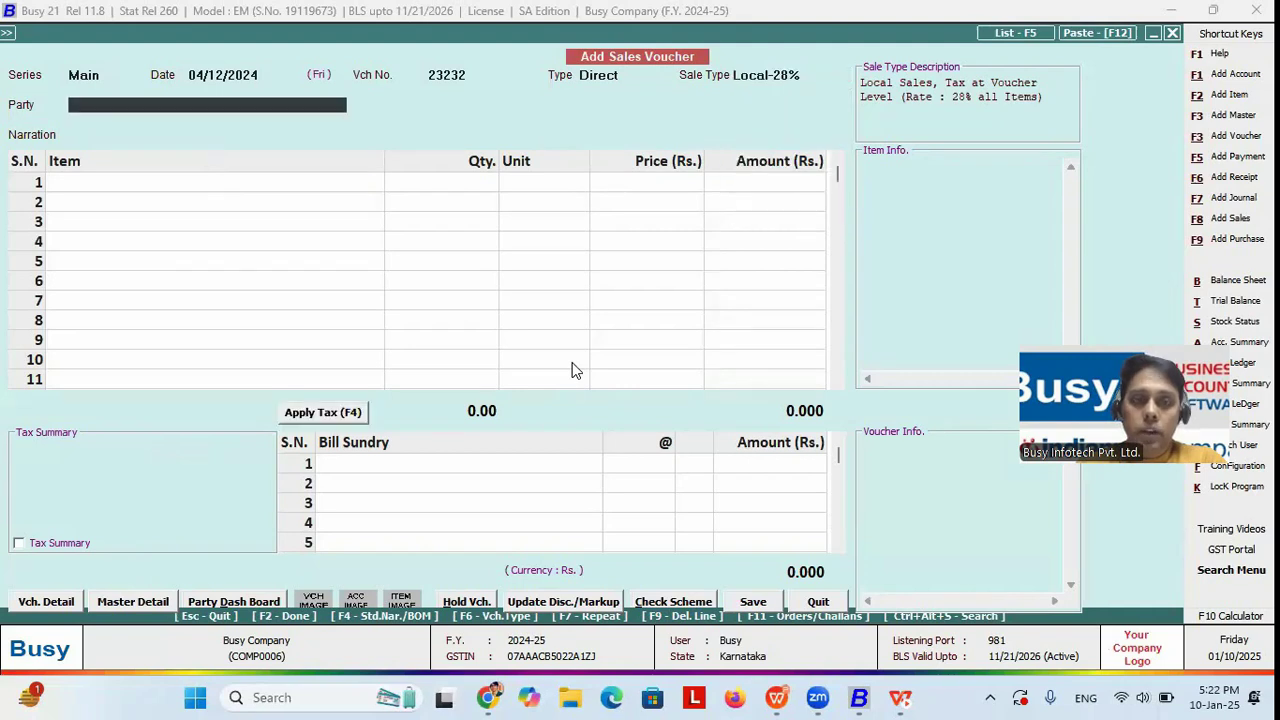
key("Return")
key("Return")
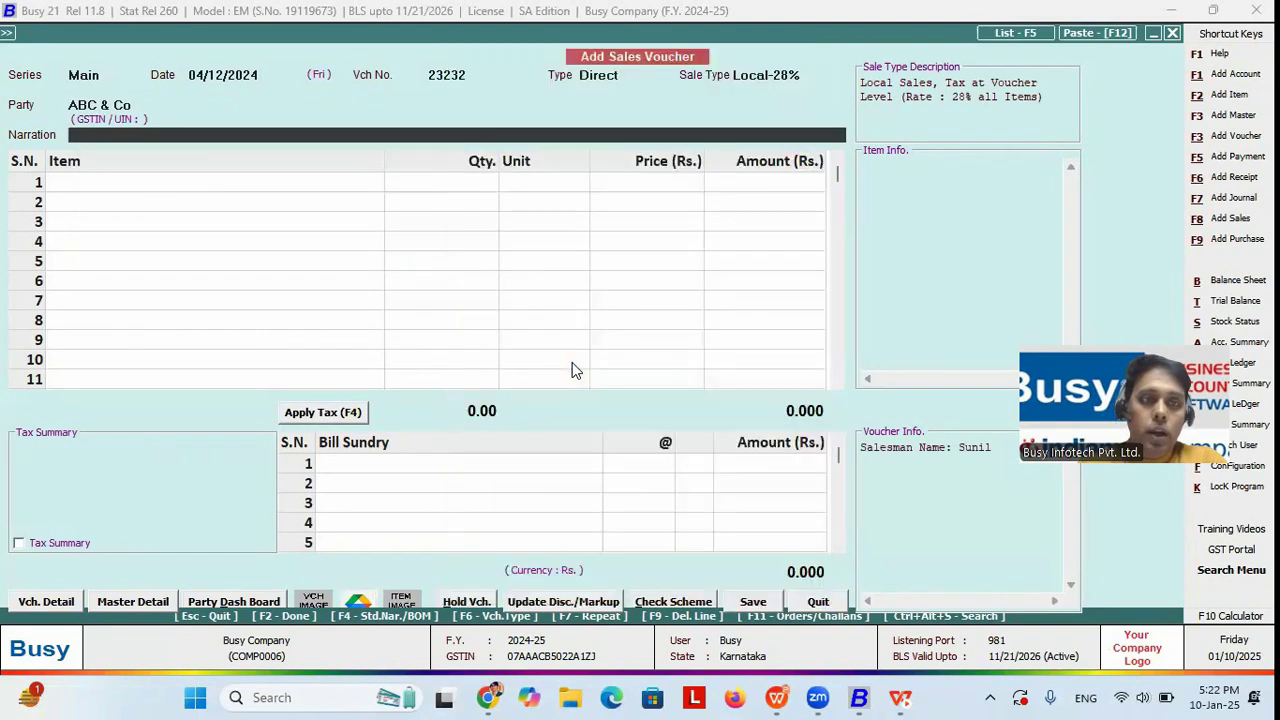
Enter item Abc with 1.00 Metre at a price of 100 and apply the voucher-level tax
key("Return")
key("Return")
key("Return")
key("Return")
left_click(343, 415)
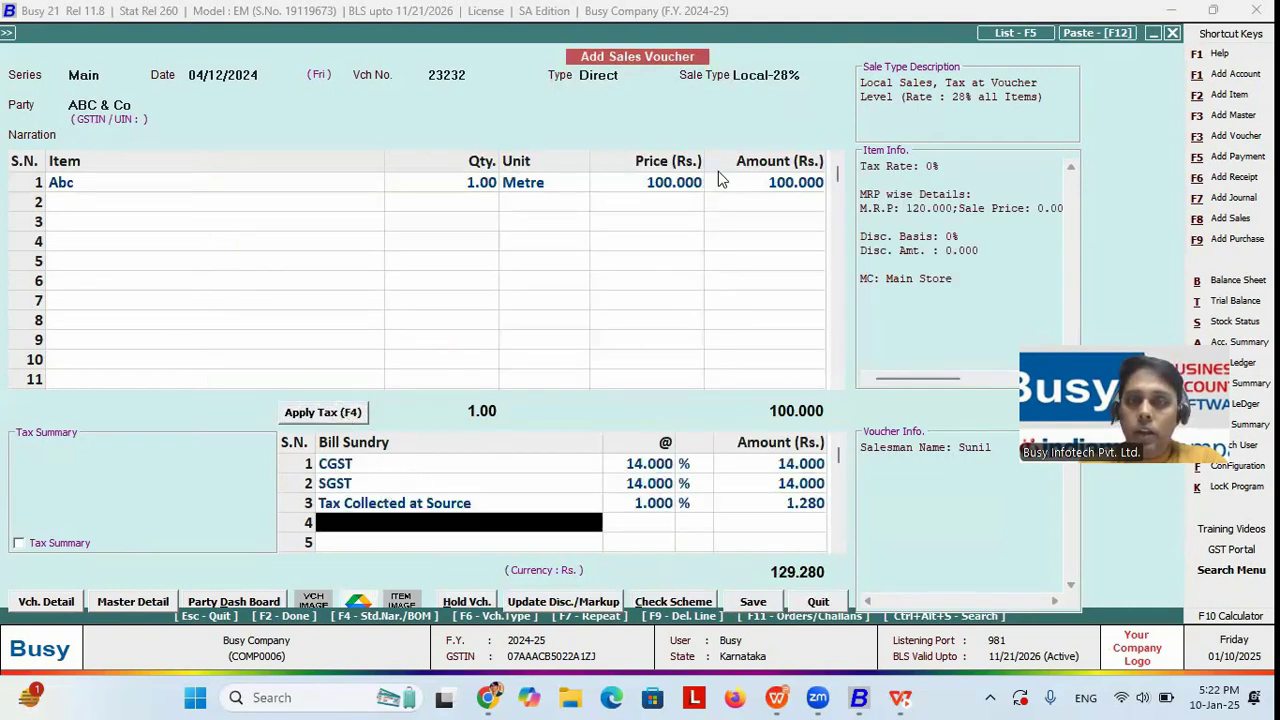
Change the voucher's sale type to Local-ItemWise and accept the party's billing and shipping details
left_click(810, 79)
key("Down")
key("Down")
key("Down")
key("Return")
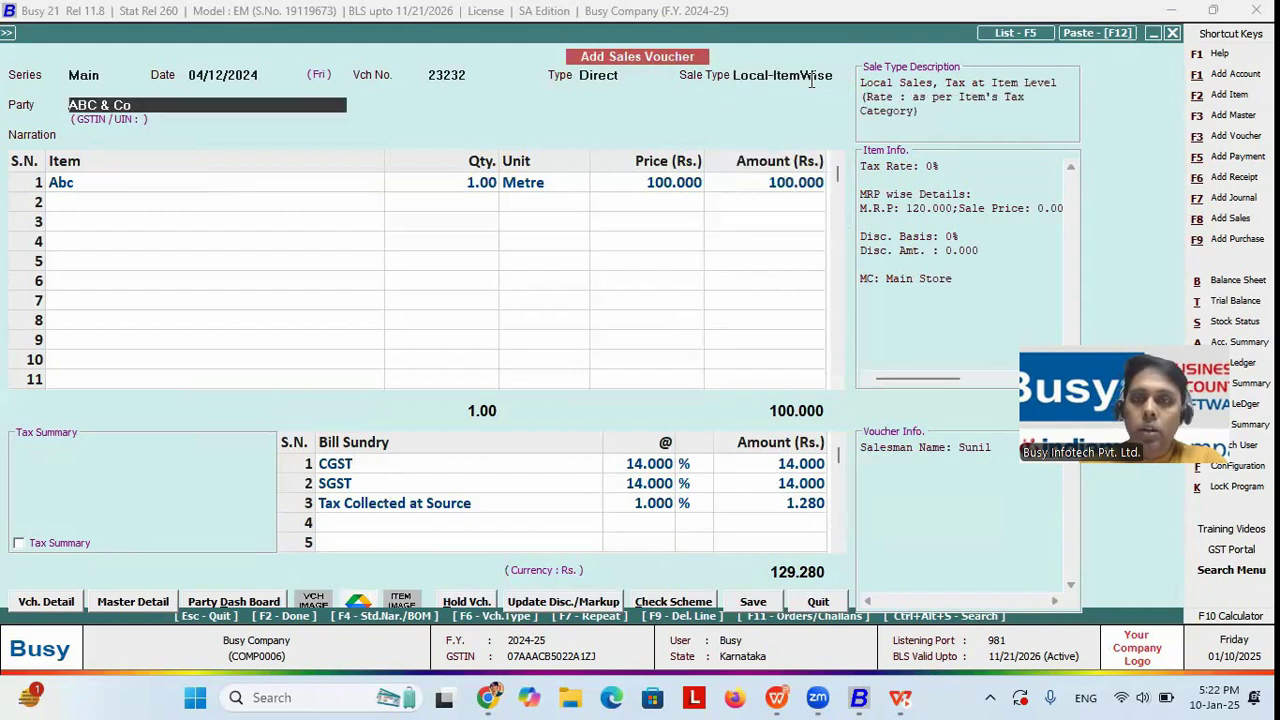
left_click(808, 190)
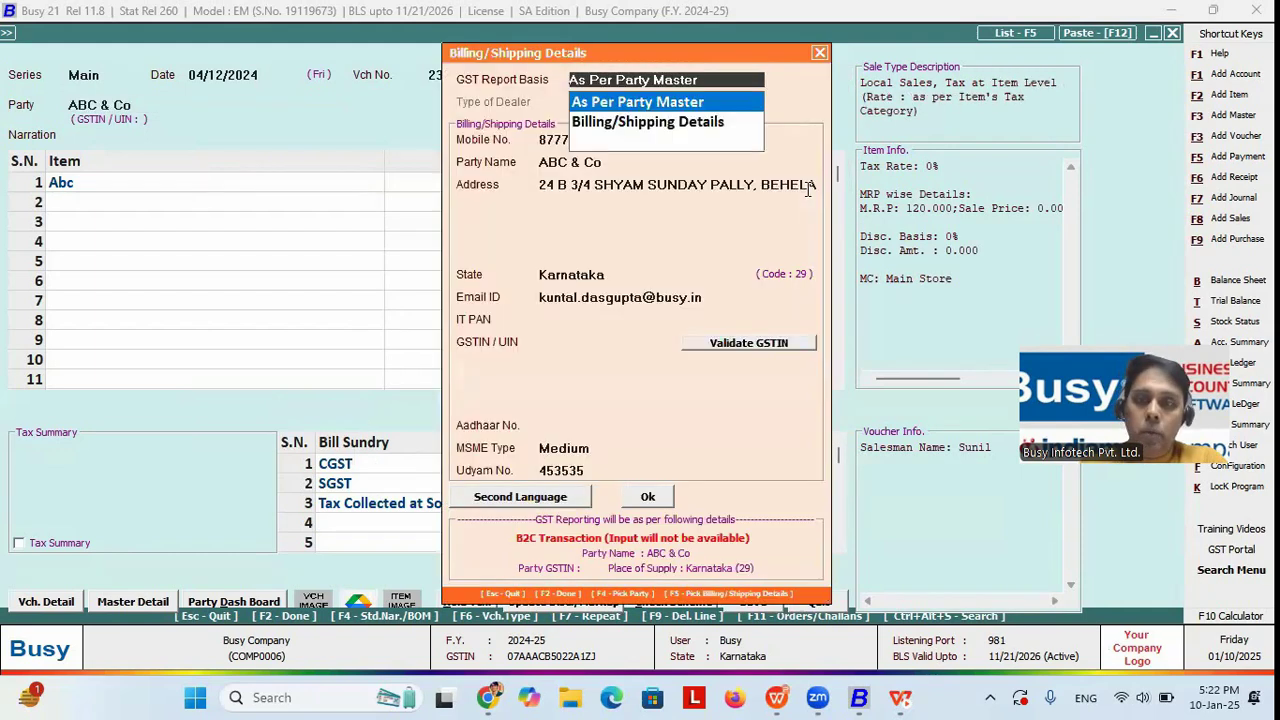
key("F2")
Check the item-wise GST rates applied to item Abc
left_click(808, 190)
key("Return")
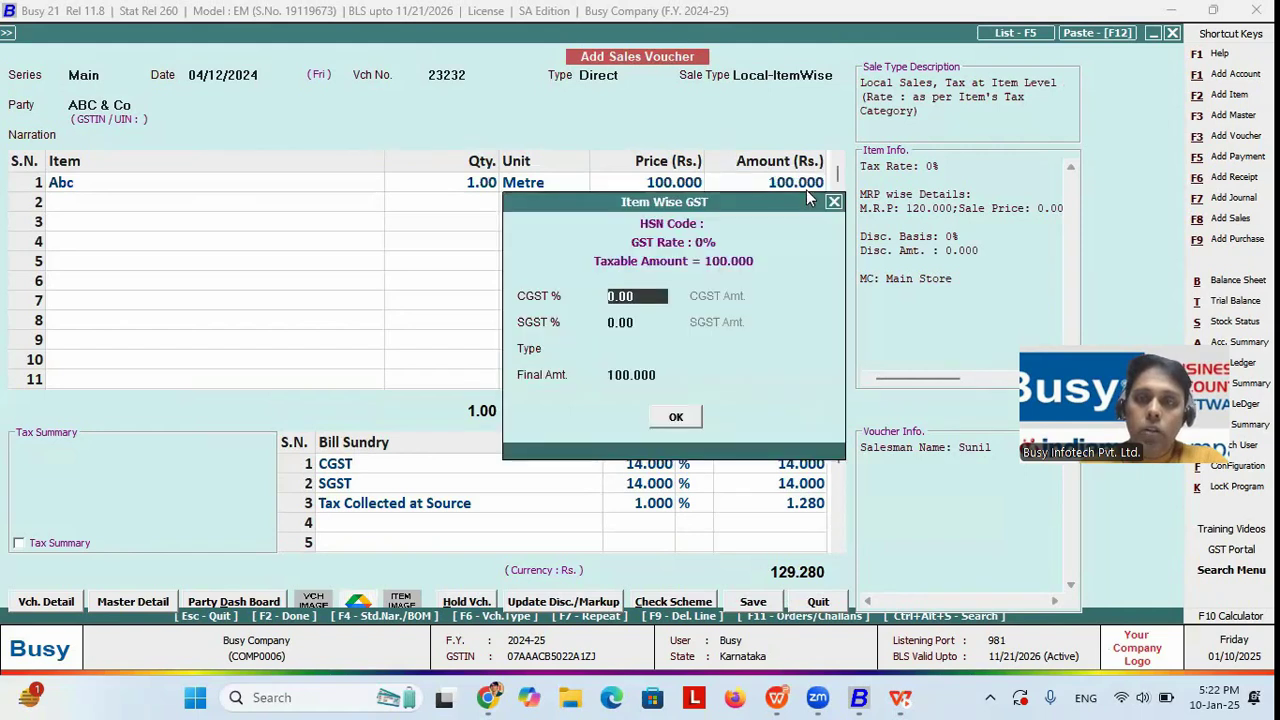
key("Return")
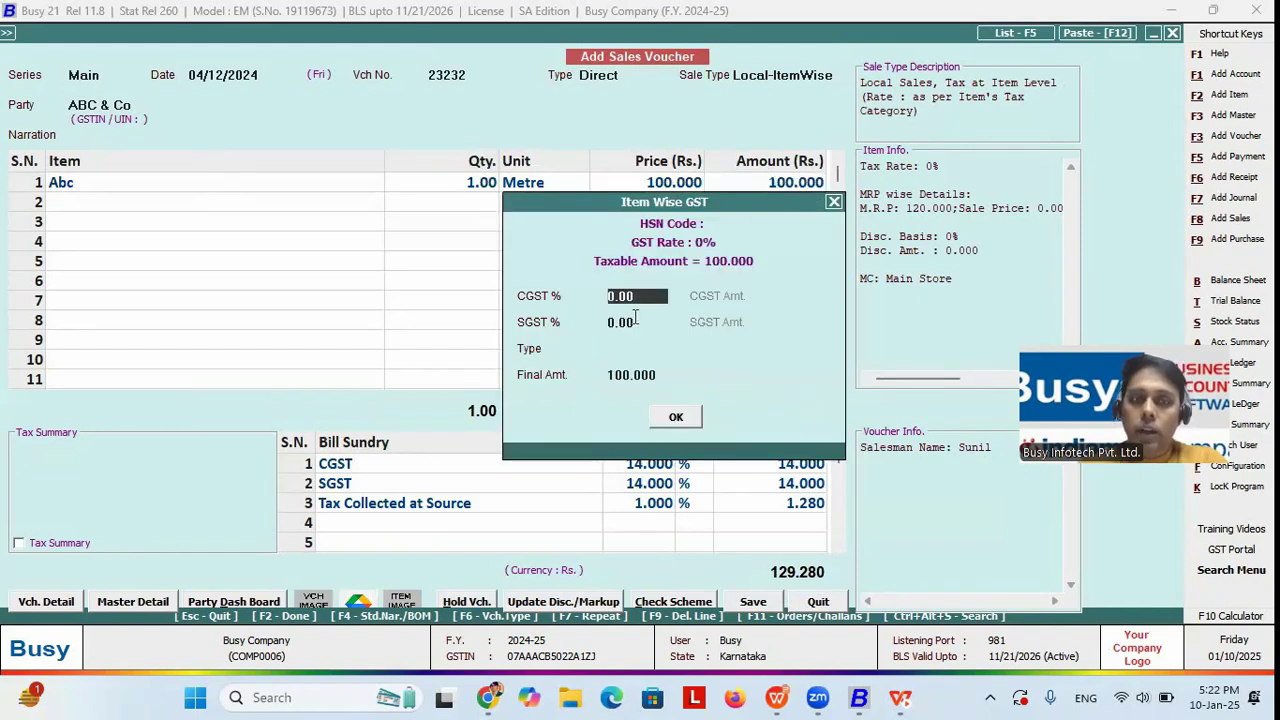
key("Return")
Modify the master of item Abc from the voucher, setting its tax category to GST 12%, and save without a modification narration
left_click(167, 188)
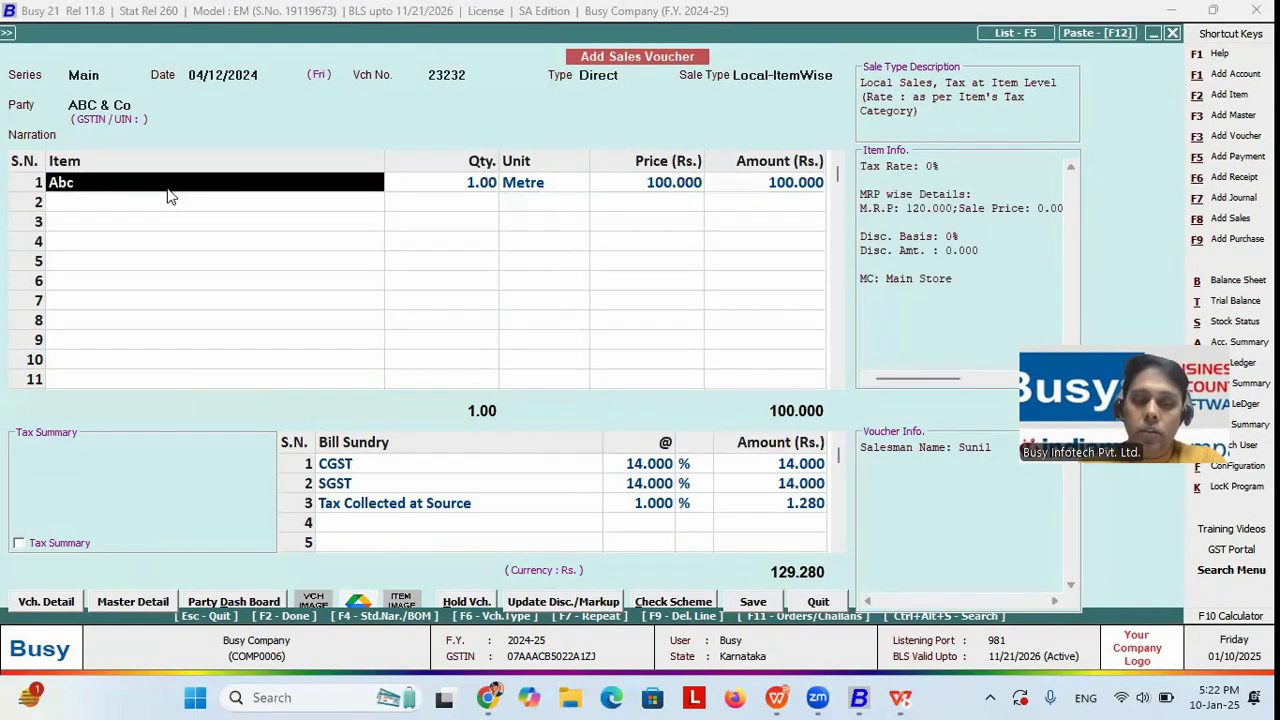
key("ctrl+Return")
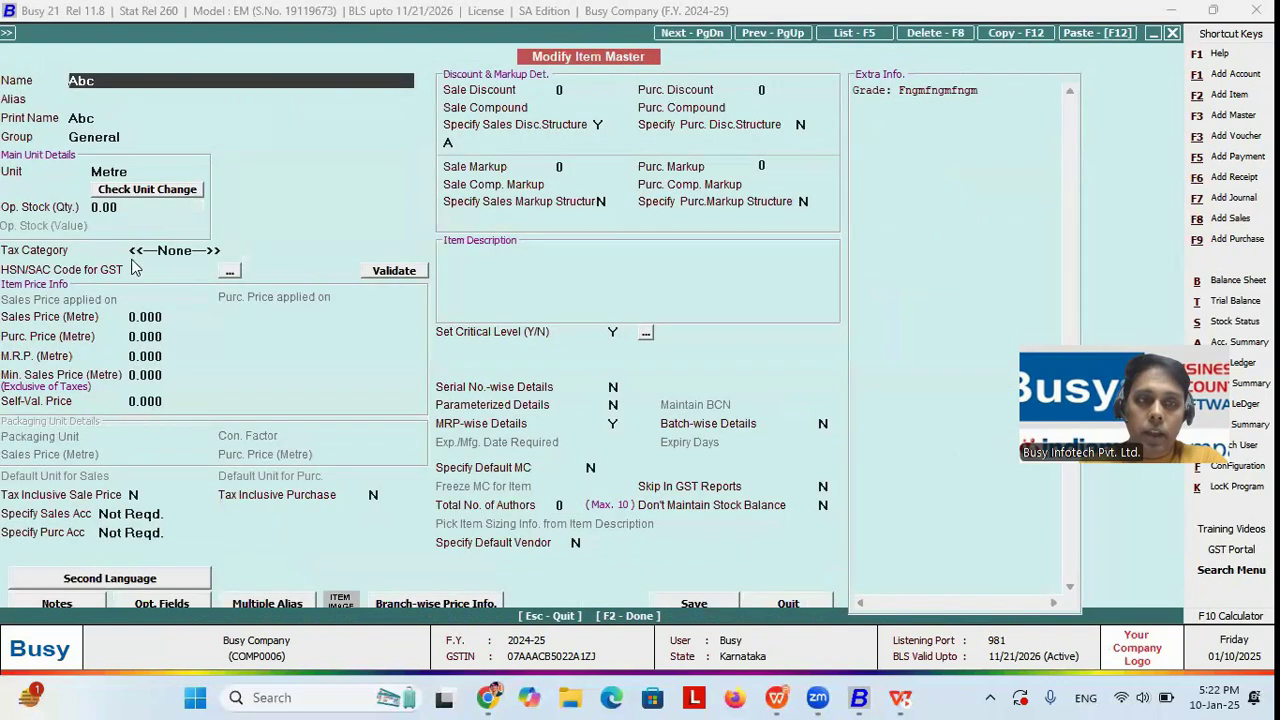
left_click(235, 250)
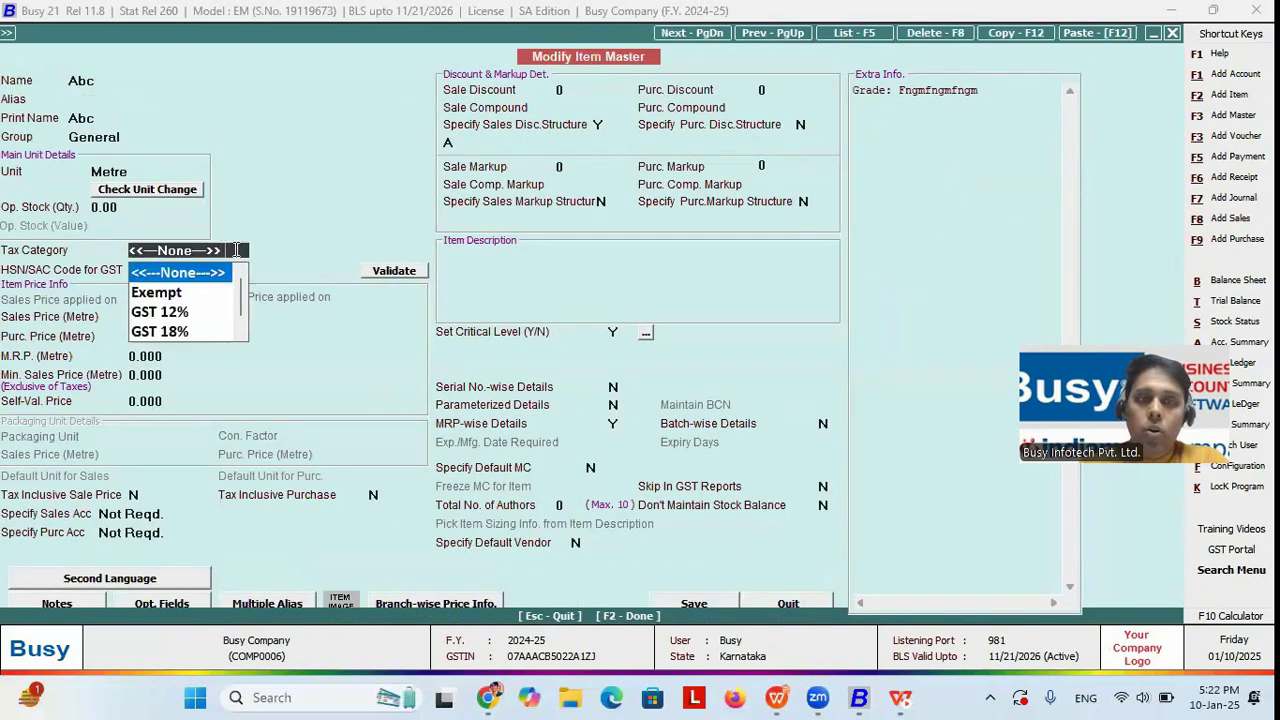
key("Down")
key("Down")
key("Return")
key("F2")
key("F2")
key("Return")
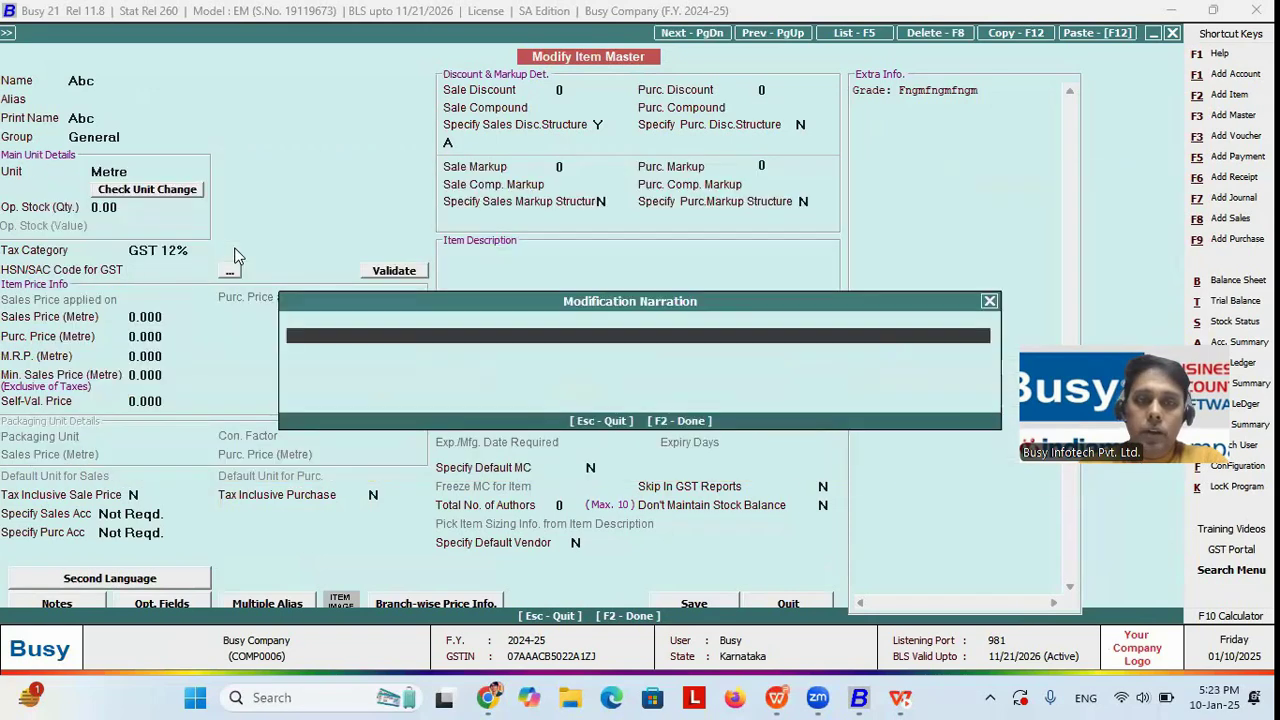
key("Return")
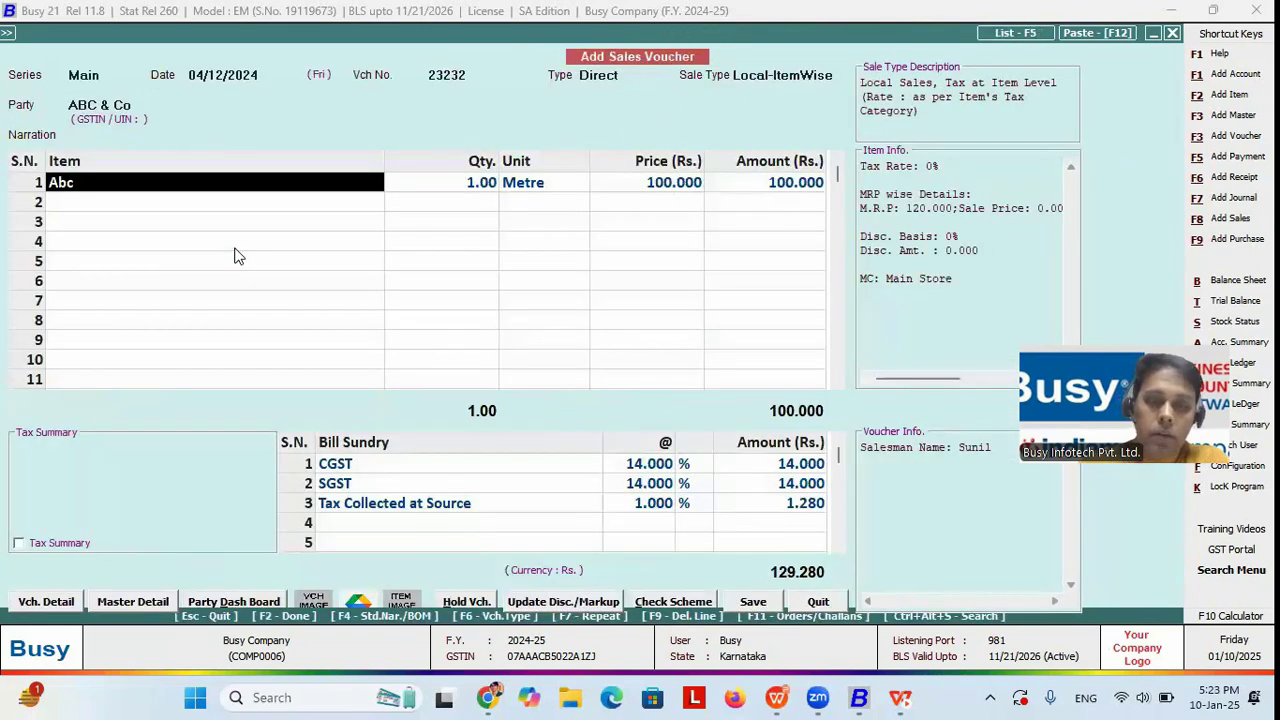
Replace the first item line with Abc from Main Store, 1.00 Metre at 100, accepting its item-wise GST
key("F9")
type("abc")
key("Return")
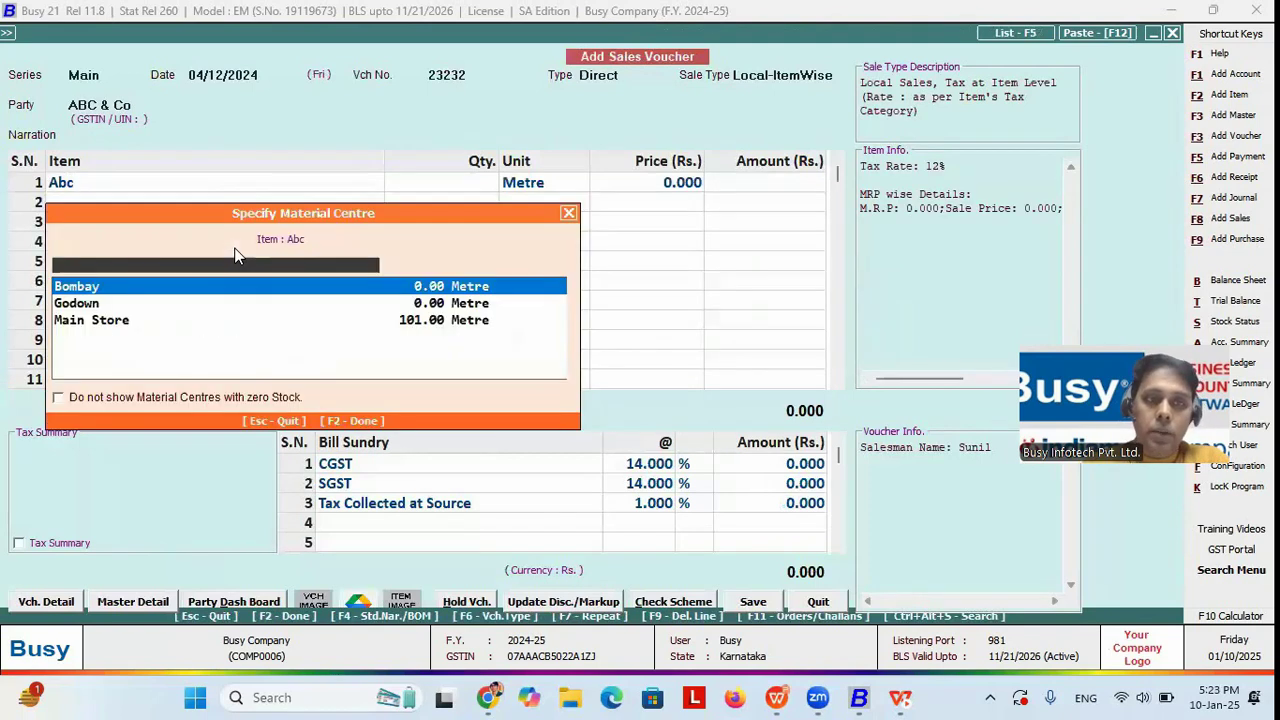
key("Down")
key("Down")
key("Return")
type("1")
key("Return")
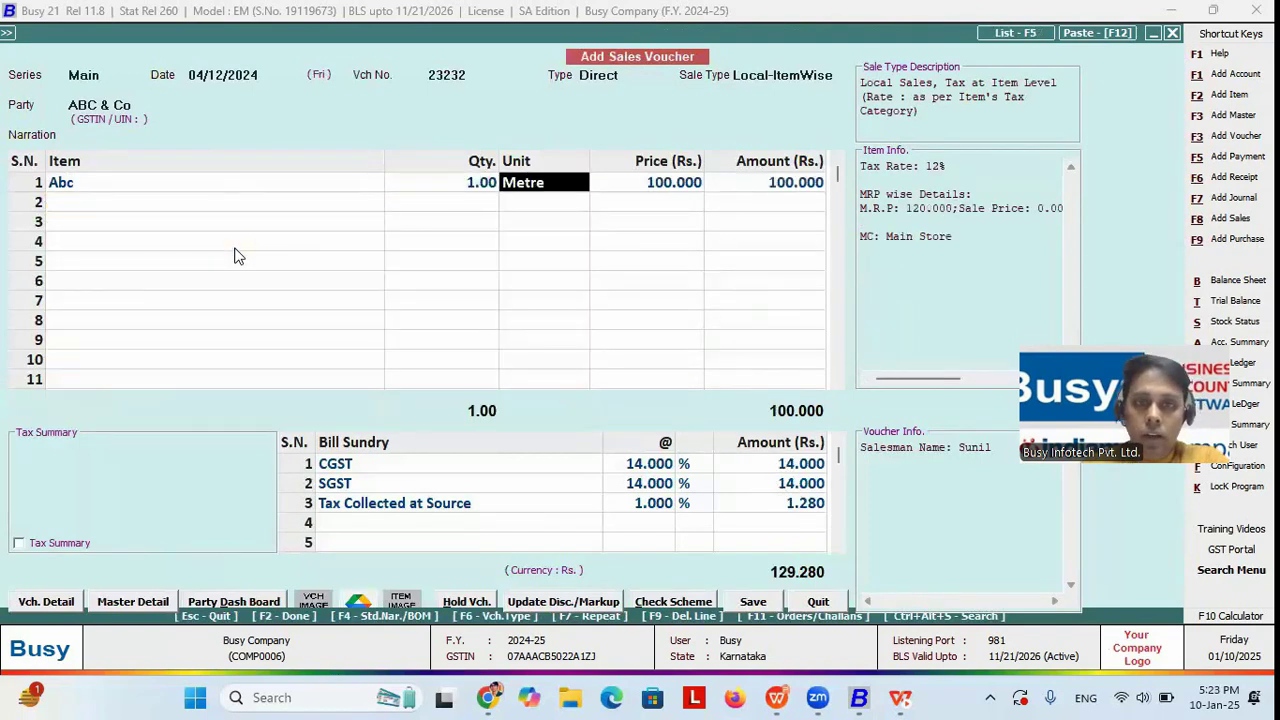
key("Return")
key("Return")
key("Return")
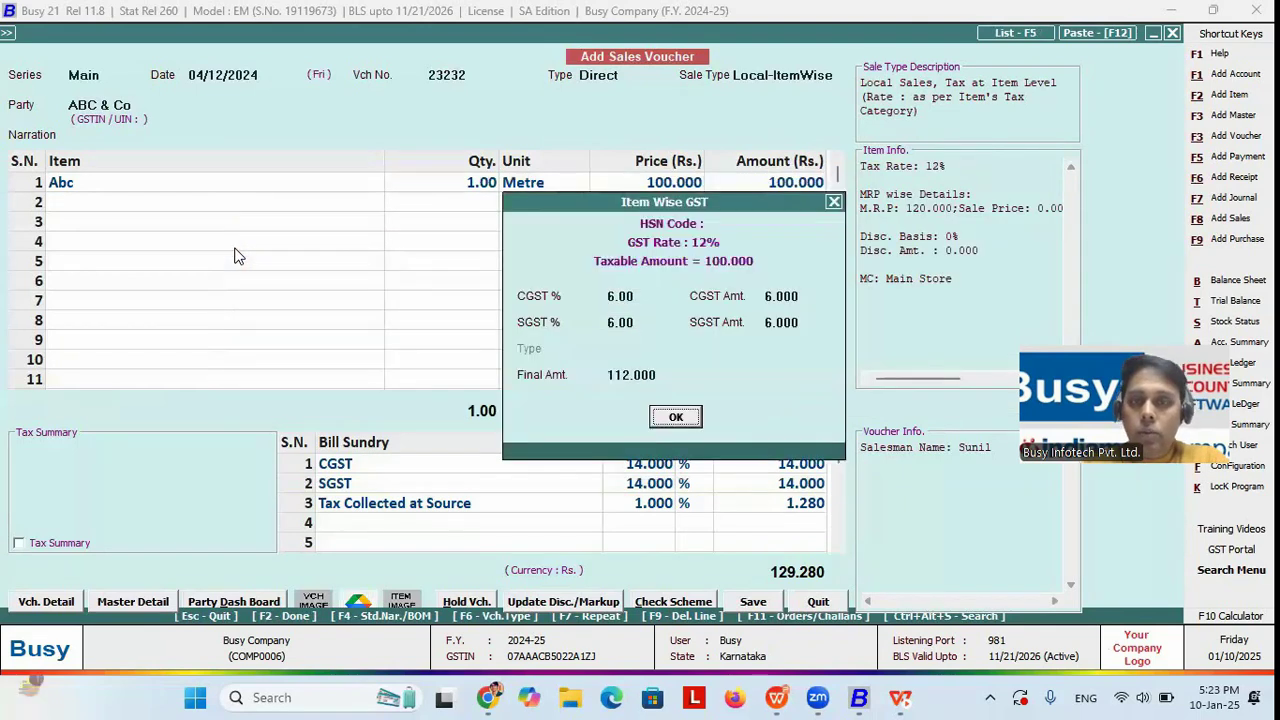
key("Return")
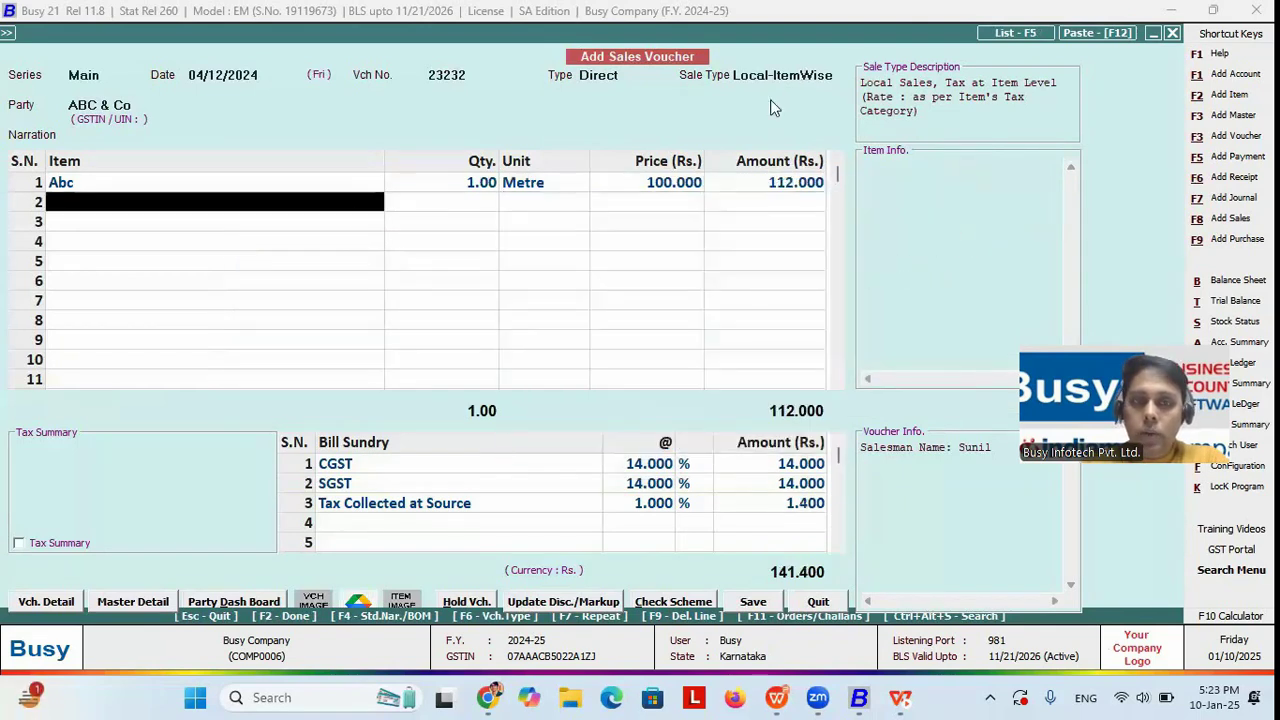
Set the voucher's sale type to Local-5% and switch to the presentation slides
left_click(837, 72)
key("Up")
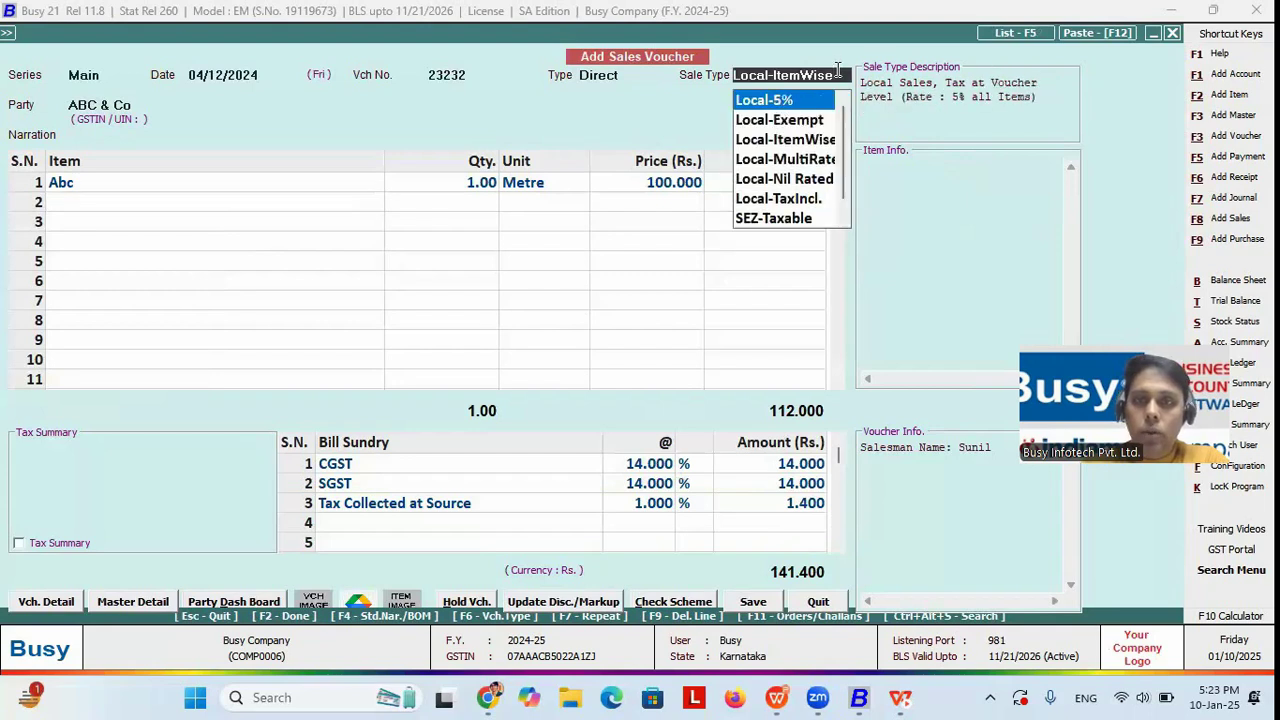
key("Return")
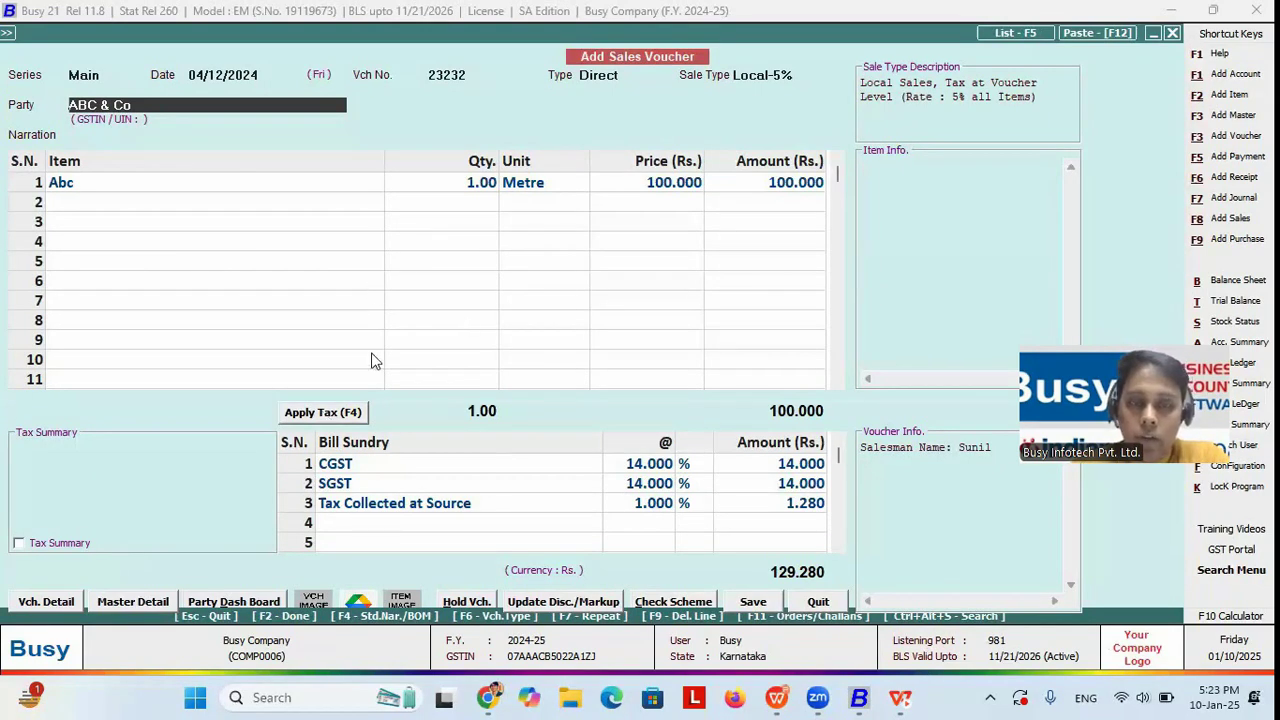
key("alt+Tab")
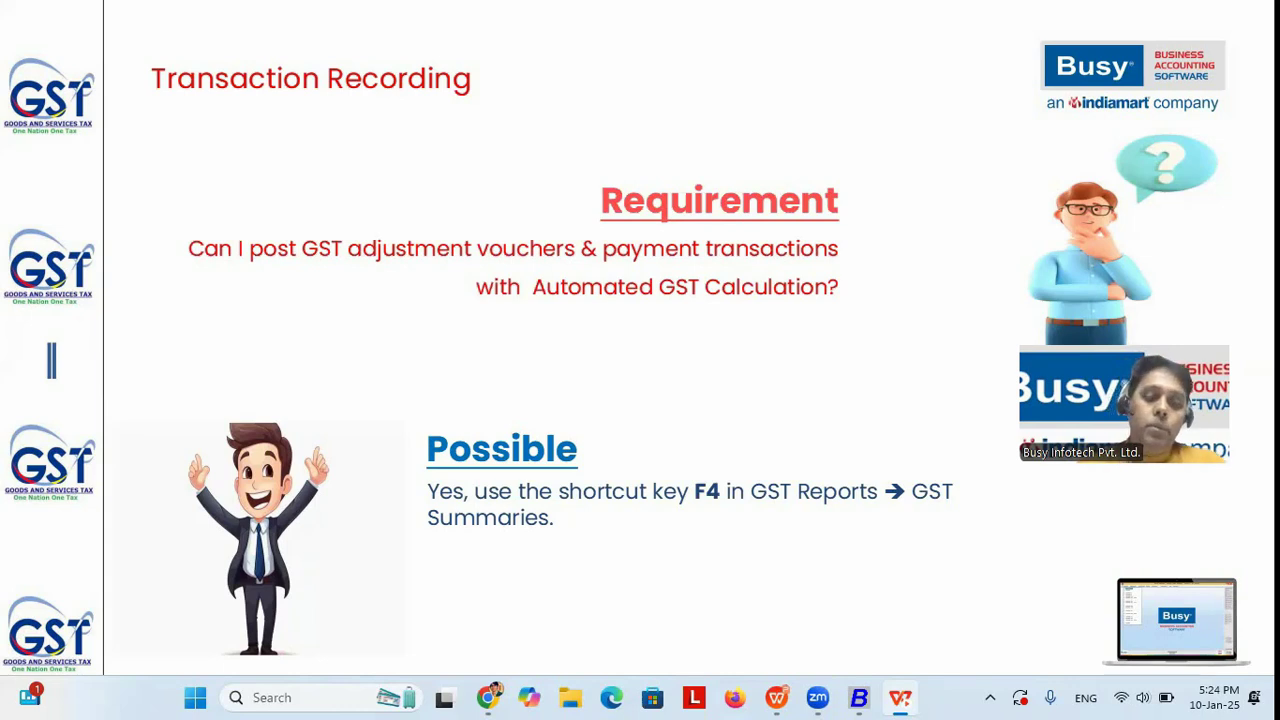
Switch back to Busy and abandon the unsaved sales voucher
key("alt+Tab")
key("n")
key("Escape")
Generate the GST Summary report for the period 04/01/2024 to 03/31/2025
key("Left")
key("Return")
key("Down")
key("Down")
key("Down")
key("Down")
key("Down")
key("Down")
key("Down")
key("Down")
key("Down")
key("Down")
key("Down")
key("Down")
key("Down")
key("Down")
key("Down")
key("Down")
key("Down")
key("Down")
key("Down")
key("Return")
key("Return")
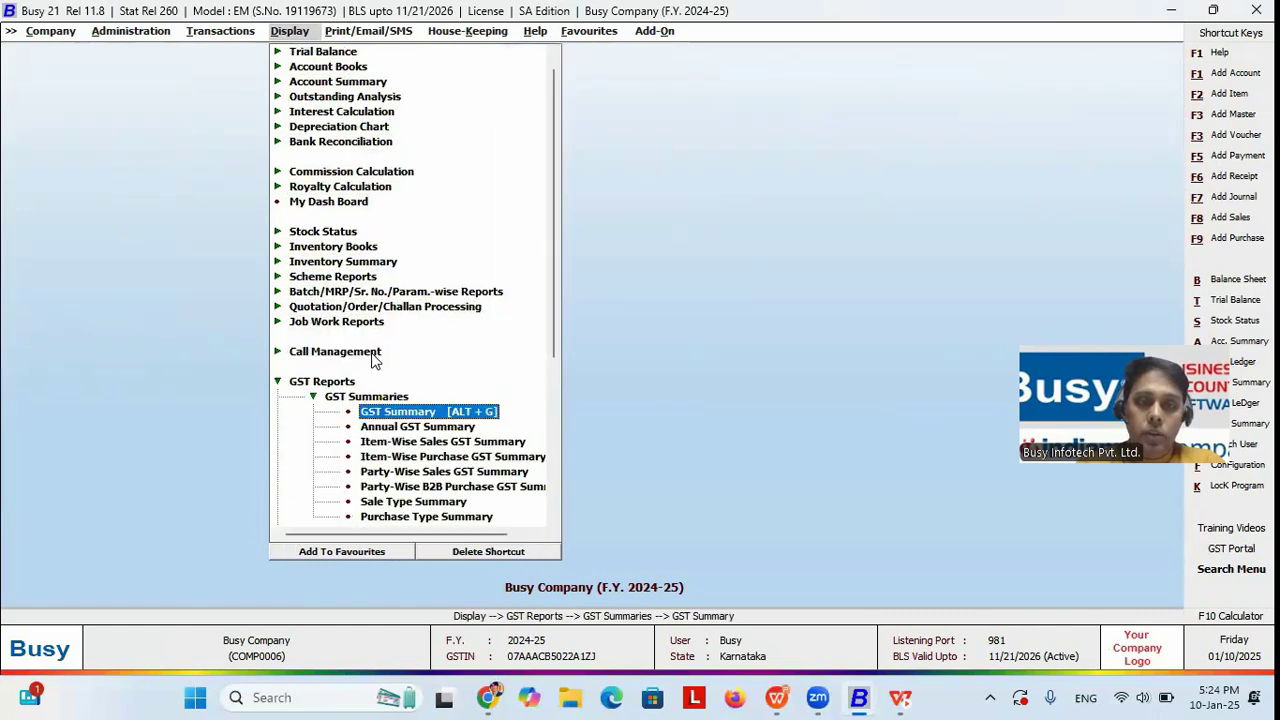
key("Return")
key("Return")
key("Return")
key("Return")
key("Up")
key("Return")
key("Return")
key("Return")
key("Return")
key("Return")
key("Return")
key("Down")
key("Down")
key("Down")
key("Up")
key("Up")
key("Up")
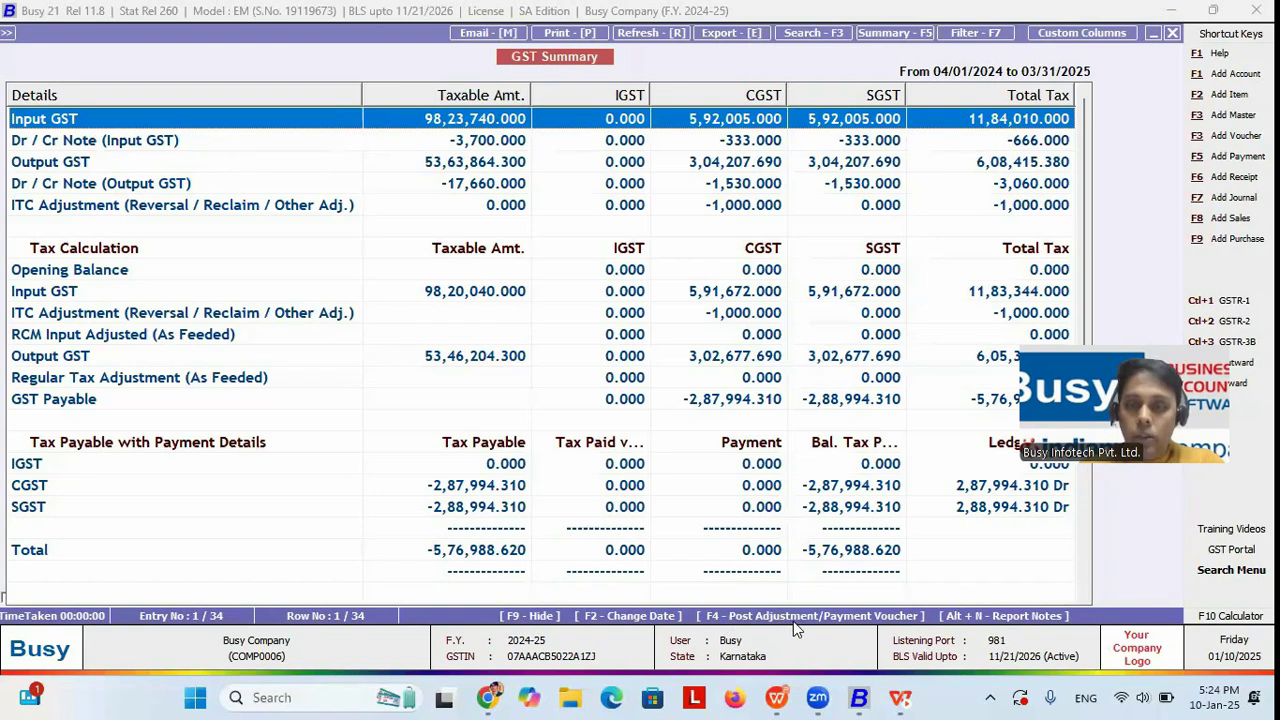
View the RCM Payment voucher settings offered from the GST Summary, and close them without posting
left_click(873, 618)
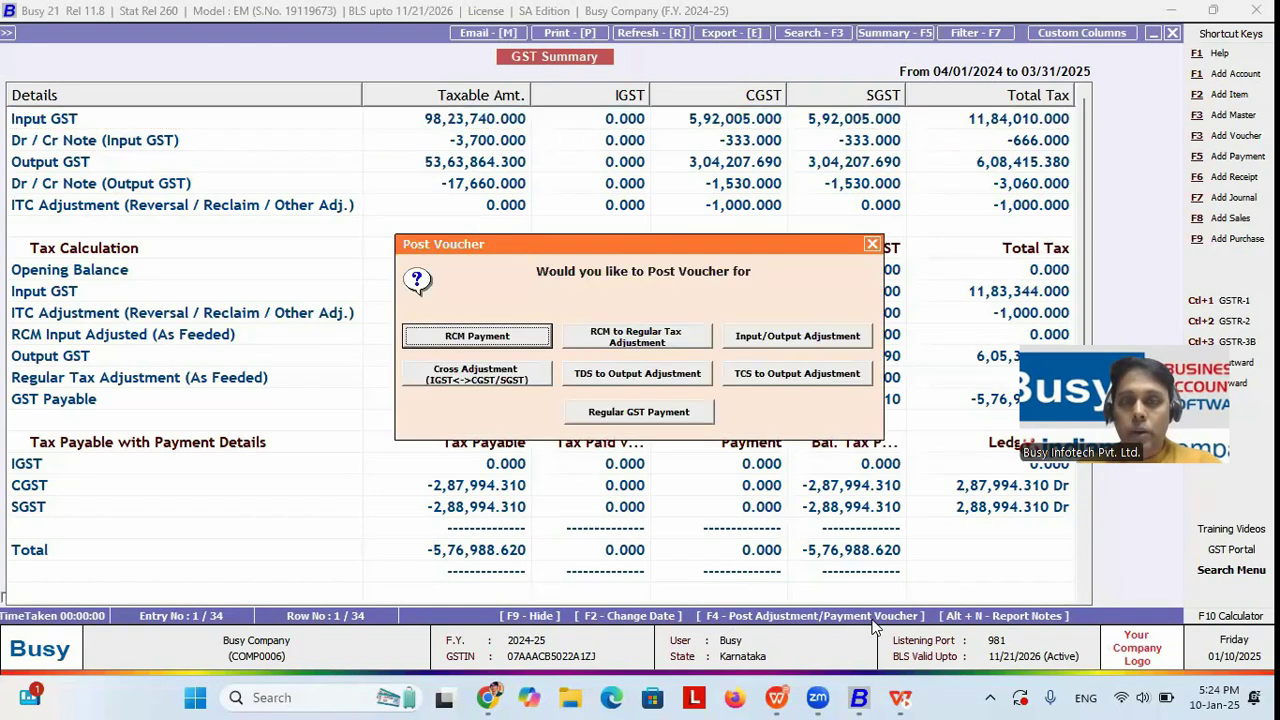
left_click(490, 341)
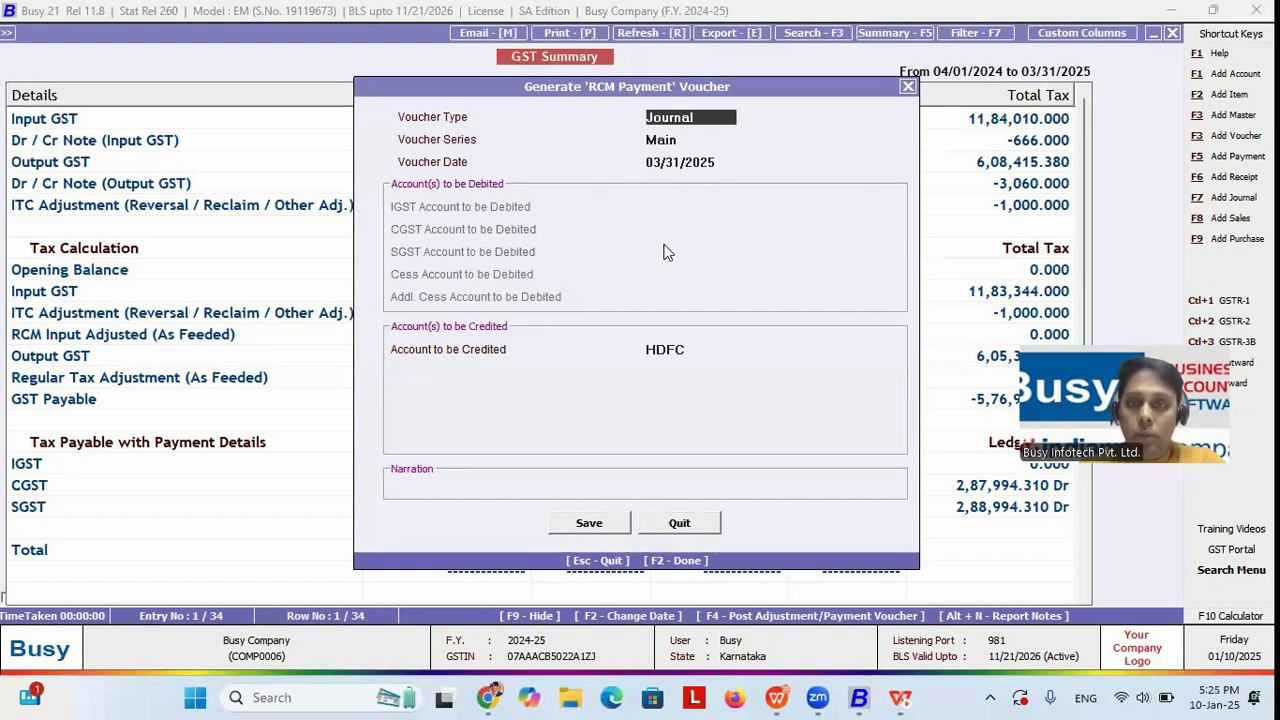
key("Escape")
Generate a GST Input/Output Adjustment voucher dated 03/31/2025, debiting CGST and SGST Output and crediting CGST and SGST Input
key("F4")
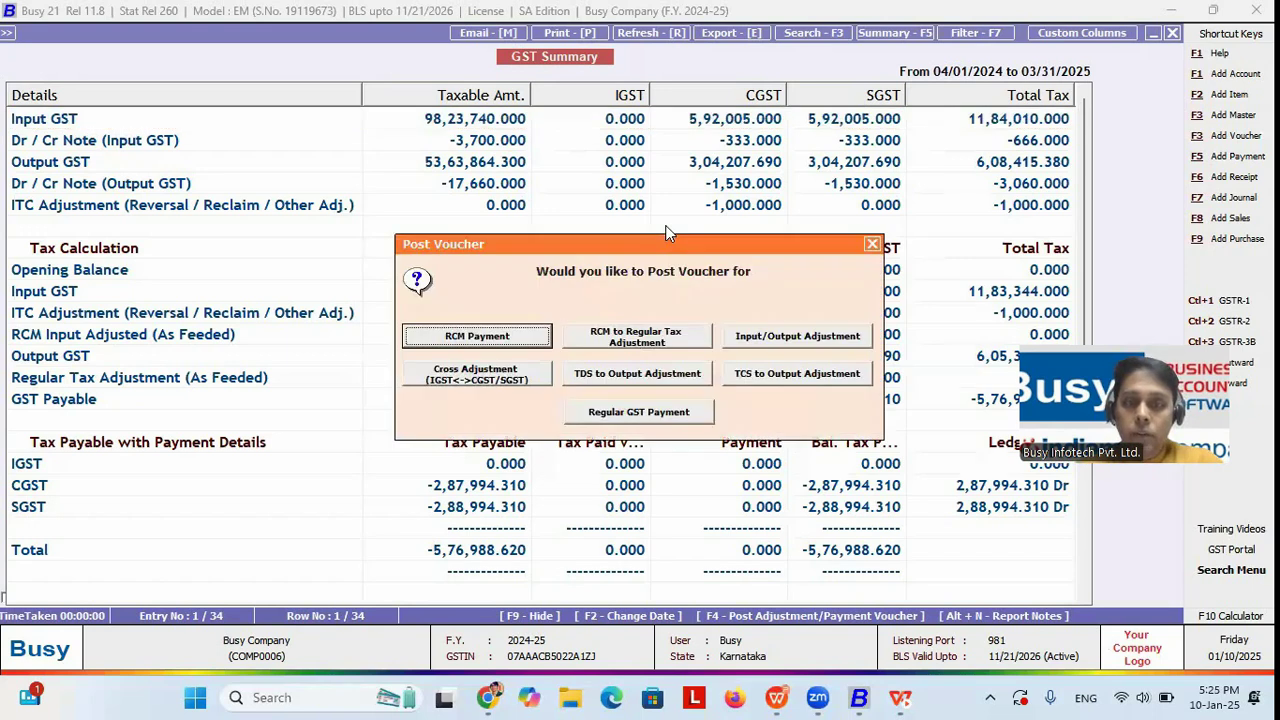
left_click(785, 340)
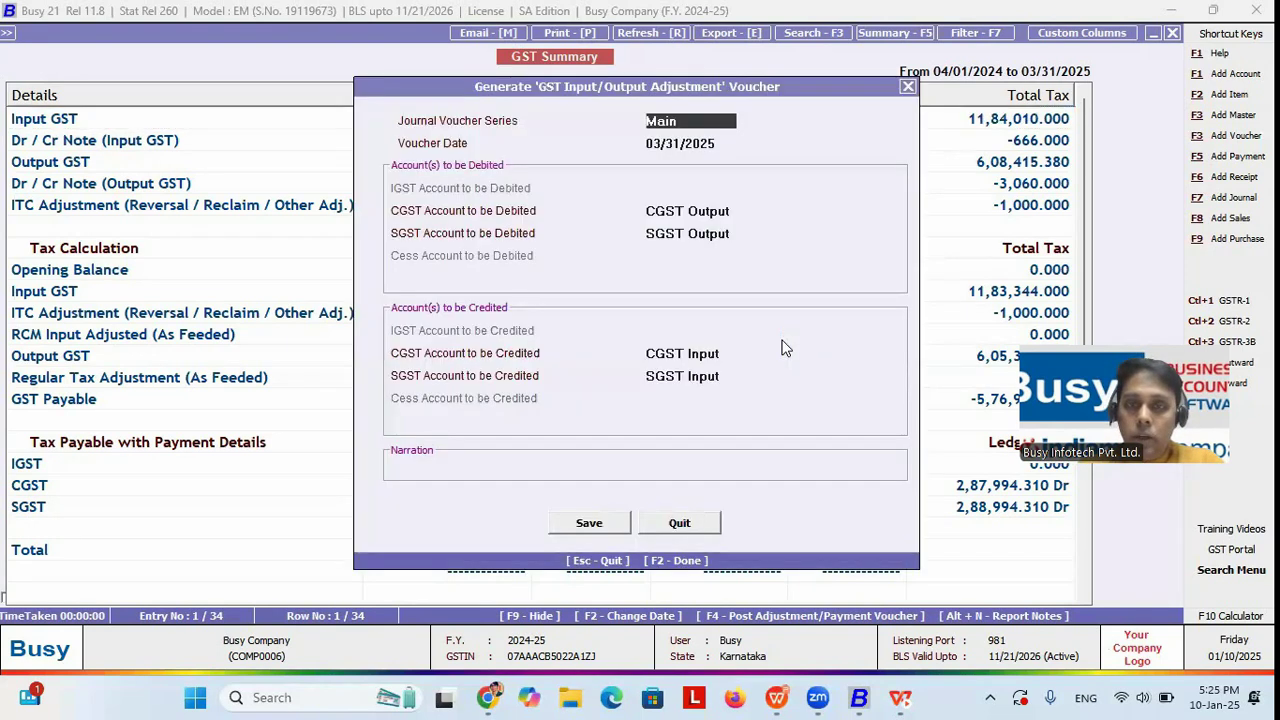
left_click(742, 210)
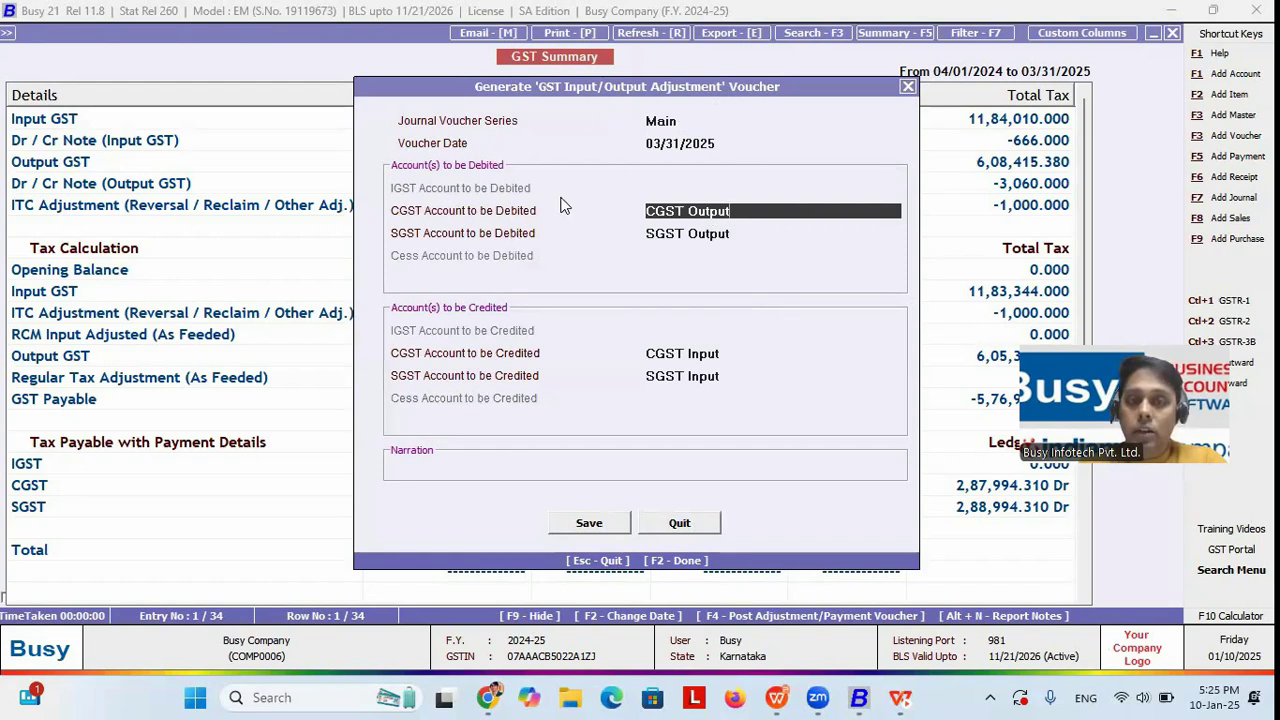
left_click(588, 523)
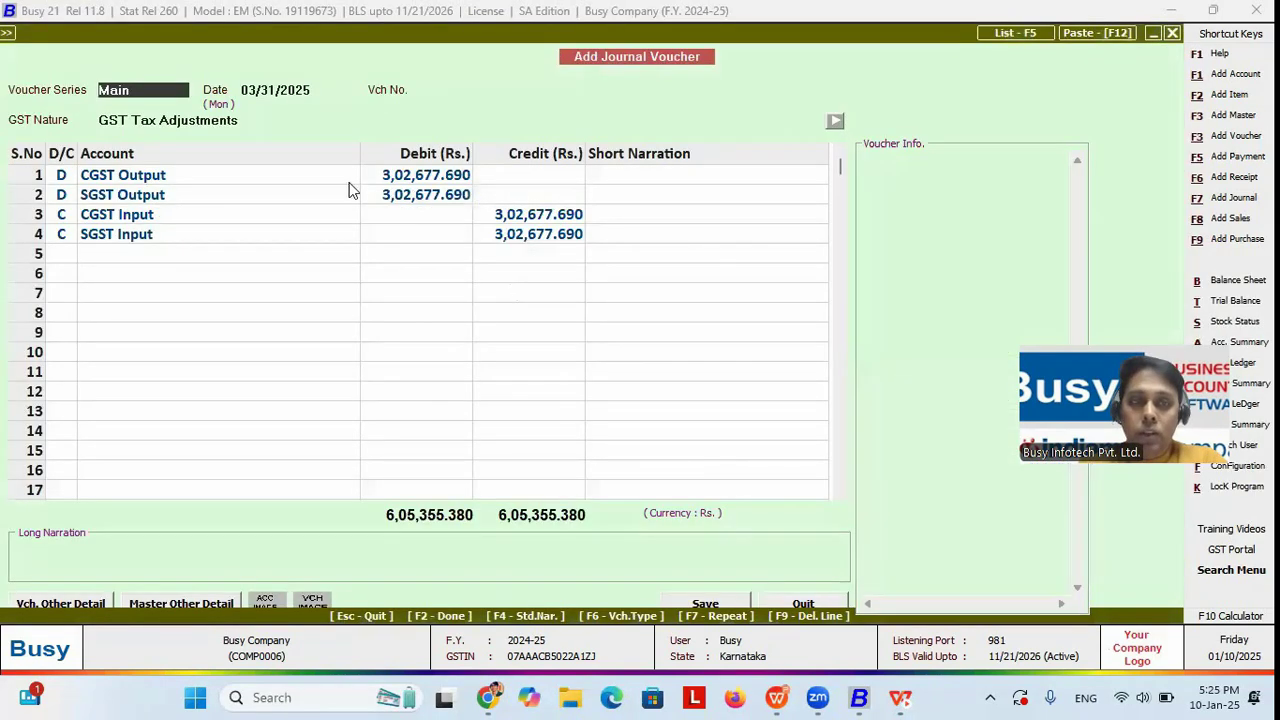
Review the debit and credit entries for CGST Output and CGST Input in the journal voucher
left_click(418, 177)
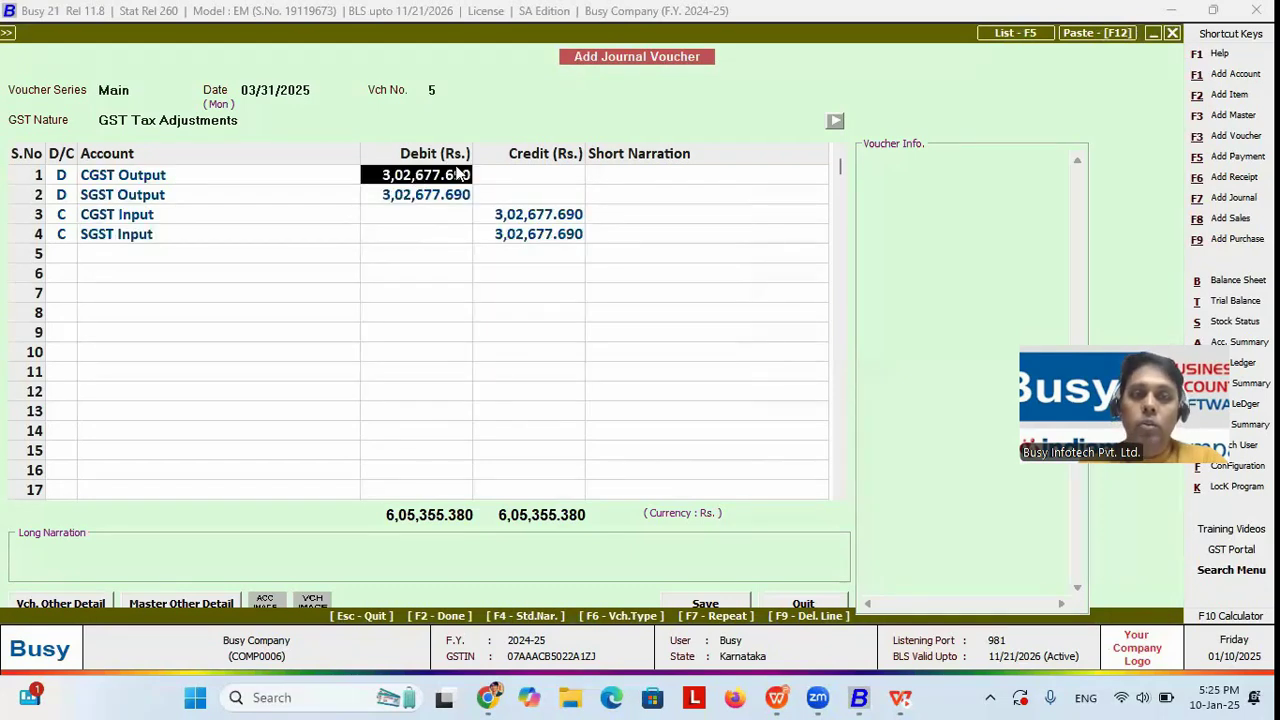
left_click(566, 217)
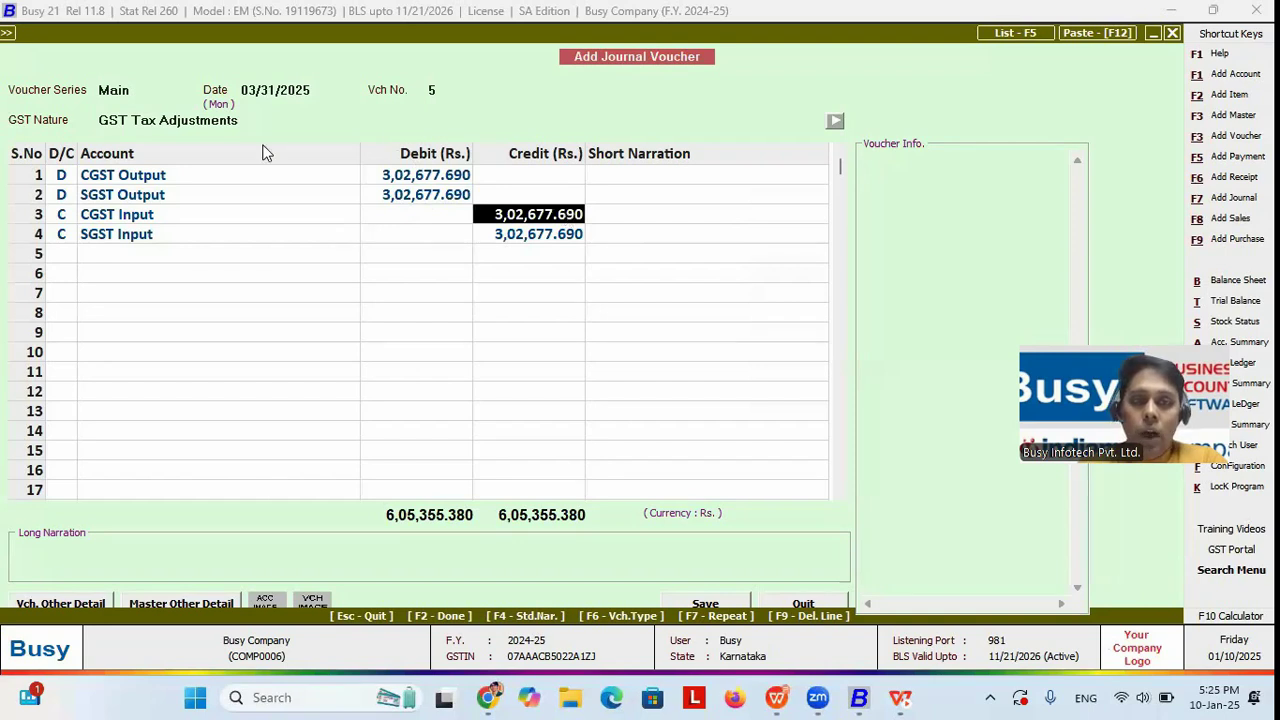
left_click(234, 174)
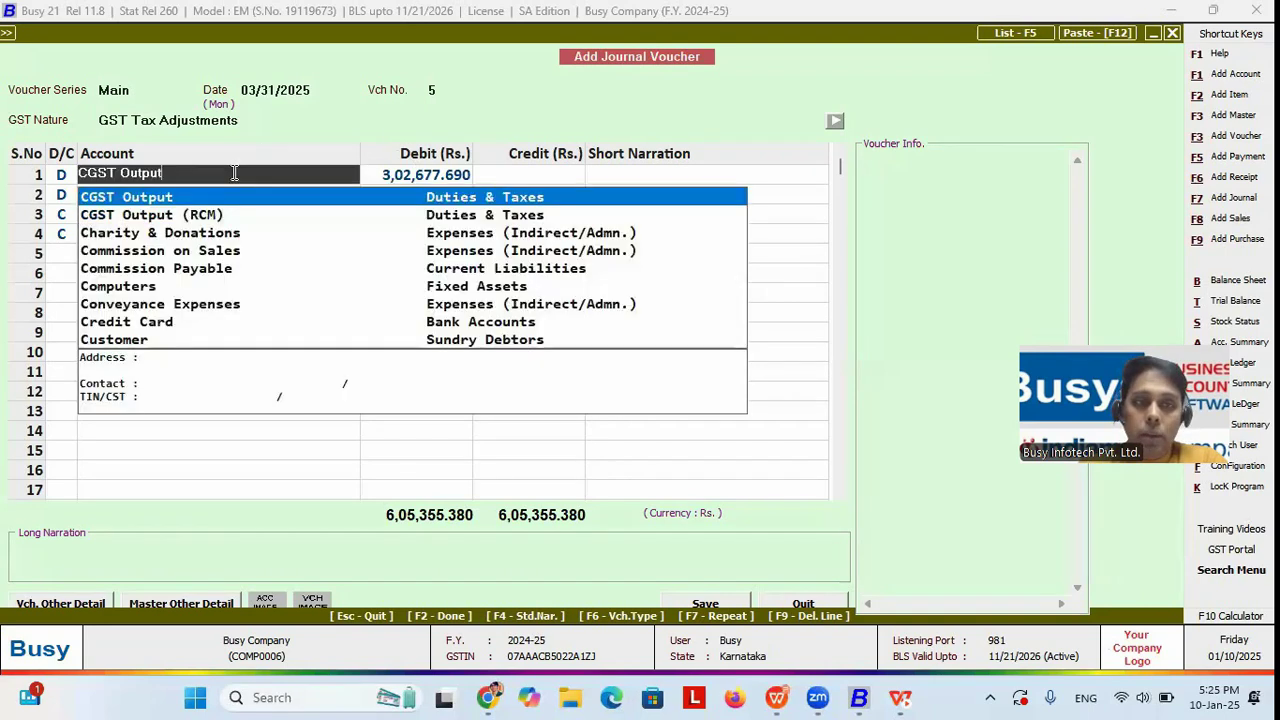
left_click(420, 178)
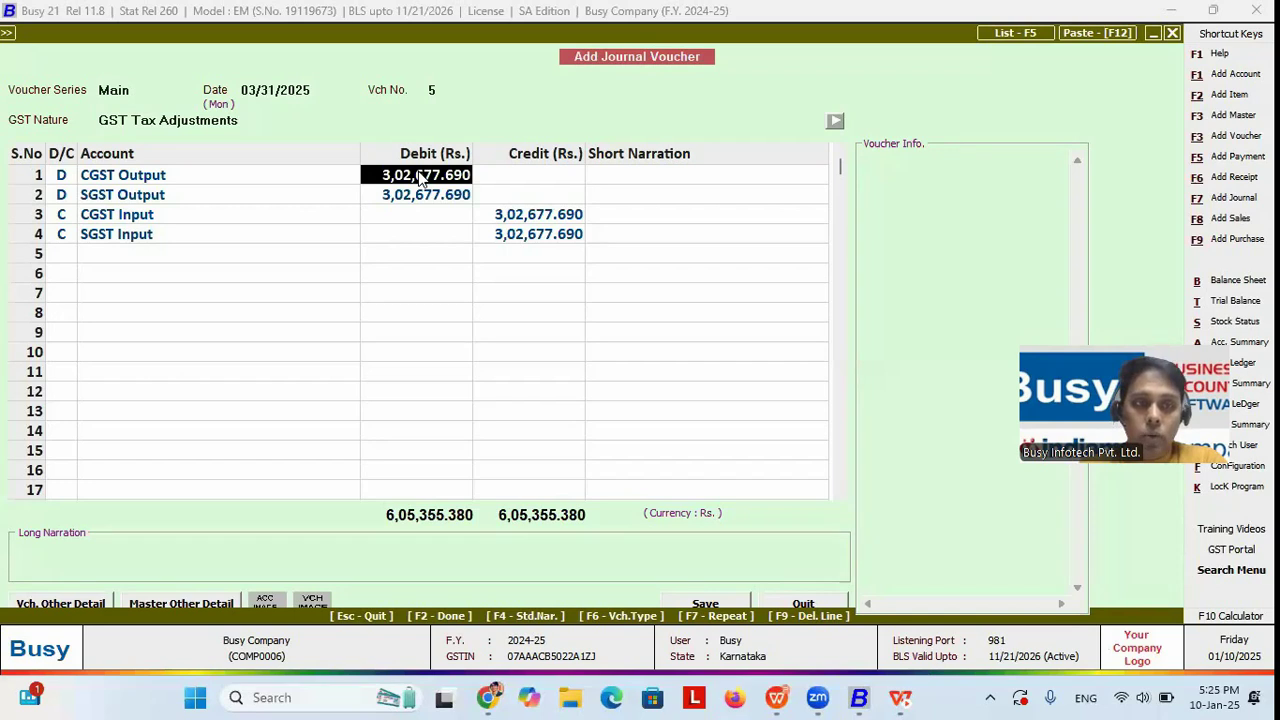
Review the voucher's CGST Input credit, GST Nature and GST Adjustment Details, and close it without saving
left_click(520, 224)
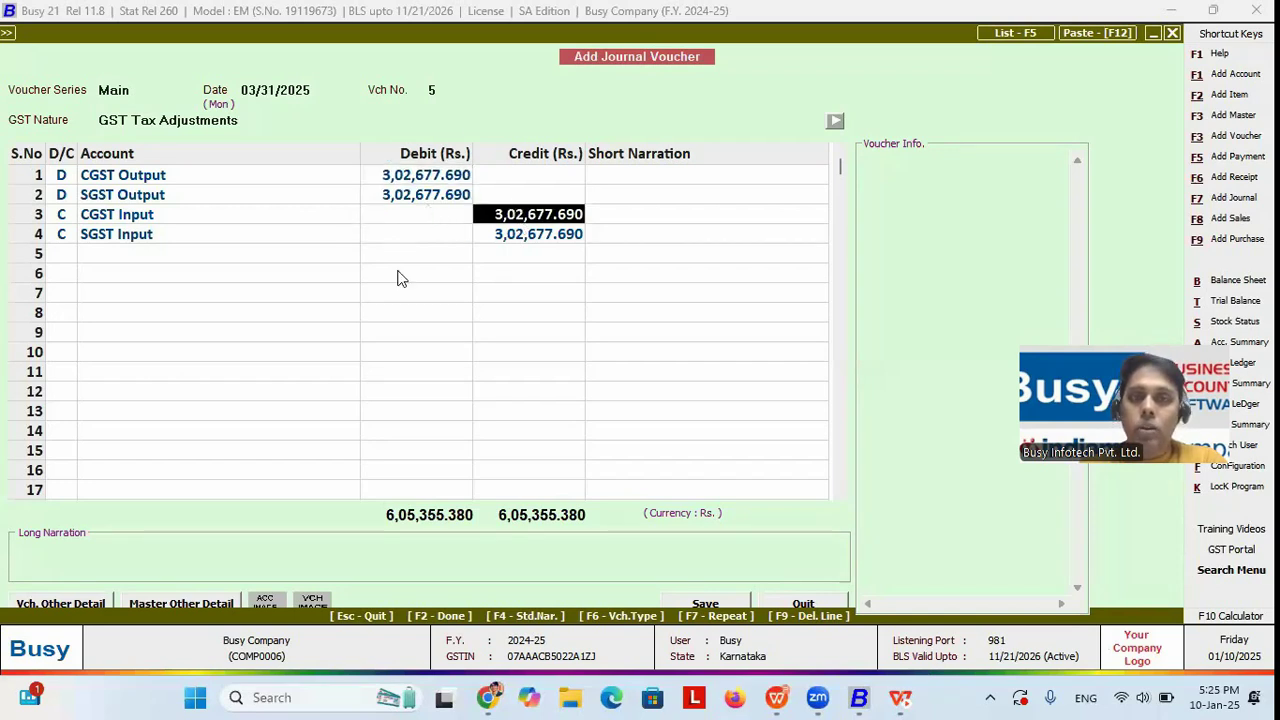
left_click(226, 120)
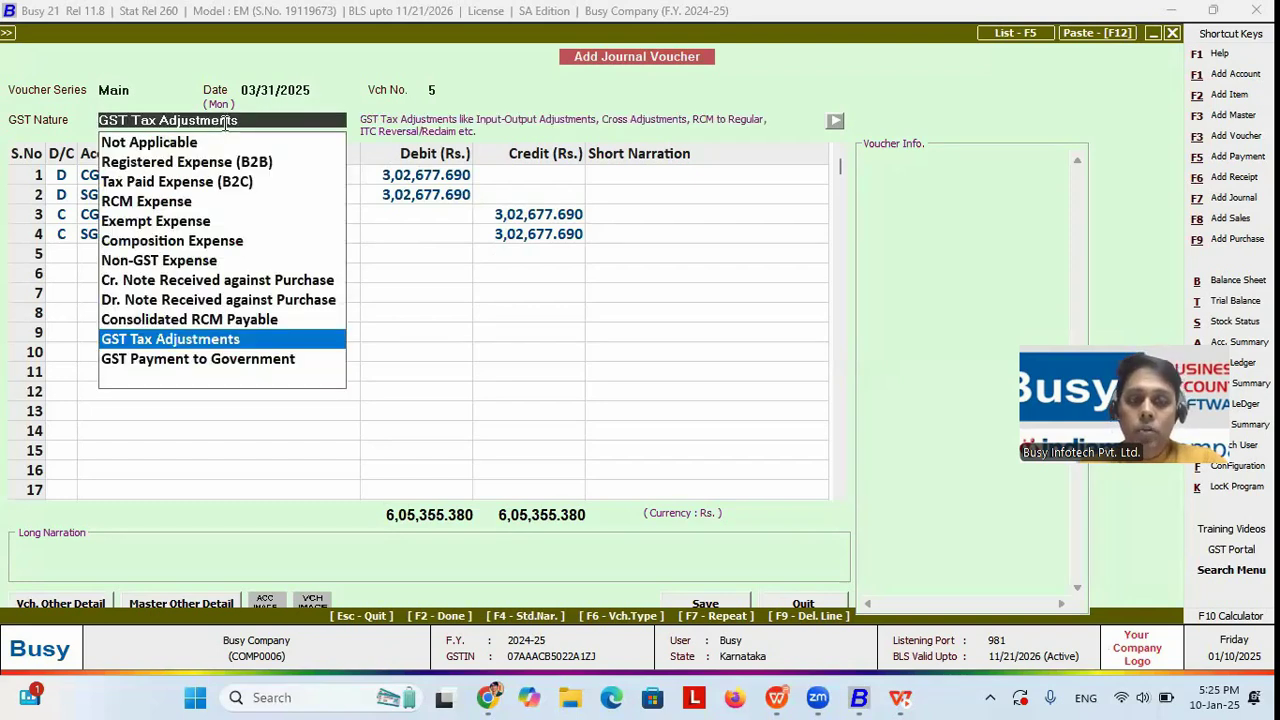
key("Return")
left_click(310, 265)
key("Return")
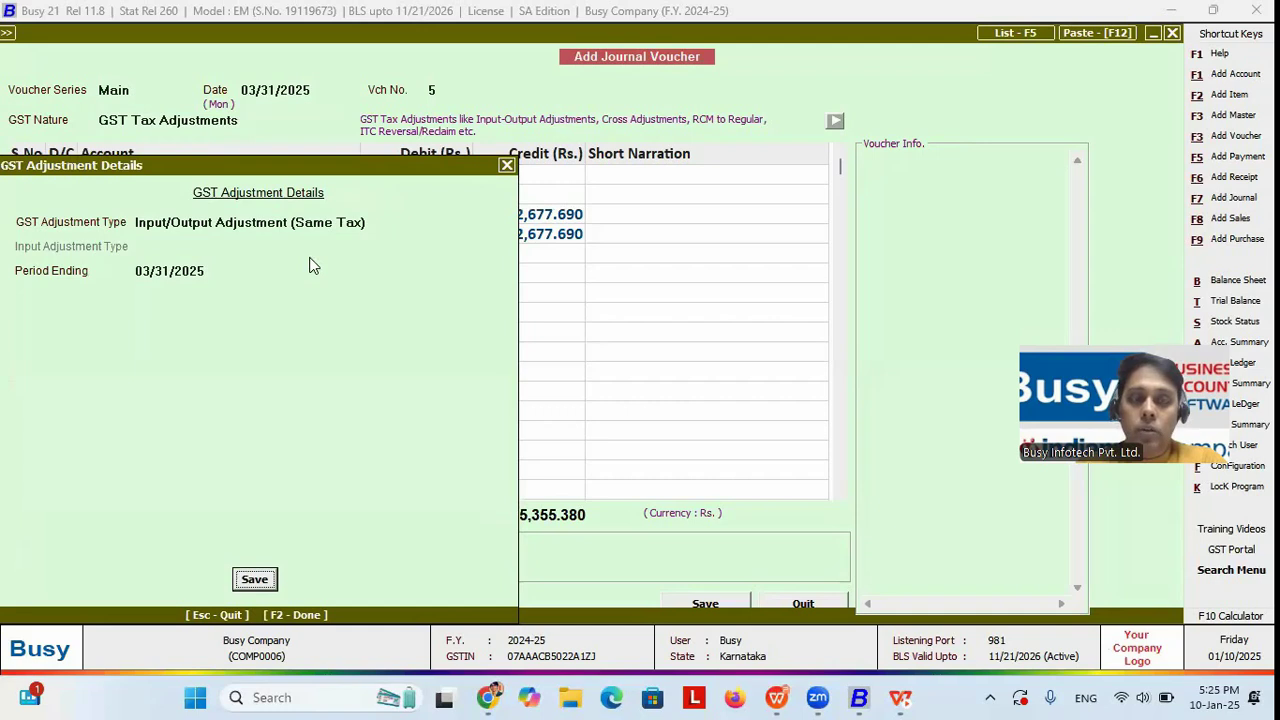
key("Escape")
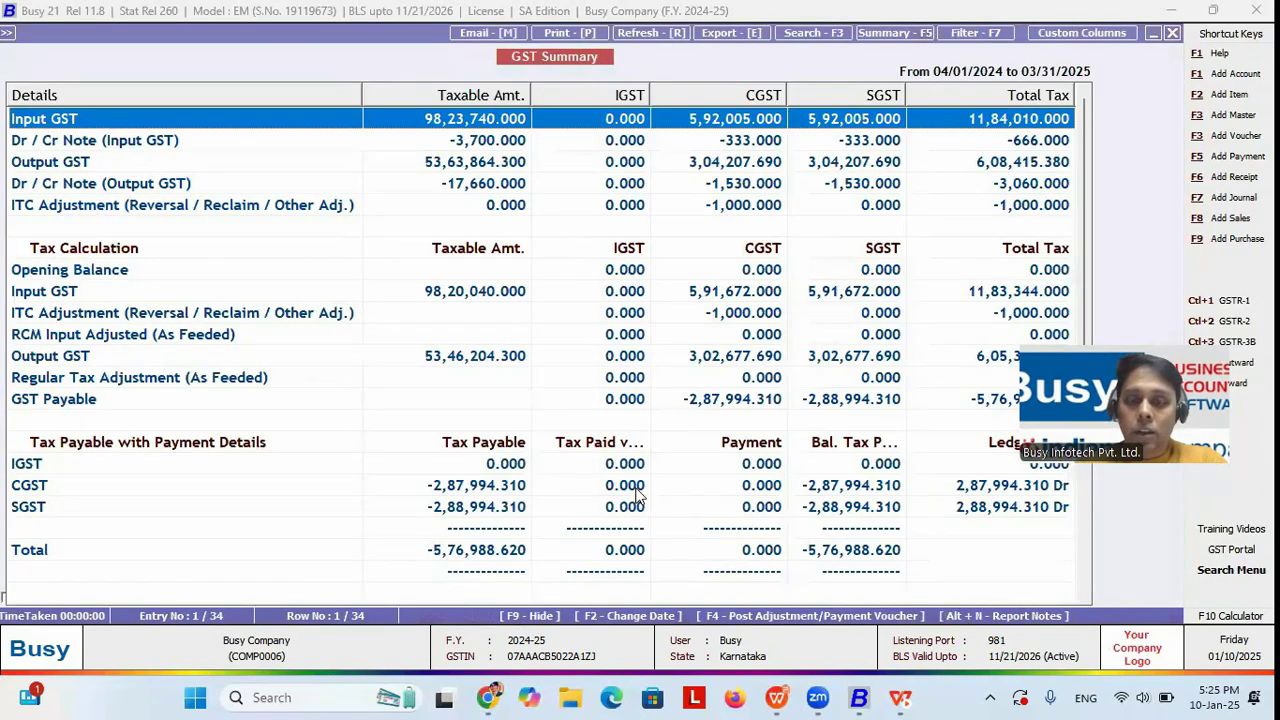
View the Cross Adjustment (IGST<->CGST/SGST) voucher settings from the GST Summary, and close them without posting
key("F4")
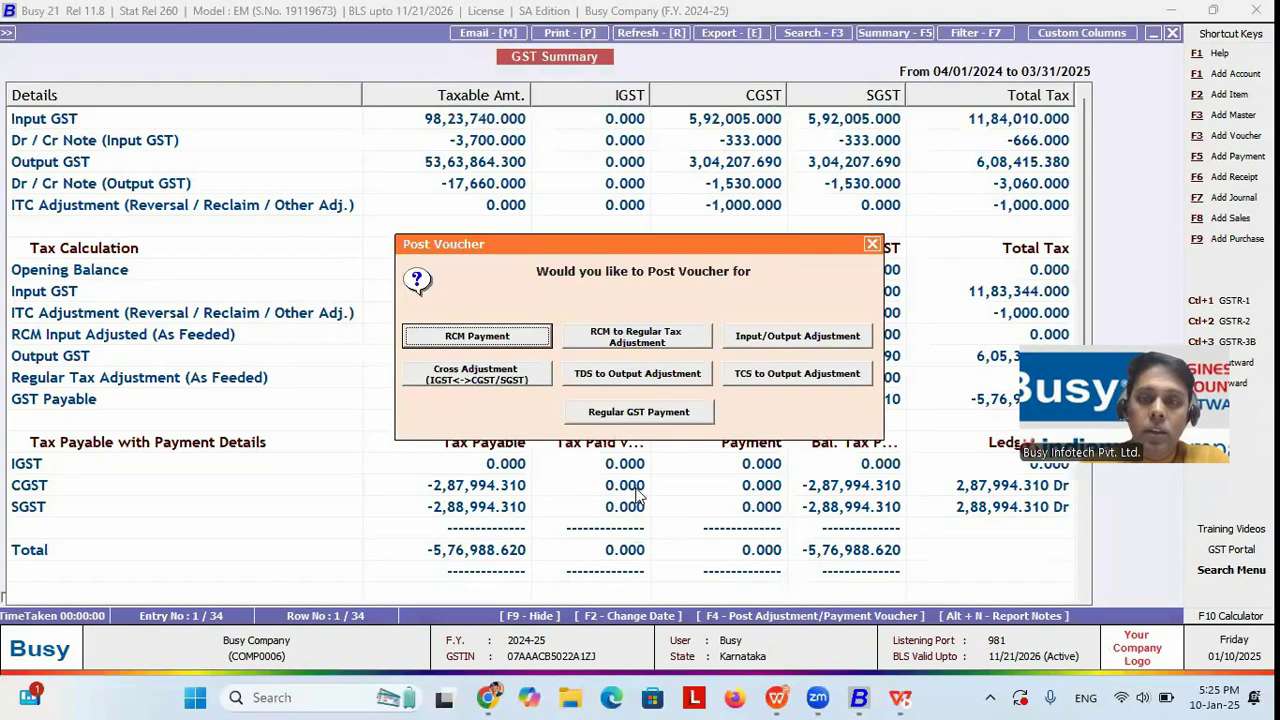
left_click(472, 384)
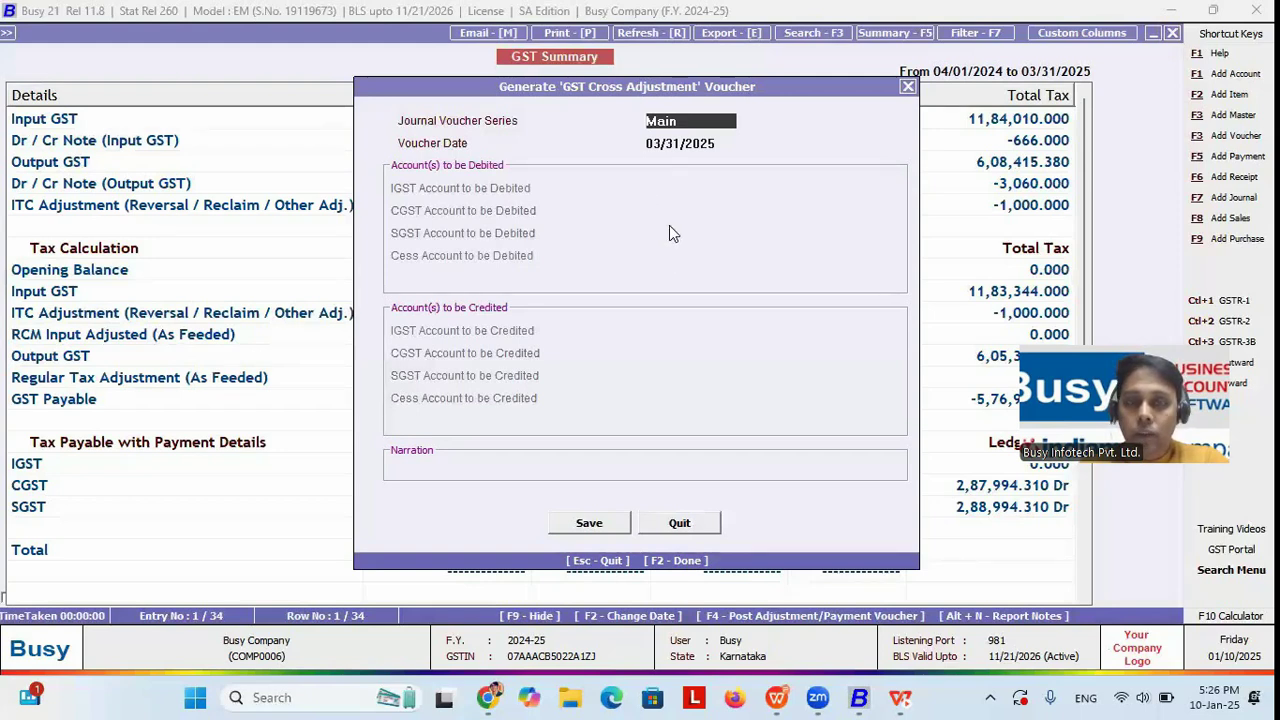
key("Escape")
key("F2")
key("Escape")
Generate a Regular GST Payment journal voucher dated 03/31/2025, debiting CGST Output and SGST Output and crediting HDFC
key("F4")
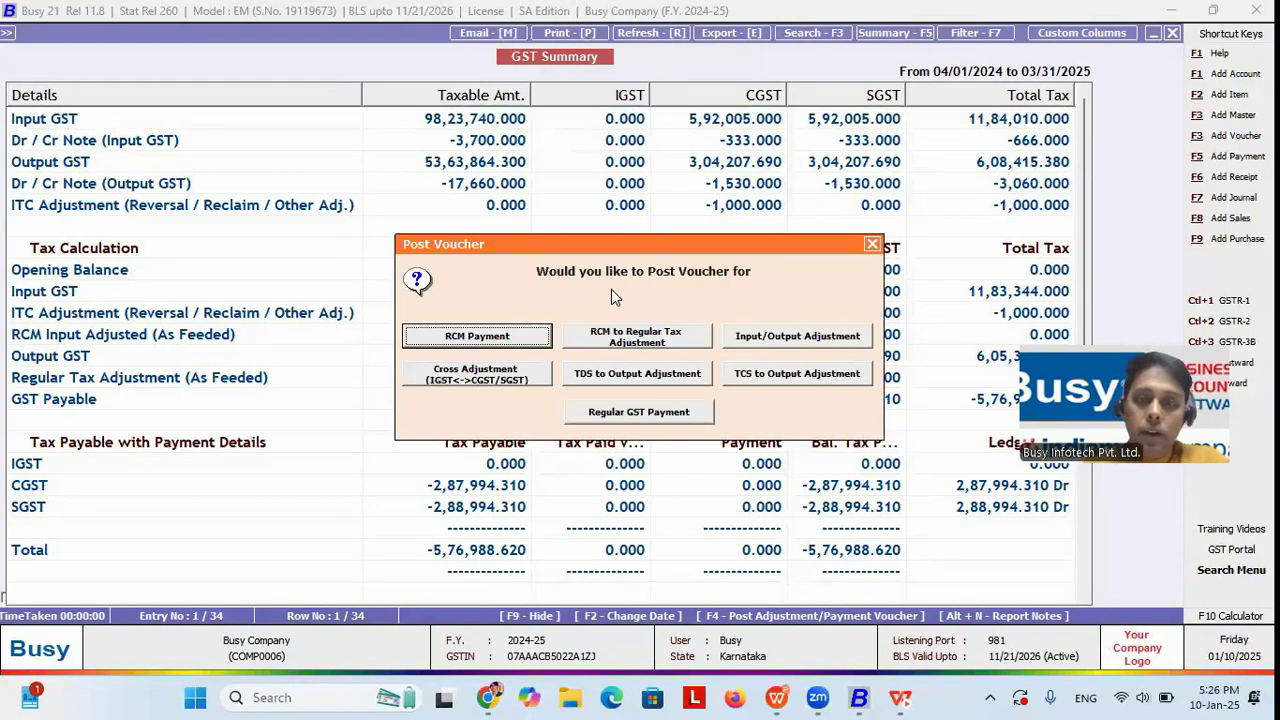
left_click(636, 418)
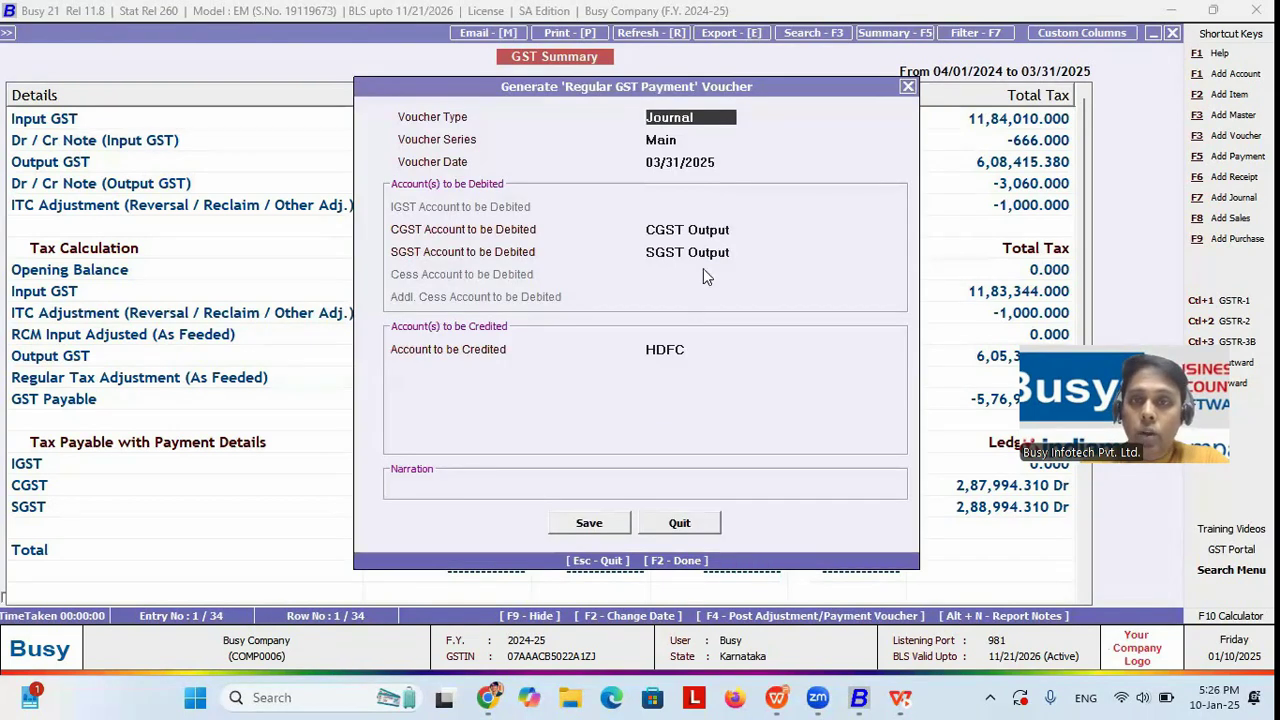
left_click(736, 229)
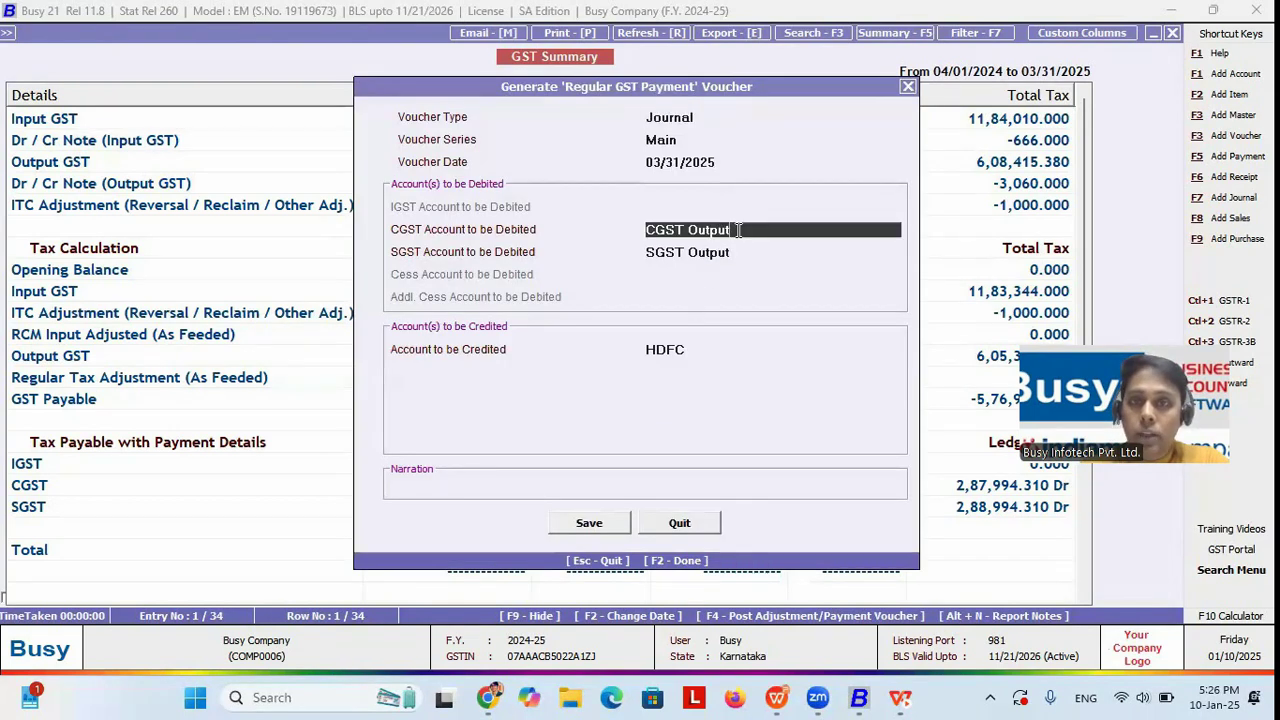
left_click(604, 530)
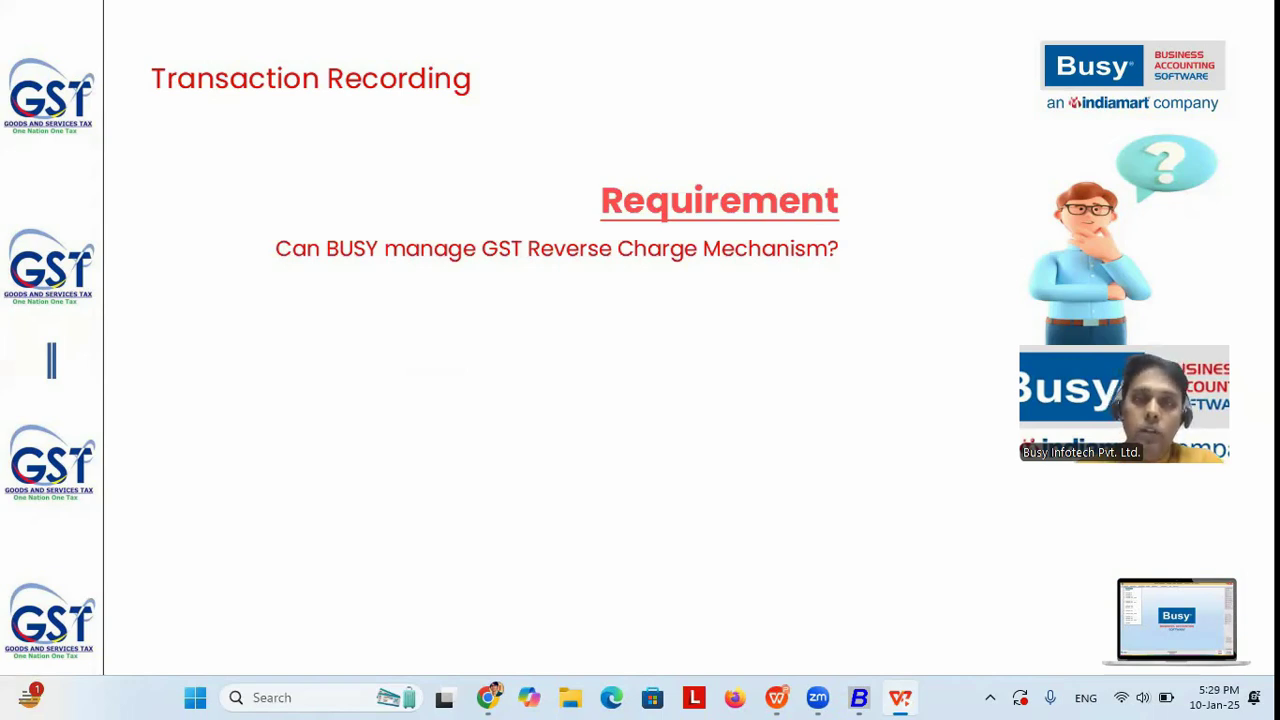
key("Right")
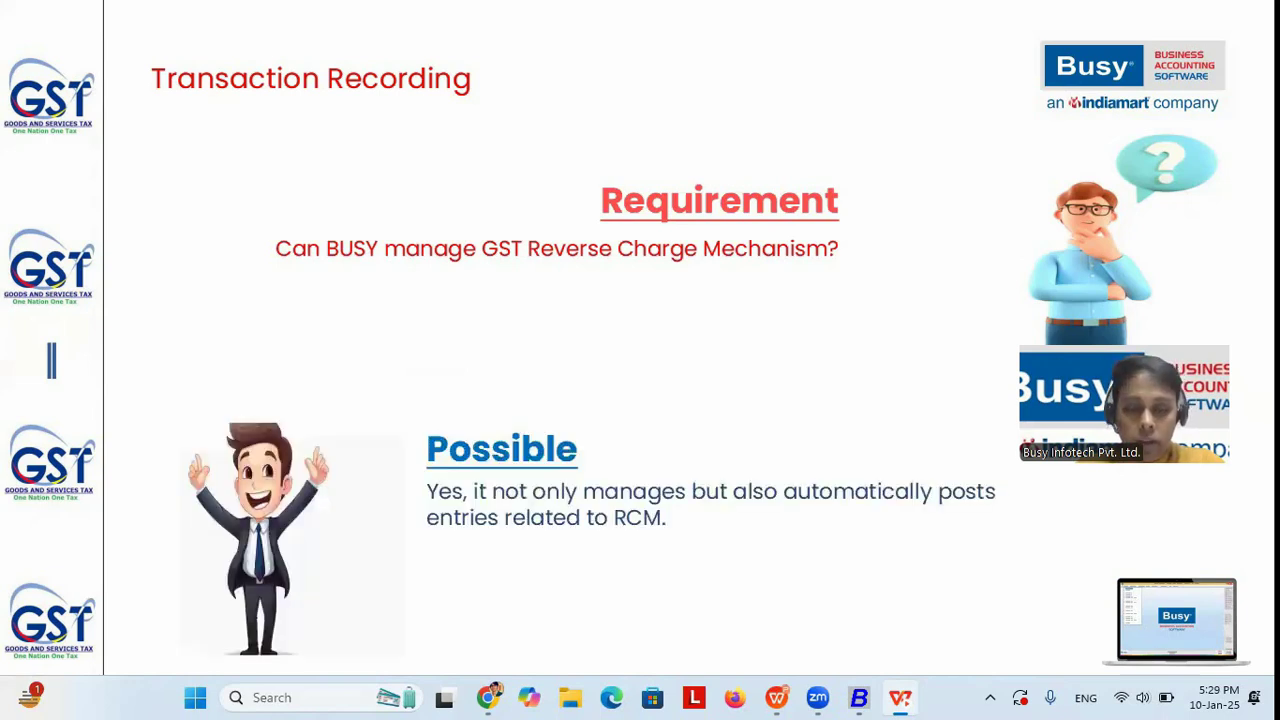
Switch to Busy and start a purchase voucher dated 04/03/2024, numbered 1212, with the Local-RCM purchase type
key("alt+Tab")
key("Left")
key("Down")
key("Down")
key("Down")
key("Return")
key("Return")
type("Un")
key("Return")
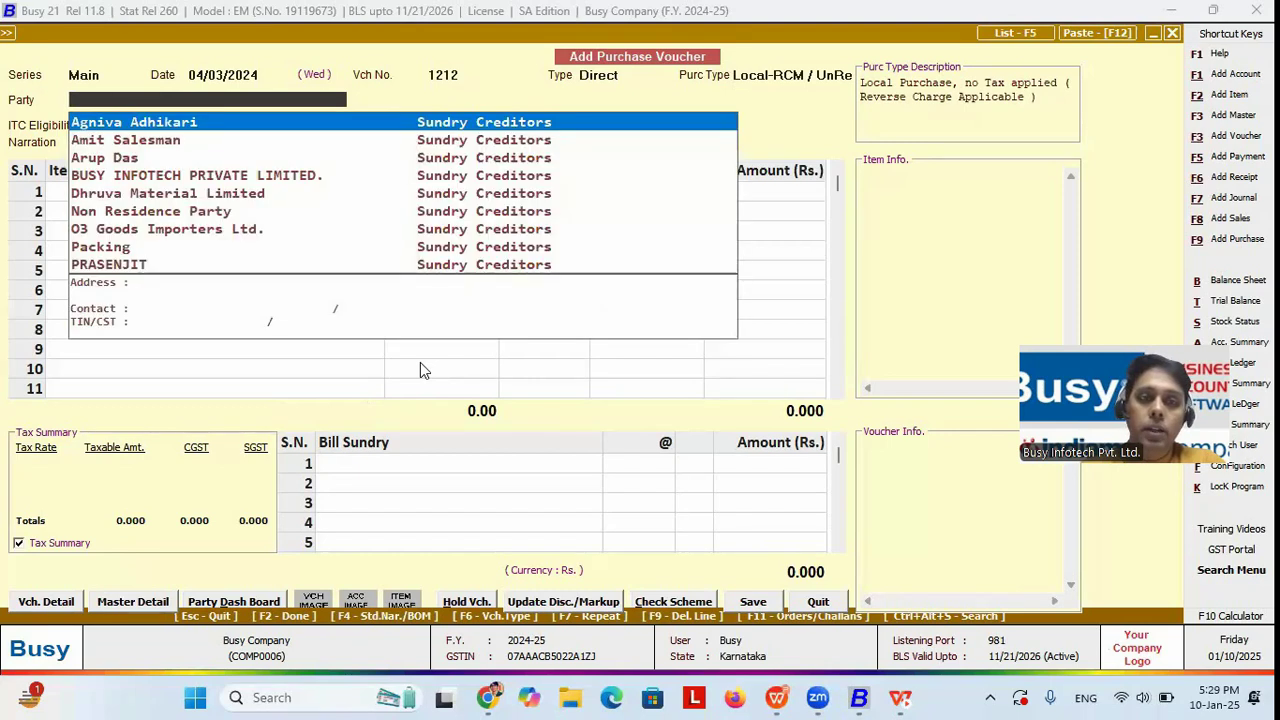
Select the first listed sundry creditor as party and set Reverse Charge to Compulsory
key("Return")
key("Return")
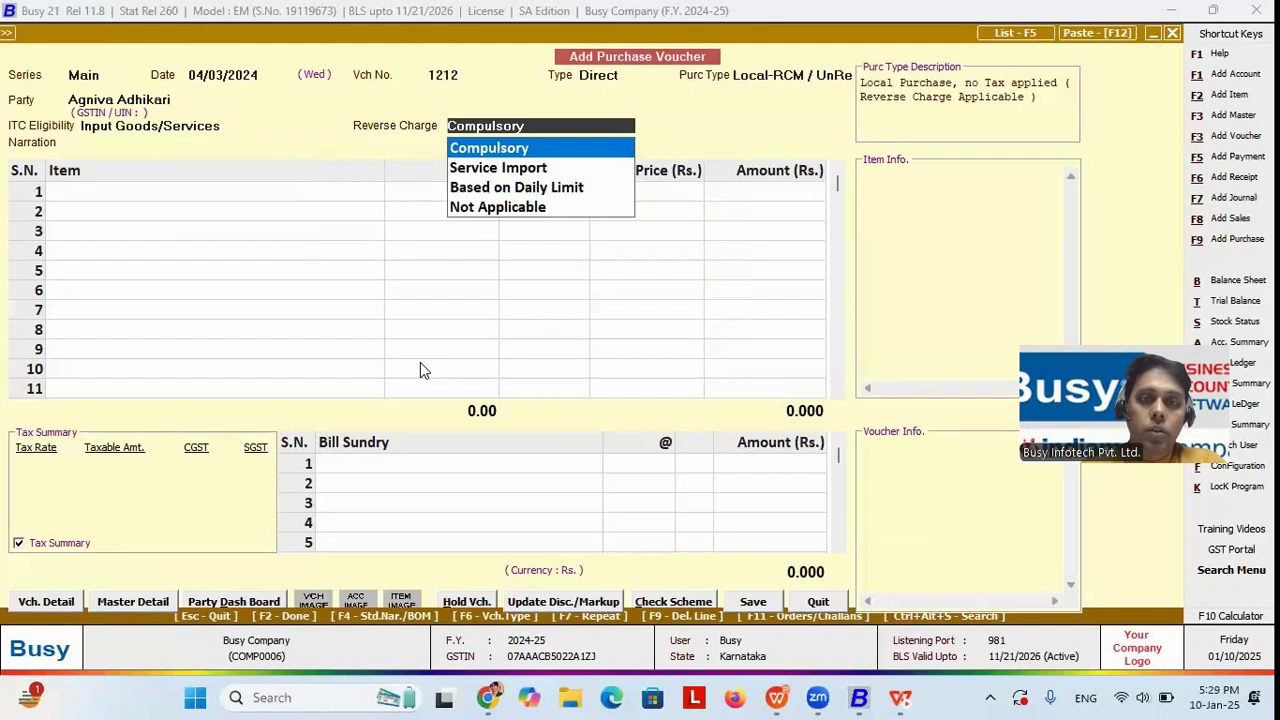
key("Return")
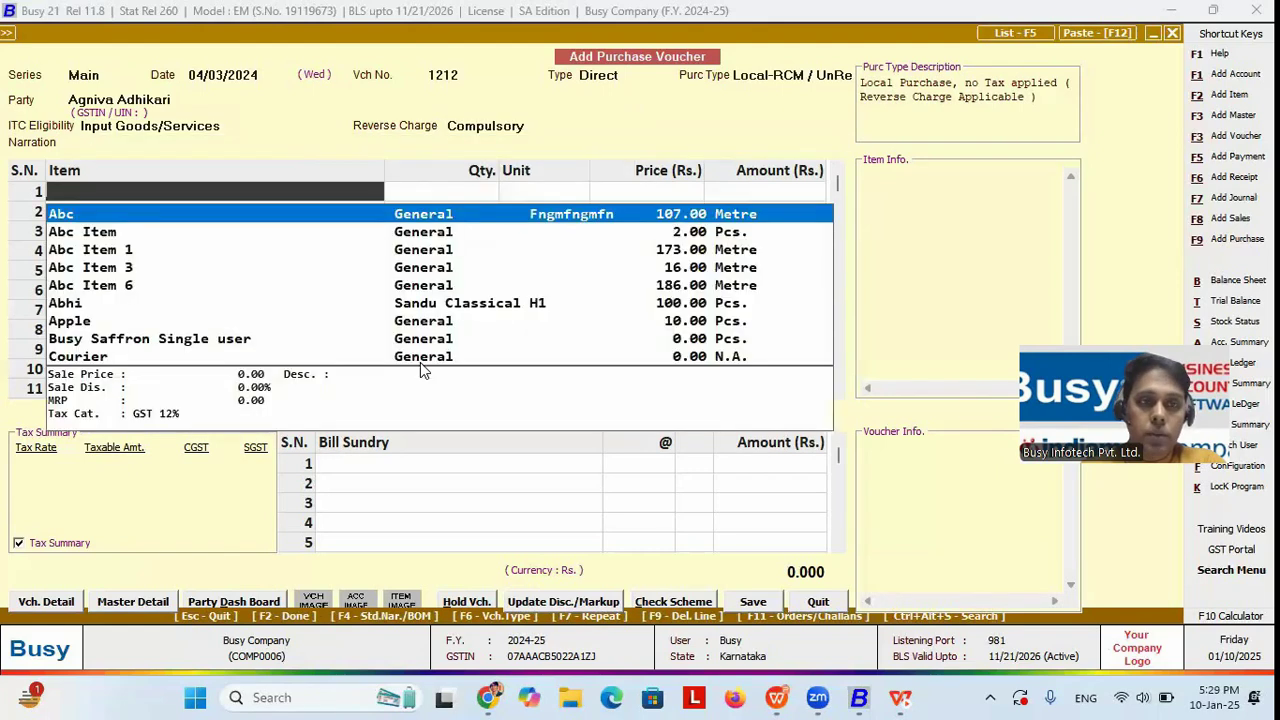
Enter item Abc with quantity 1 Metre at a price of 7,000, and save the purchase voucher
key("Return")
key("Down")
key("Down")
key("Return")
type("1")
key("Return")
key("Return")
type("1")
key("Return")
key("Return")
key("Return")
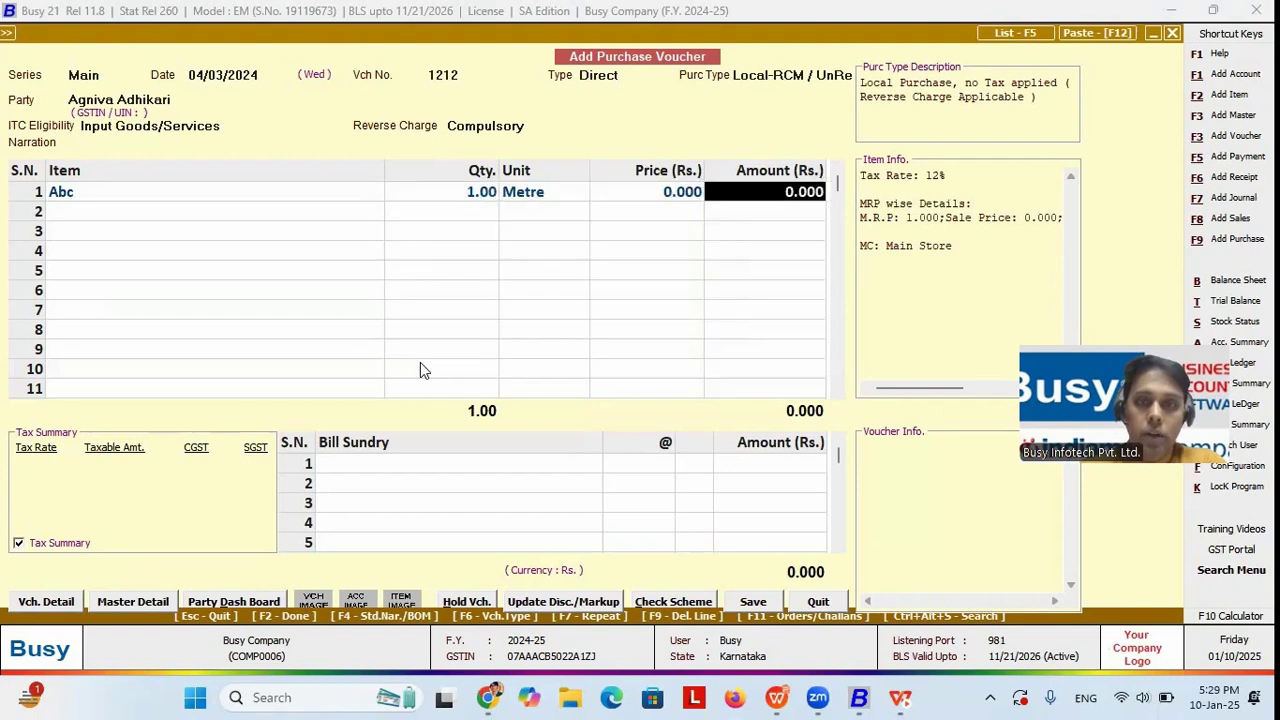
key("Up")
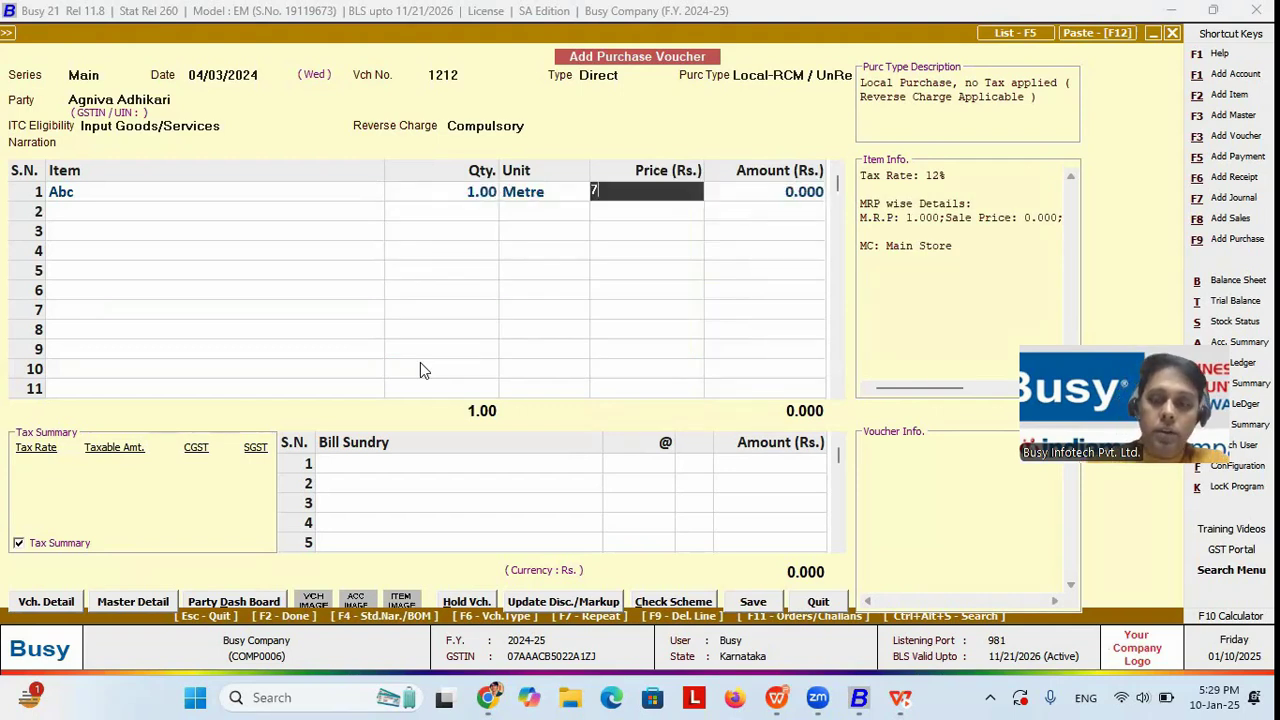
key("F2")
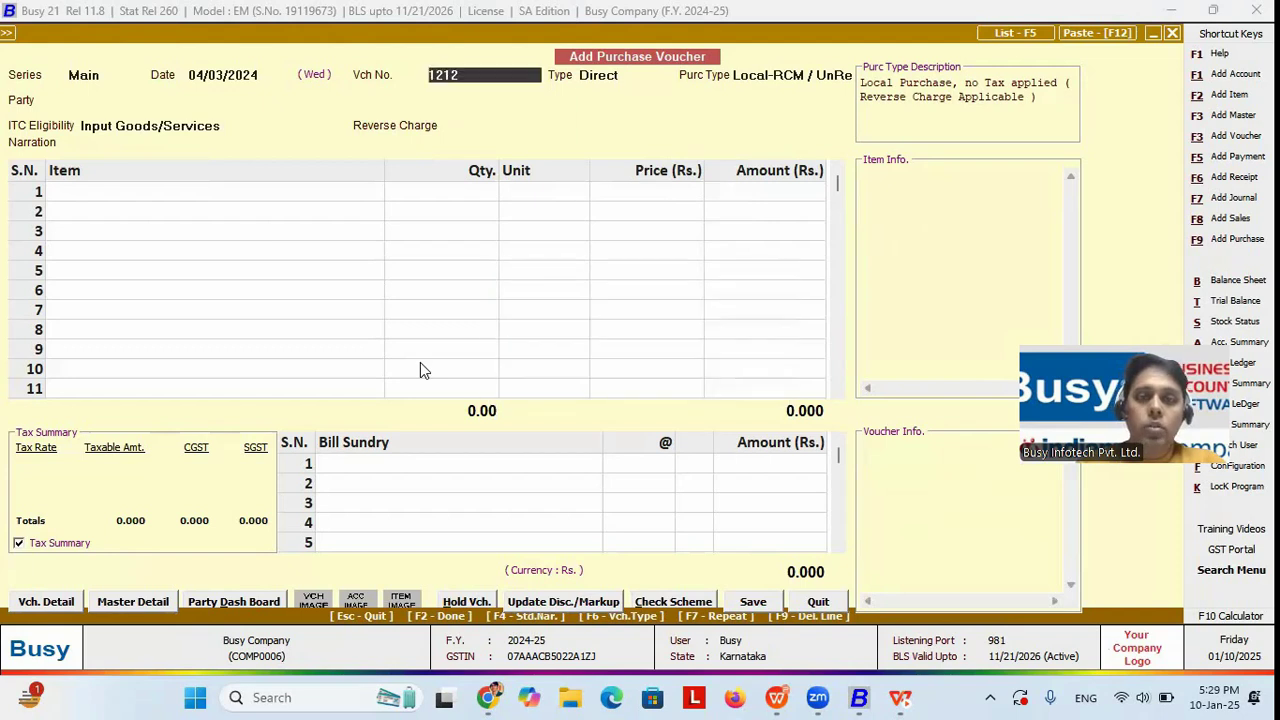
Start a second purchase voucher numbered 1212121 for the third listed sundry creditor, with Reverse Charge set to Compulsory
type("121")
key("Return")
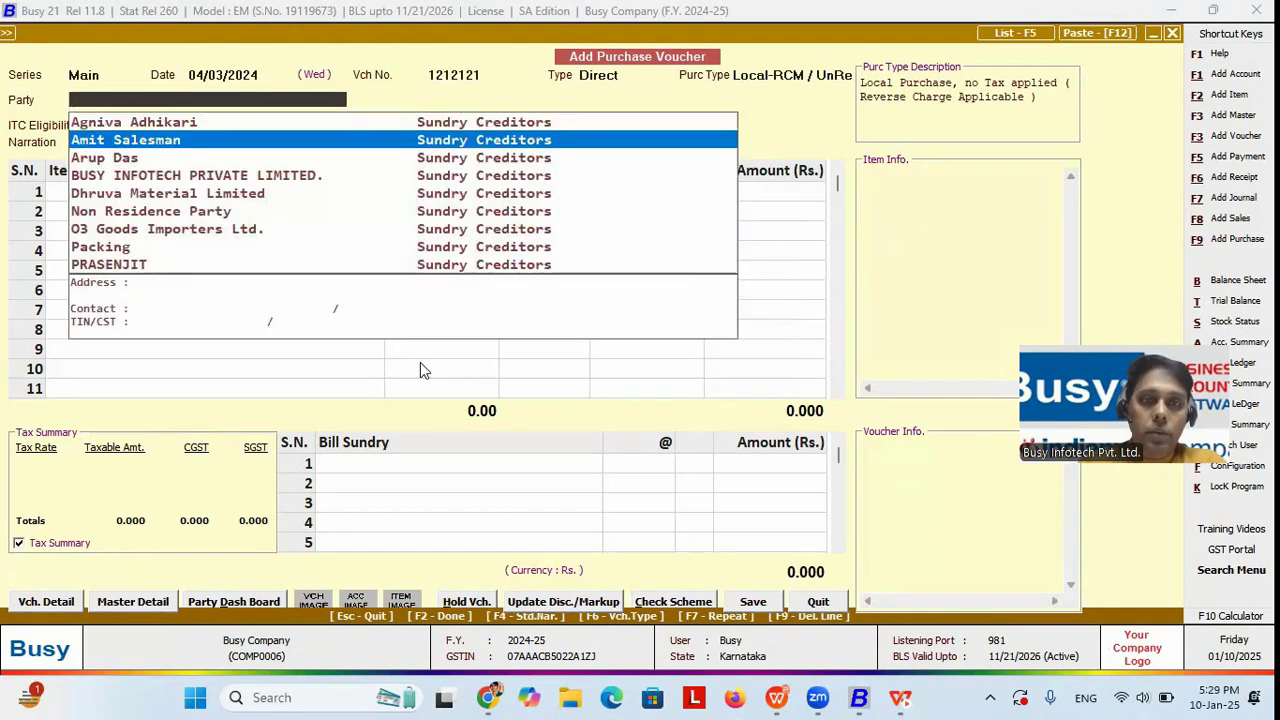
key("Down")
key("Return")
key("Return")
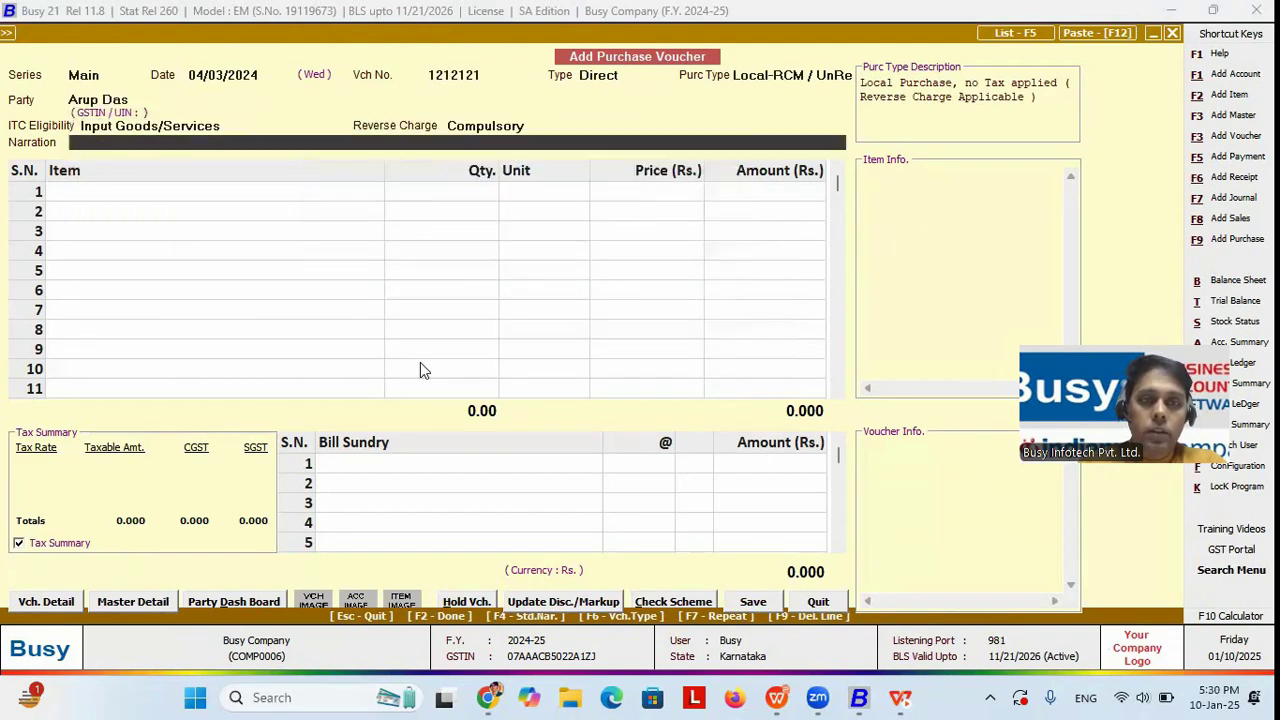
key("Return")
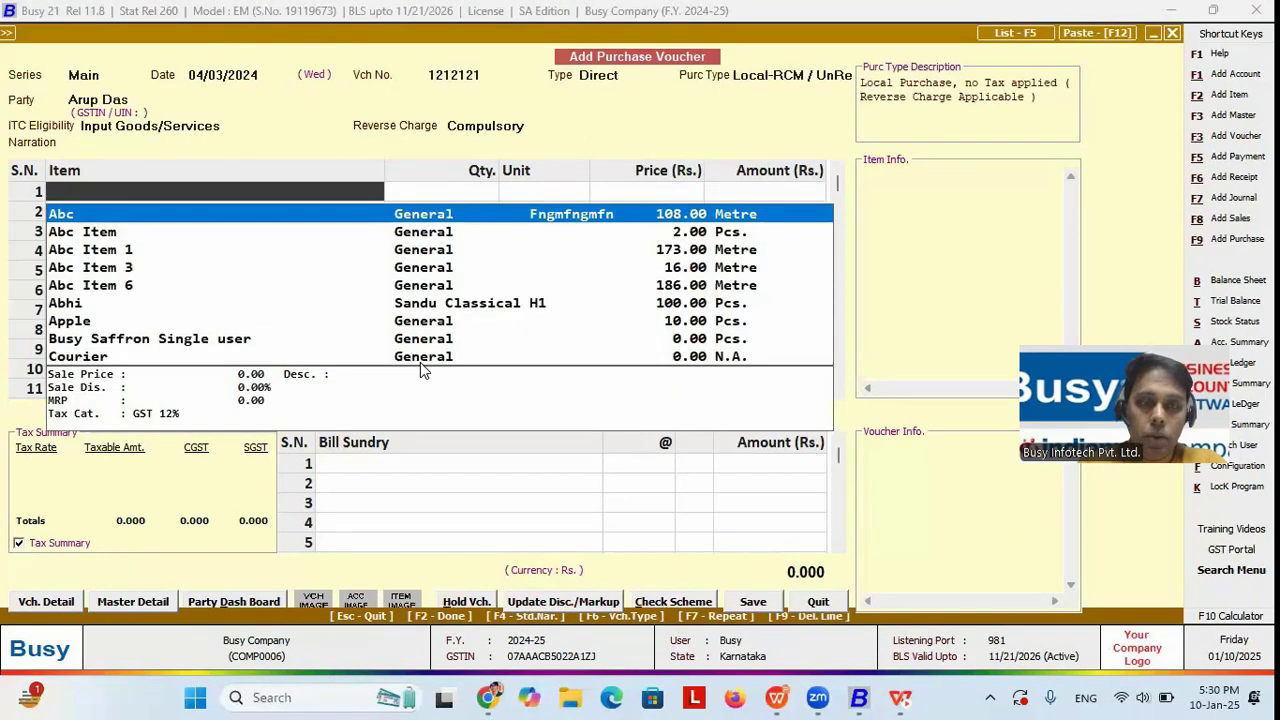
Check the voucher's purchase type and Reverse Charge options, keeping Reverse Charge as Compulsory
left_click(766, 75)
left_click(800, 103)
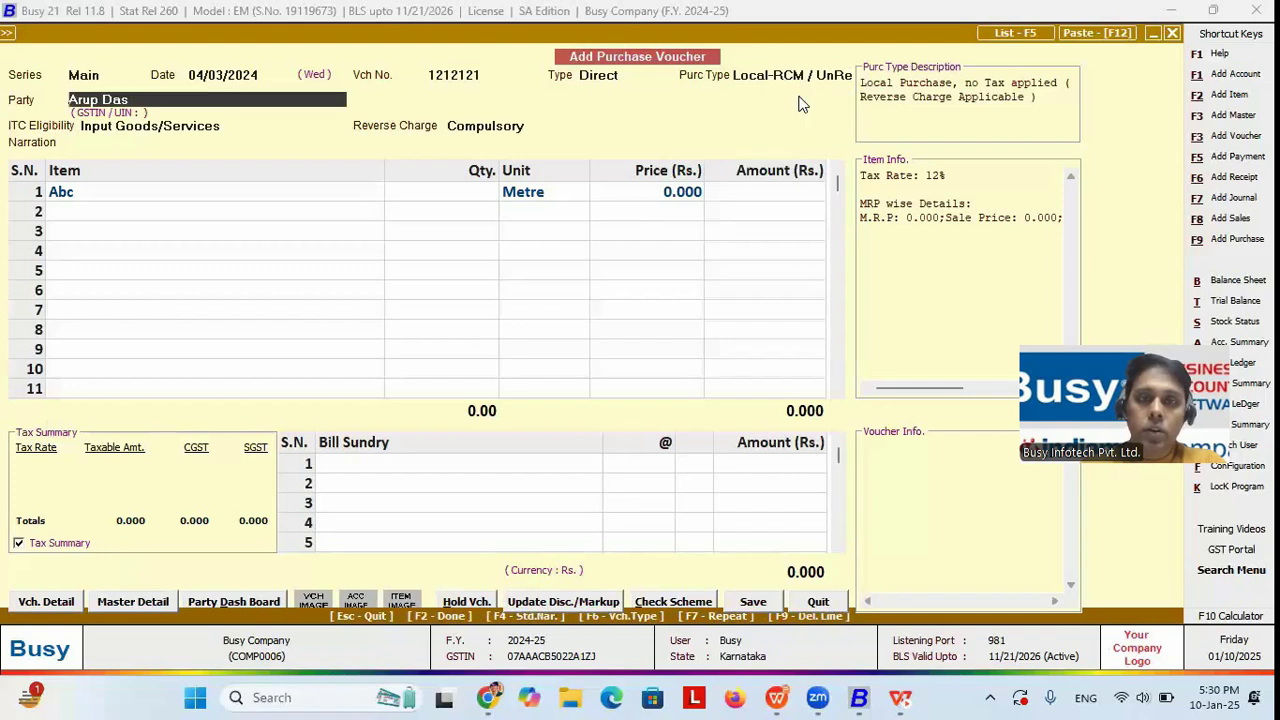
left_click(540, 128)
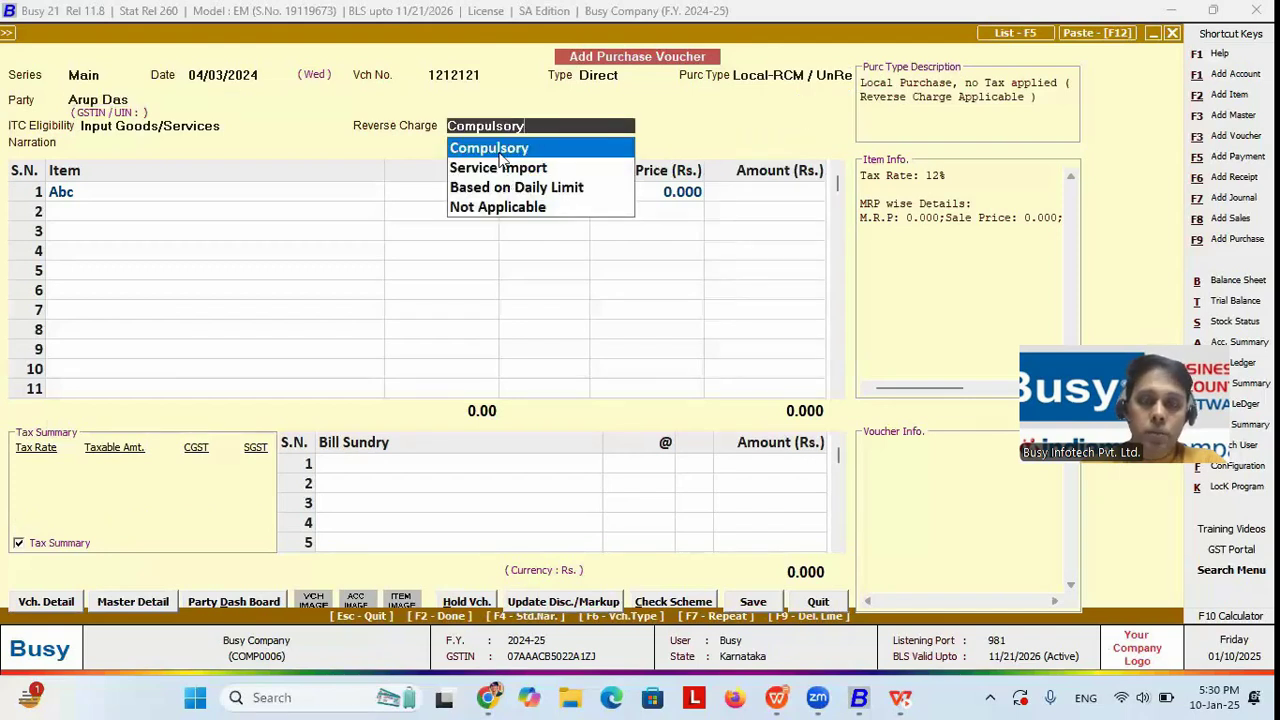
left_click(499, 152)
key("Return")
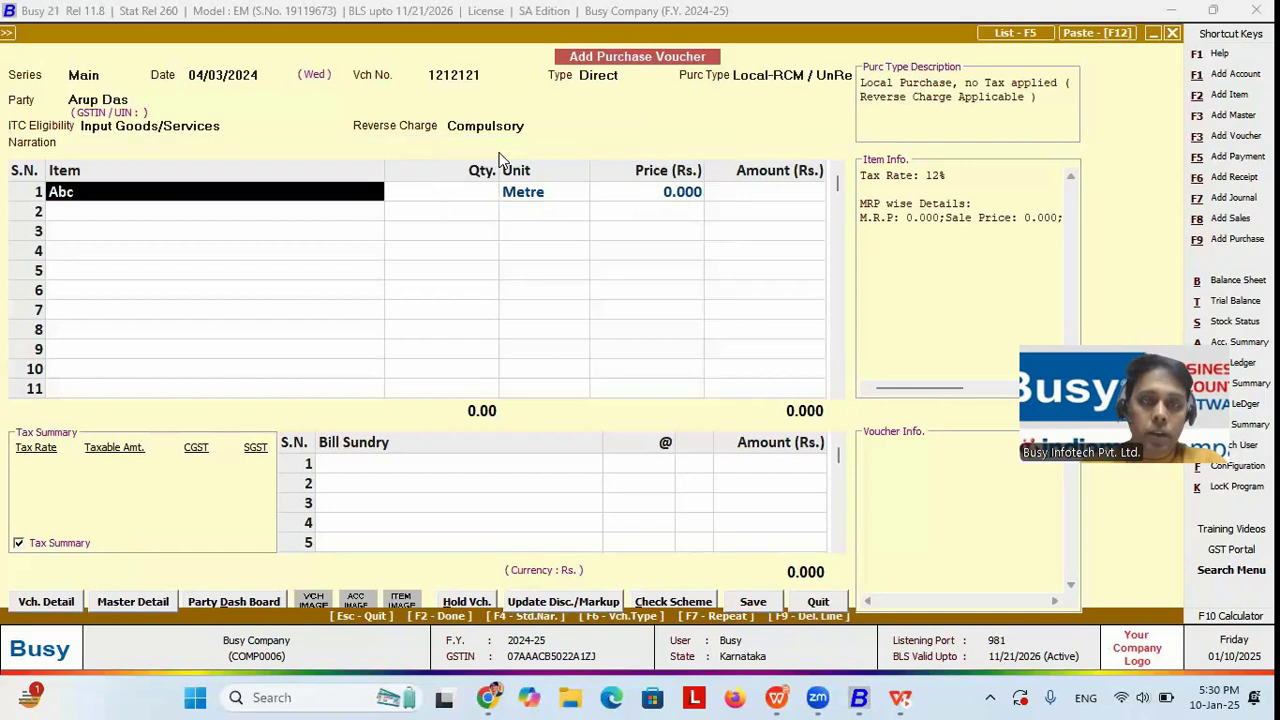
Enter item Abc with quantity 1 Metre at a price of 8,000, save the voucher and leave voucher entry
key("Return")
key("Down")
key("Down")
key("Return")
key("Return")
key("Return")
type("1")
key("Return")
key("Return")
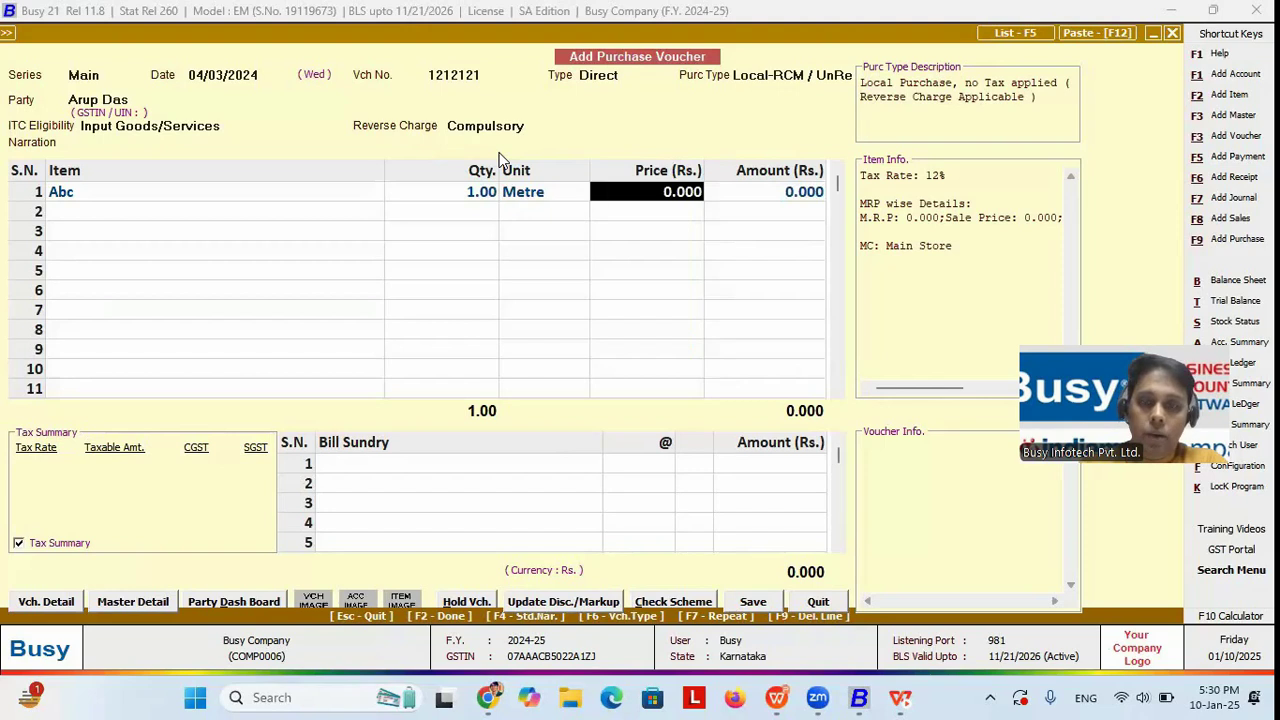
type("8000")
key("Return")
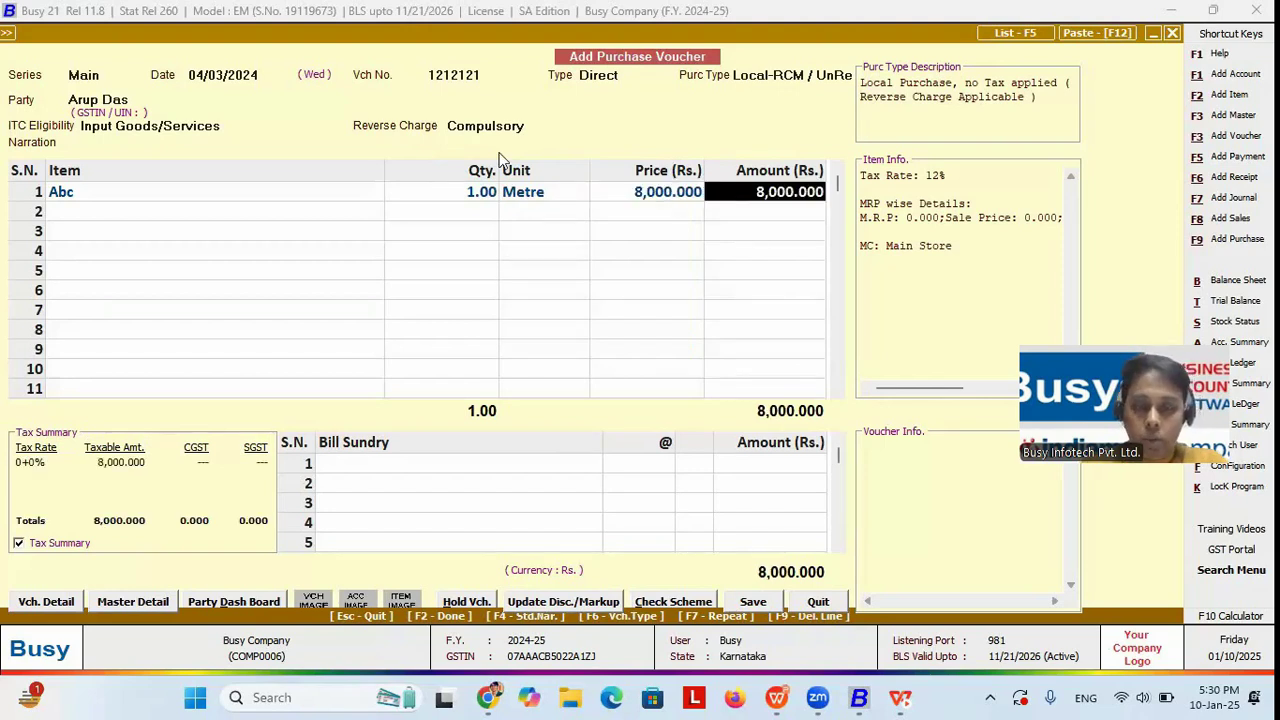
key("Return")
key("Return")
key("Return")
key("Return")
key("F2")
key("Escape")
Open the Check/Post Consolidated RCM Payable utility from GST Misc. Utilities on a Daily Basis
key("Right")
key("Right")
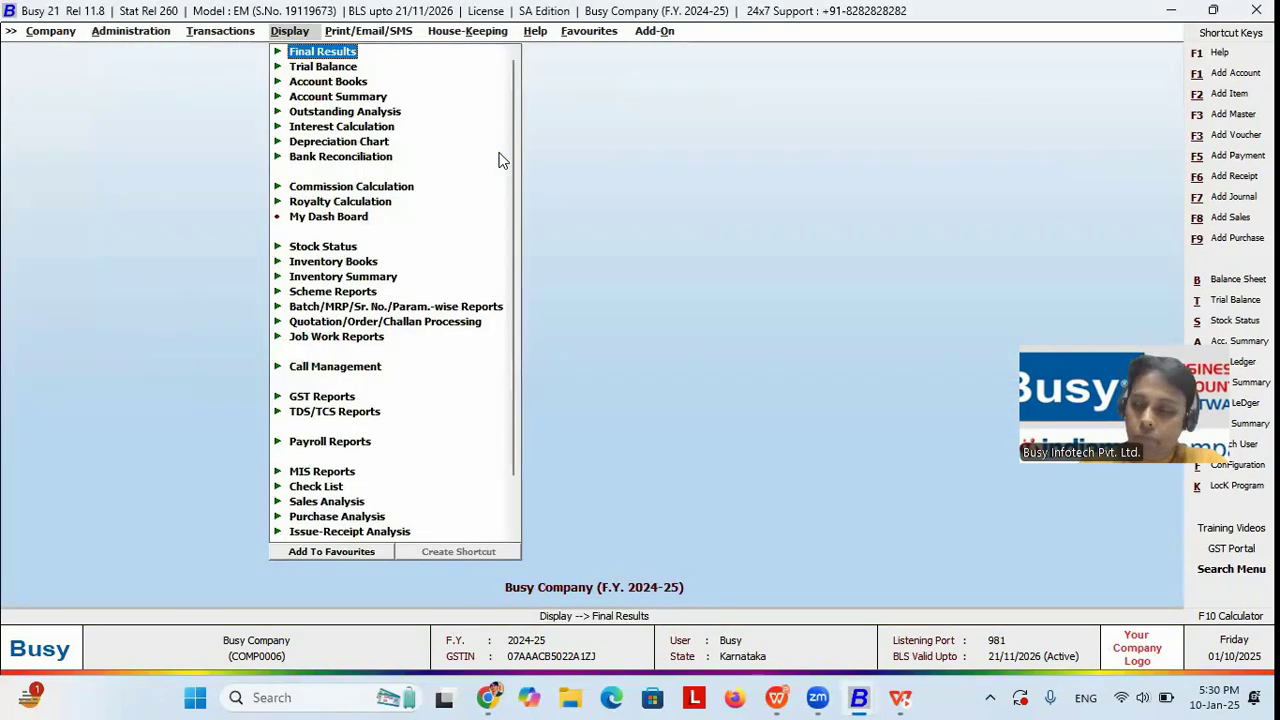
key("Left")
key("Down")
key("Down")
key("Down")
key("Down")
key("Down")
key("Down")
key("Down")
key("Down")
key("Down")
key("Down")
key("Down")
key("Down")
key("Down")
key("Down")
key("Down")
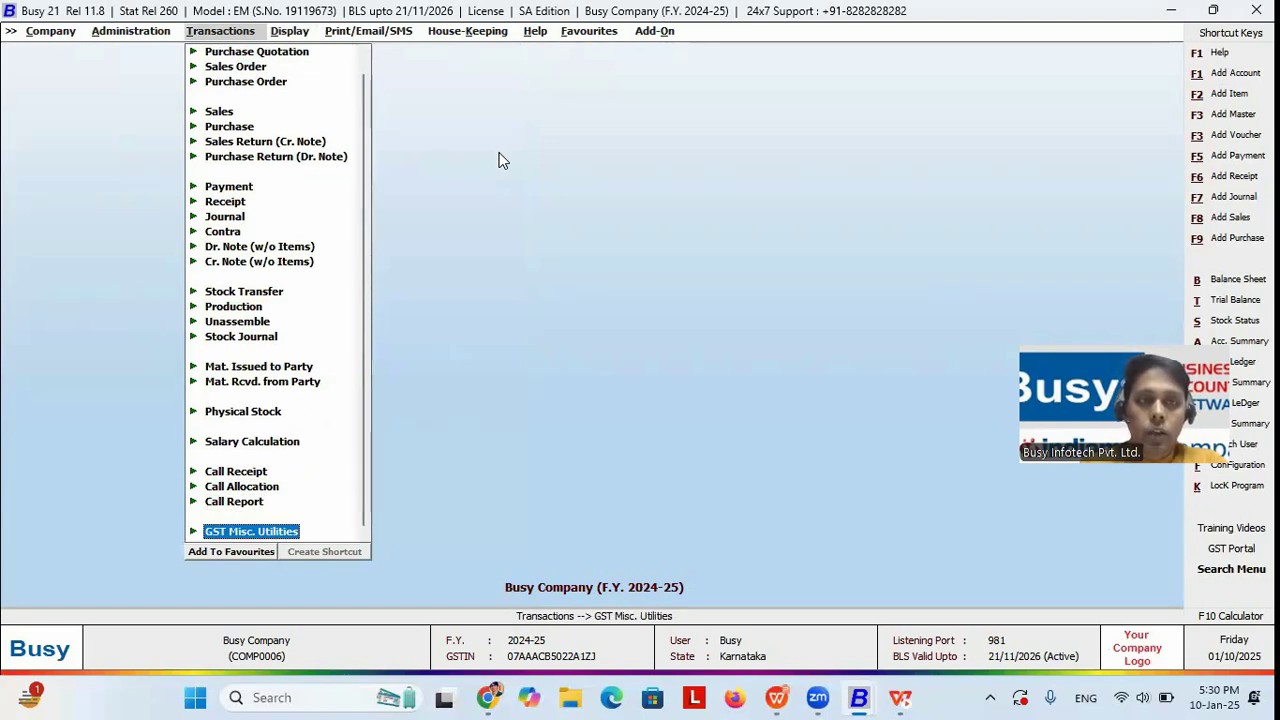
key("Return")
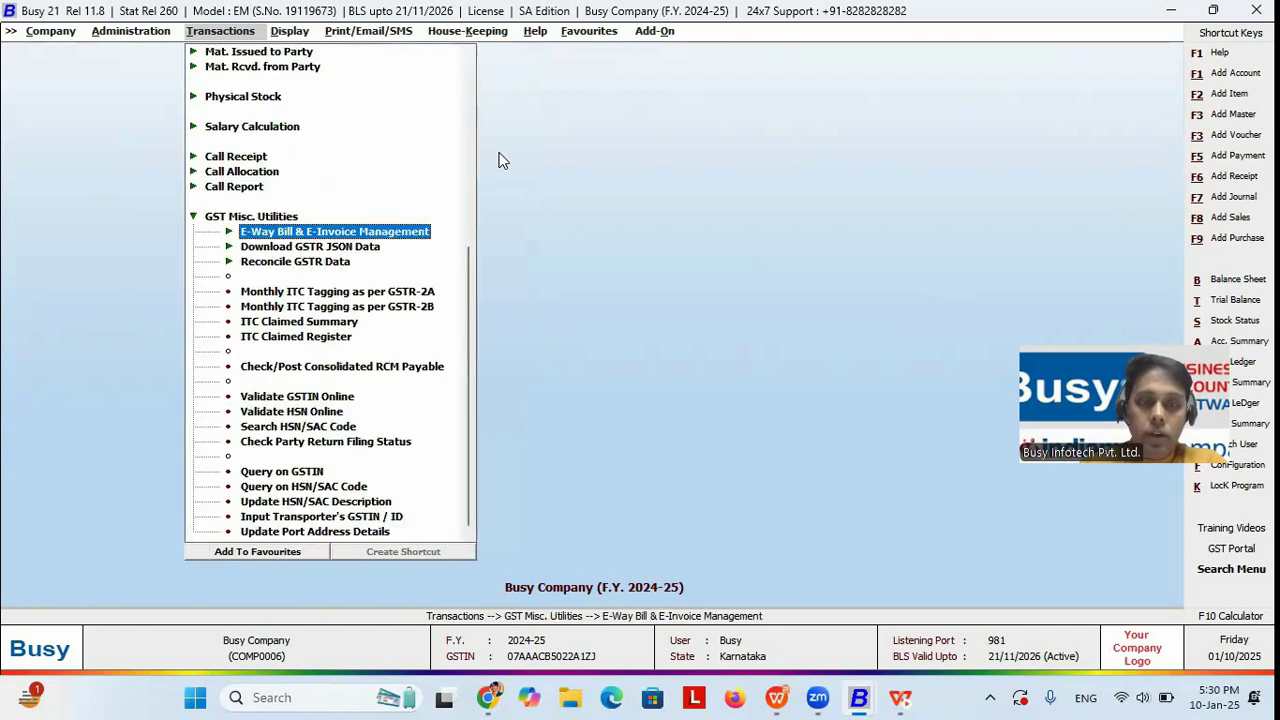
key("Down")
key("Down")
key("Down")
key("Down")
key("Down")
key("Down")
key("Down")
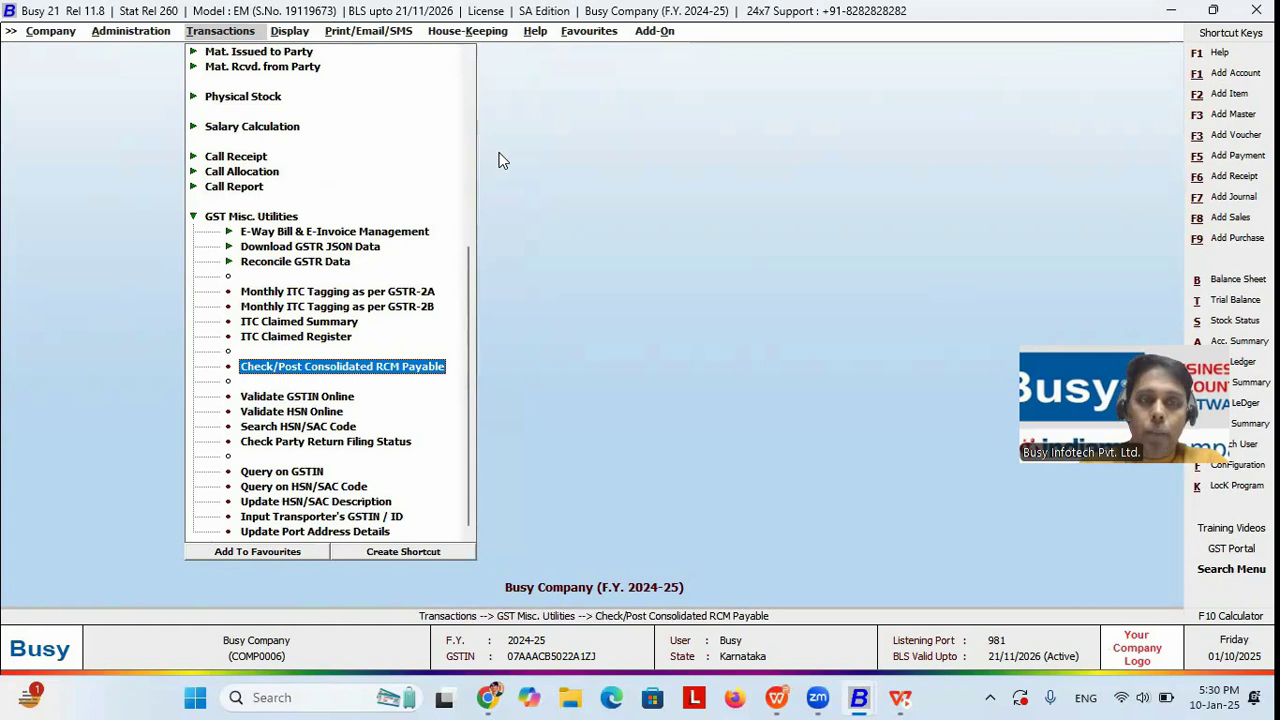
left_click(409, 372)
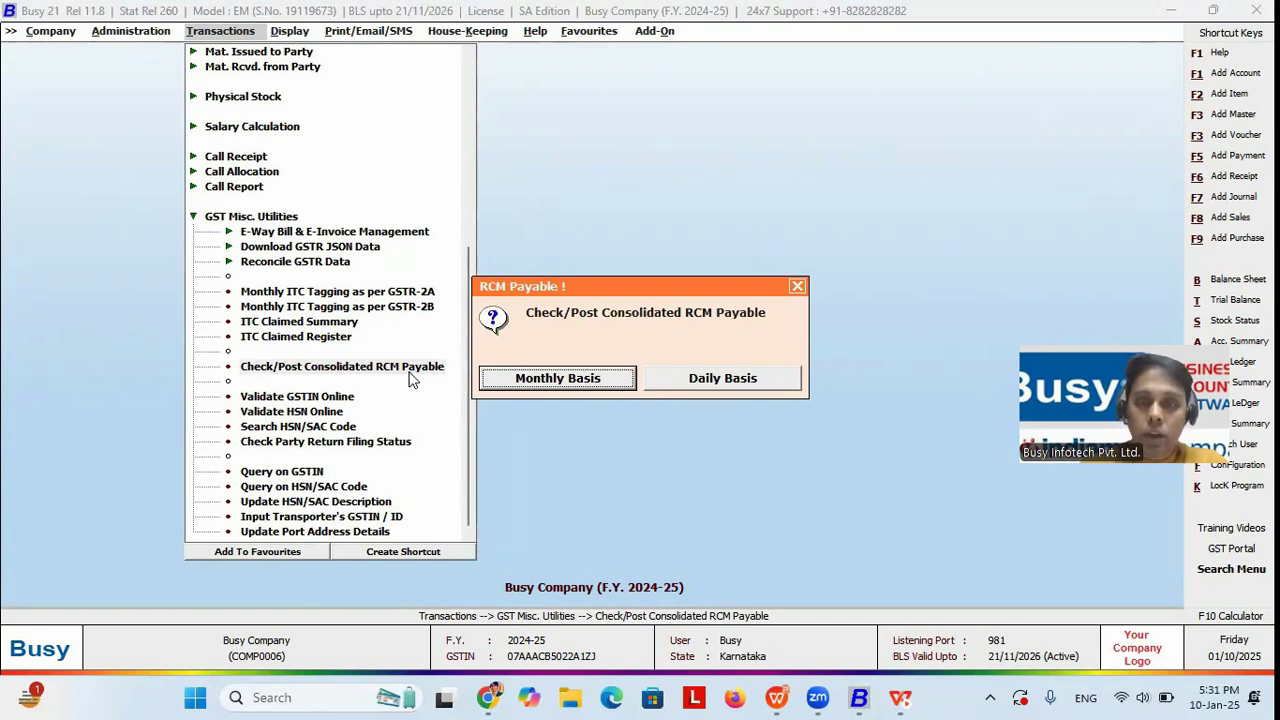
key("Right")
key("Return")
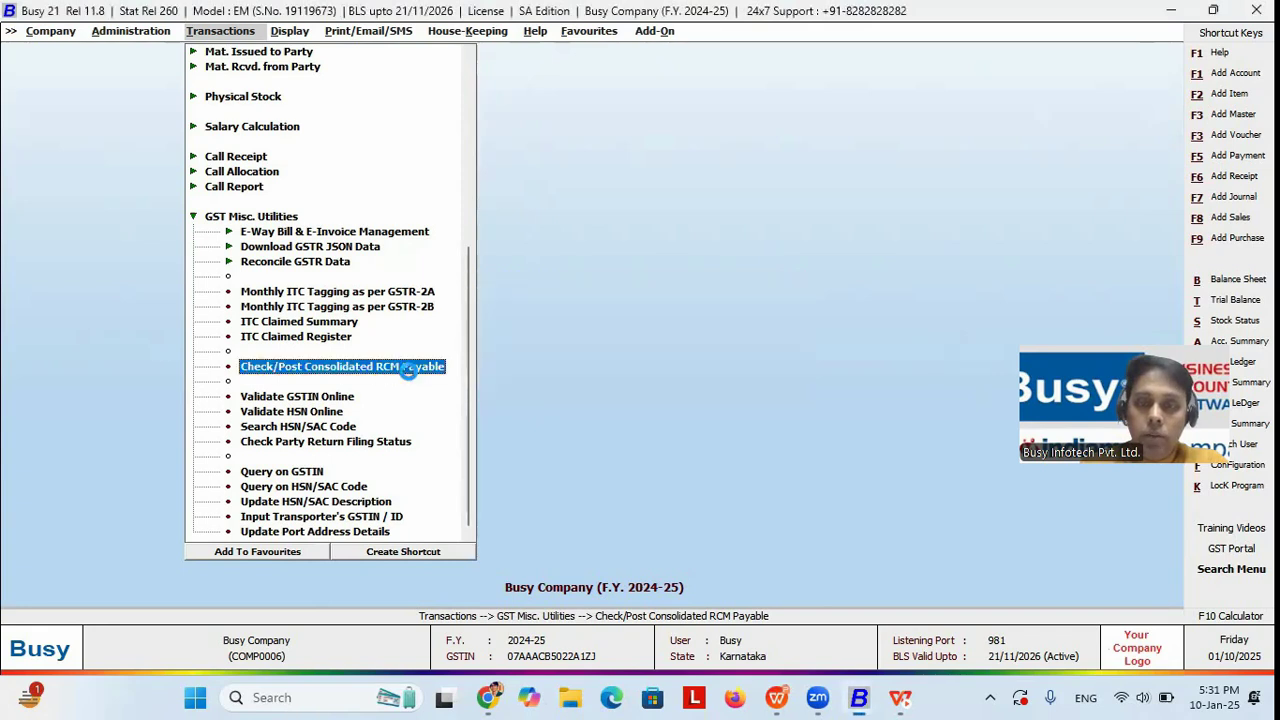
Generate the daily RCM Payable report for all dates from 01/04/2024 to 31/03/2025
key("Return")
key("Return")
key("Up")
key("Return")
key("Return")
key("Return")
key("Return")
key("Return")
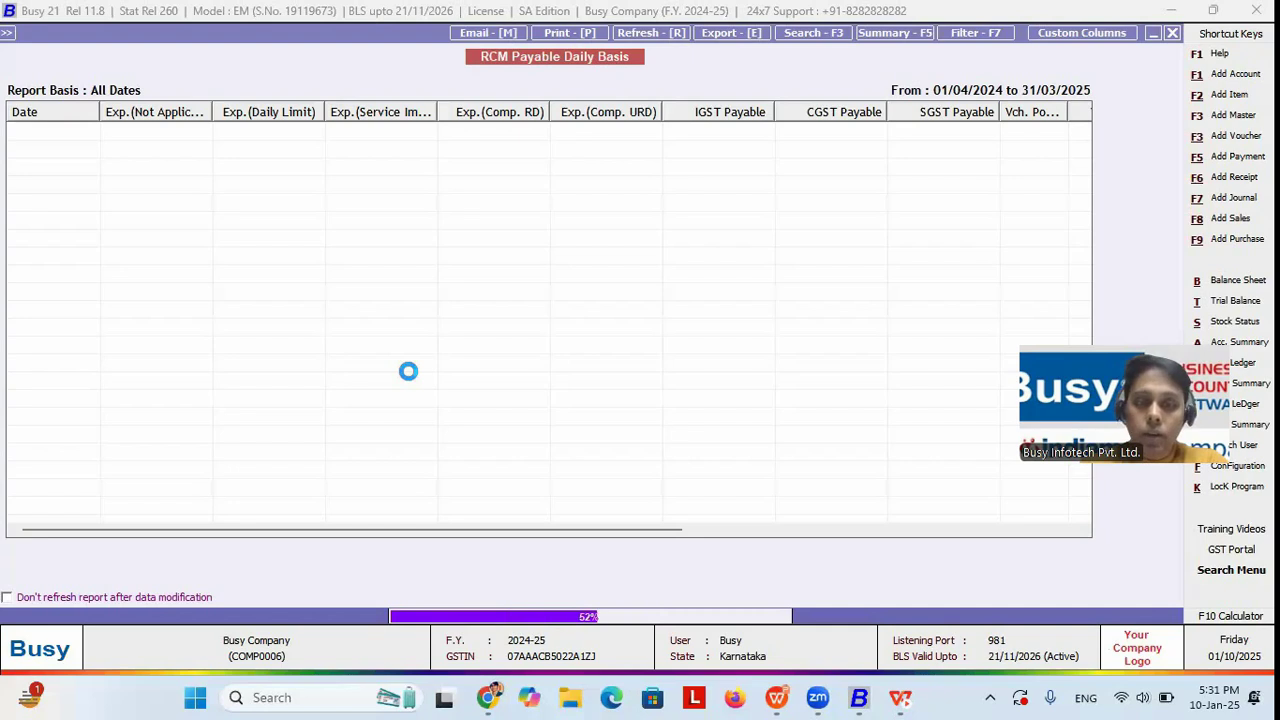
Examine the 03/04/2024 row of the daily RCM Payable report, including its posting columns and party-wise tax details
left_click(686, 191)
key("Up")
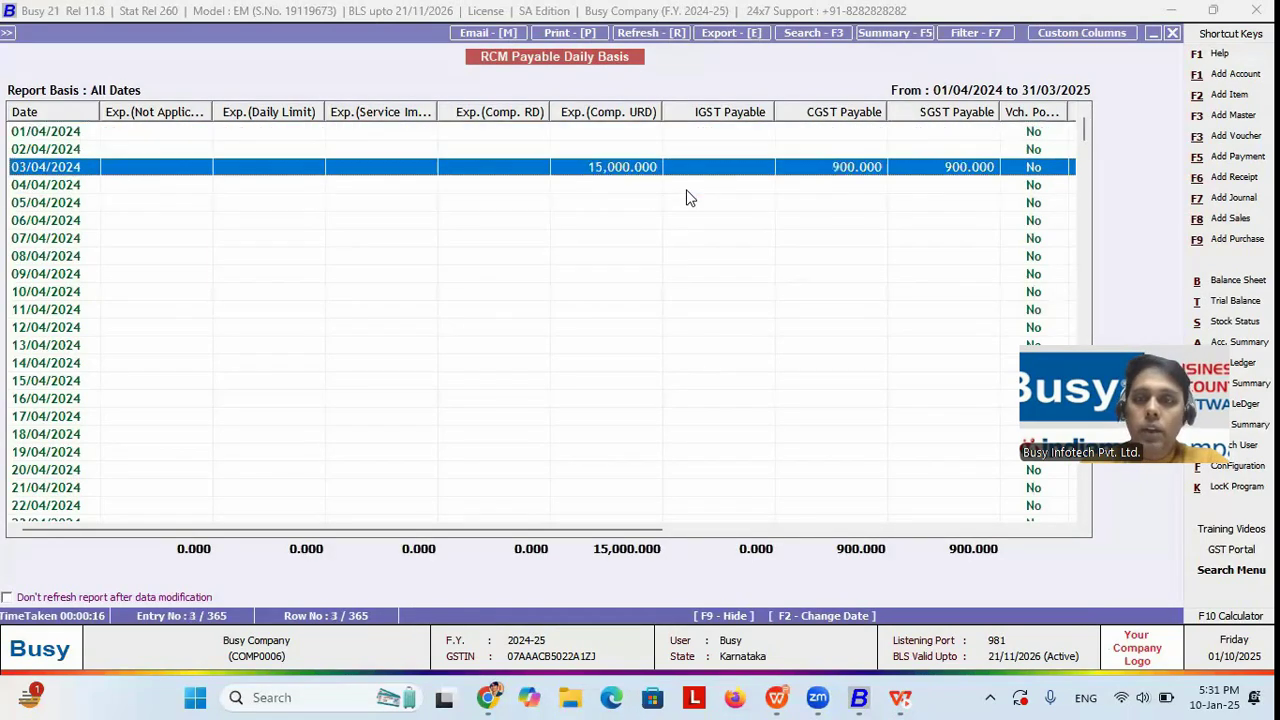
key("Right")
key("Right")
key("Right")
key("Right")
key("Right")
key("Right")
key("Right")
key("Right")
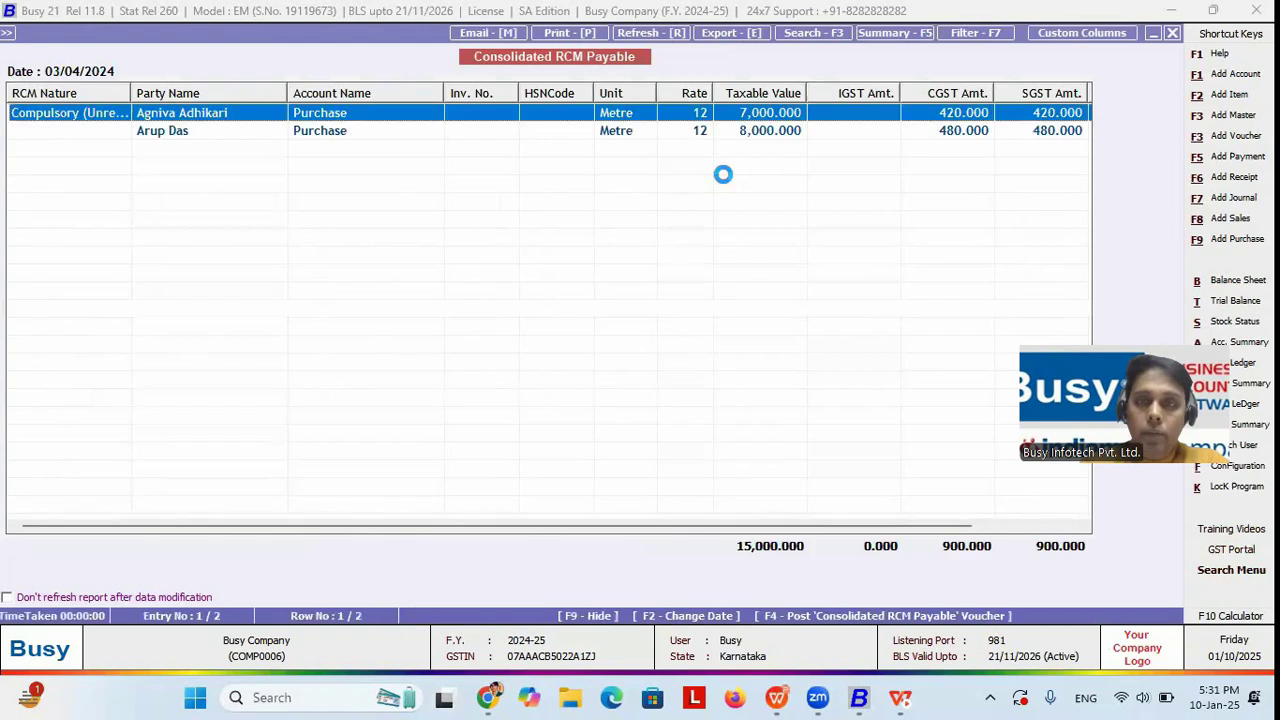
key("Escape")
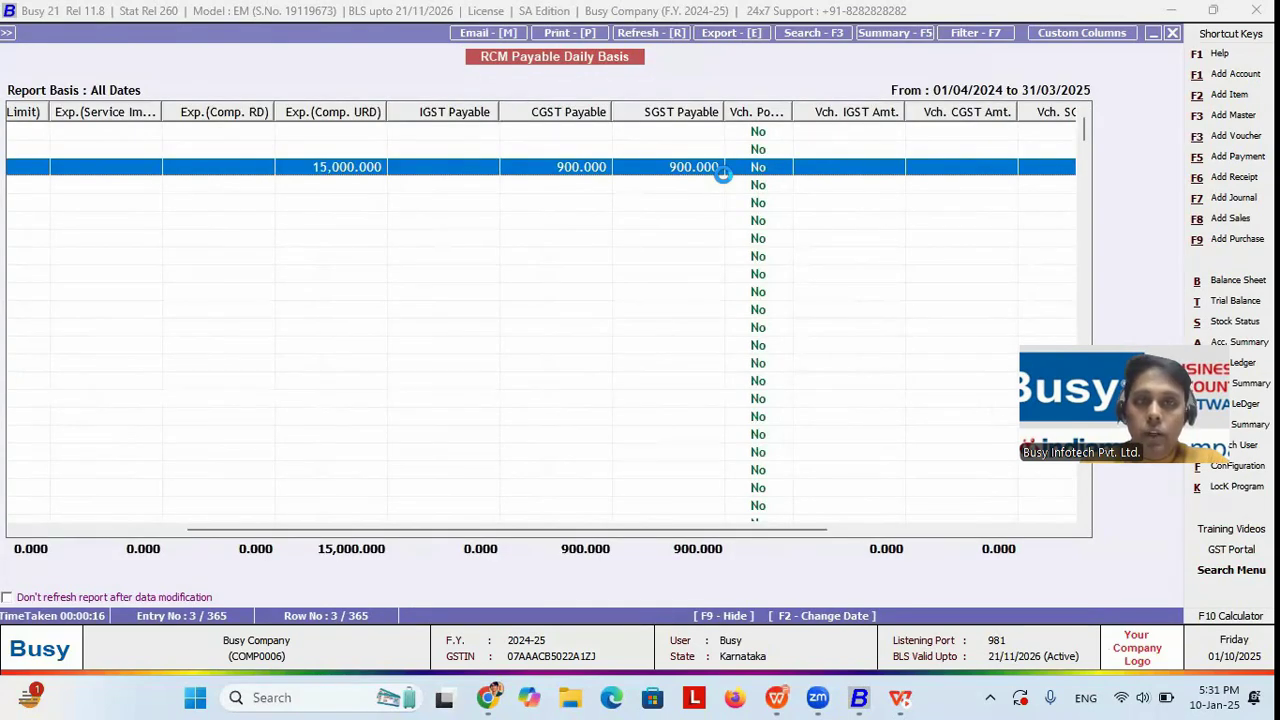
Open the party-wise Consolidated RCM Payable details for 03/04/2024 and examine the taxable values and tax amounts
key("Down")
key("Up")
key("Down")
key("Up")
key("Down")
key("Up")
key("Down")
key("Up")
key("Down")
key("Up")
key("Down")
key("Up")
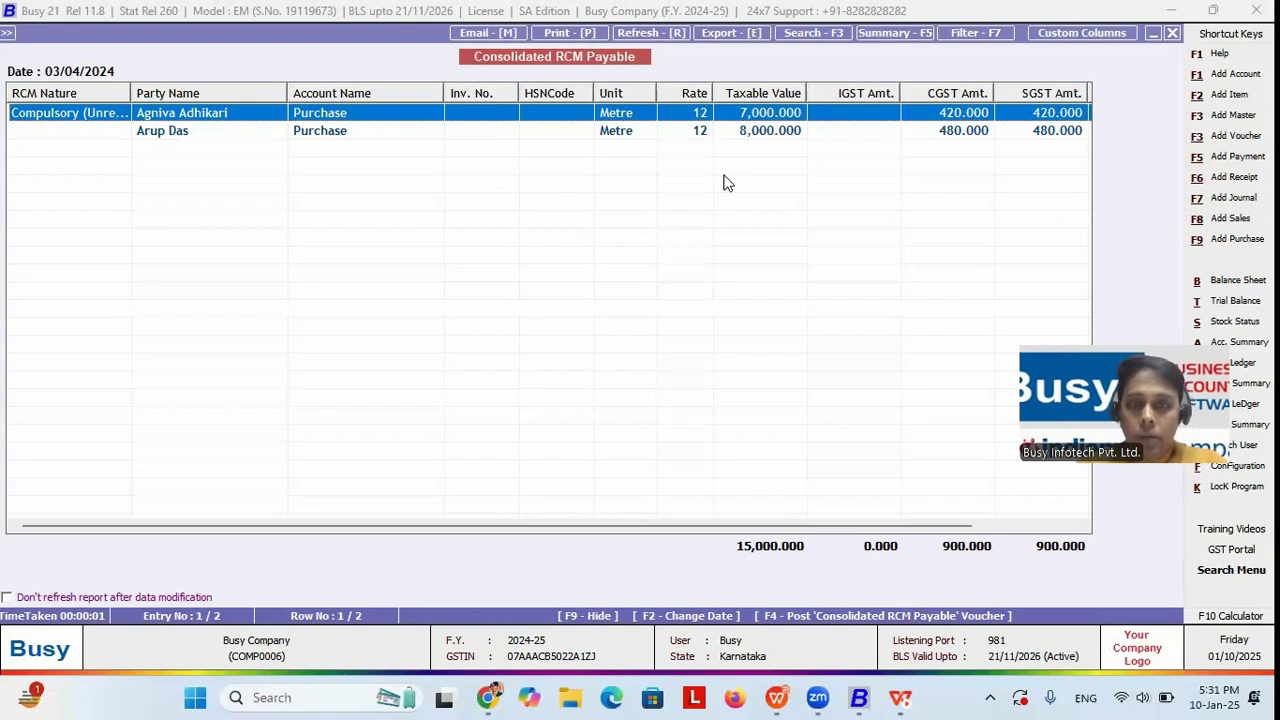
Generate the Consolidated RCM Payable voucher for 03/04/2024 in the Main journal series, keeping the preset RCM output and input accounts
key("F4")
key("Escape")
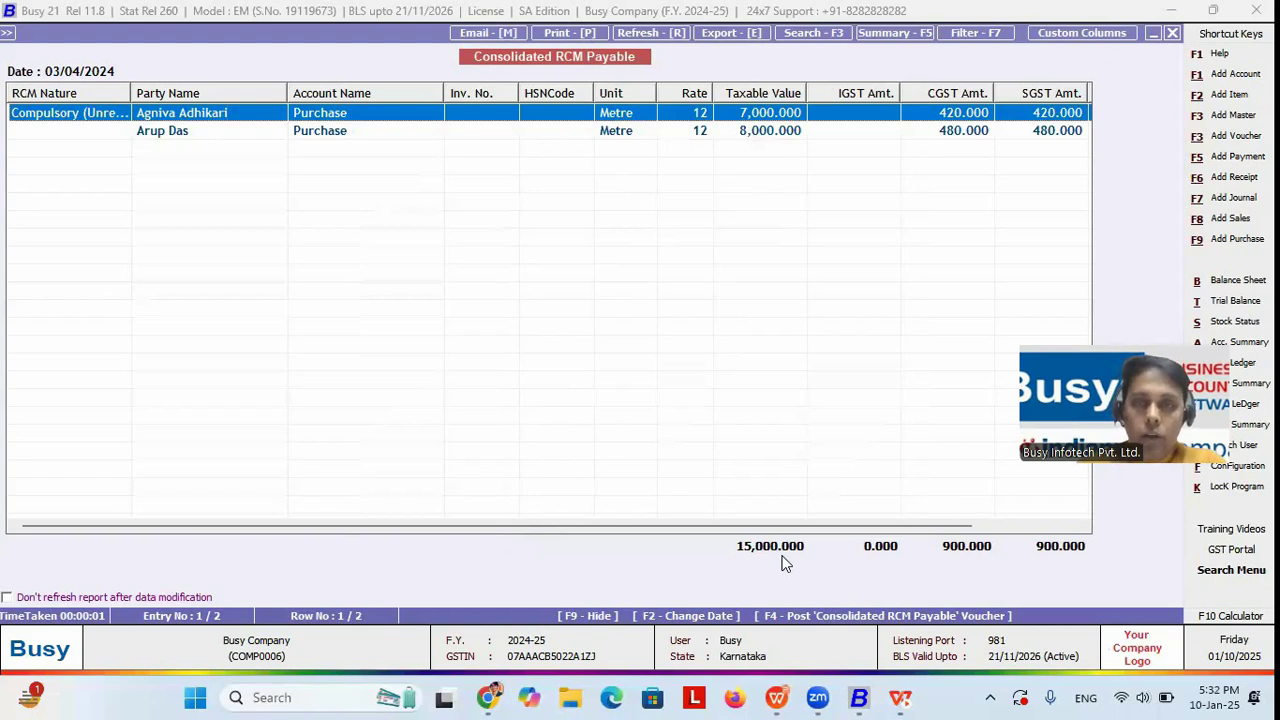
key("F4")
key("Return")
key("Return")
key("Up")
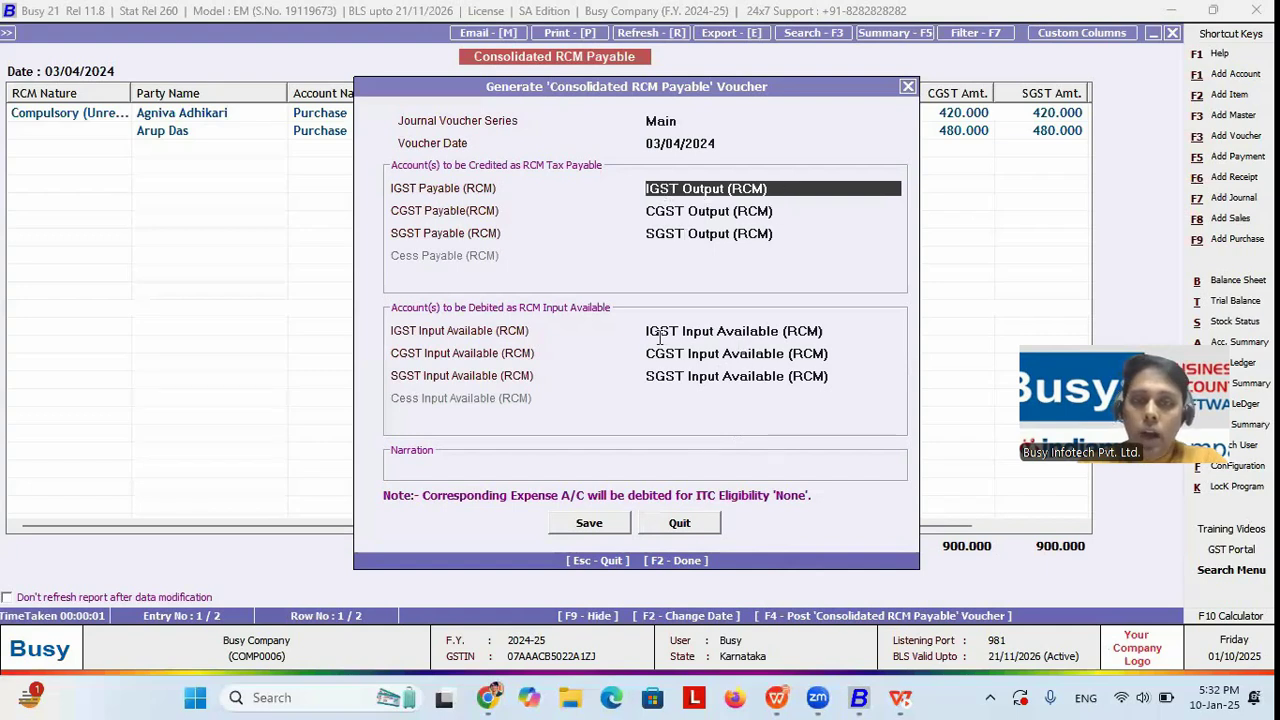
left_click_drag(825, 330, 681, 329)
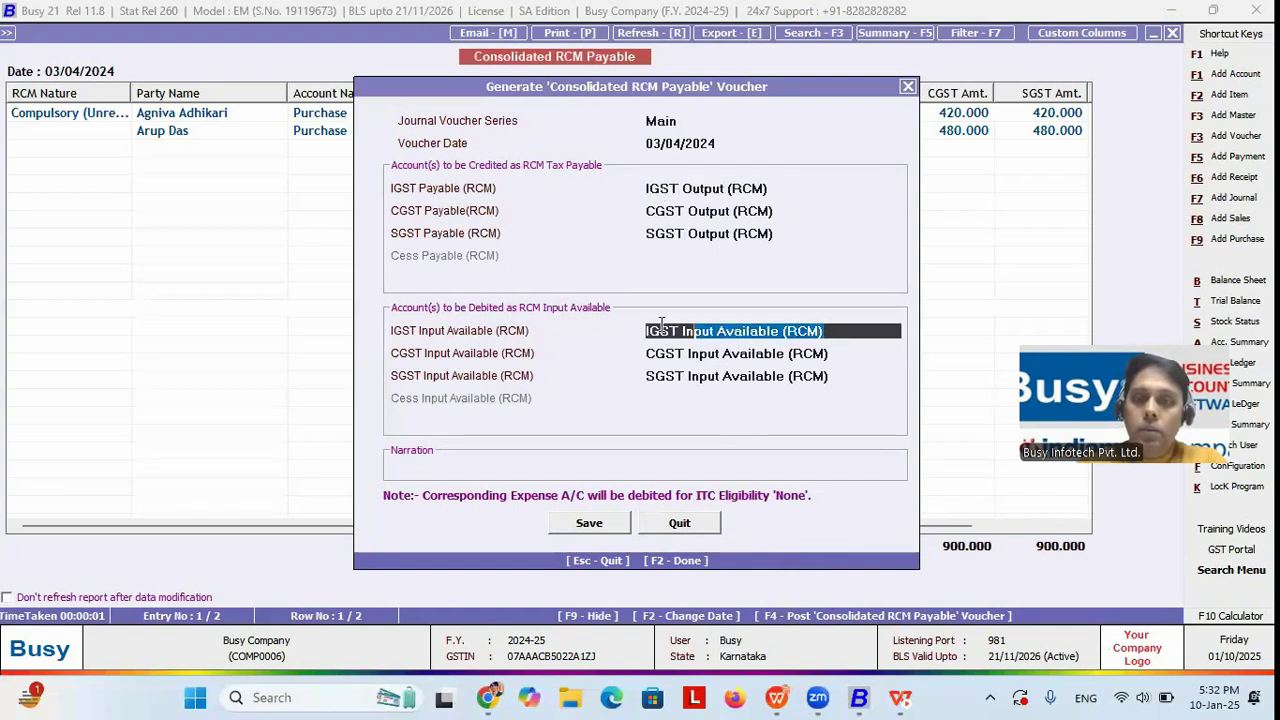
left_click(597, 523)
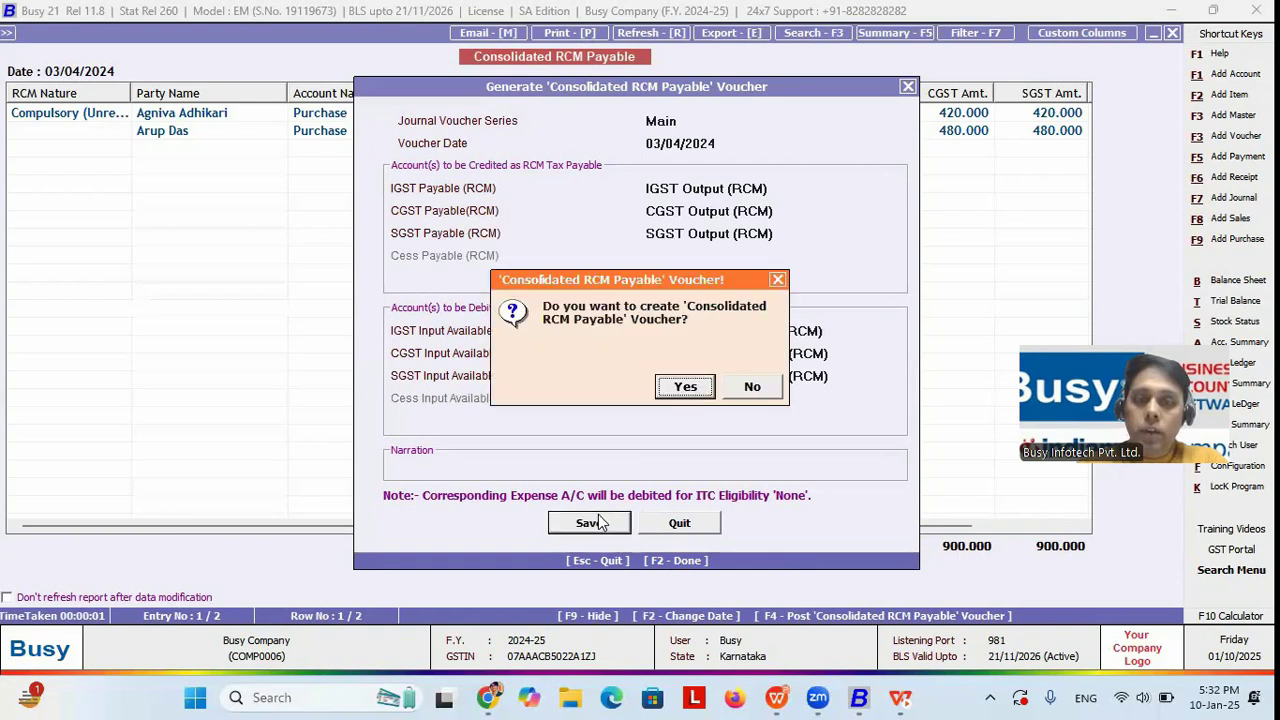
left_click(684, 386)
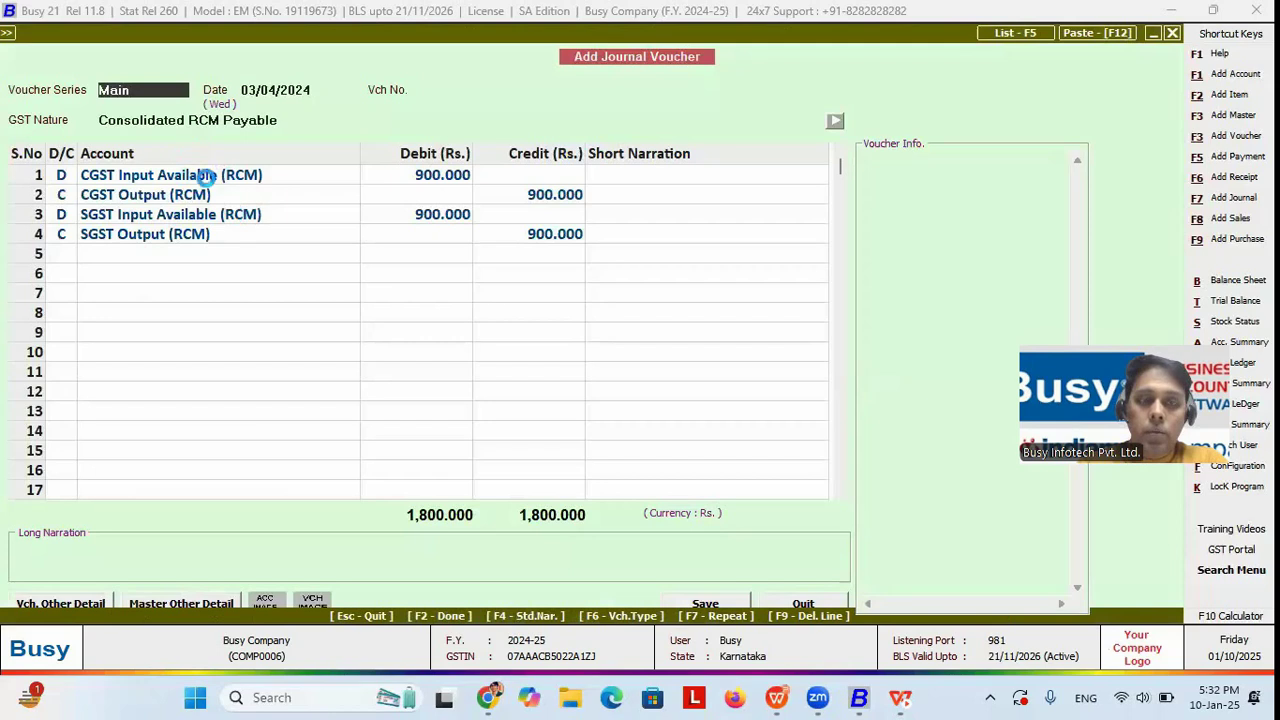
Accept the journal voucher's Main series, date 03/04/2024 and GST nature Consolidated RCM Payable, and bring up its Reverse Charge Liability details
key("Return")
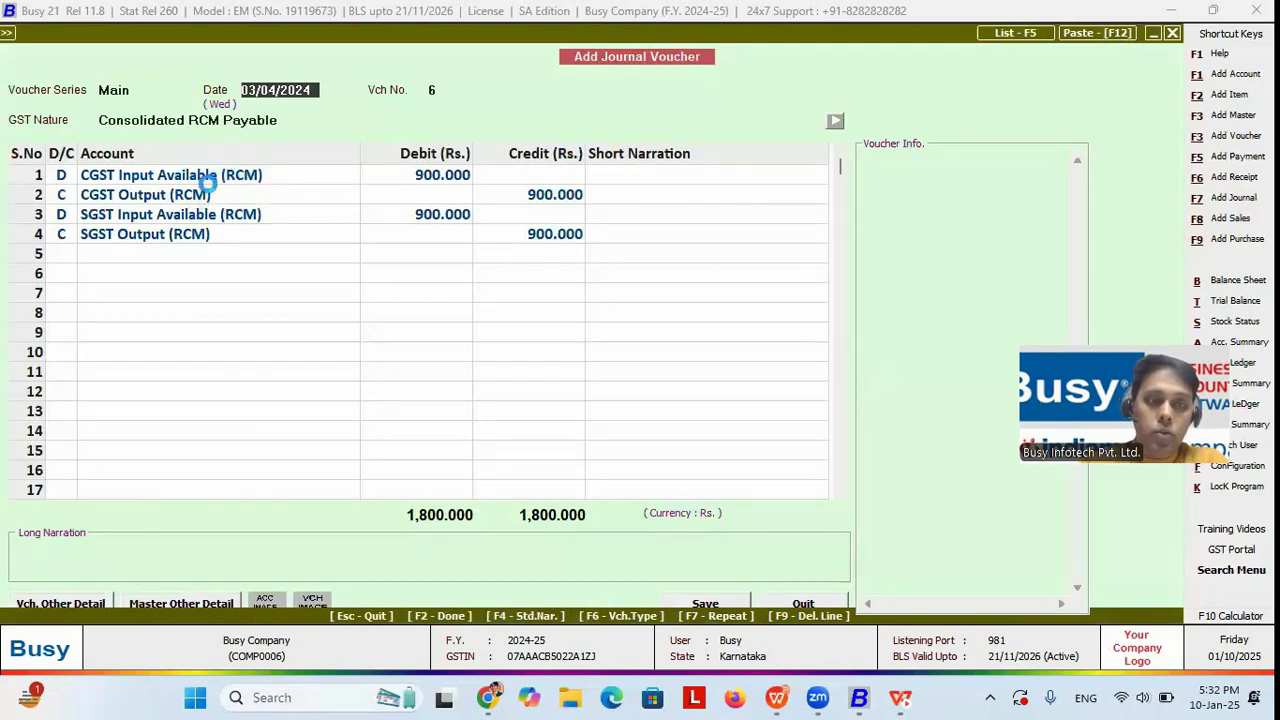
key("Return")
key("Return")
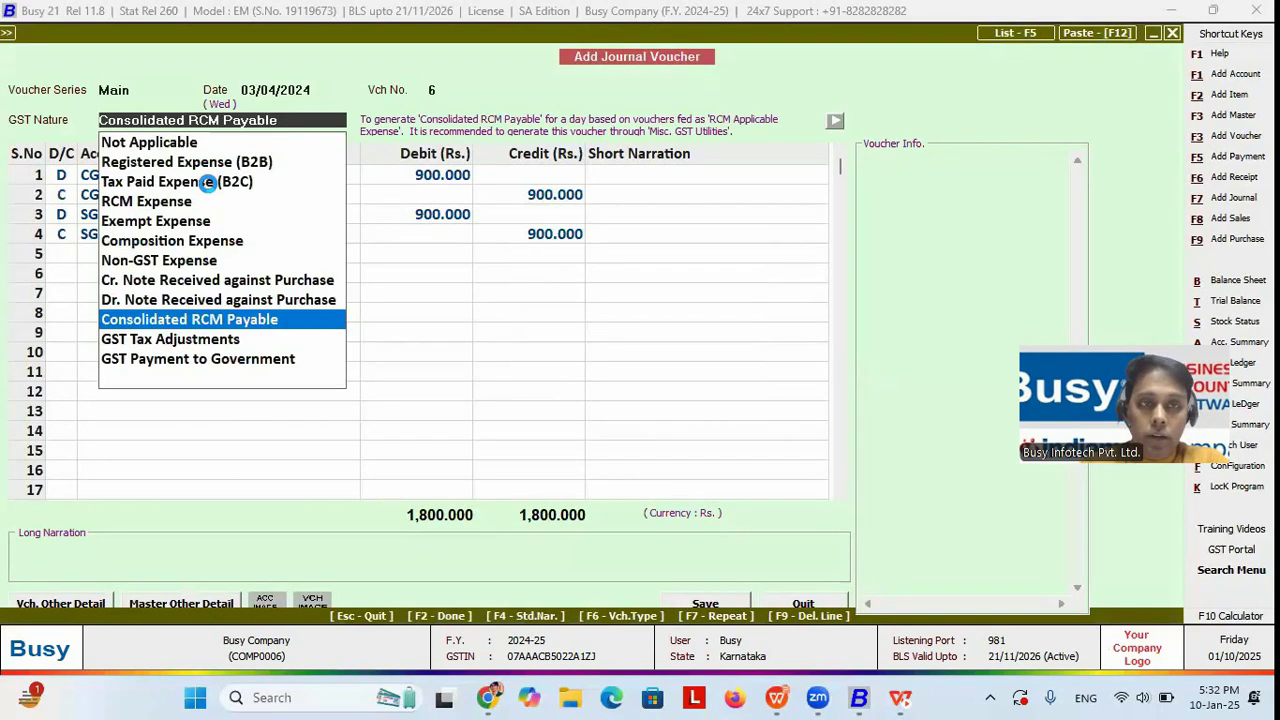
key("Return")
key("Return")
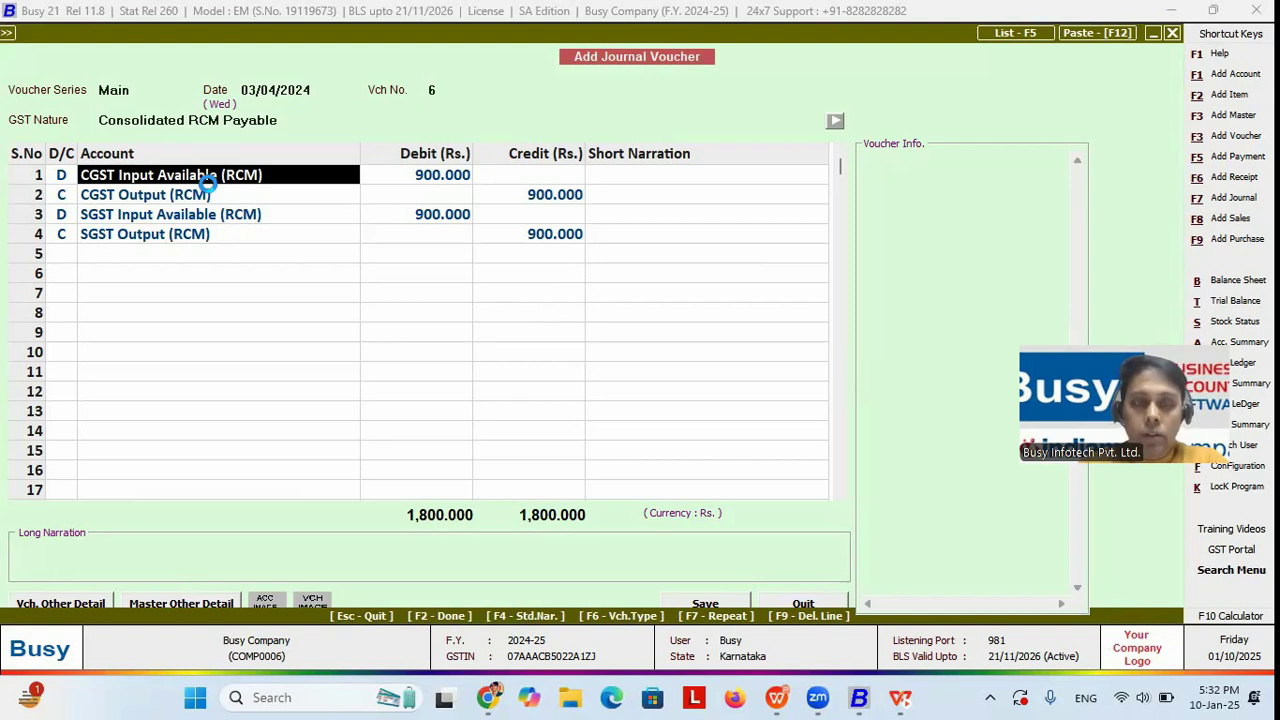
key("F2")
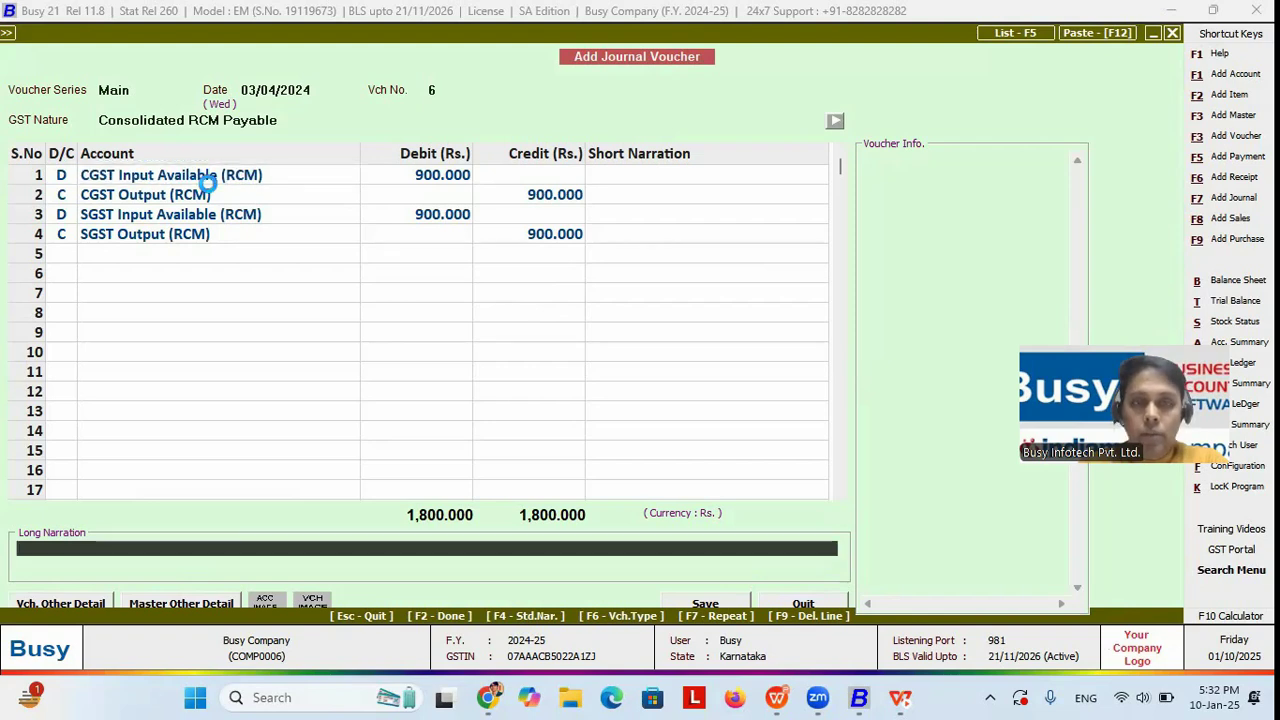
key("Return")
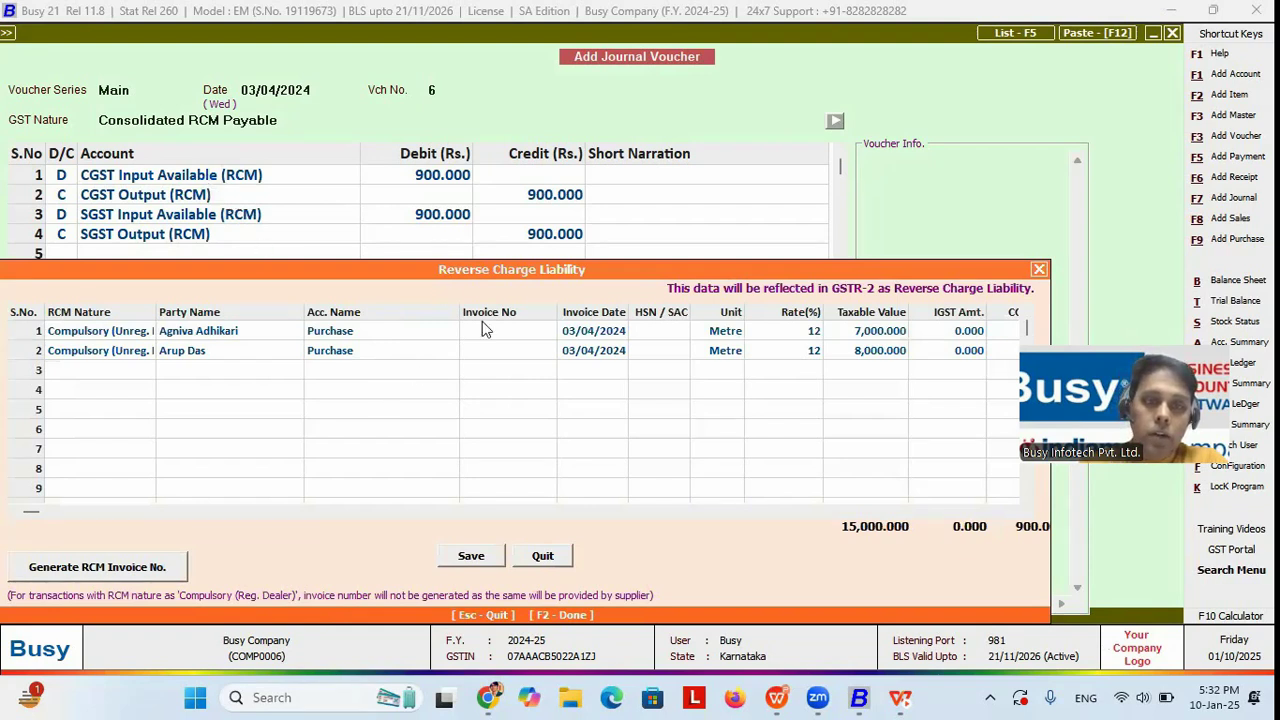
Generate RCM invoice numbers for both purchase rows in the Reverse Charge Liability details and check them
left_click(505, 338)
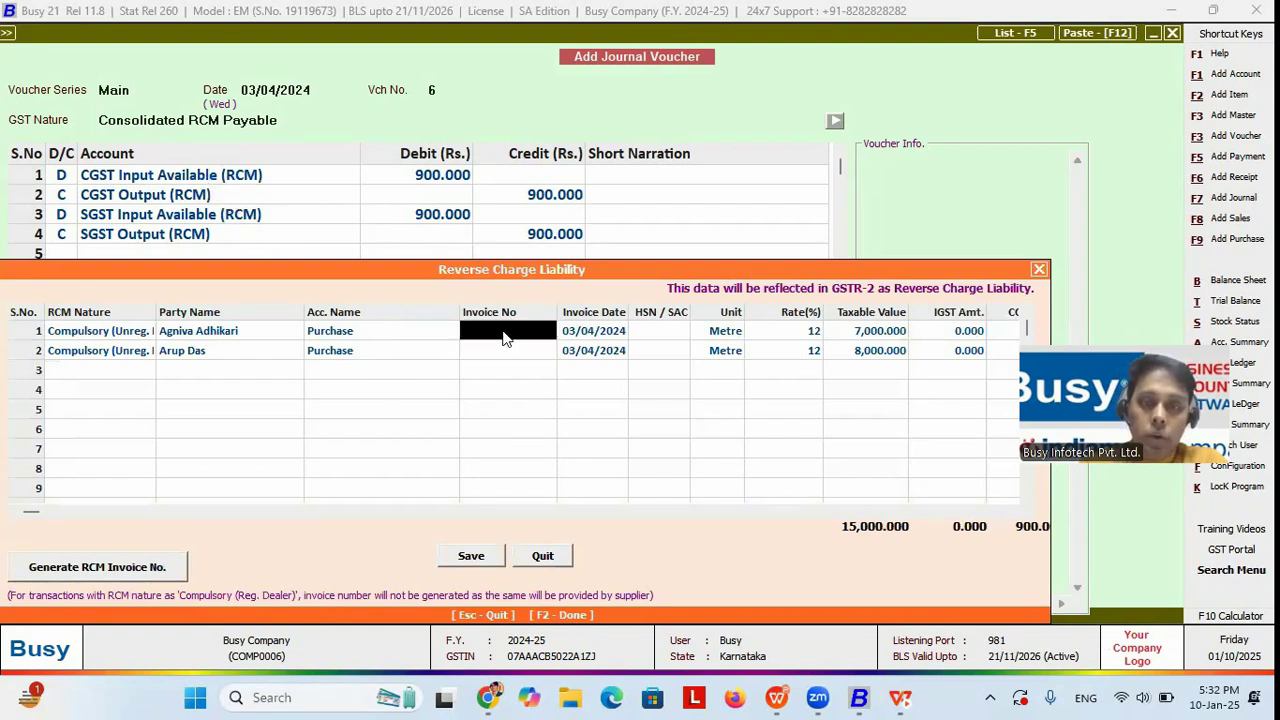
left_click(103, 574)
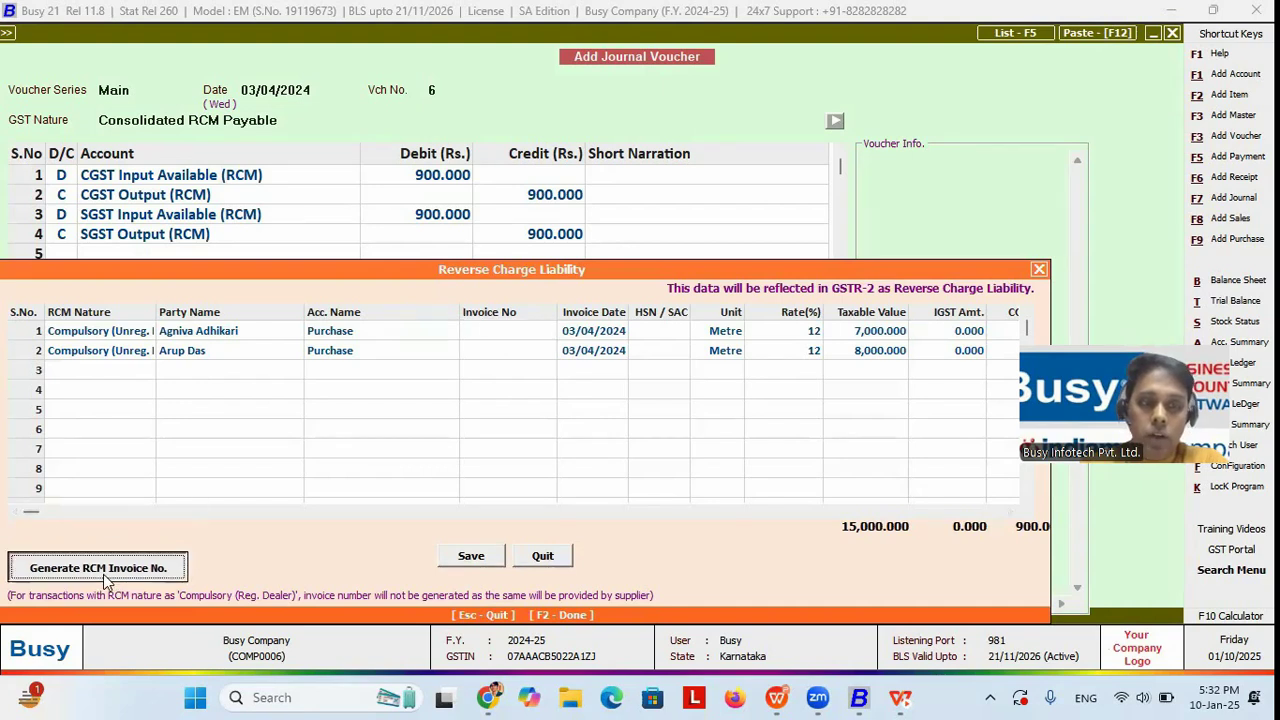
left_click(516, 340)
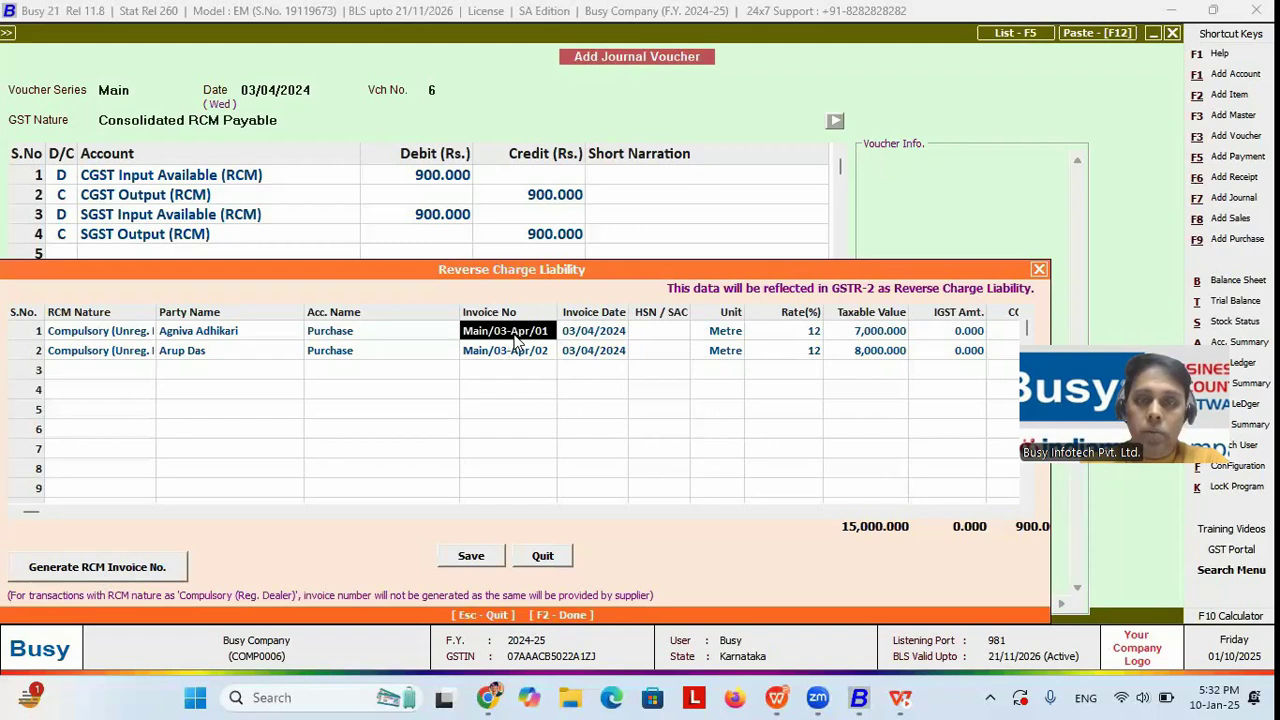
left_click(520, 358)
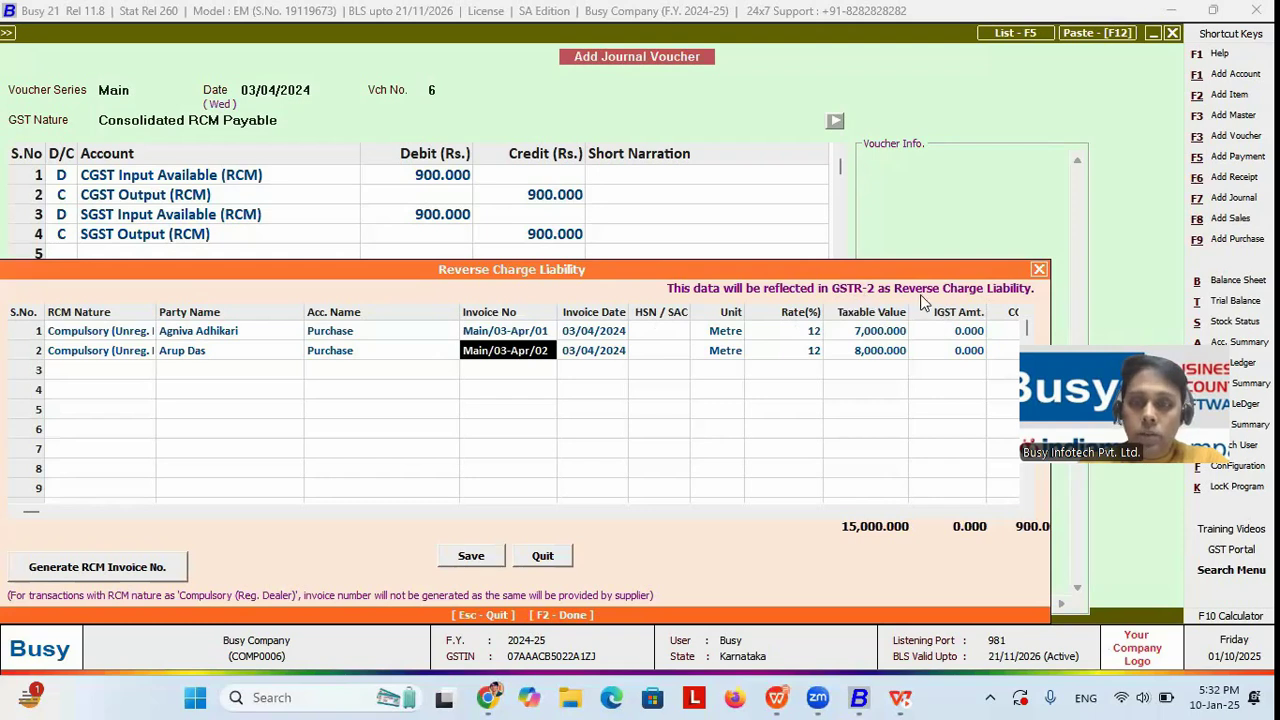
Keep Input Goods as the first row's ITC eligibility, then save the journal voucher and accept printing its RCM tax invoice
left_click(1008, 331)
key("Return")
left_click(929, 332)
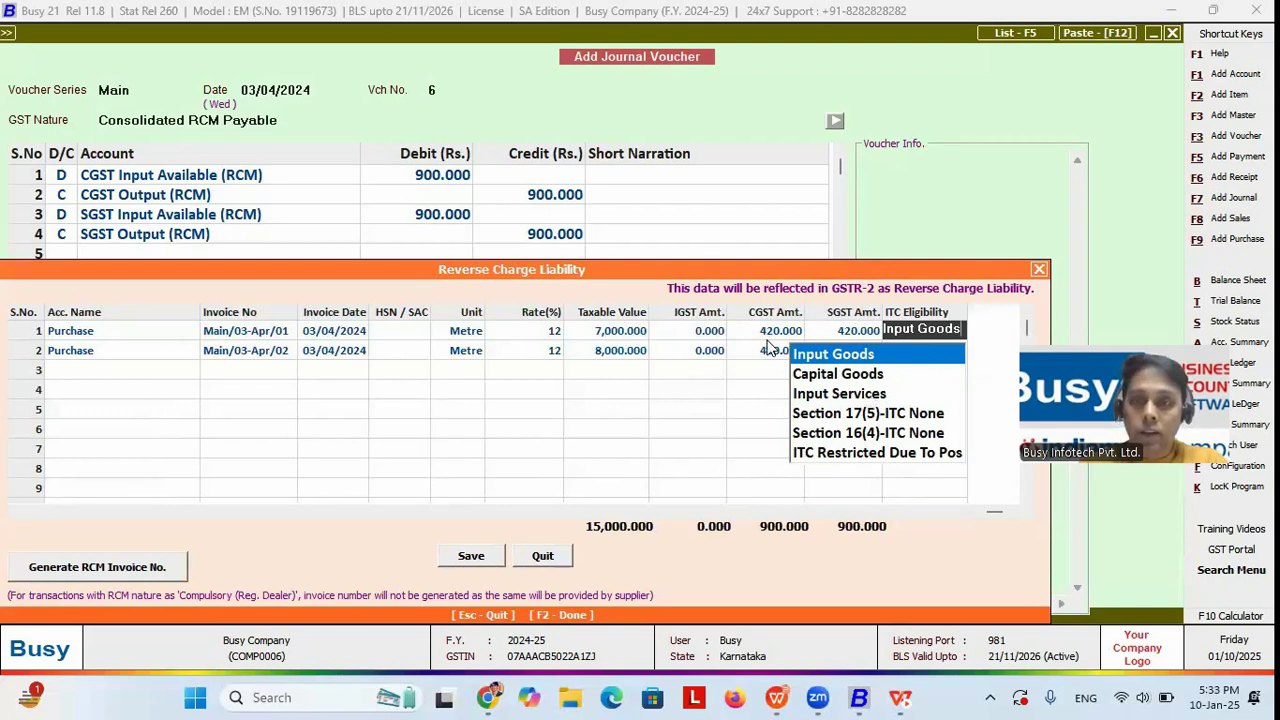
left_click(848, 333)
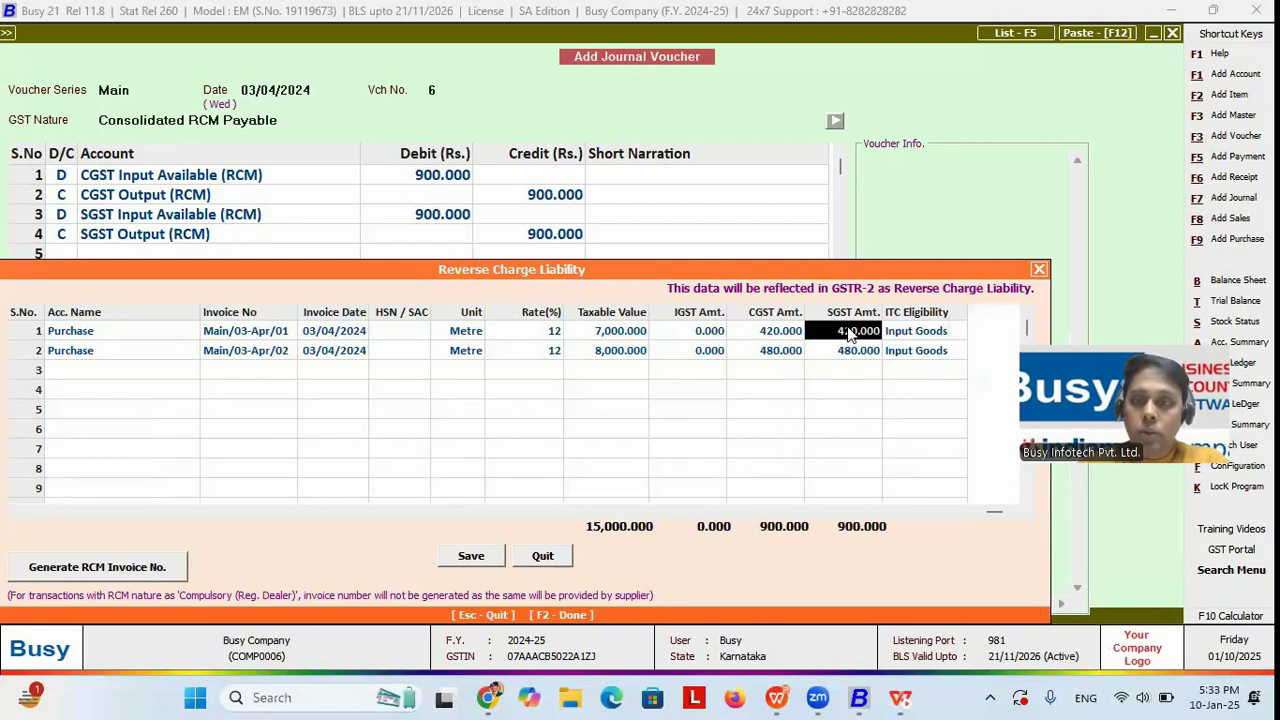
key("F2")
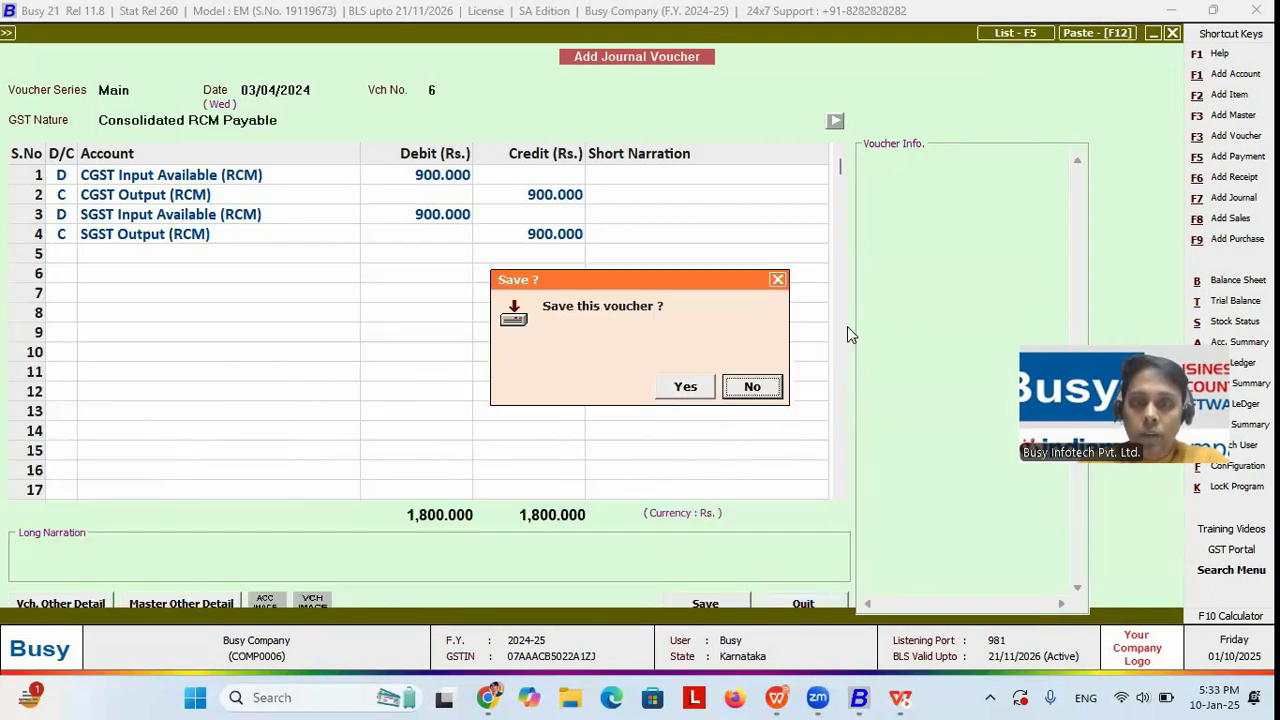
left_click(685, 385)
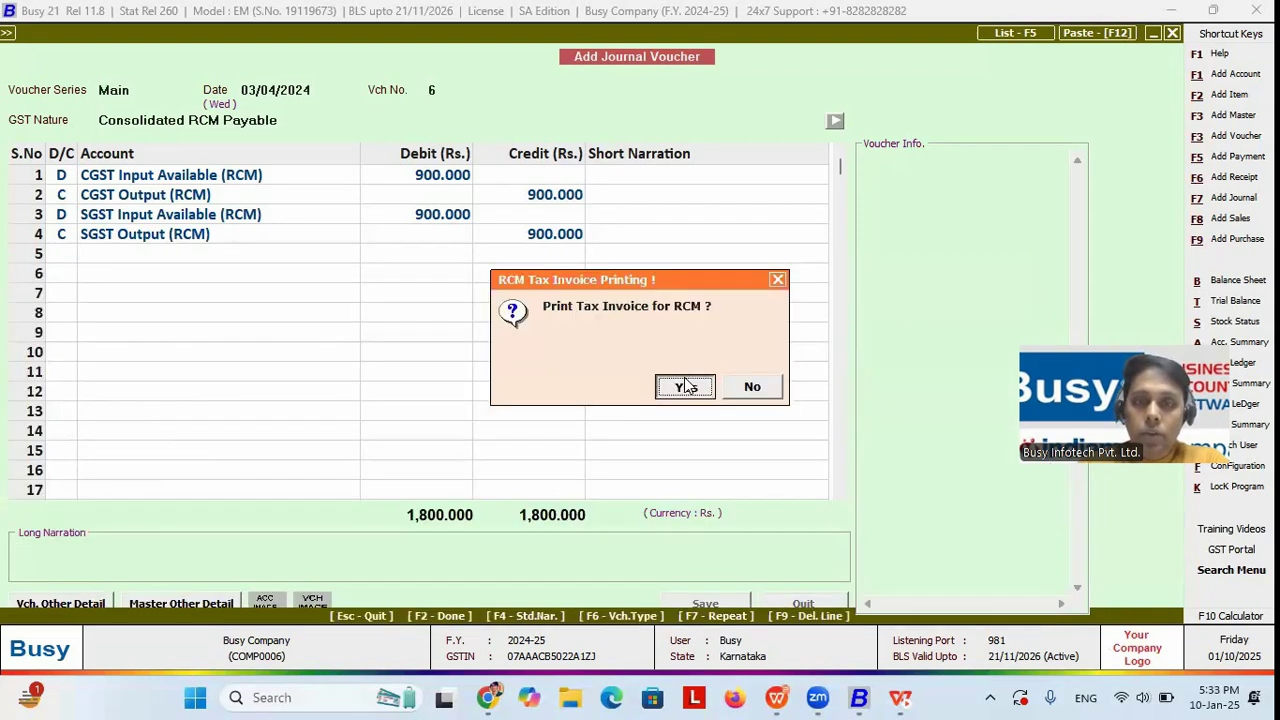
left_click(686, 386)
left_click(220, 157)
left_click(222, 156)
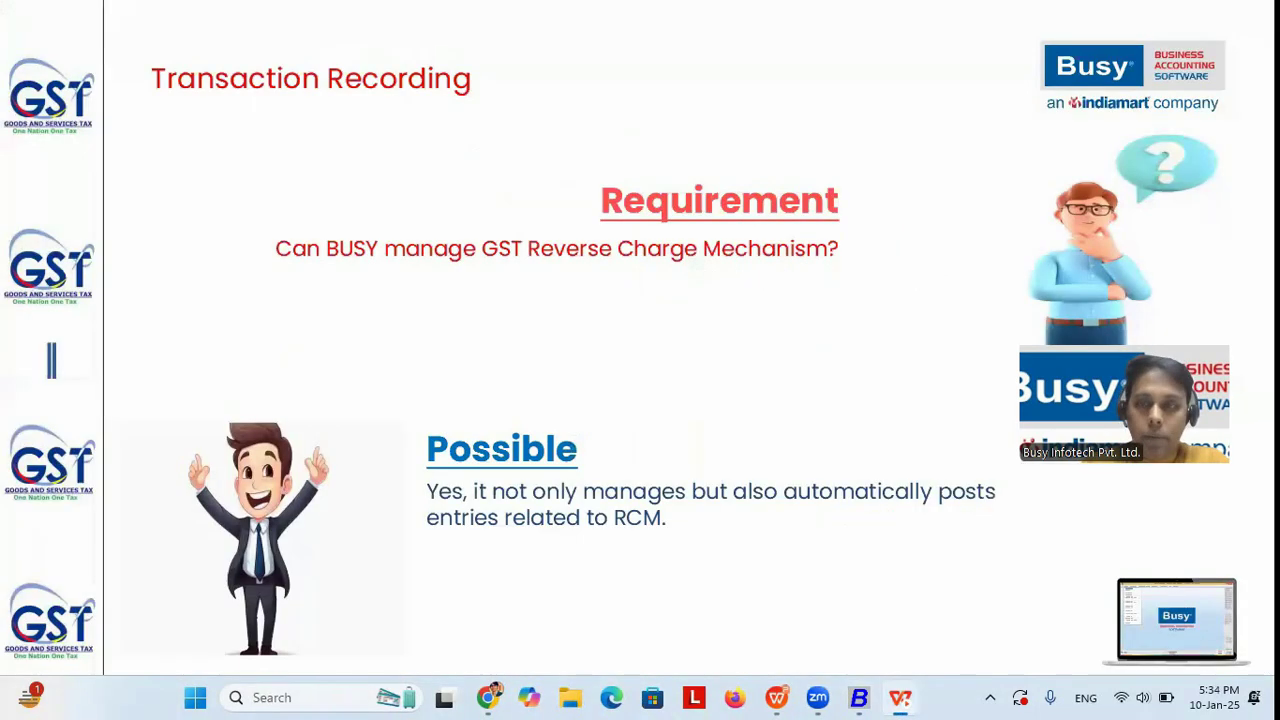
left_click(573, 130)
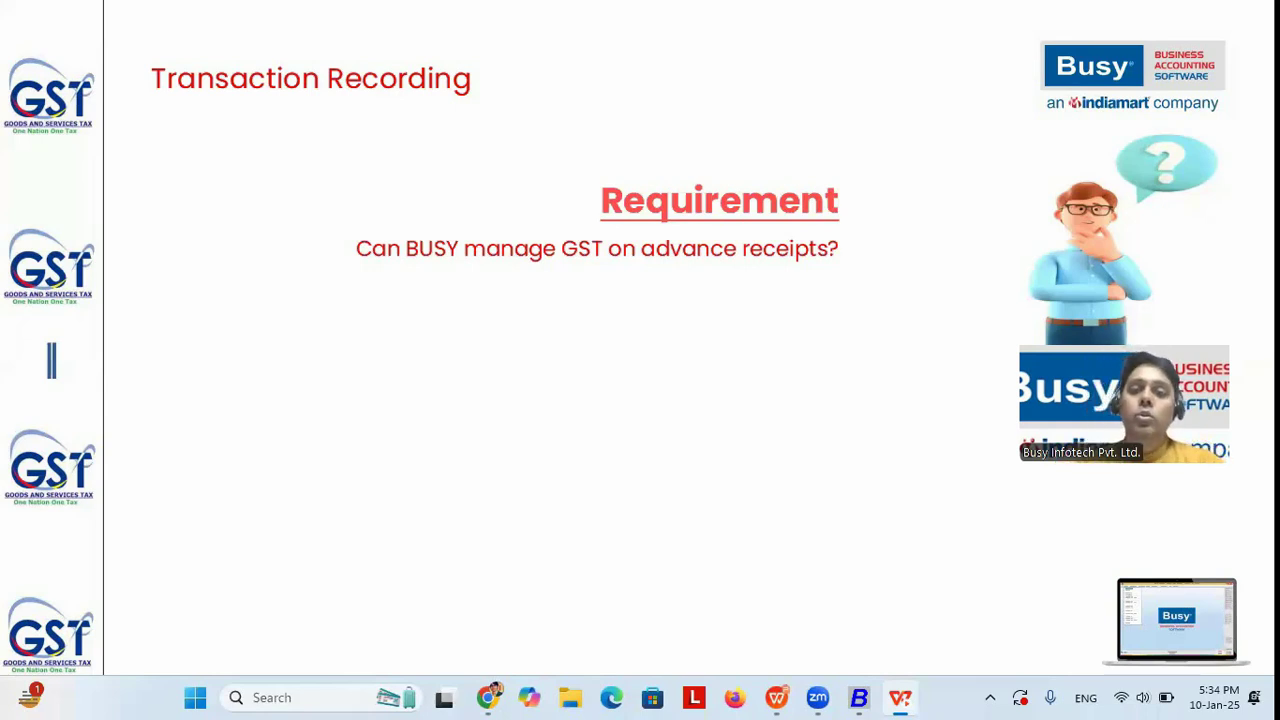
key("Right")
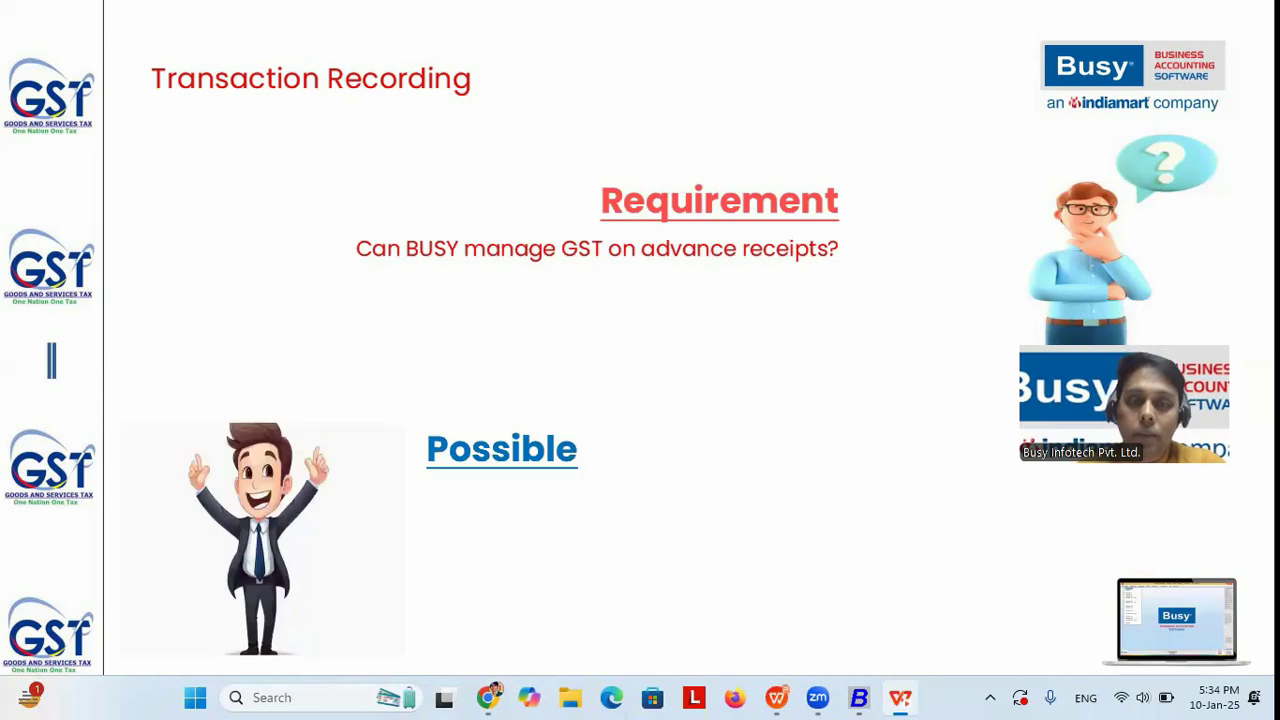
key("Right")
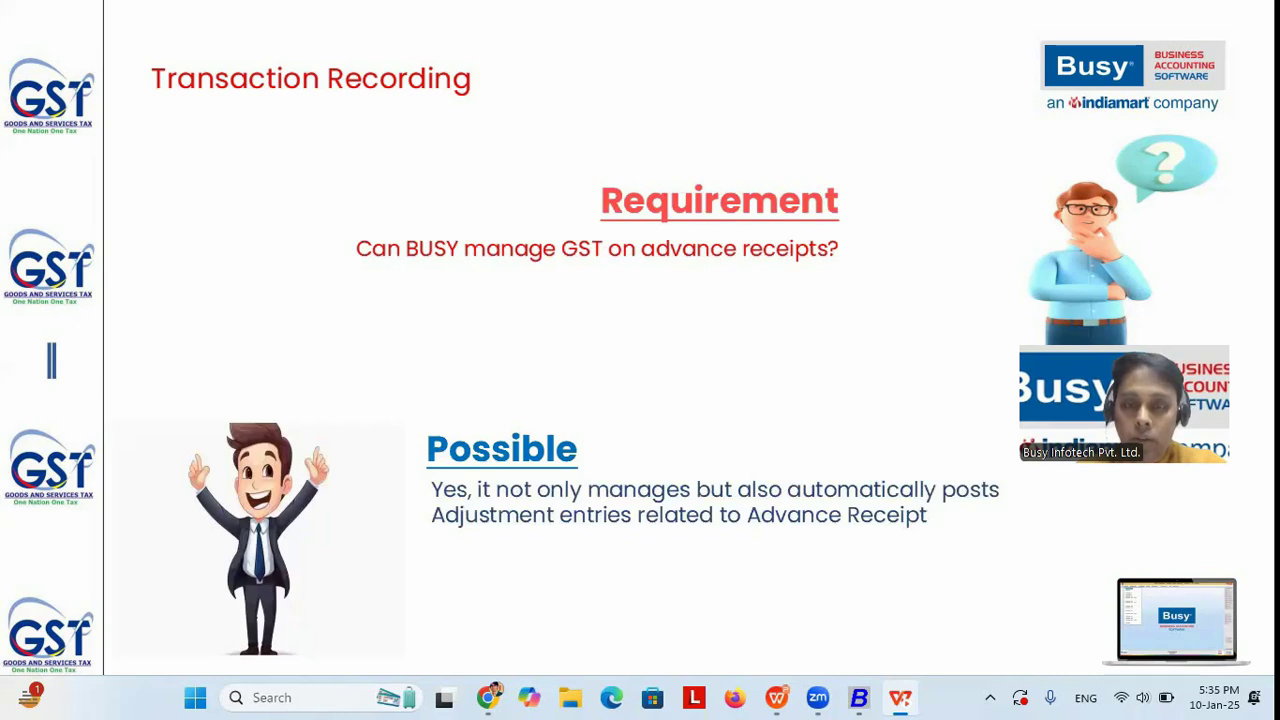
Switch back to Busy and open the Features / Options configuration from Administration
key("alt+Tab")
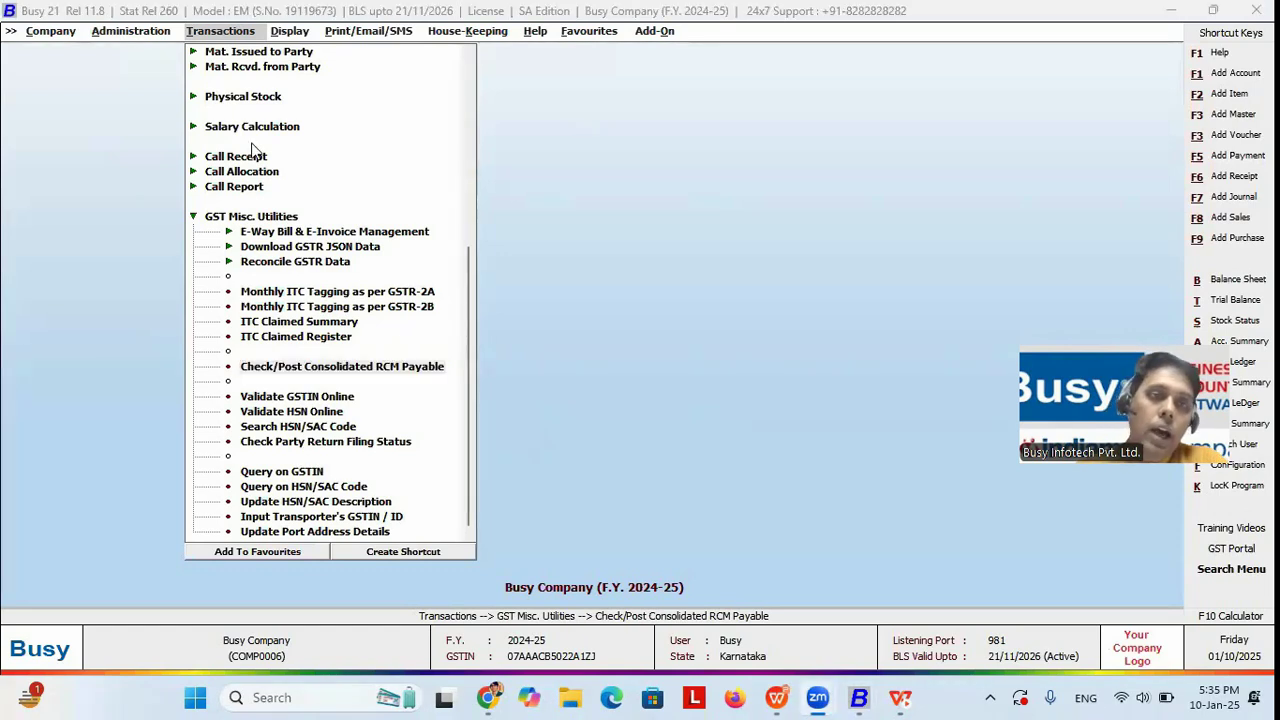
left_click(152, 33)
key("Right")
key("Up")
key("Up")
key("Up")
key("Up")
key("Up")
key("Up")
key("Up")
key("Up")
key("Up")
key("Up")
key("Up")
key("Up")
key("Up")
key("Up")
key("Up")
key("Up")
key("Up")
key("Up")
key("Up")
key("Up")
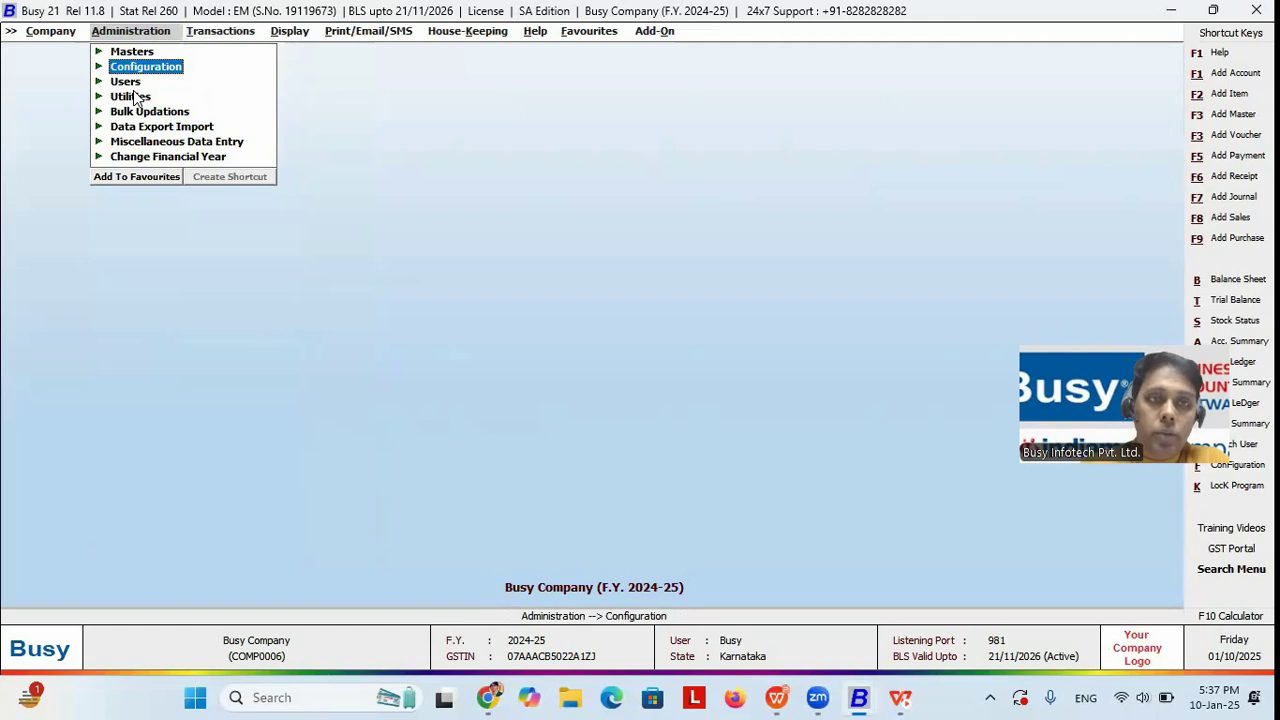
key("Return")
key("Return")
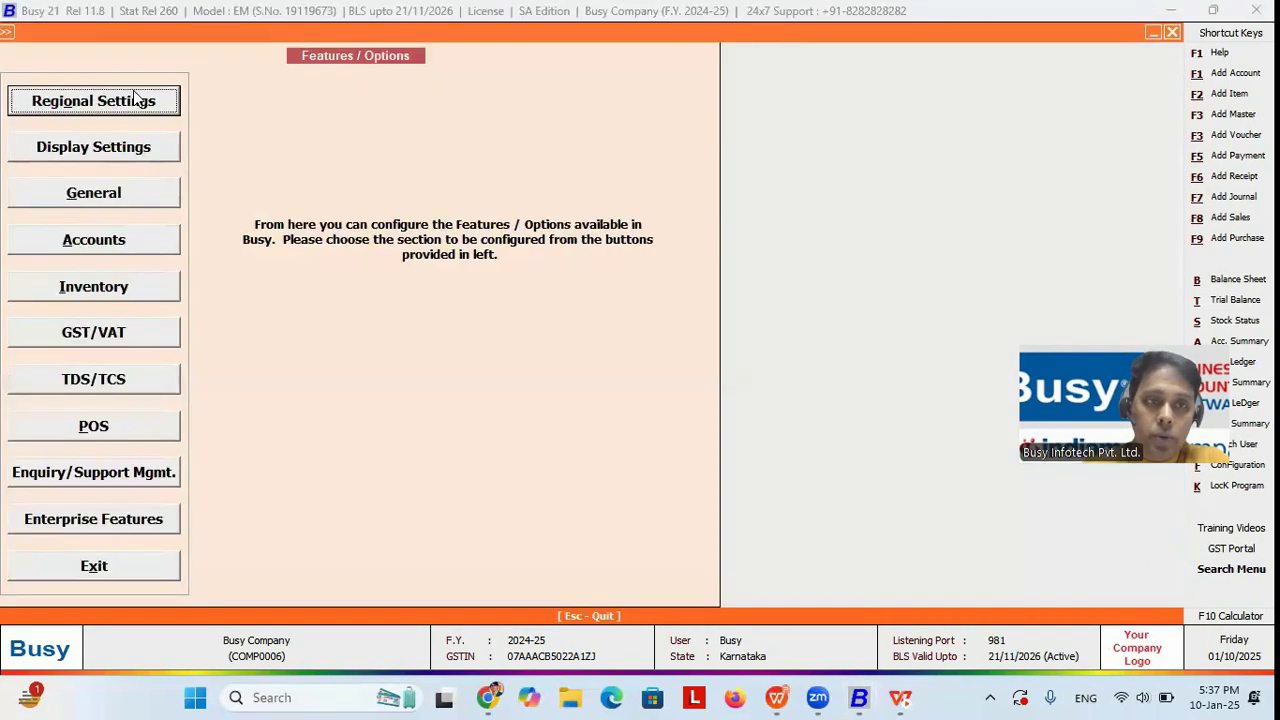
Set Enable Tax on Advance Receipts to Y in the GST/VAT options, save the settings and leave the configuration
left_click(127, 330)
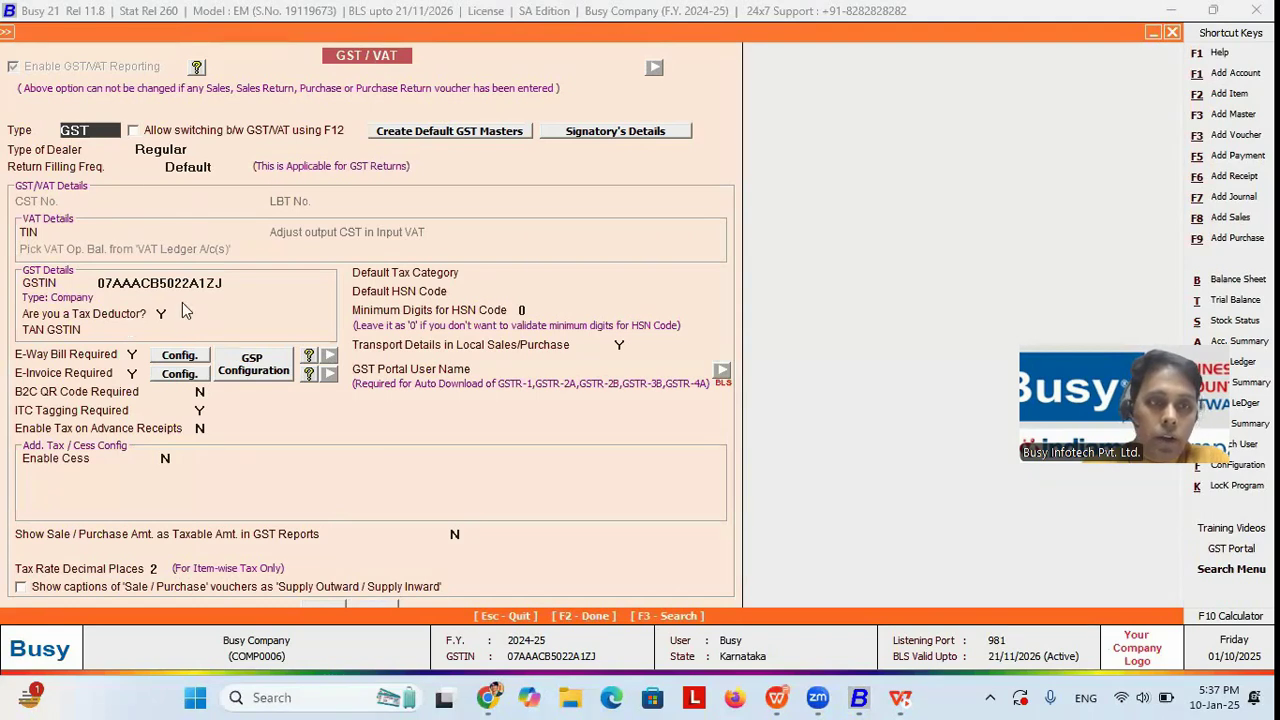
key("Return")
left_click(203, 428)
type("Y")
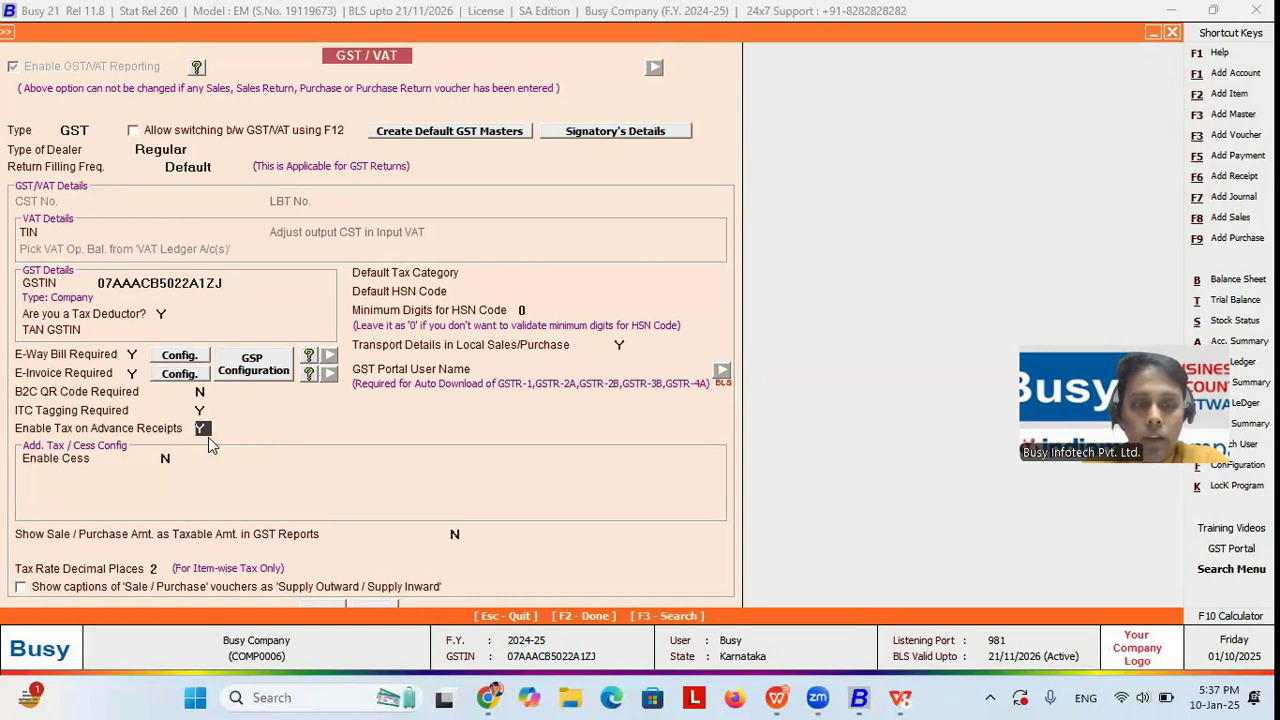
key("F2")
key("Return")
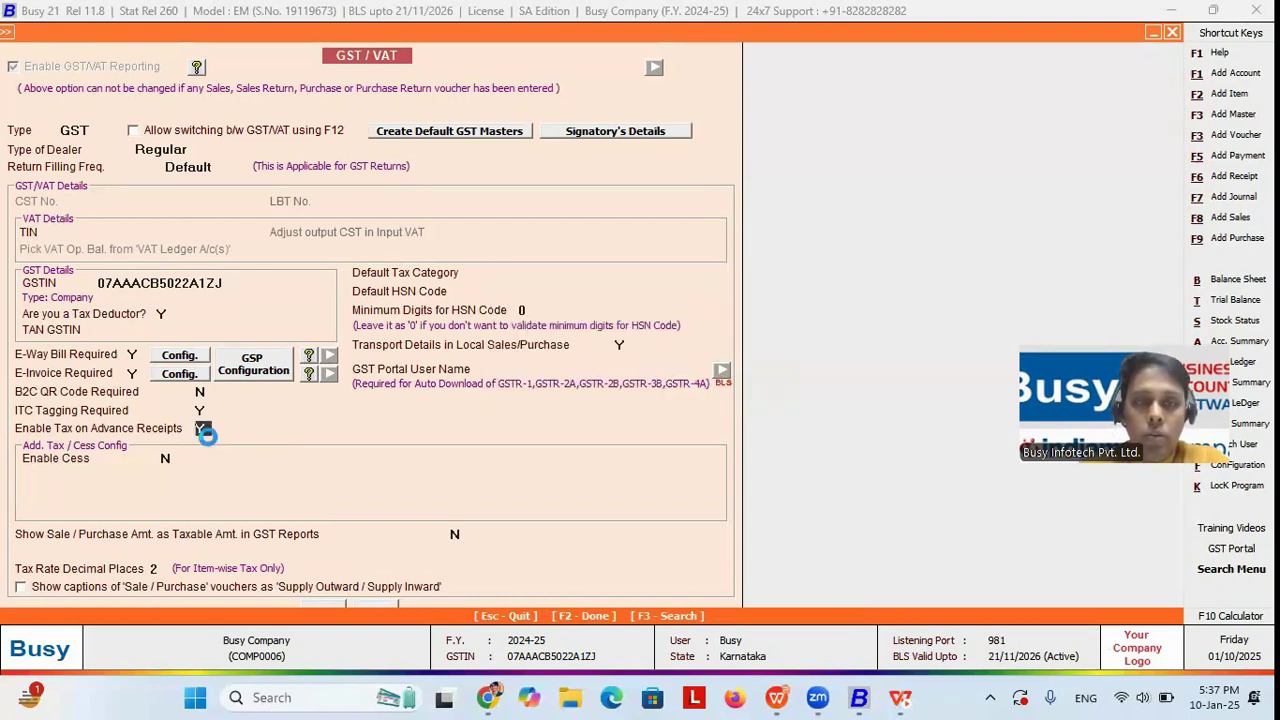
key("Return")
key("Escape")
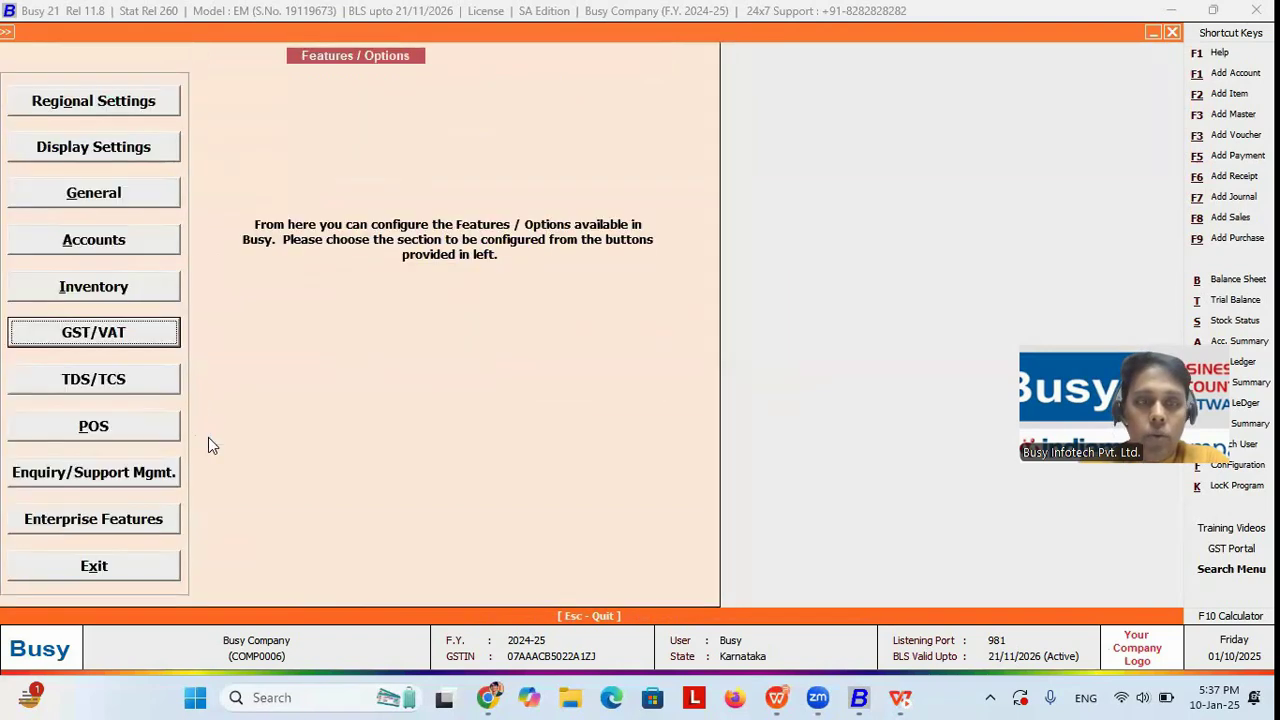
key("Escape")
Start a new receipt voucher from Transactions
key("Right")
key("Down")
key("Down")
key("Down")
key("Down")
key("Down")
key("Down")
key("Down")
key("Down")
key("Down")
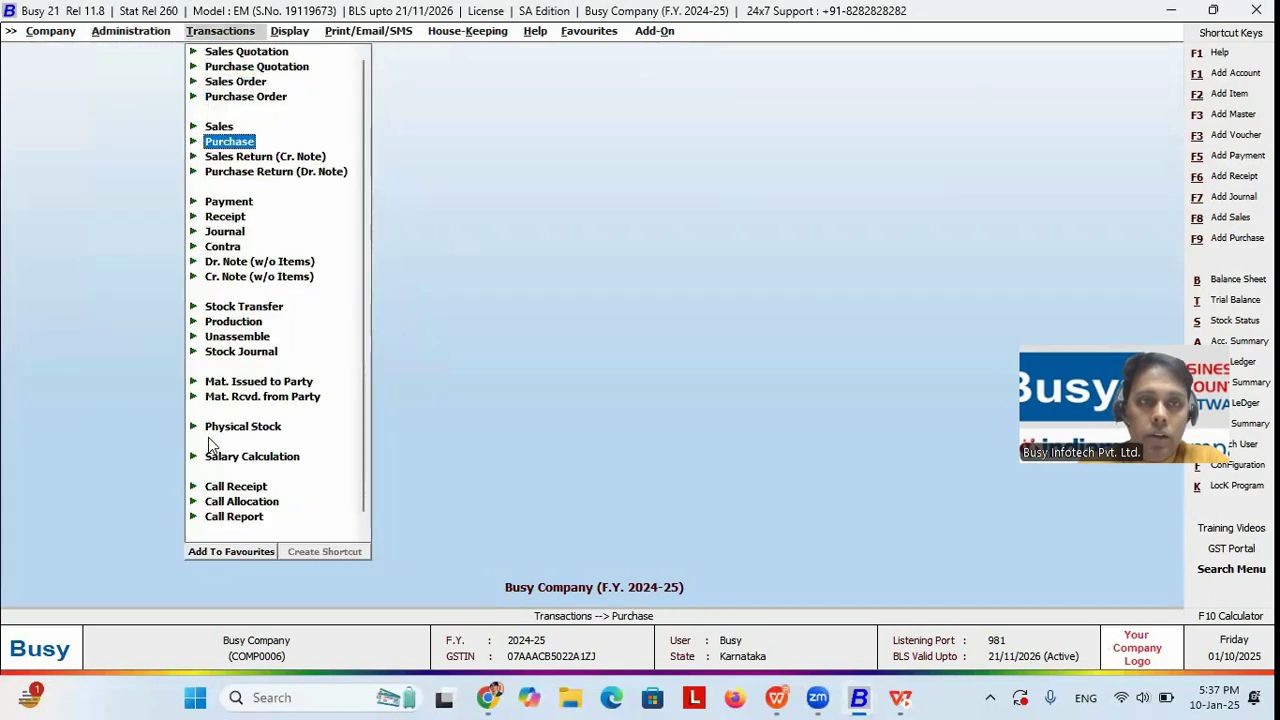
key("Return")
key("Return")
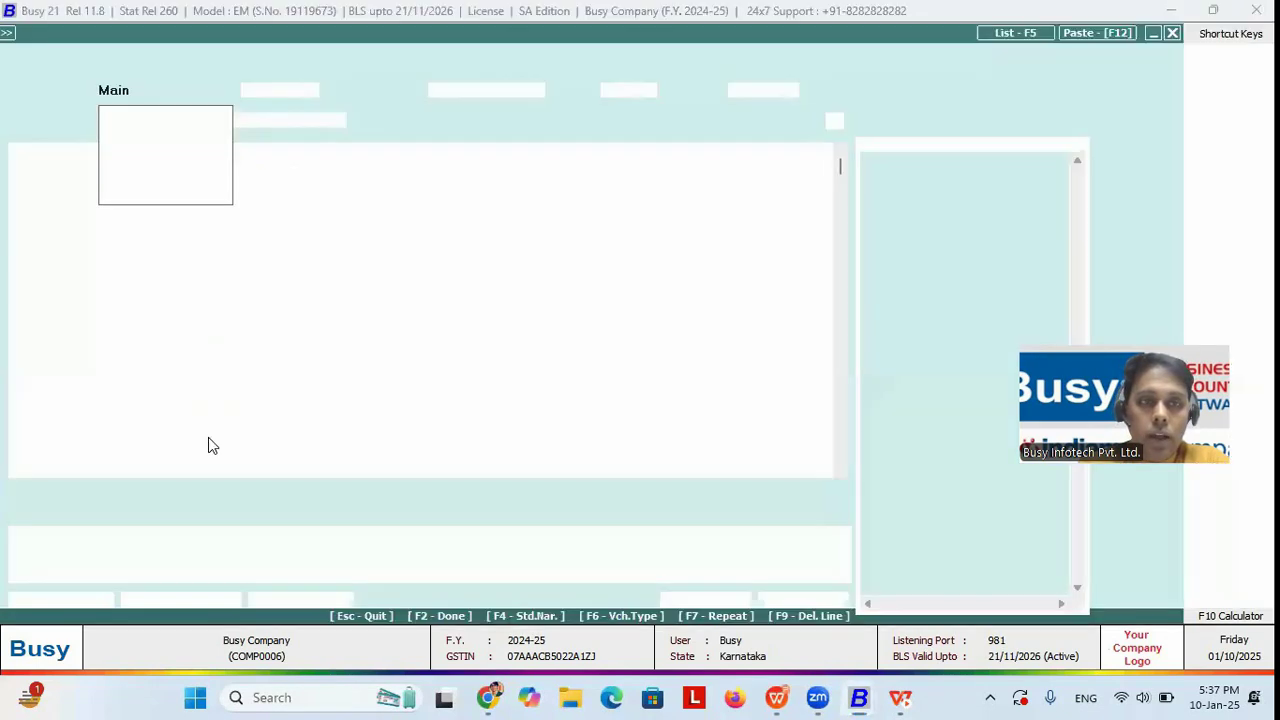
Keep the Main series and Regular type, date the receipt voucher 01/04/2024 and set its GST nature to Advance Receipt
key("Return")
key("Return")
key("Return")
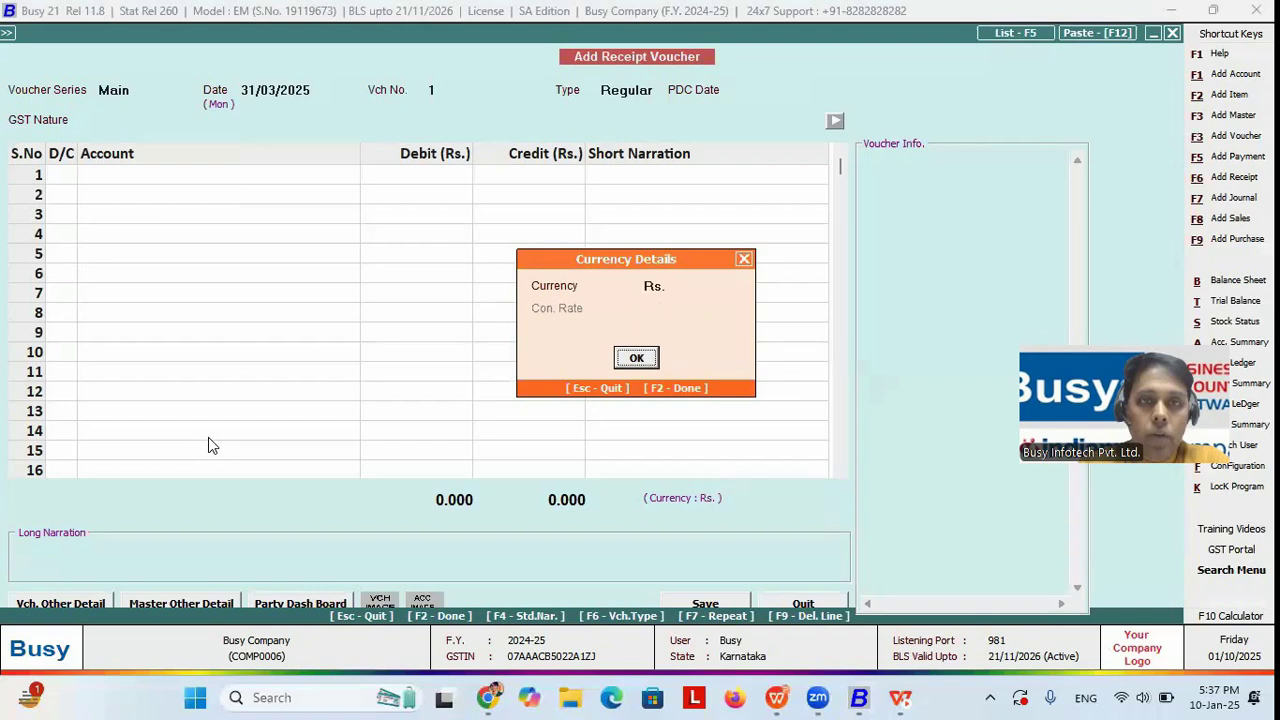
key("Return")
key("Escape")
key("Escape")
type("01-04")
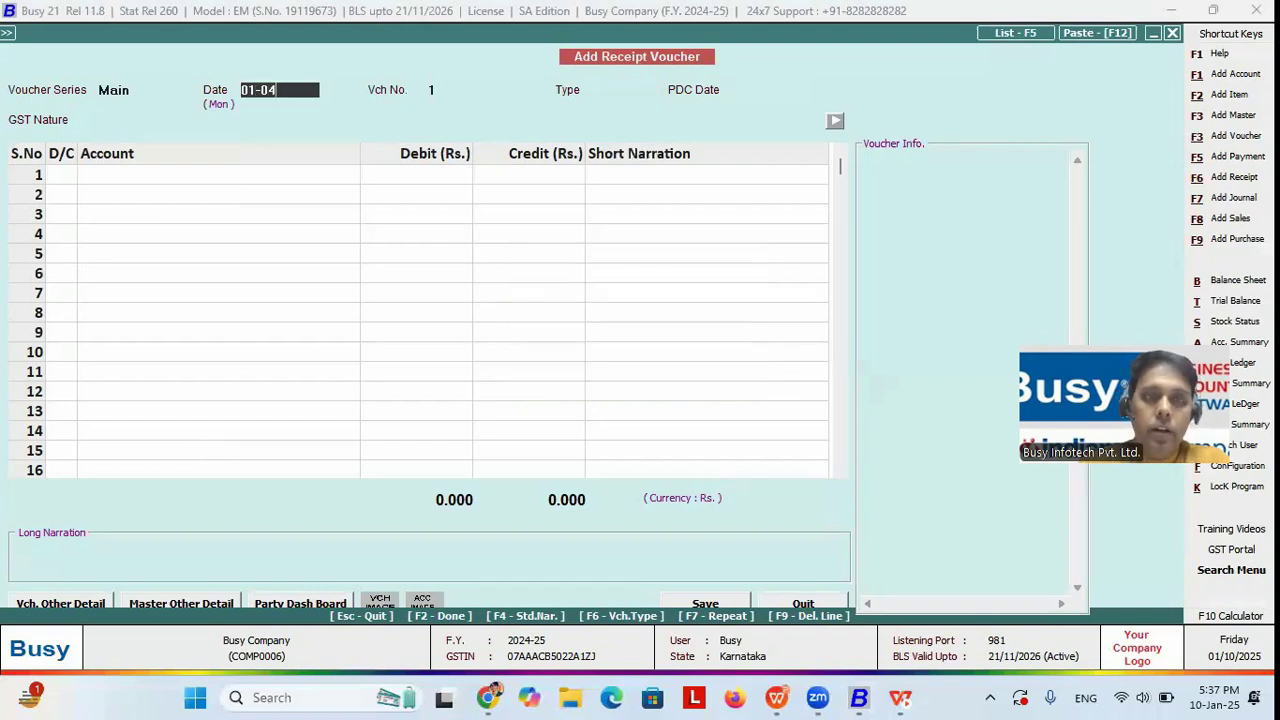
key("Return")
key("Return")
key("Return")
key("Down")
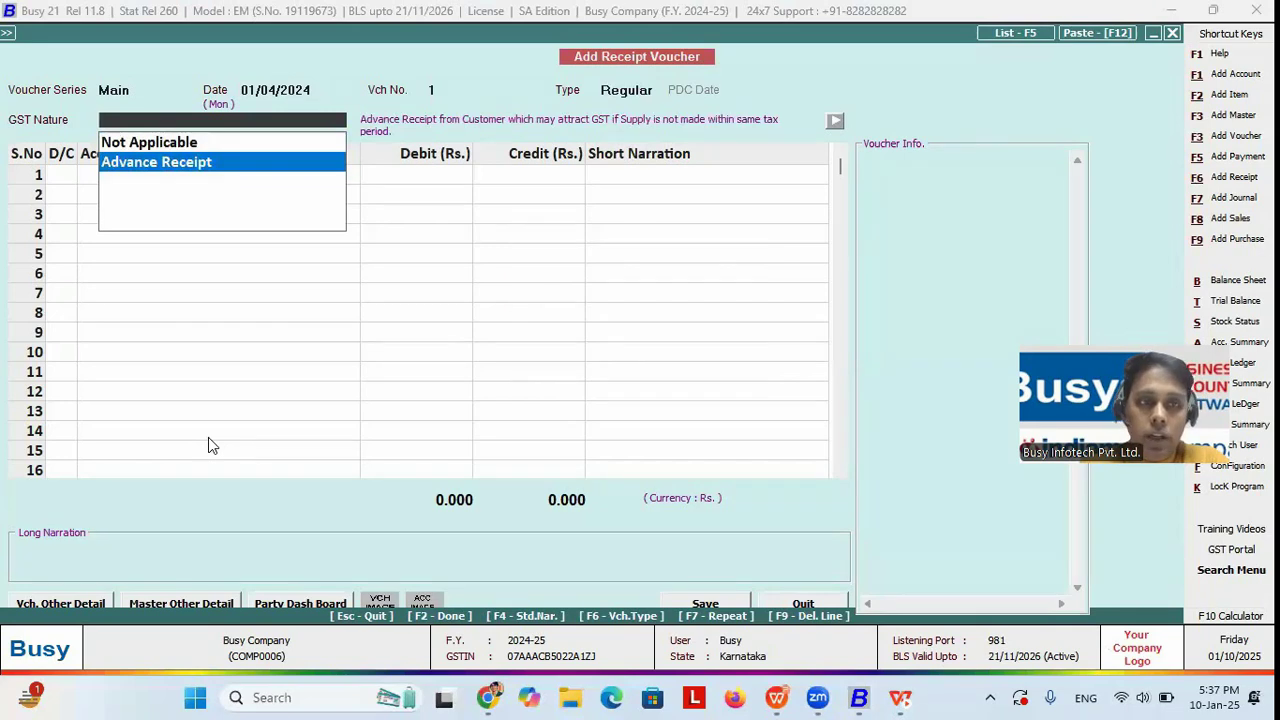
key("Return")
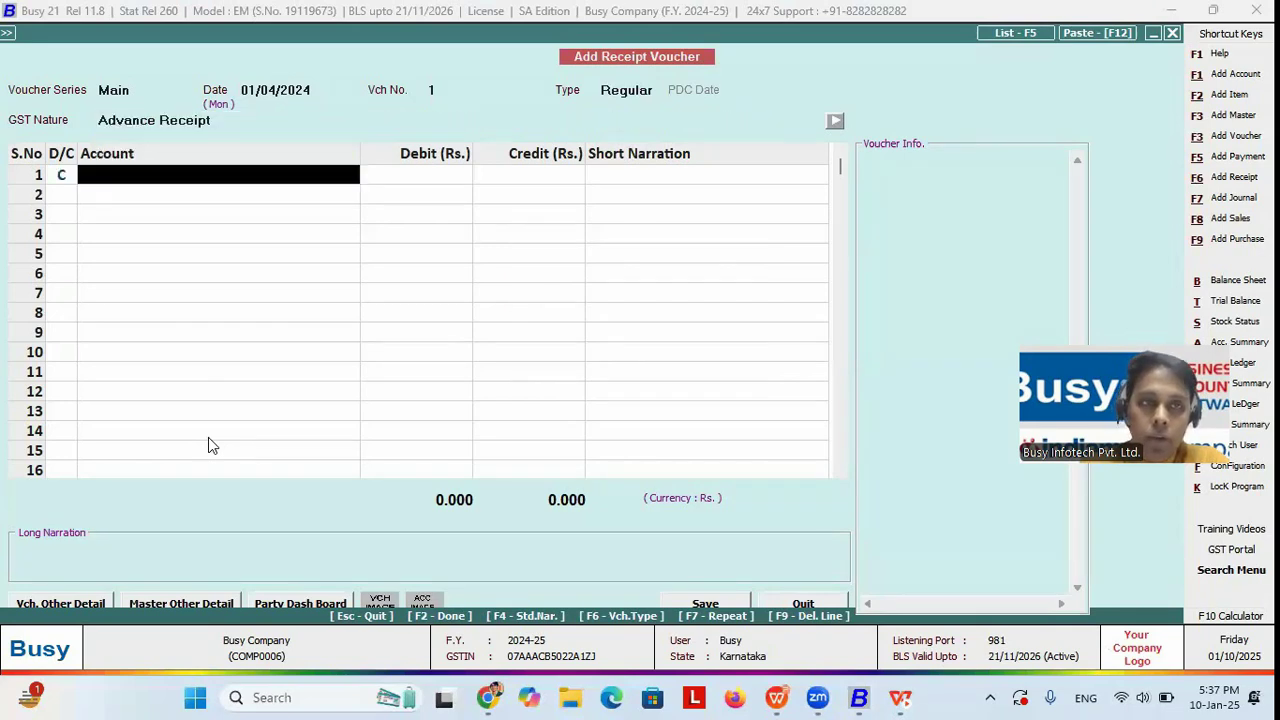
Credit AMAN TRANSPORT & CO LTD with 10000, debit HDFC for the same amount and proceed to the GST advance allocation
type("aM")
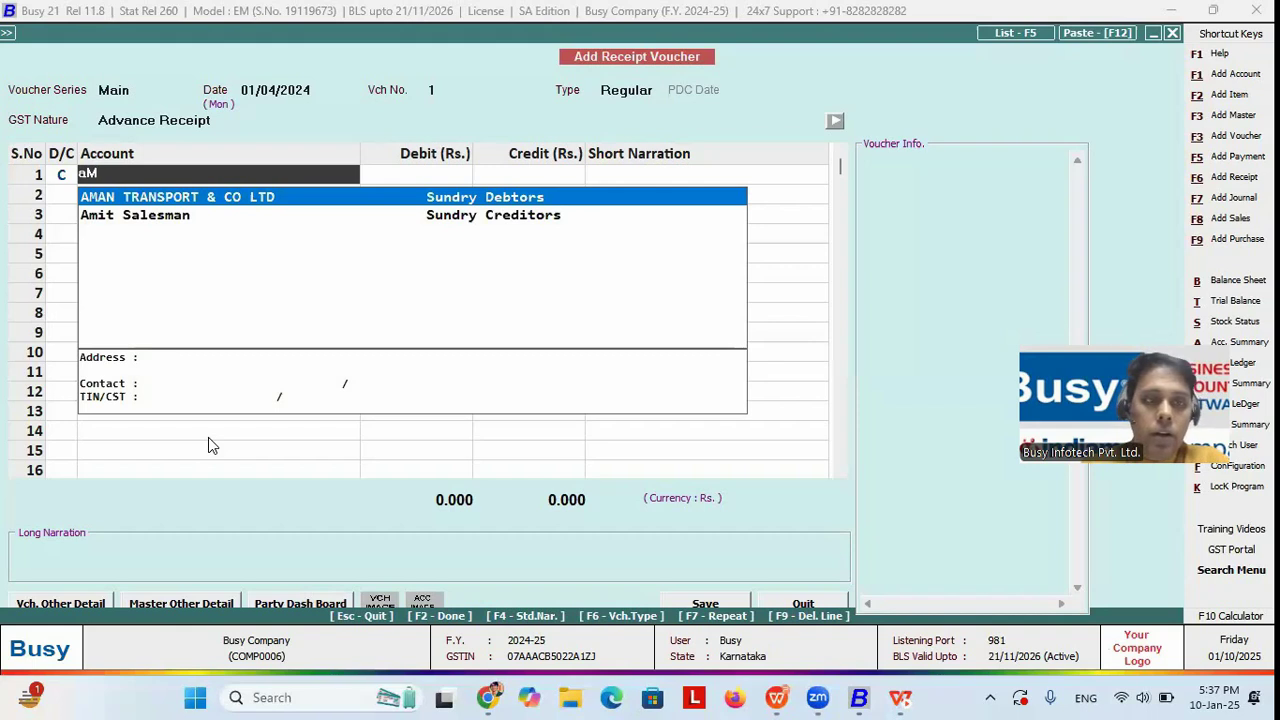
key("Return")
type("10000")
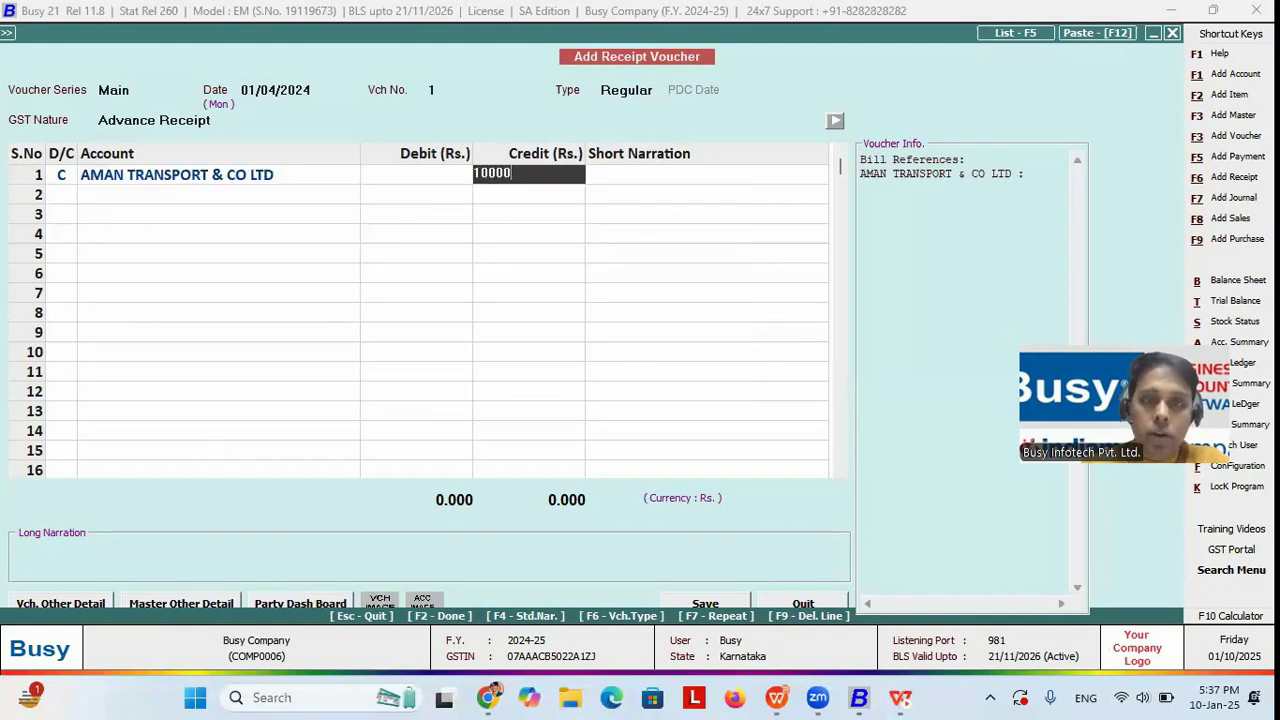
key("Return")
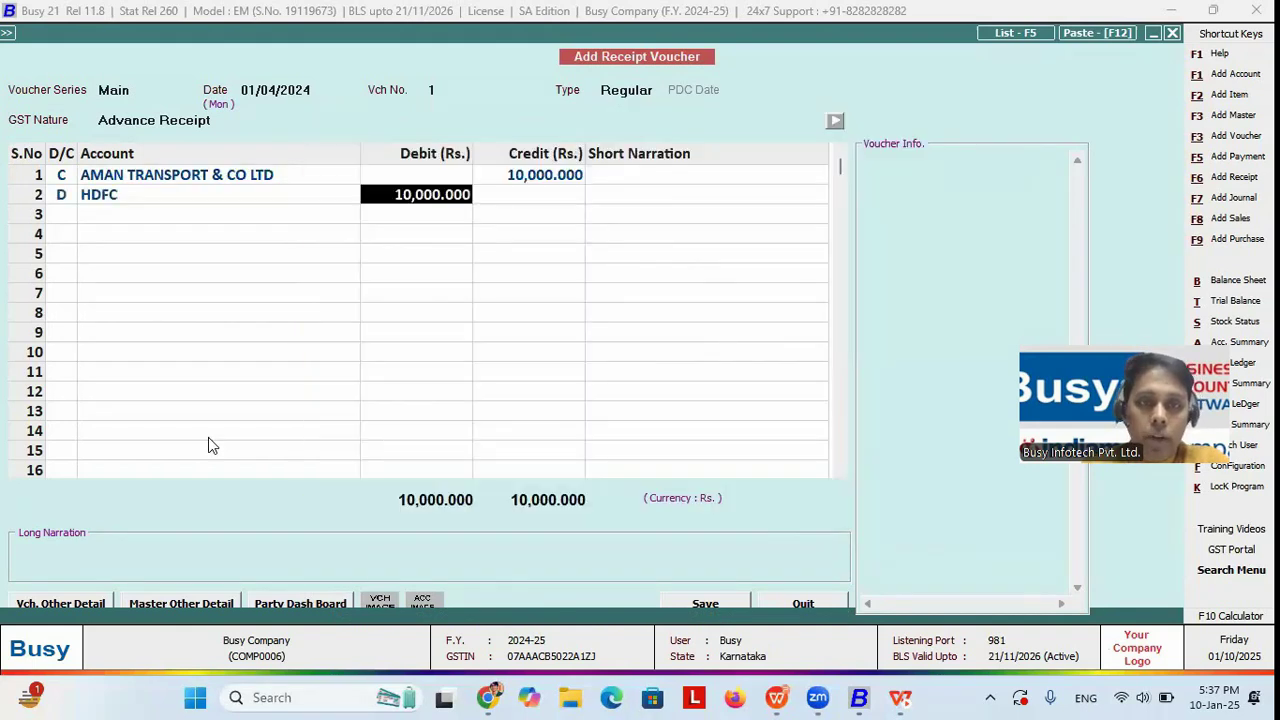
key("F2")
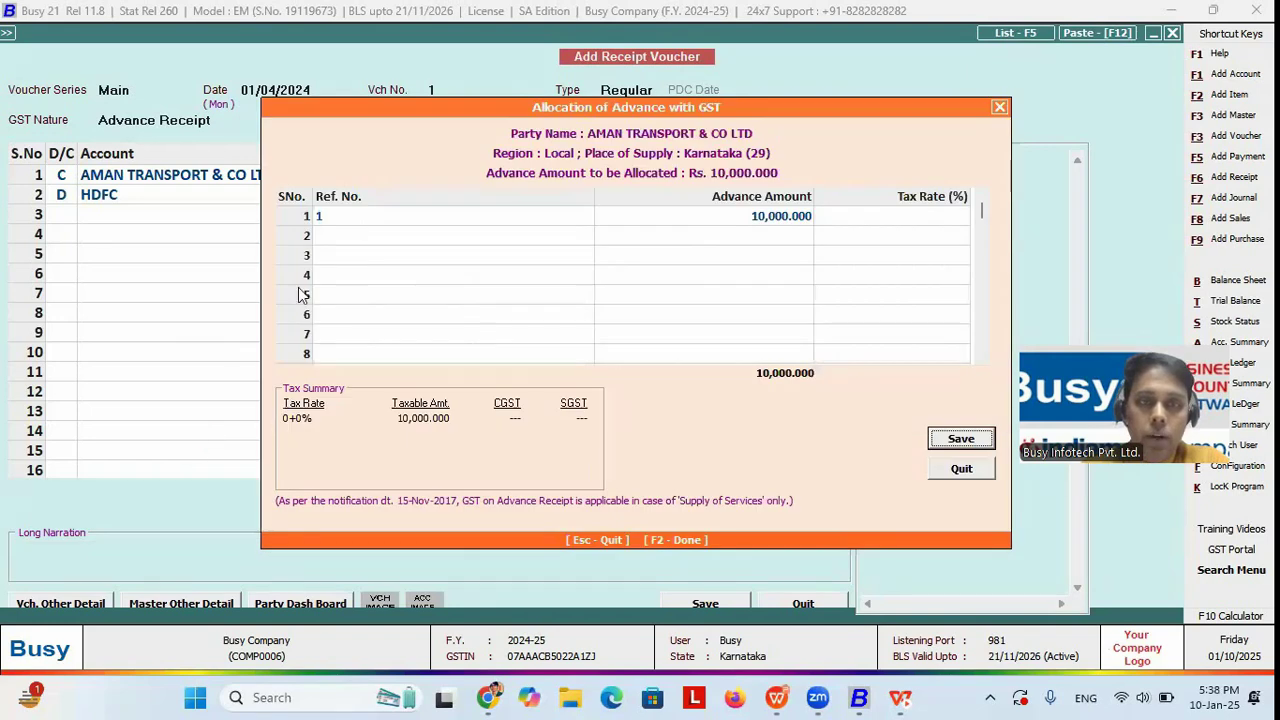
Set the advance's tax rate to 18% in the first allocation row, then save the allocation and the receipt voucher
left_click(435, 218)
left_click(937, 218)
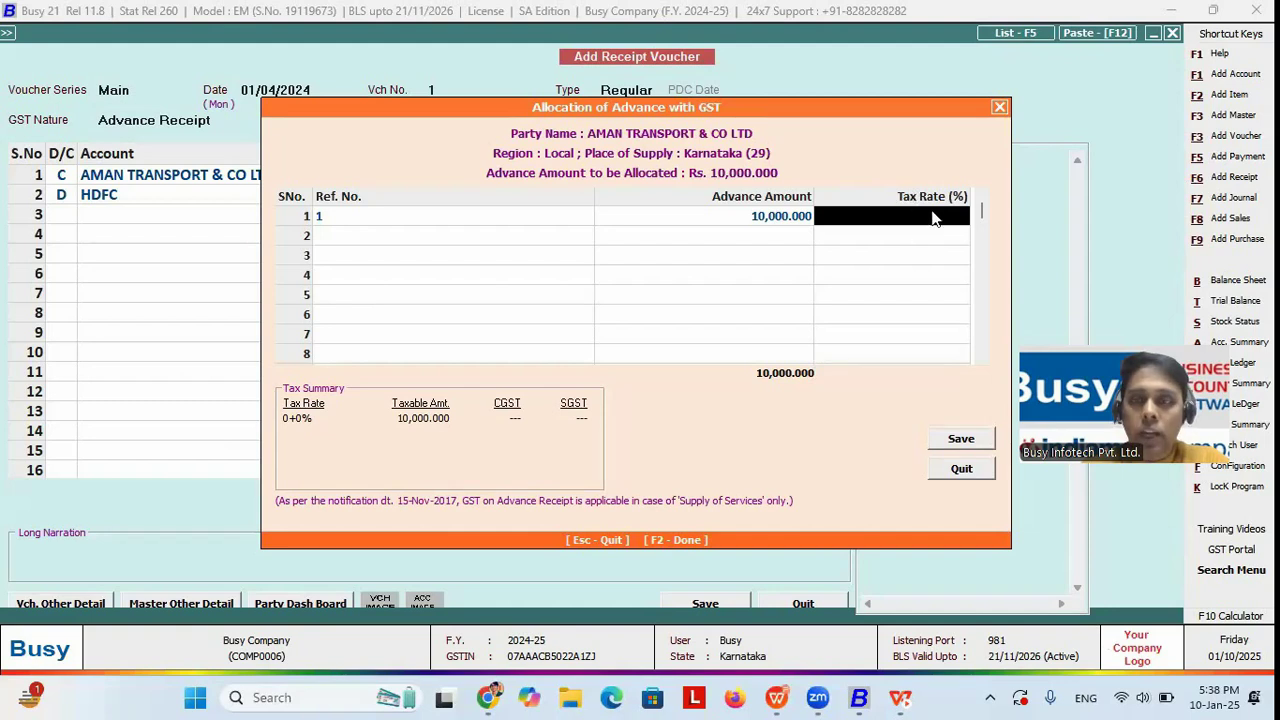
type("18")
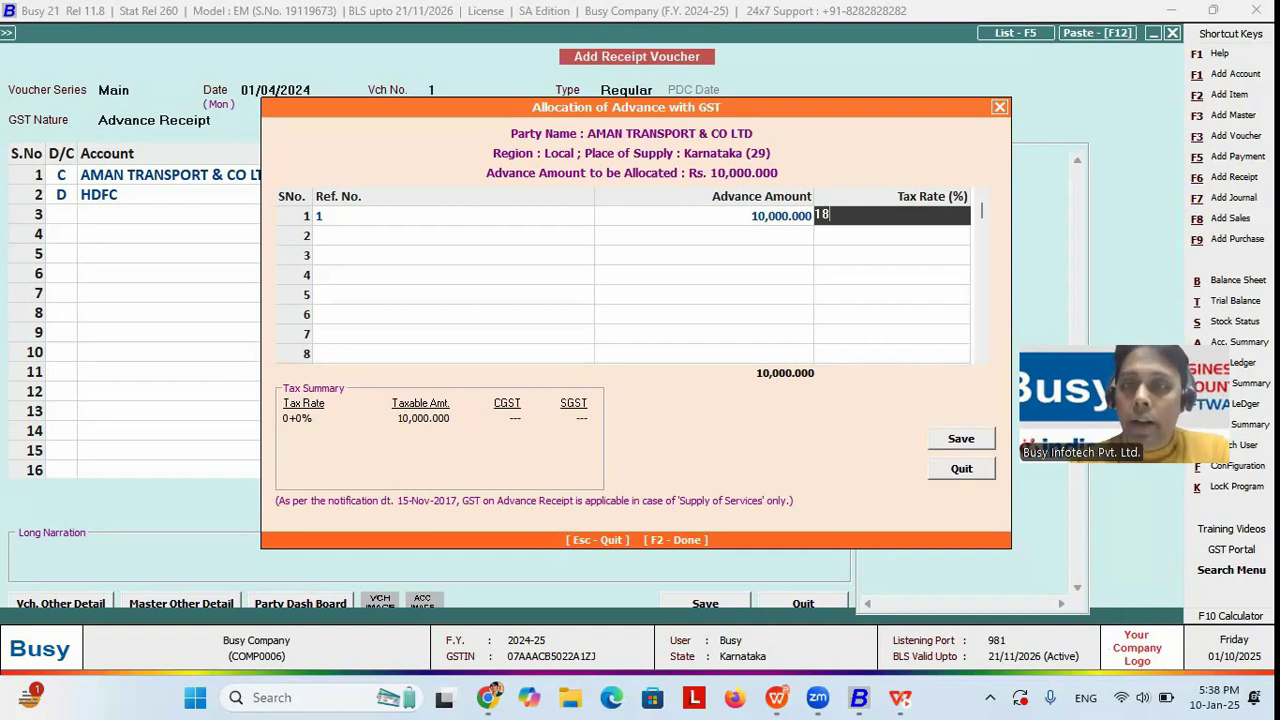
key("Return")
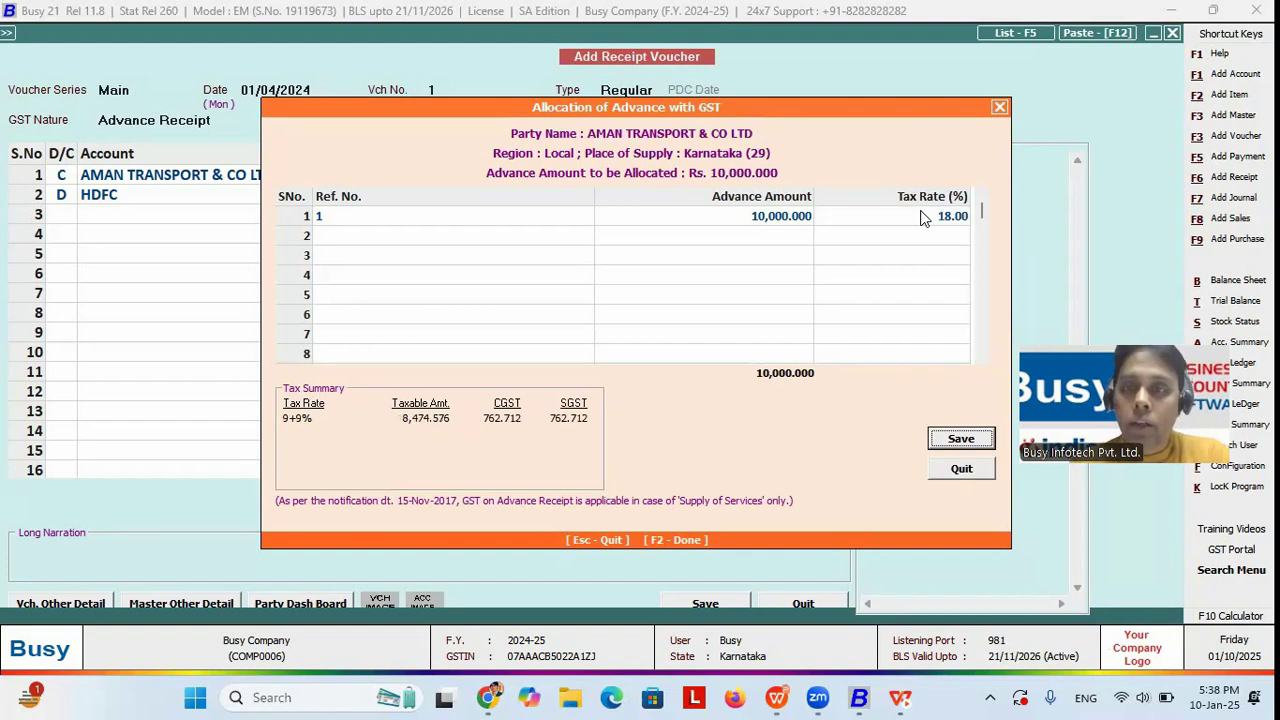
left_click(965, 440)
left_click(688, 392)
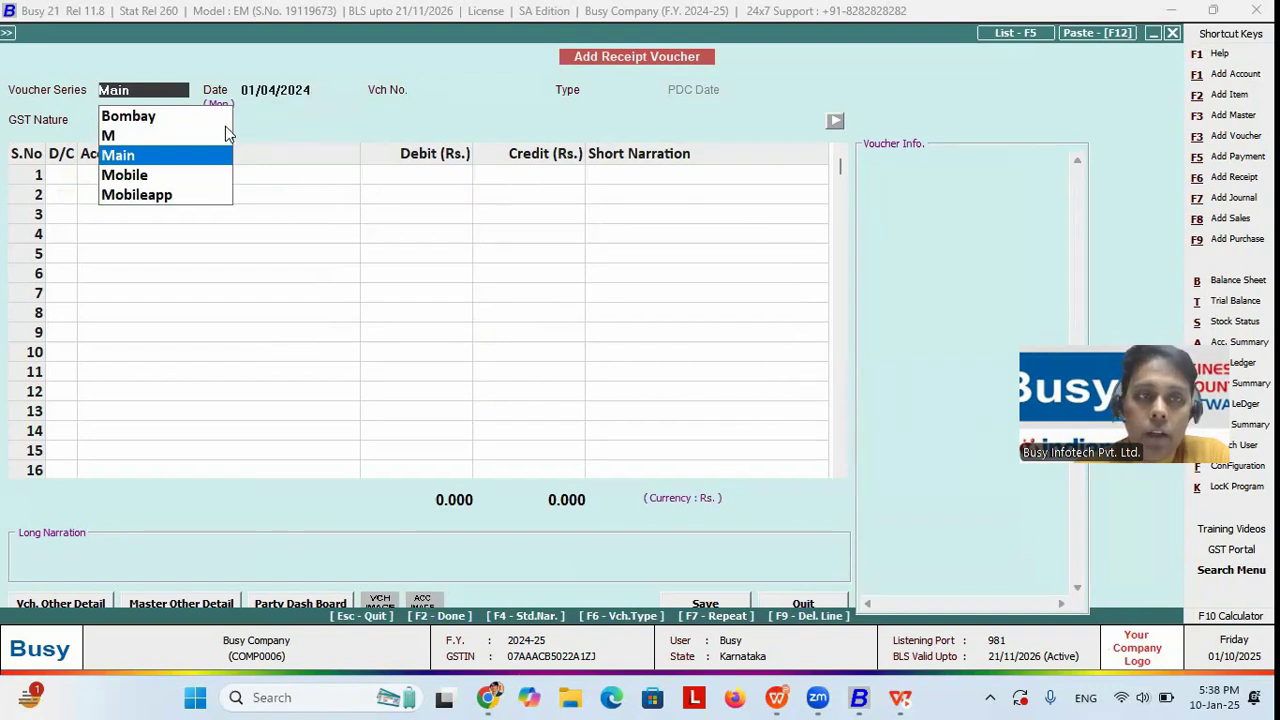
Leave receipt voucher entry and start a new sales voucher from Transactions
key("Return")
key("Escape")
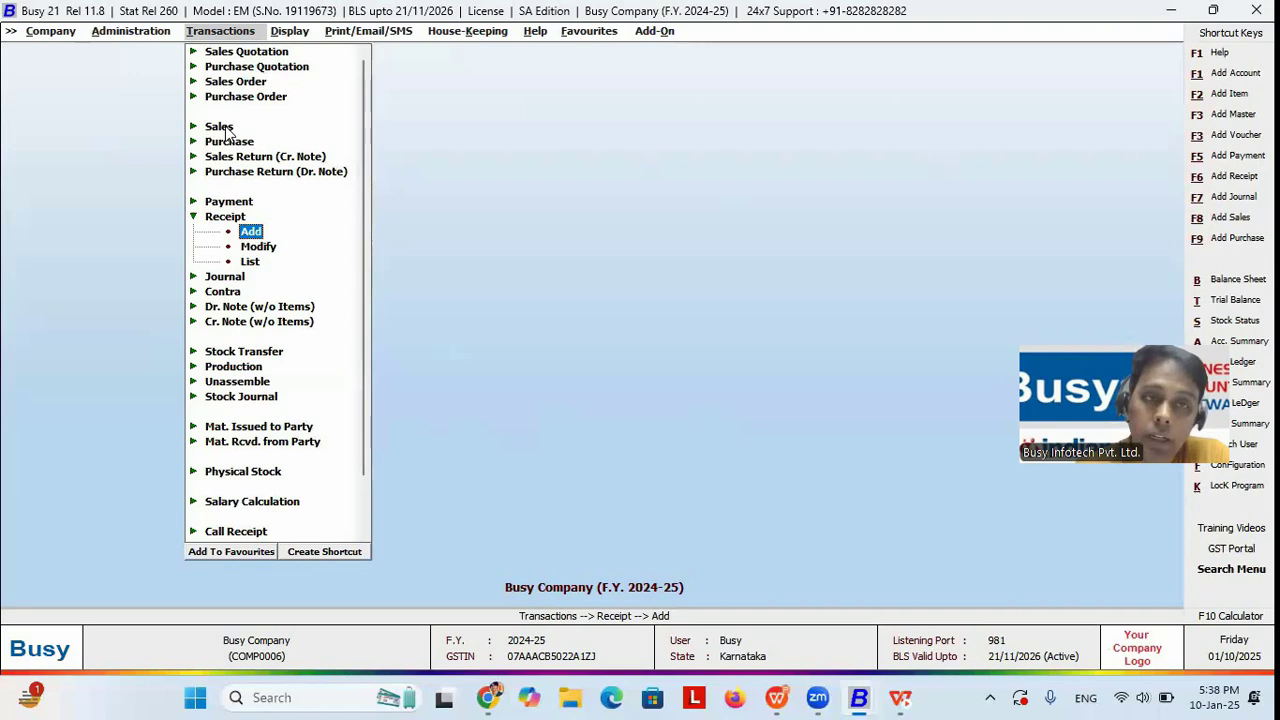
key("Up")
key("Up")
key("Up")
key("Up")
key("Up")
key("Up")
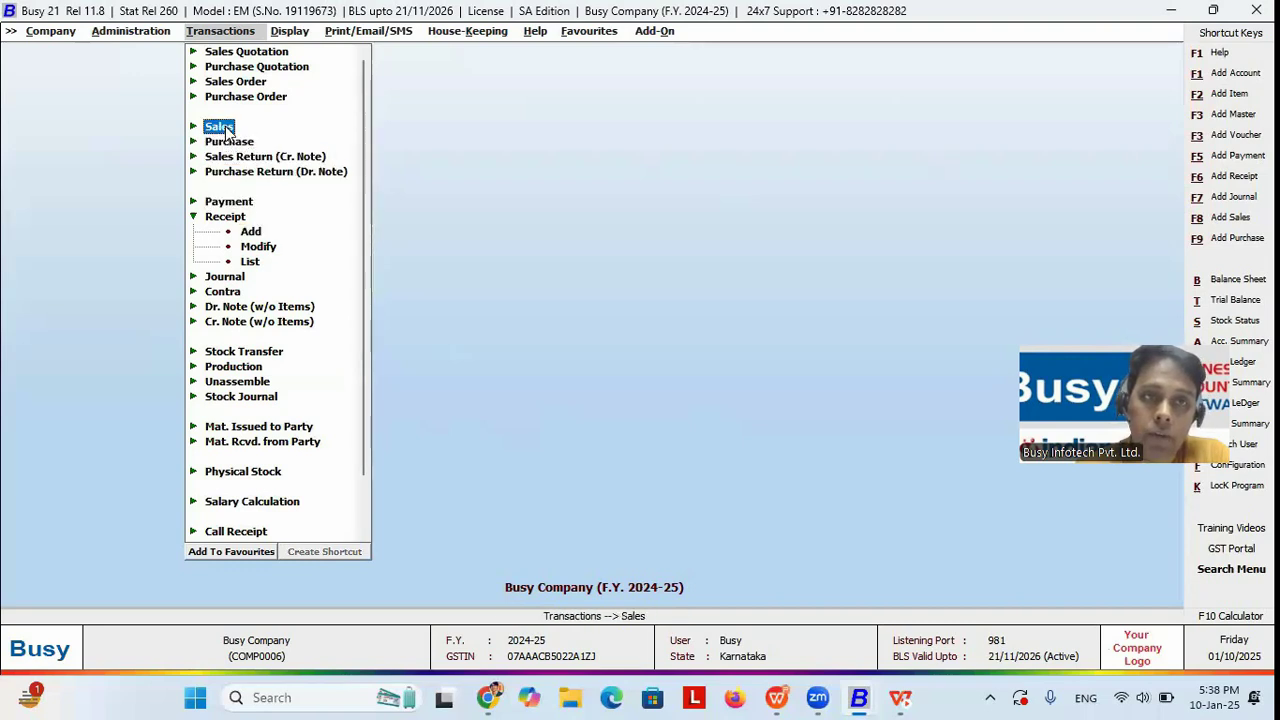
key("Return")
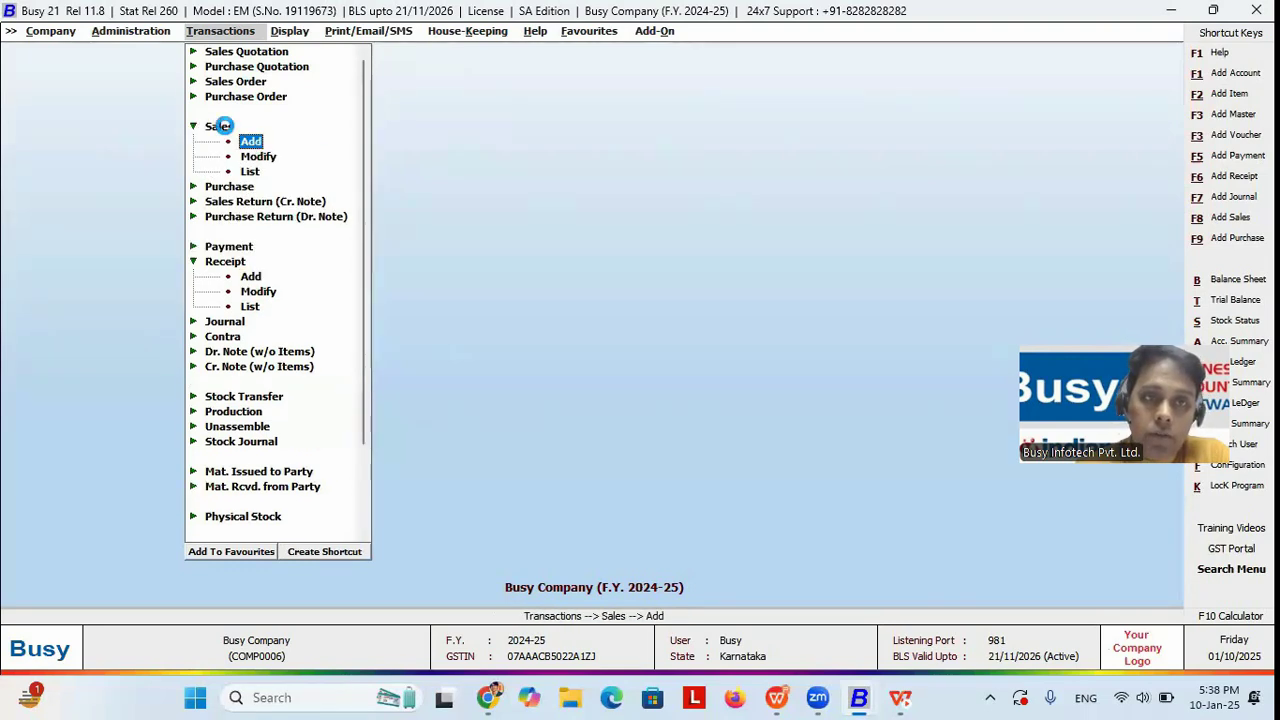
key("Return")
Choose the Main series for the sales voucher and set its date to 01/05/2024
key("Return")
key("Return")
key("Down")
key("Up")
key("Up")
key("Return")
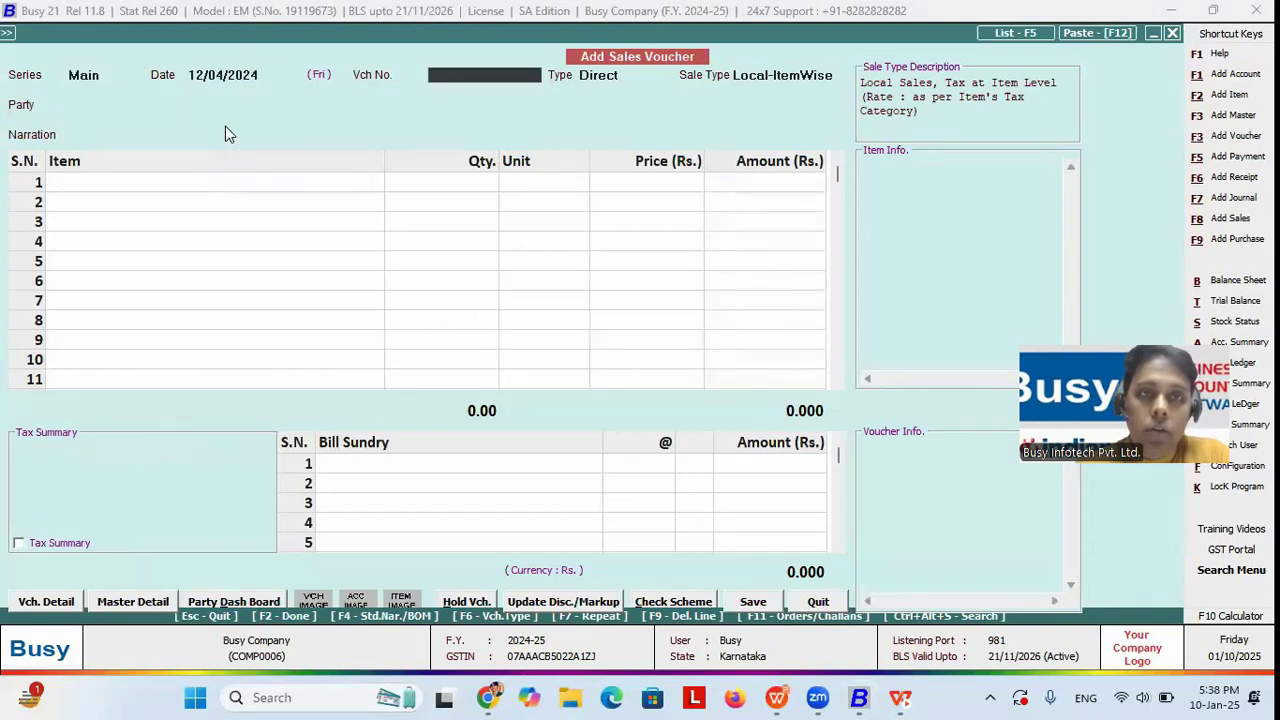
type("01/05")
key("Return")
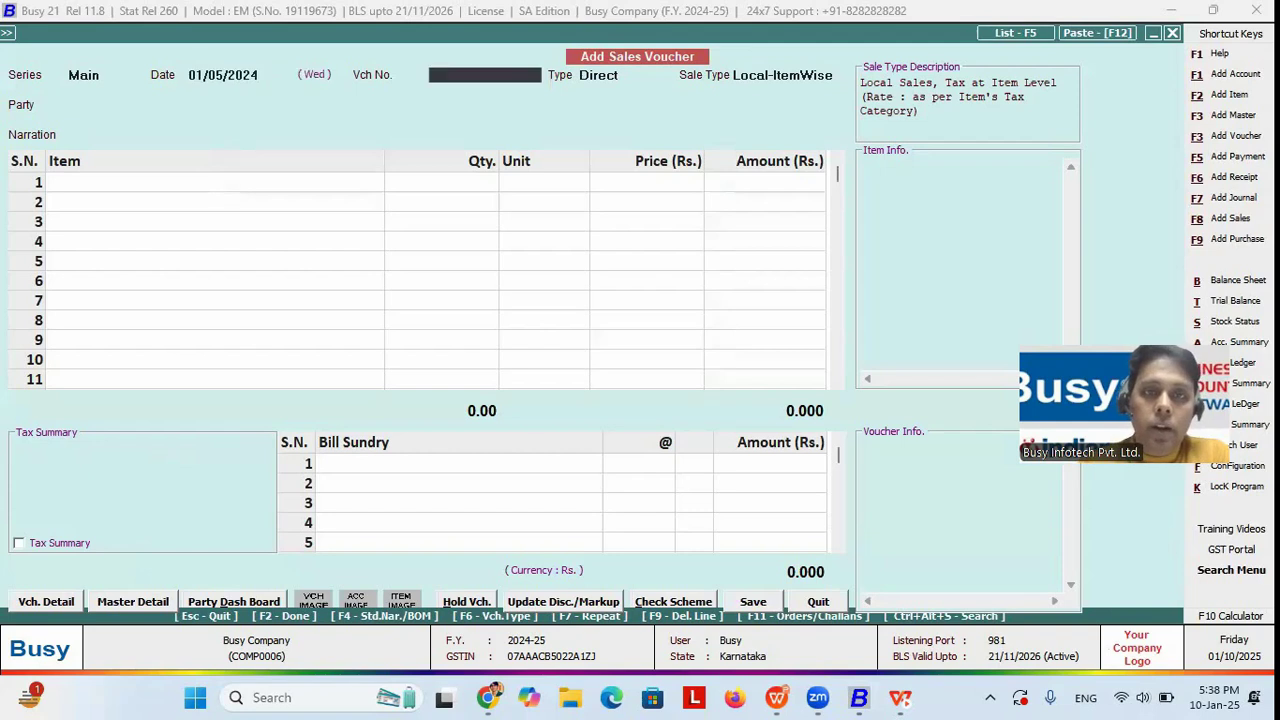
Enter voucher number 121212, keep Direct type and Local-ItemWise sale type, and choose AMAN TRANSPORT & CO LTD as the party
type("121212")
key("Return")
key("Return")
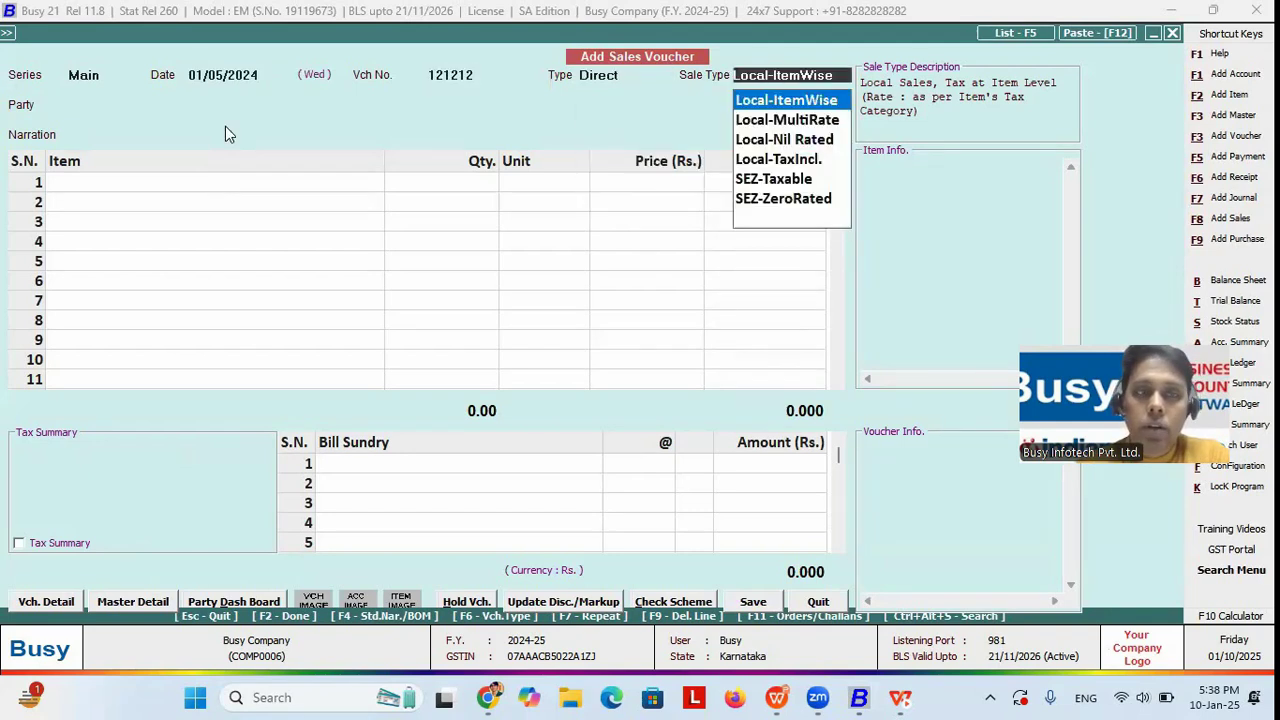
key("Return")
type("AMA")
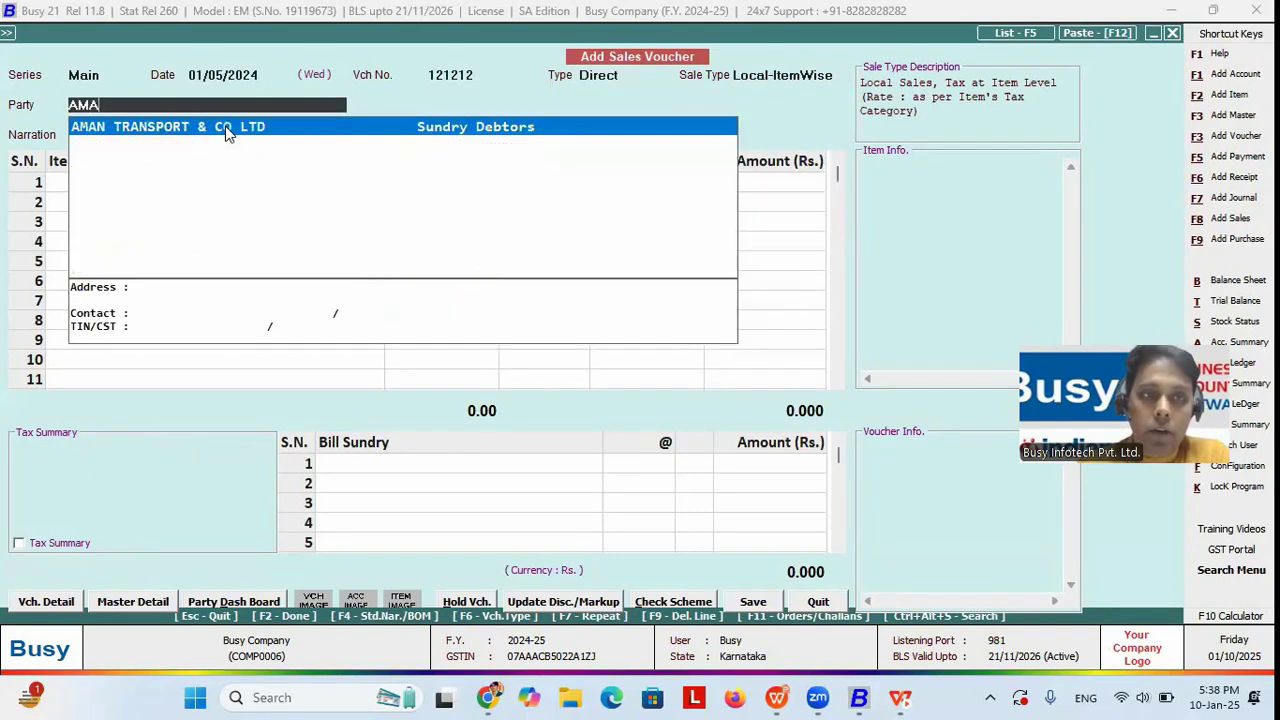
key("Return")
key("Return")
key("Return")
key("Return")
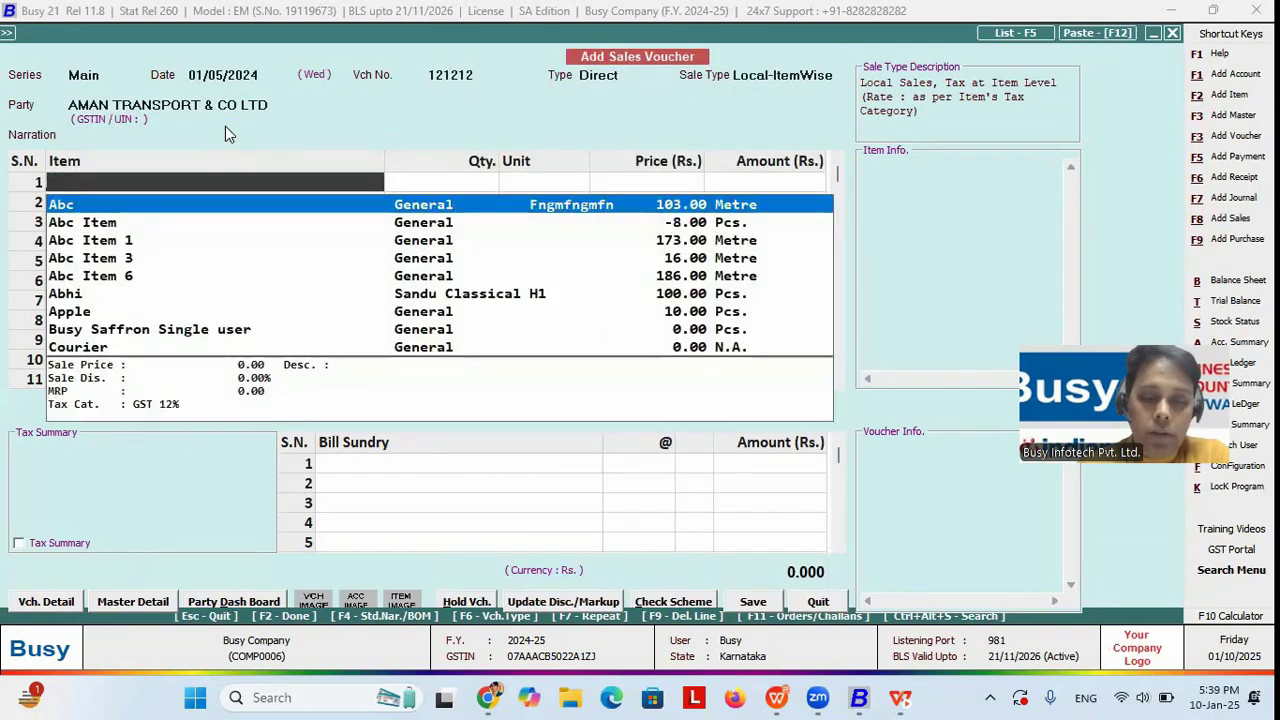
type("SE")
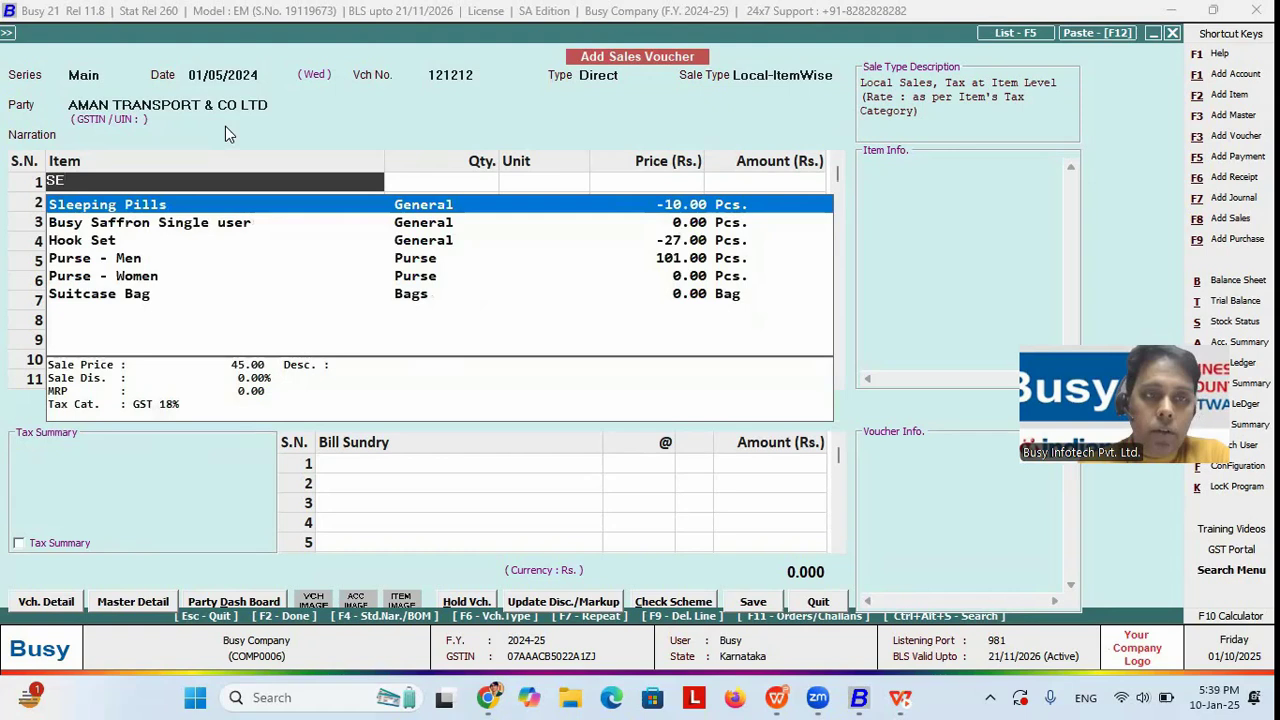
double_click(200, 241)
key("Escape")
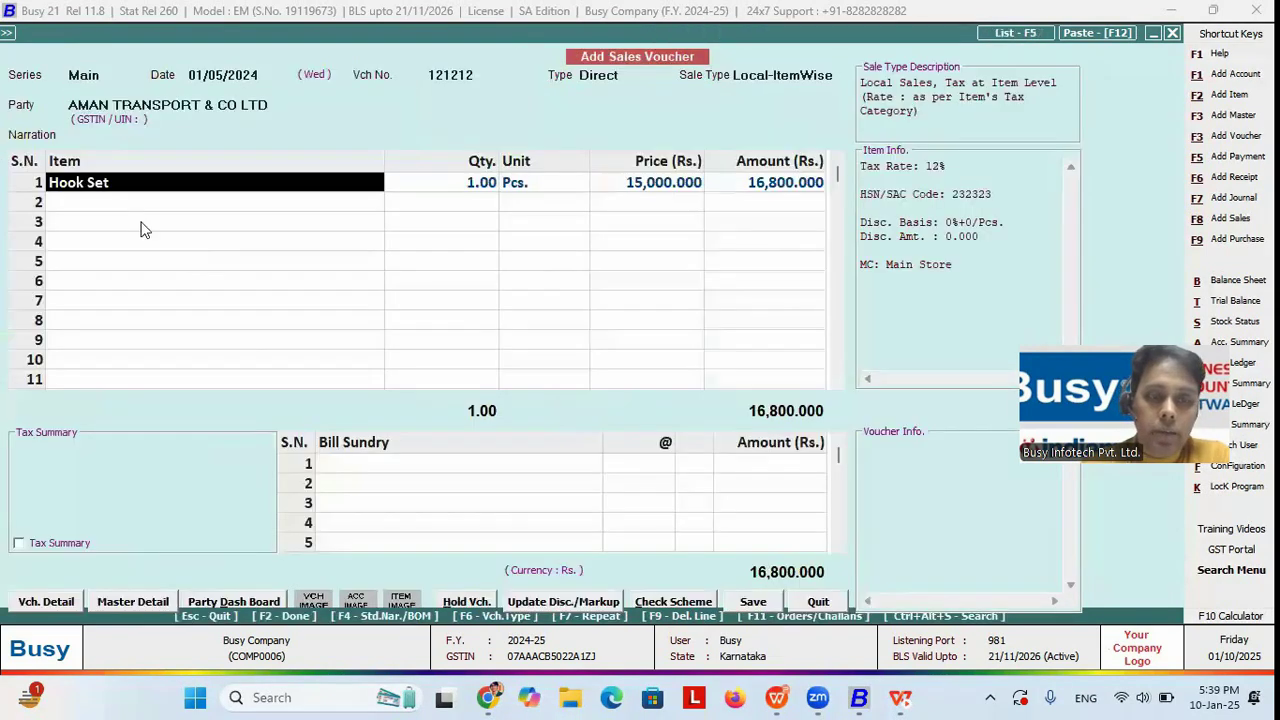
Create and save an item master named SERVICE ITEM with unit N.A., tax category Services 18% and HSN/SAC code 9898
key("F3")
type("SERVICE")
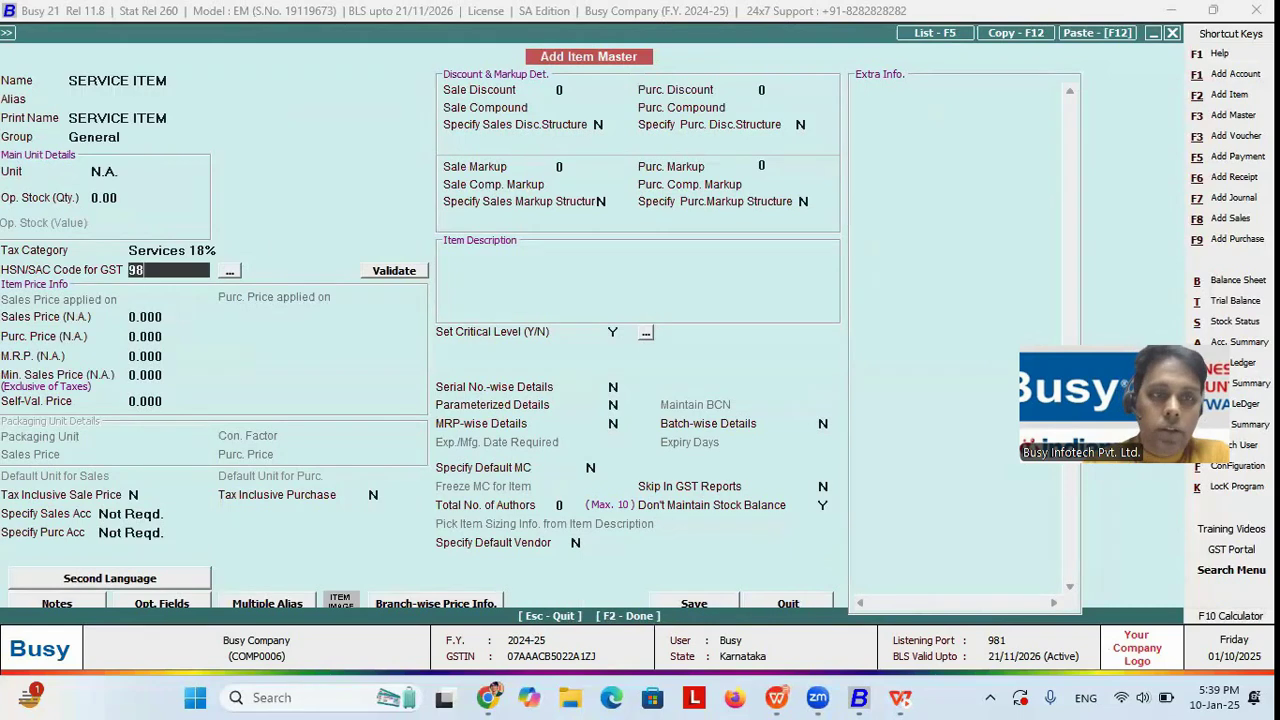
type("98")
key("Return")
key("F2")
key("F2")
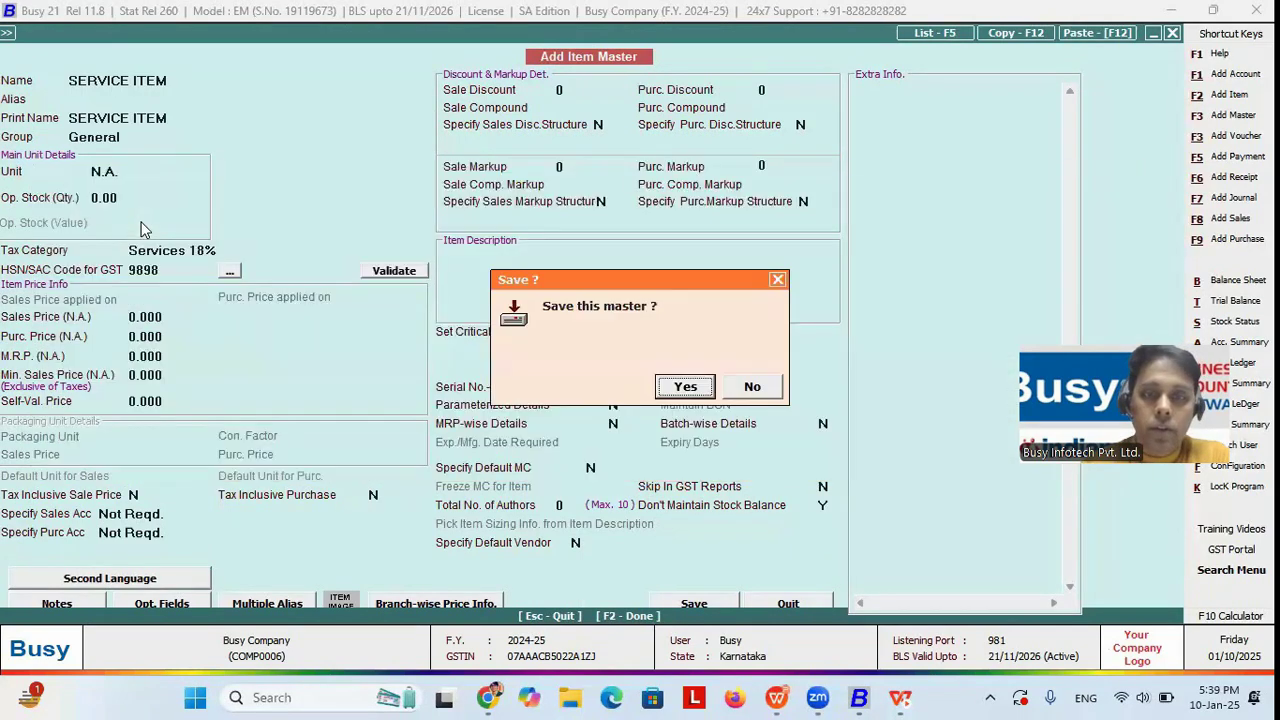
key("Return")
Enter 15000 as the service item's amount, try adjusting 10,000 from advance reference 1 against the sale, and close the adjustment dialog
type("15000")
key("Return")
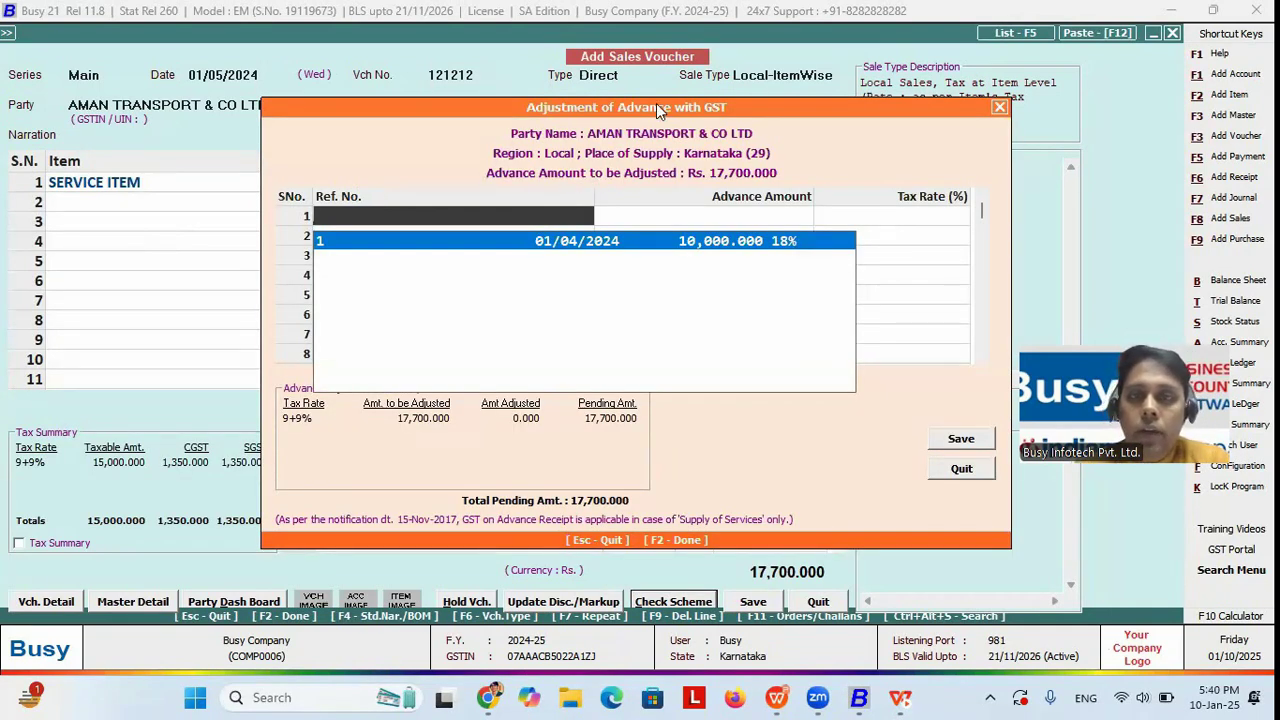
left_click_drag(576, 112, 476, 118)
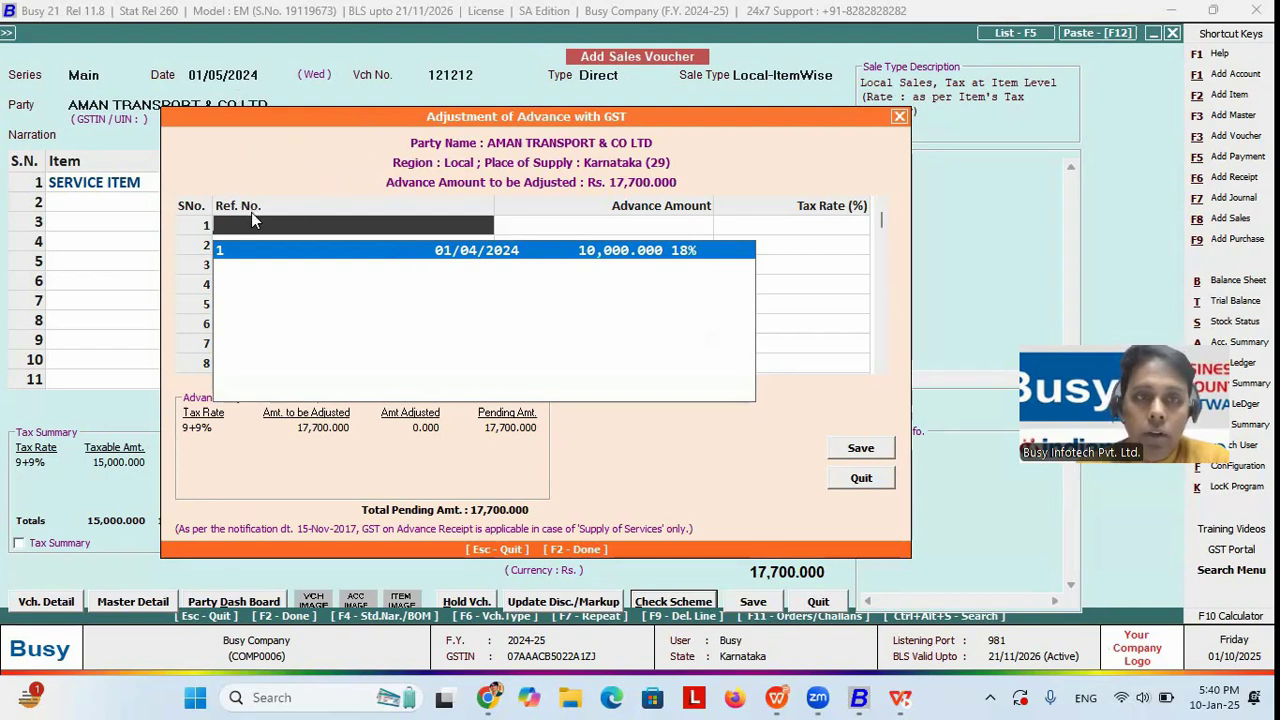
key("Return")
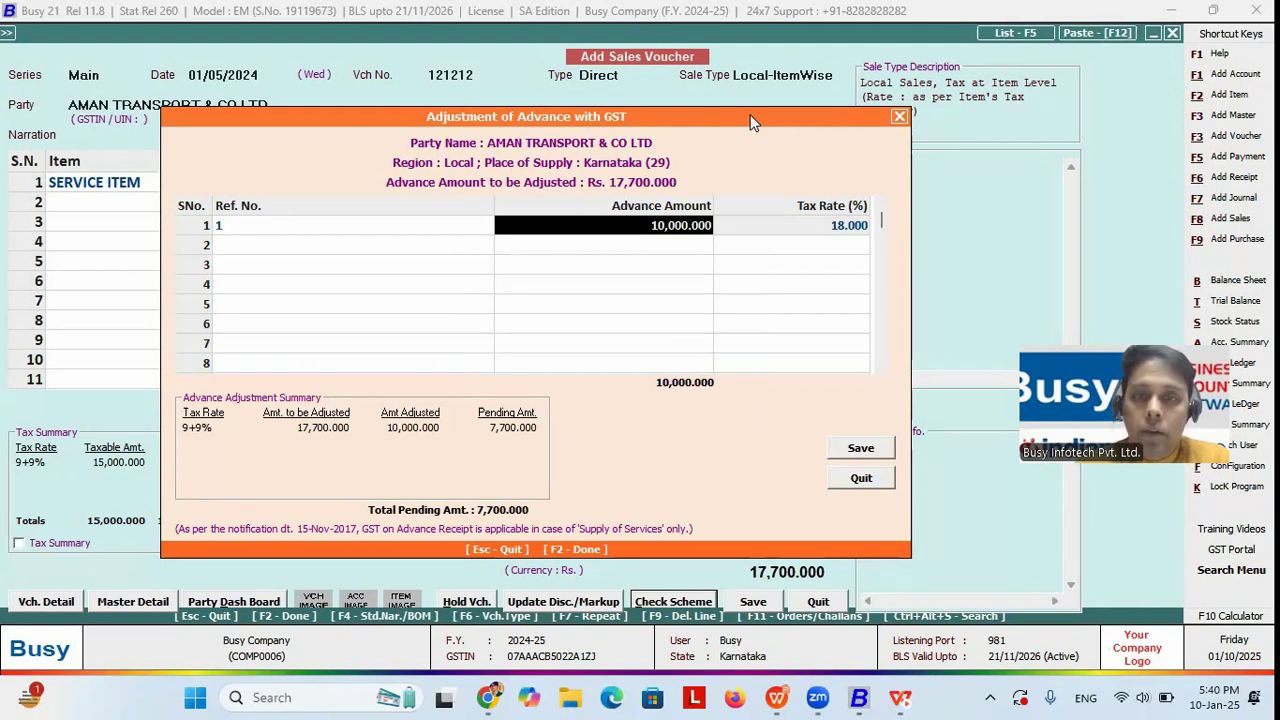
left_click_drag(754, 122, 788, 202)
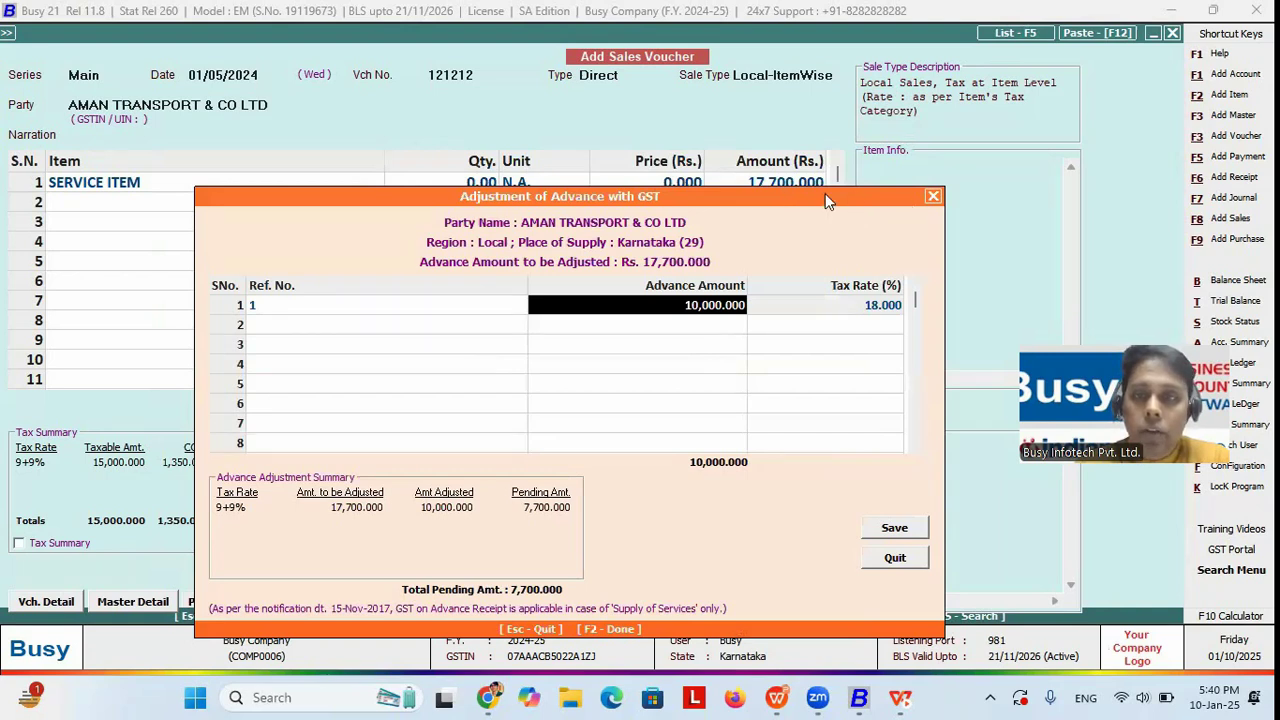
left_click_drag(825, 196, 853, 159)
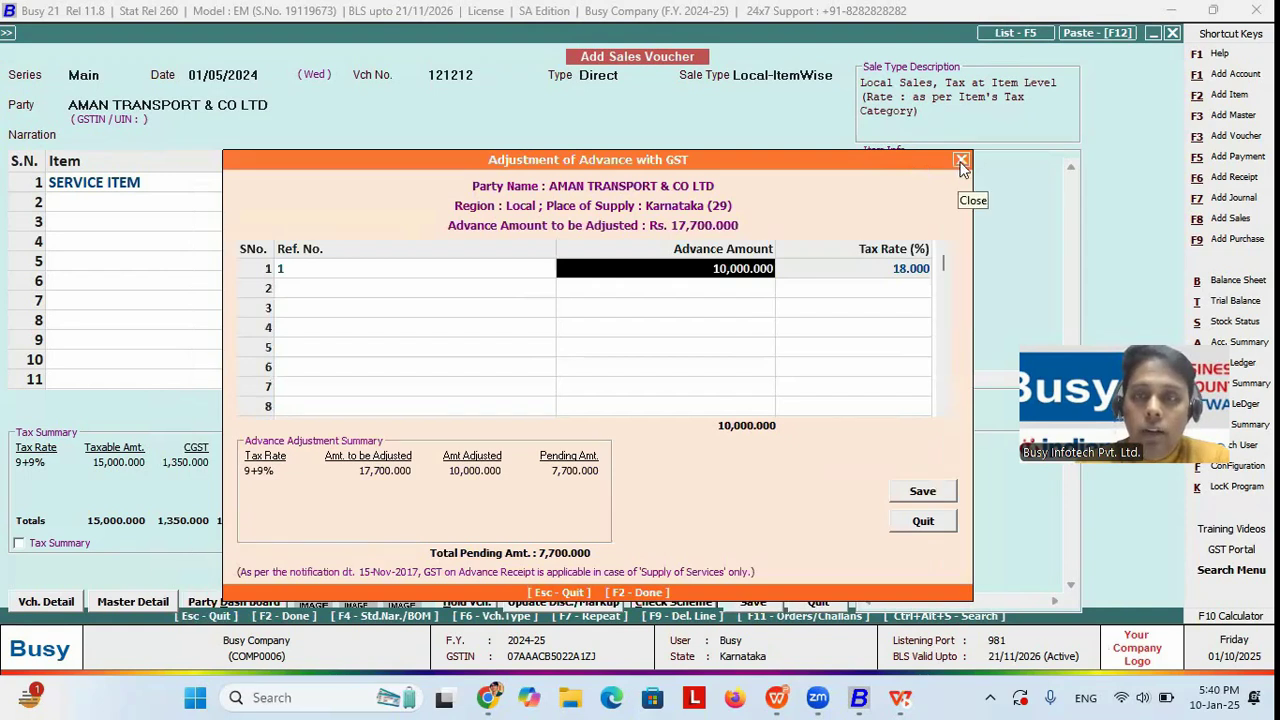
left_click(961, 161)
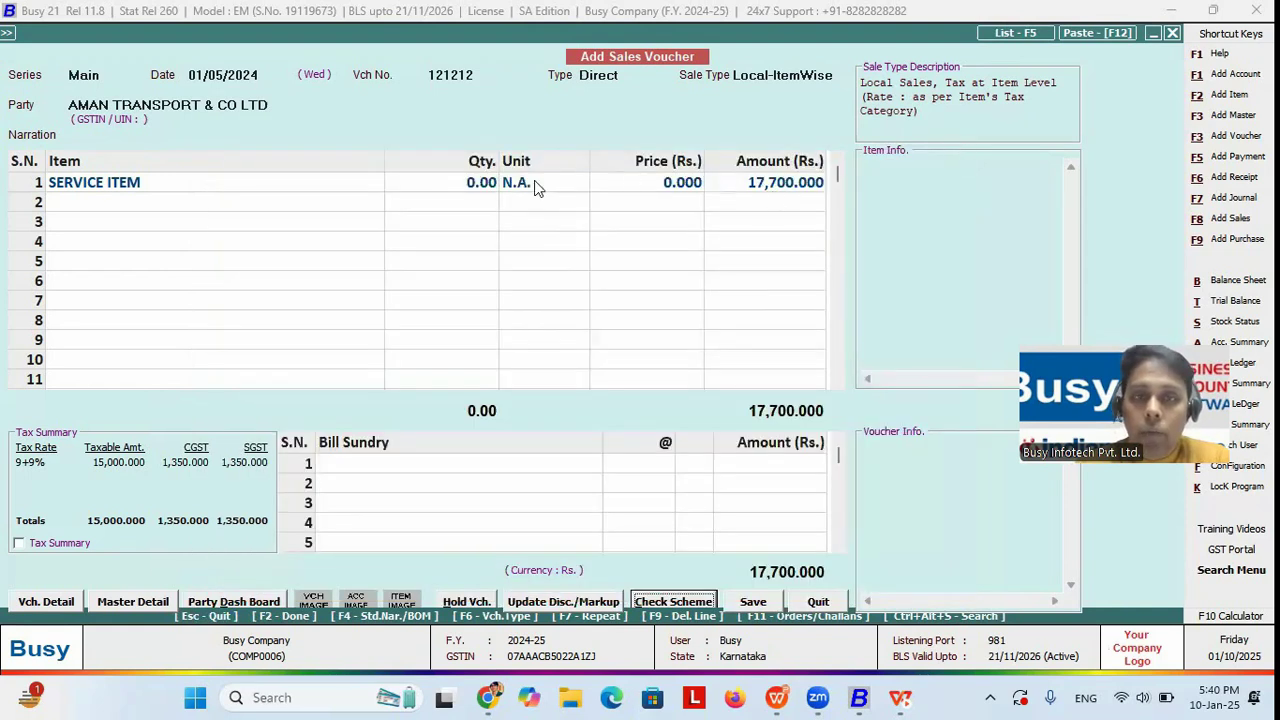
Set the service item's amount to 5000, leave the bill sundries empty and accept the amount settlement details
left_click(755, 190)
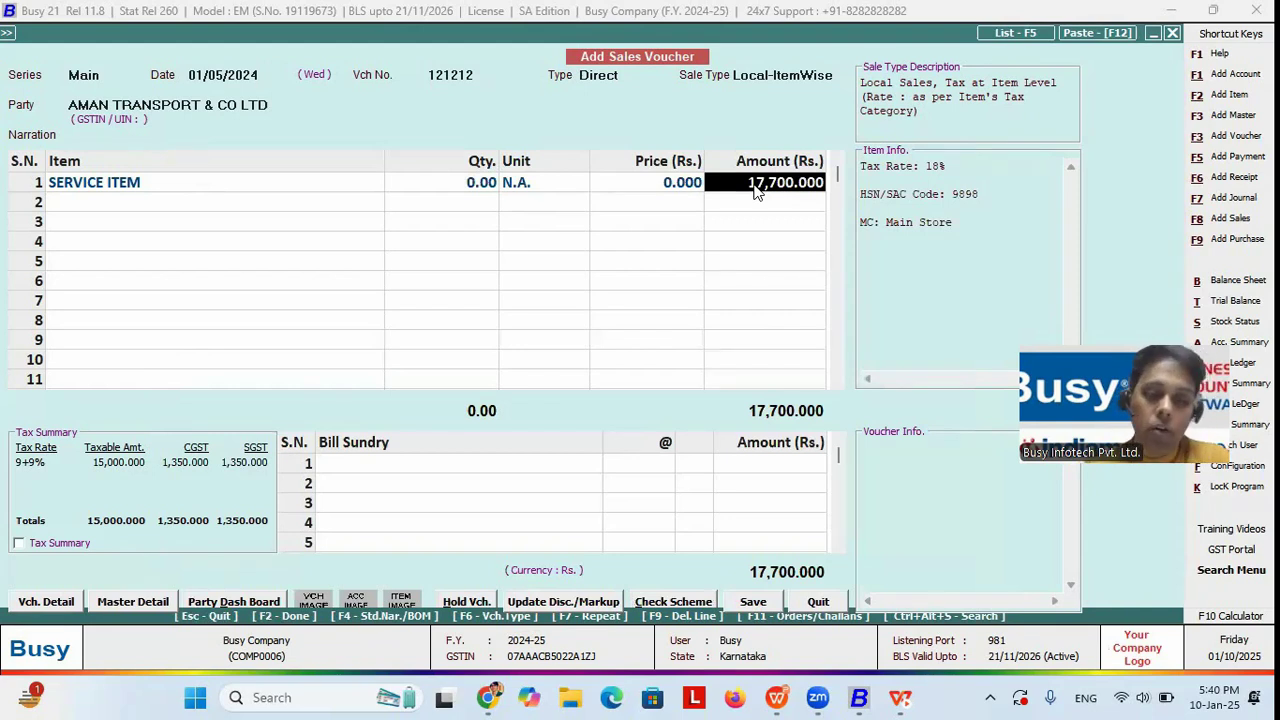
type("59000")
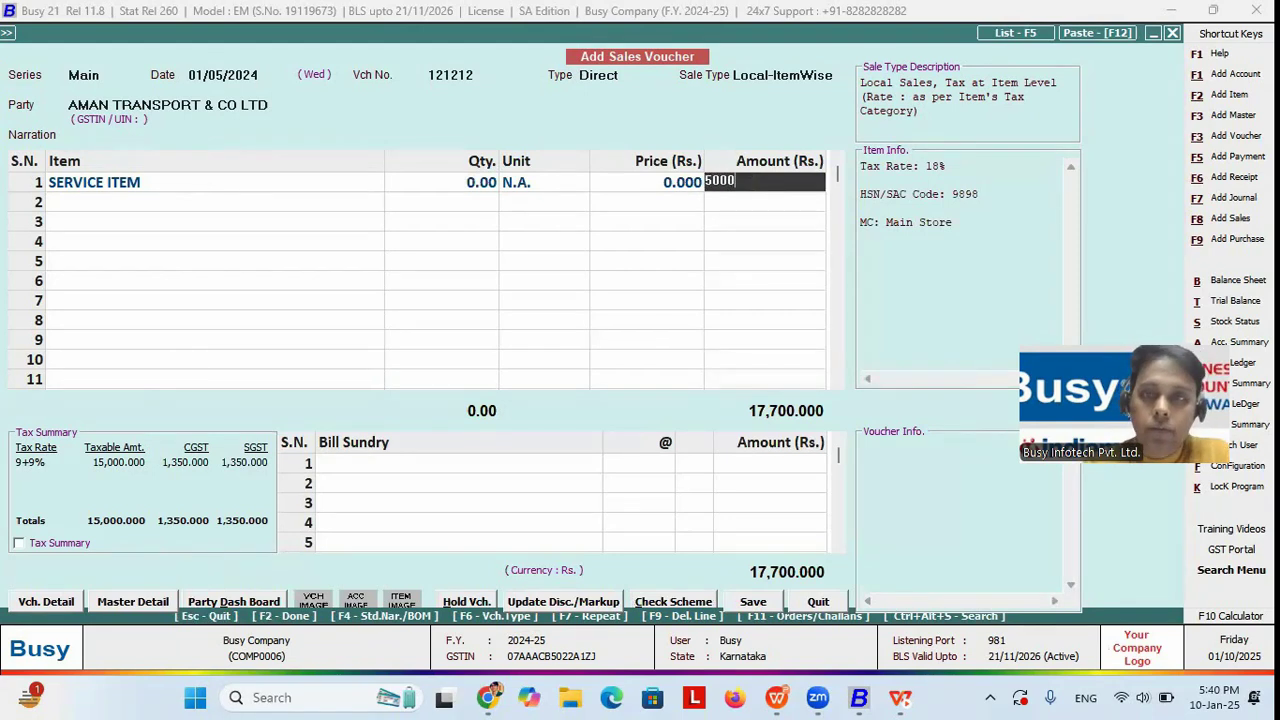
key("Return")
left_click(678, 420)
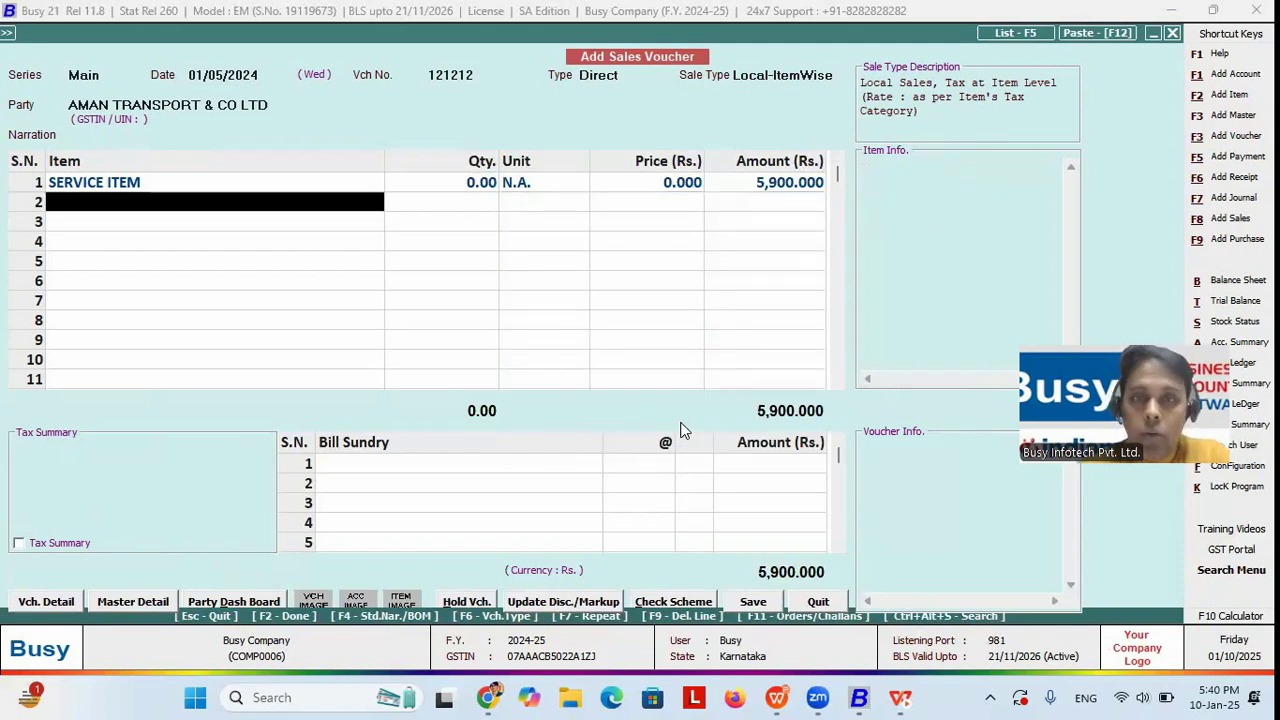
key("Return")
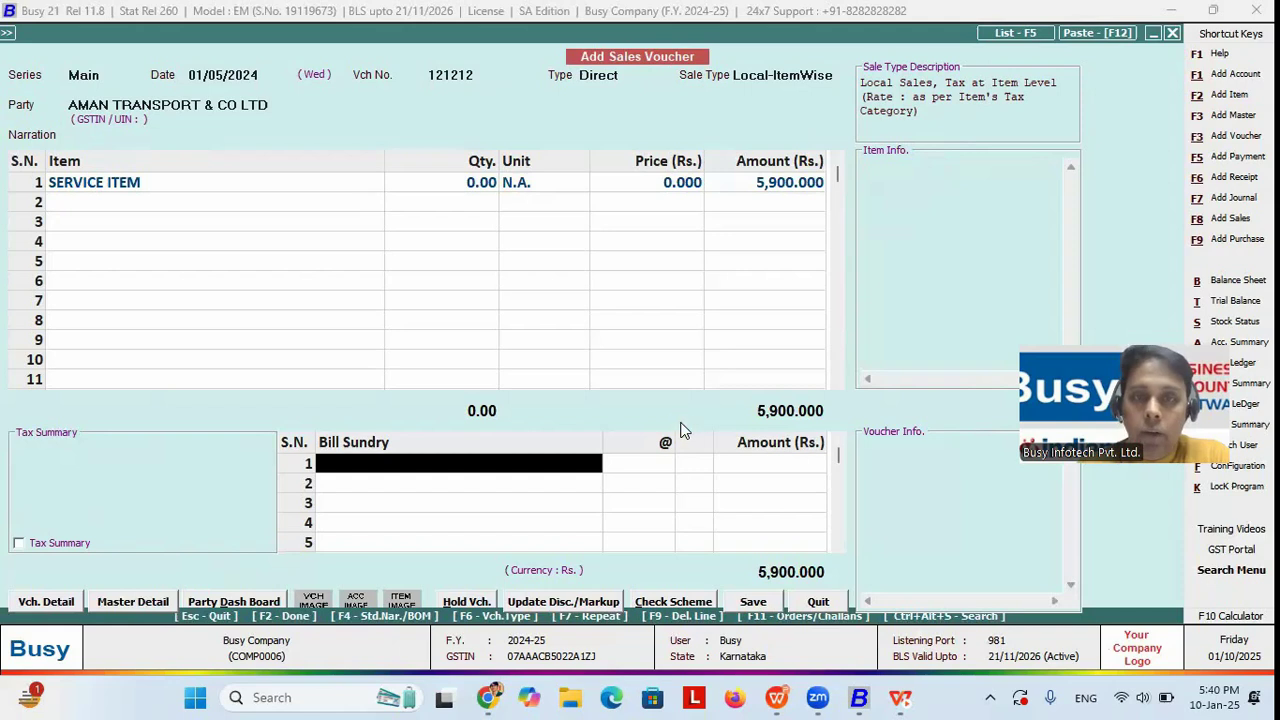
key("Return")
left_click(379, 423)
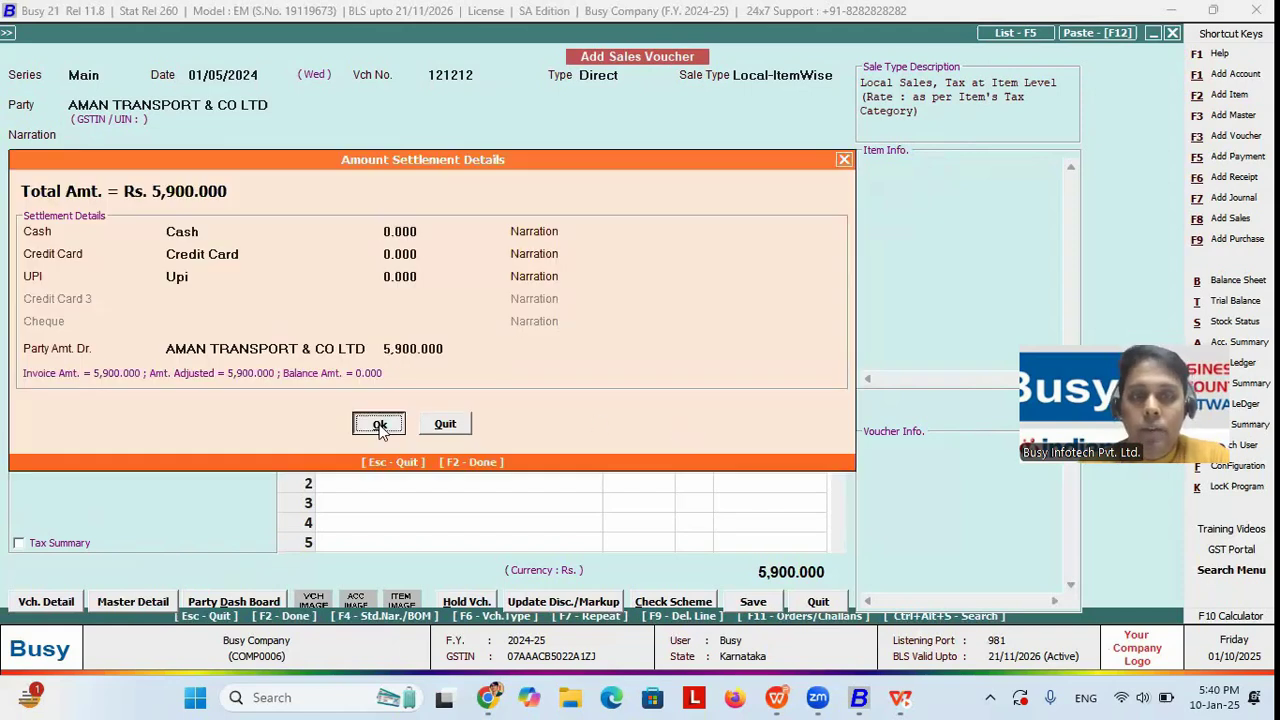
Adjust 5,900 from advance reference 1 at 18% against the sale and save the advance adjustment
key("Return")
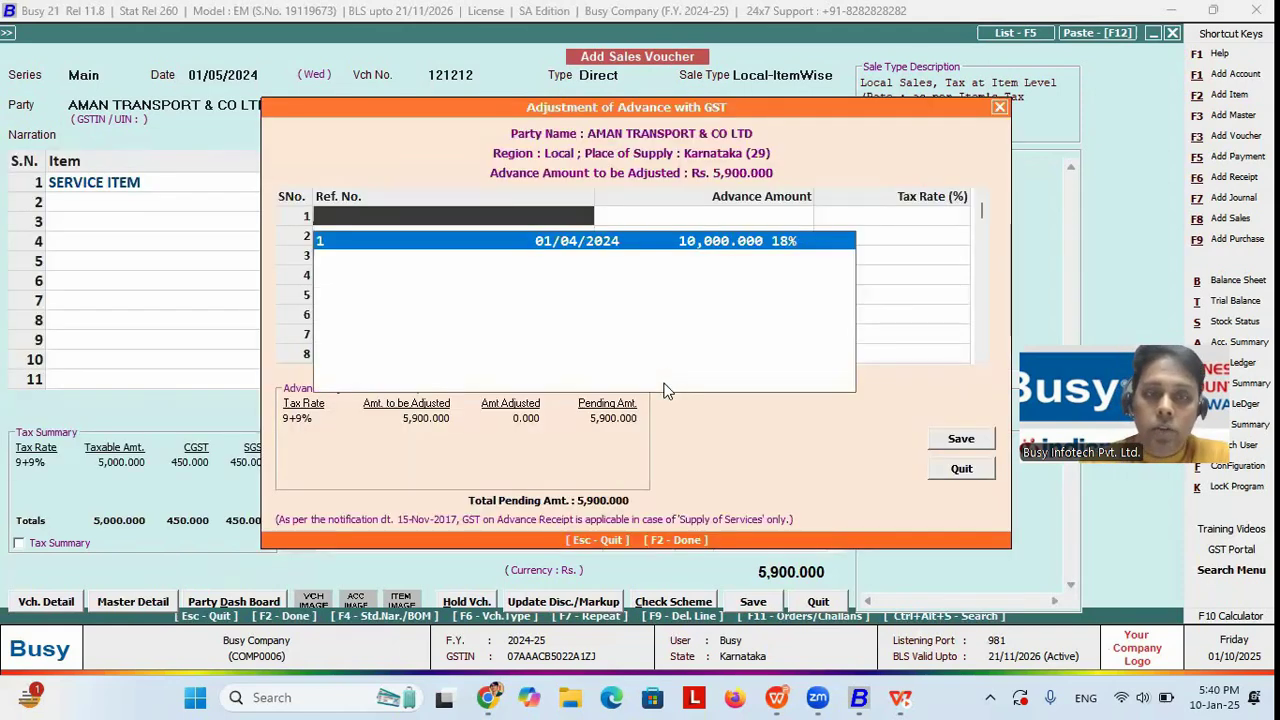
key("Return")
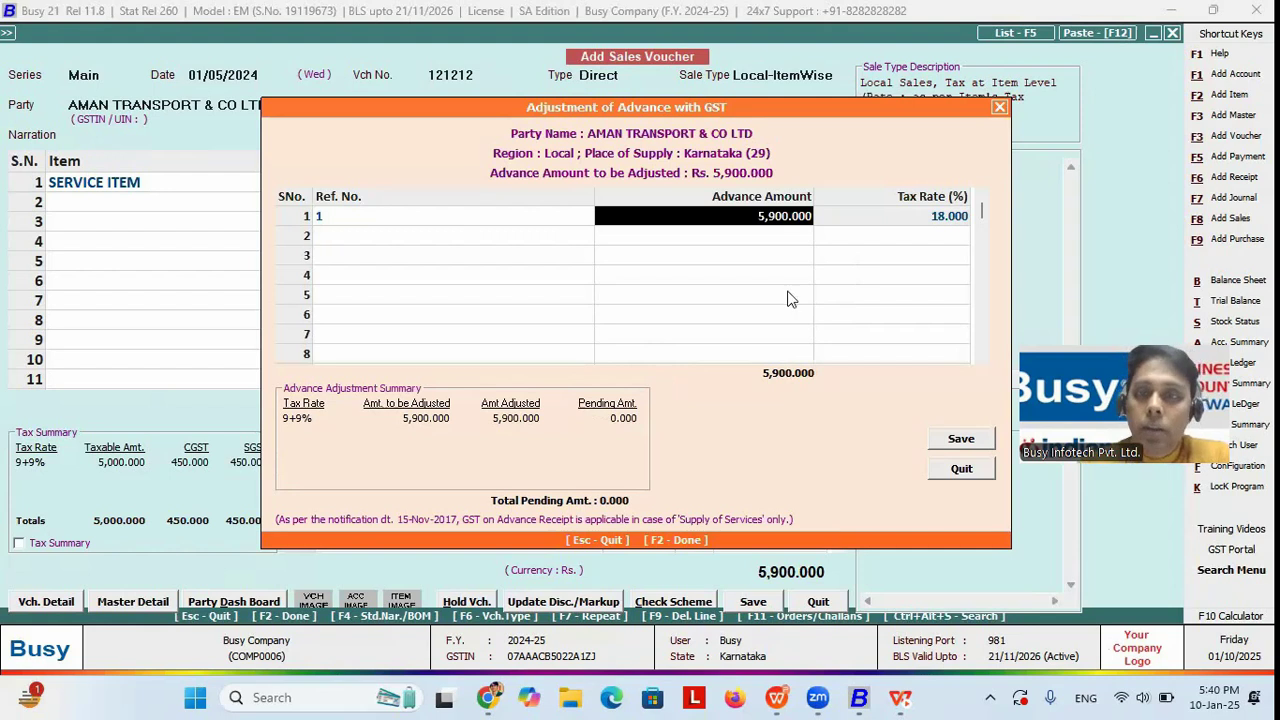
left_click(472, 216)
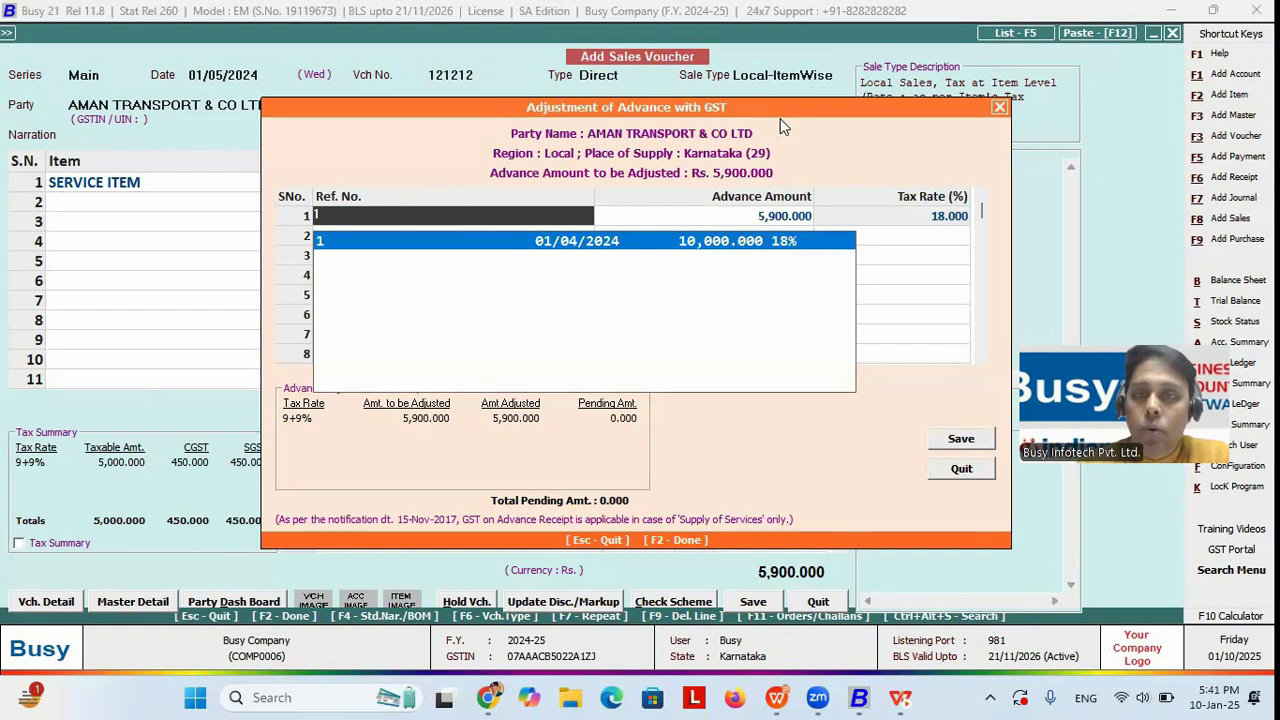
key("Return")
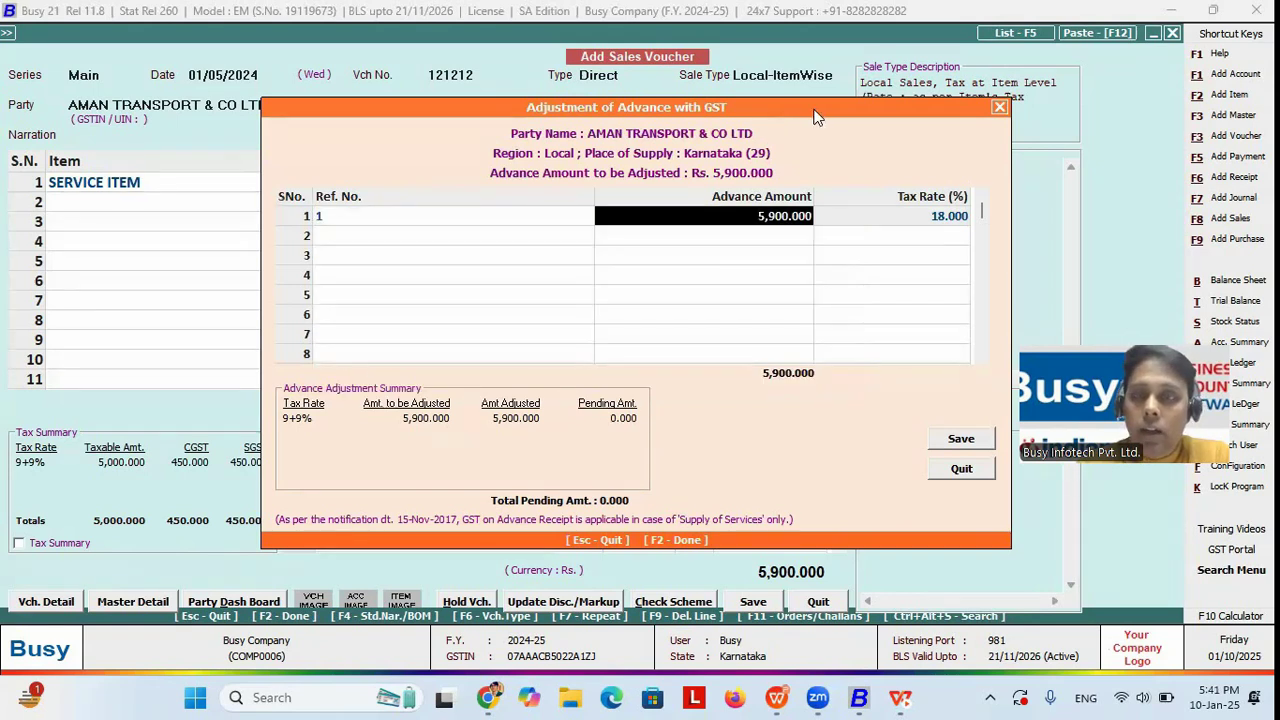
left_click_drag(815, 117, 804, 202)
left_click(961, 544)
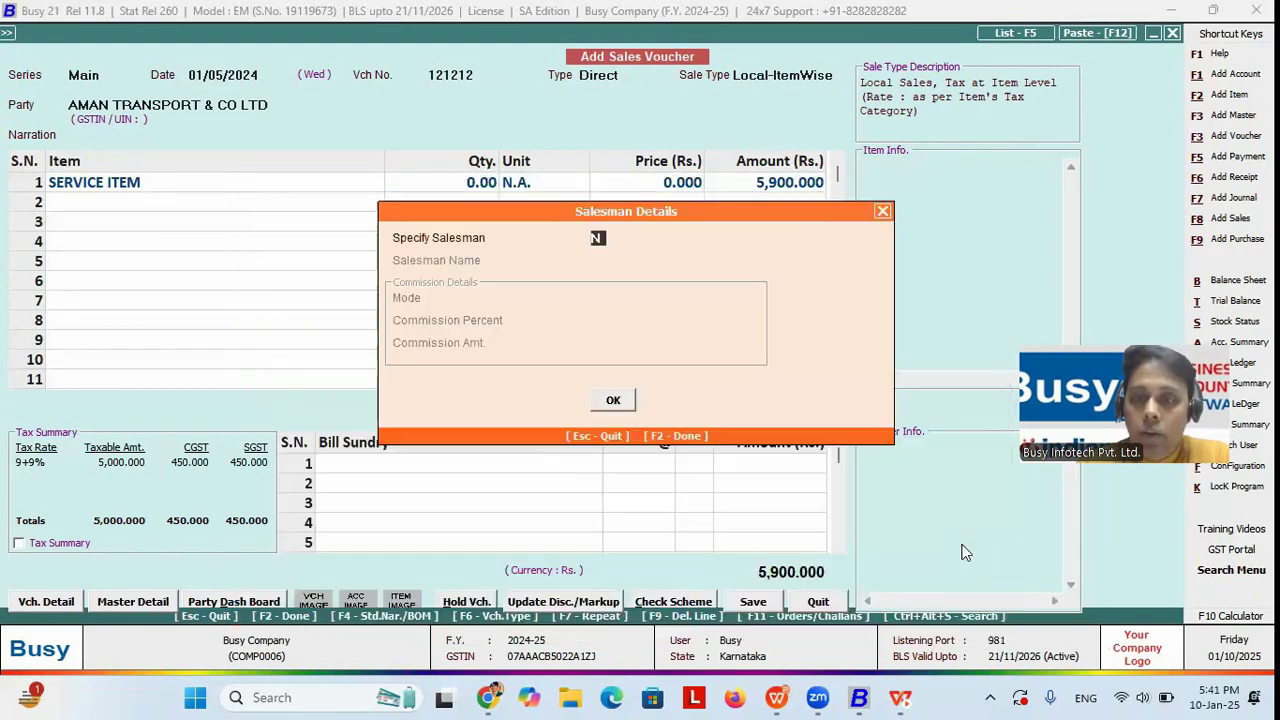
Save the sales voucher without a salesman or bill-by-bill references, using Guru Kripa Transport, decline e-mail and SMS sending, and close voucher entry
left_click(600, 403)
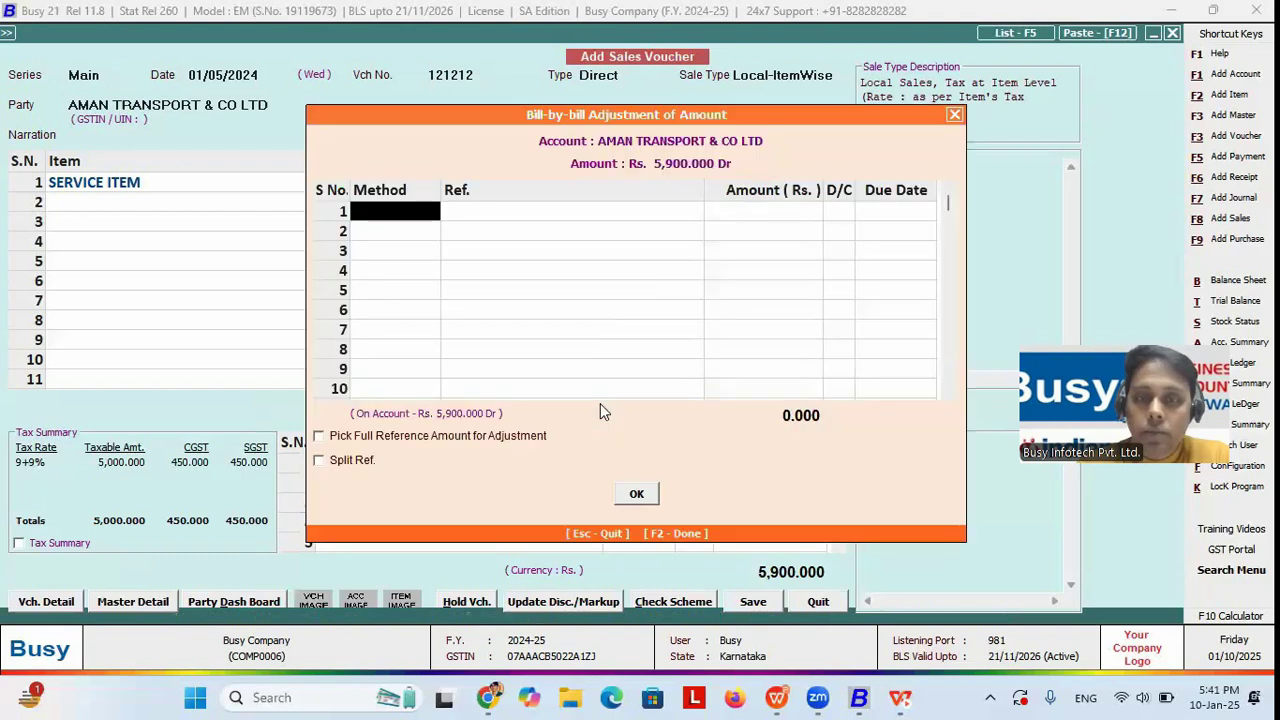
left_click(640, 492)
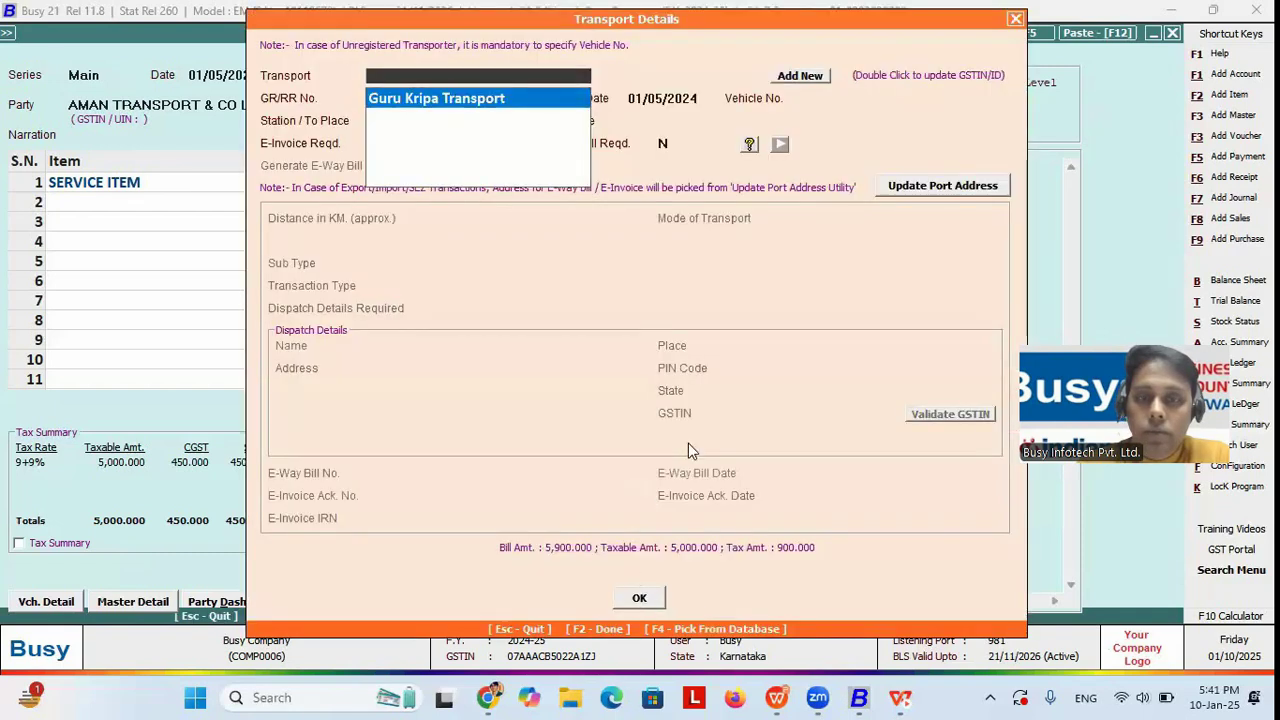
key("F2")
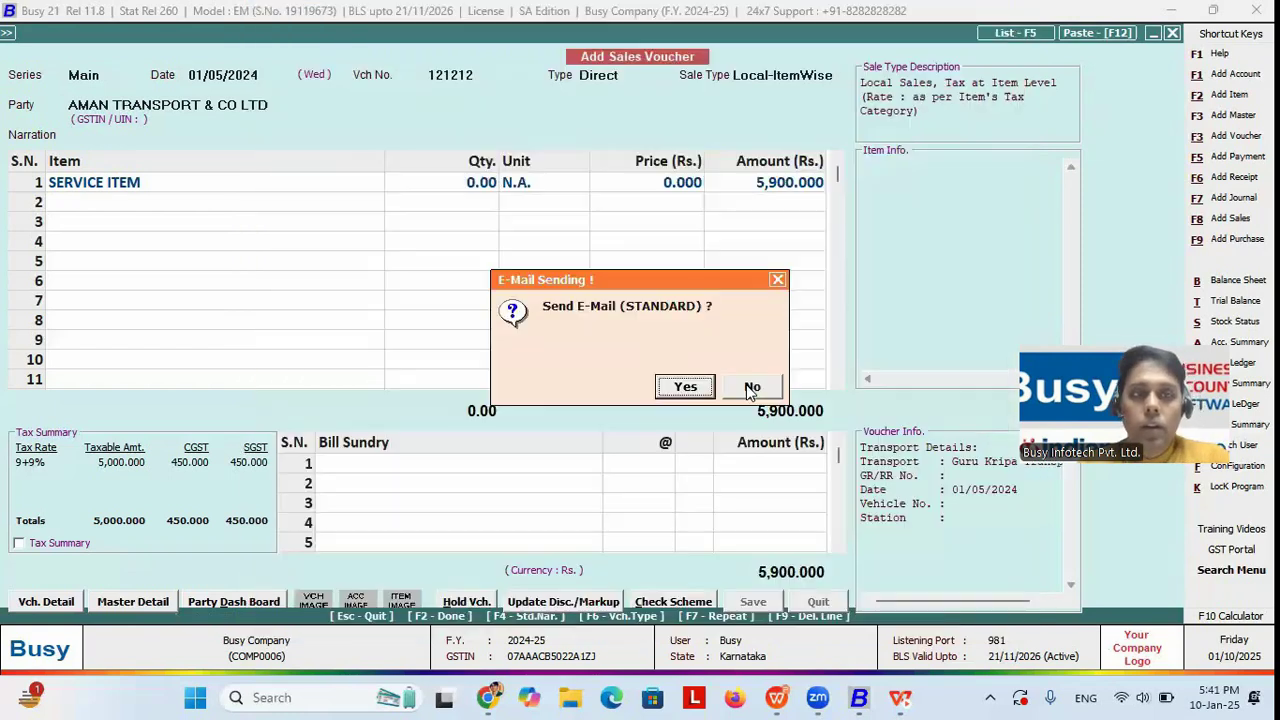
left_click(751, 389)
left_click(751, 389)
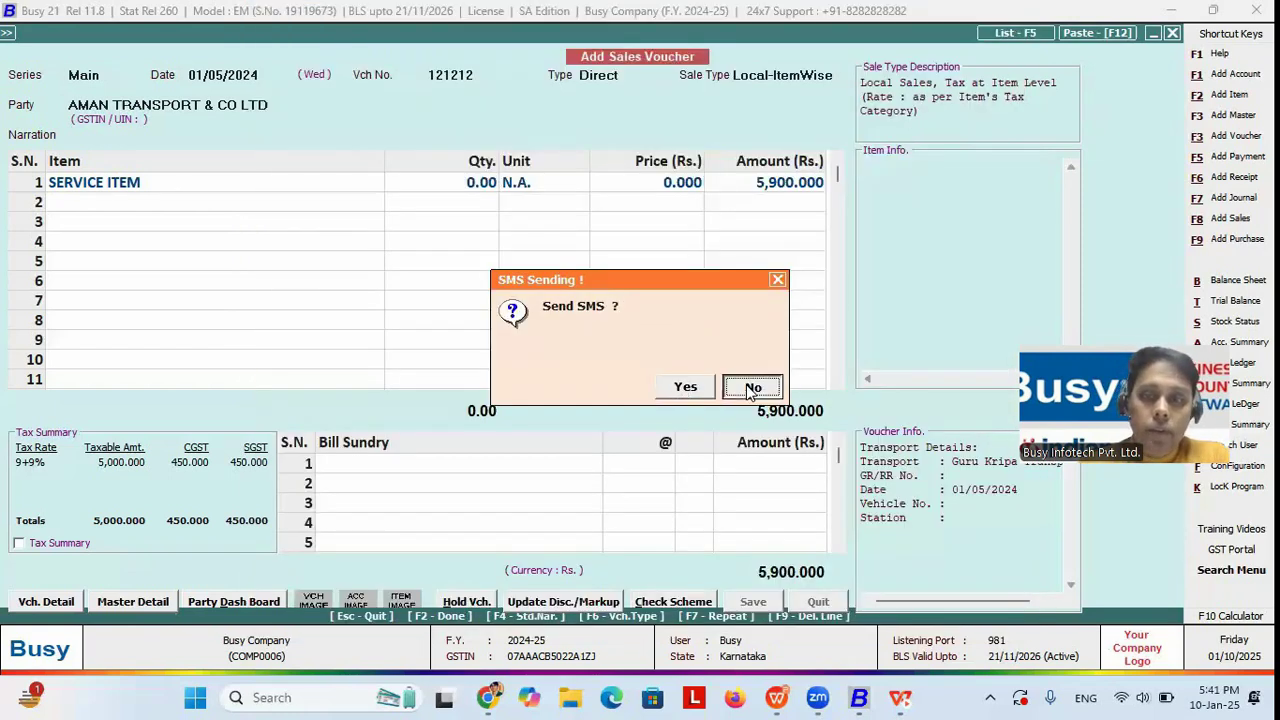
left_click(751, 389)
key("Escape")
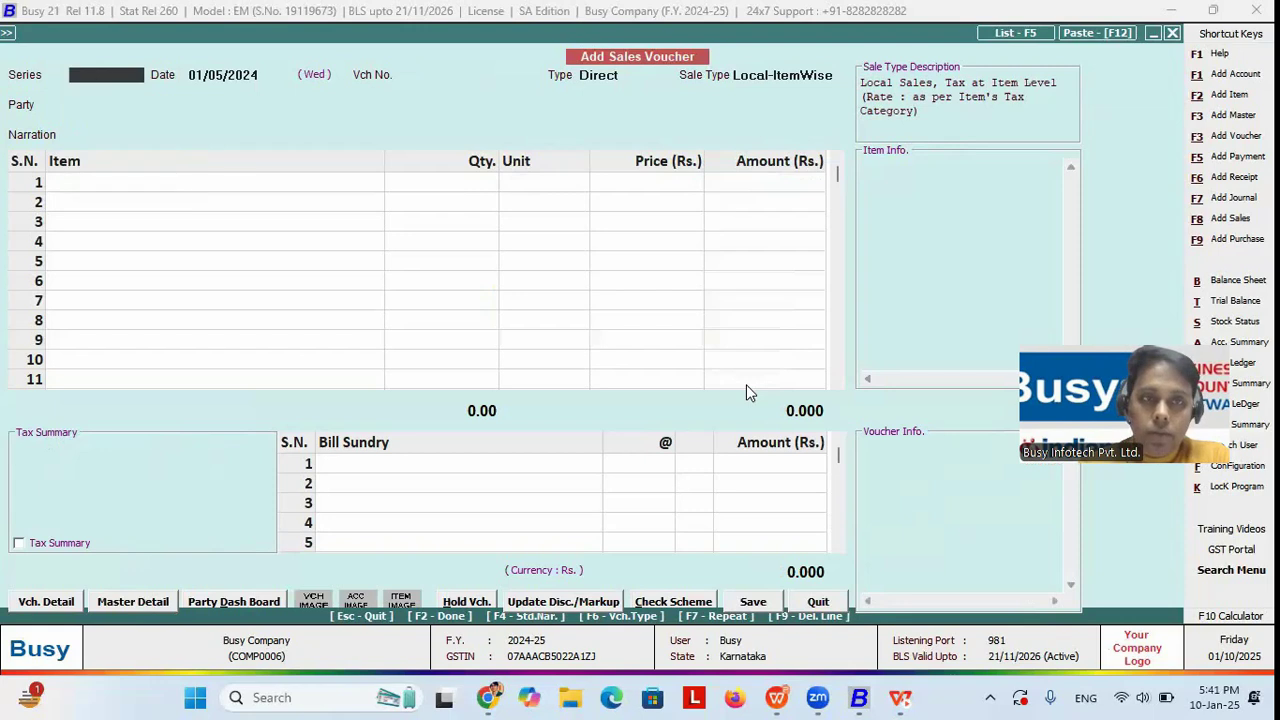
key("Escape")
key("Escape")
Open the Check/Post Tax on Advance Receipt utility among the GST miscellaneous utilities
key("p")
key("p")
key("c")
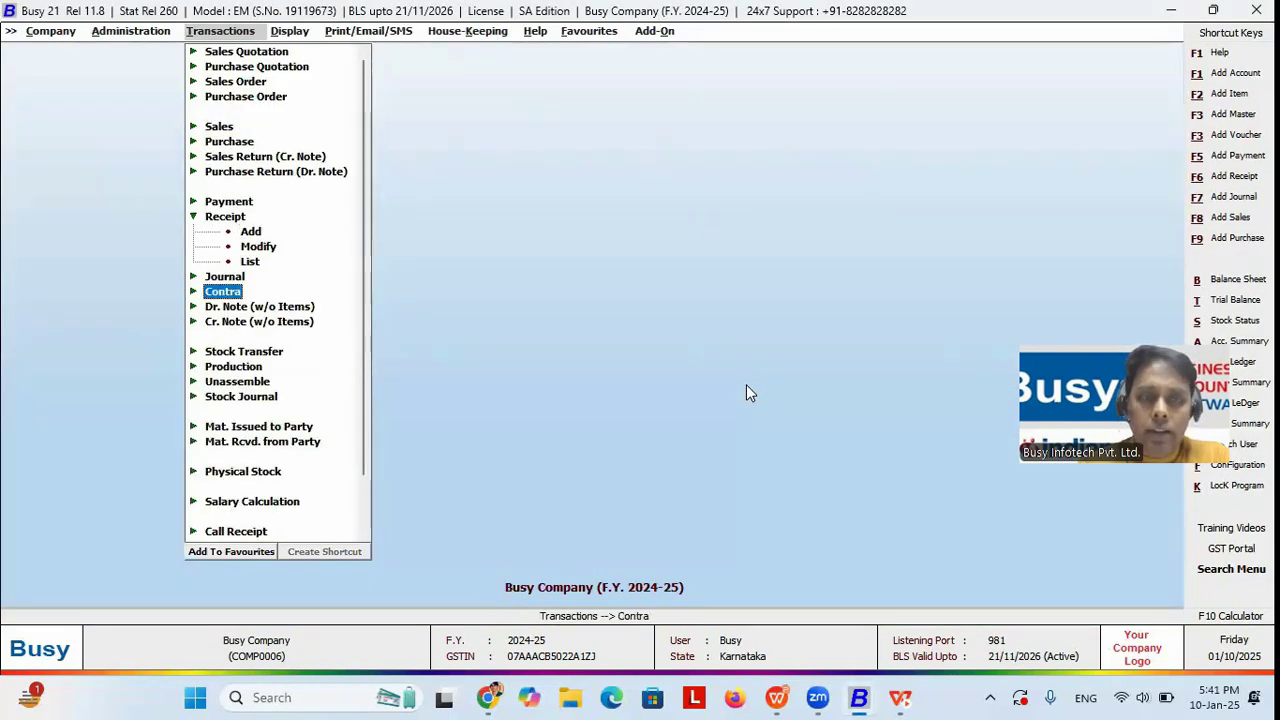
key("Down")
key("End")
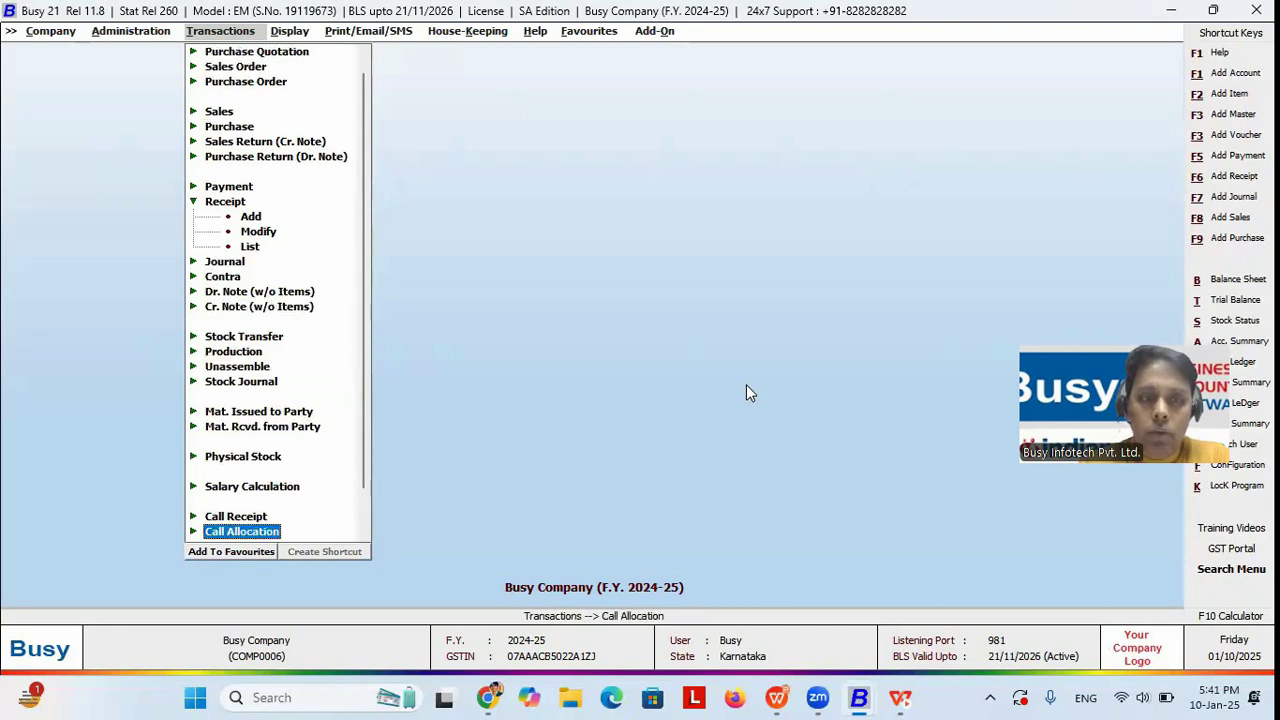
key("Down")
key("Down")
key("Down")
key("Up")
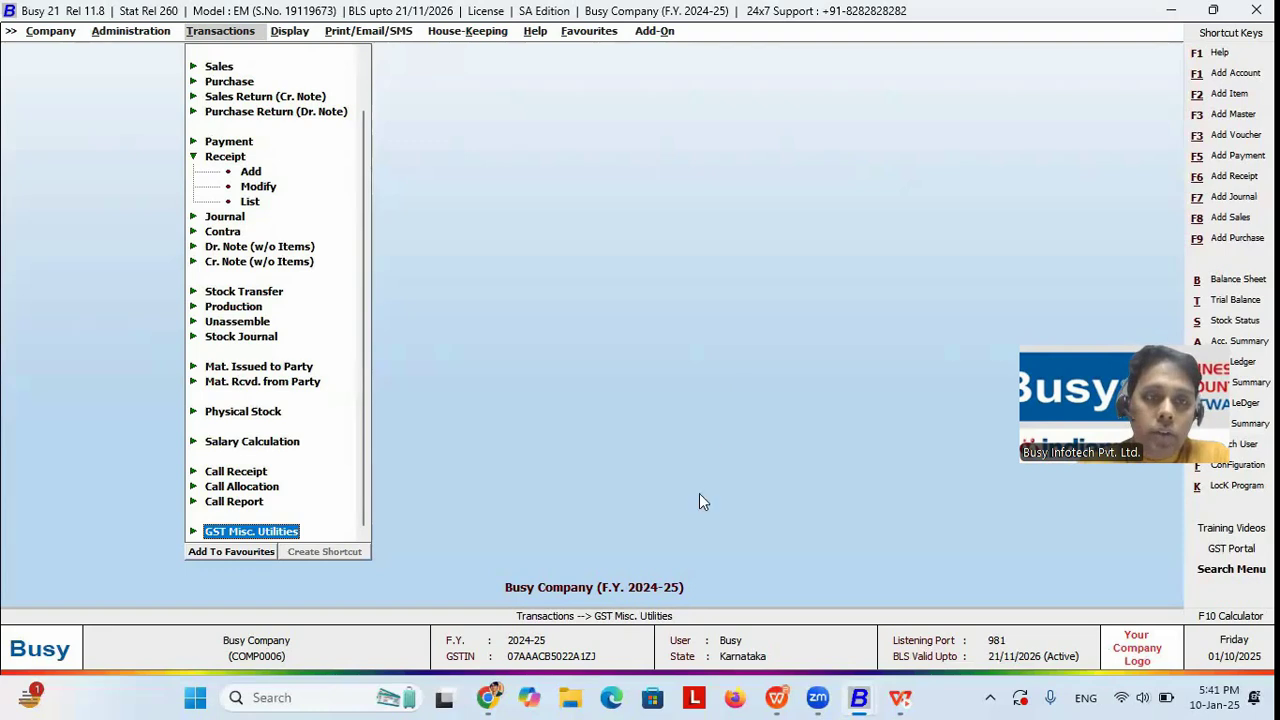
left_click(278, 534)
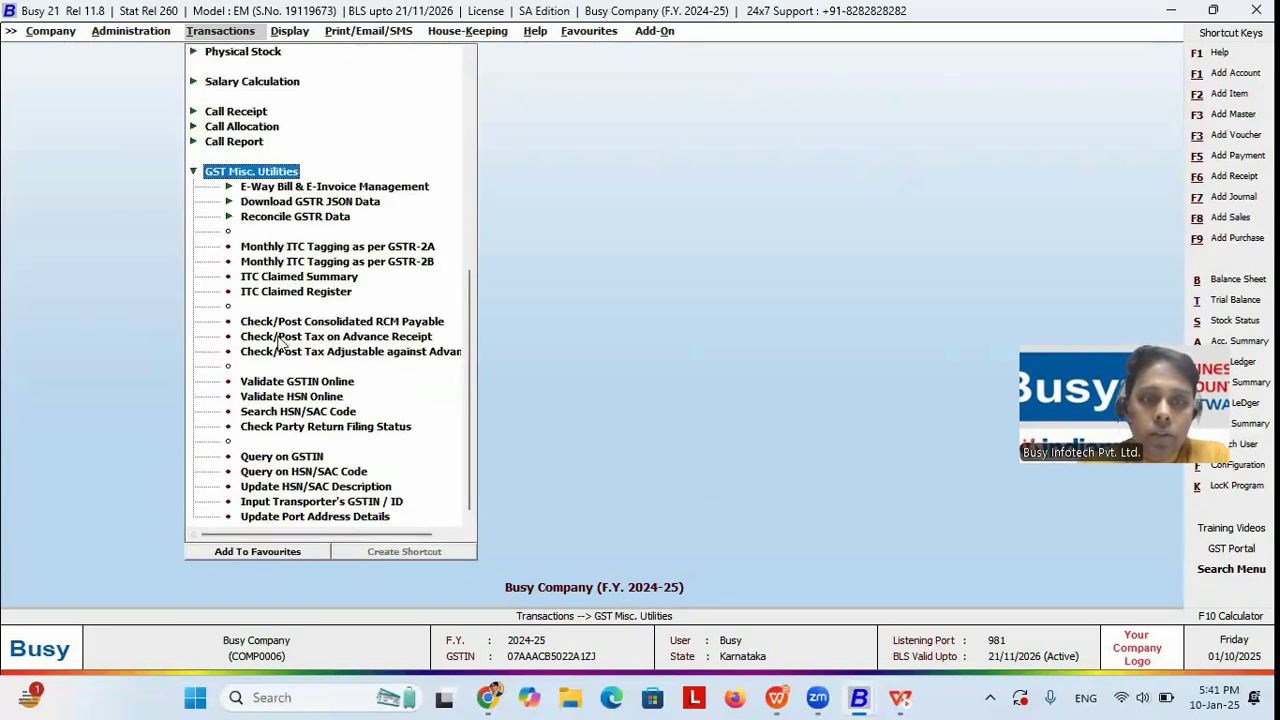
double_click(369, 340)
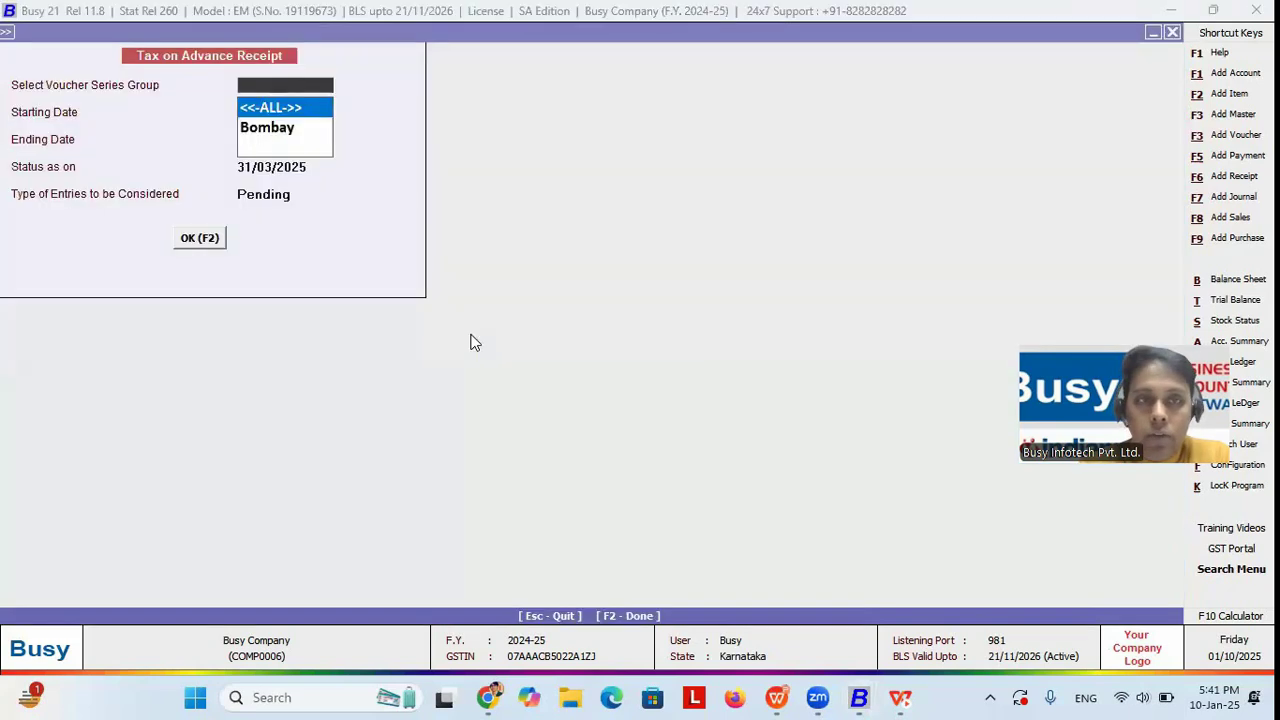
Generate the advance receipt tax report for all voucher series from 01/04/2024 to 31/03/2025, status as on 31/03/2025, considering Pending entries
key("Return")
key("Return")
key("Return")
key("Return")
key("Return")
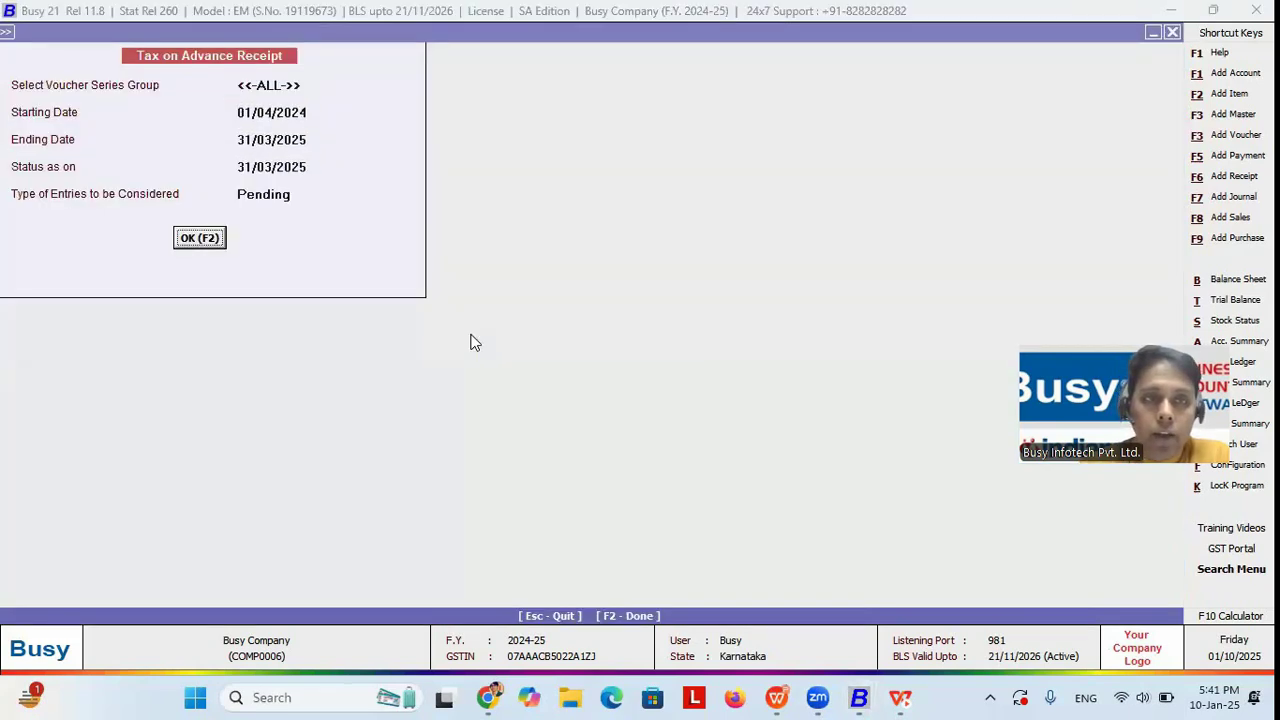
key("Up")
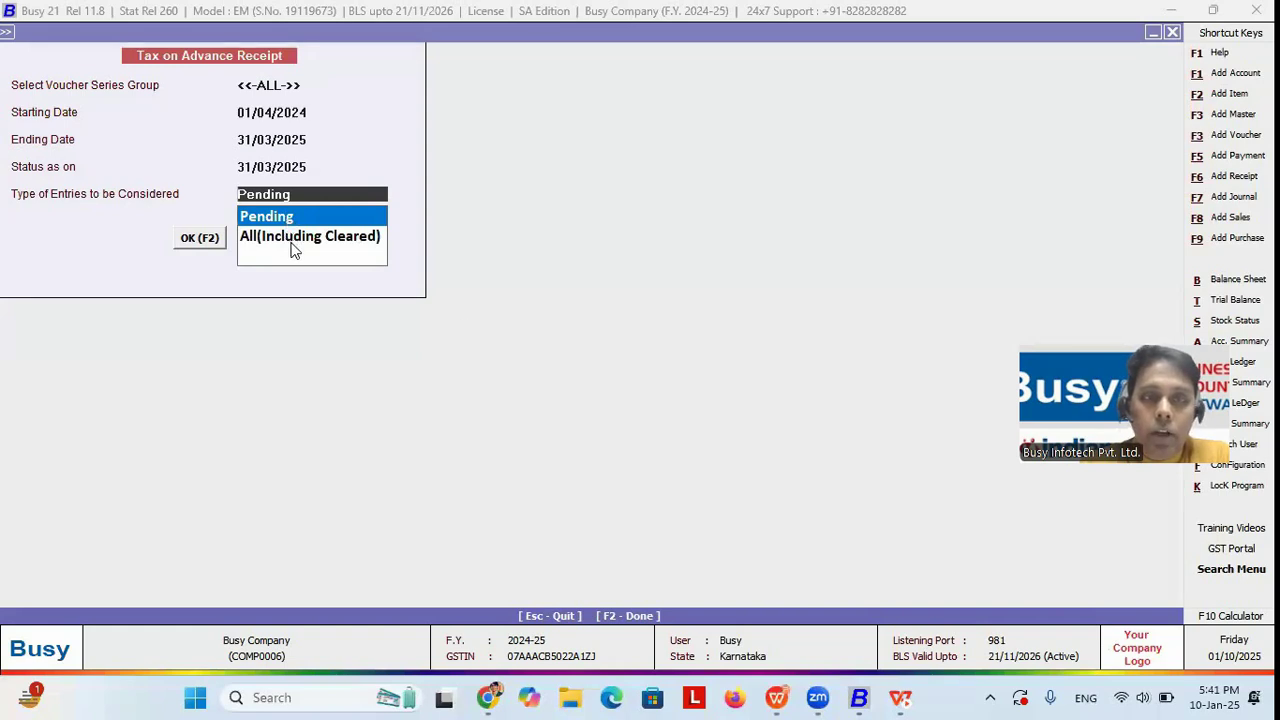
key("Down")
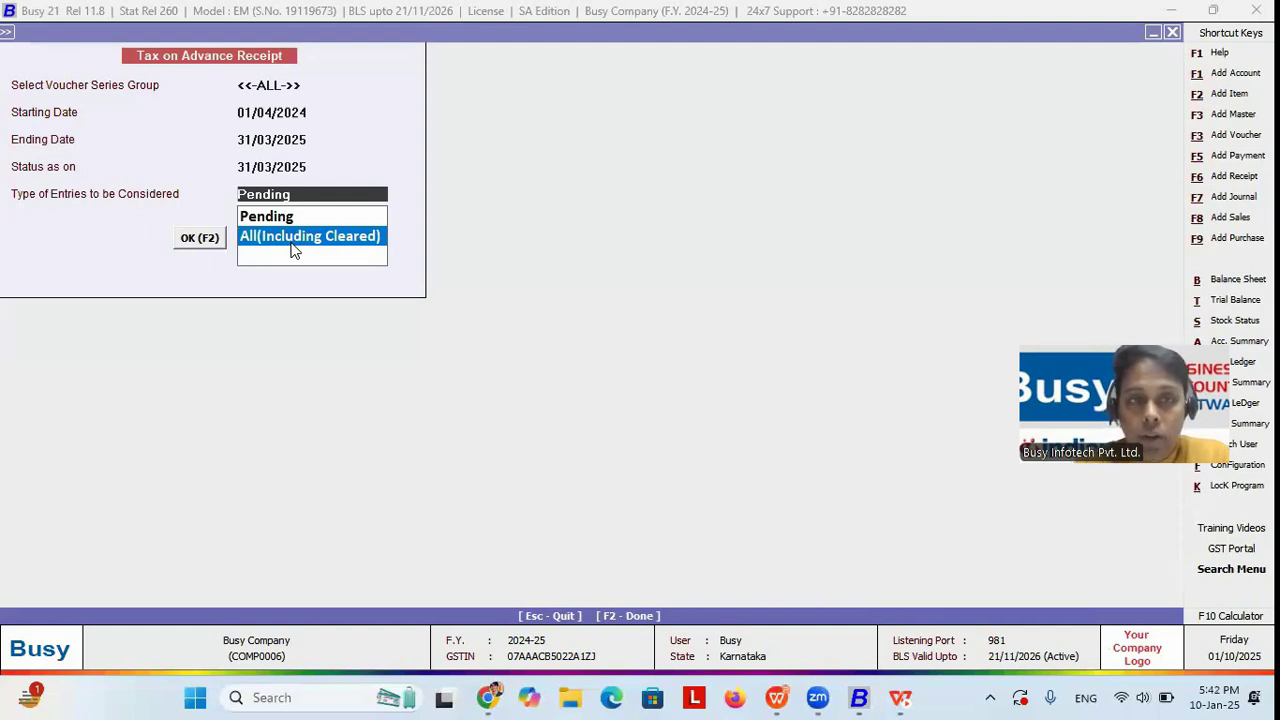
key("Return")
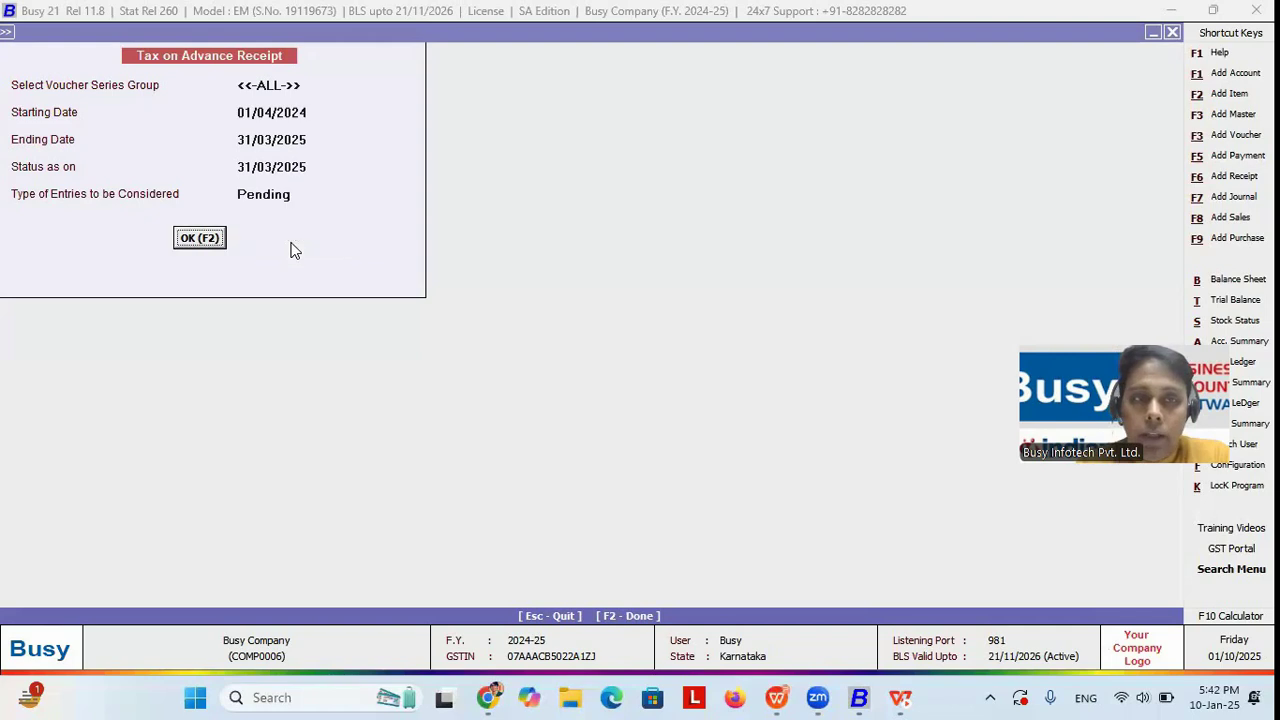
key("Return")
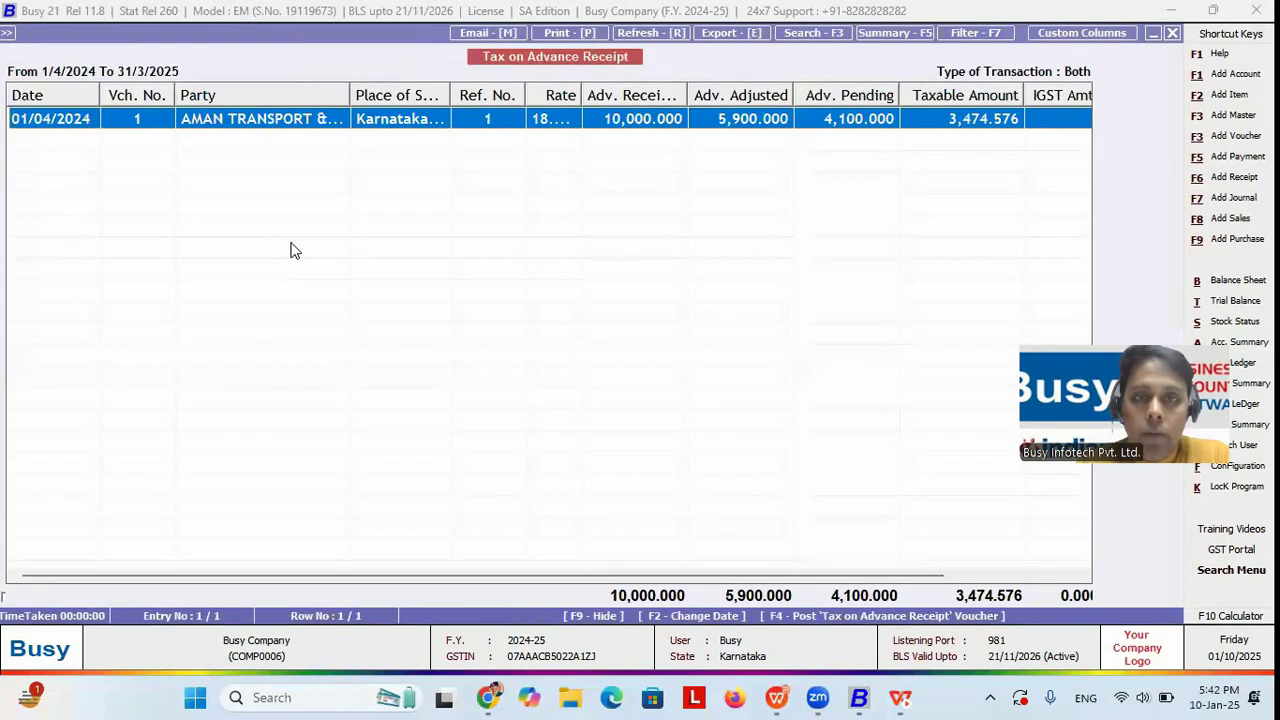
Generate the Tax on Advance Receipt voucher in the Main journal series dated 31/03/2025, keeping the default GST output and adjustable accounts
key("F4")
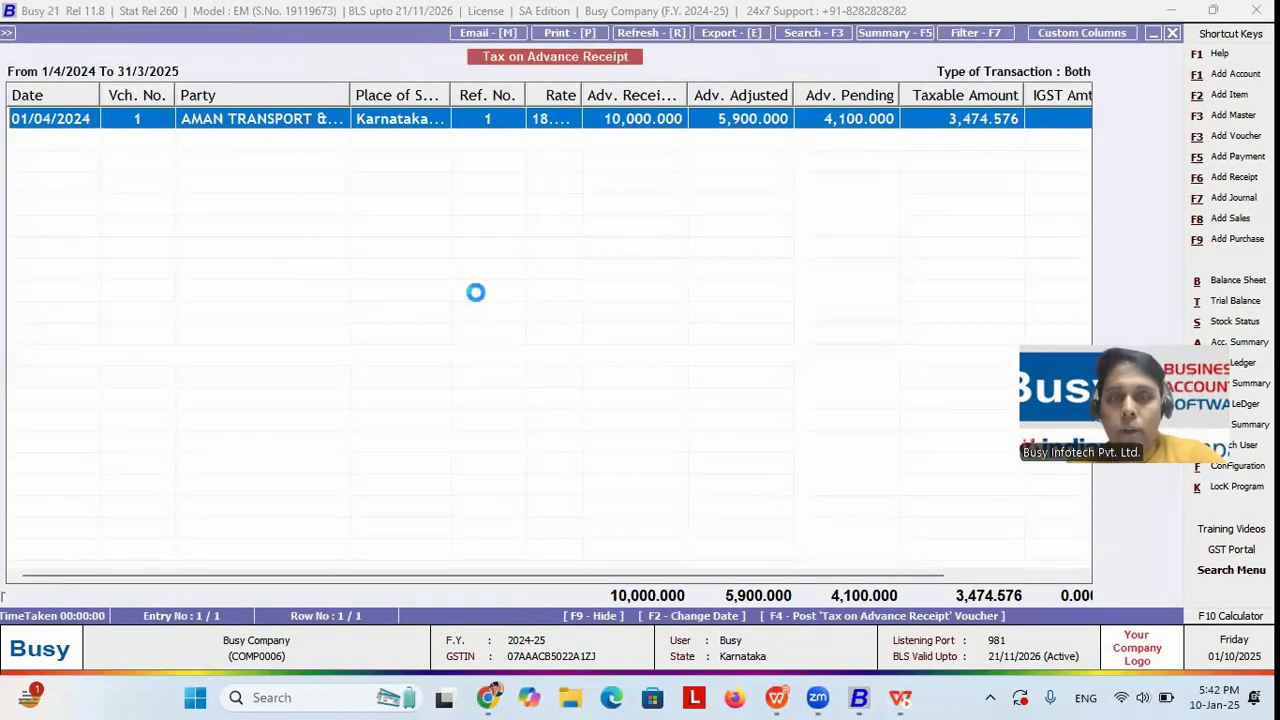
key("Down")
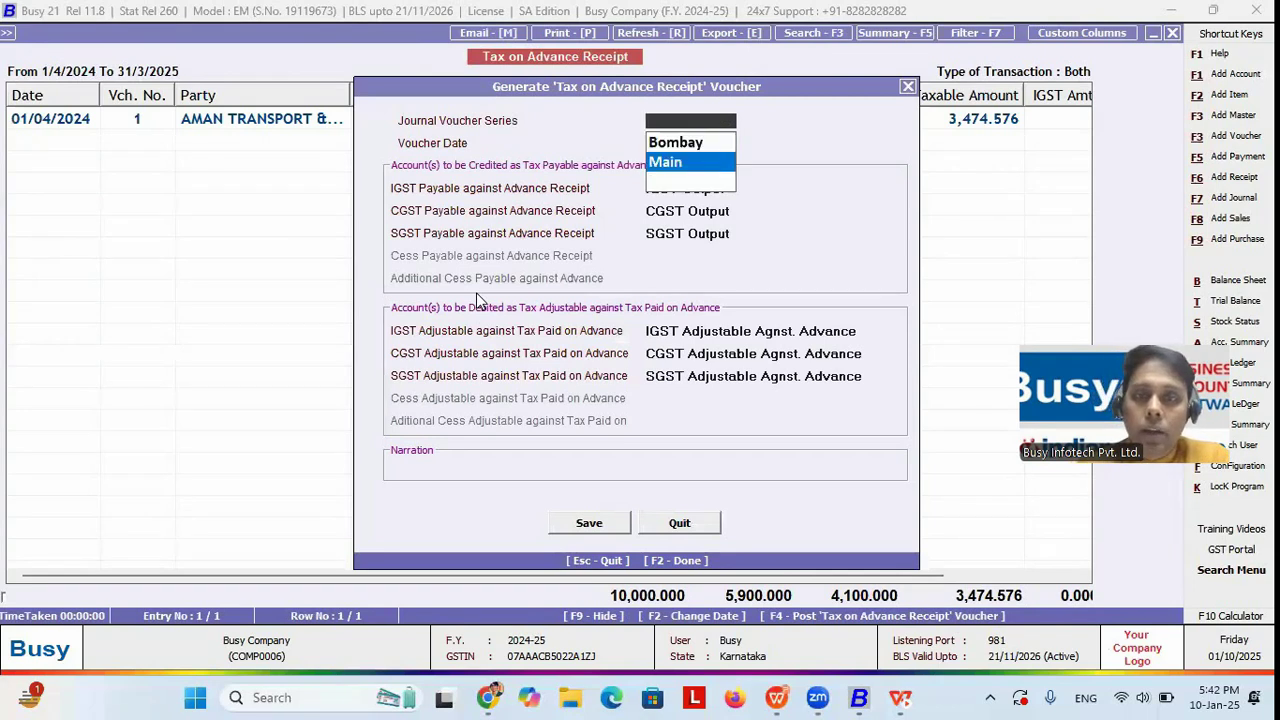
key("Return")
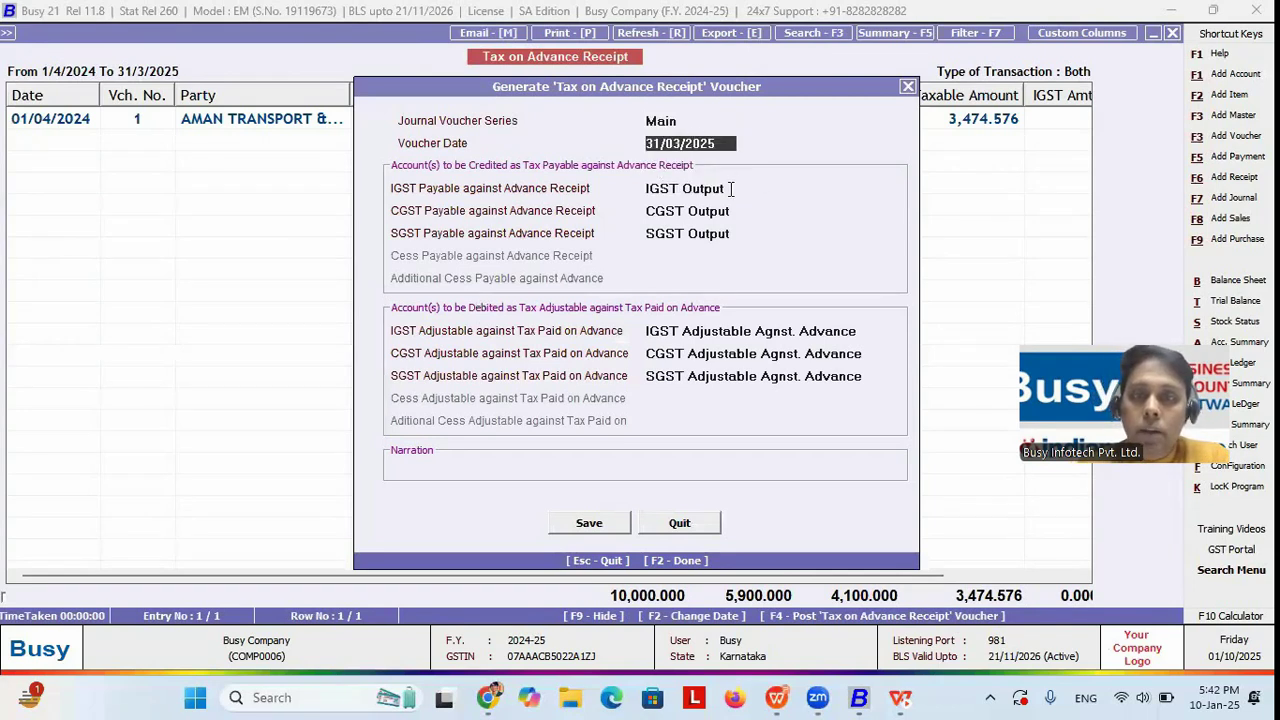
left_click(733, 187)
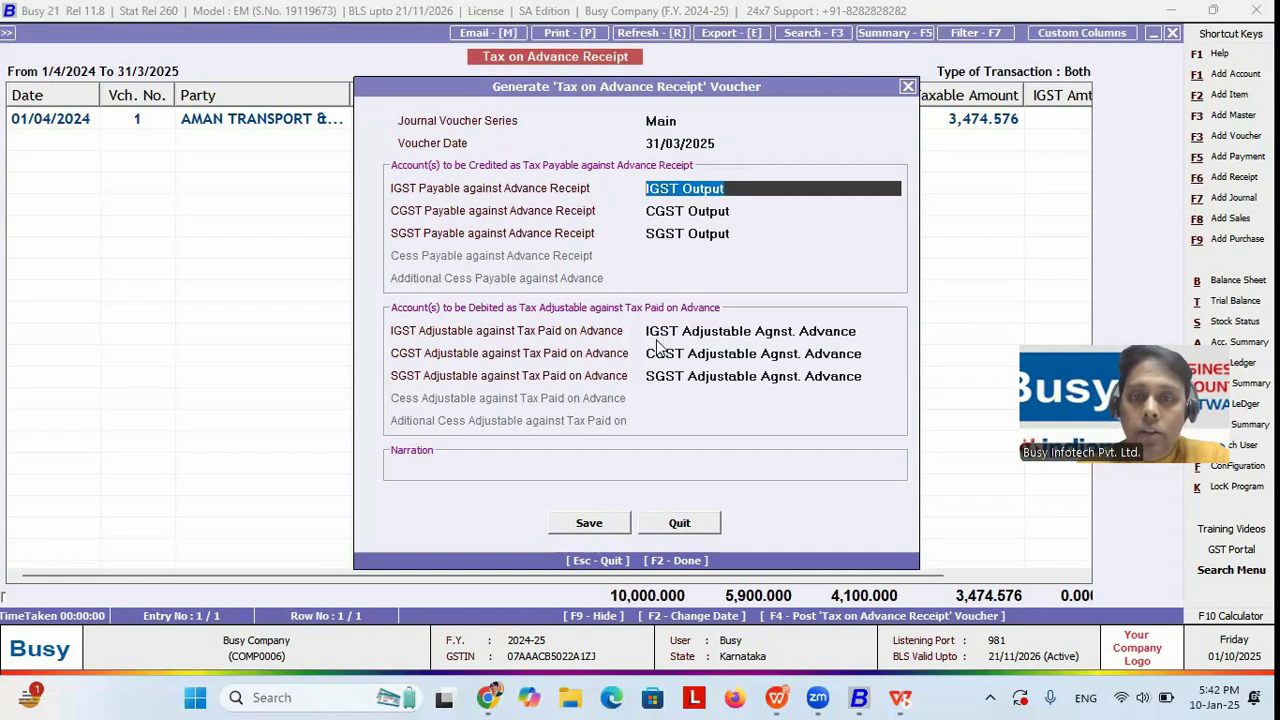
left_click_drag(647, 335, 862, 359)
left_click(590, 522)
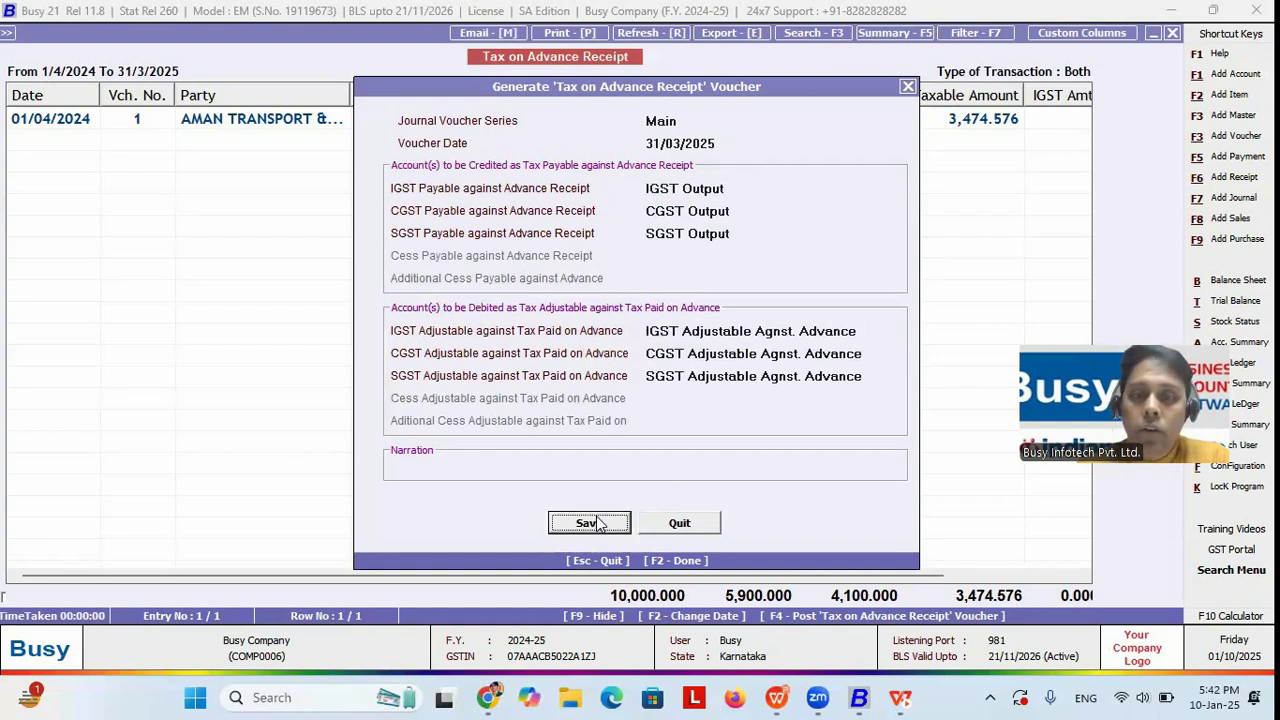
left_click(686, 388)
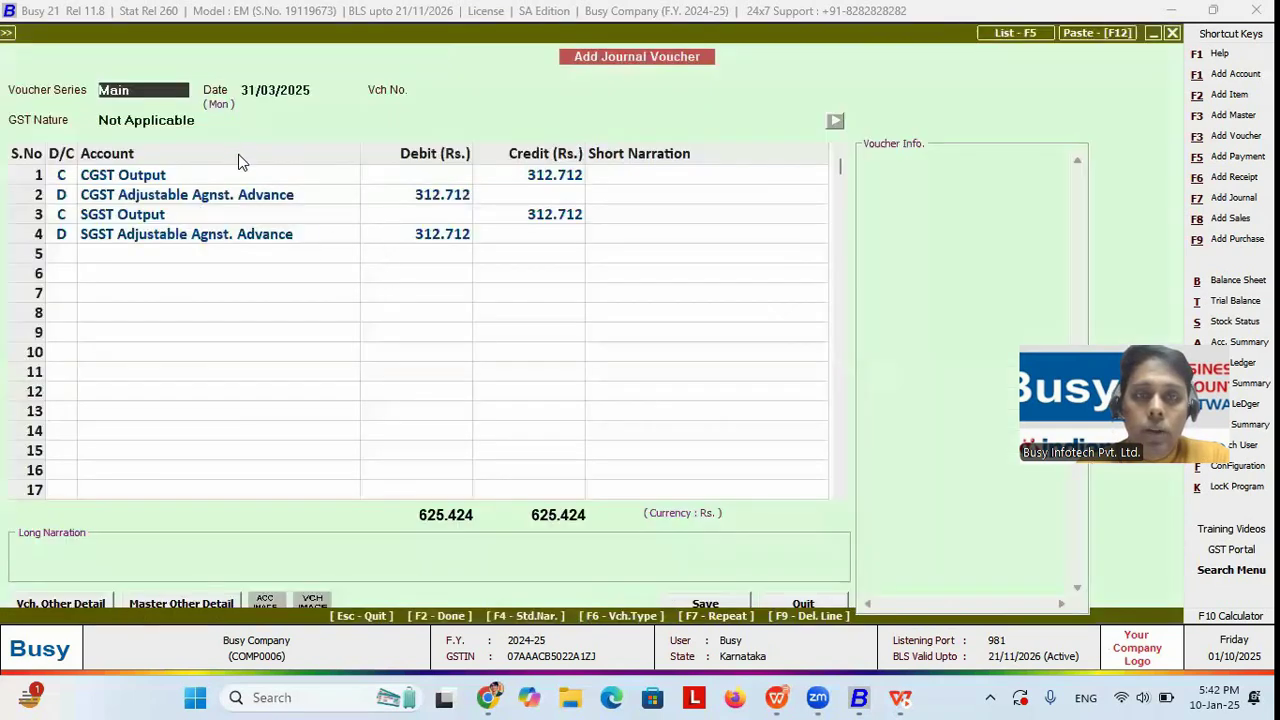
Keep the generated journal voucher's date and entries, use voucher number 7, and save it
key("Return")
key("Return")
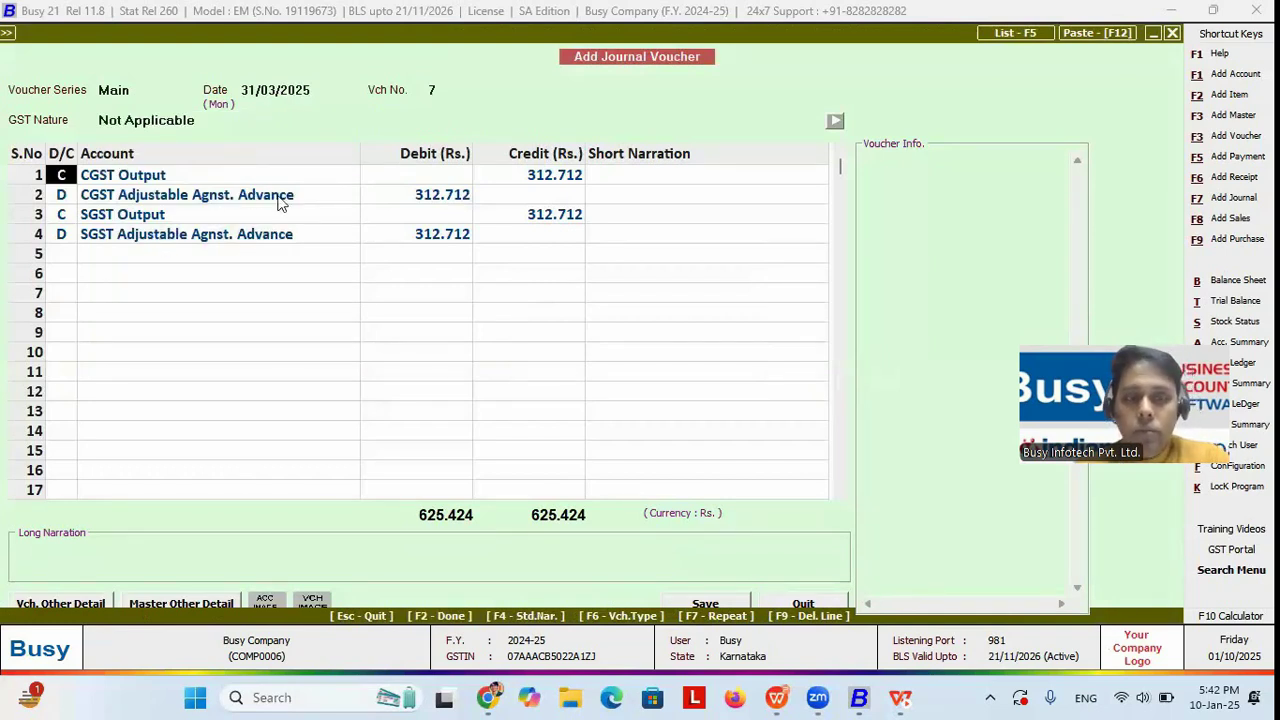
key("F2")
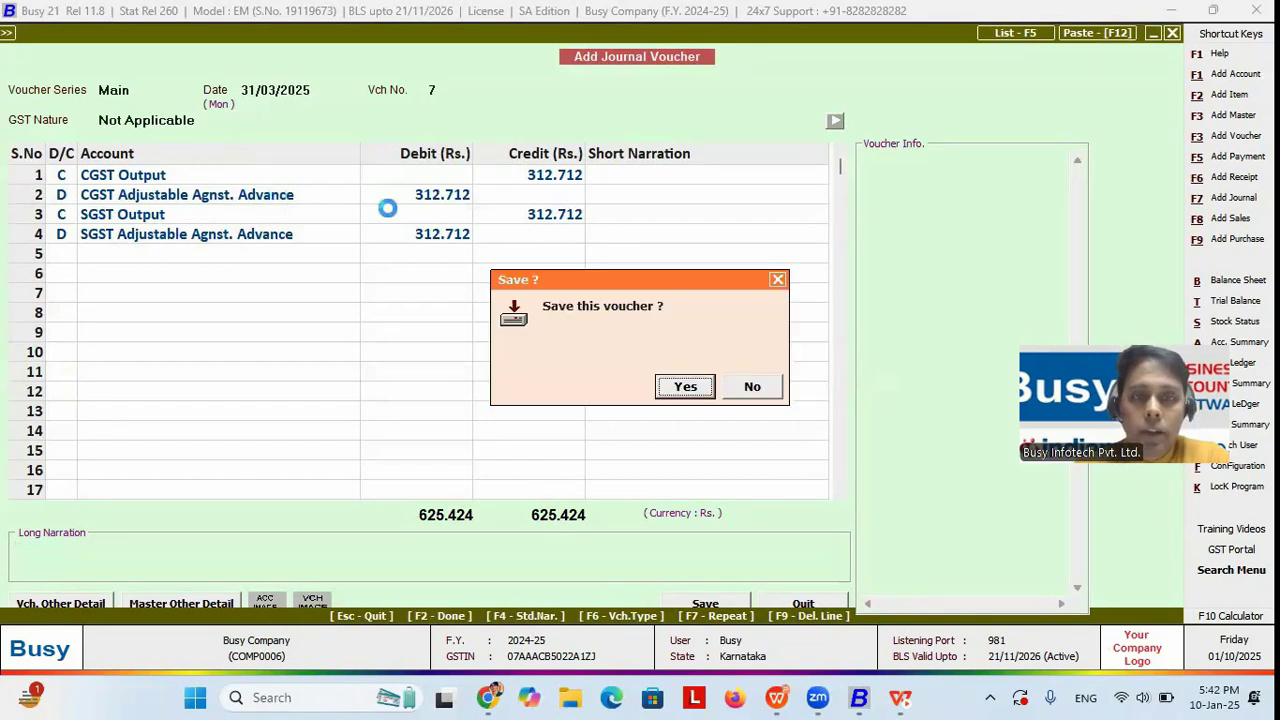
left_click(688, 385)
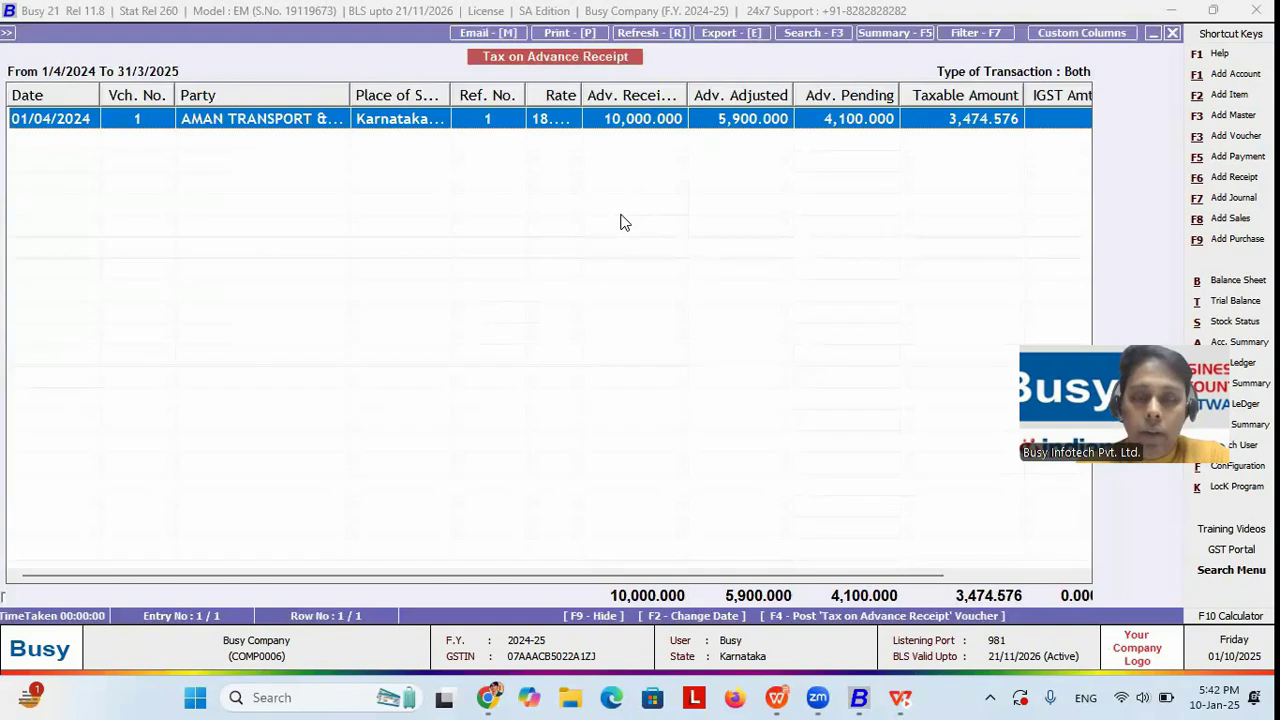
Close the tax on advance receipt report and start adding a new payment voucher
key("Escape")
key("Escape")
key("Up")
key("Up")
key("Up")
key("Up")
key("Up")
key("Up")
key("Up")
key("Up")
key("Up")
key("Up")
key("Up")
key("Up")
key("Up")
key("Up")
key("Up")
key("Up")
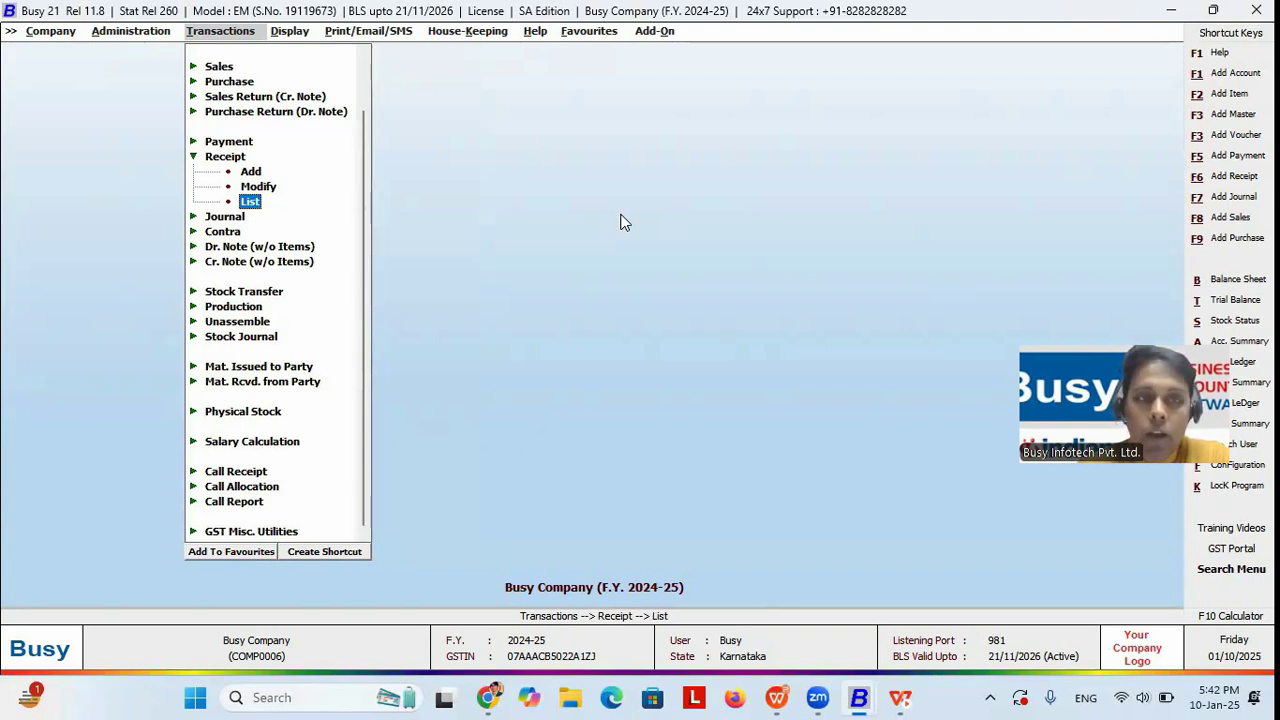
key("Up")
key("Up")
key("Up")
key("Up")
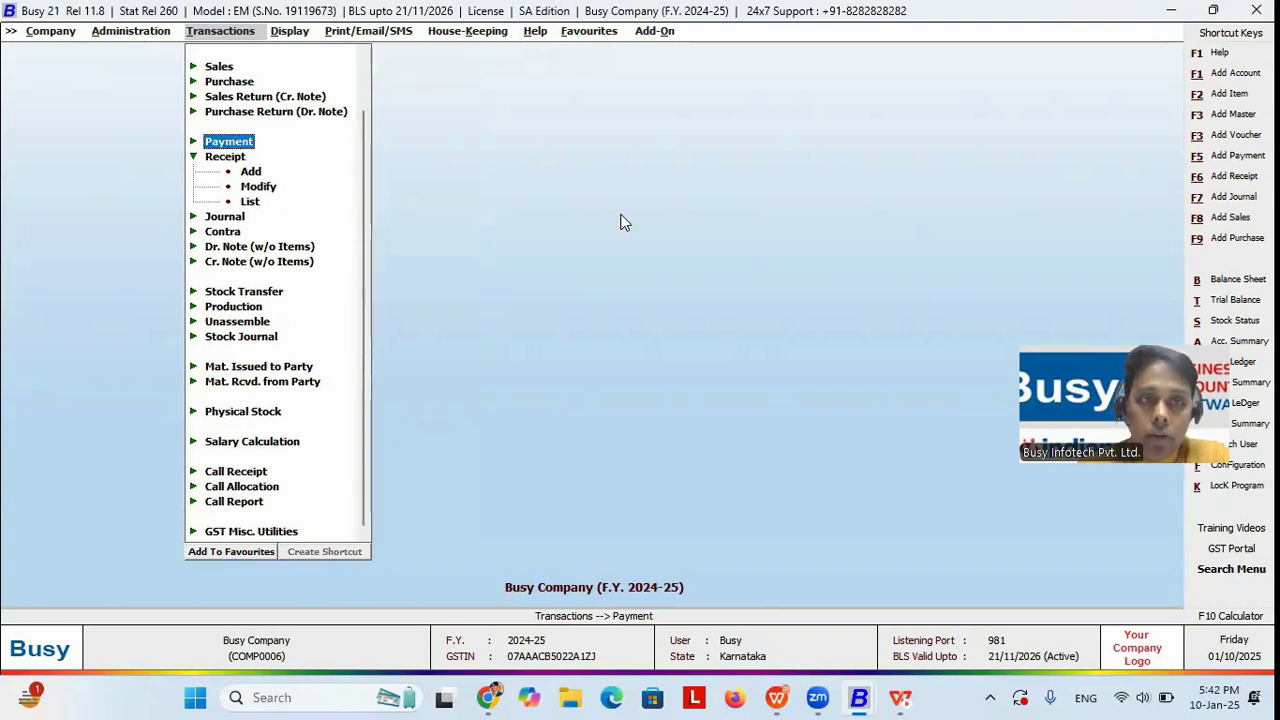
key("Return")
key("Return")
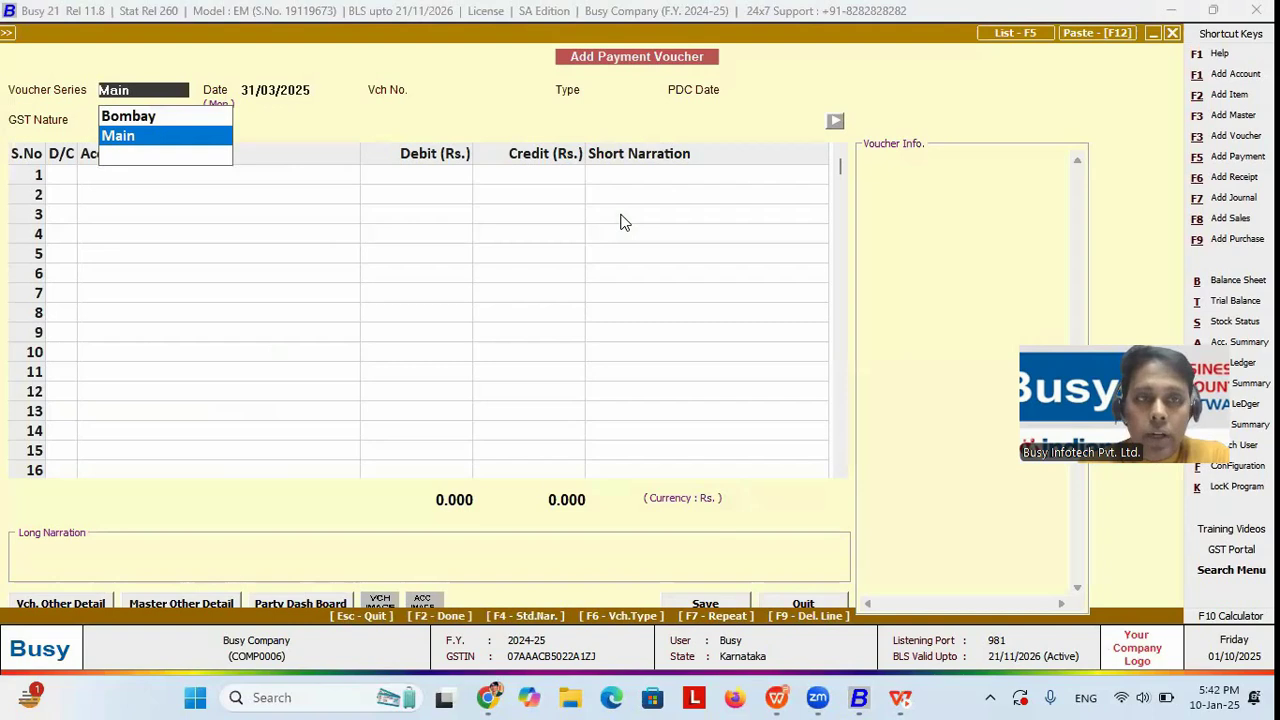
Fill in the payment voucher header with series Main, date 31/03/2025 and voucher number 121
key("Return")
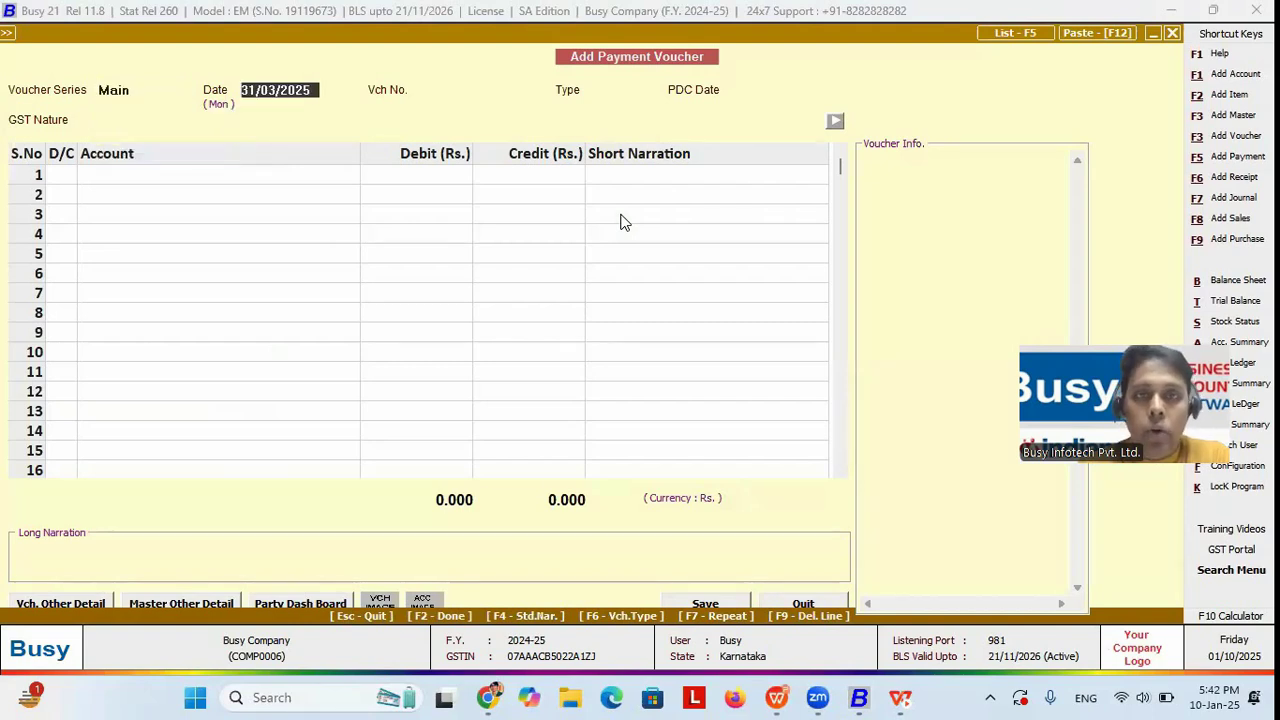
key("Return")
key("Return")
key("Return")
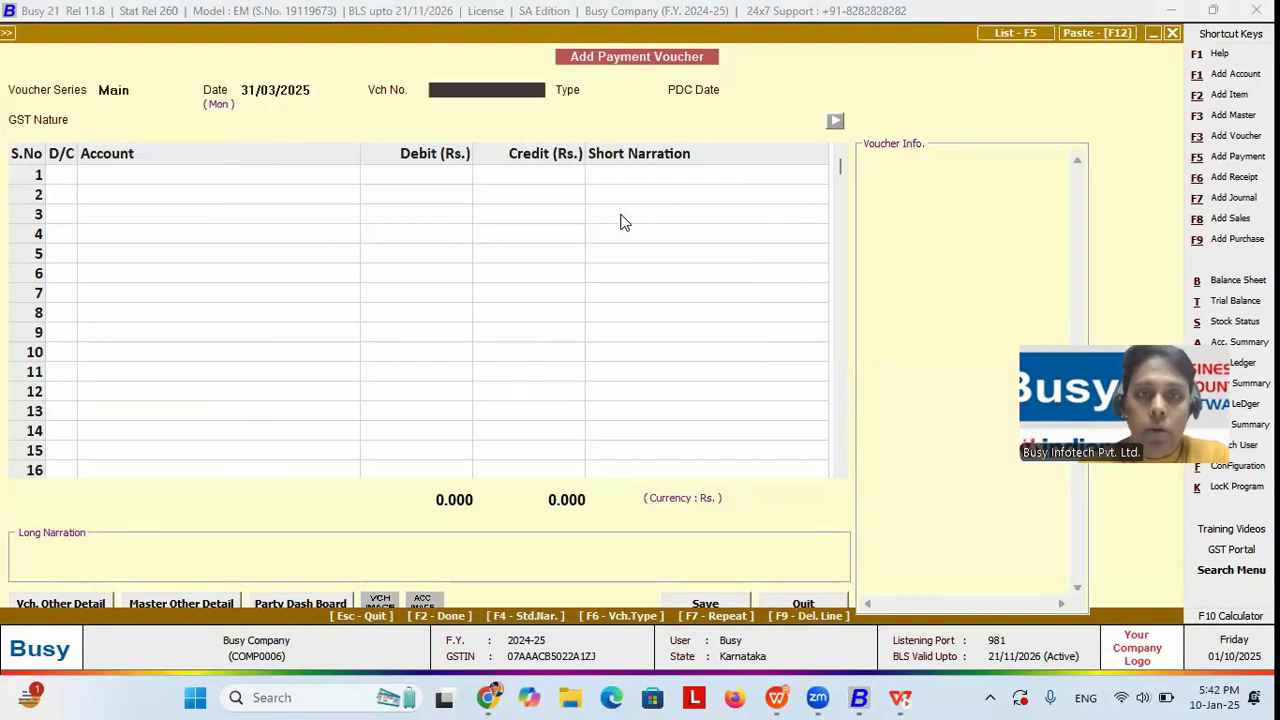
key("Return")
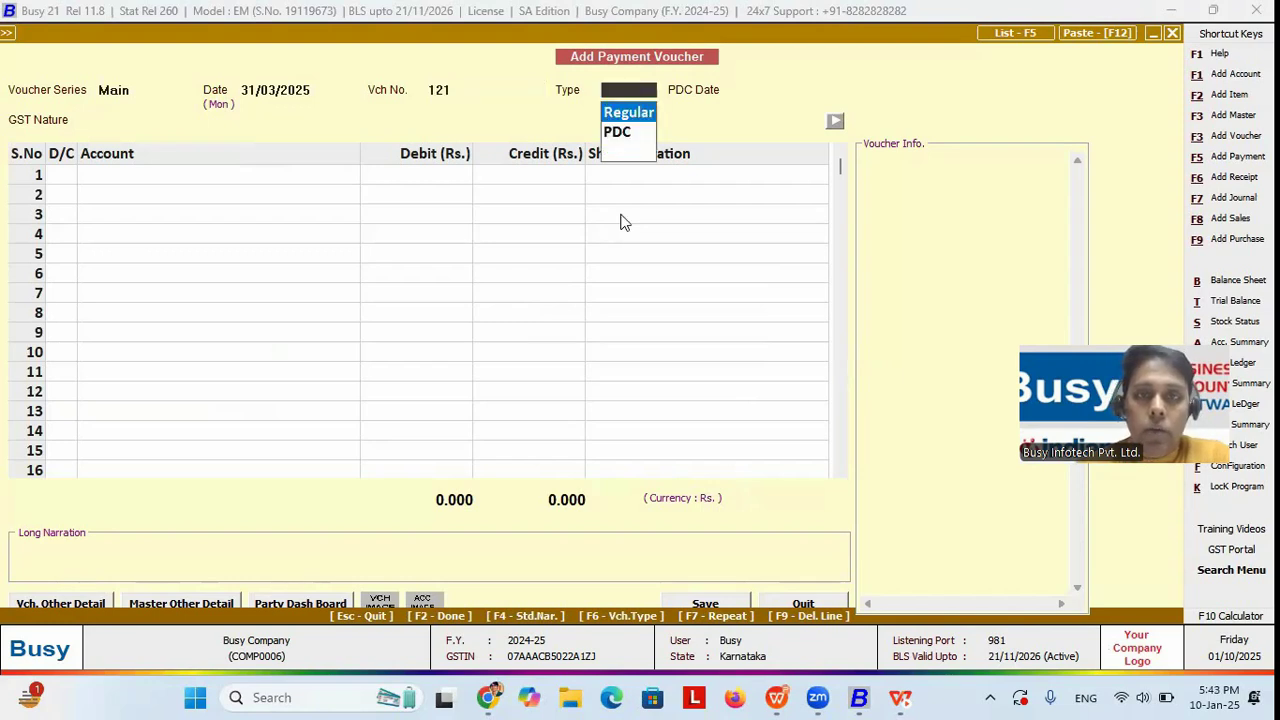
Set the voucher type to Regular with GST nature Refund against Advance Receipt, and debit AMAN TRANSPORT & CO LTD on row 1
key("Return")
key("Down")
key("Down")
key("Down")
key("Down")
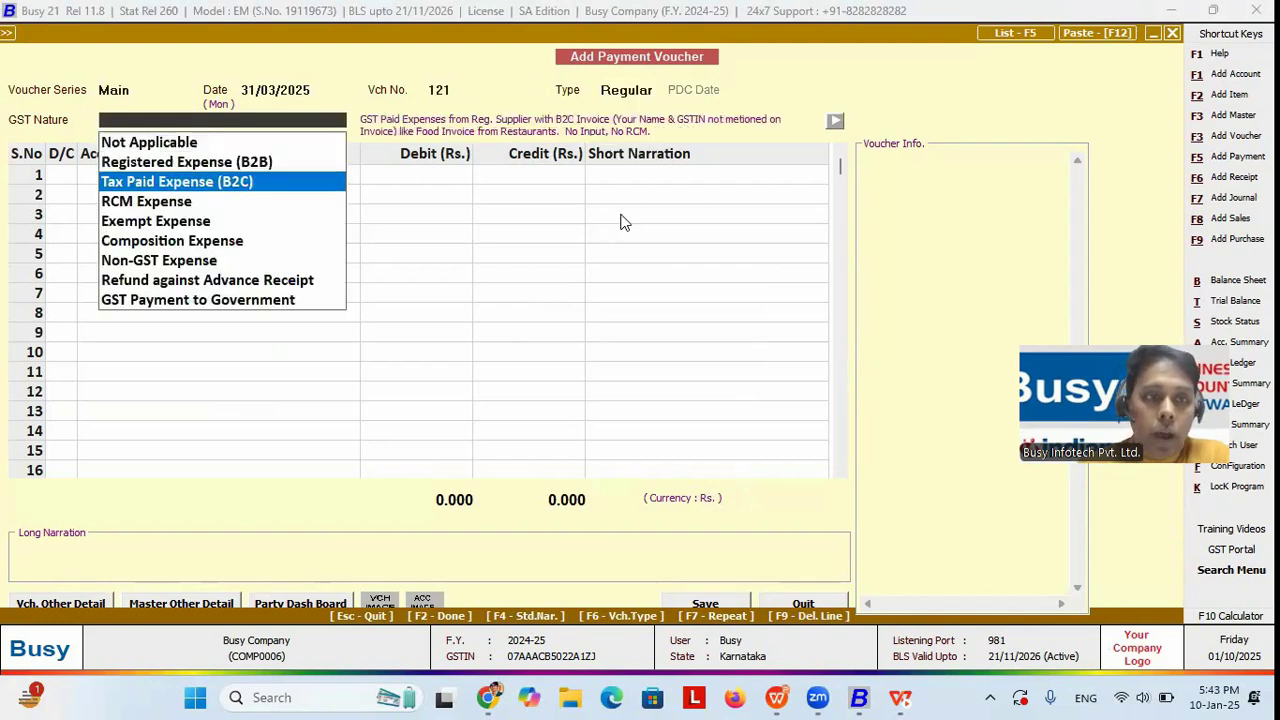
key("Down")
key("Down")
key("Down")
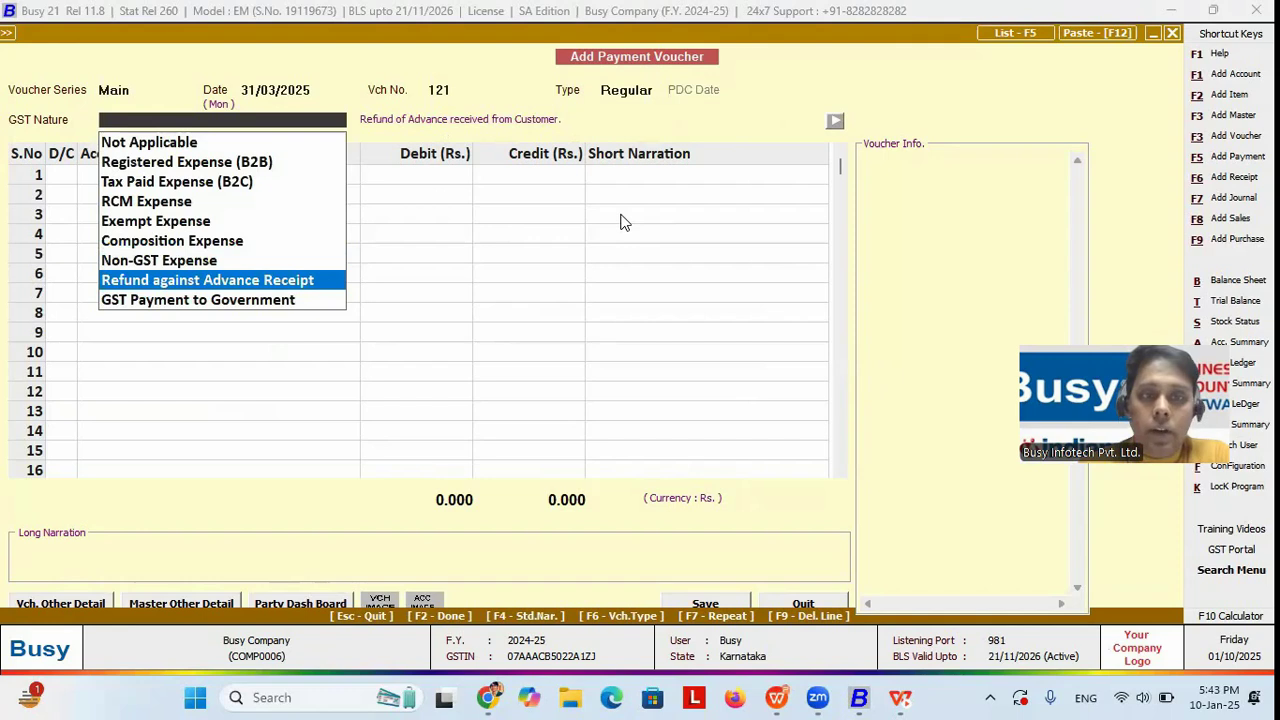
key("Return")
type("am")
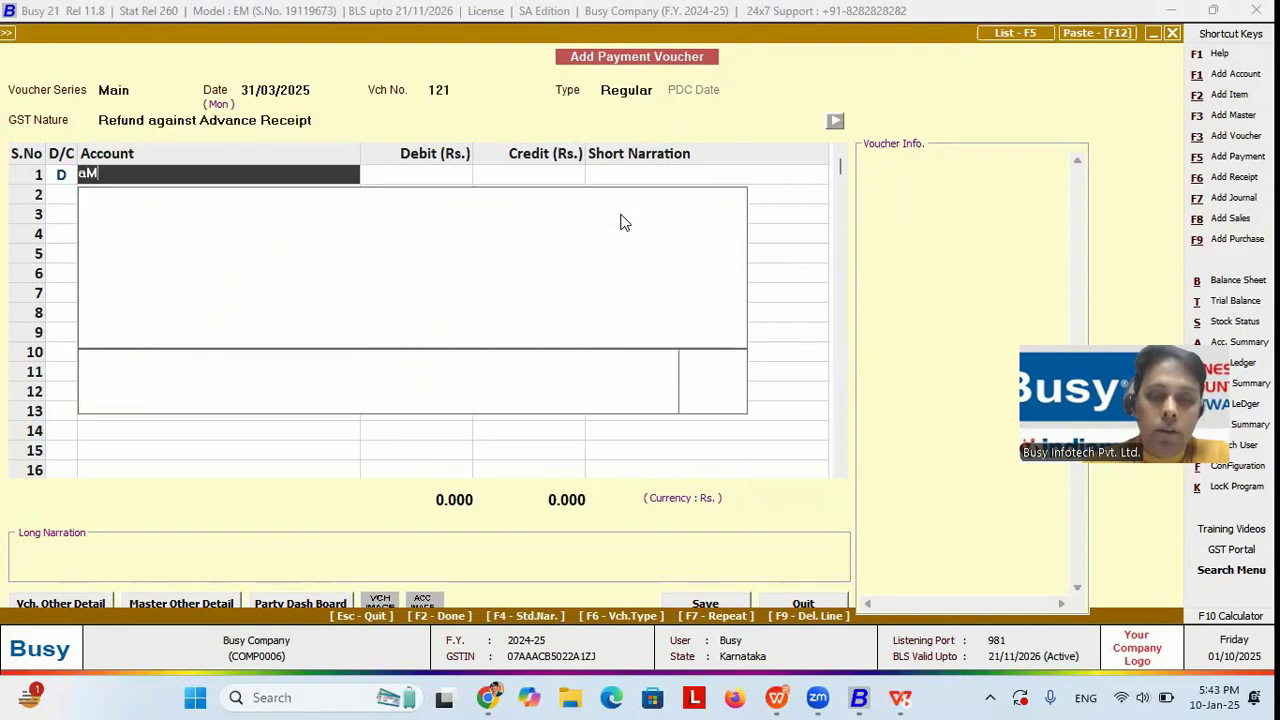
key("Return")
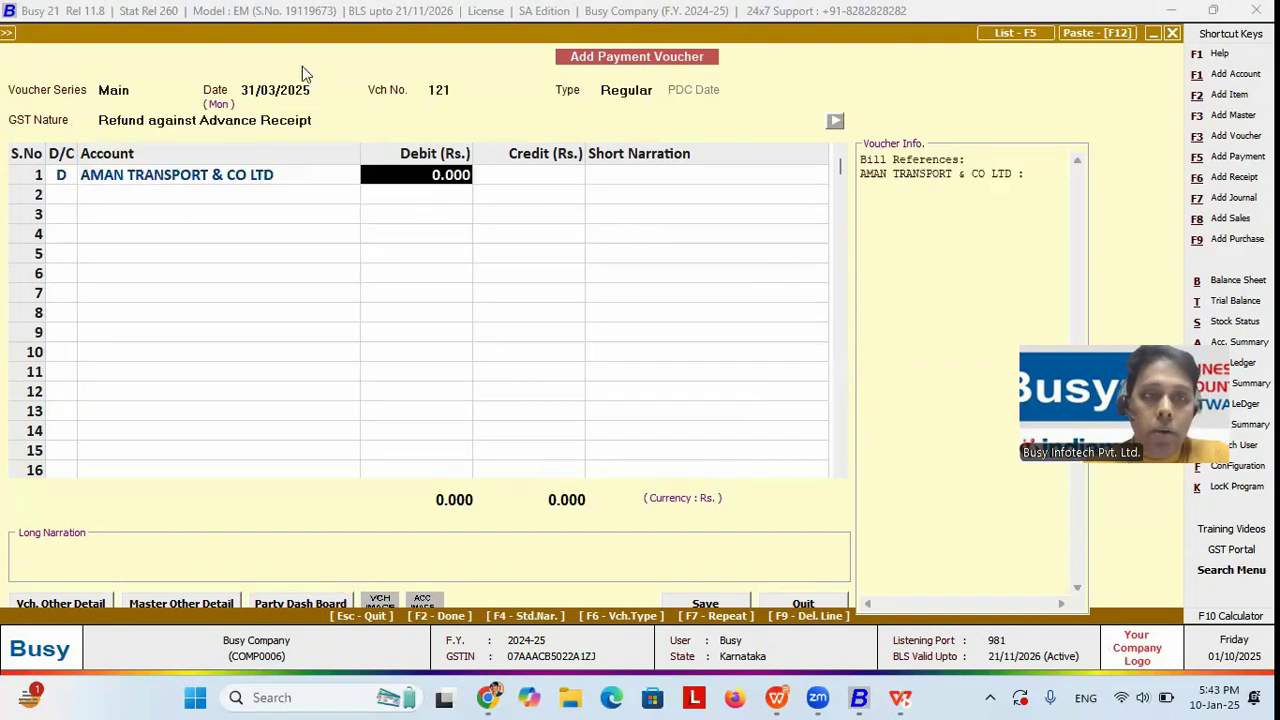
Change the payment voucher's date to 02/05/2024 and leave the bill-by-bill adjustment without entering any references
left_click(256, 90)
type("02/03/2025")
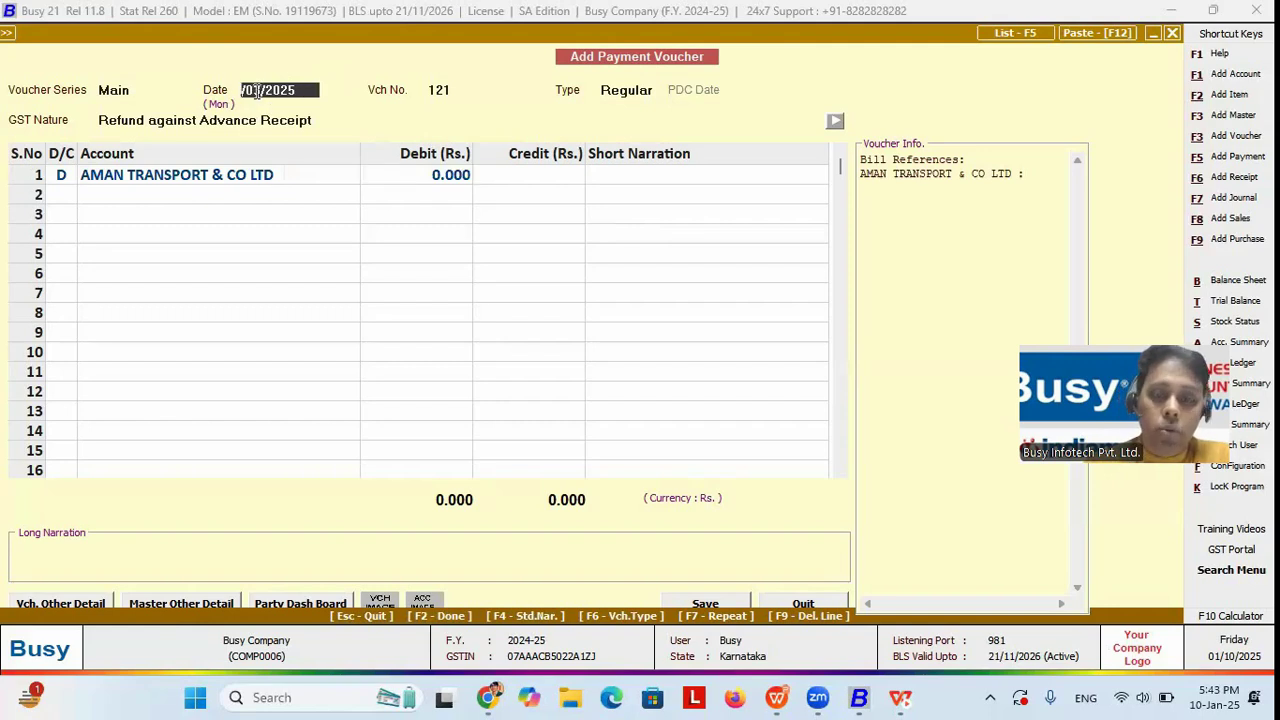
key("BackSpace")
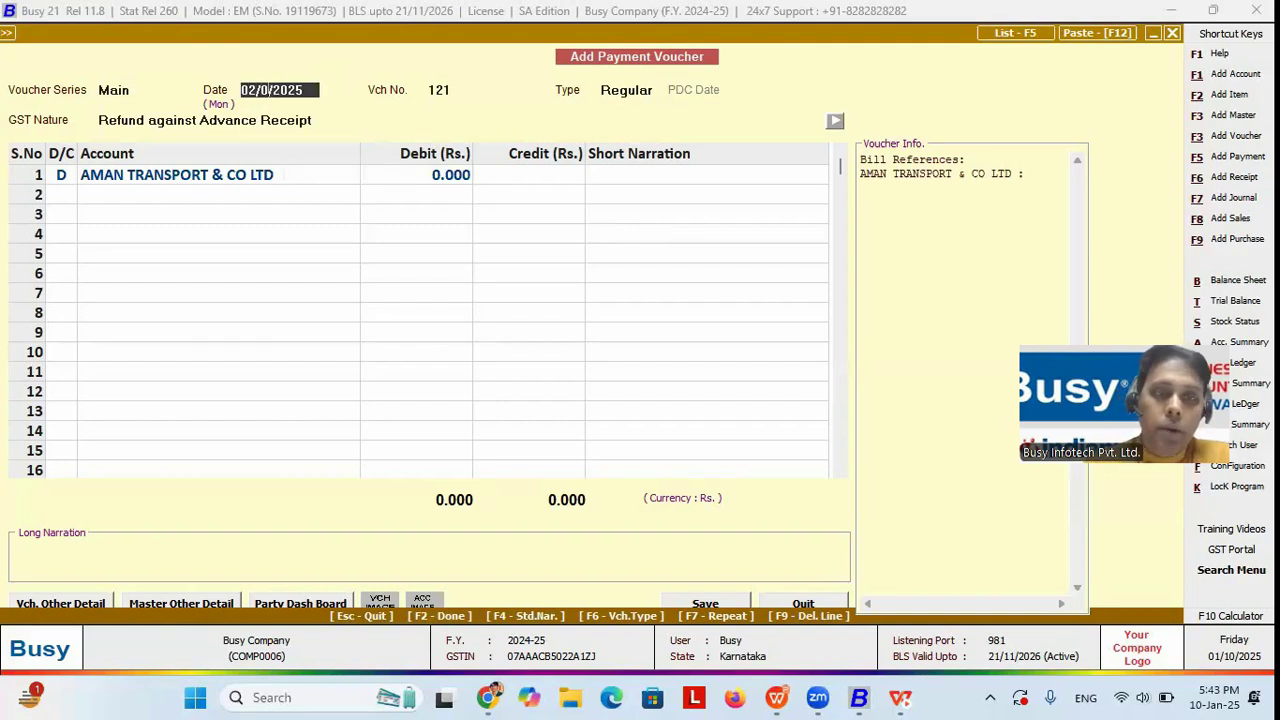
type("5")
key("Return")
key("Return")
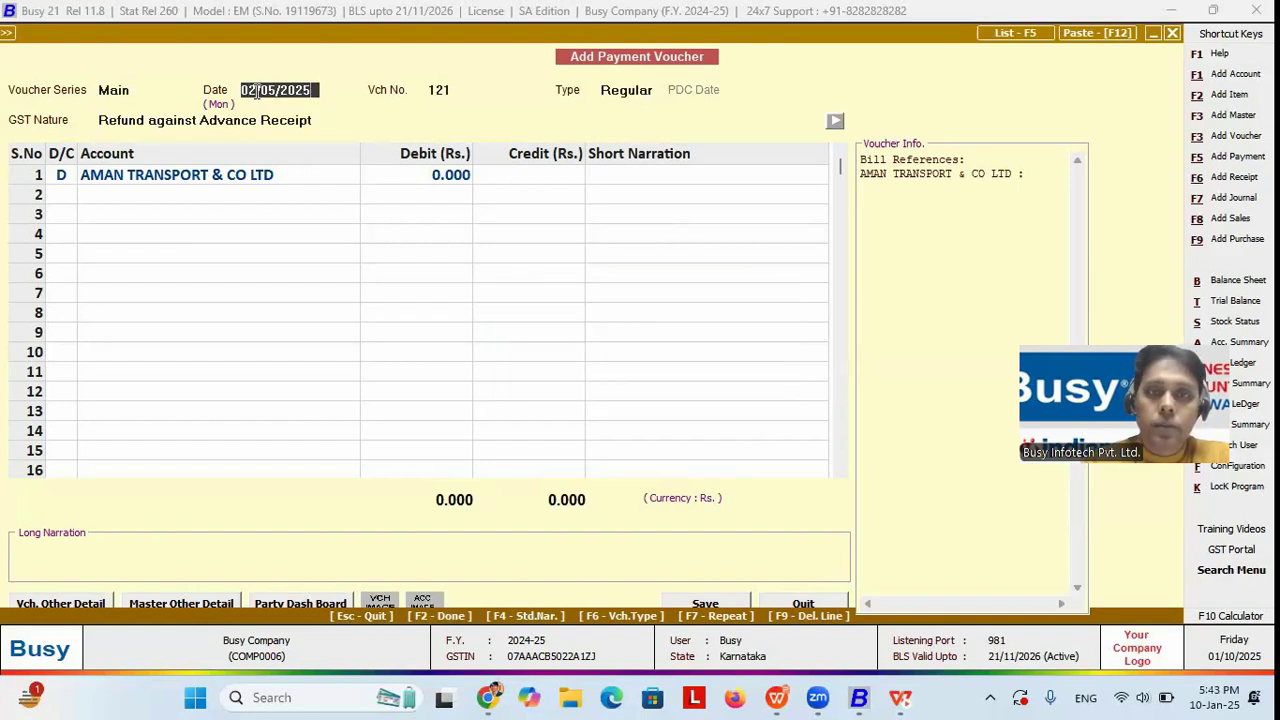
key("BackSpace")
type("4")
key("Return")
key("Return")
key("Return")
key("Return")
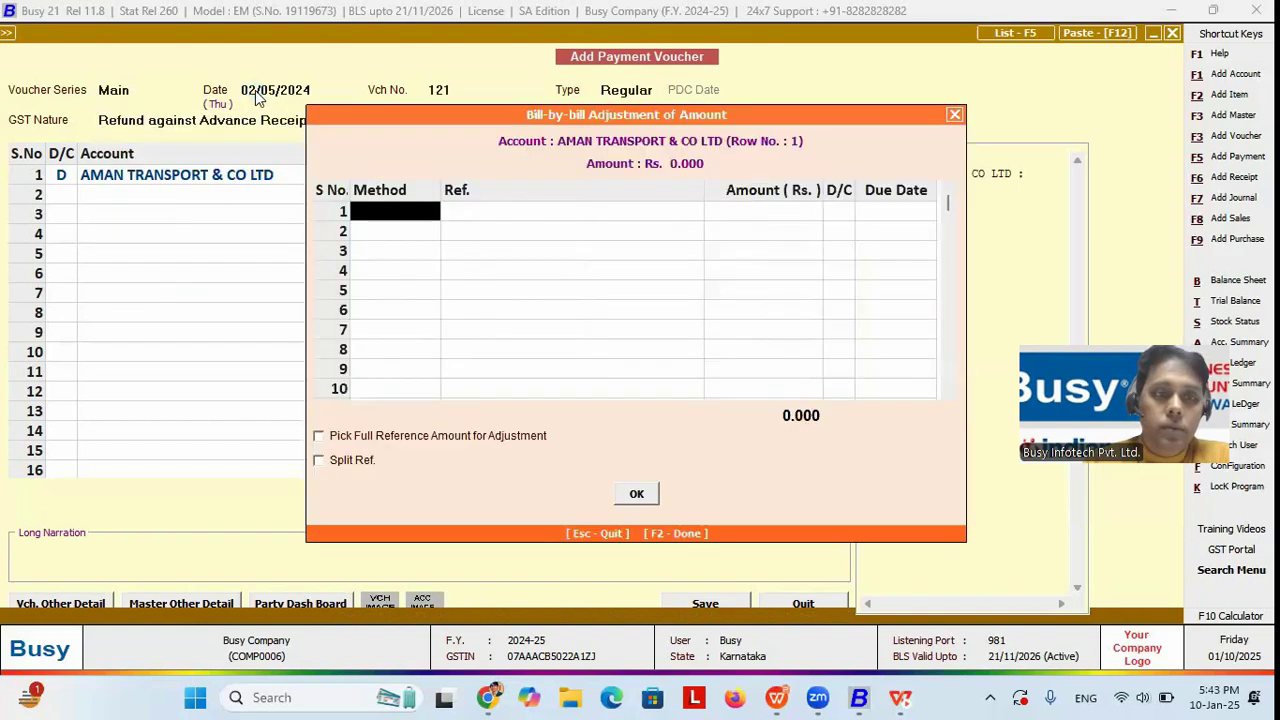
key("Escape")
Delete the first entry row and enter AMAN TRANSPORT & CO LTD again as the debit account
key("Left")
key("Left")
key("Left")
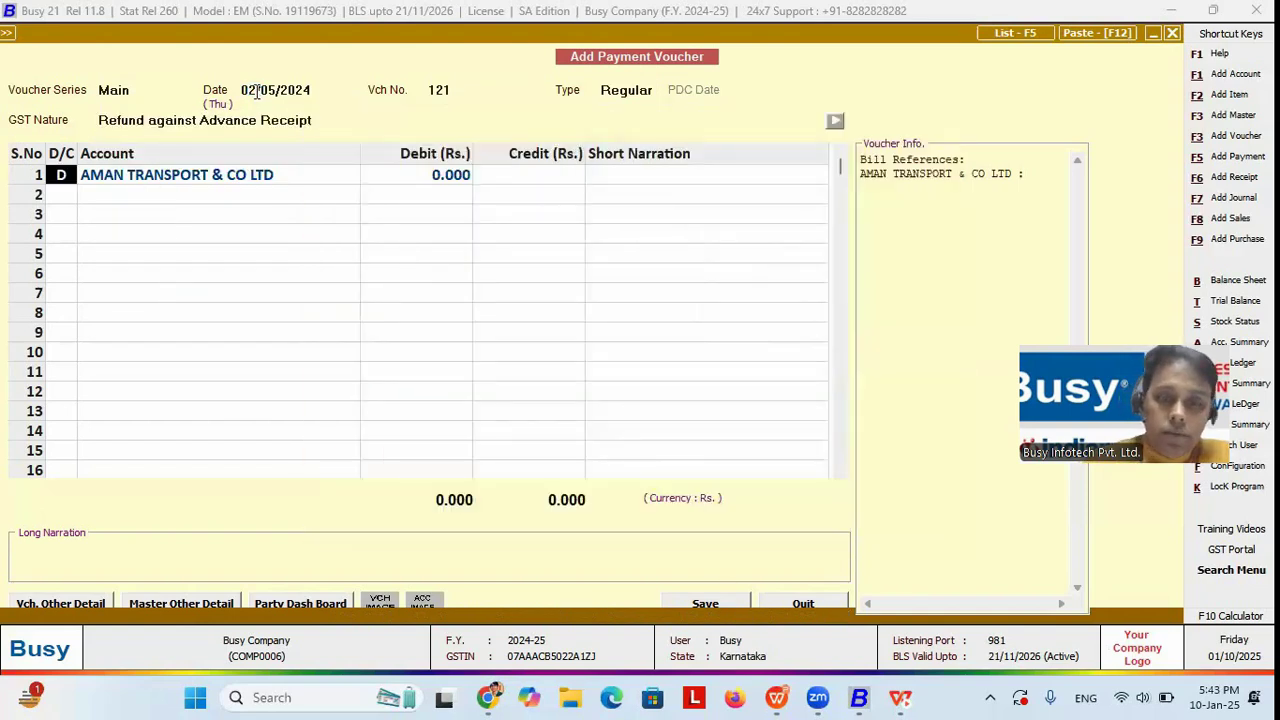
key("F9")
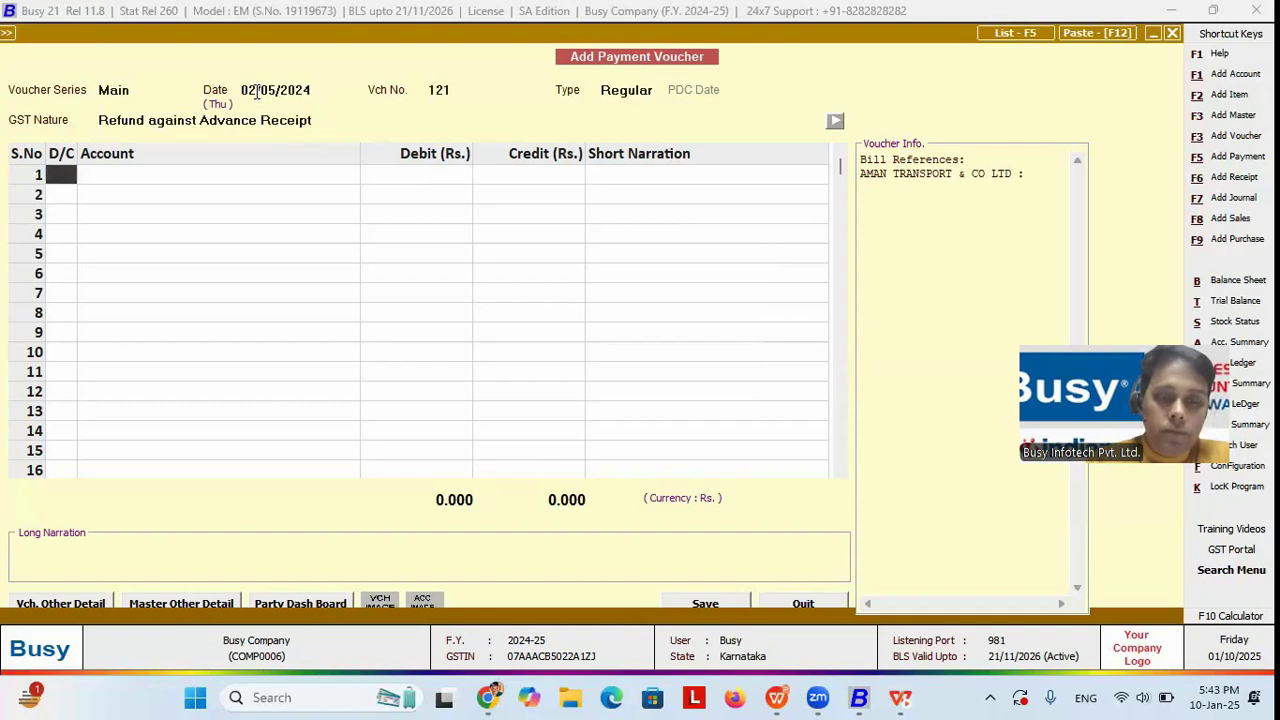
key("Return")
type("aman")
key("Return")
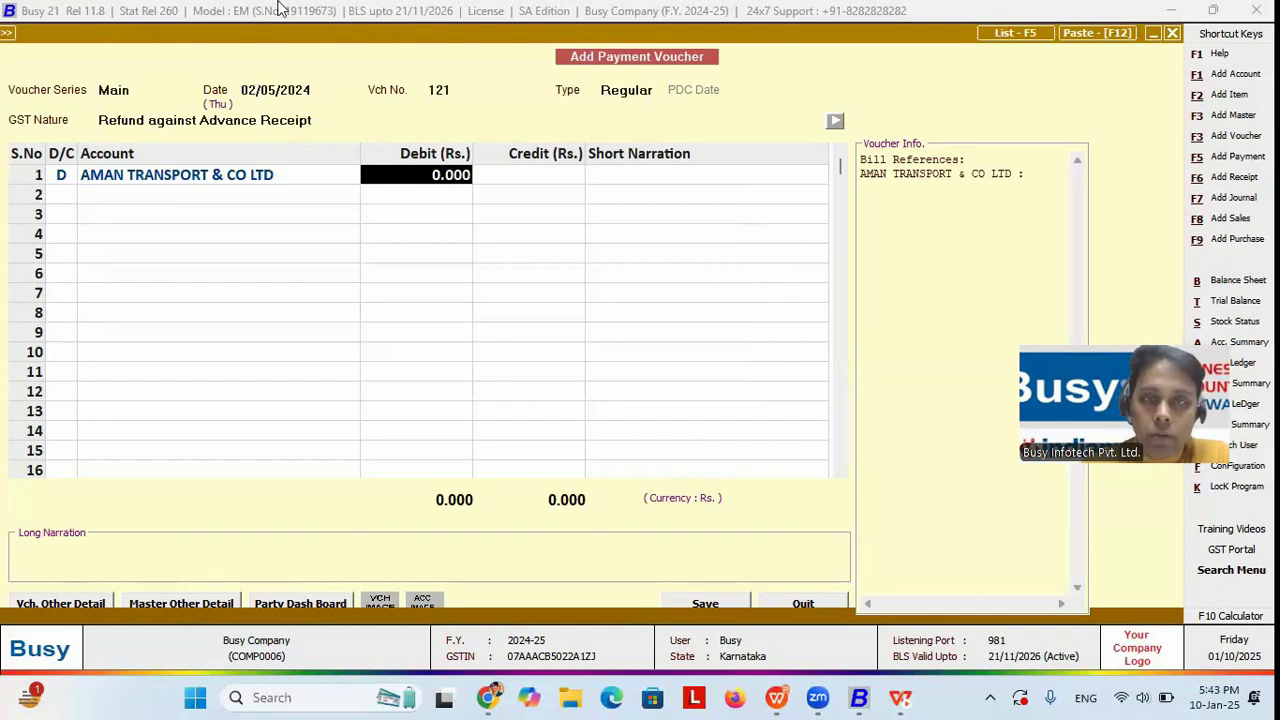
Display the account ledger of AMAN TRANSPORT & CO LTD to examine its receipts, sales and balance
key("alt+l")
key("Return")
key("Return")
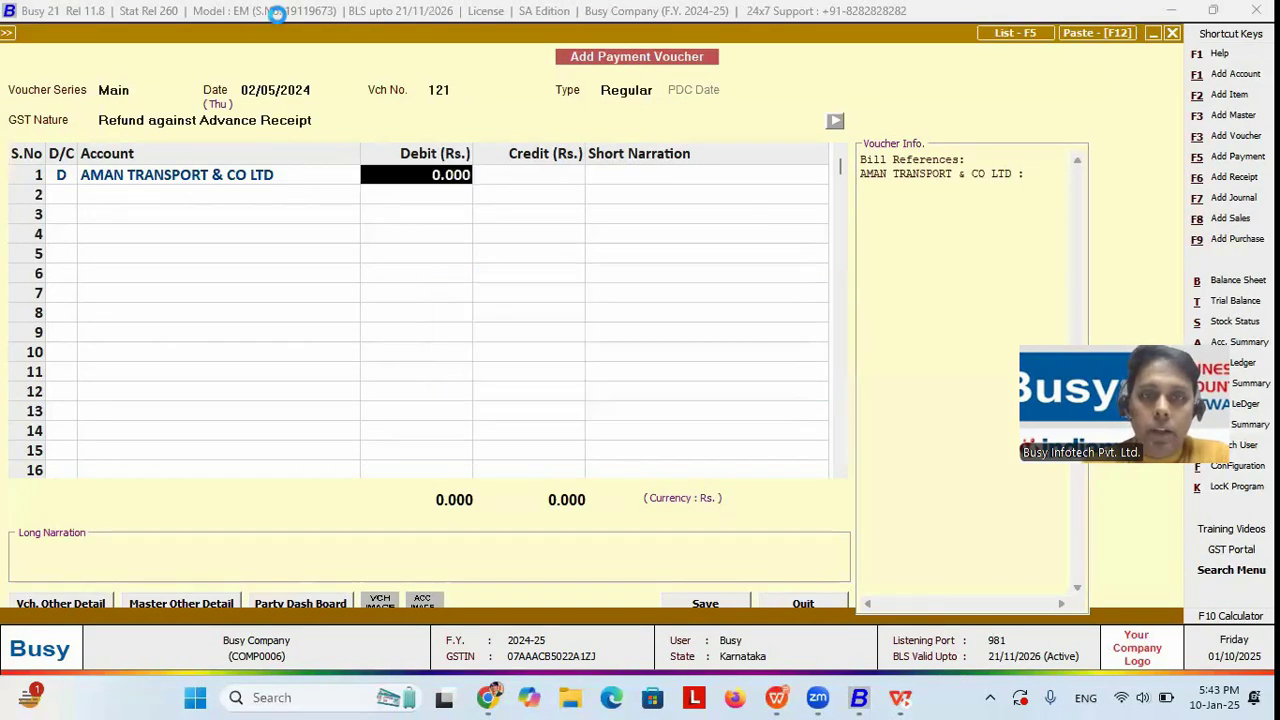
type("am")
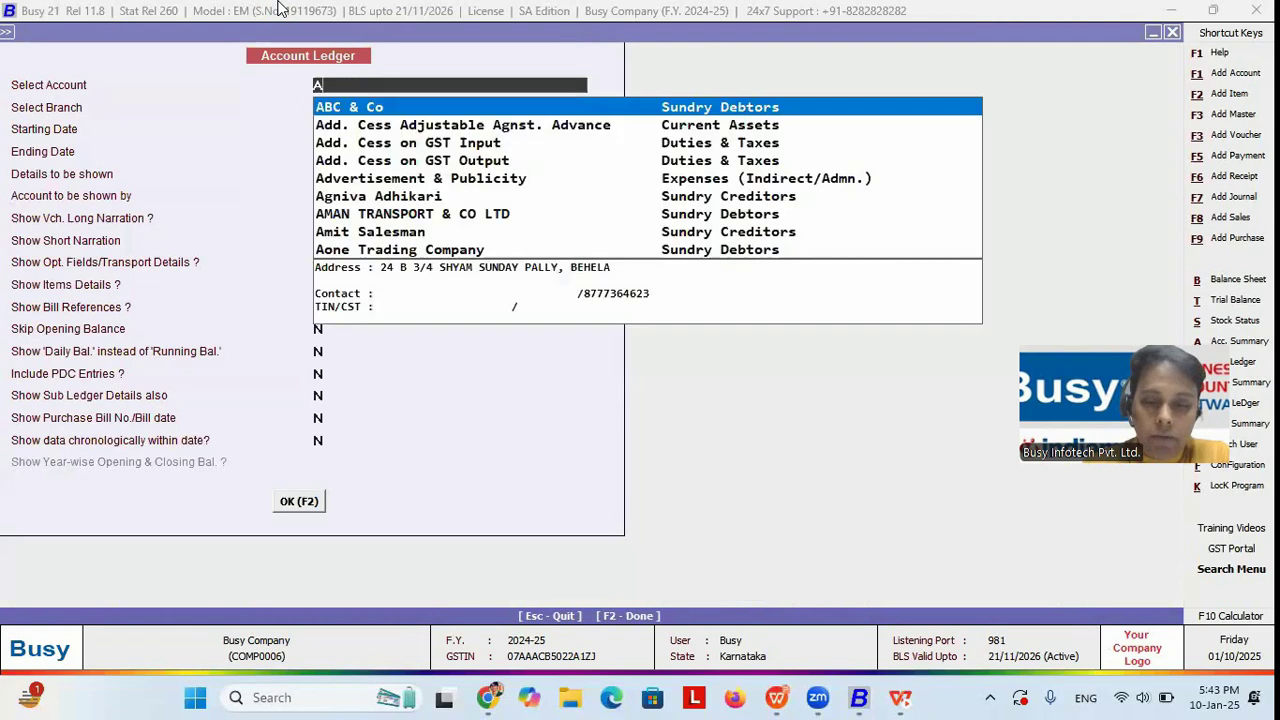
key("F2")
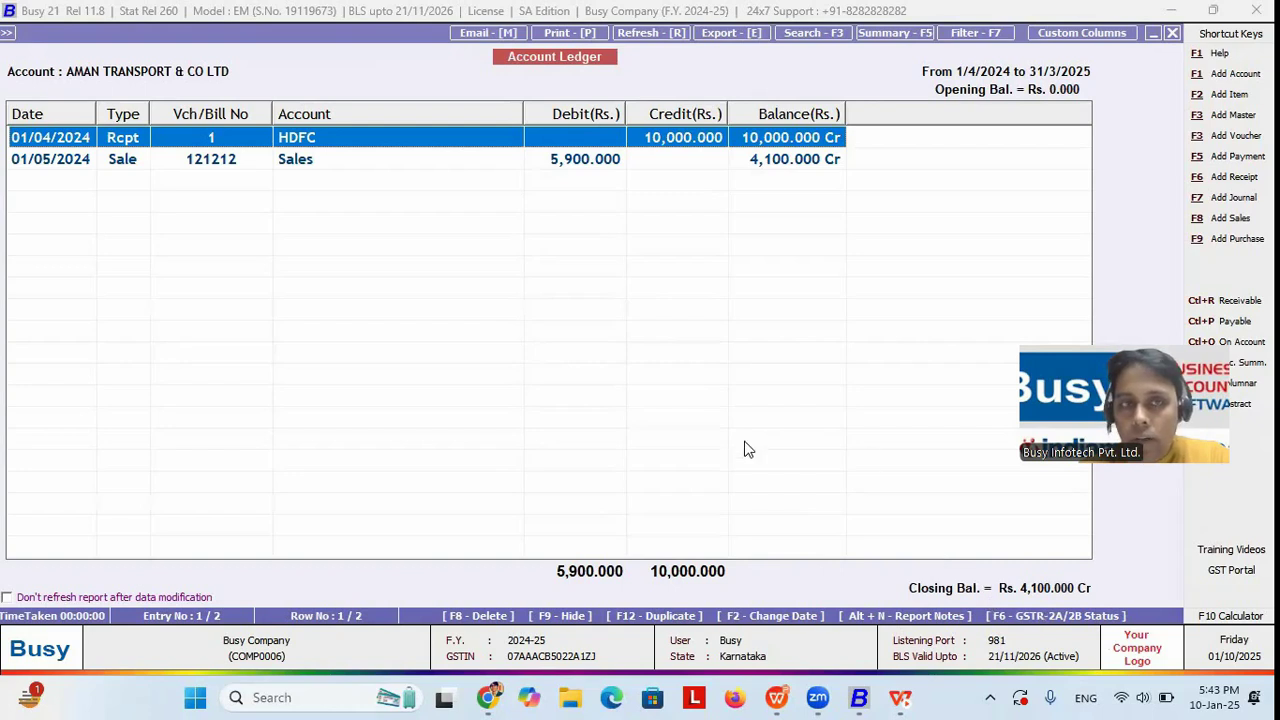
Close the account ledger and discard the unsaved payment voucher
key("Escape")
key("Escape")
key("Escape")
key("Escape")
key("Return")
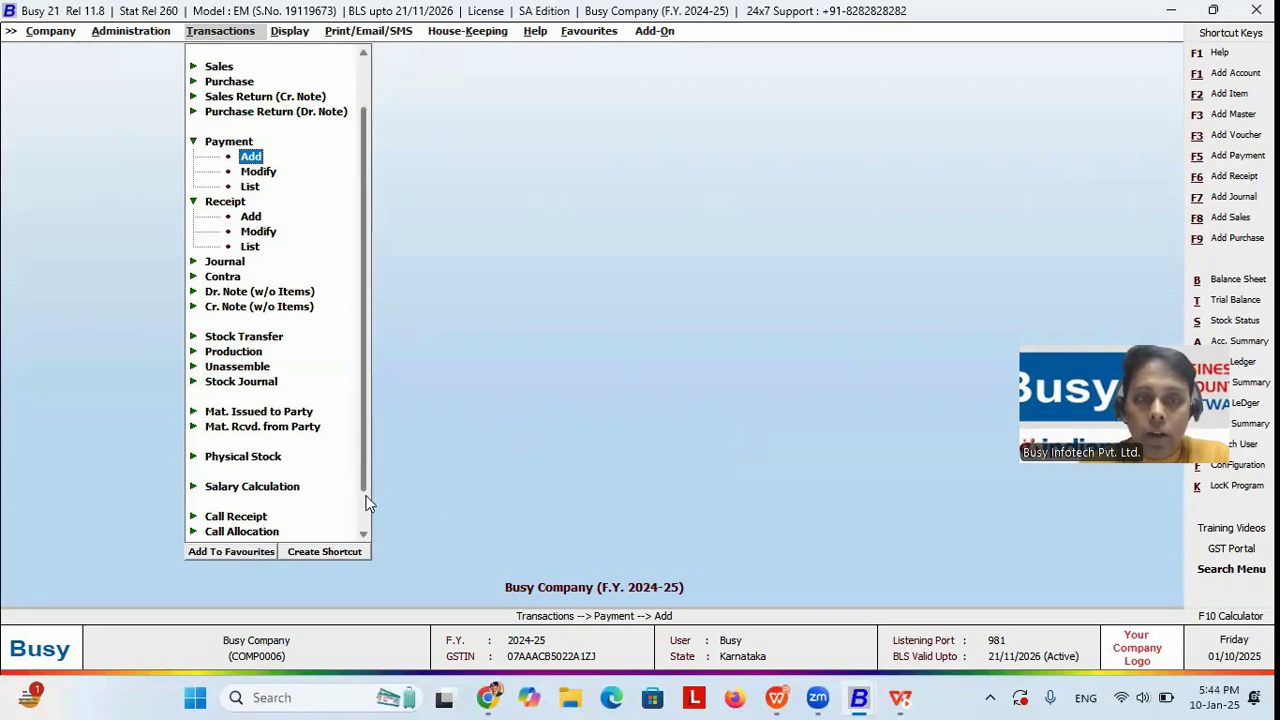
Look over the GST Misc. Utilities options for checking and posting tax on advances
scroll(366, 500, "down", 1)
left_click(272, 533)
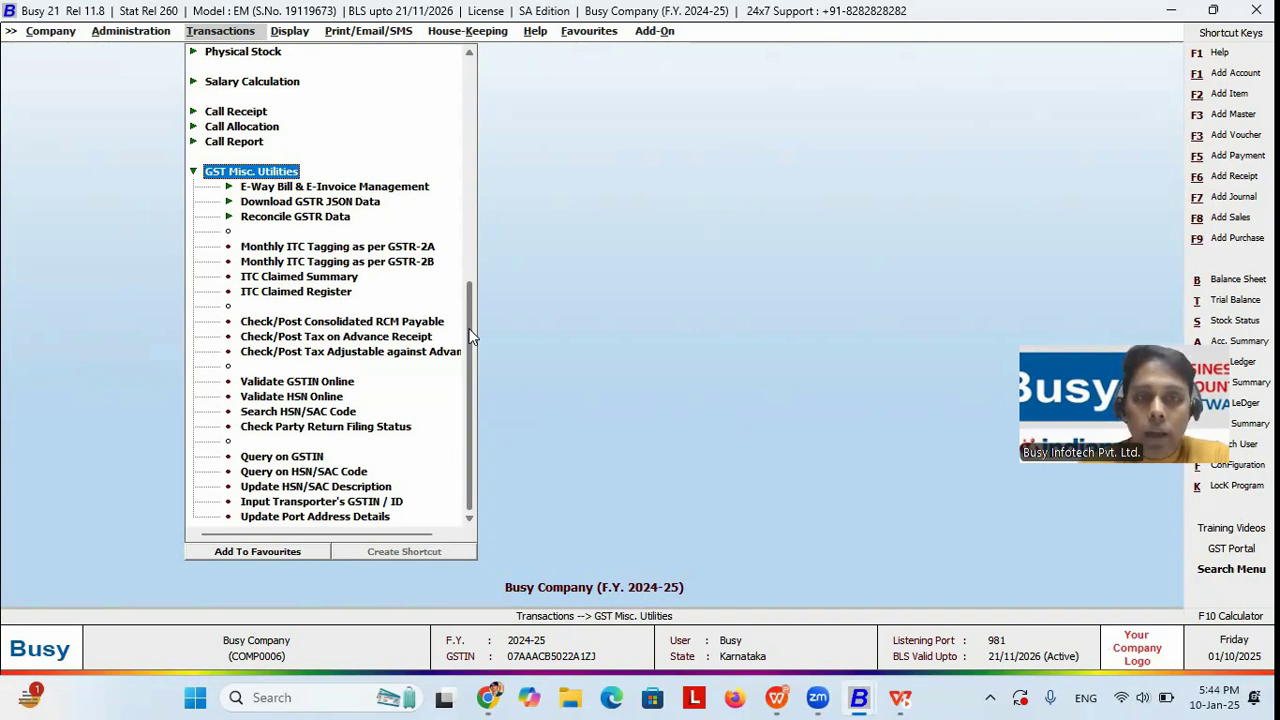
left_click_drag(472, 337, 474, 133)
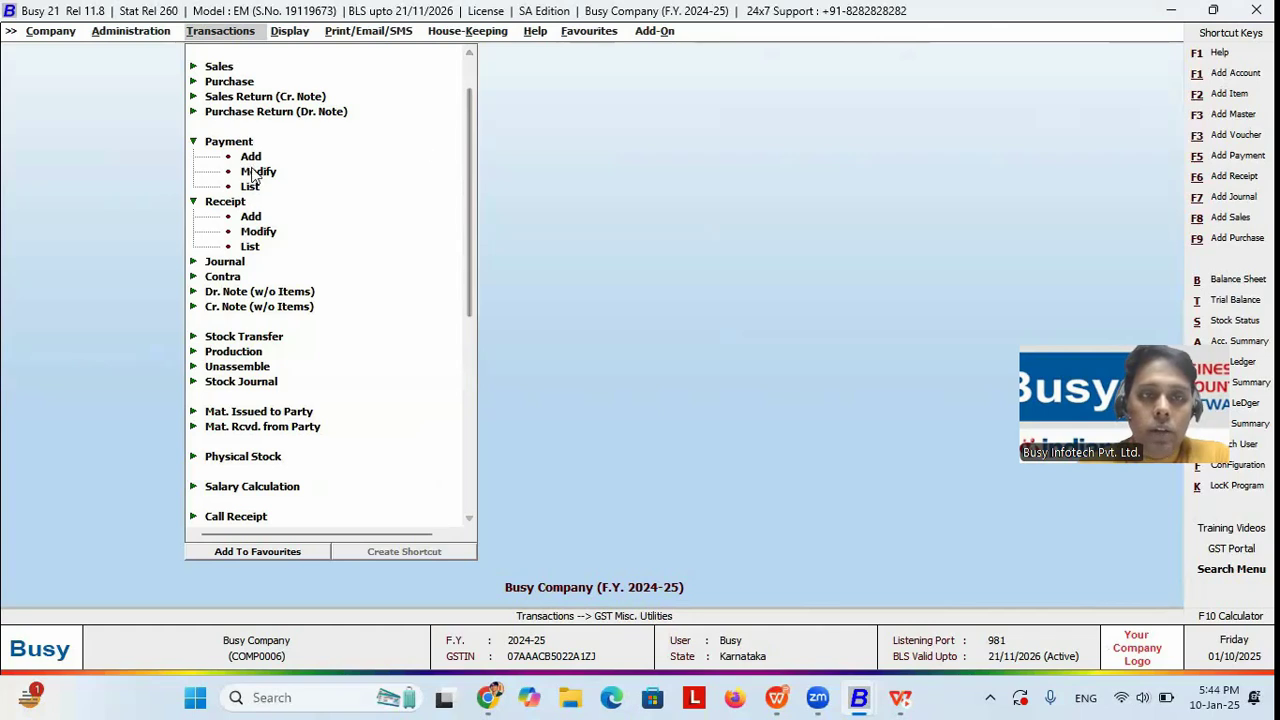
Start a new payment voucher in the Main voucher series
left_click(250, 156)
key("Return")
key("Return")
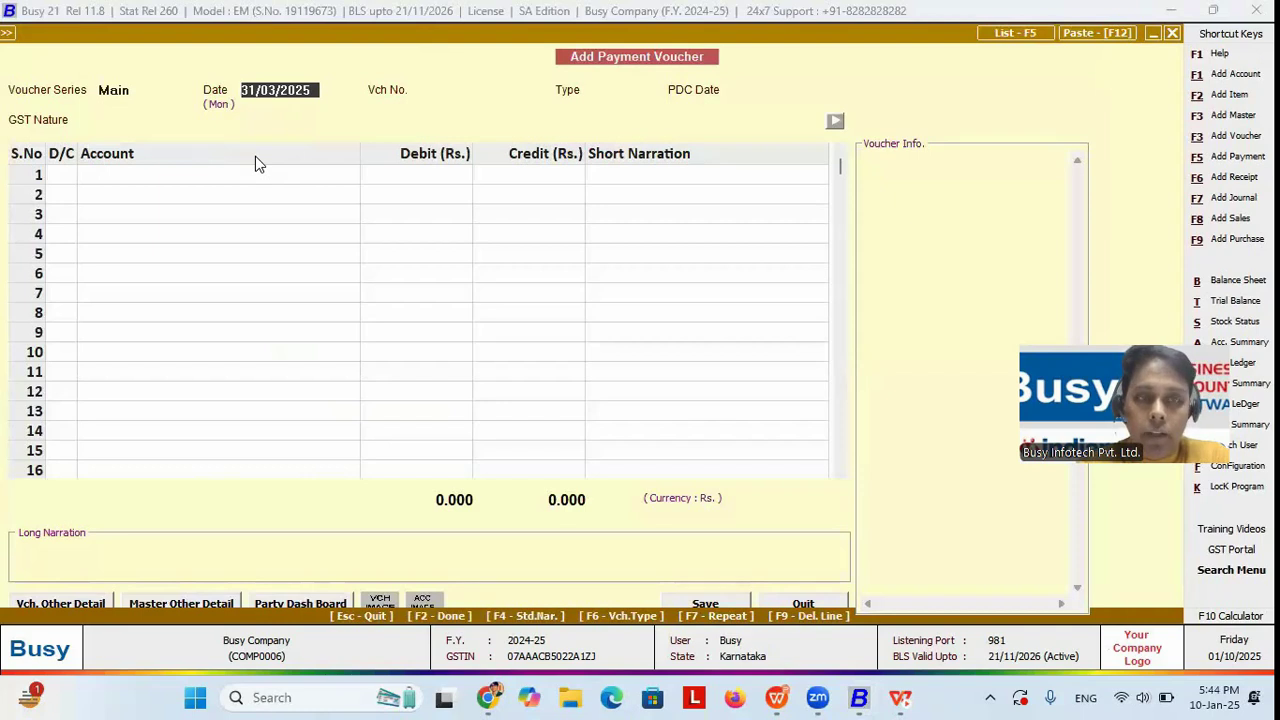
Display the account ledger of AMAN TRANSPORT & CO LTD for all branches
key("alt+l")
key("Return")
key("Return")
key("Return")
key("Return")
key("Return")
key("Return")
key("Return")
key("Return")
key("Return")
key("Return")
key("Return")
key("Return")
key("Return")
key("Return")
key("Return")
key("Return")
key("Return")
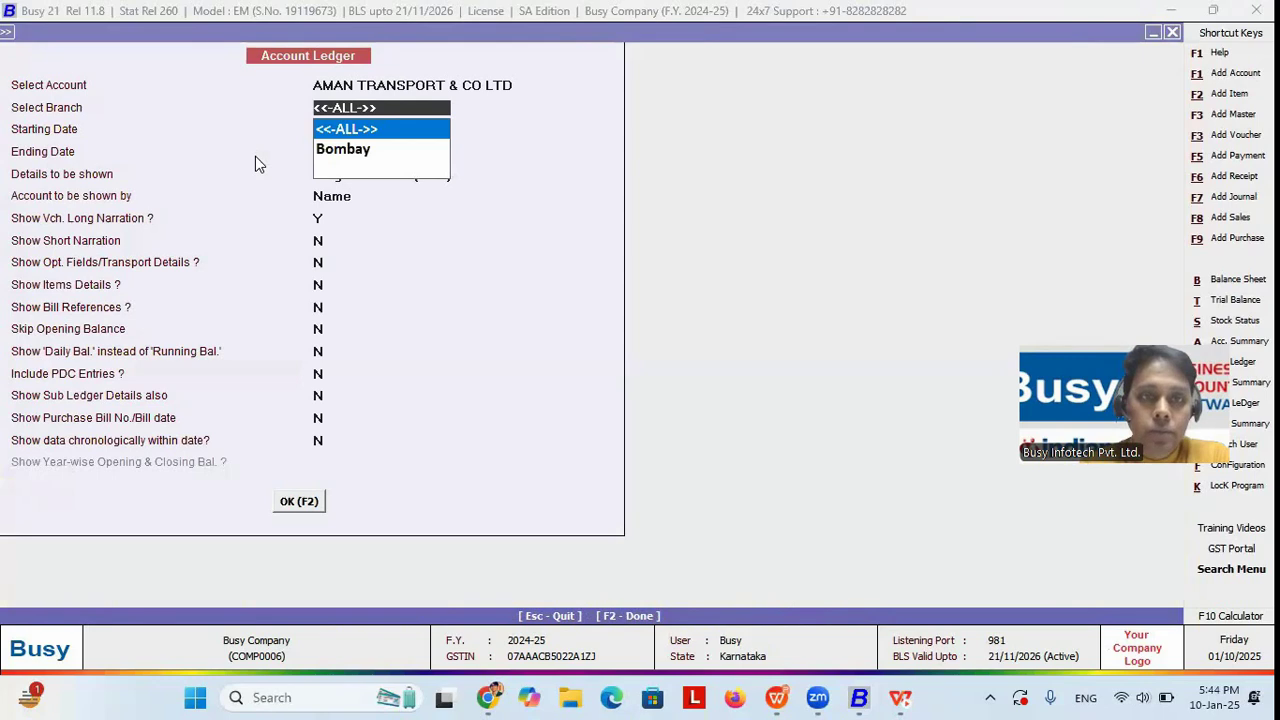
key("Return")
key("Return")
key("Return")
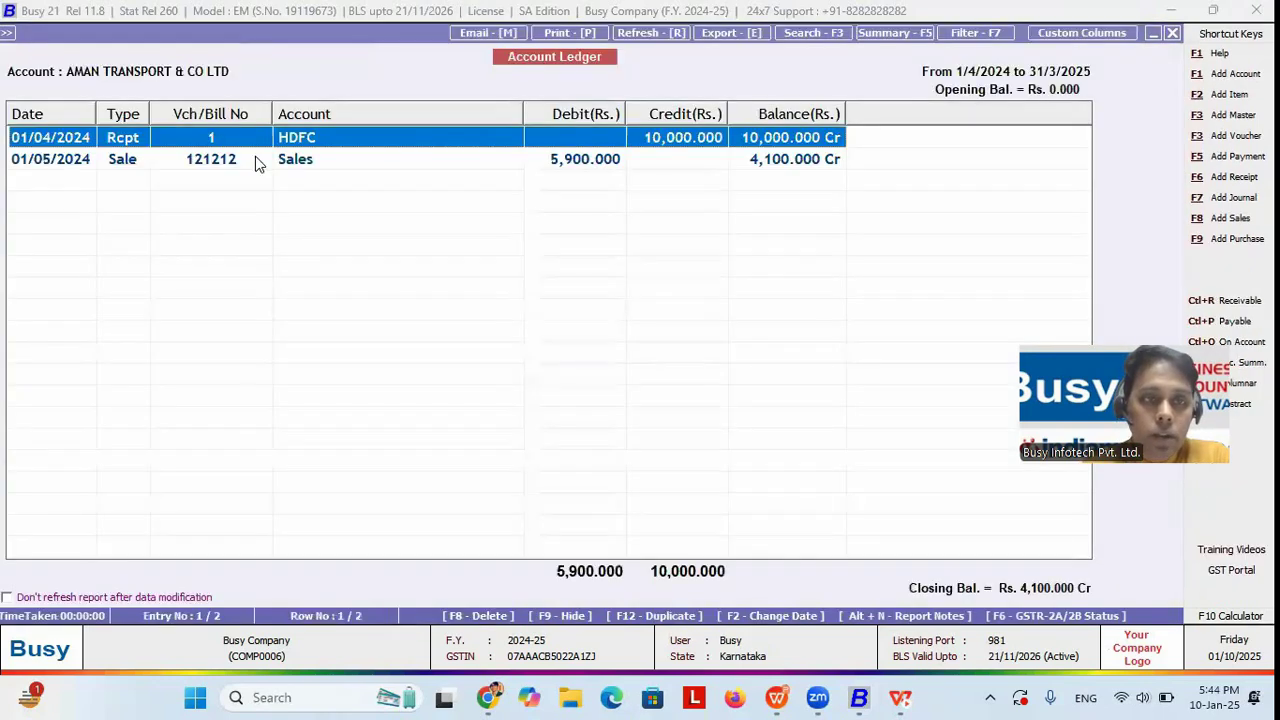
Review the HDFC receipt and the 01/05/2024 sales voucher from the ledger, and close the ledger
key("Up")
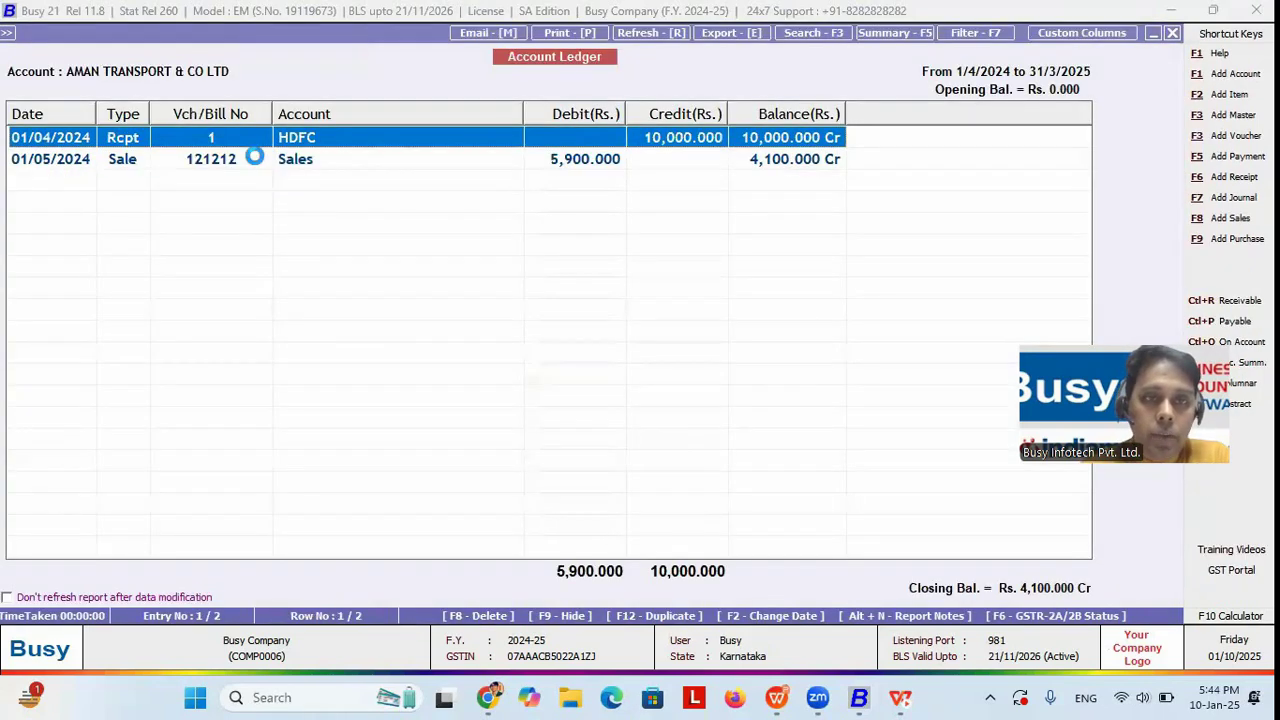
key("Return")
key("Escape")
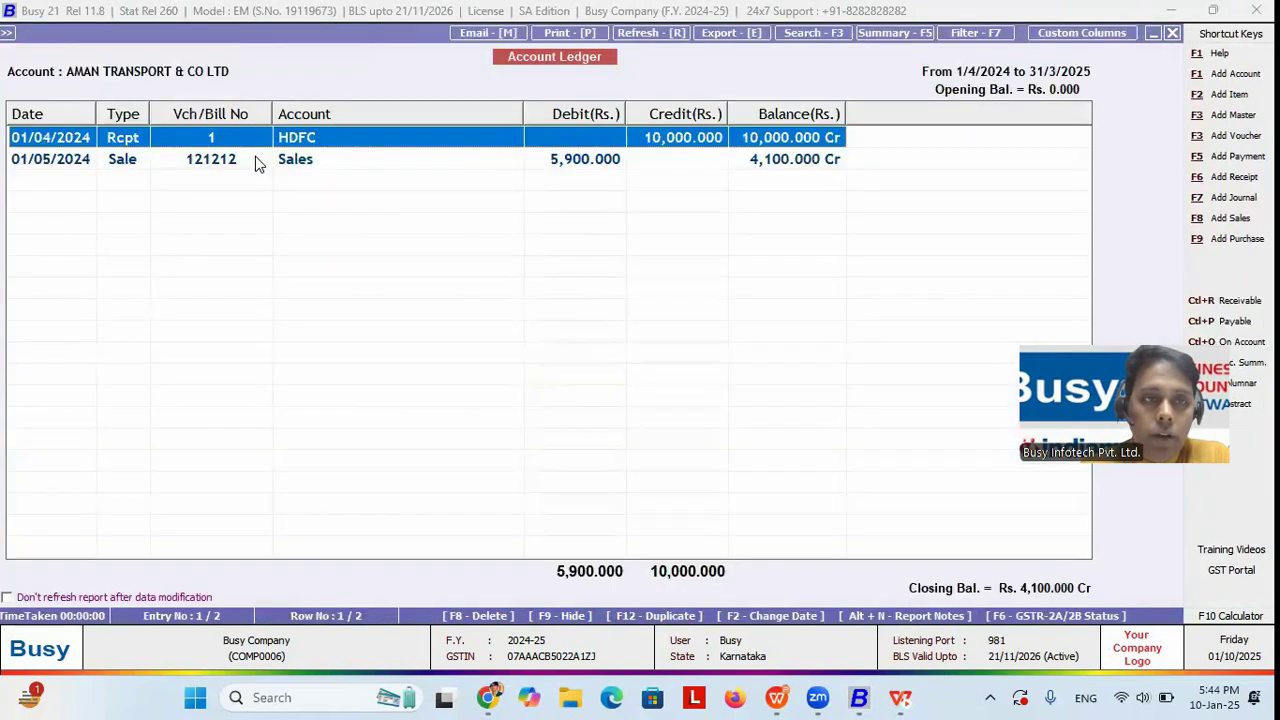
key("Down")
key("Return")
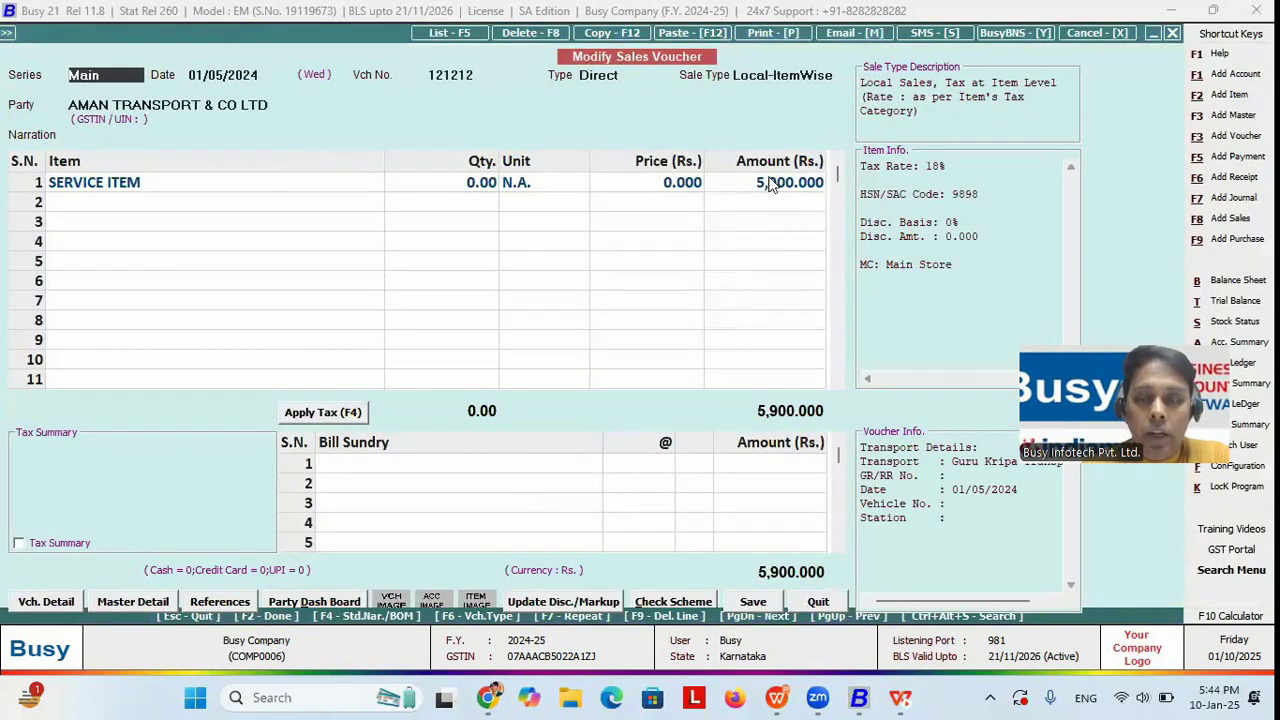
key("Escape")
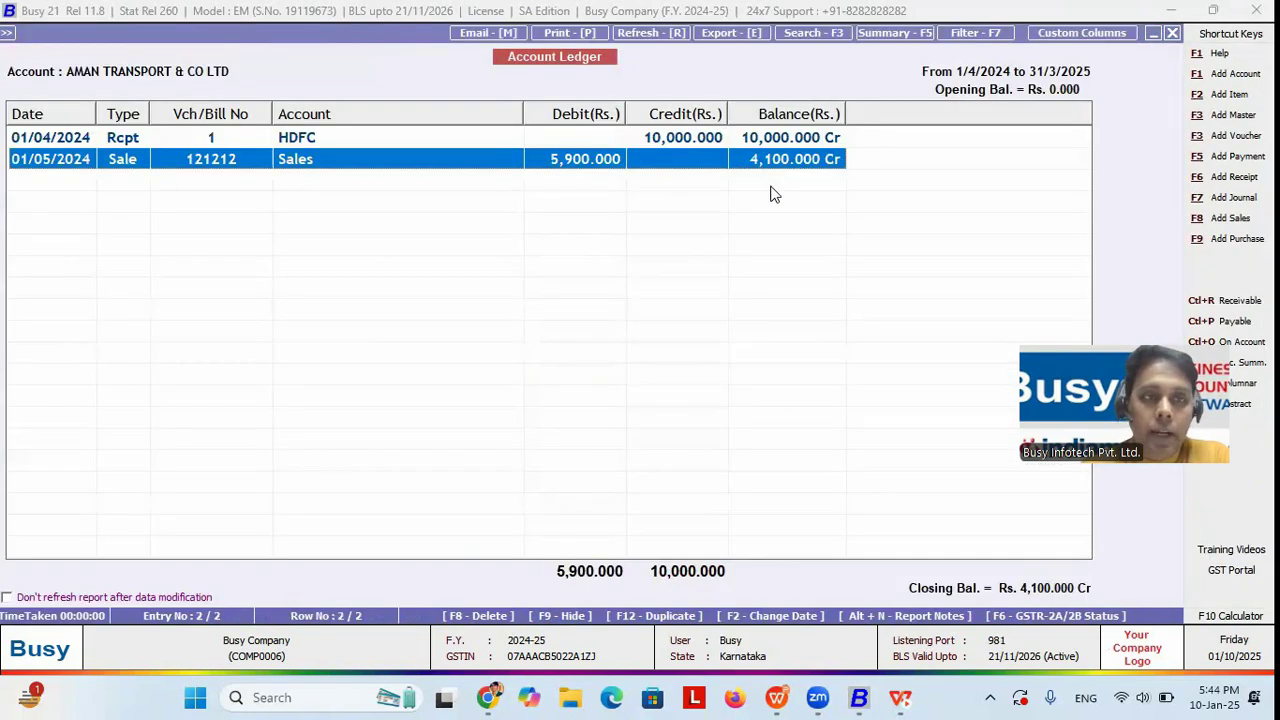
key("Escape")
key("Escape")
Start a payment voucher in the Main series dated 02/05/2024 with GST nature Refund against Advance Receipt
key("alt+l")
key("Return")
key("Return")
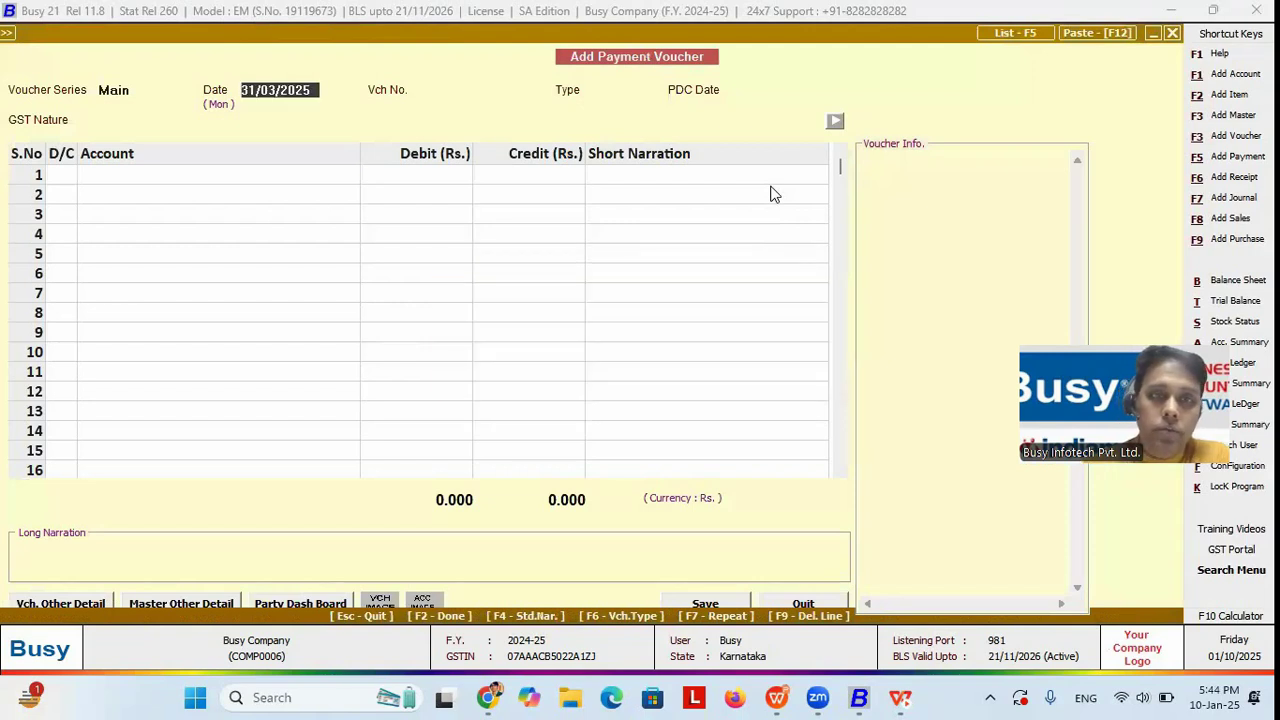
type("02/05/2024")
key("Return")
key("Down")
key("Down")
key("Down")
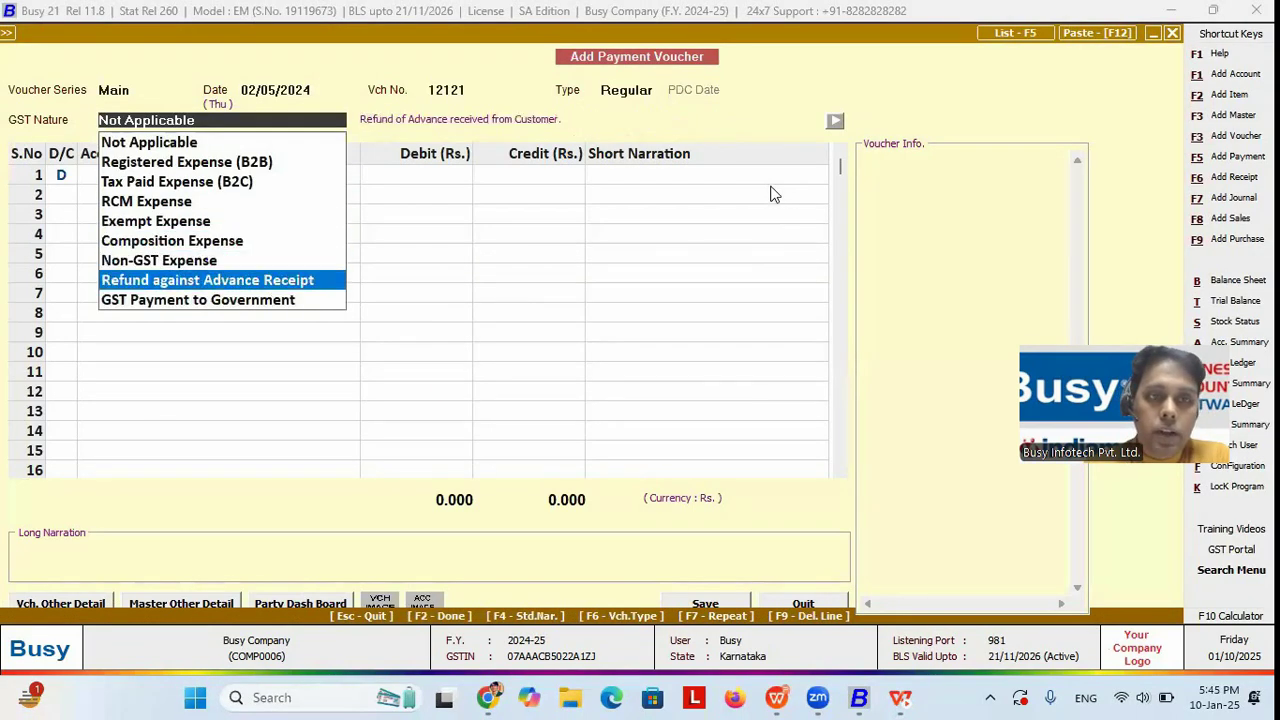
key("Return")
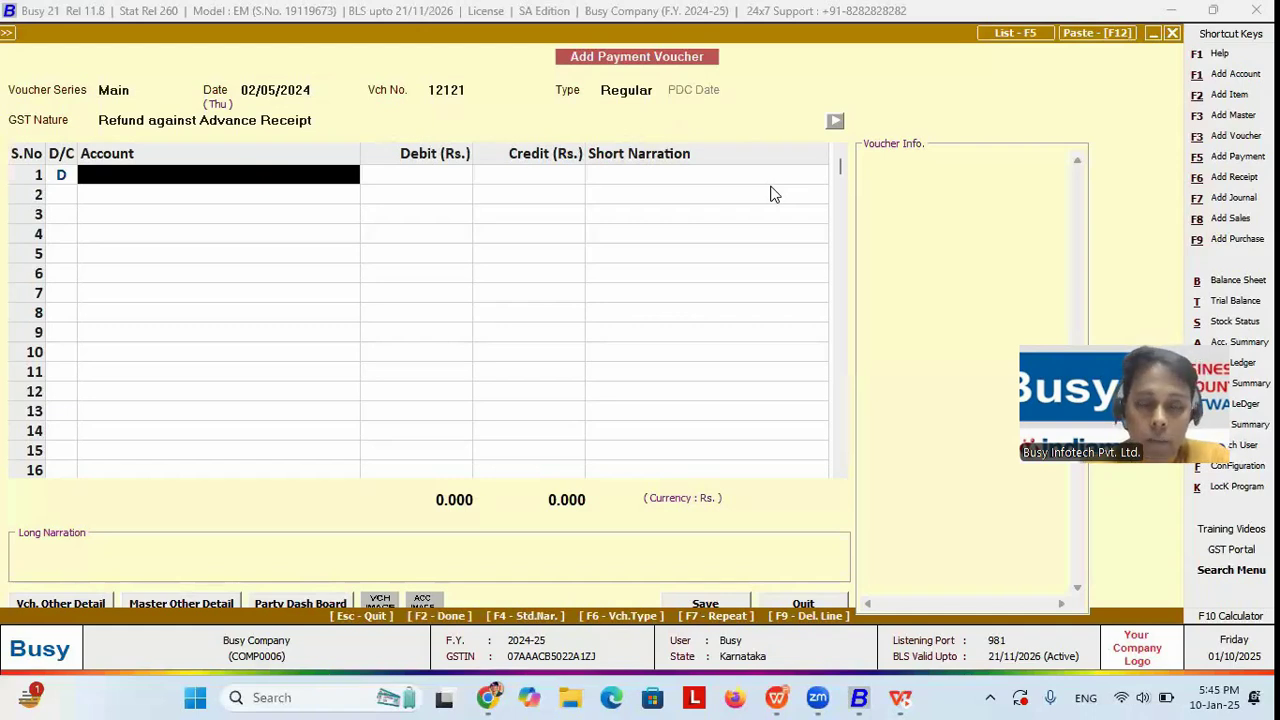
Debit AMAN TRANSPORT & CO LTD with Rs. 4,100 on the first row of the payment voucher
type("aman")
key("Return")
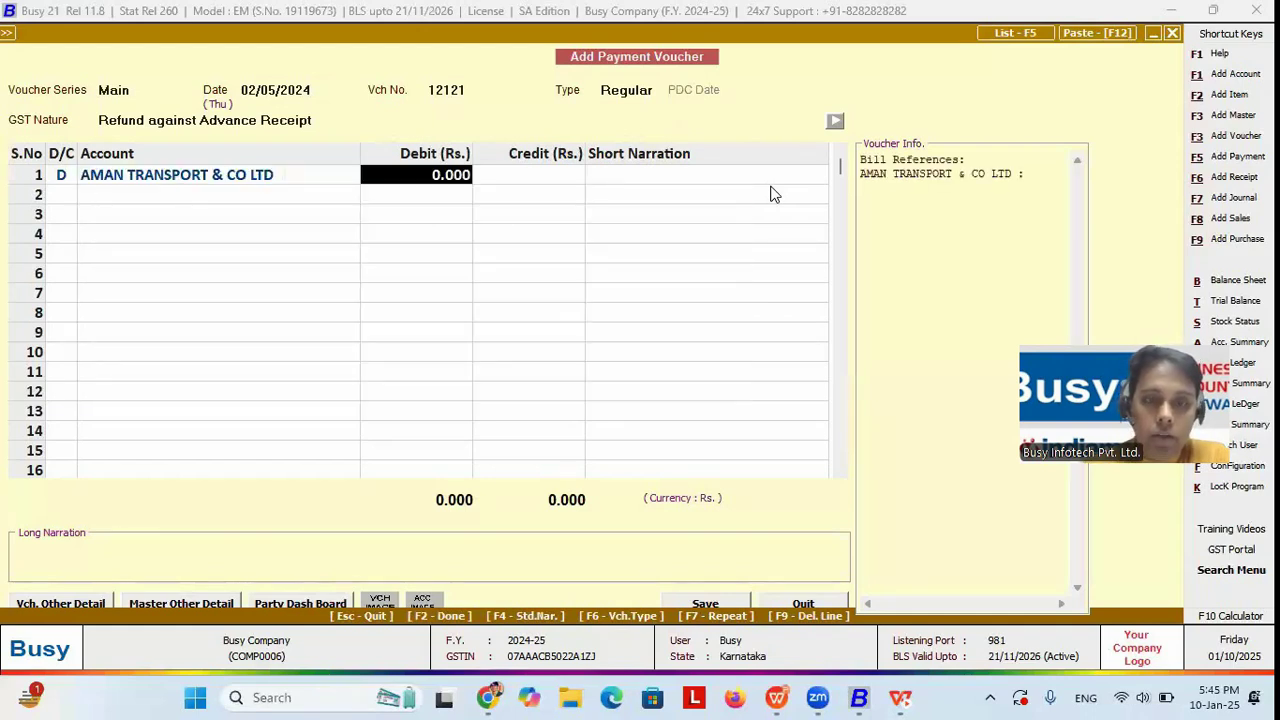
type("4100")
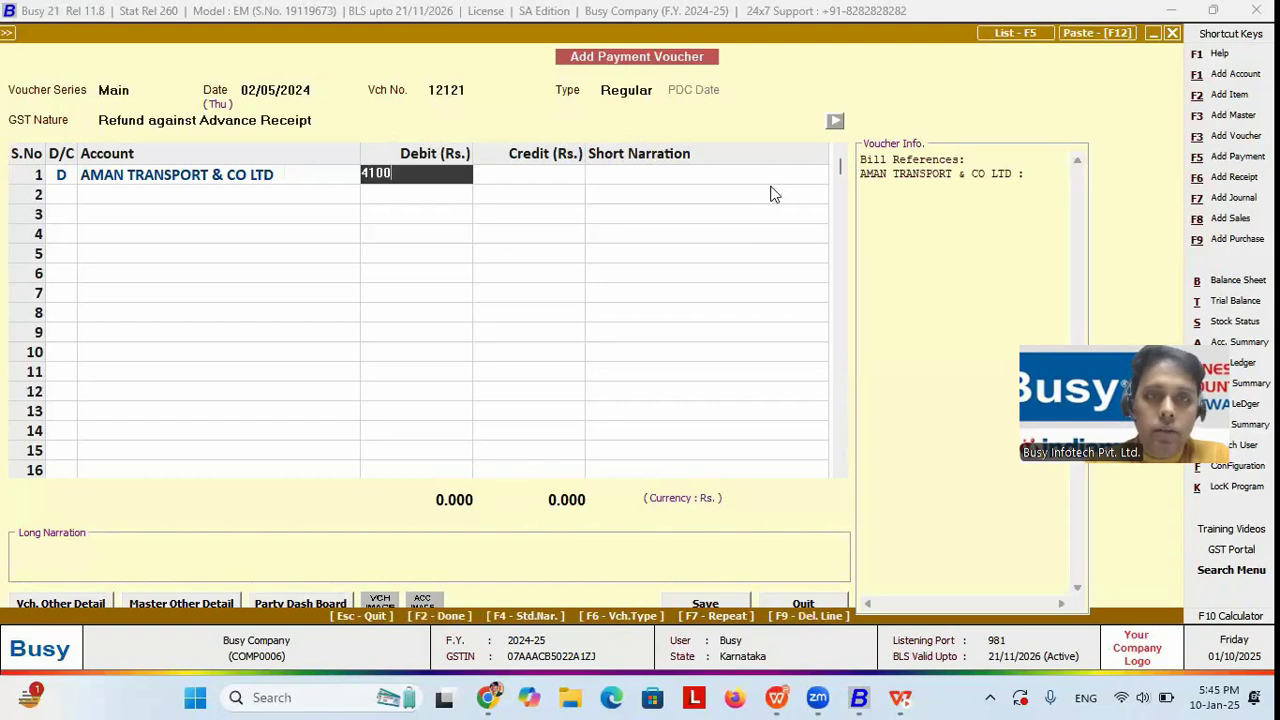
key("Return")
key("Return")
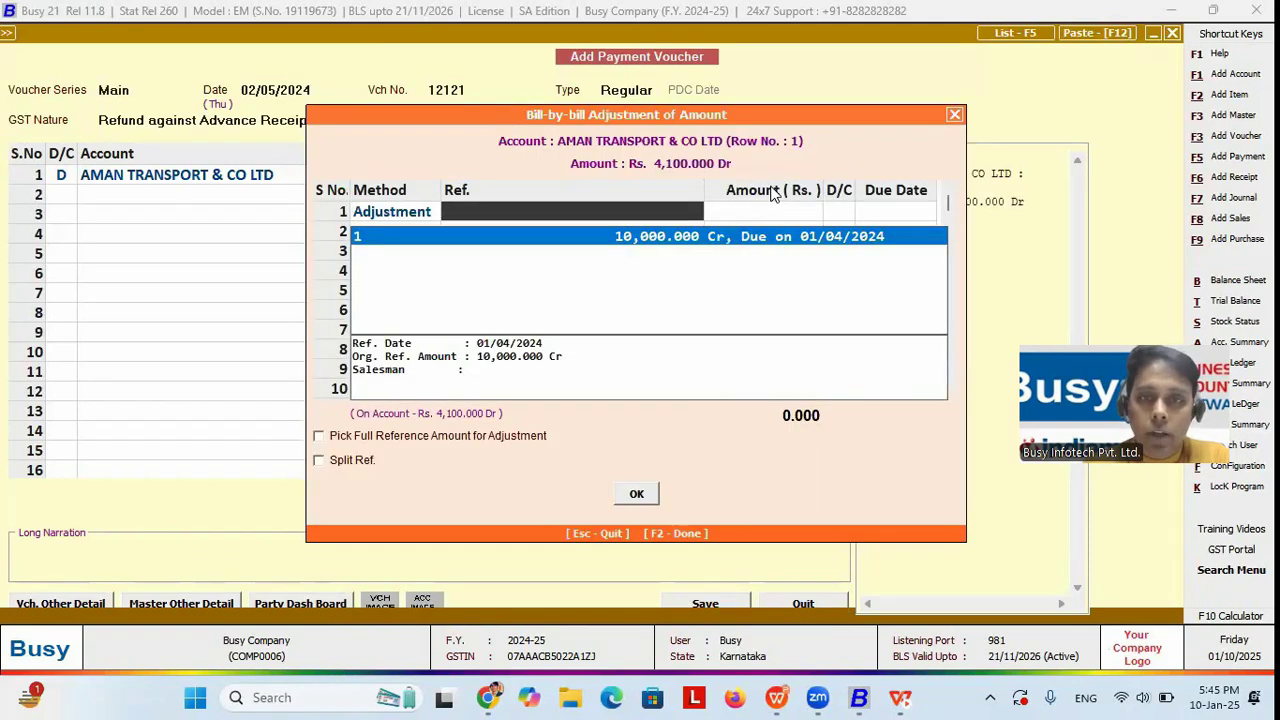
Adjust the Rs. 4,100 debit bill-by-bill against reference 1 of 01/04/2024
key("Return")
key("Return")
key("Return")
key("Return")
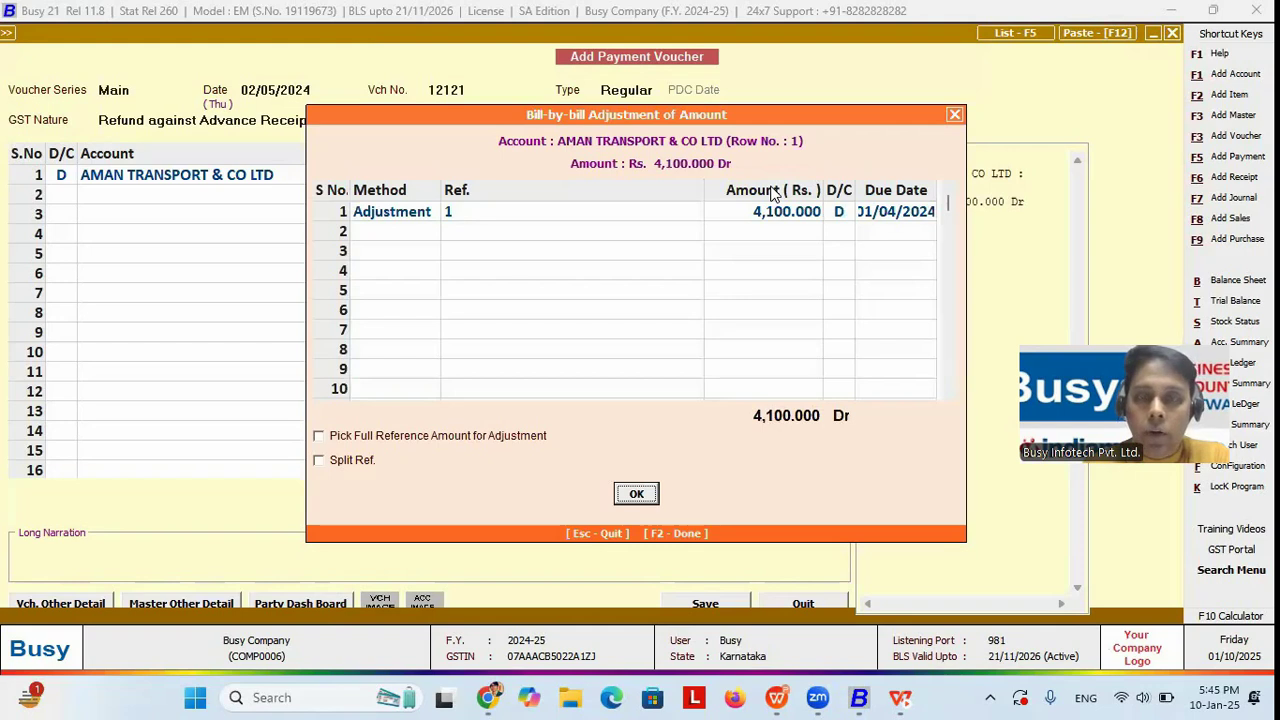
key("Return")
Credit HDFC with Rs. 4,100 on the second row of the payment voucher
key("Return")
key("Return")
key("Return")
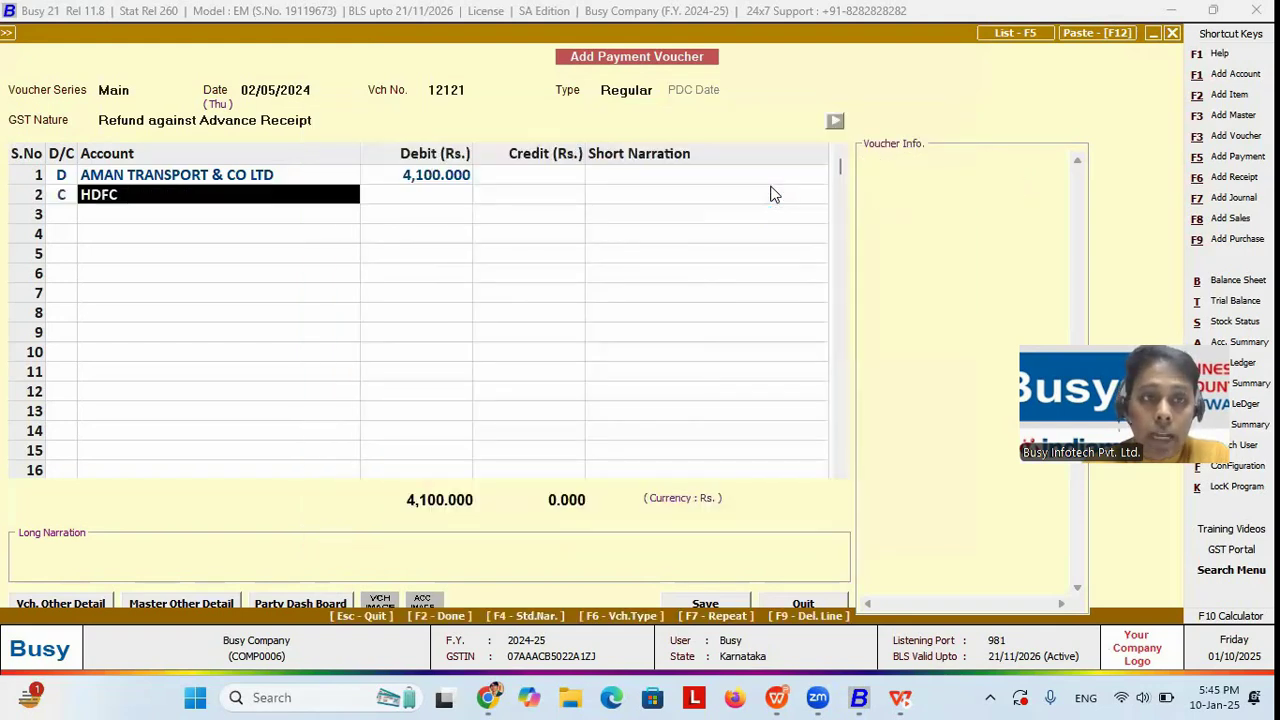
key("Return")
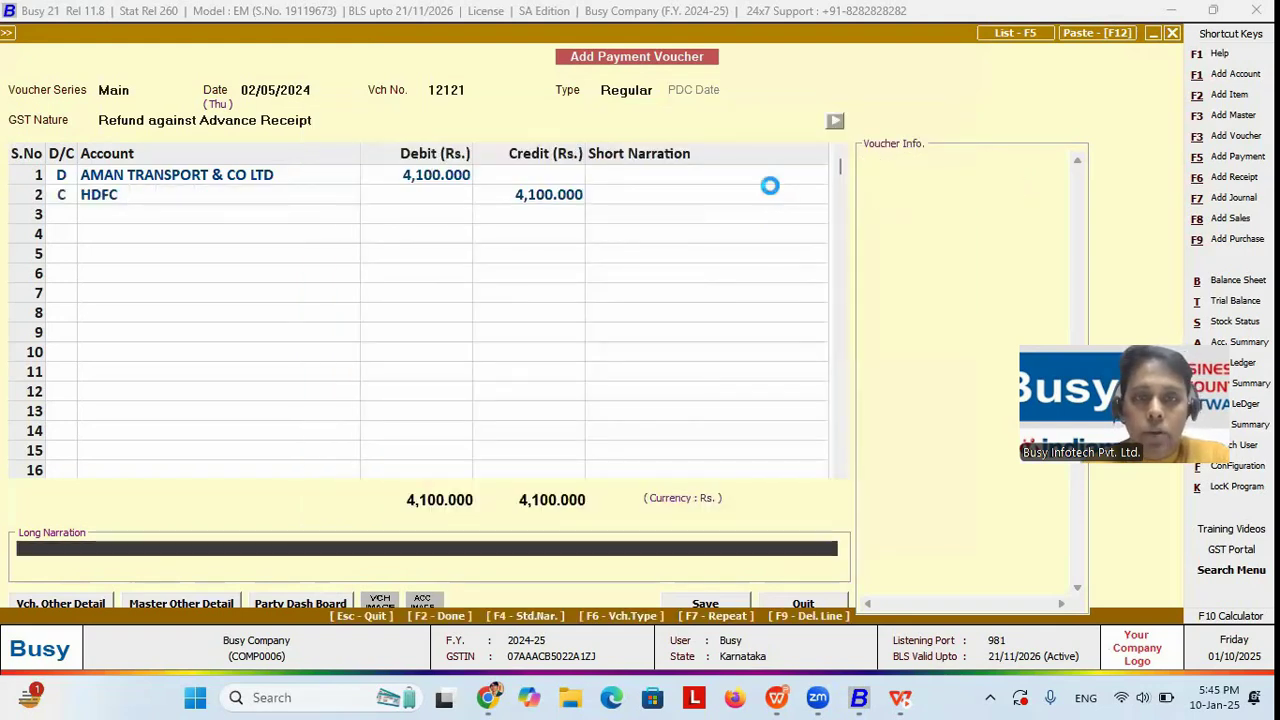
Adjust the Rs. 4,100 advance with GST against reference 1 at 18% tax and save the adjustment
left_click(566, 215)
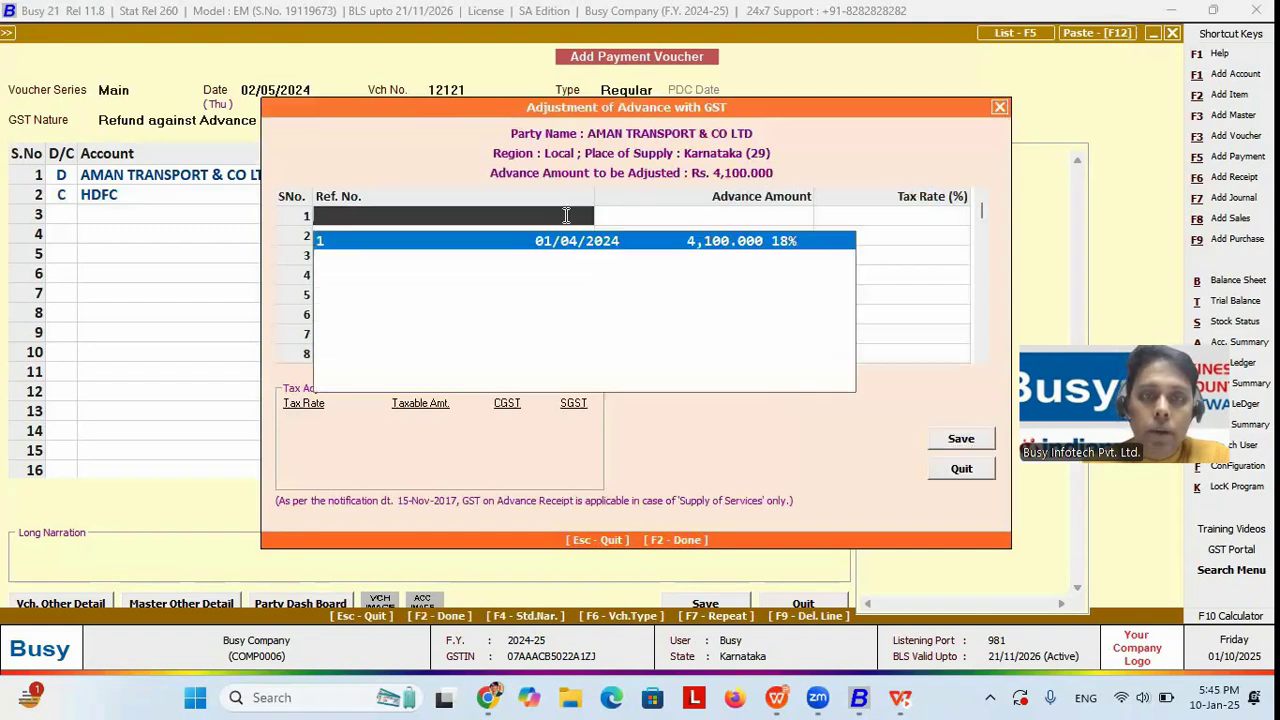
left_click(630, 250)
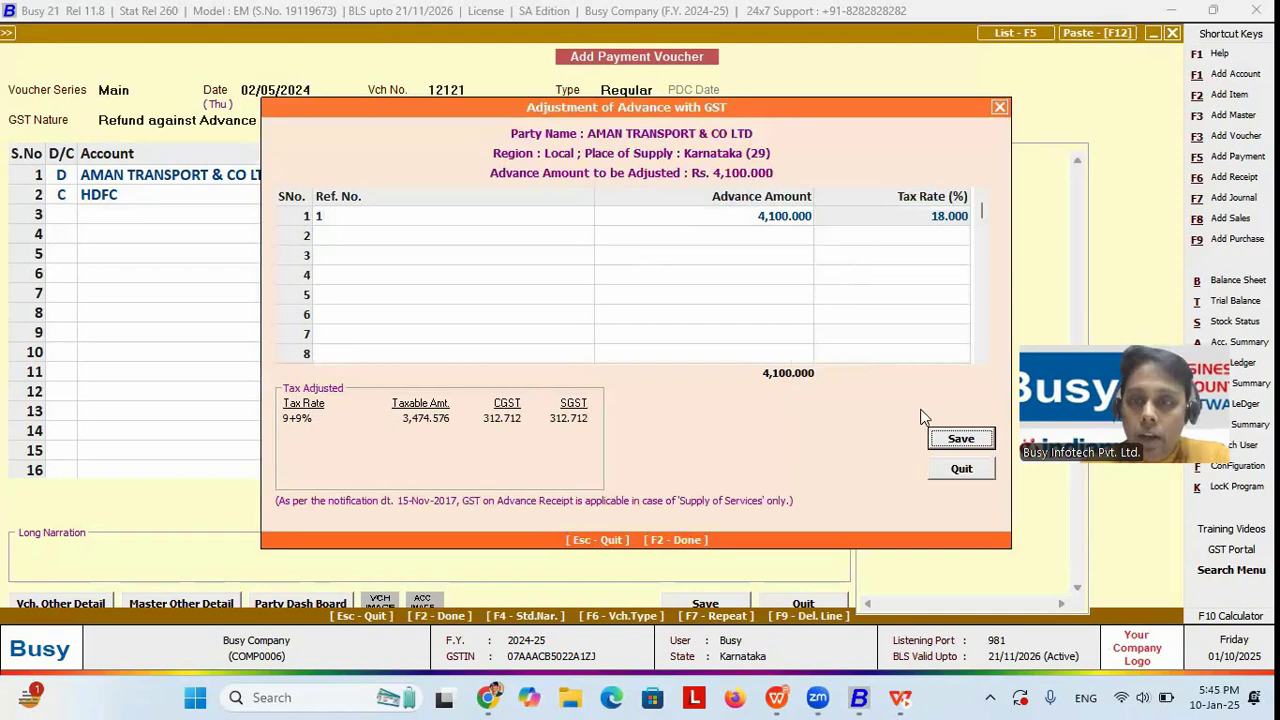
left_click(946, 442)
Save the advance refund payment voucher and leave payment entry
left_click(684, 390)
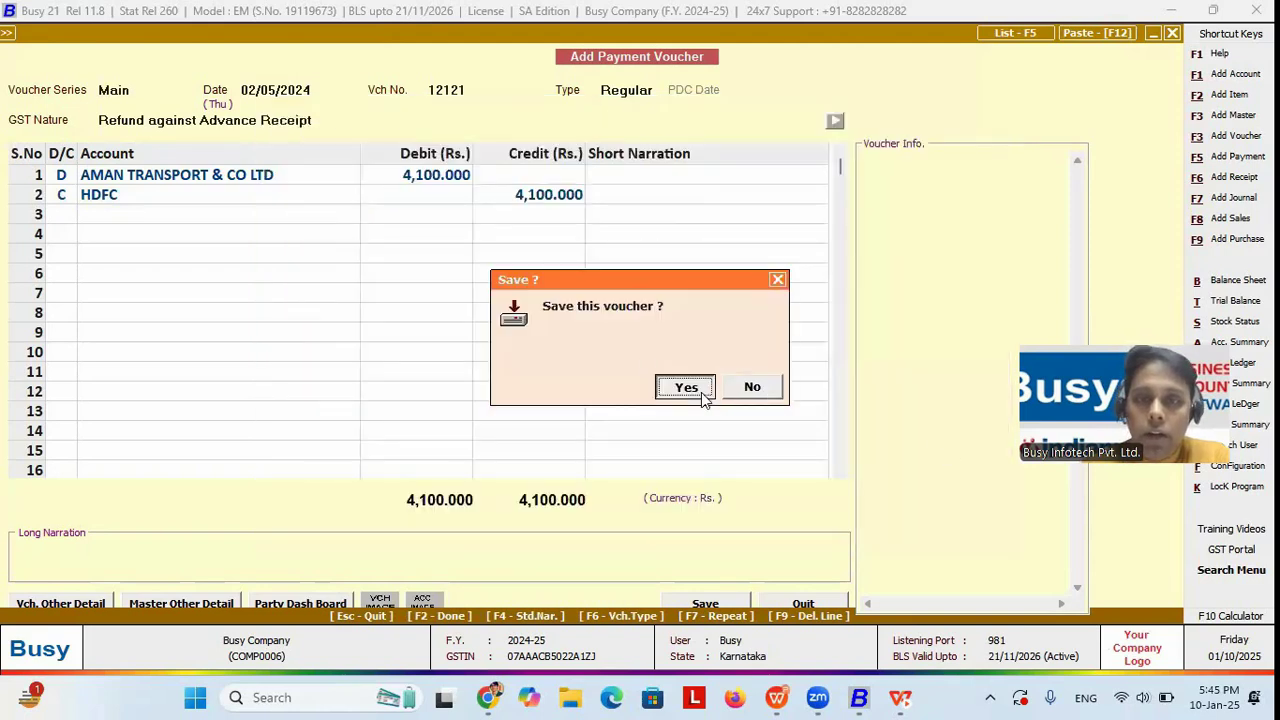
left_click(752, 388)
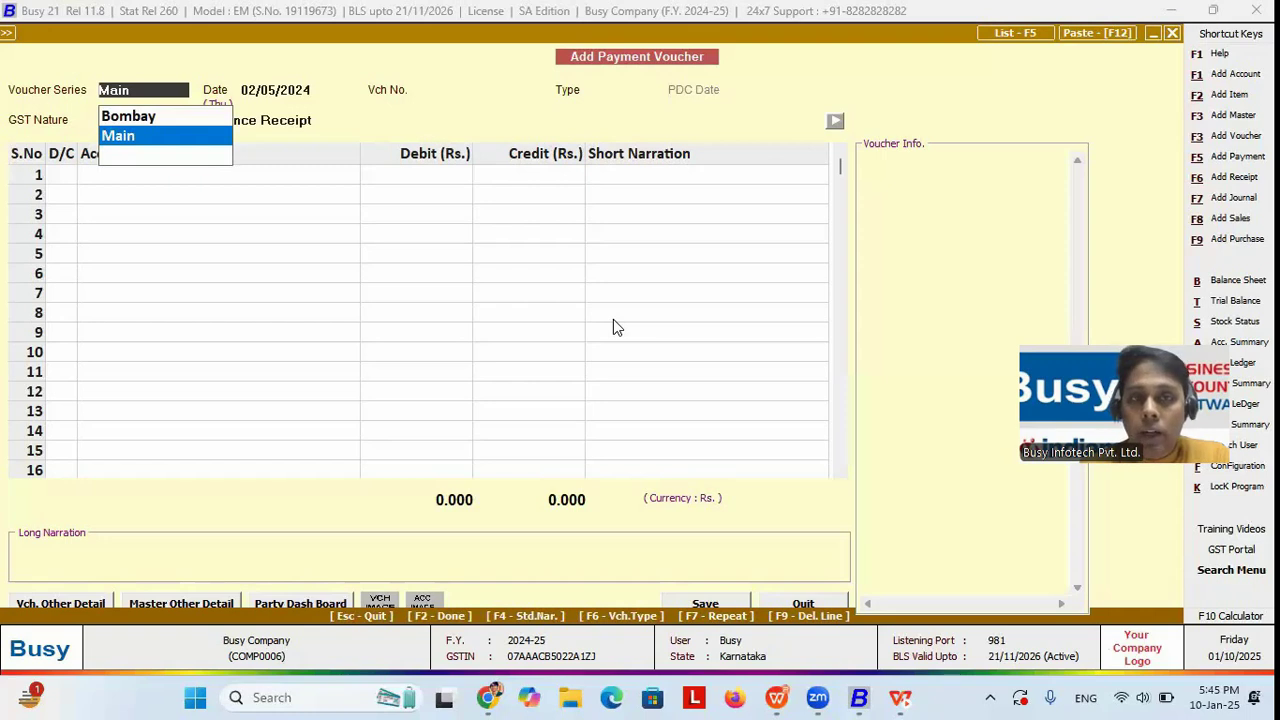
key("Escape")
key("Escape")
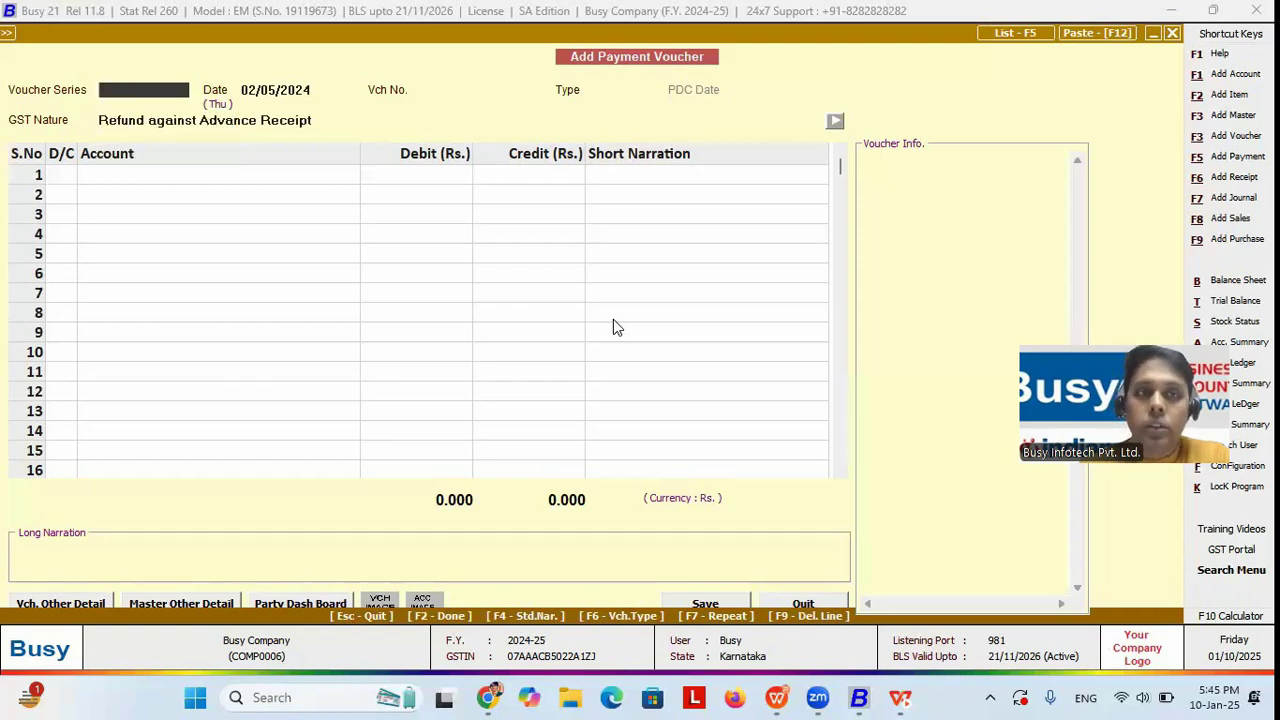
Expand the GST Misc. Utilities group among the transaction options
key("Down")
key("Down")
key("Down")
key("Down")
key("Down")
key("Down")
key("Down")
key("Down")
key("Down")
key("Down")
key("Down")
key("Down")
key("Down")
key("Down")
key("Down")
key("Down")
key("Down")
key("Down")
key("Down")
key("Down")
key("Down")
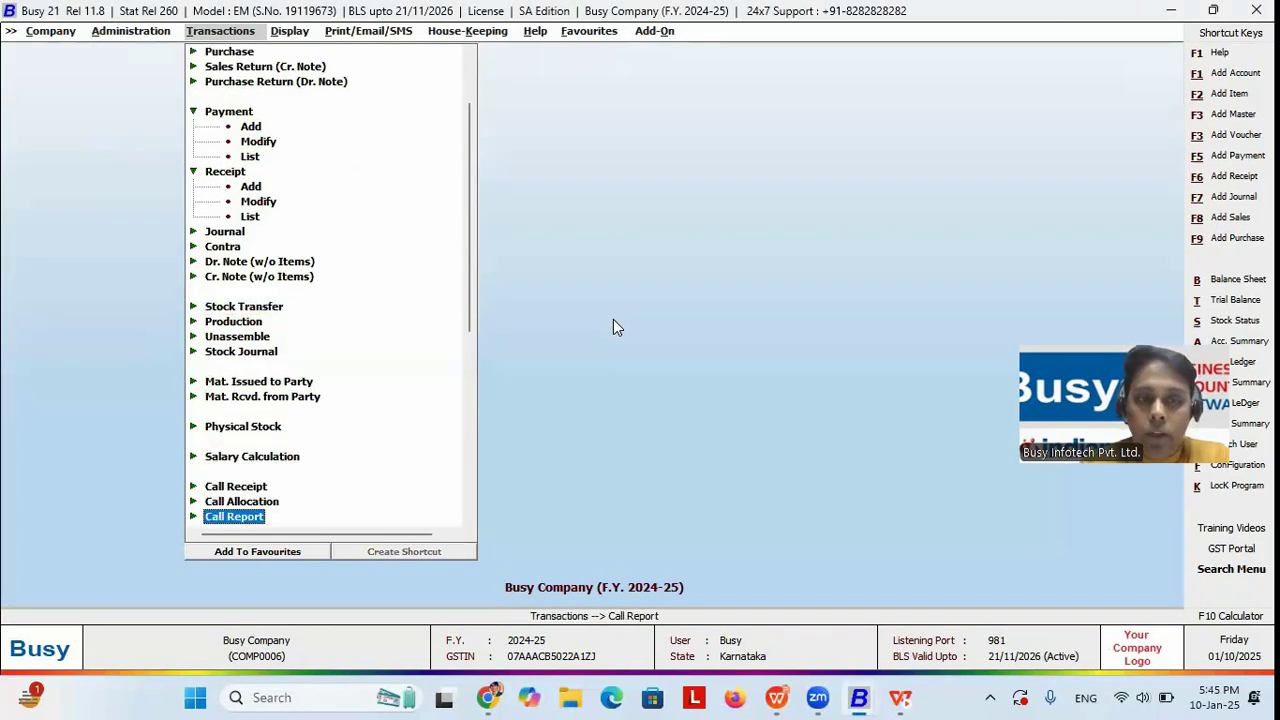
key("Down")
key("Return")
Look through the GST Misc. Utilities for the options that check or post tax on advance receipts
key("Down")
key("Down")
key("Down")
key("Down")
key("Down")
key("Down")
key("Down")
key("Down")
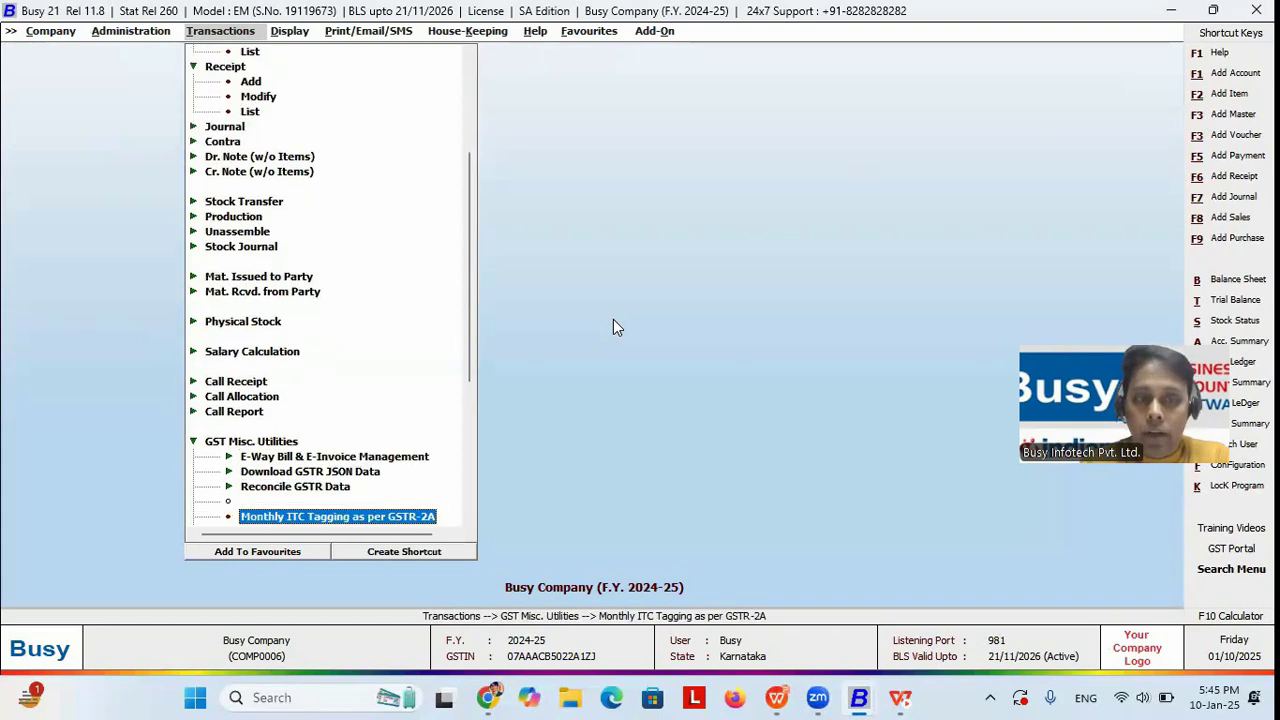
key("Down")
key("Down")
key("Down")
key("Down")
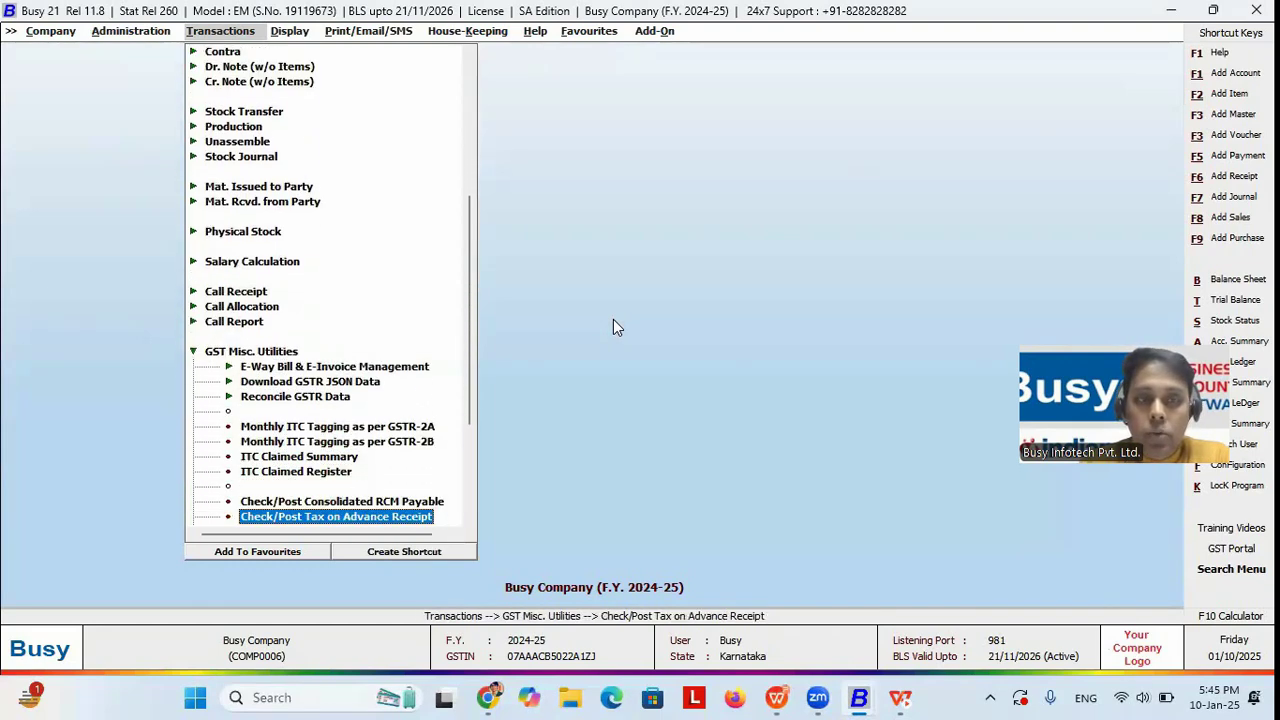
key("Up")
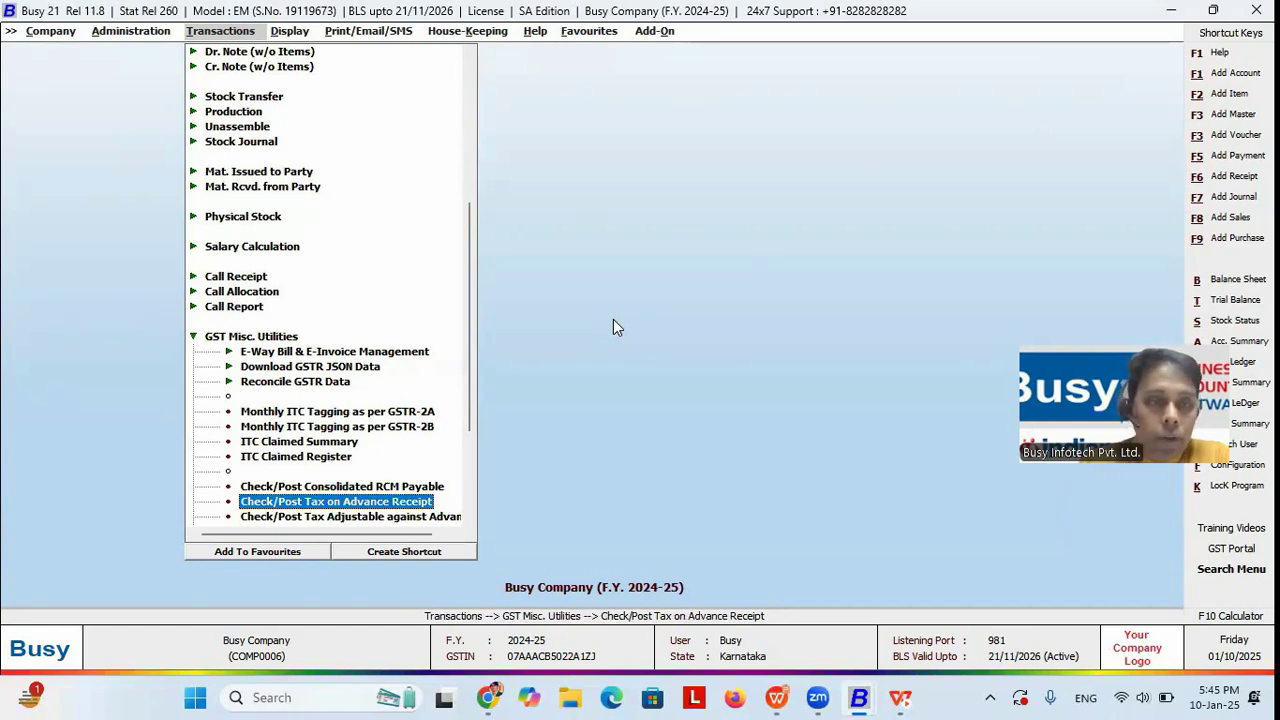
key("Down")
key("Down")
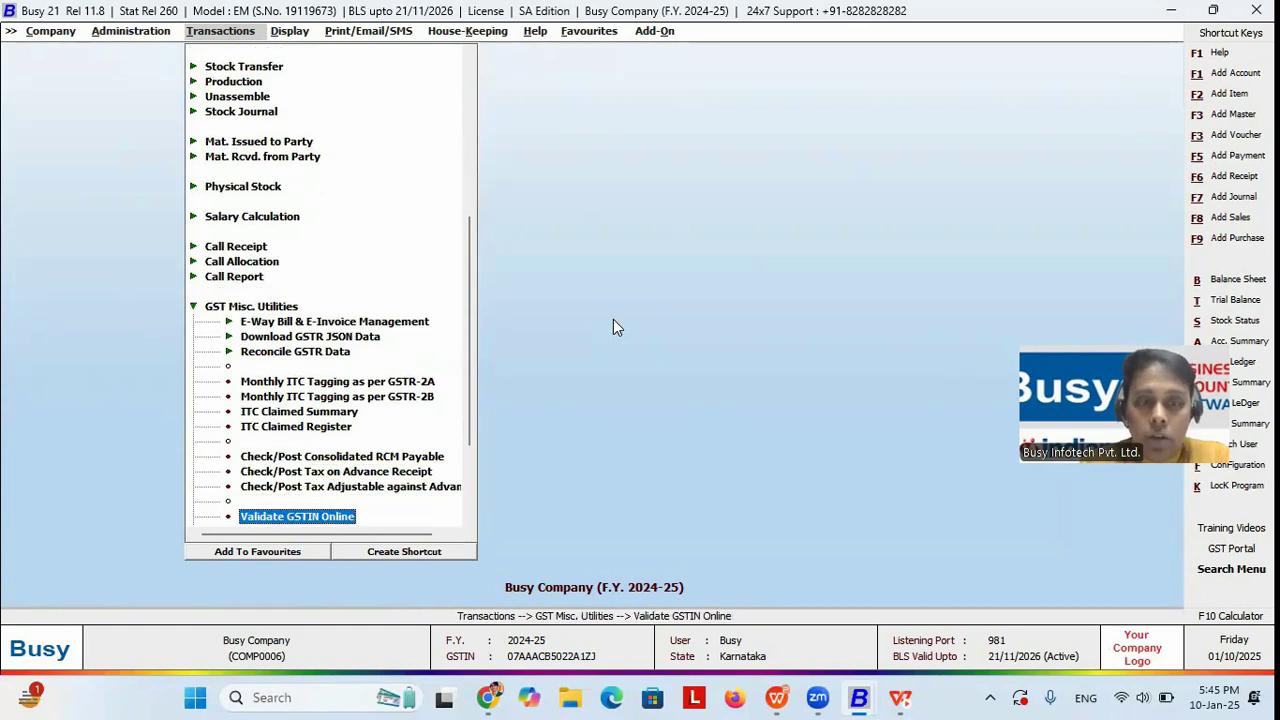
key("Up")
key("Up")
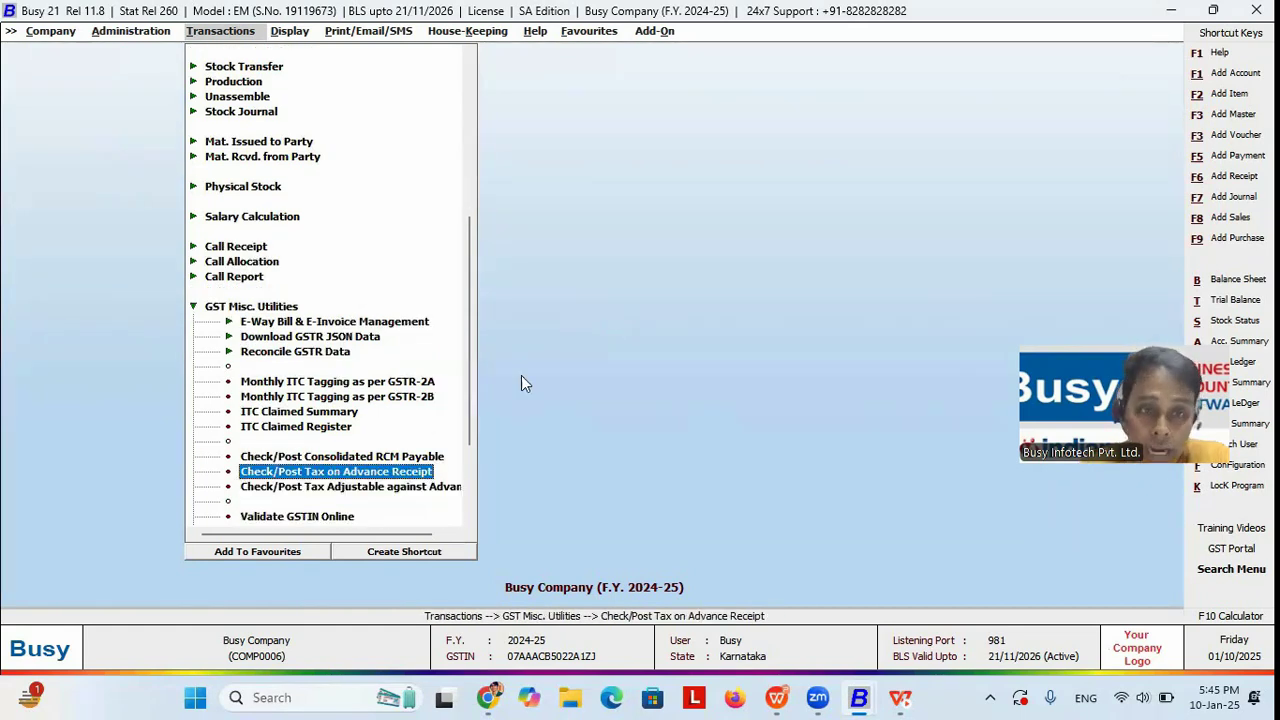
left_click(325, 486)
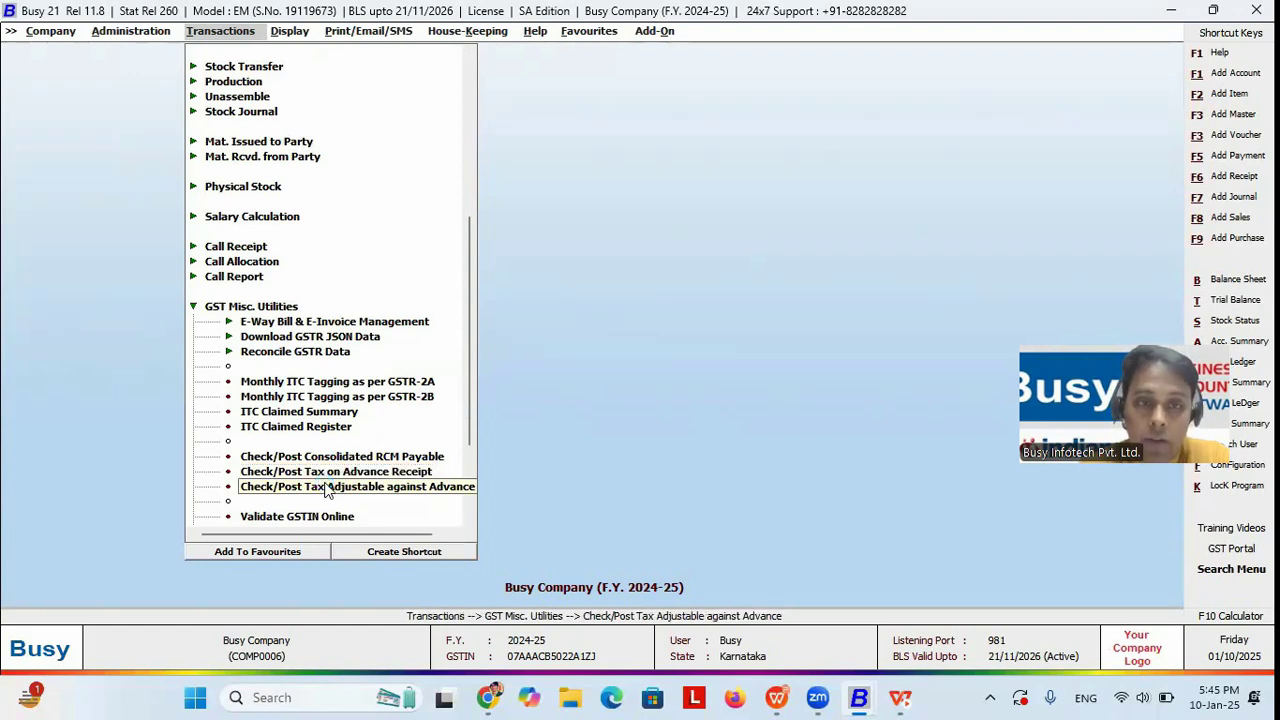
key("Escape")
key("Escape")
left_click(343, 486)
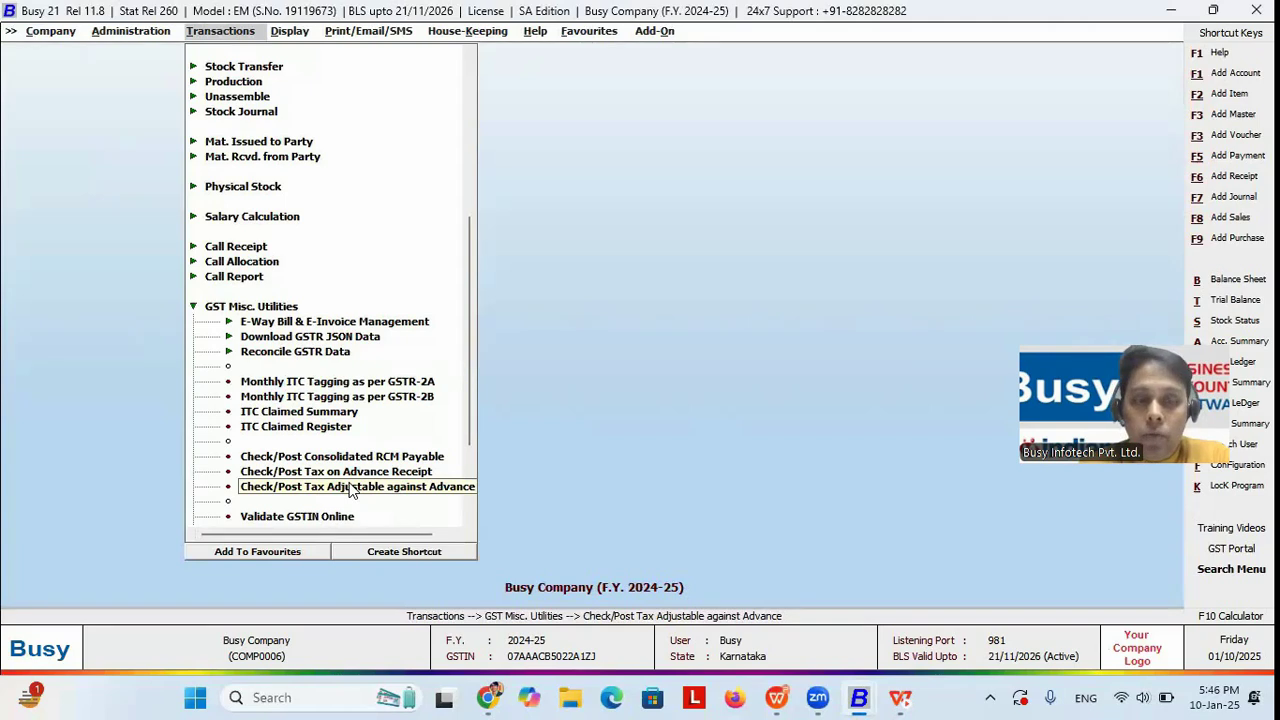
left_click(349, 490)
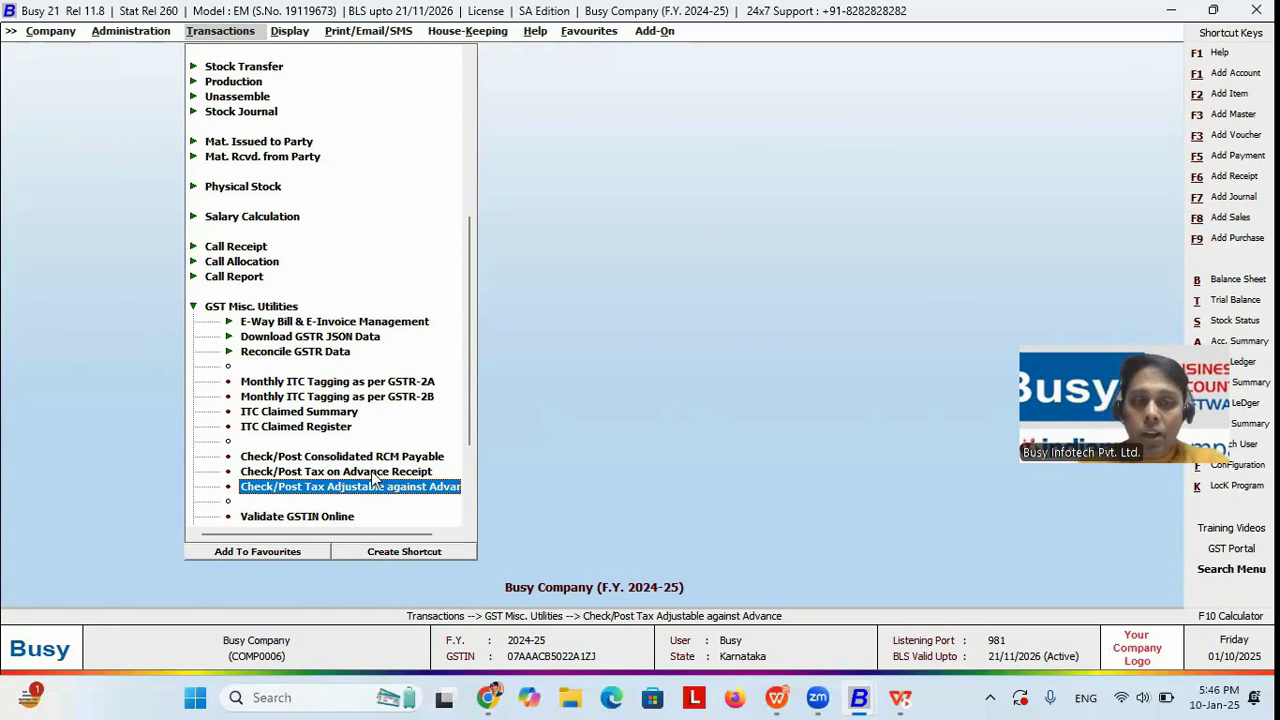
left_click(371, 466)
left_click(371, 470)
key("Return")
key("Escape")
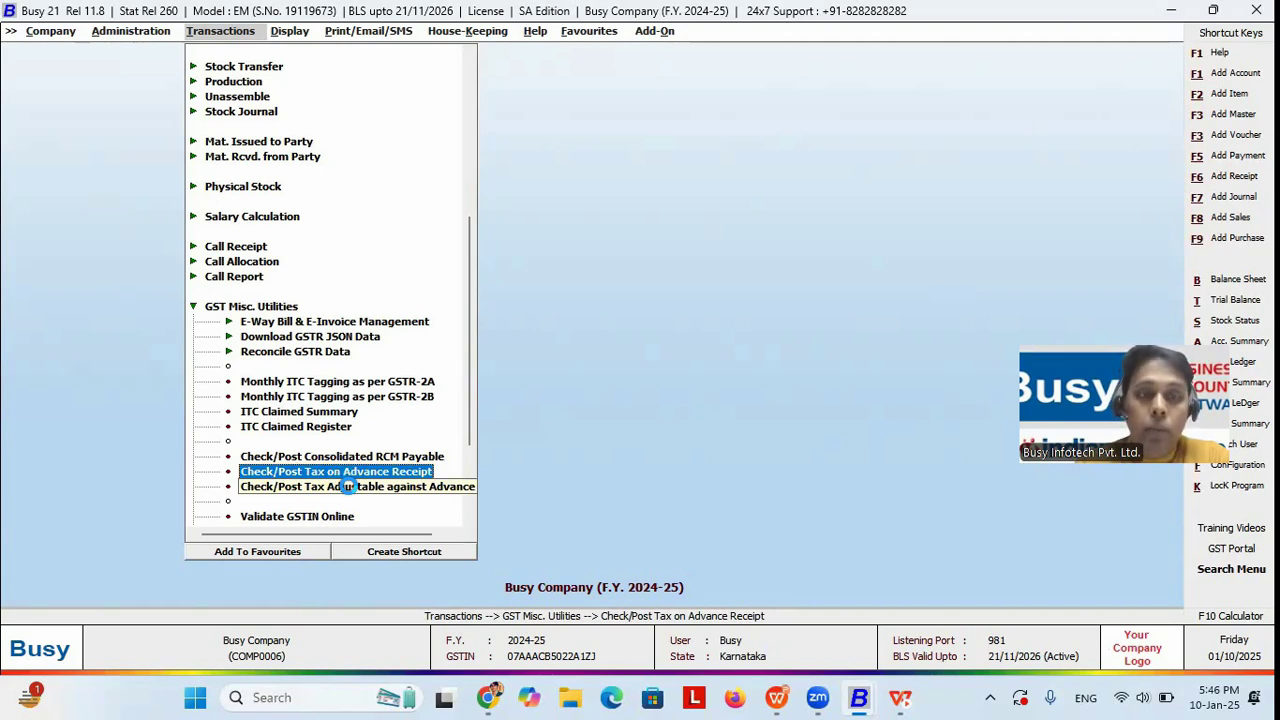
Run the Tax Adjustable against Advance check for all voucher series groups from 01/04/2024 to 31/03/2025, excluding current tax period adjustments
double_click(322, 488)
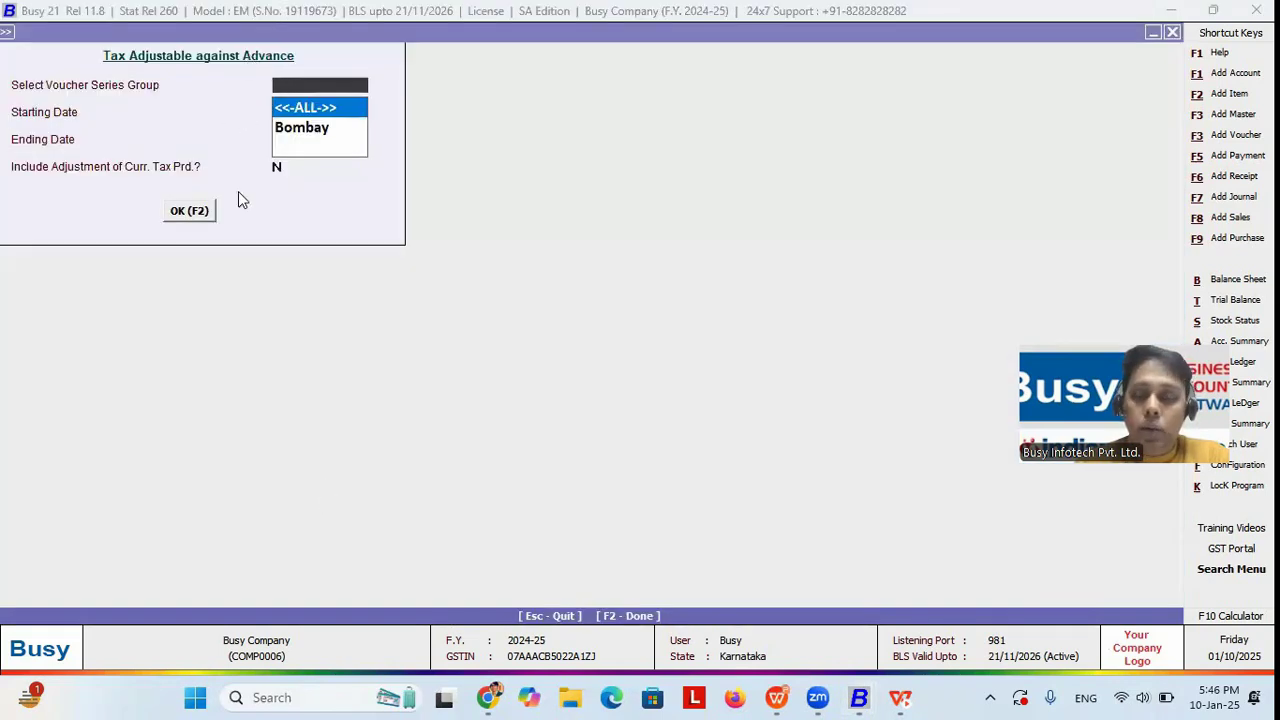
key("Return")
key("Return")
key("Return")
key("Return")
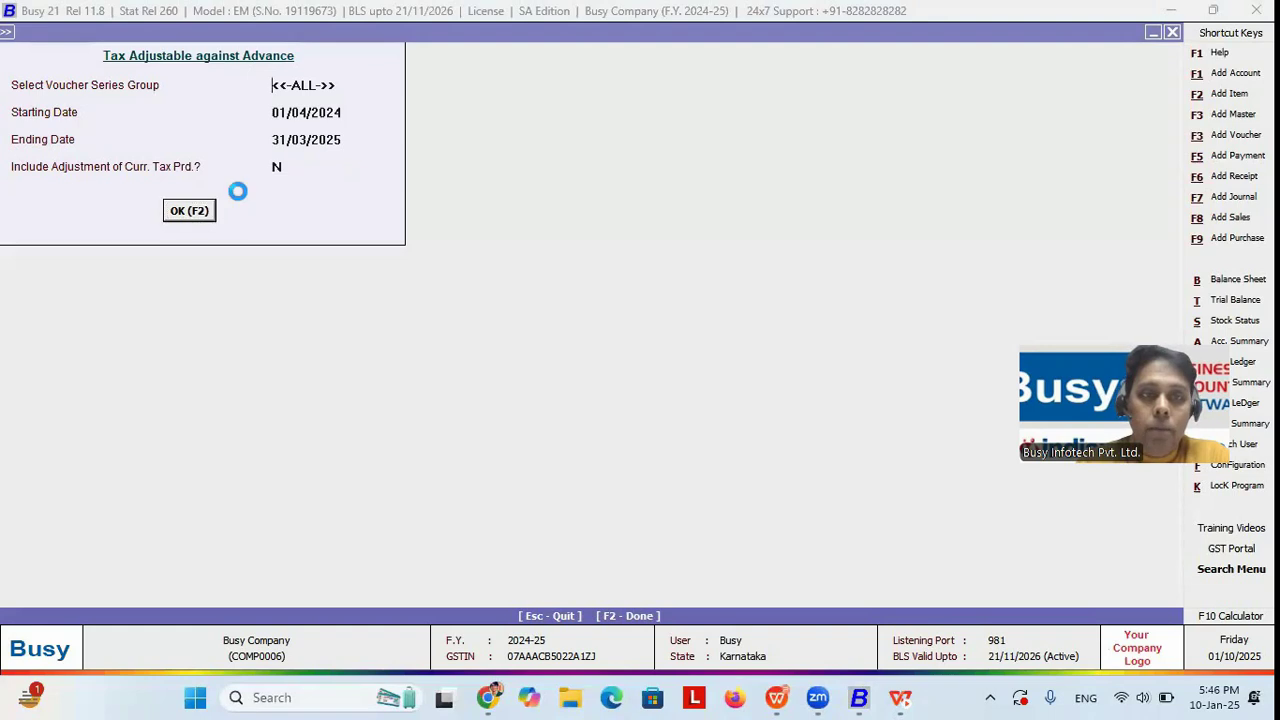
Rerun the Tax Adjustable against Advance check for all voucher series groups from 01/04/2024 to 31/03/2025, including current tax period adjustments
key("Escape")
key("Return")
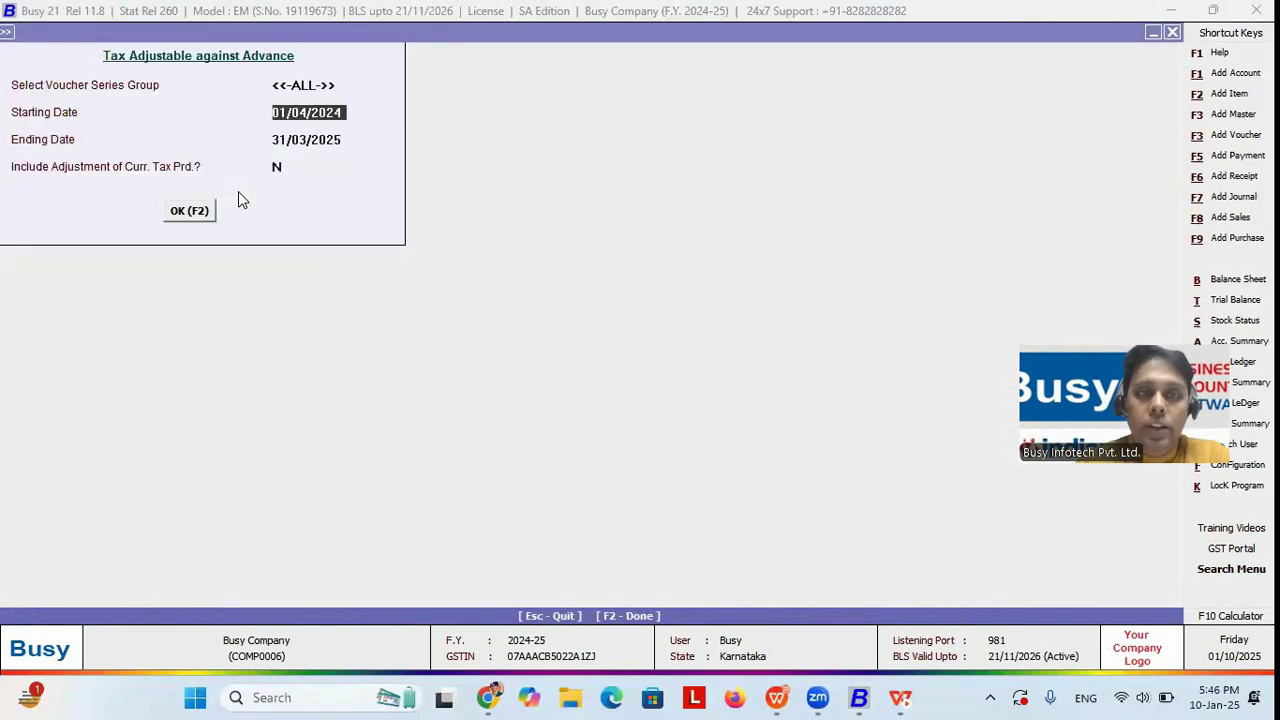
type("01")
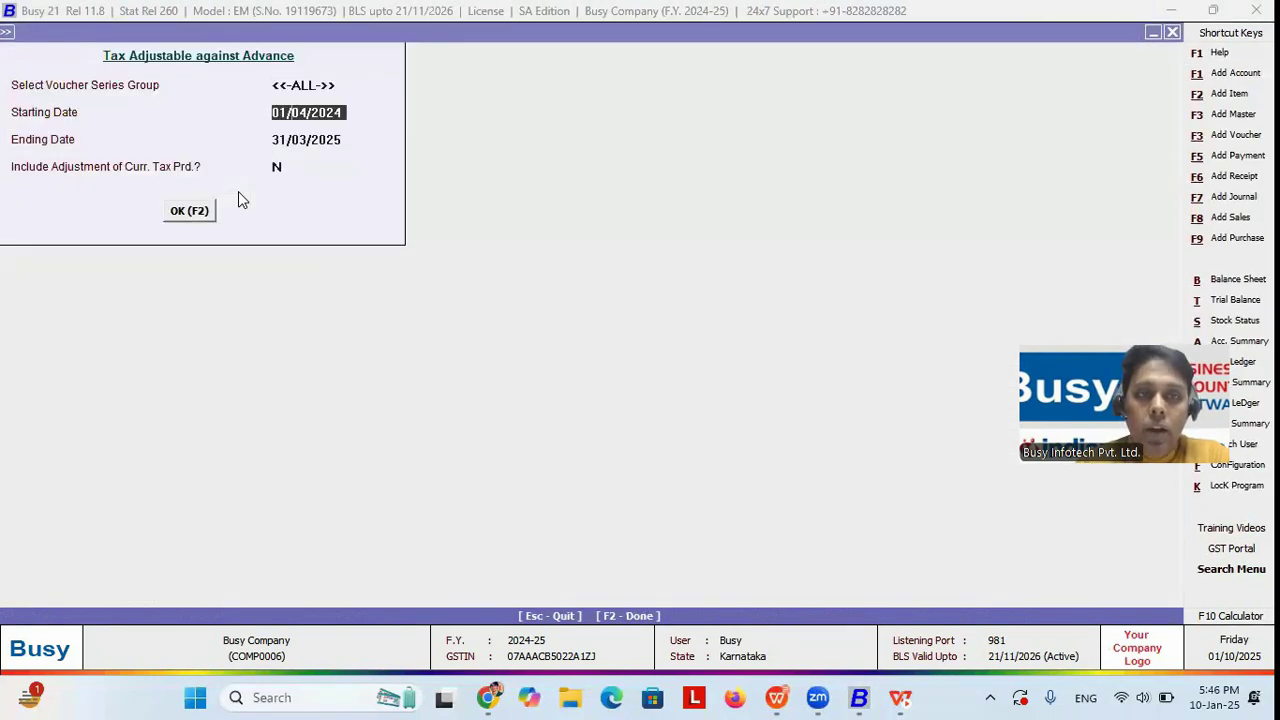
key("Return")
key("Return")
key("Up")
key("Up")
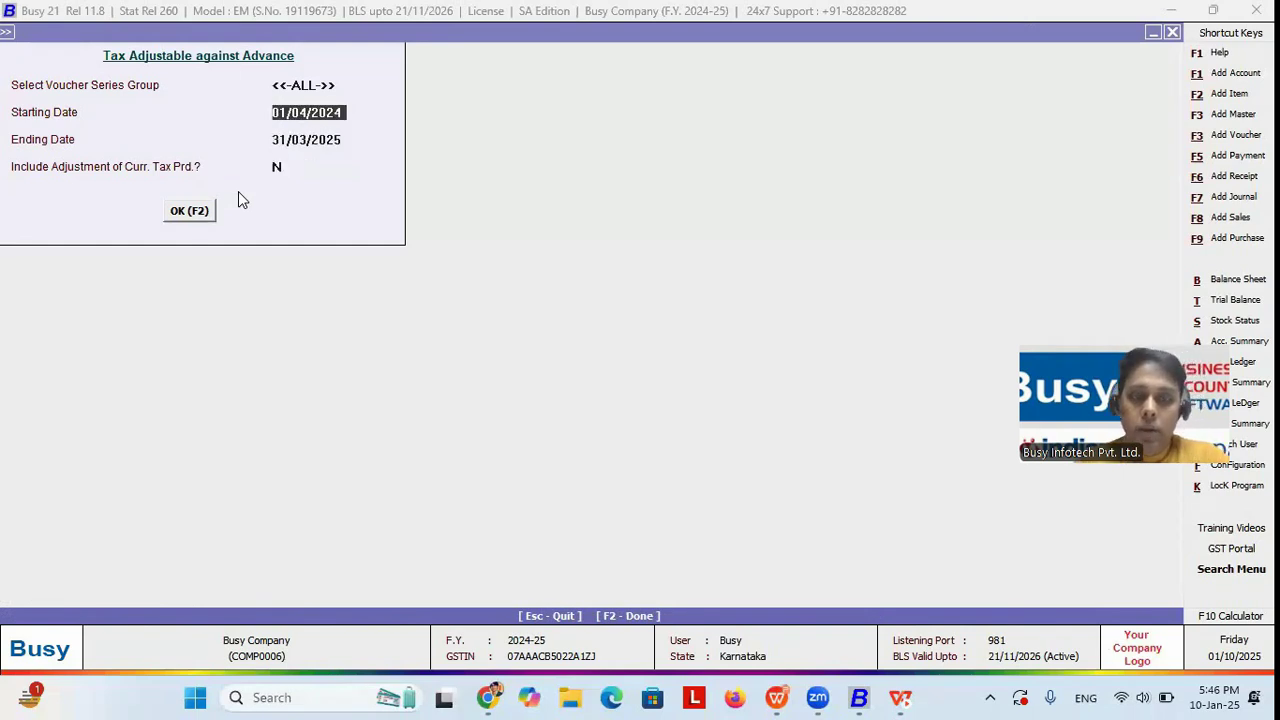
key("Return")
key("Return")
type("Y")
key("Return")
key("Return")
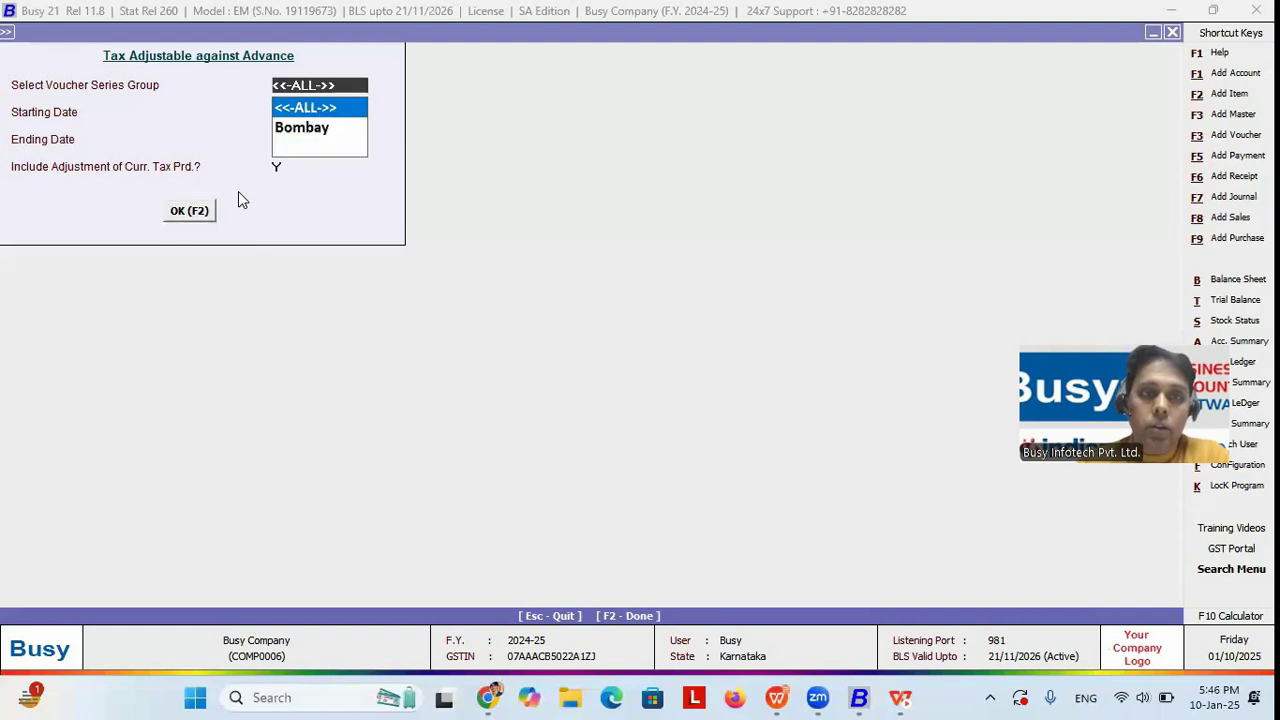
key("Return")
Examine the sale and payment entries across all columns of the Tax Adjustable against Advance report and its voucher posting option
key("Down")
key("Right")
key("Right")
key("Right")
key("Right")
key("Right")
key("Right")
key("Right")
key("Right")
key("Right")
key("Right")
key("Right")
key("Right")
key("Right")
key("Right")
key("Right")
key("Right")
key("Right")
key("Right")
key("Right")
key("Right")
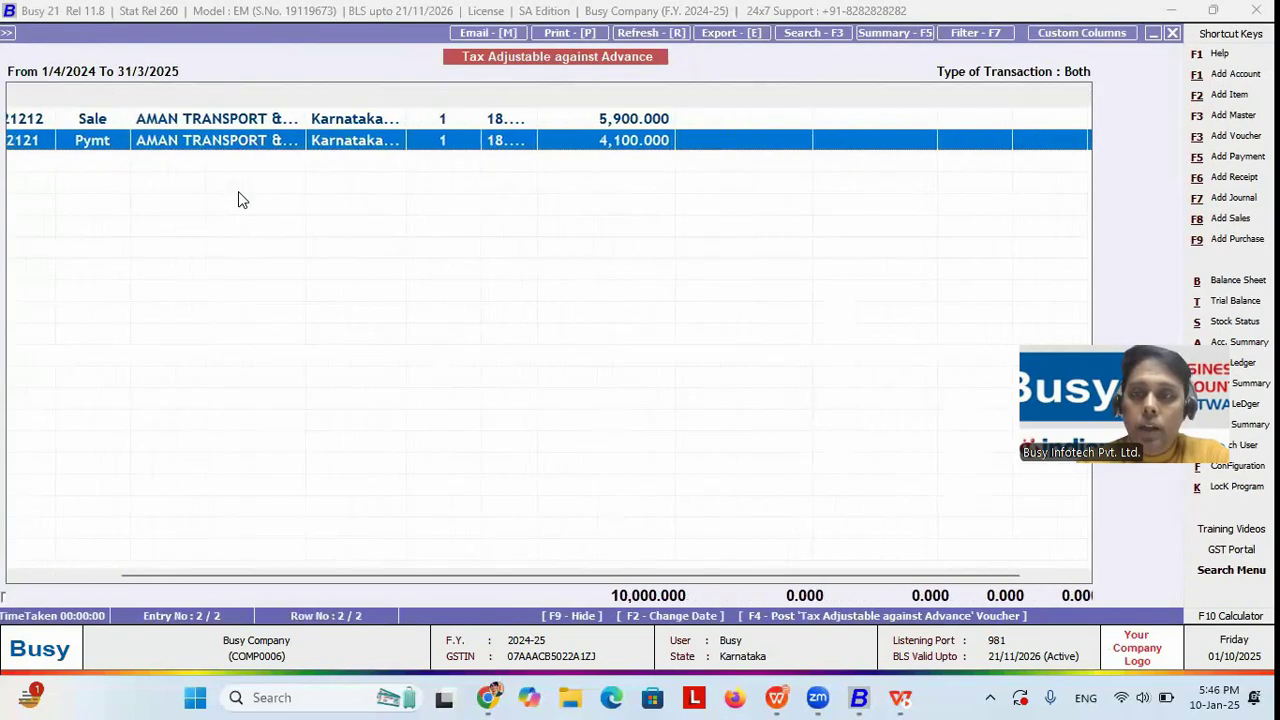
key("Left")
key("Left")
key("Left")
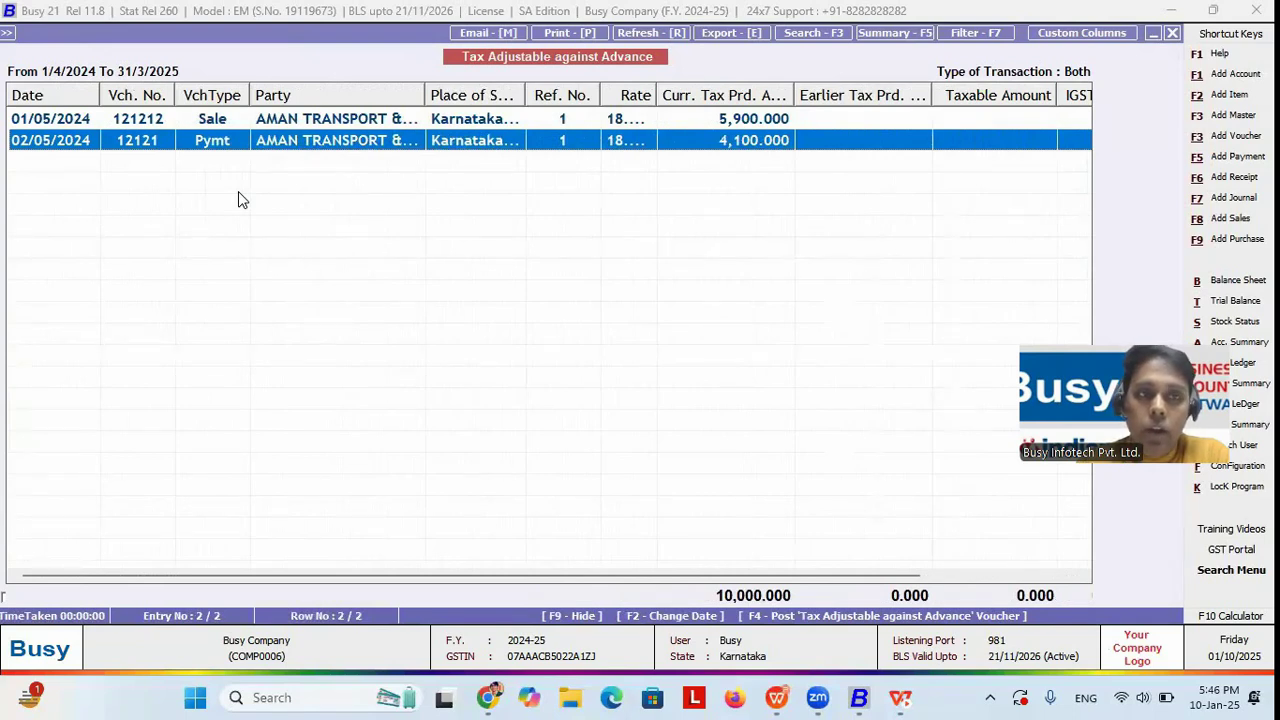
key("Up")
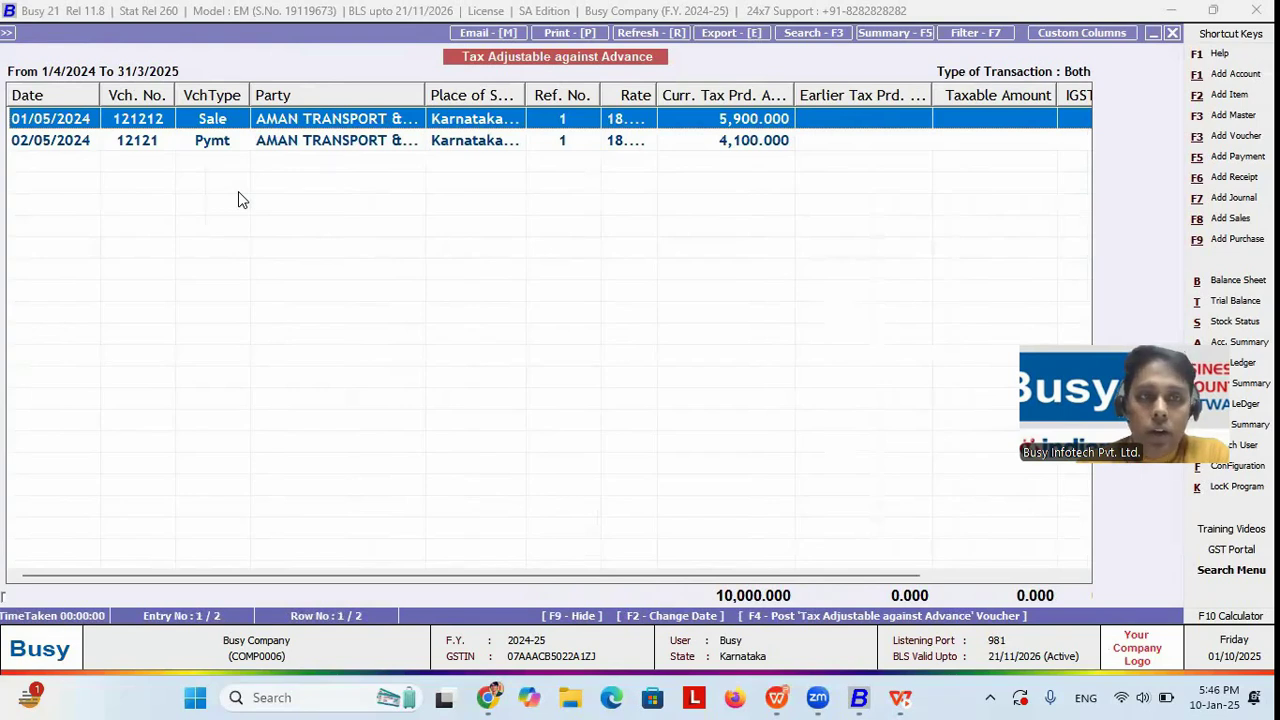
key("Down")
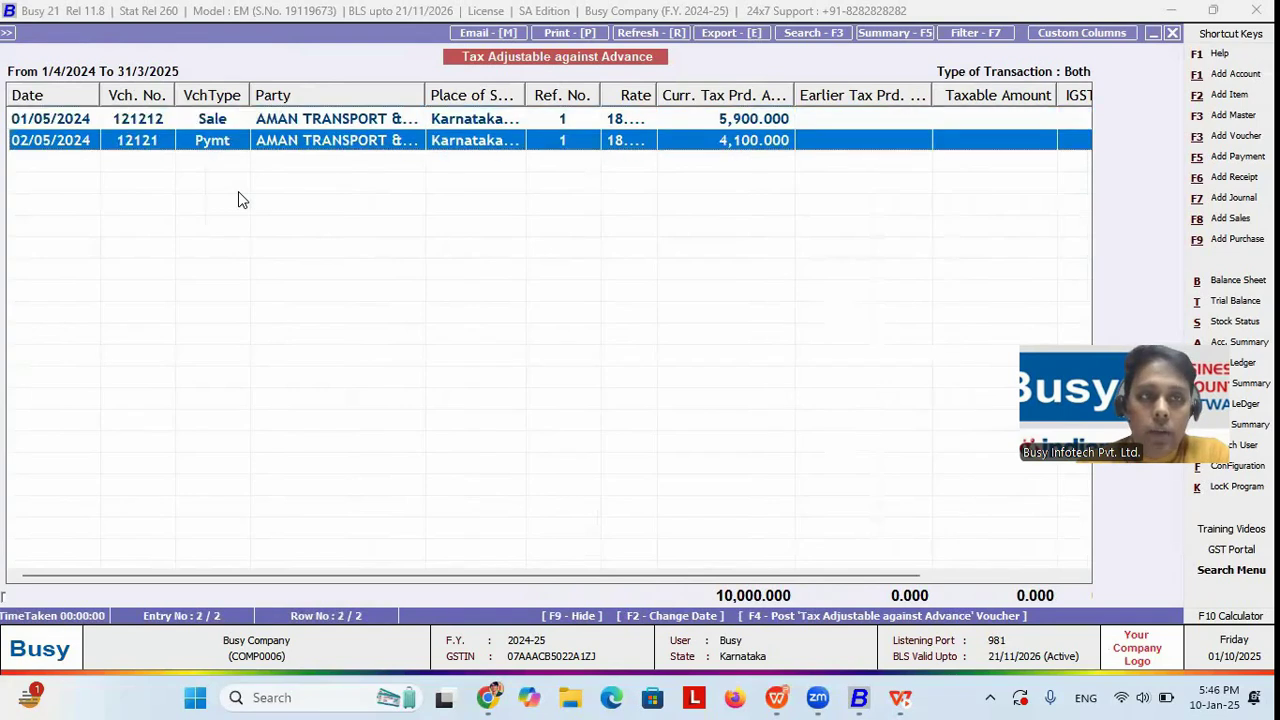
left_click(765, 617)
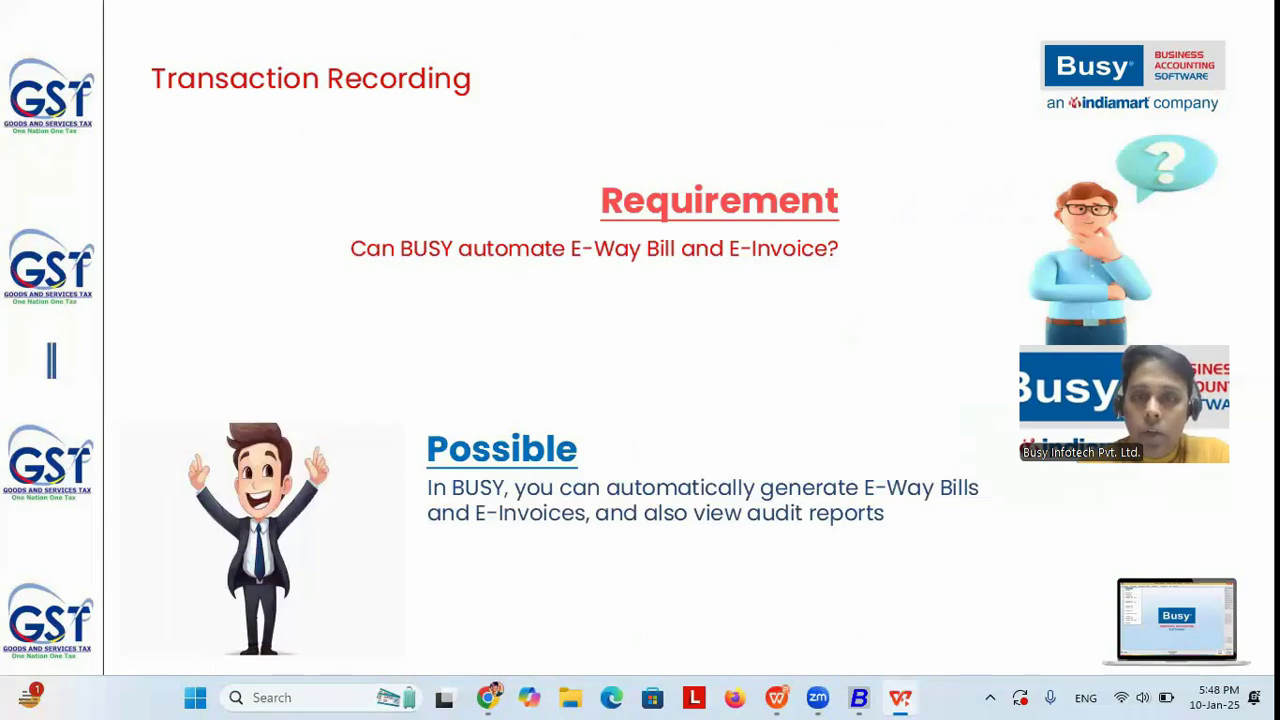
Switch from the slide show to Busy and open the GST/VAT section of the Features / Options configuration
key("alt+Tab")
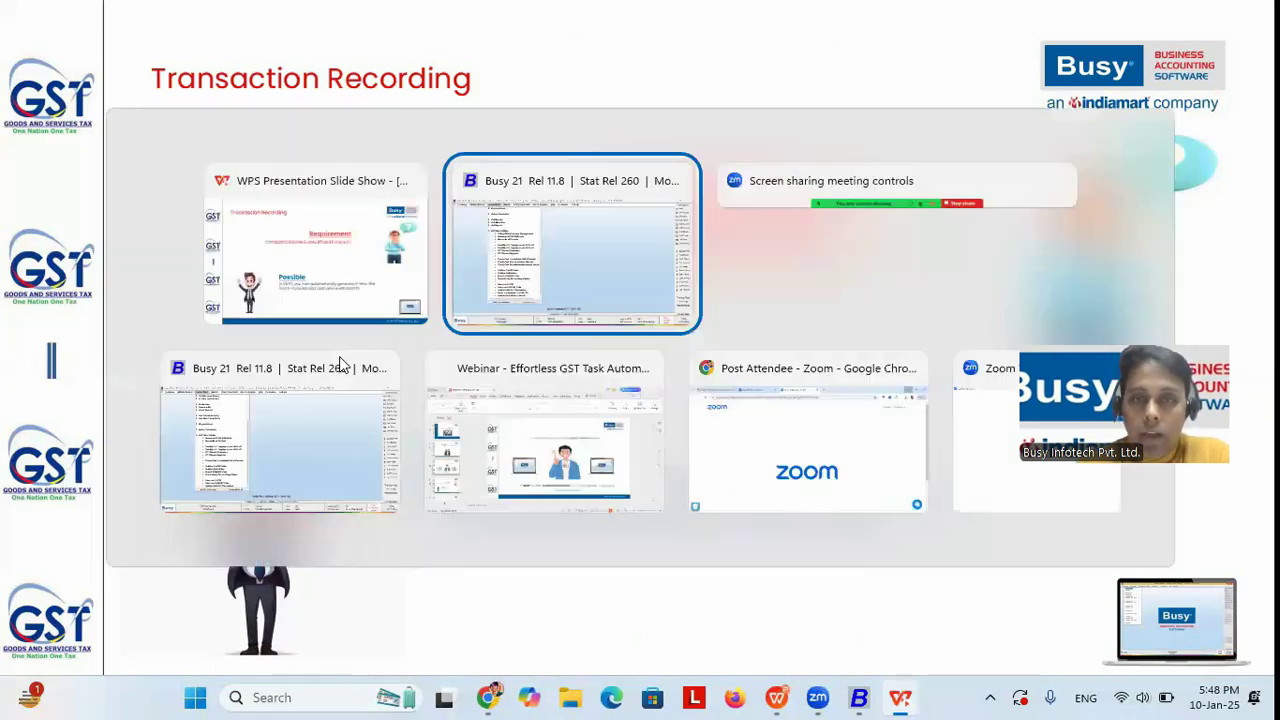
key("alt+a")
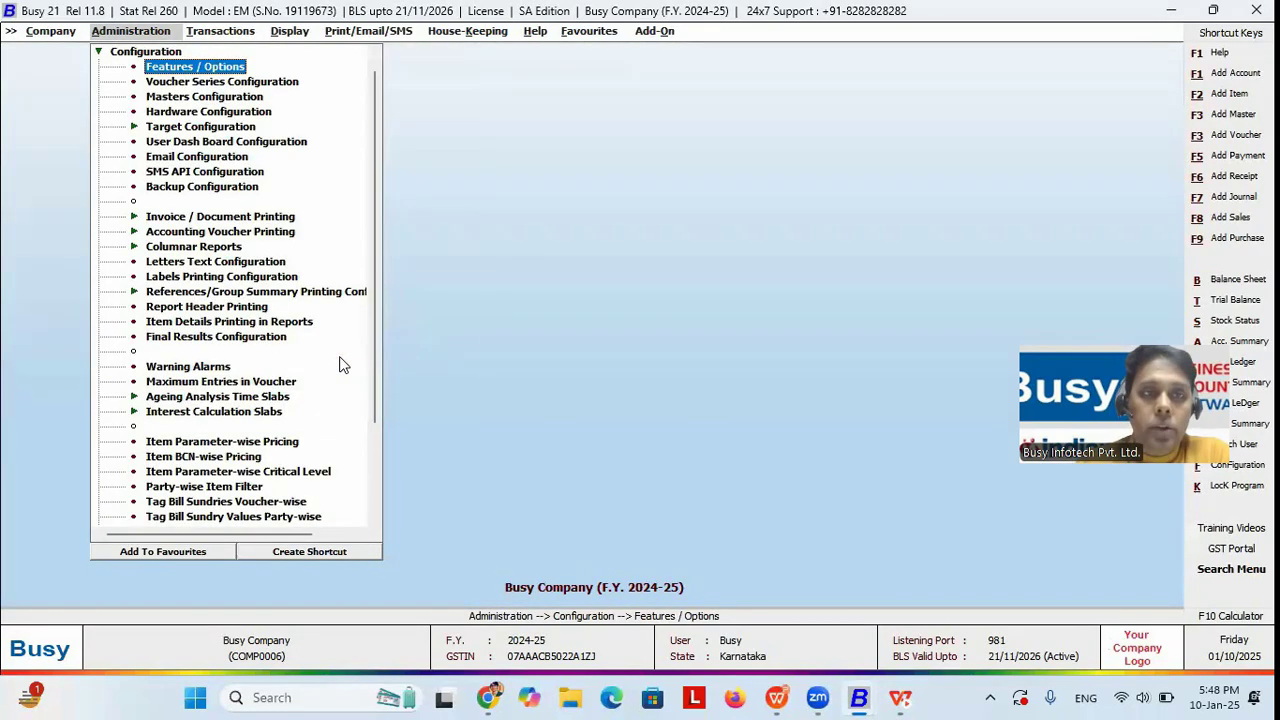
key("Return")
key("Down")
key("Down")
key("Down")
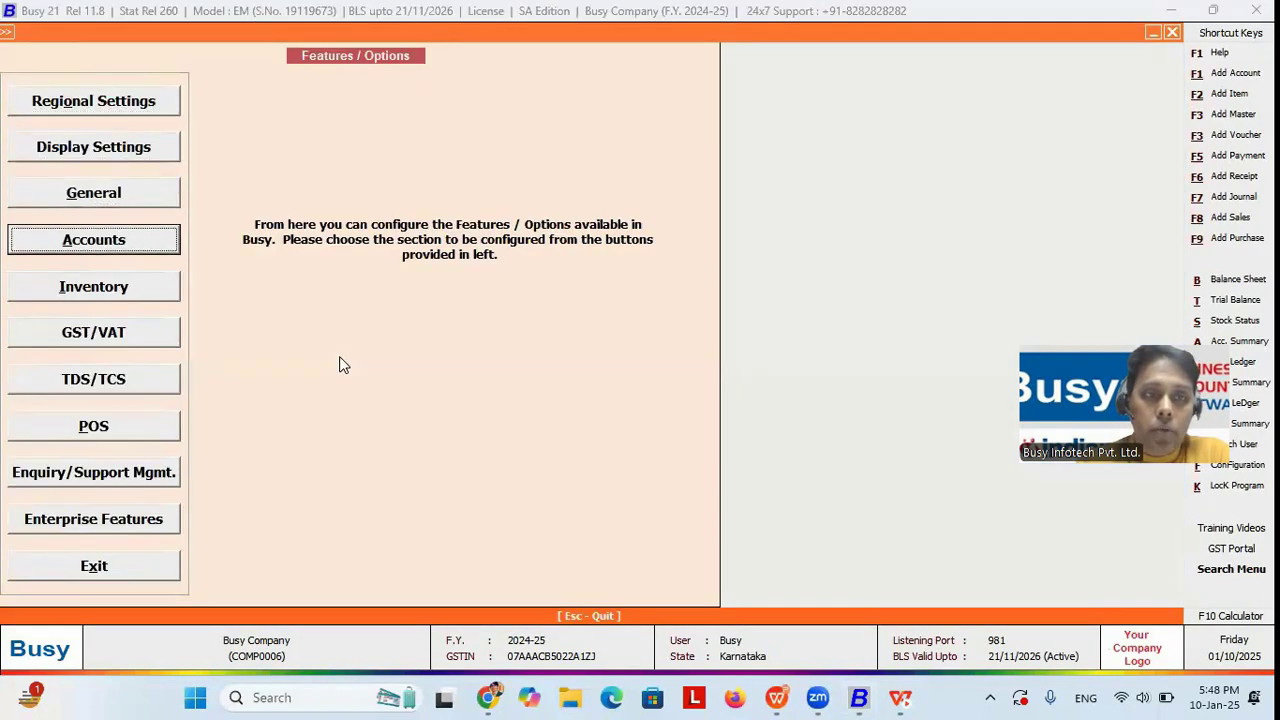
key("Down")
key("Down")
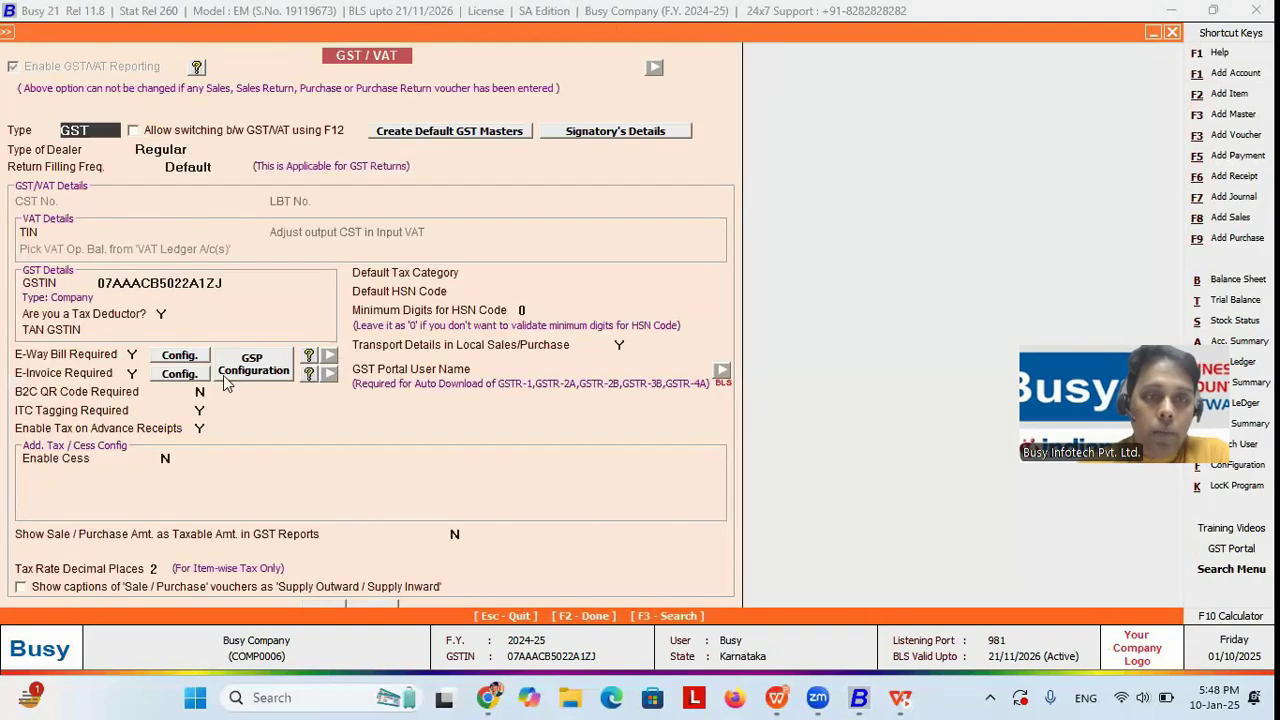
key("Return")
Keep Webtel Electrosoft Private Limited as GSP for E-Way Bill and E-Invoice with the stored credentials, and save the GST/VAT settings
left_click(263, 370)
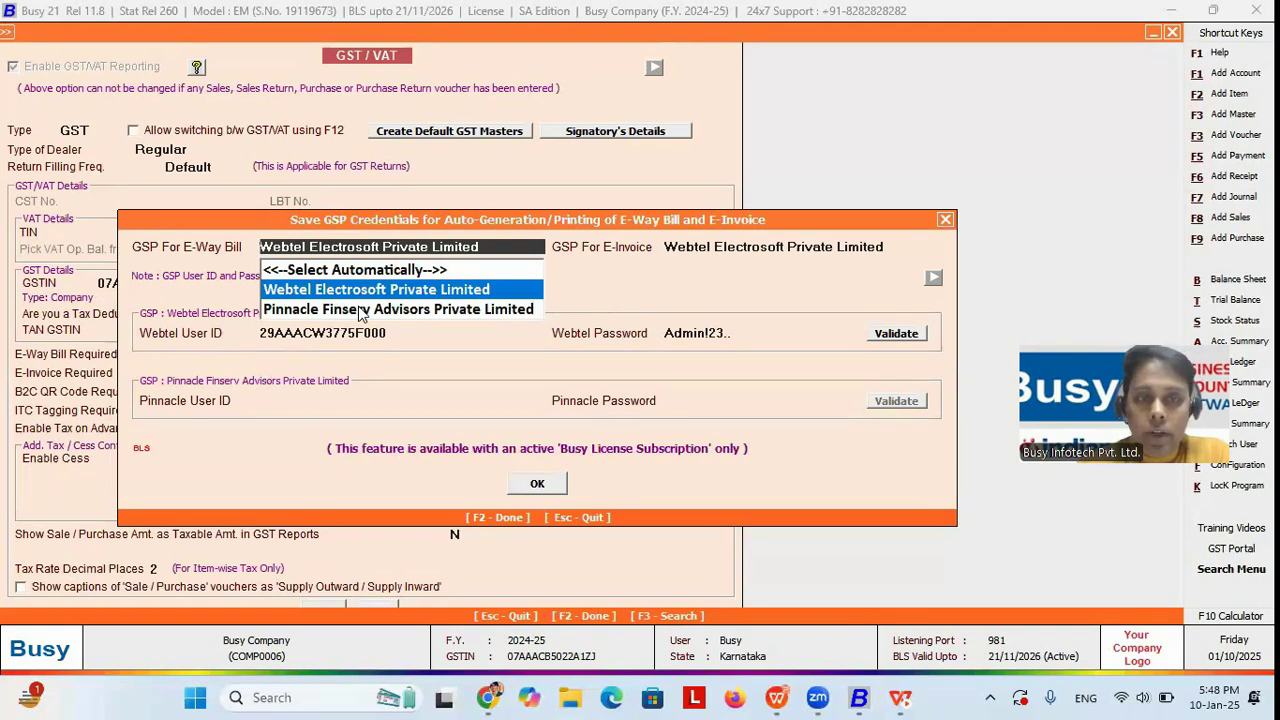
key("Return")
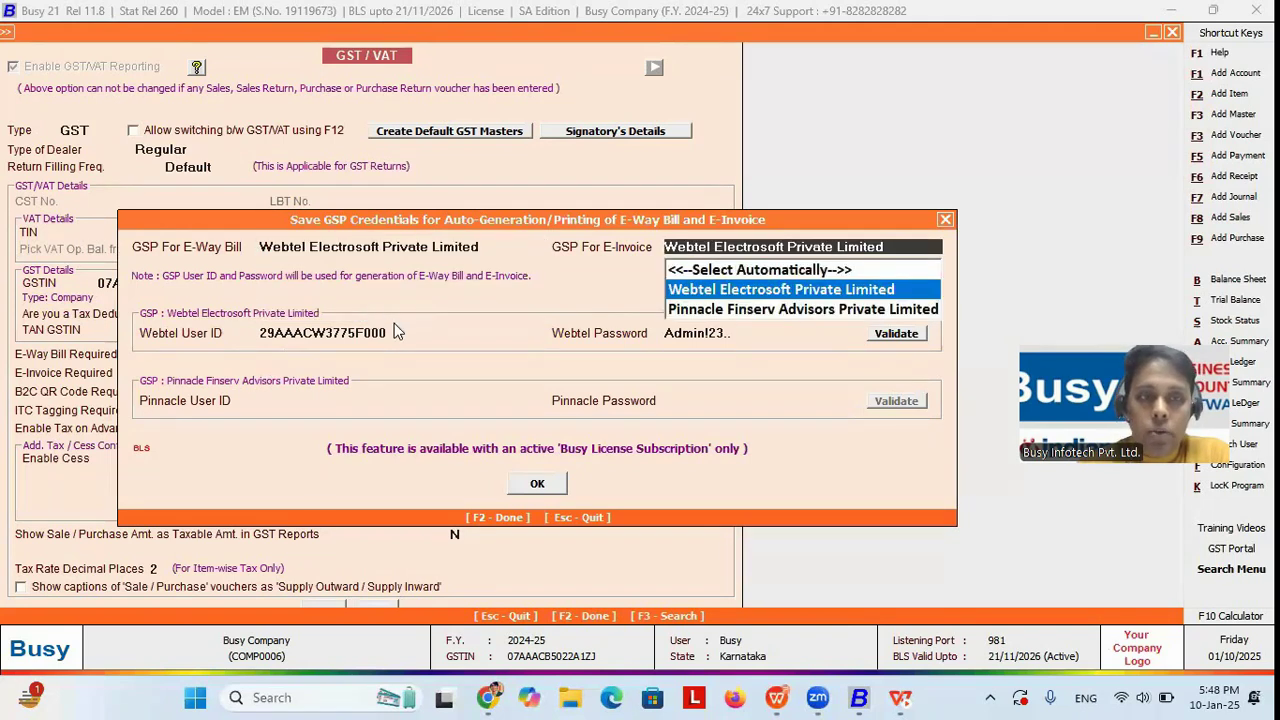
key("Return")
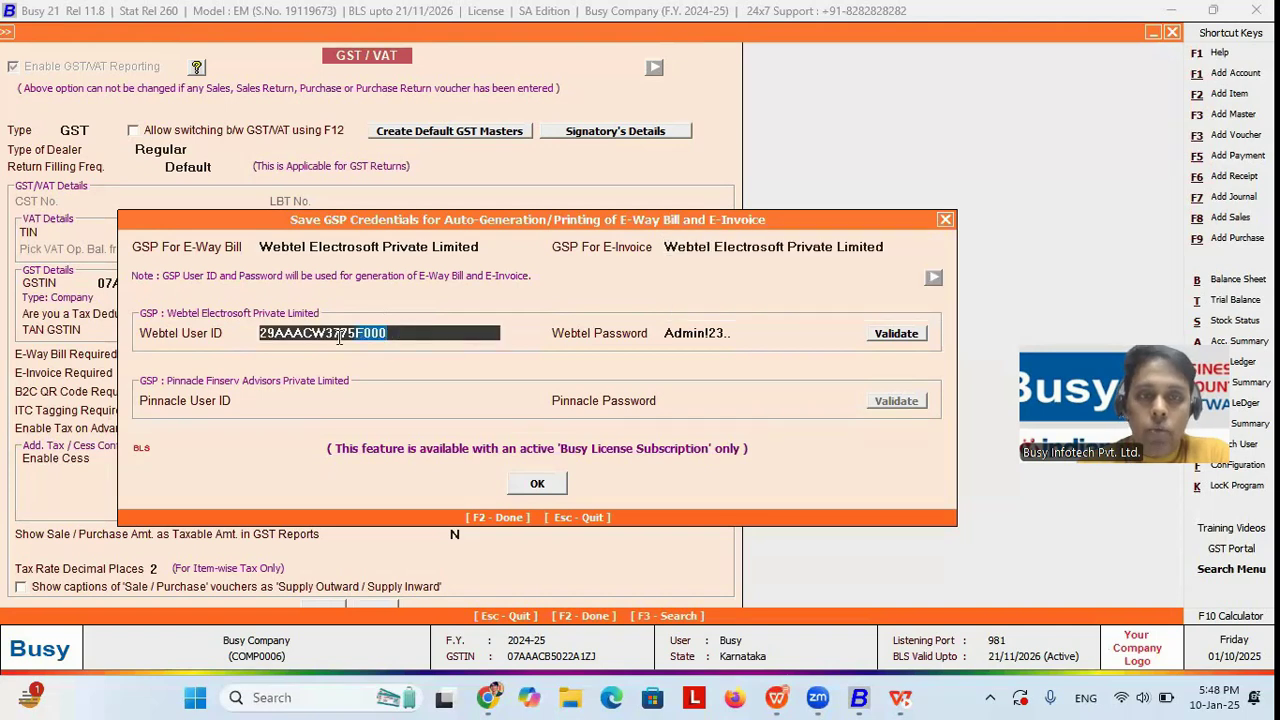
key("Return")
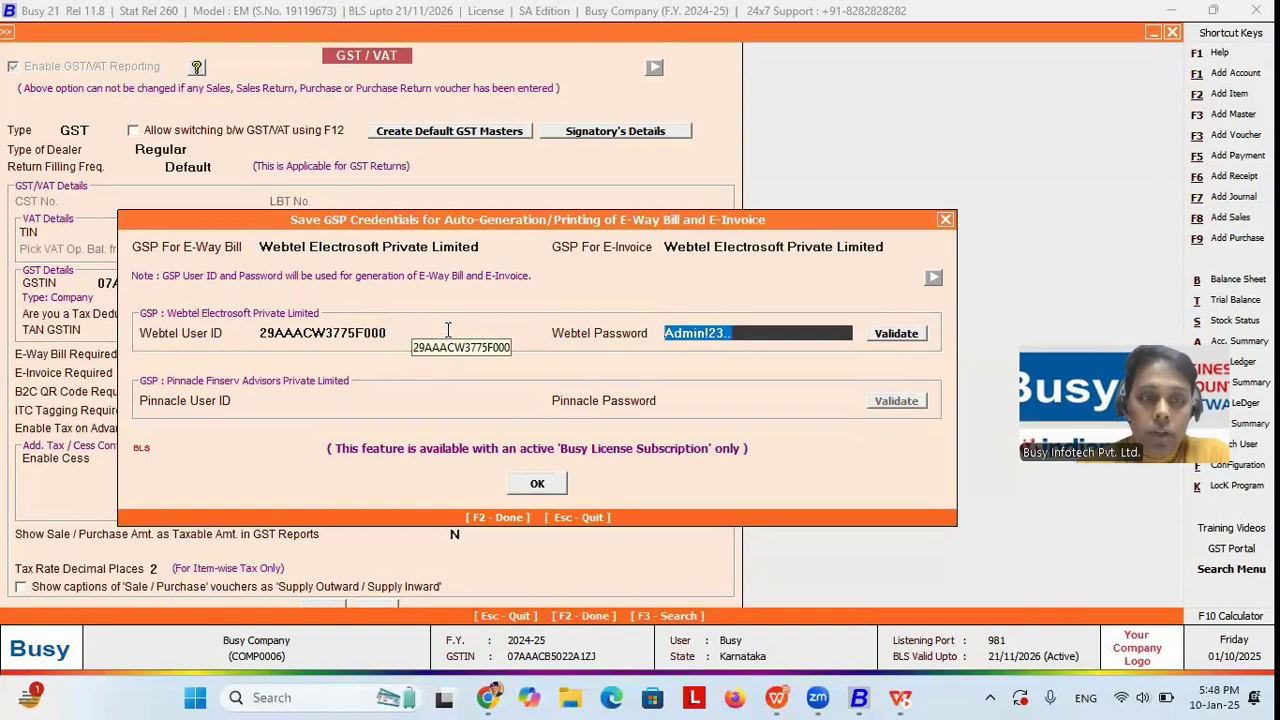
key("F2")
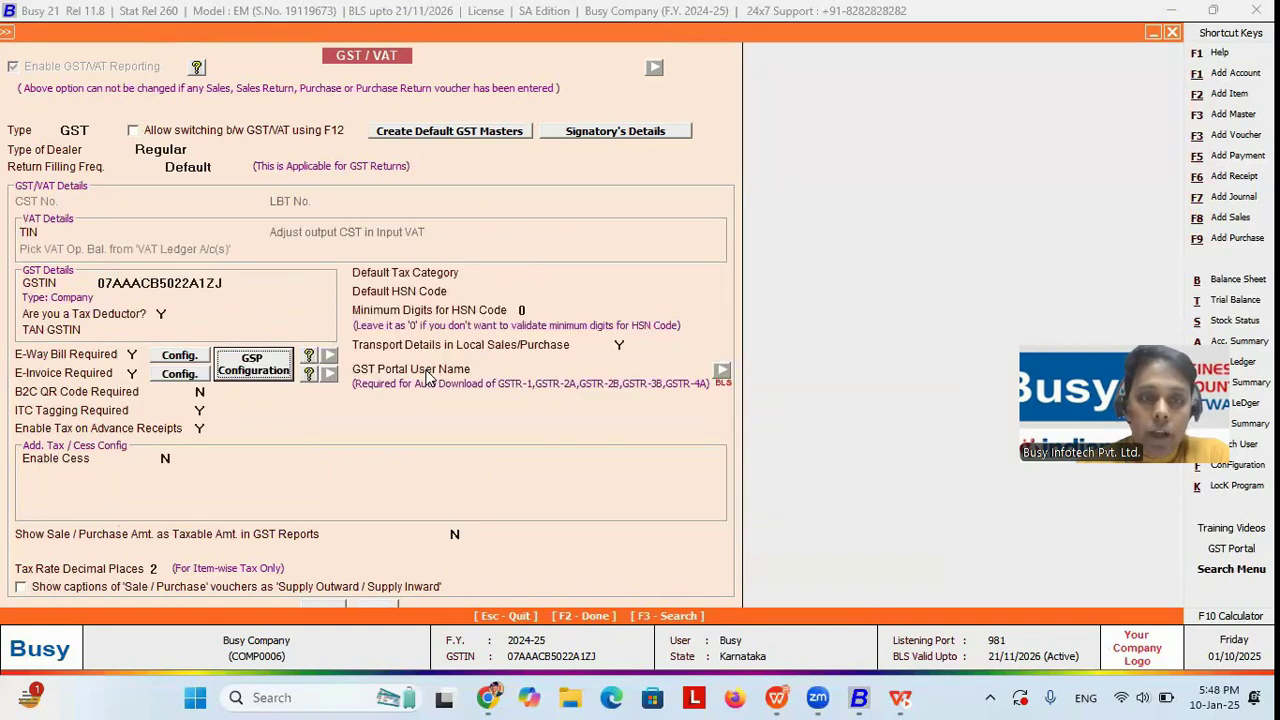
key("F2")
key("Down")
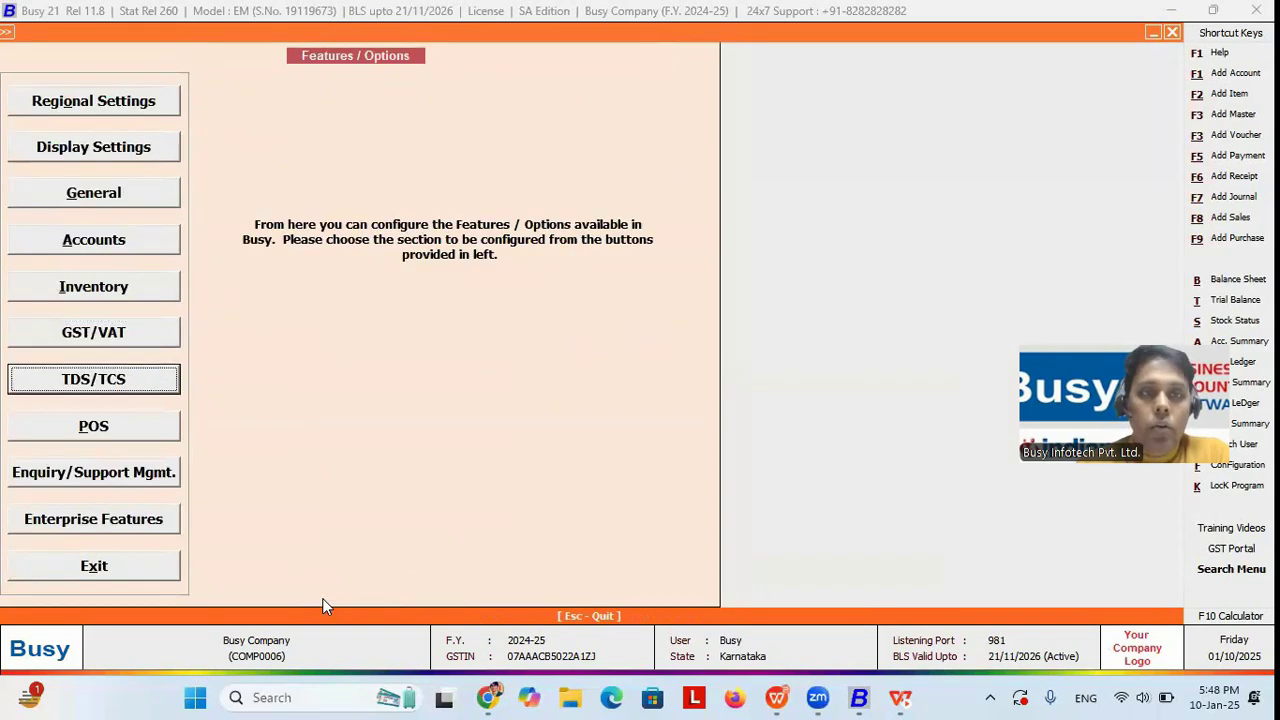
key("Escape")
Open Generate/Print E-Way Bill from the E-Way Bill & E-Invoice Management utilities, continuing despite the company GSTIN state mismatch
key("Down")
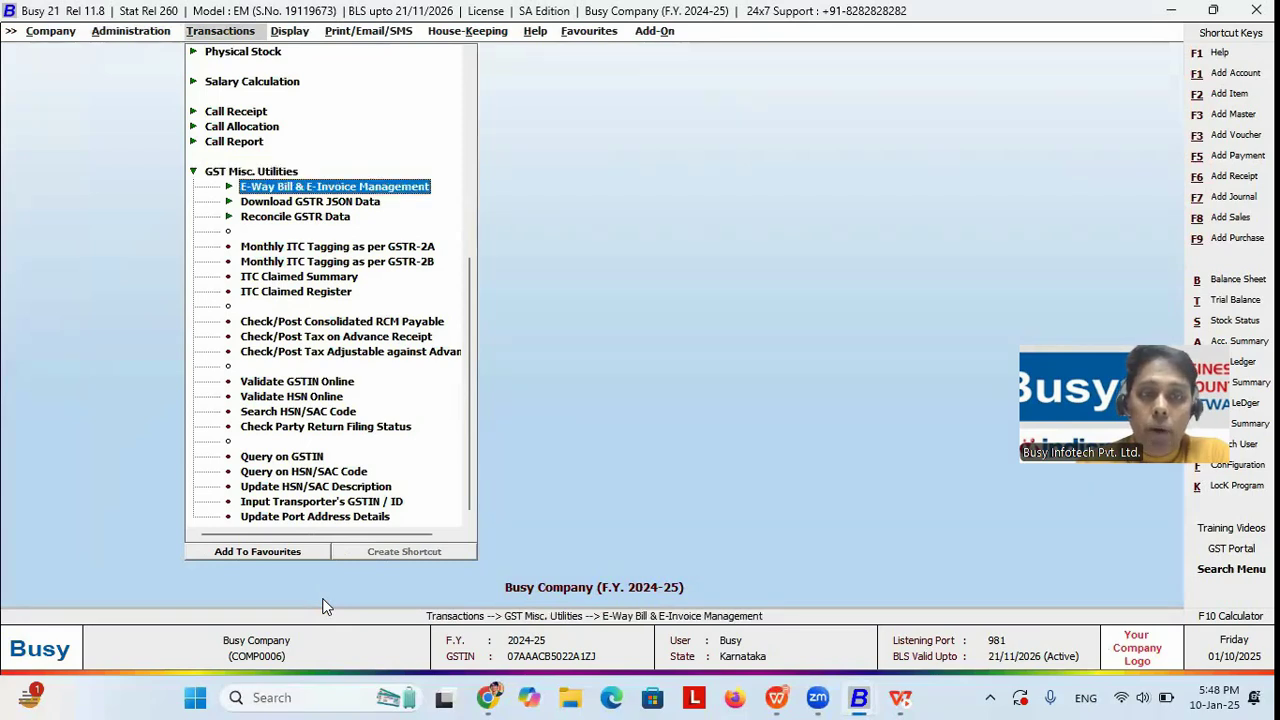
key("Return")
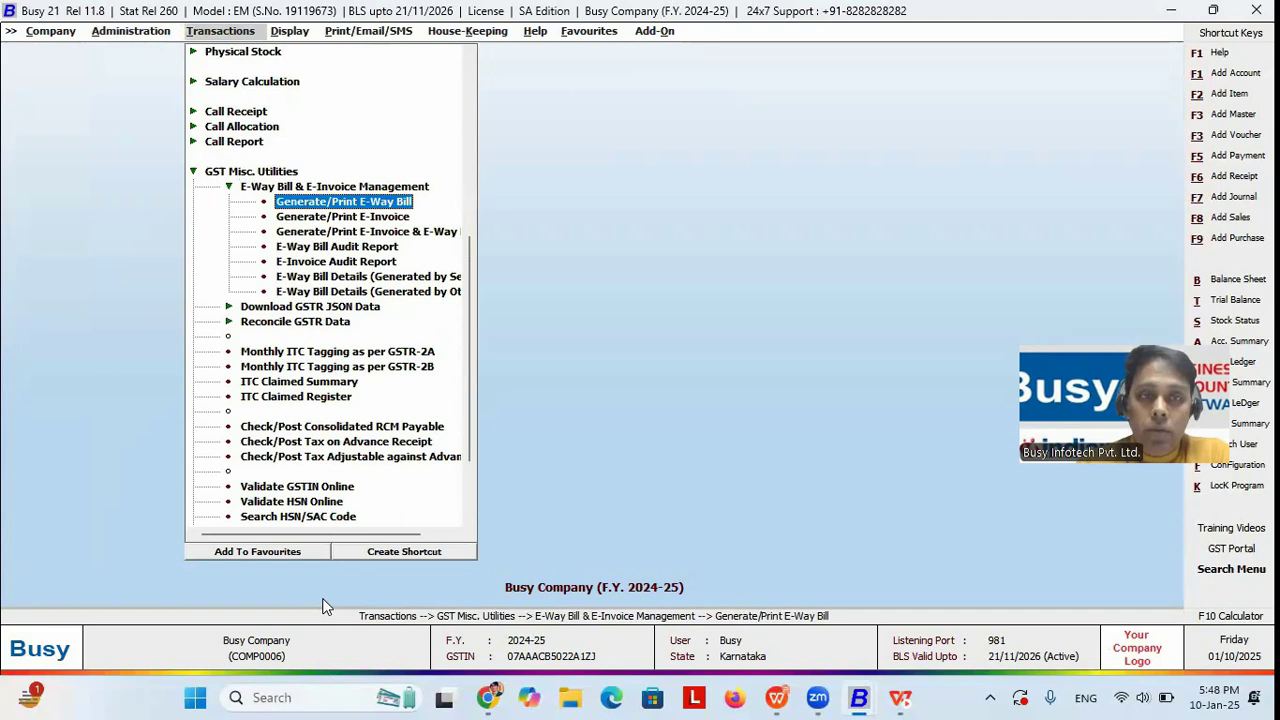
key("Return")
key("Return")
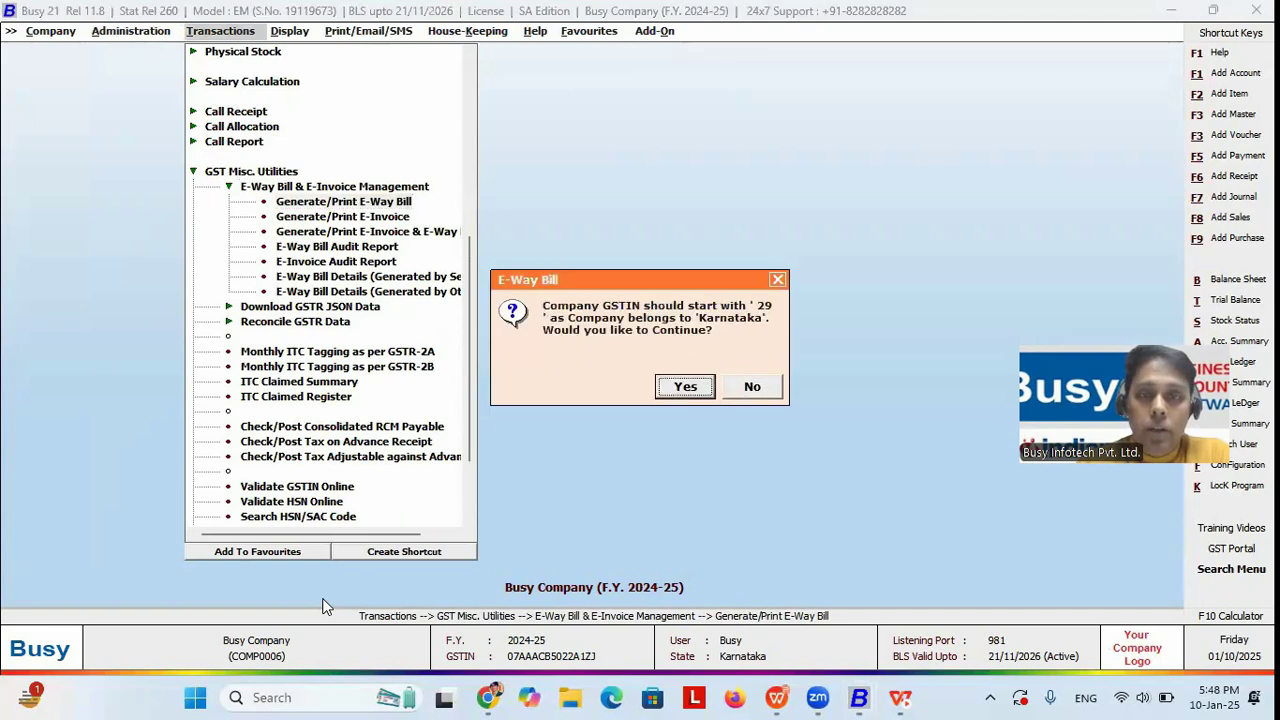
key("Return")
key("Return")
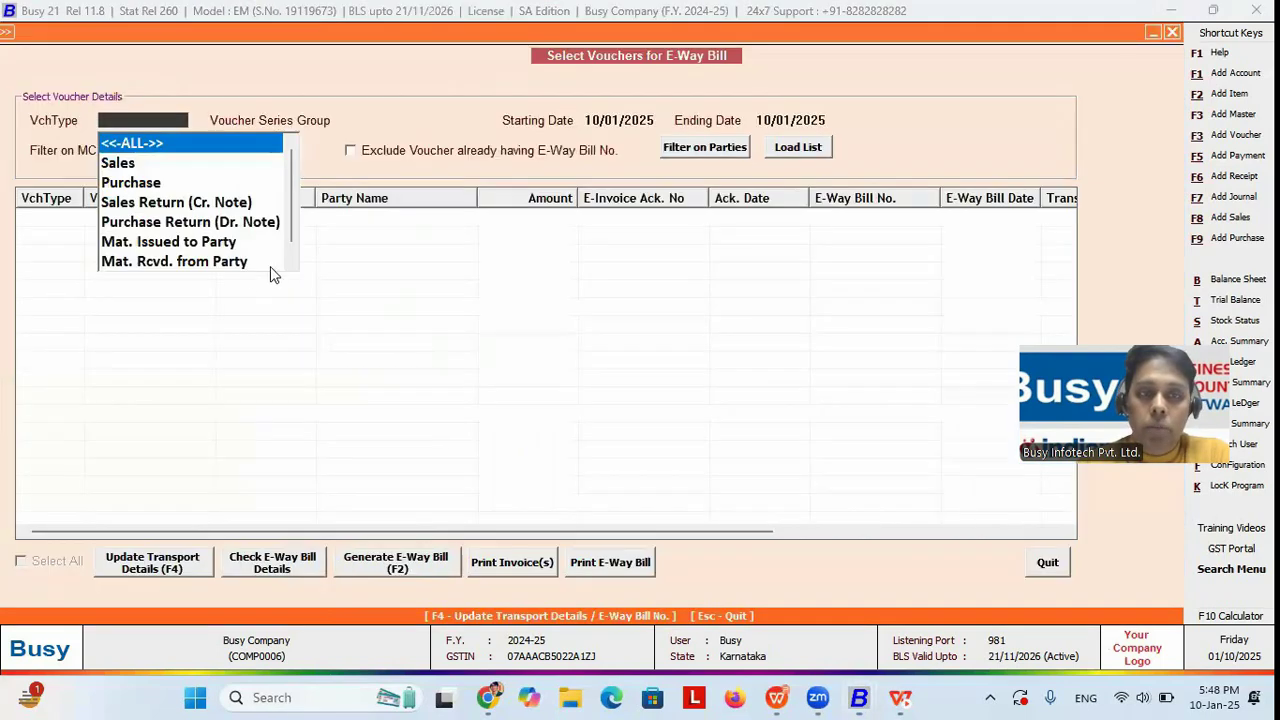
Set the E-Way Bill voucher selection to all voucher types and series groups for 10/01/2025, with Filter on MC at N
key("Return")
key("Return")
key("Return")
key("Return")
key("Return")
key("Return")
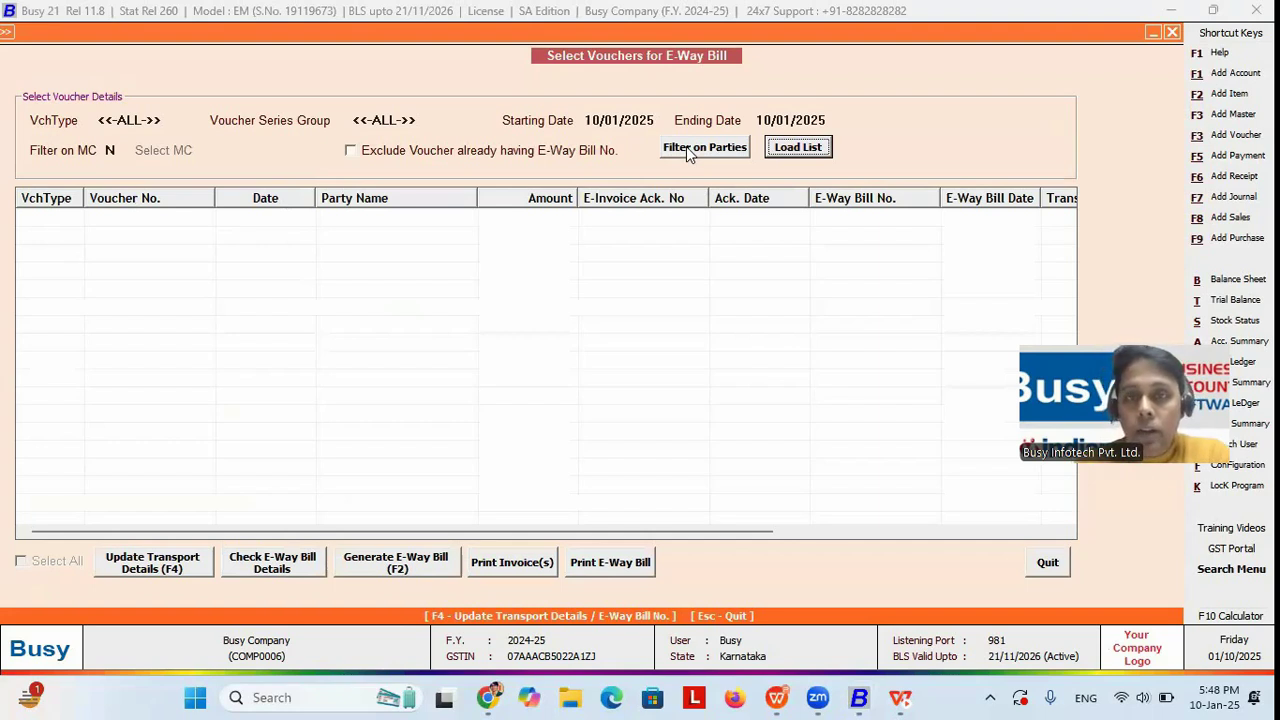
left_click(603, 120)
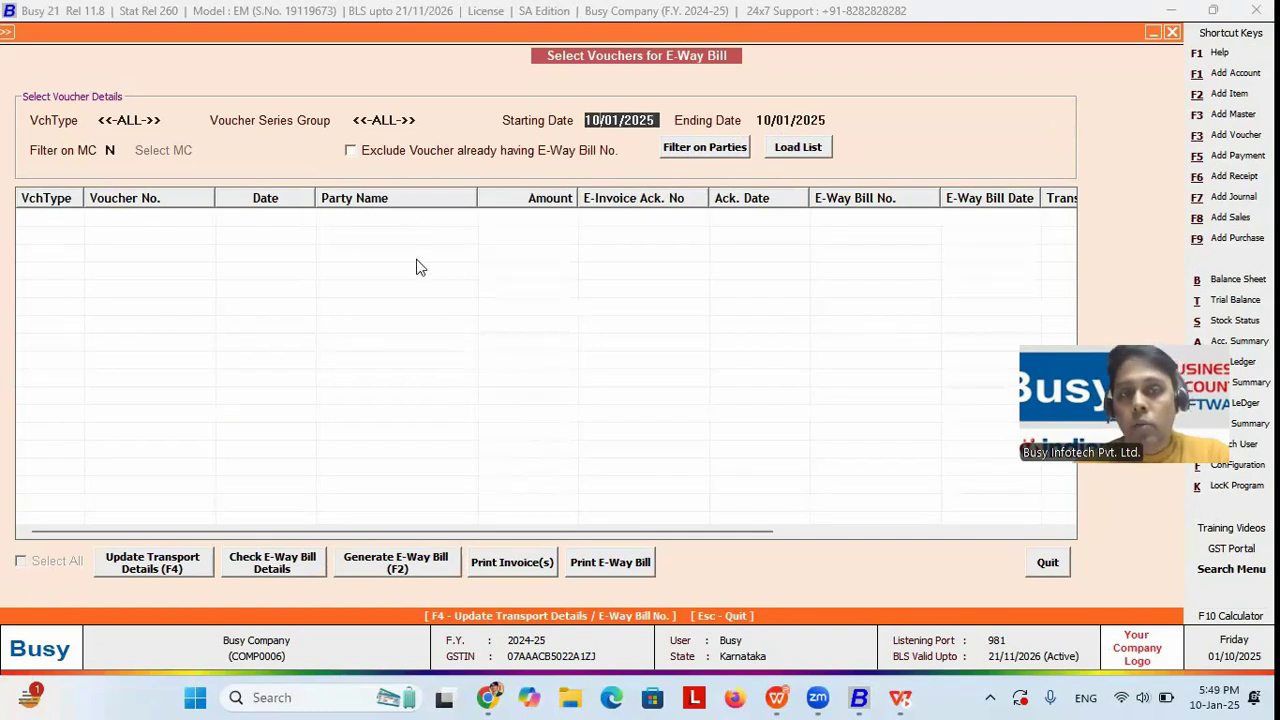
List the accounts of the Sundry Debtors account group for the party filter on E-Way Bill vouchers
left_click(705, 148)
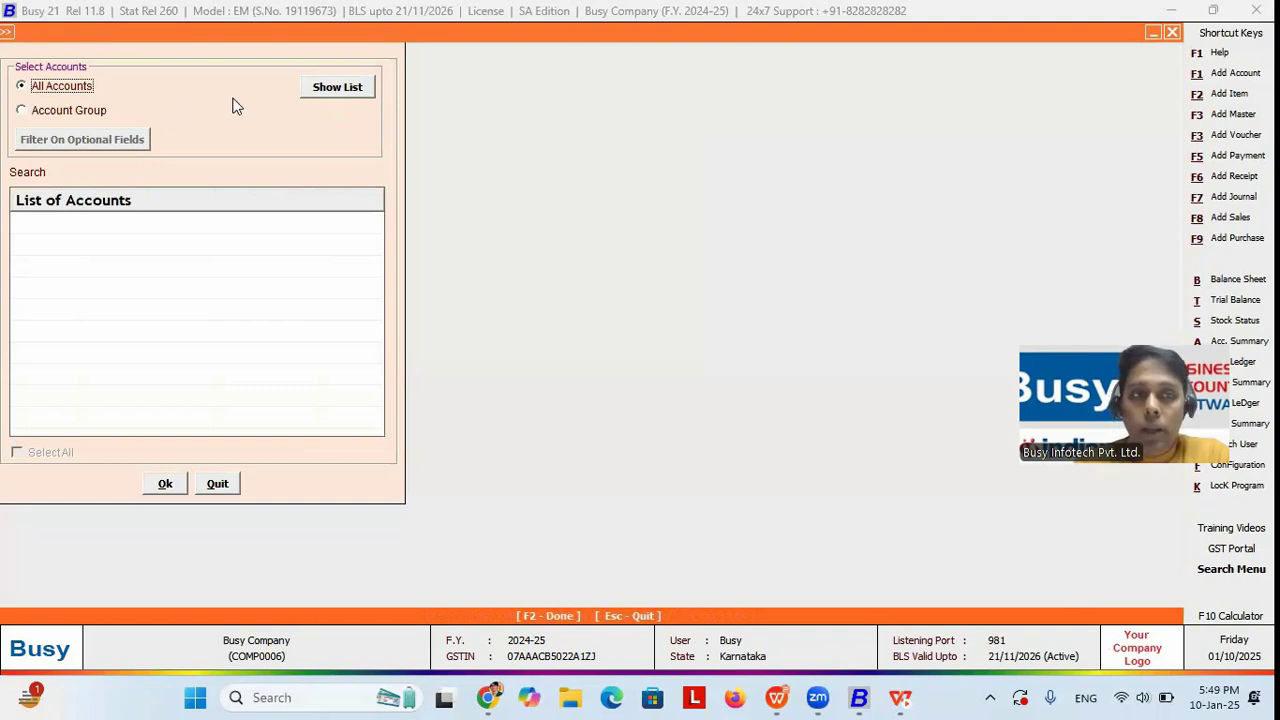
left_click(60, 111)
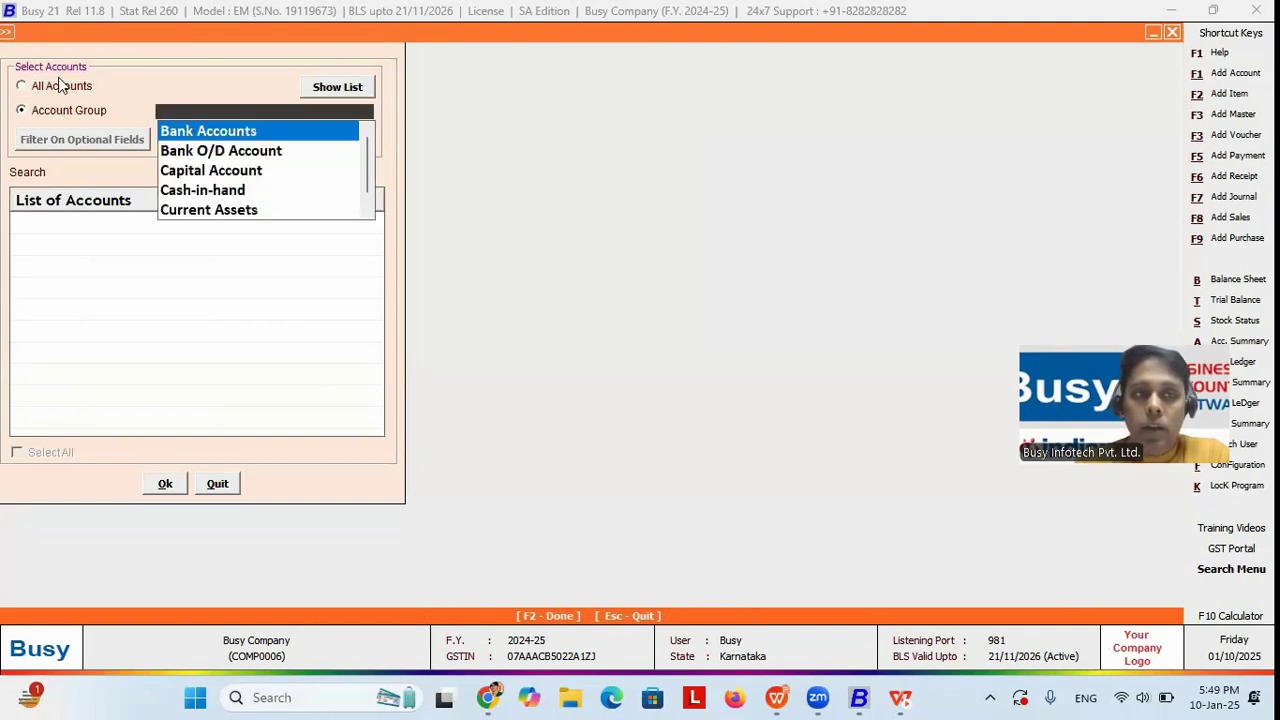
left_click(65, 88)
left_click(39, 110)
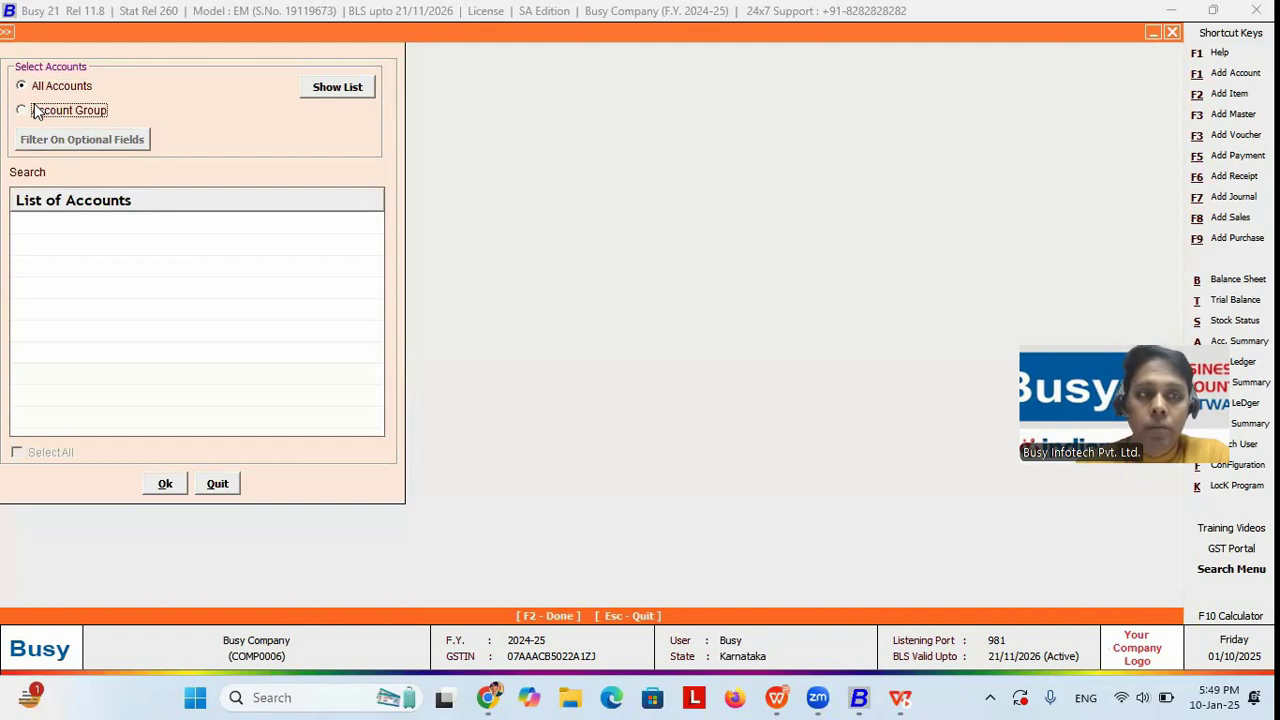
type("sun")
key("Down")
key("Return")
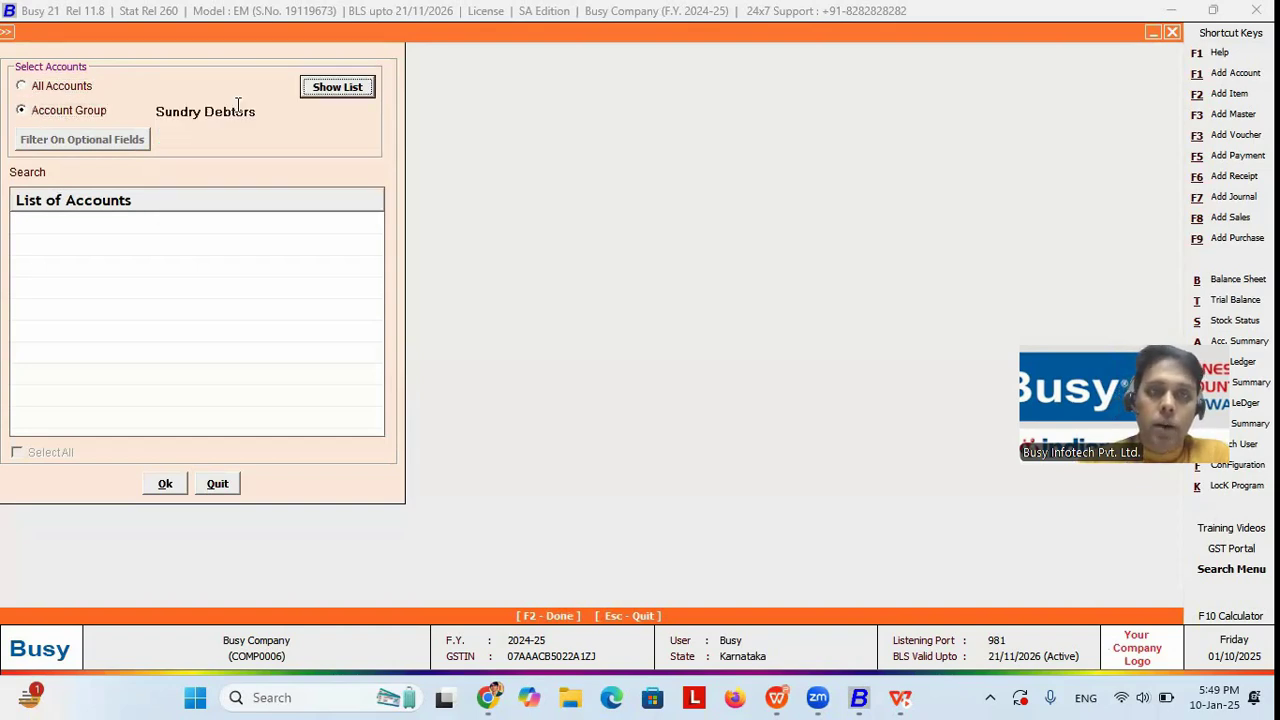
key("Return")
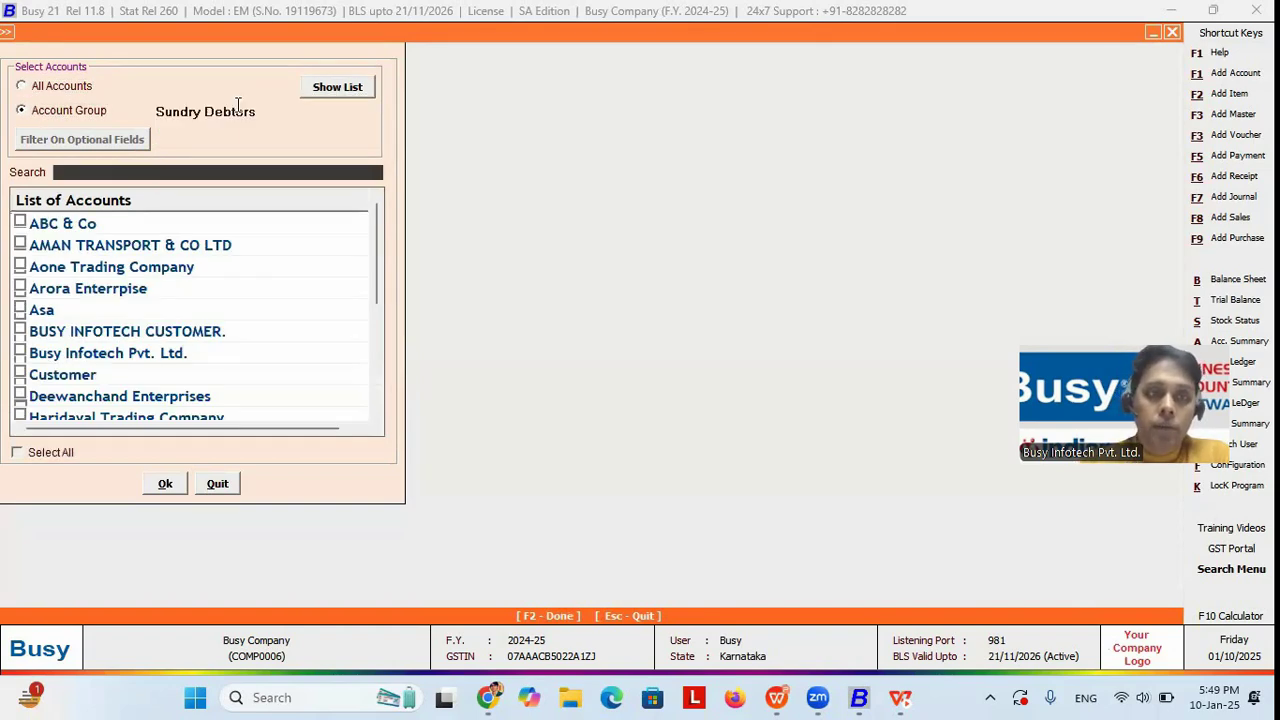
Filter the E-Way Bill vouchers on the party ABC & Co and load the voucher list
left_click(20, 224)
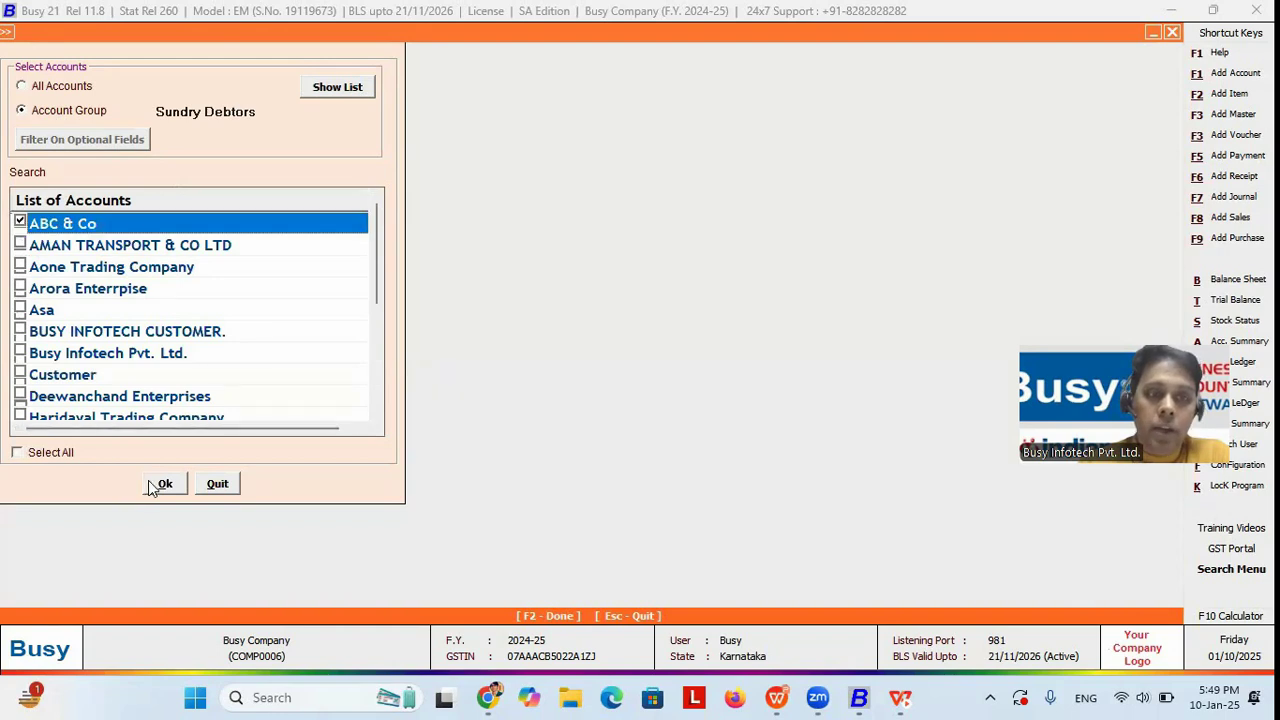
left_click(150, 485)
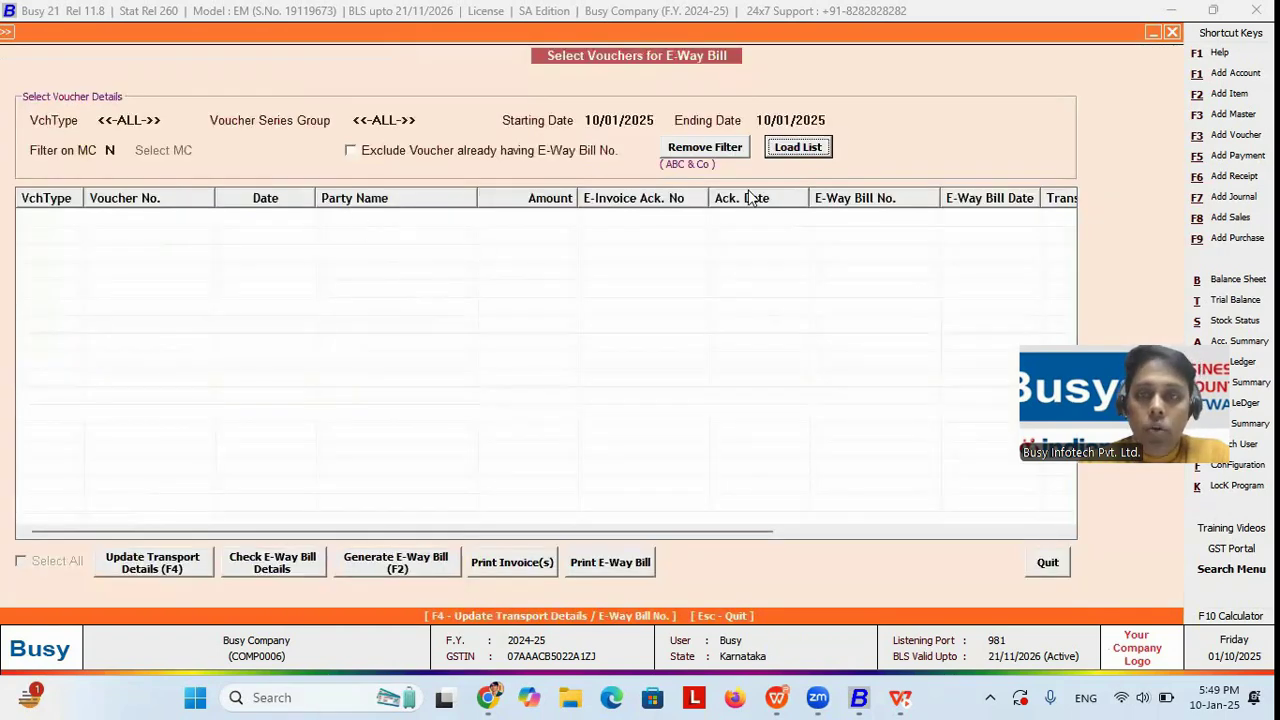
left_click(803, 147)
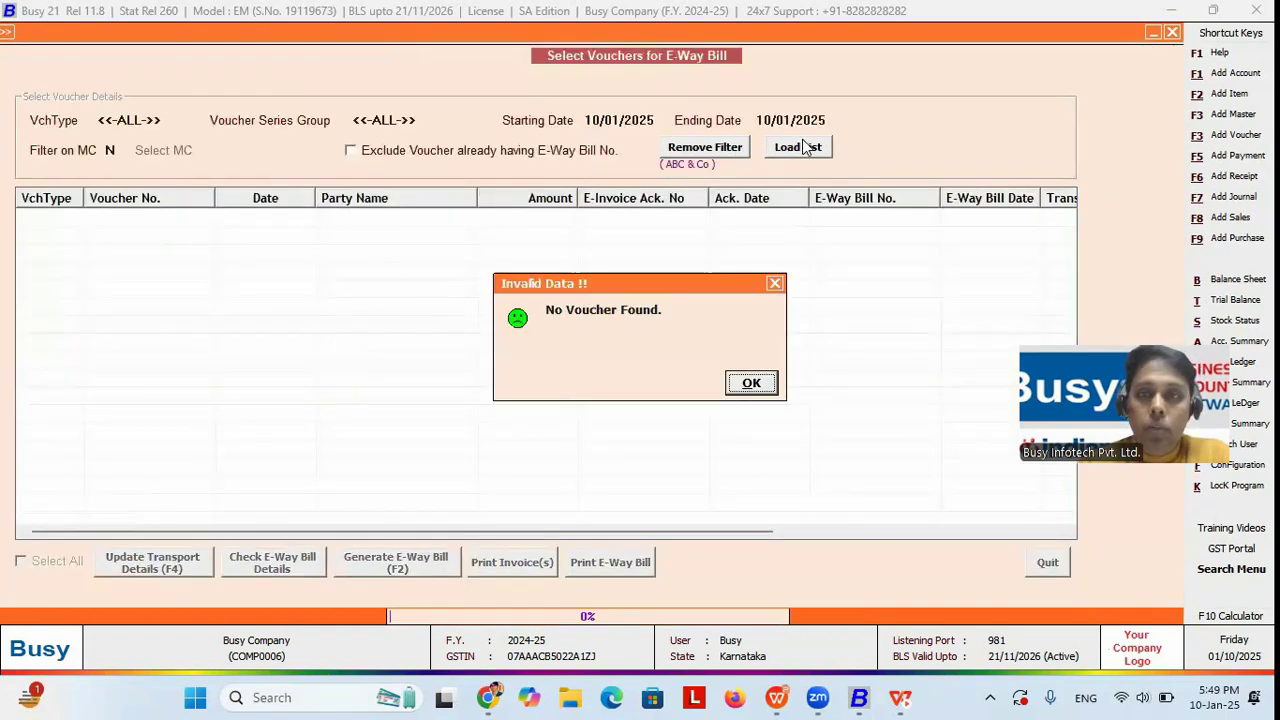
left_click(752, 381)
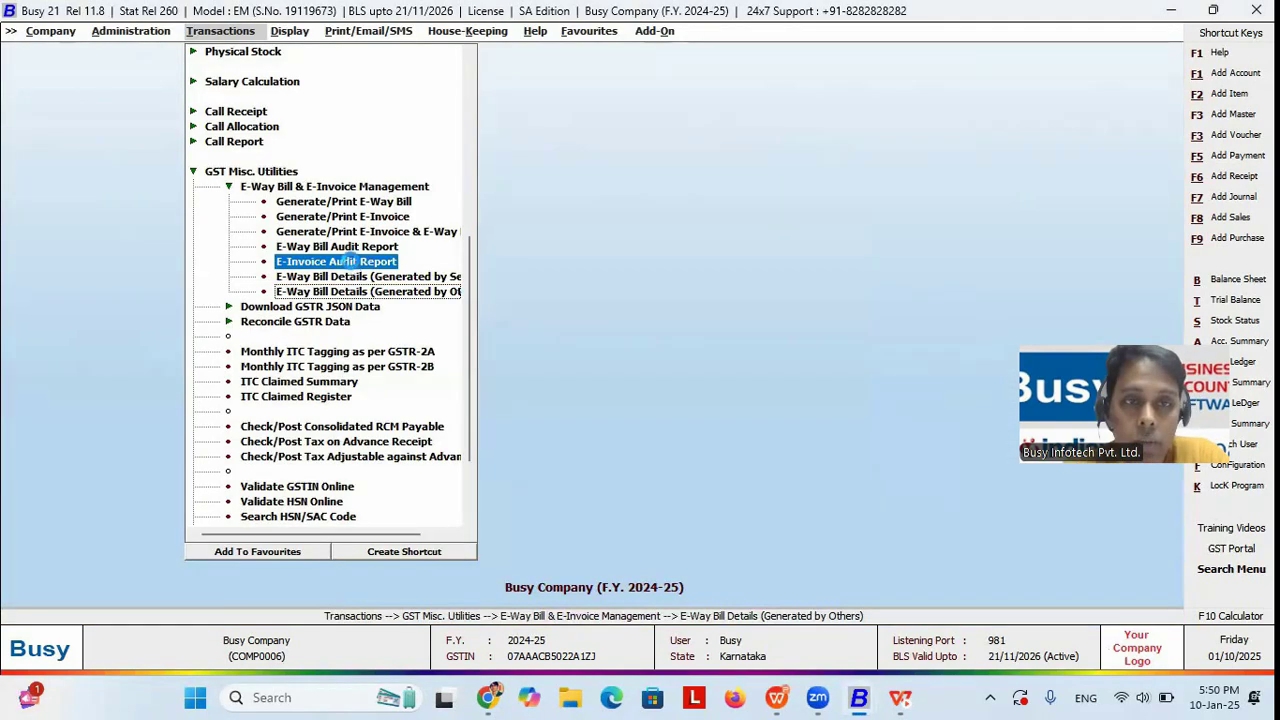
Open the E-Invoice Audit Report from the E-Way Bill & E-Invoice Management utilities and leave it again
key("Return")
key("Escape")
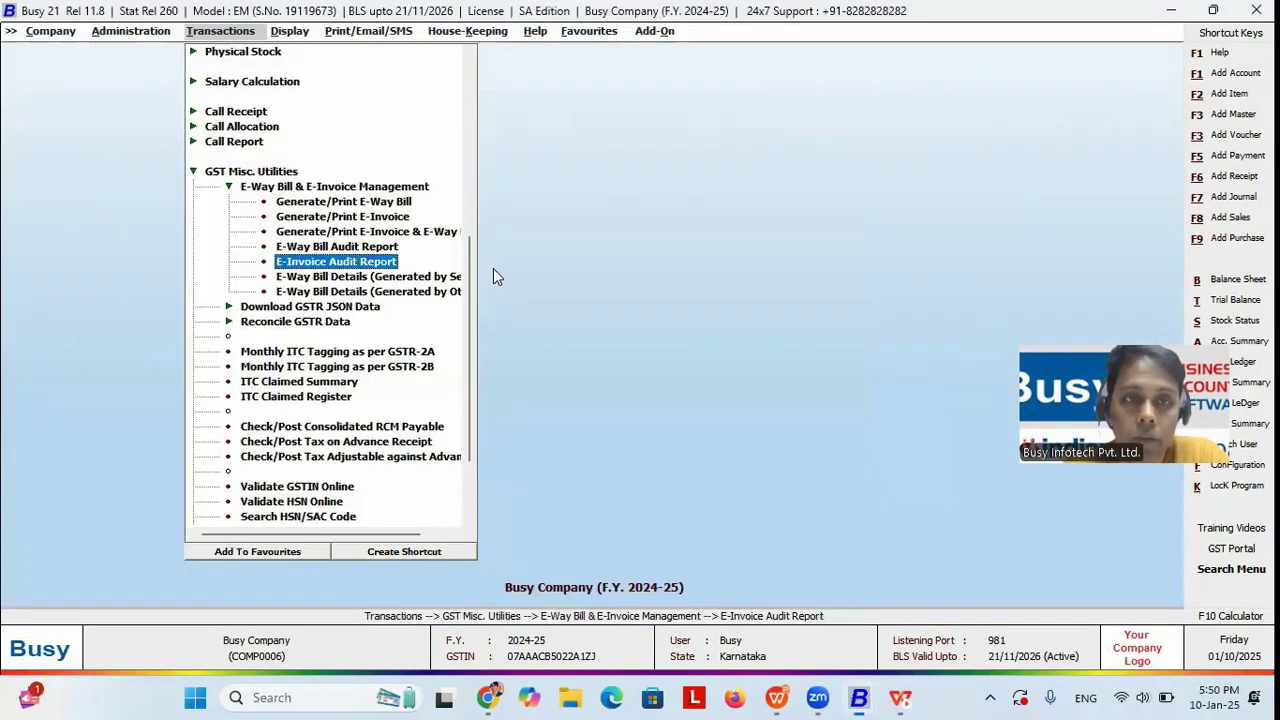
View the E-Way Bill Audit Report for all voucher series groups on 10/01/2025, and close it
left_click(354, 246)
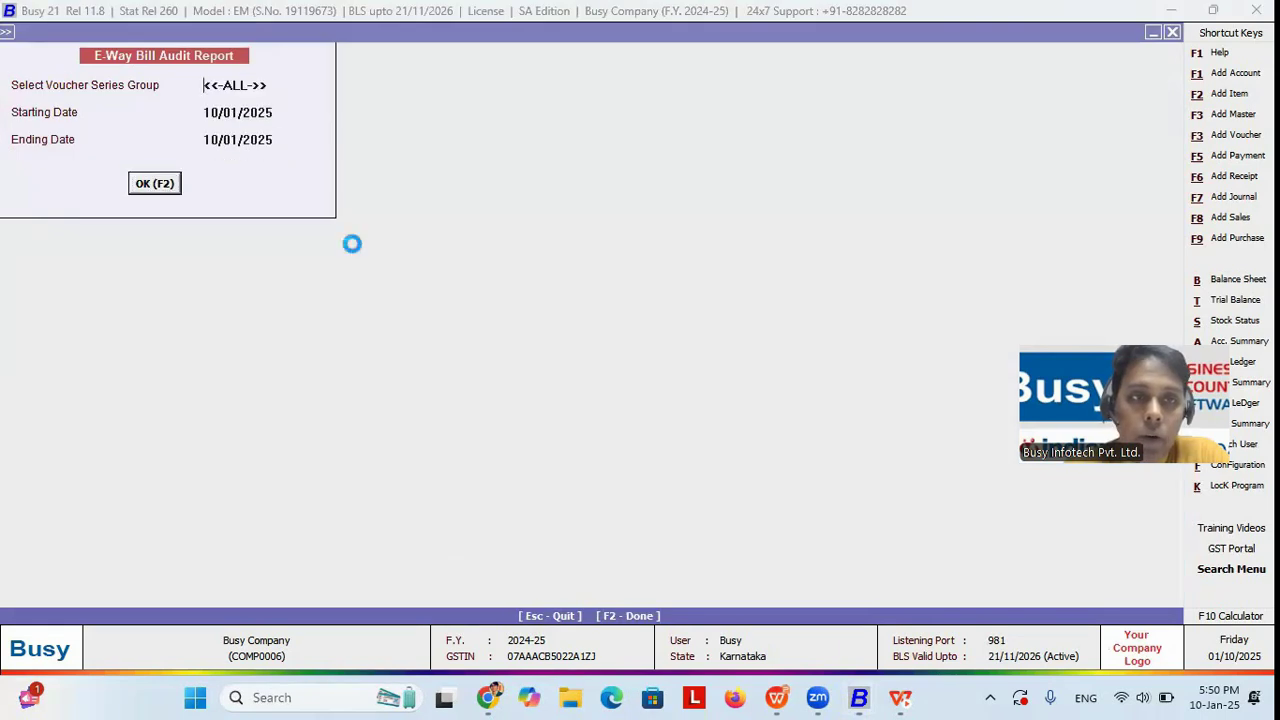
key("F2")
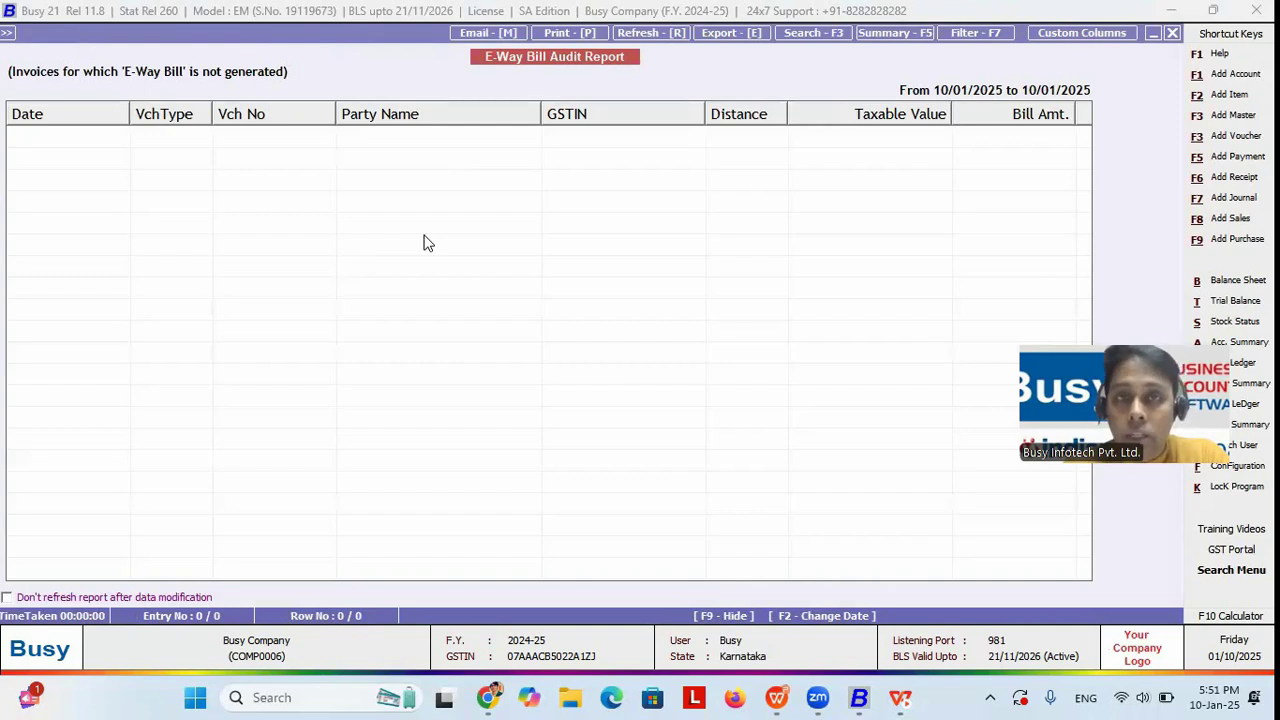
key("Escape")
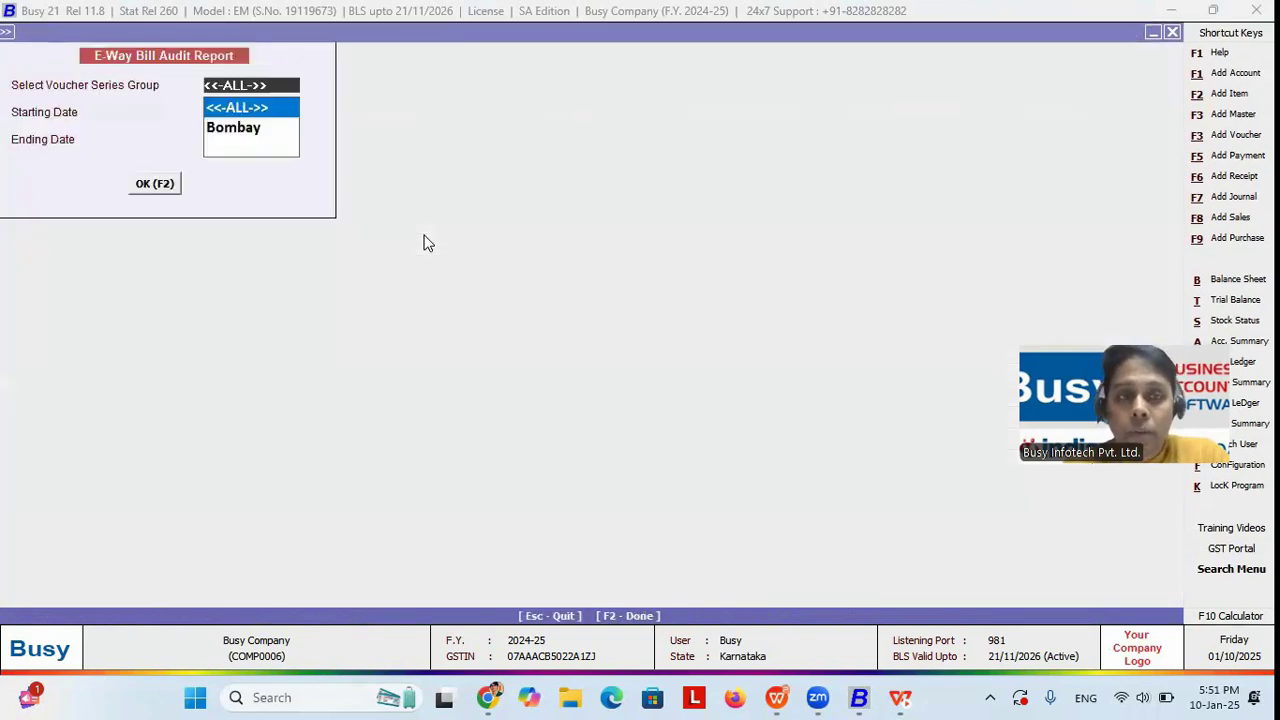
key("Escape")
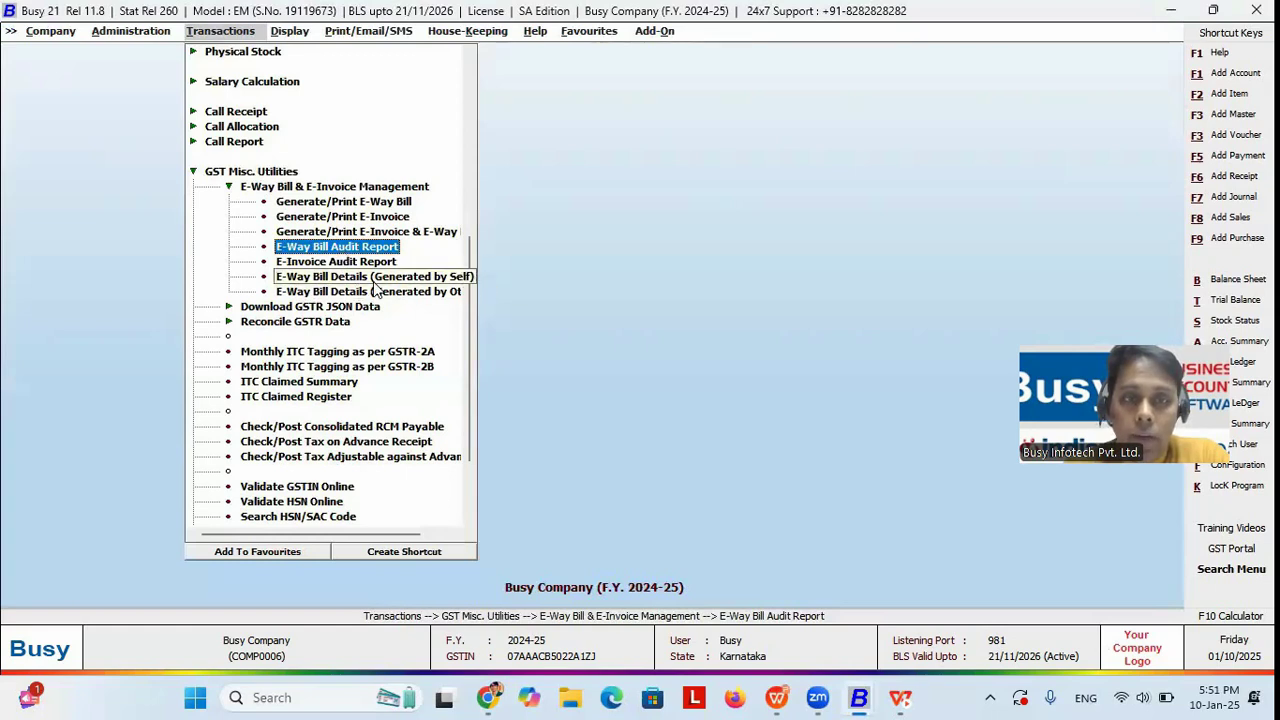
Check the E-Way Bill Details utility for bills generated by self, and list those generated by others from 01/04/2024 to 31/03/2025
double_click(374, 277)
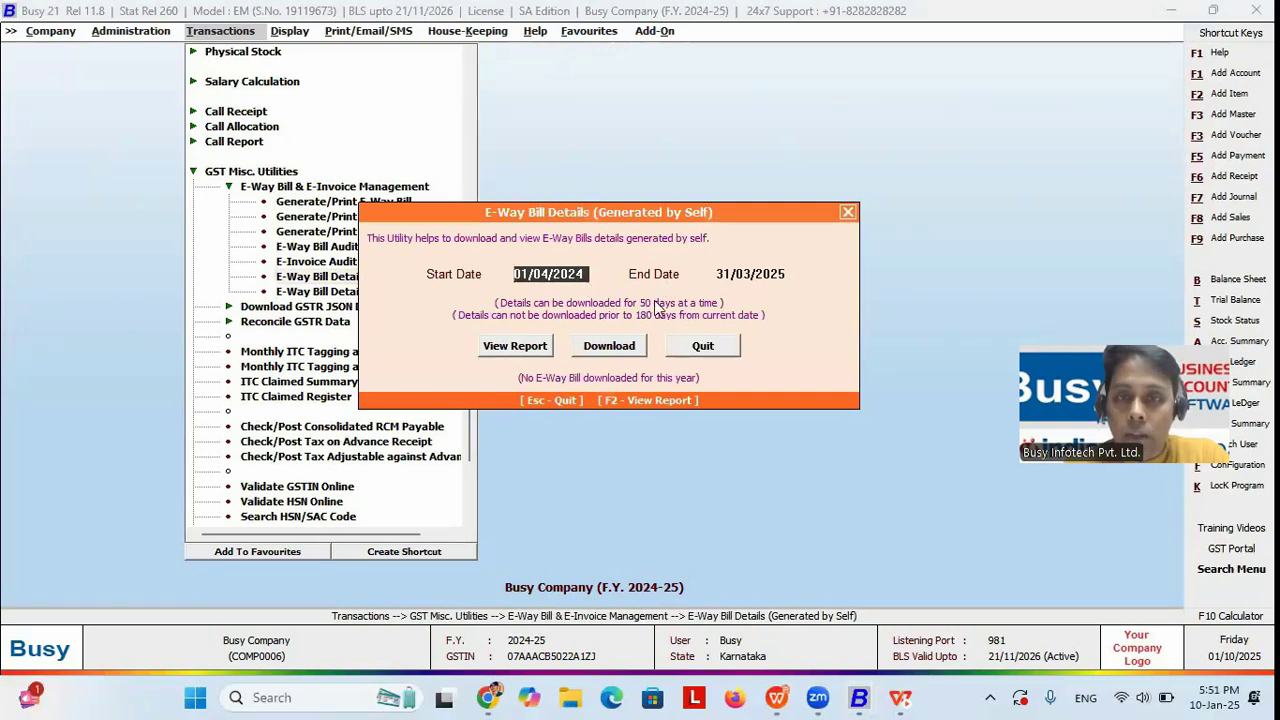
key("Escape")
double_click(385, 292)
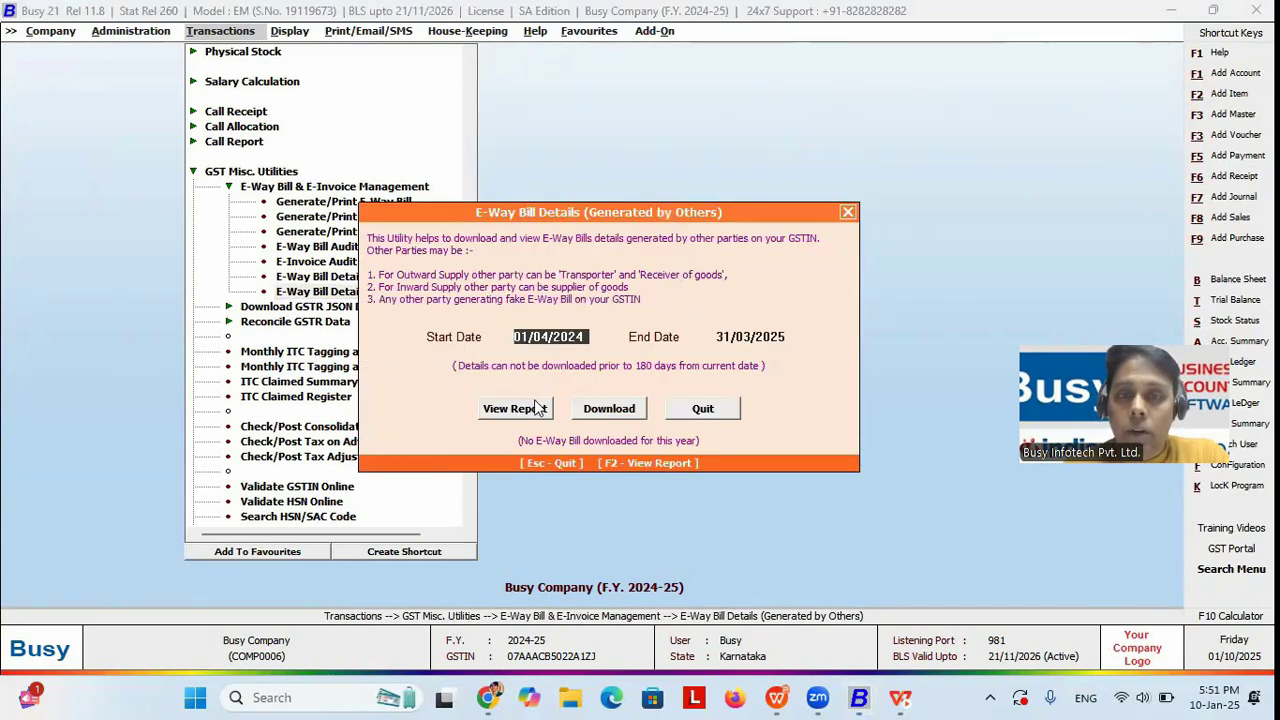
left_click(600, 418)
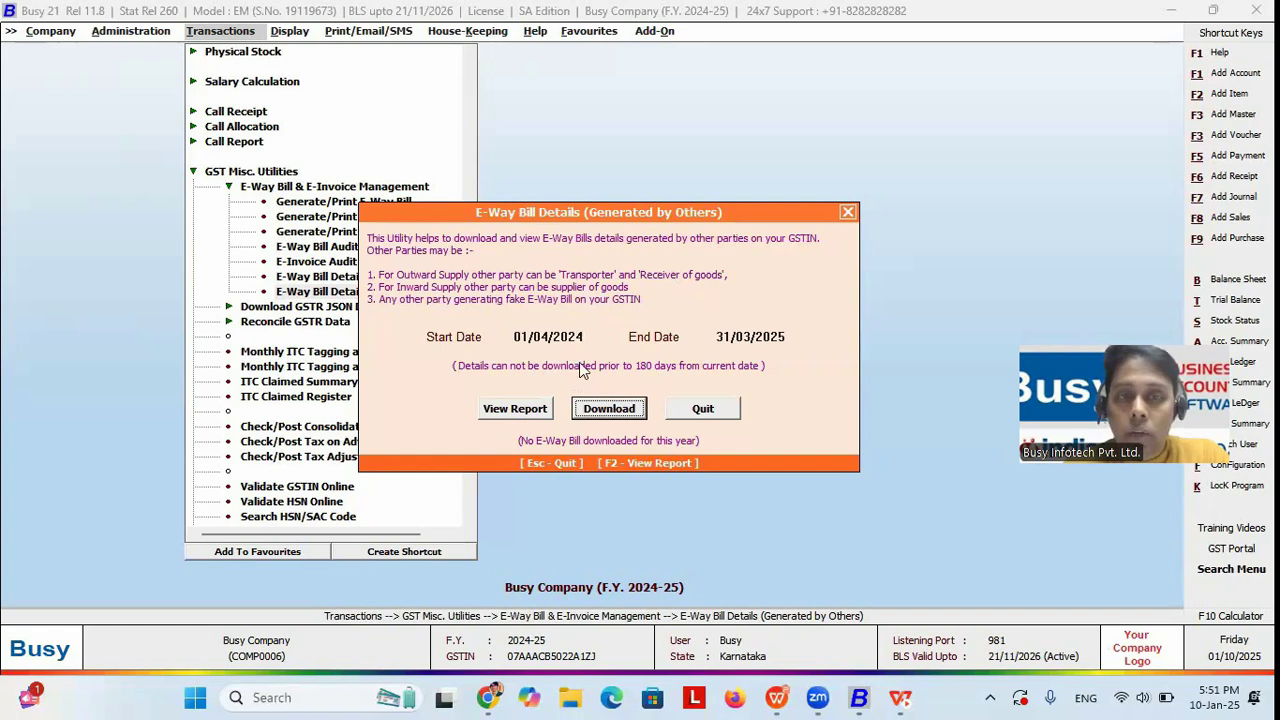
left_click(508, 408)
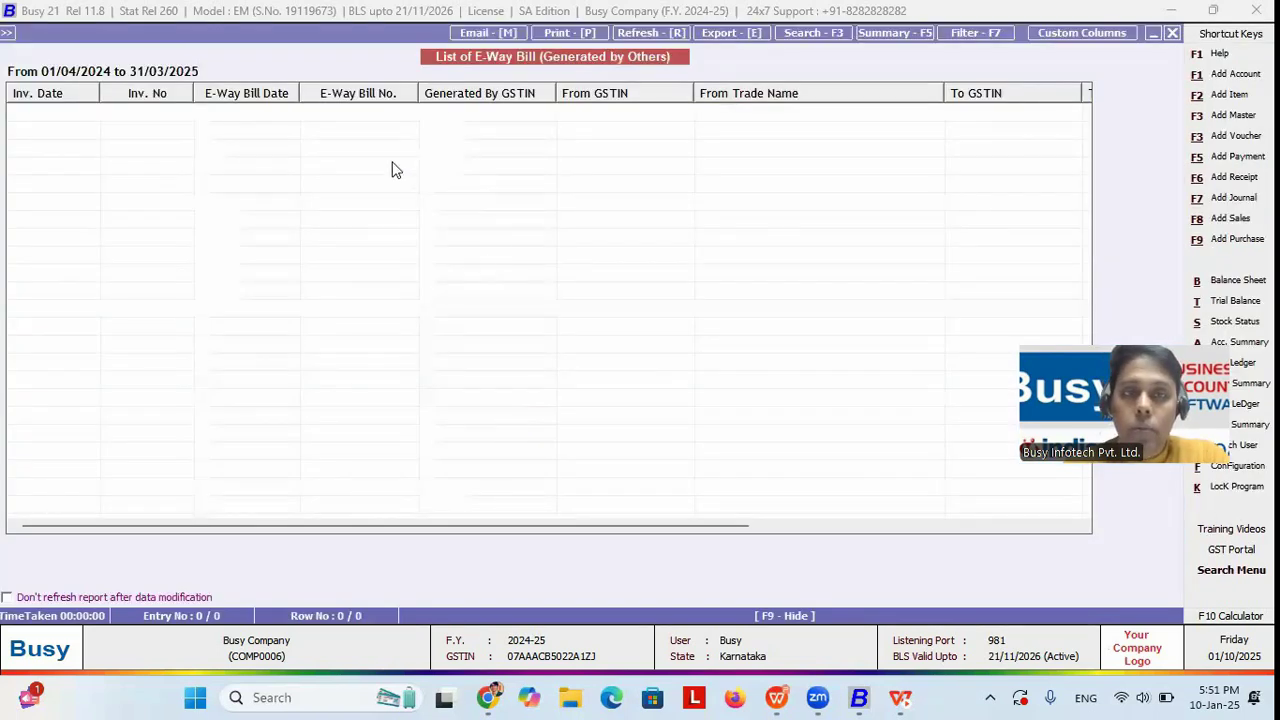
key("Escape")
key("Escape")
key("Escape")
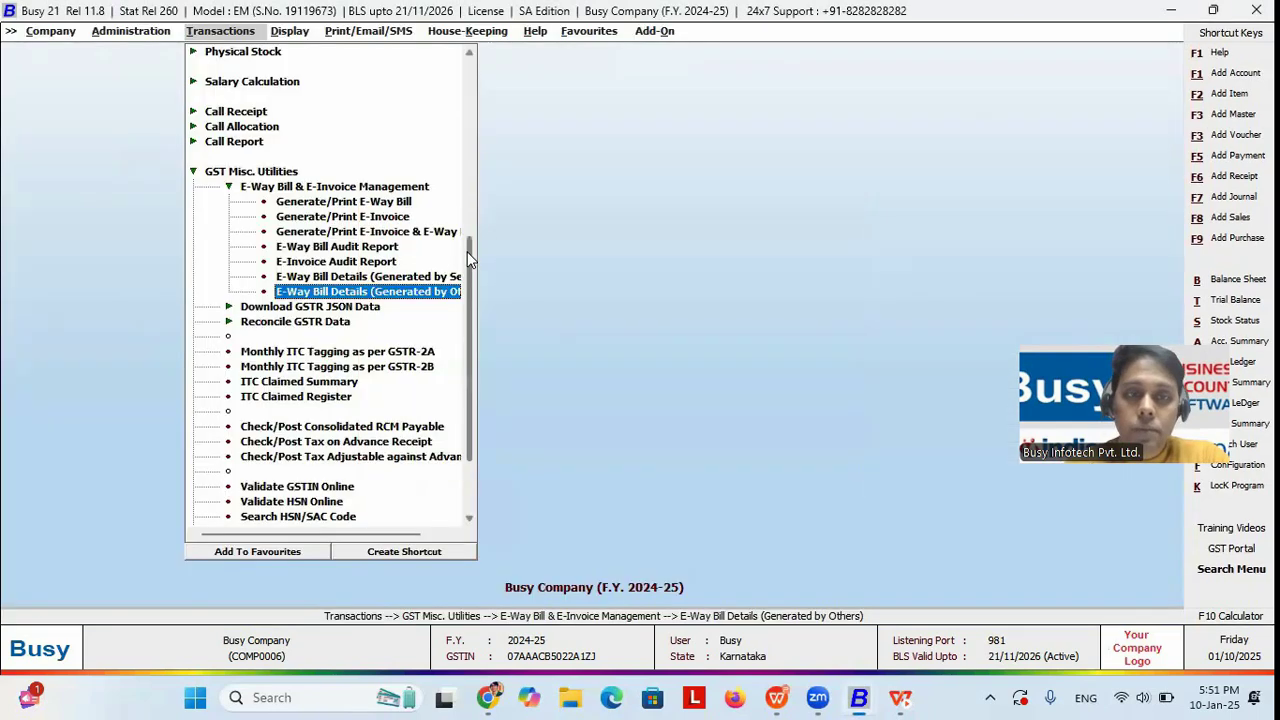
Switch to the WPS Presentation slide show, and in Busy decline to continue with the Table-8A of GSTR-9 download
key("alt+Tab")
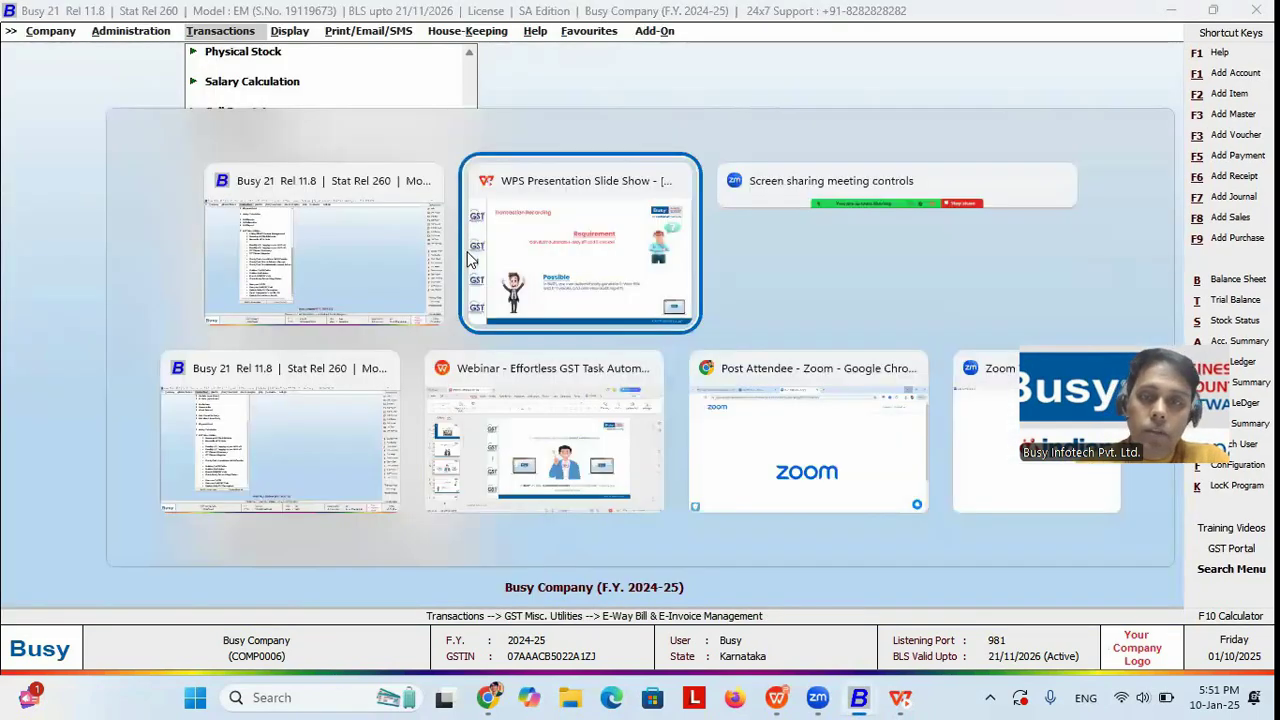
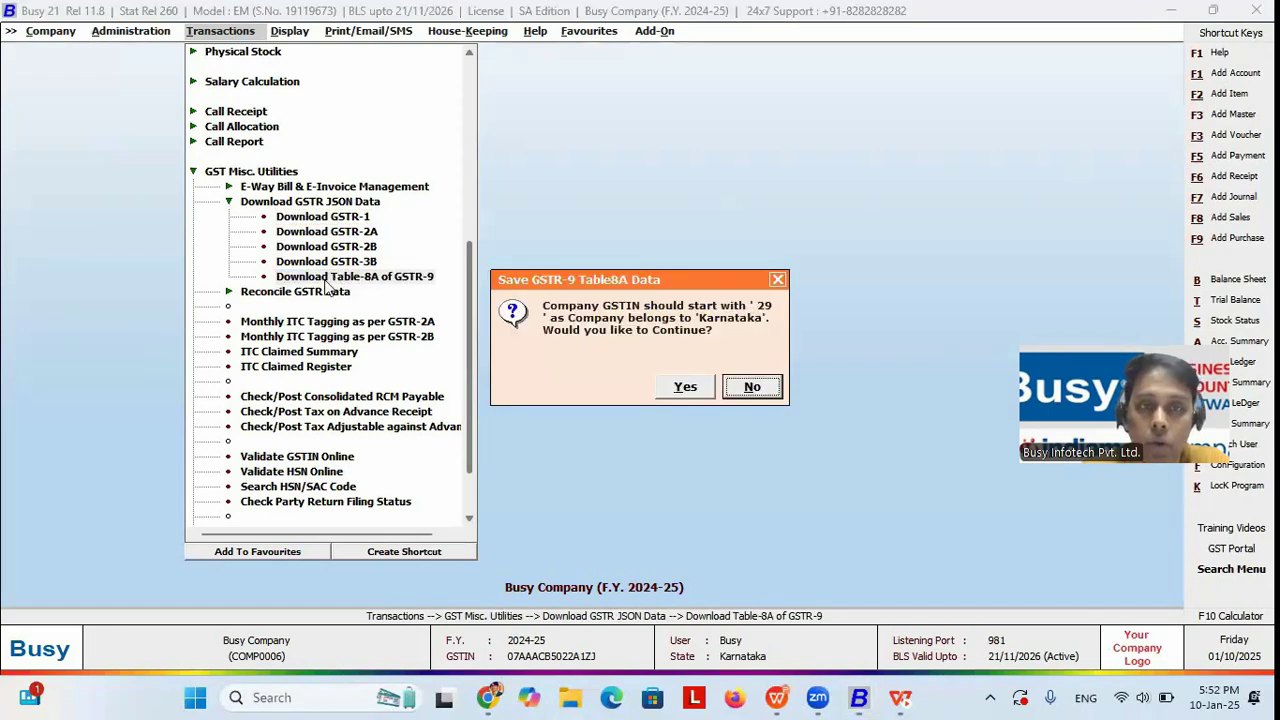
key("Return")
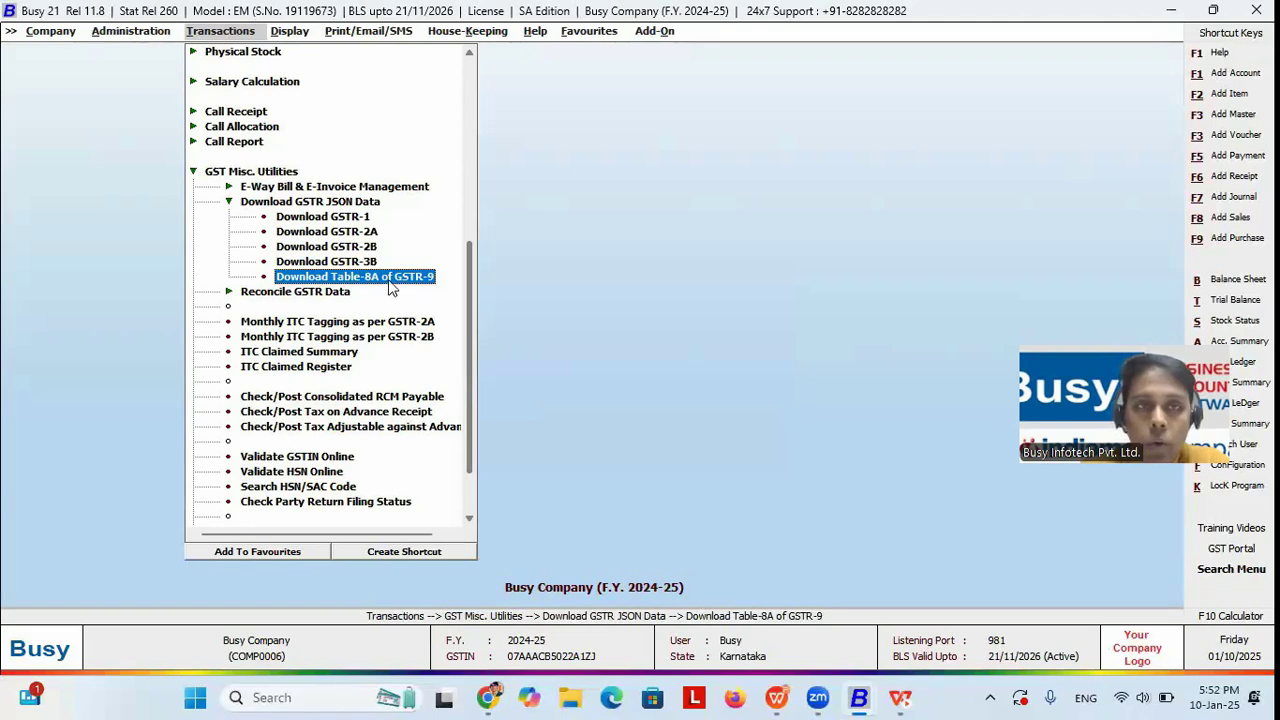
Generate the GSTR-9 (Annual Return) report for 01/04/2024 to 31/03/2025 from the GST return reports
left_click(292, 31)
key("Down")
key("Down")
key("Down")
key("Down")
key("Down")
key("Down")
key("Down")
key("Down")
key("Down")
key("Down")
key("Down")
key("Down")
key("Down")
key("Down")
key("Down")
key("Down")
key("Down")
key("Down")
key("Down")
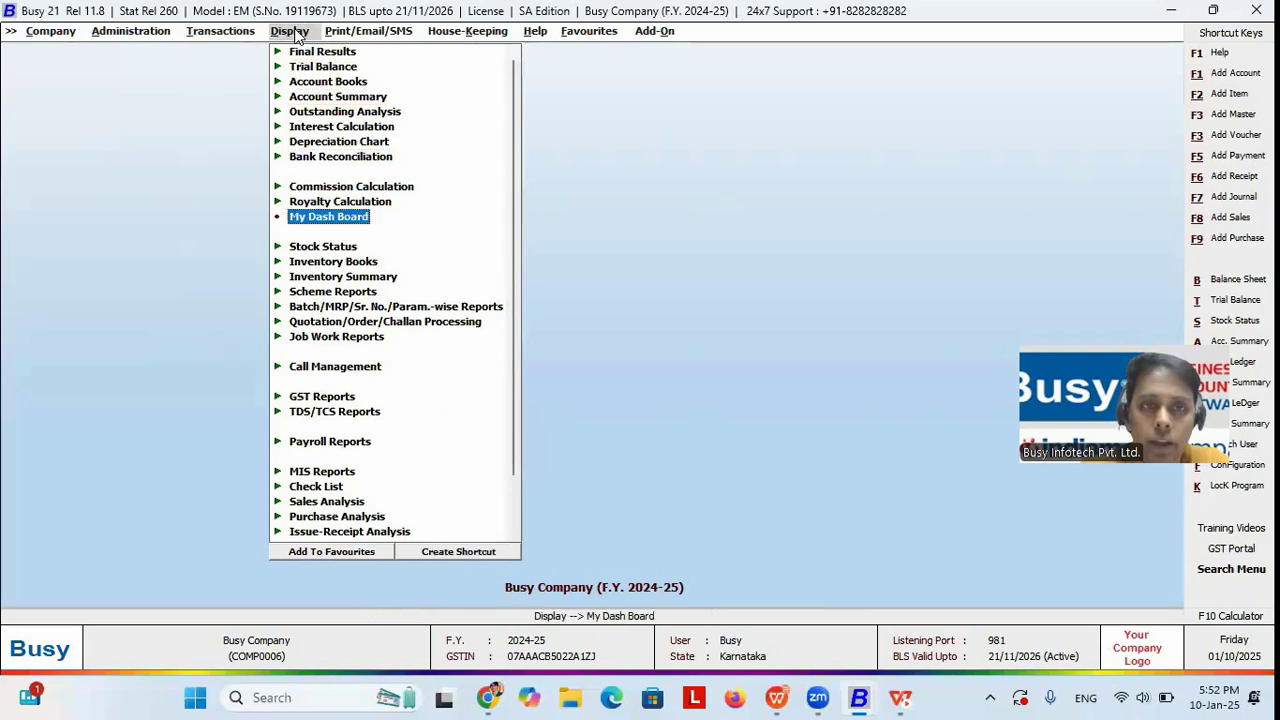
key("Return")
key("Down")
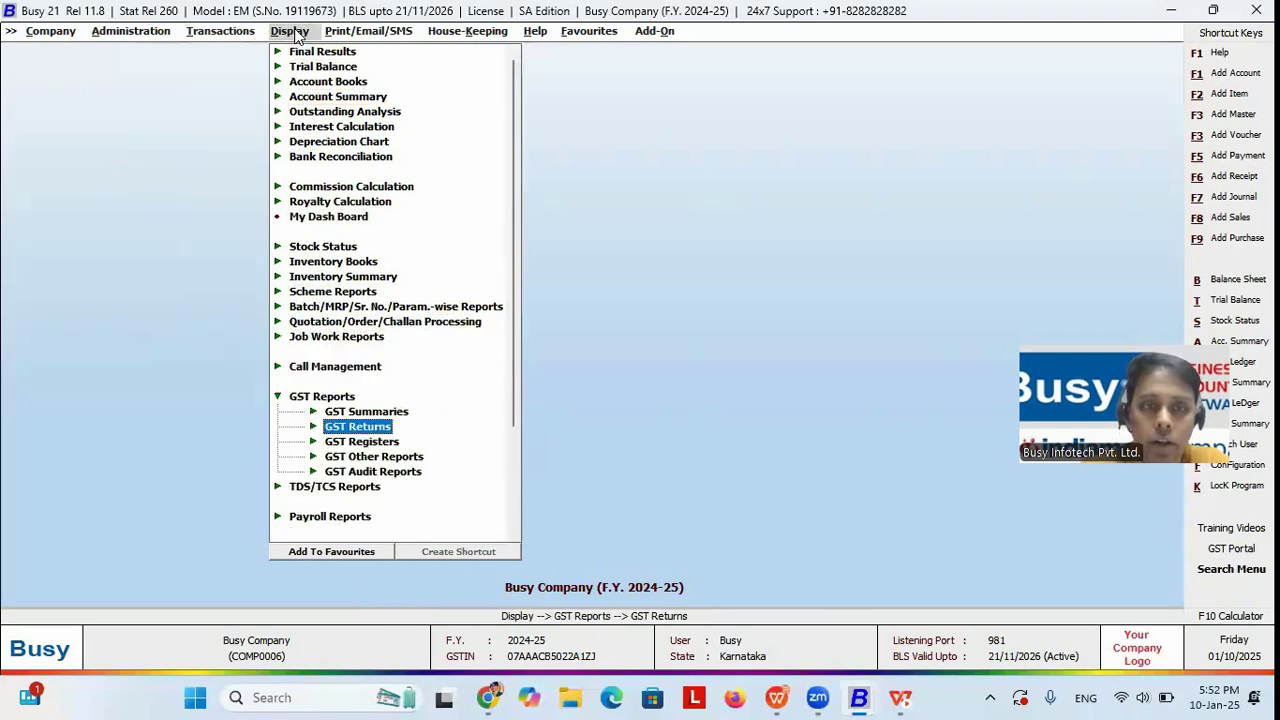
key("Return")
key("Down")
key("Down")
key("Down")
key("Down")
key("Down")
key("Down")
key("Down")
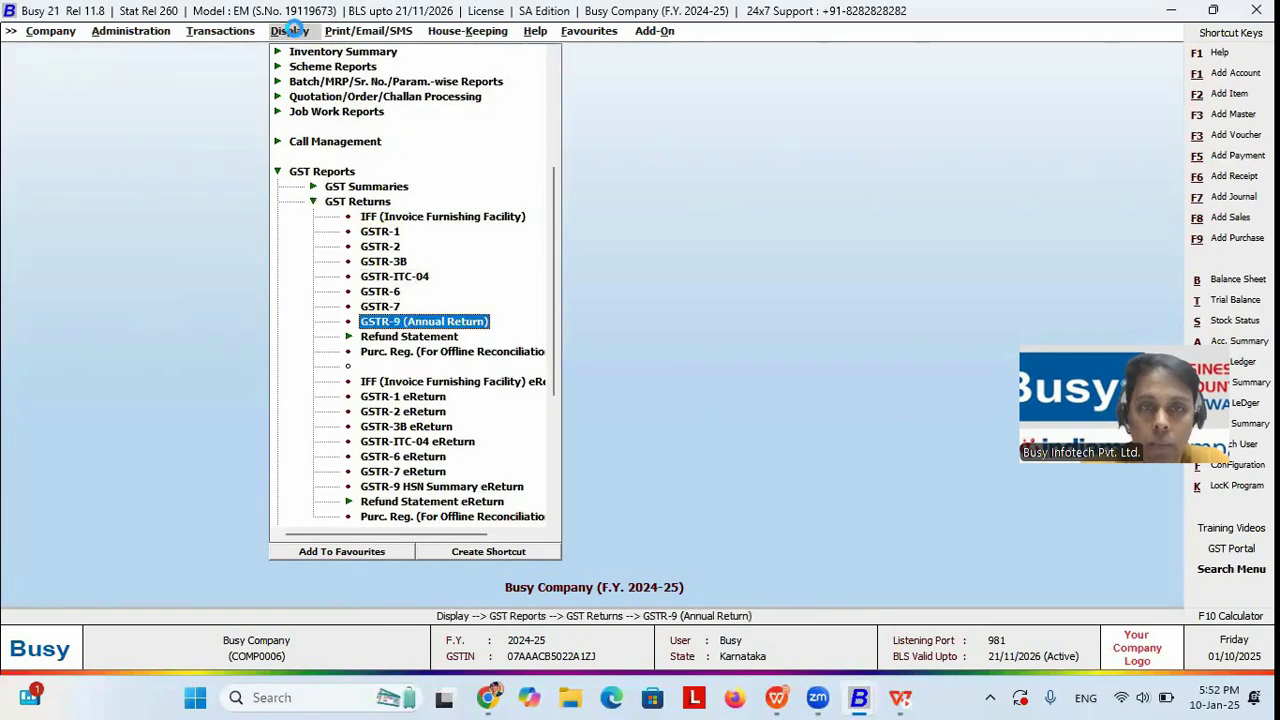
key("Return")
key("Return")
key("F2")
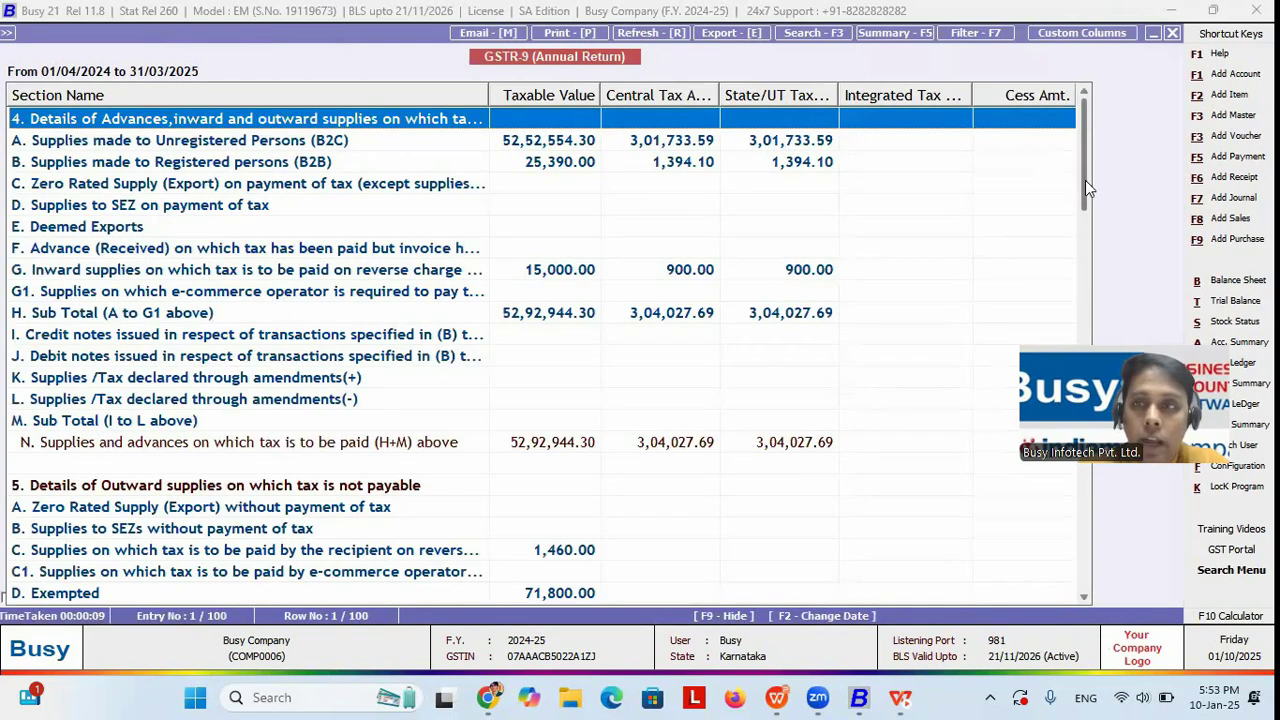
Examine row A, ITC as per GSTR-2B, in section 8 Other ITC of the annual return, and close the report
scroll(1090, 270, "down", 10)
scroll(1089, 266, "down", 6)
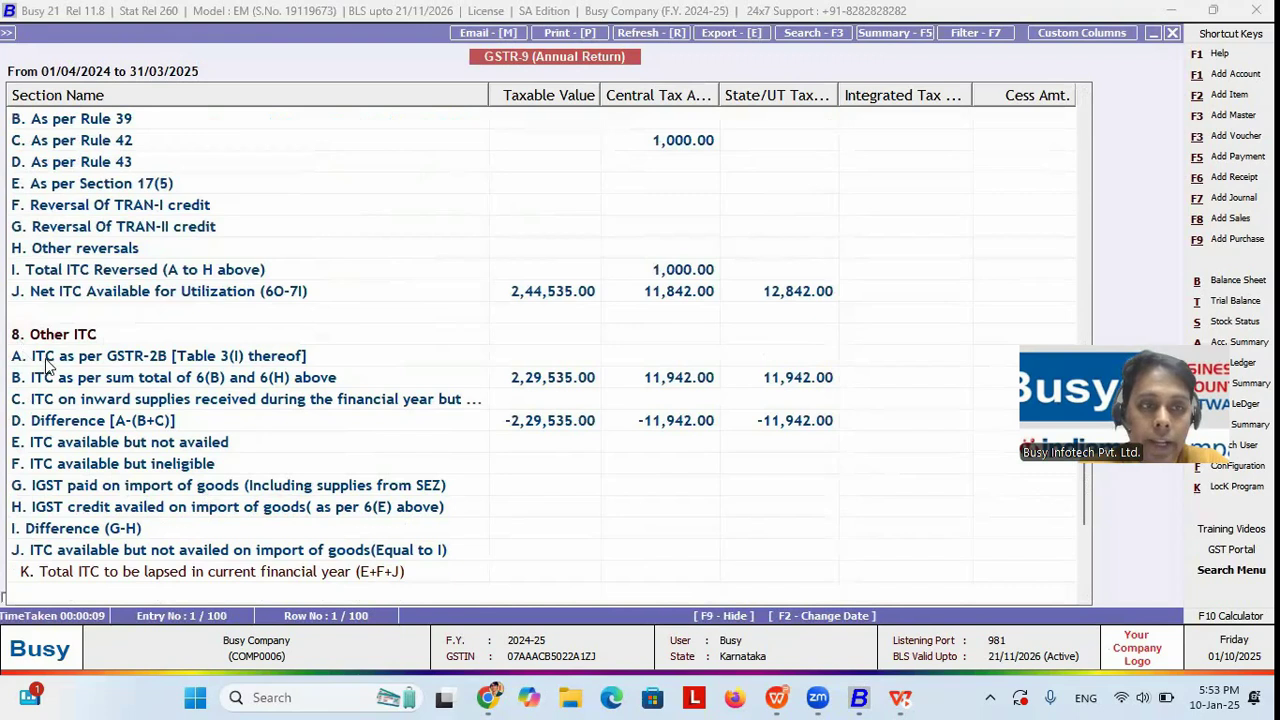
left_click(47, 360)
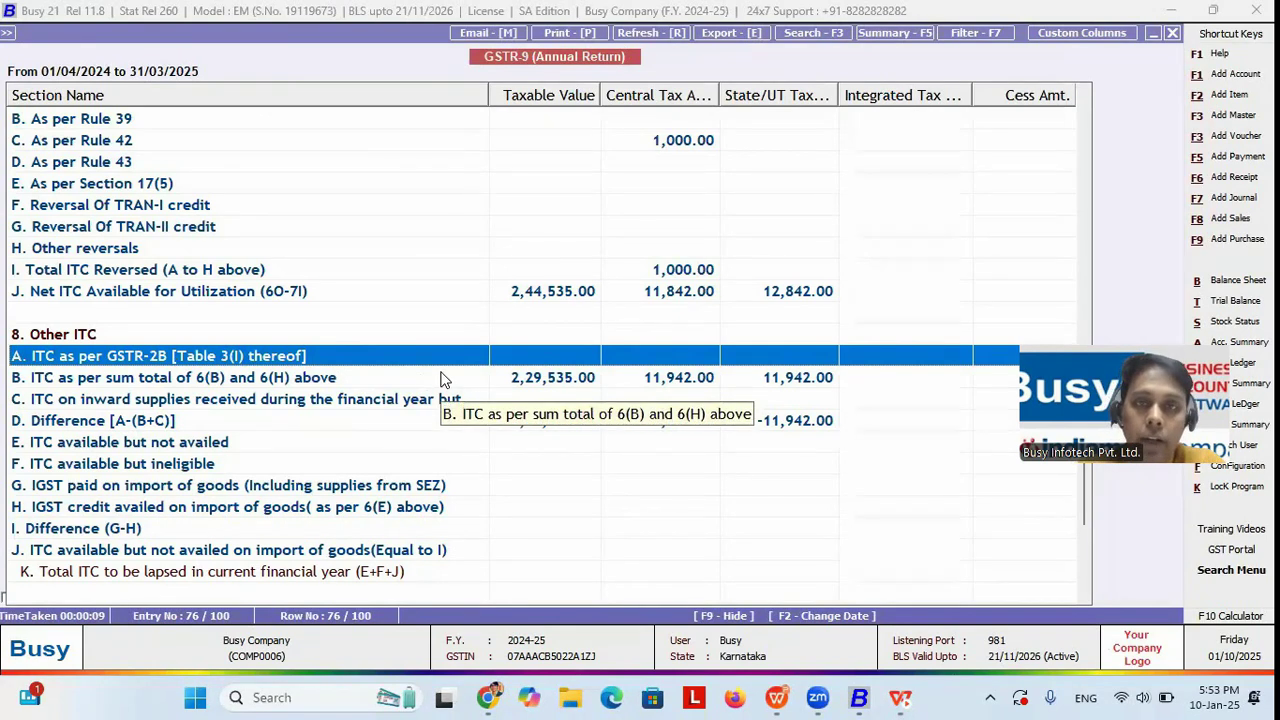
key("Escape")
key("Escape")
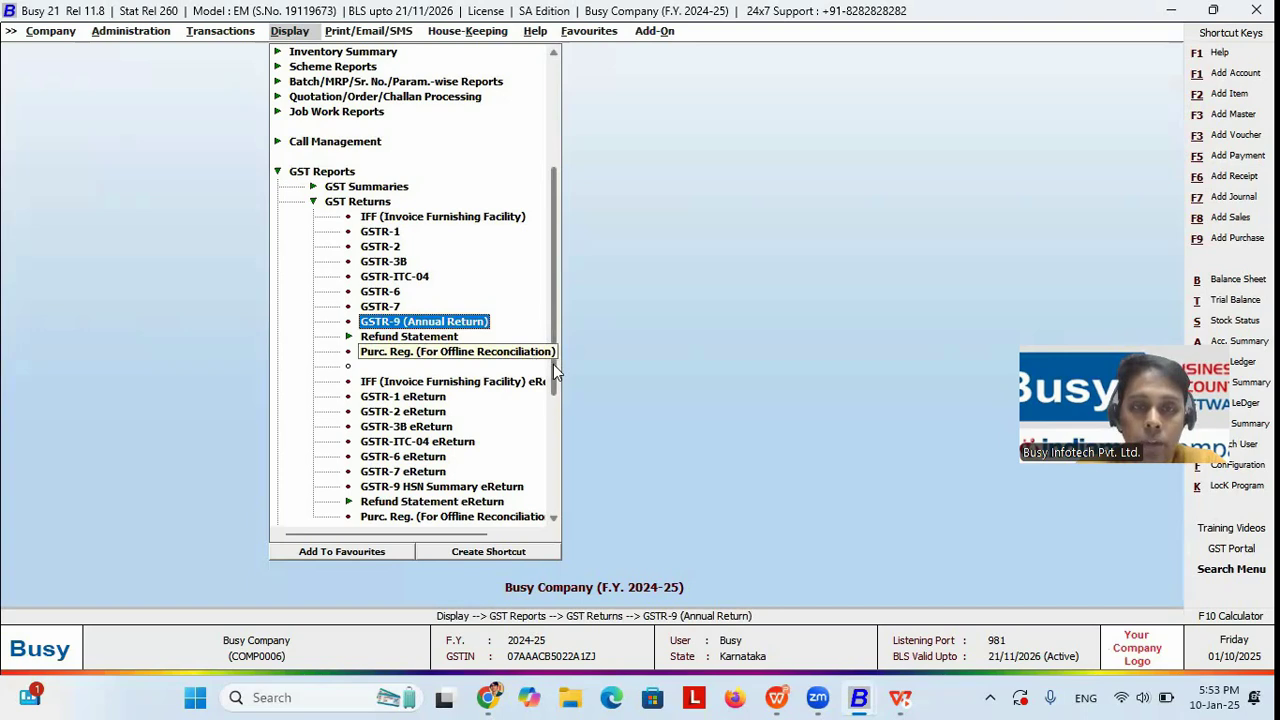
left_click_drag(553, 364, 553, 390)
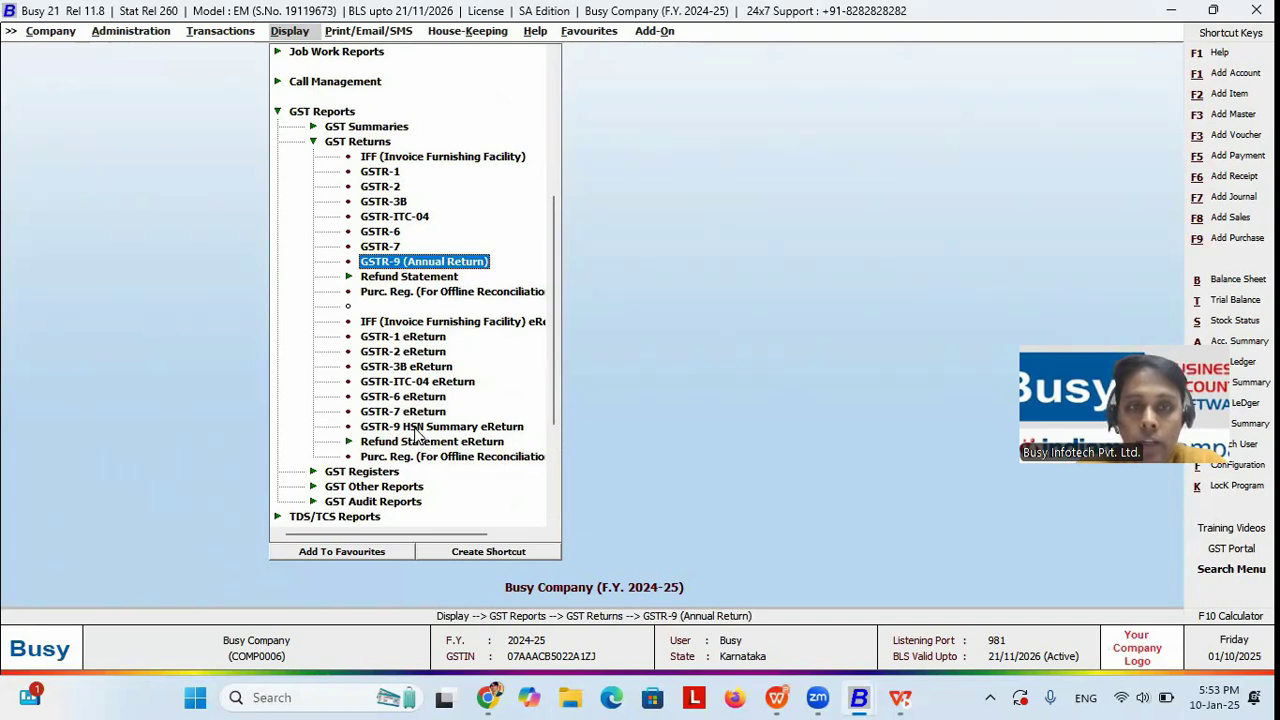
left_click(418, 430)
double_click(418, 430)
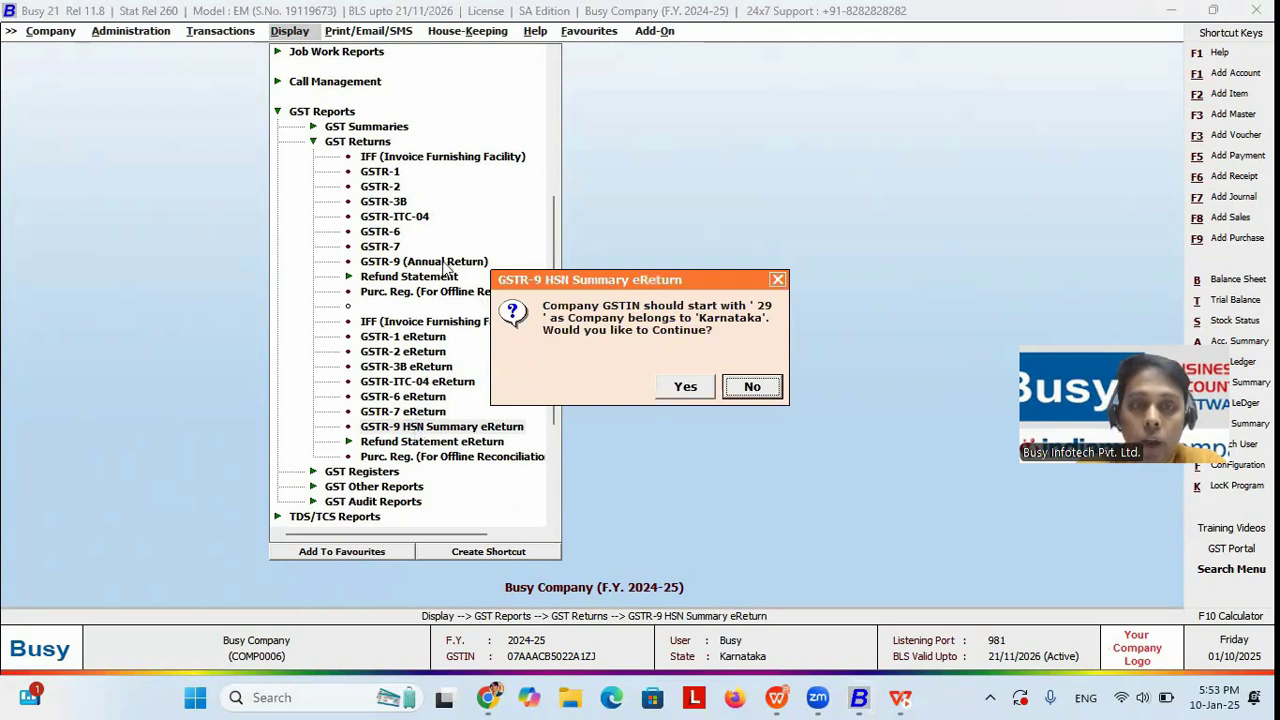
left_click(682, 388)
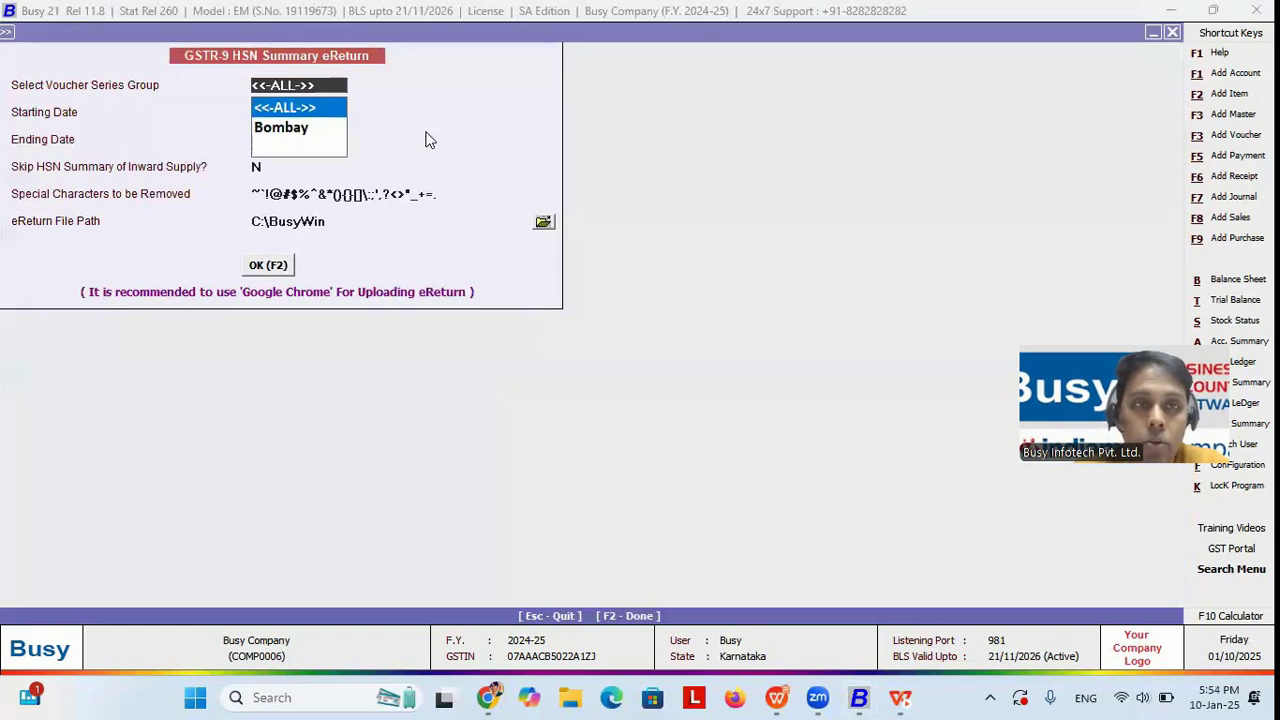
key("Return")
key("Return")
key("Return")
key("Return")
key("Return")
key("Return")
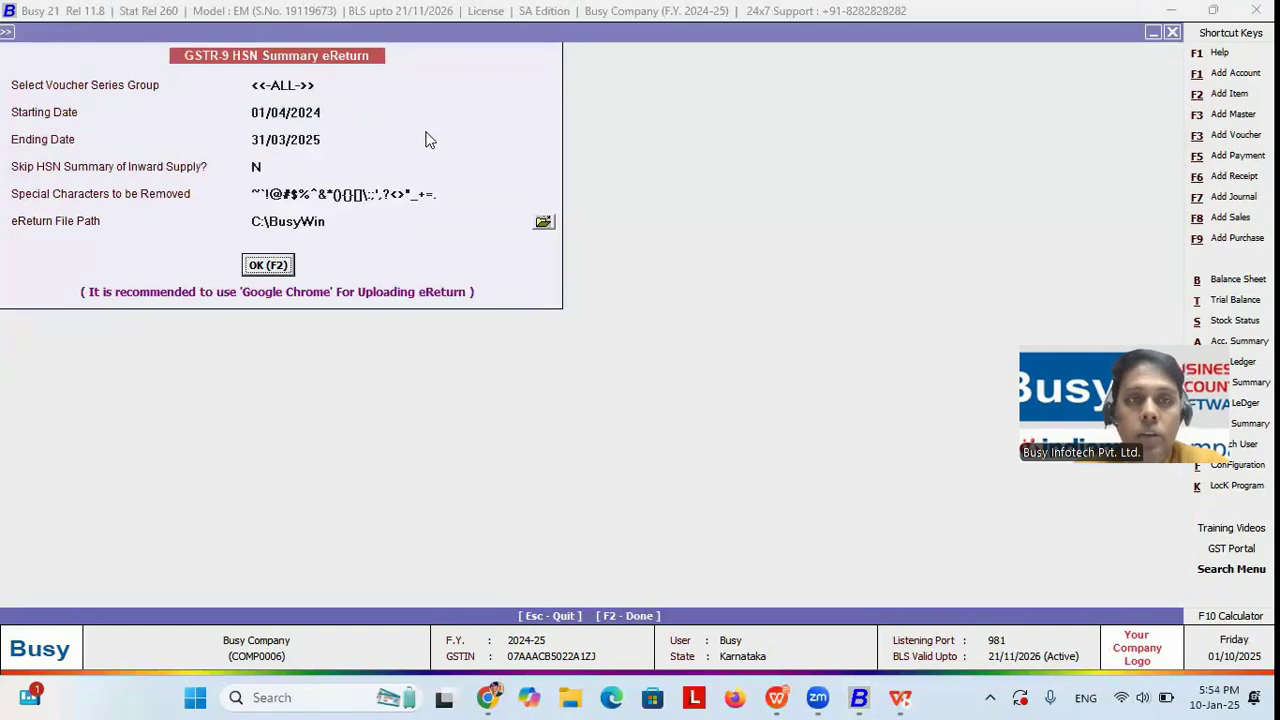
key("Escape")
Set up the GSTR-9 HSN Summary eReturn for all series groups, 01/04/2024 to 31/03/2025, with inward supply skipping at N and path C:\BusyWin
key("Return")
key("Left")
key("Return")
key("Return")
key("Return")
key("Return")
key("Return")
key("Return")
key("Return")
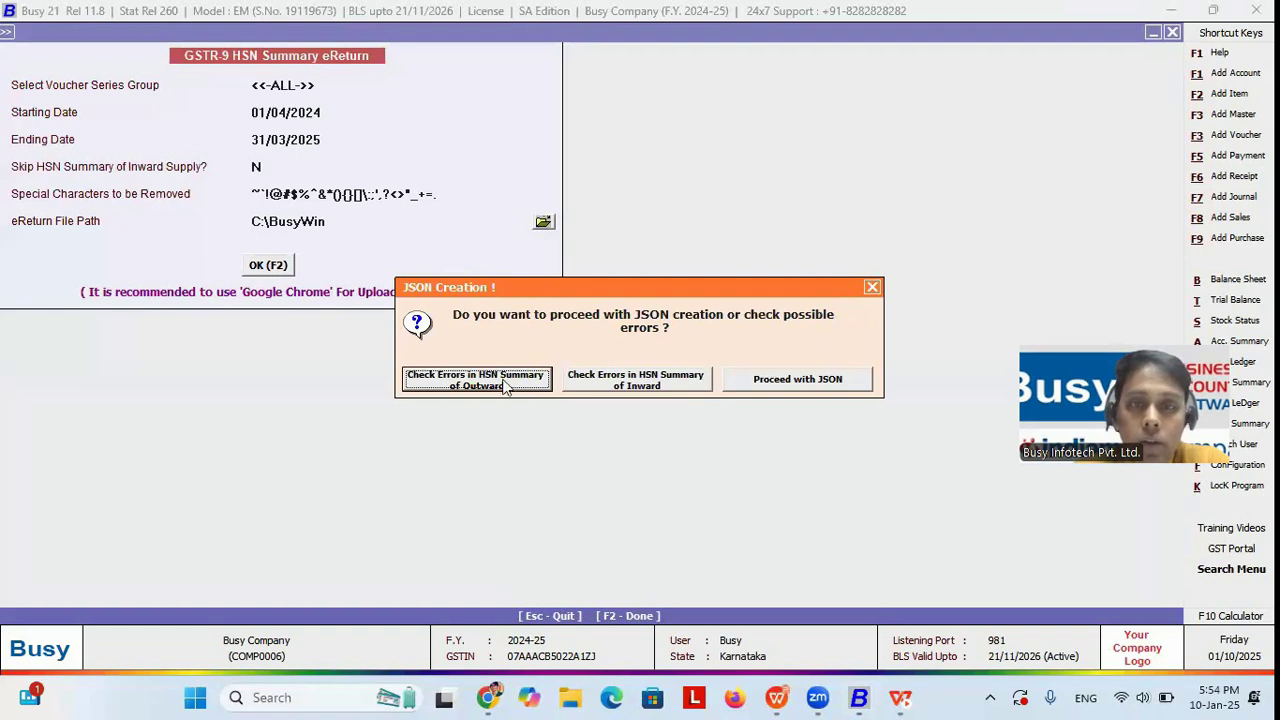
Proceed with creating the JSON file of the GSTR-9 HSN Summary without checking for errors, and leave the eReturn
left_click(791, 386)
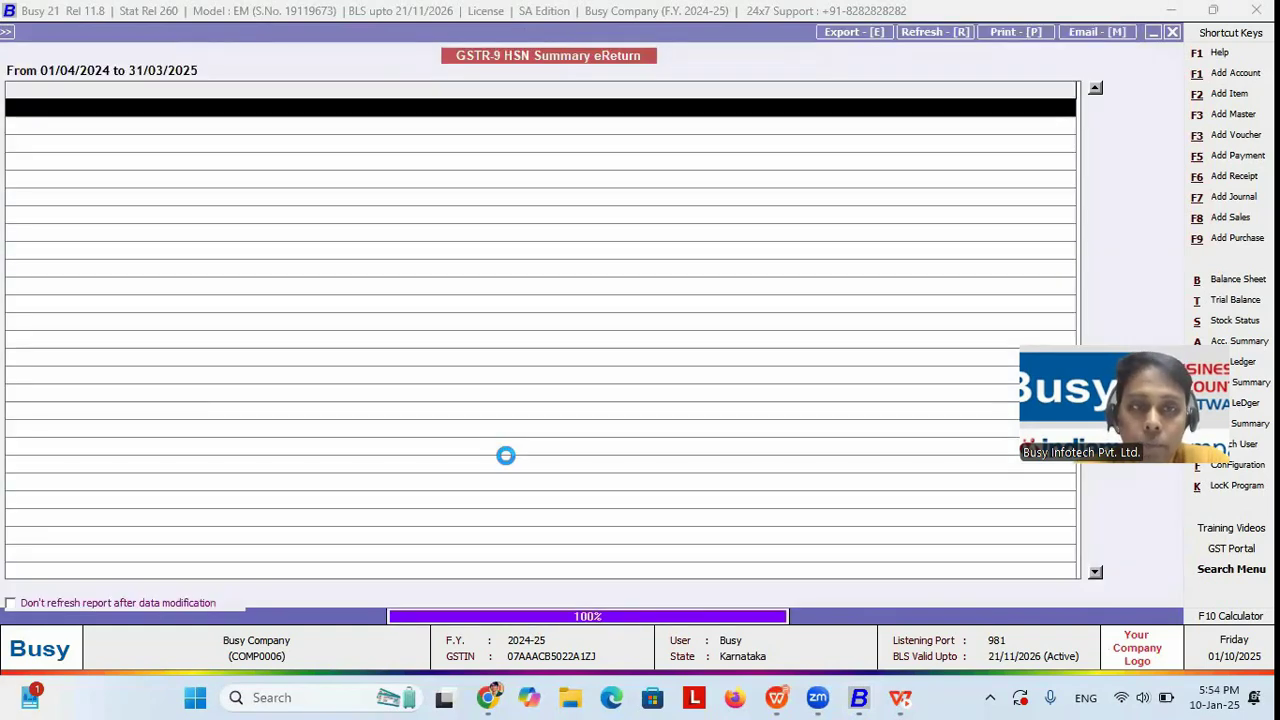
left_click(750, 382)
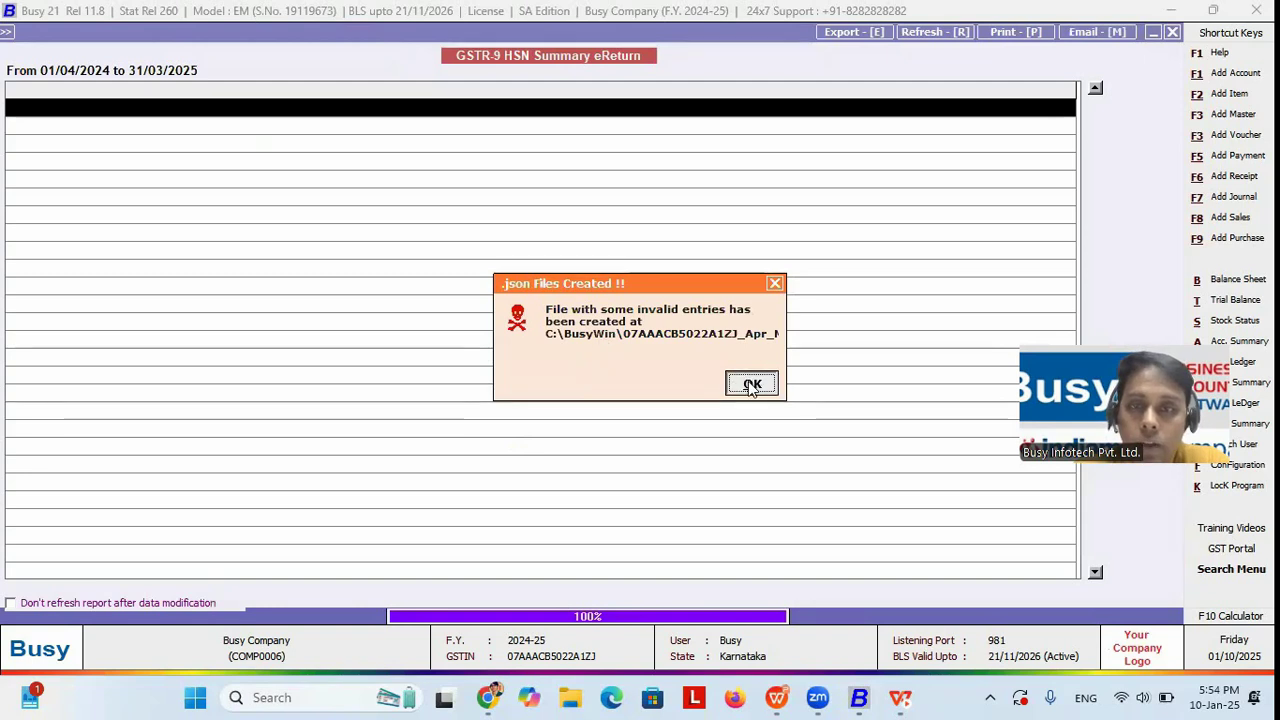
key("Escape")
key("Escape")
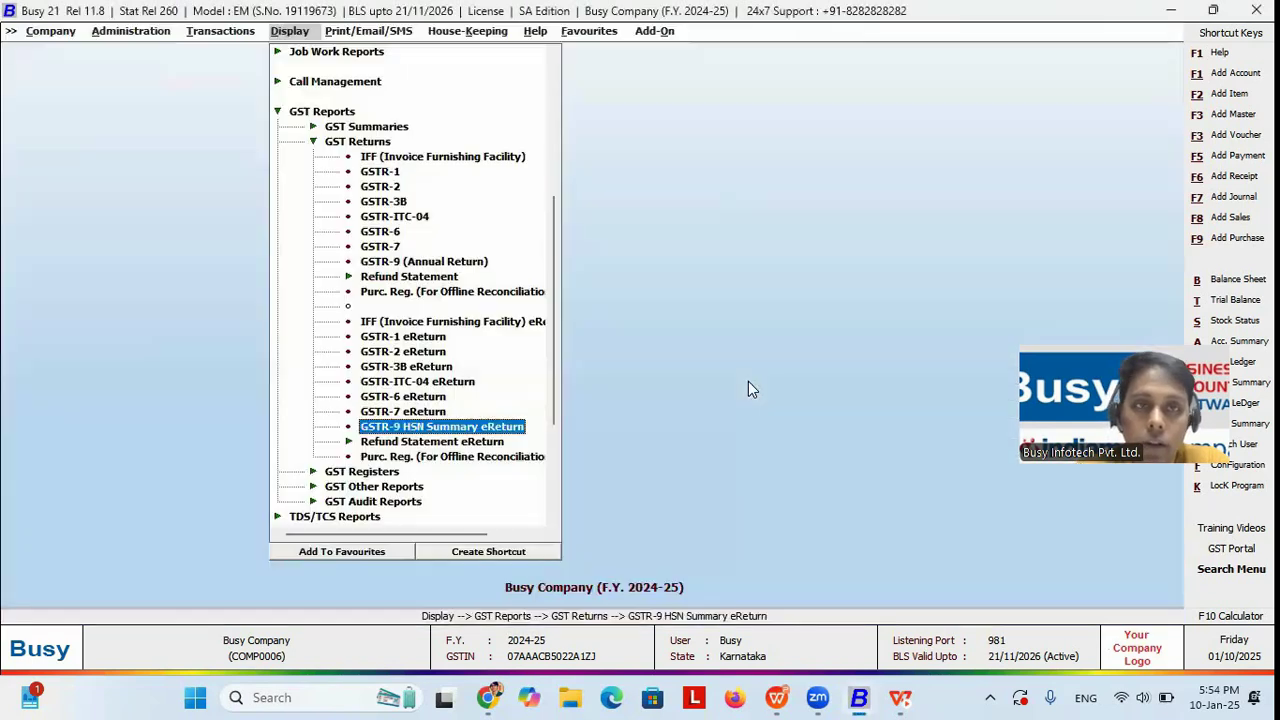
Open the Table-8A of GSTR-9 download for financial year 2024-2025, accepting the GSTIN prompt, and quit without downloading
key("Left")
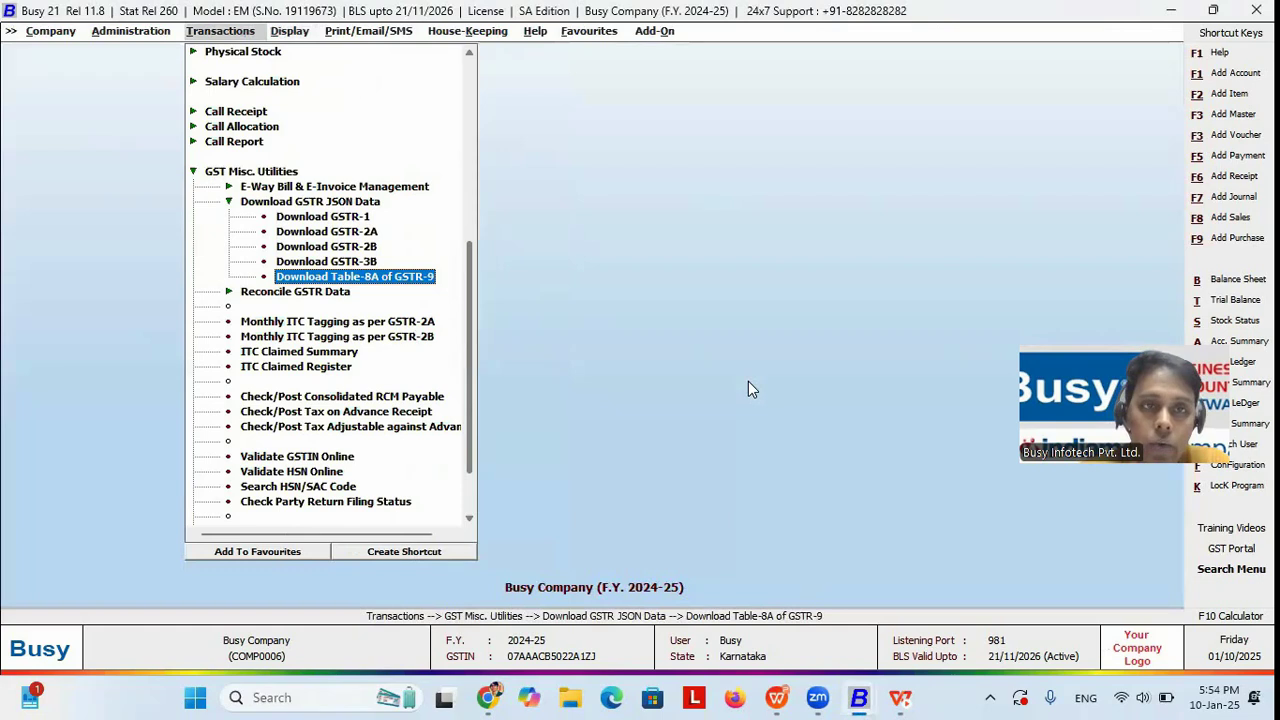
left_click(358, 277)
left_click(685, 386)
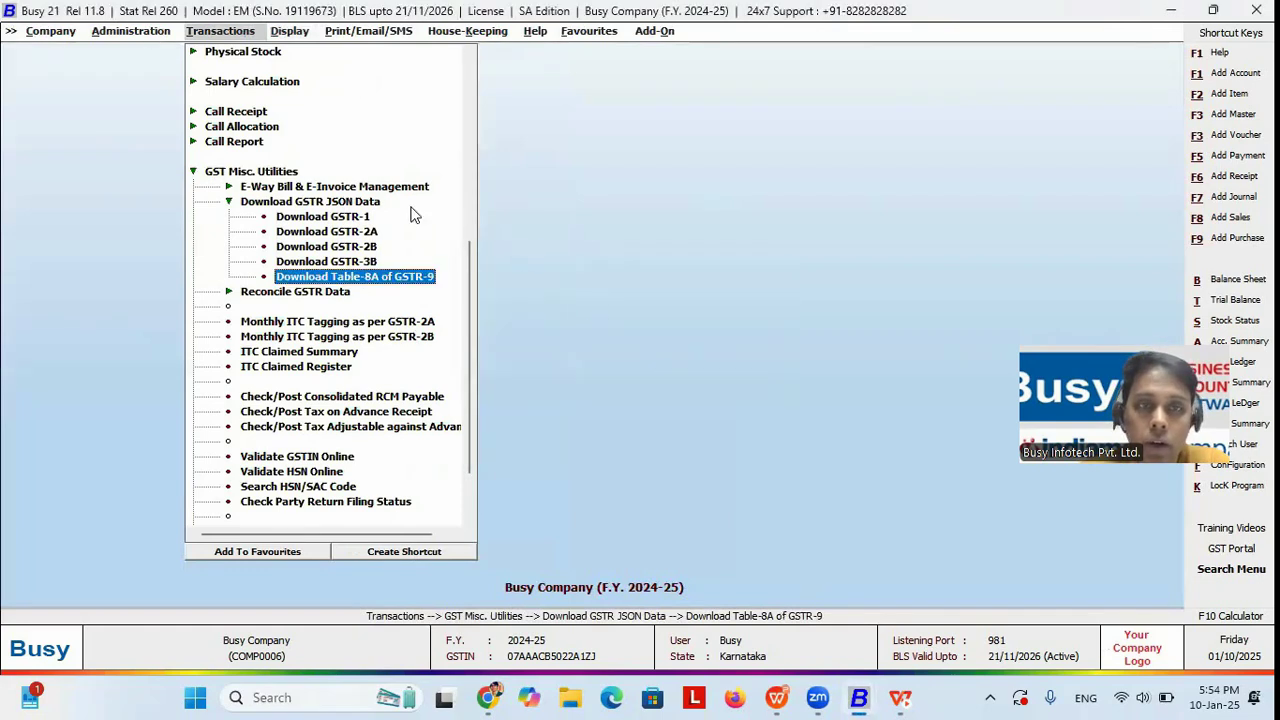
left_click(402, 152)
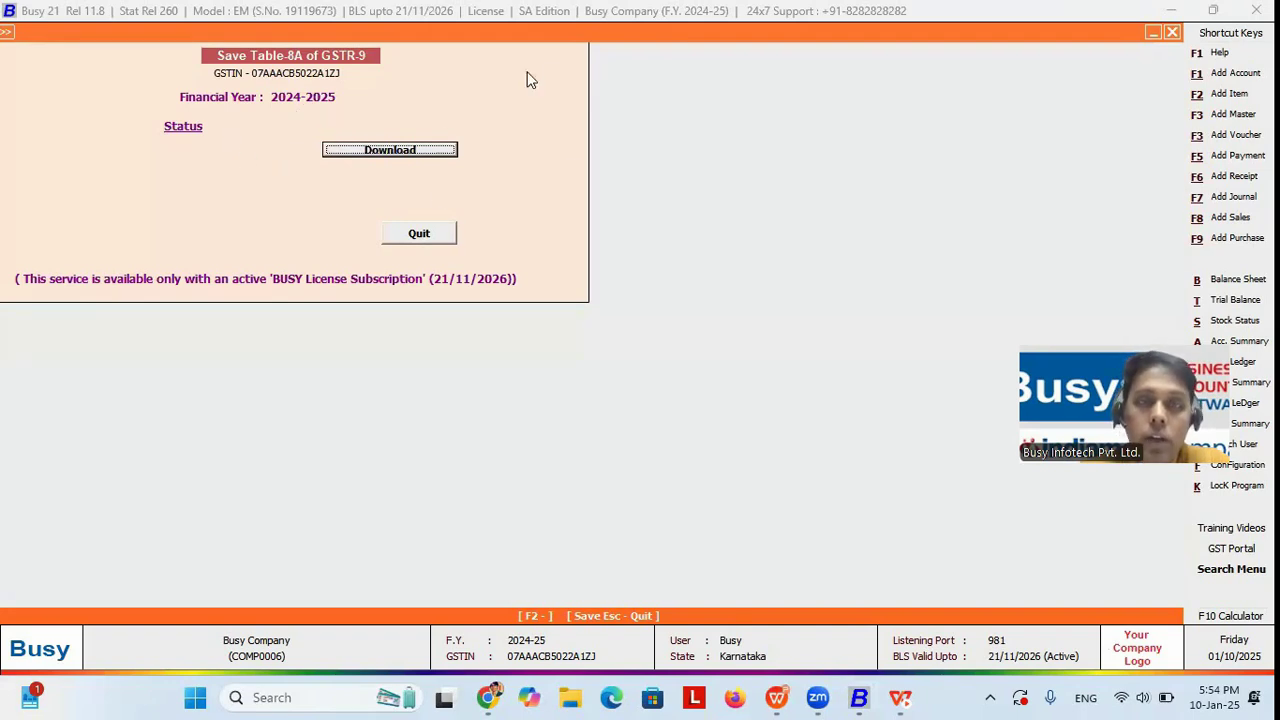
left_click(454, 233)
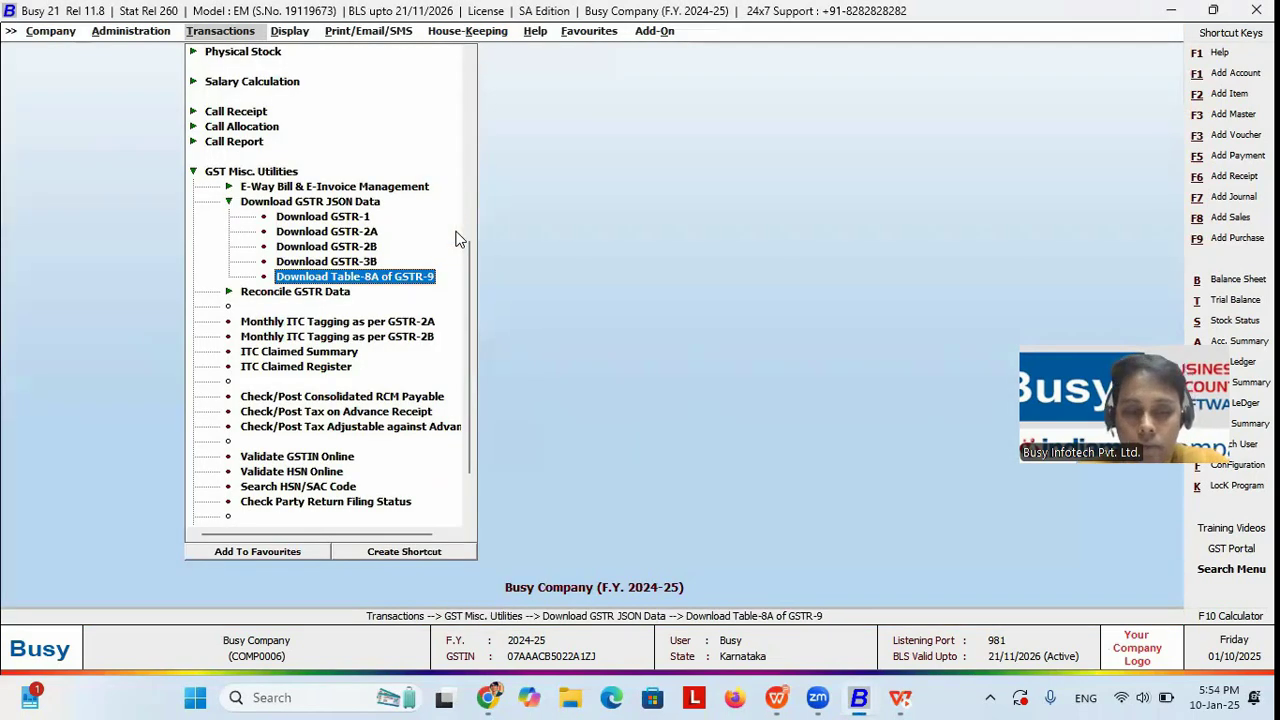
Switch to the WPS Presentation slide show and advance to the answer about uploading GST e-return files to the GST portal
key("alt+Tab")
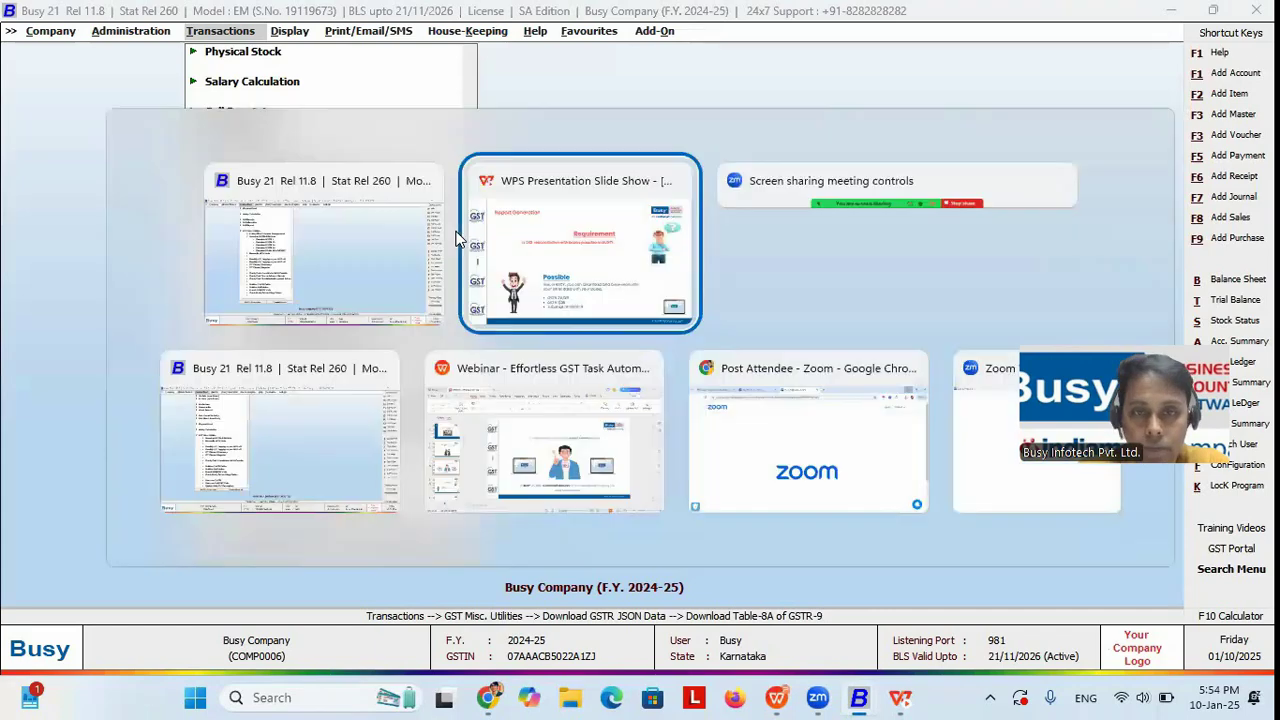
key("Right")
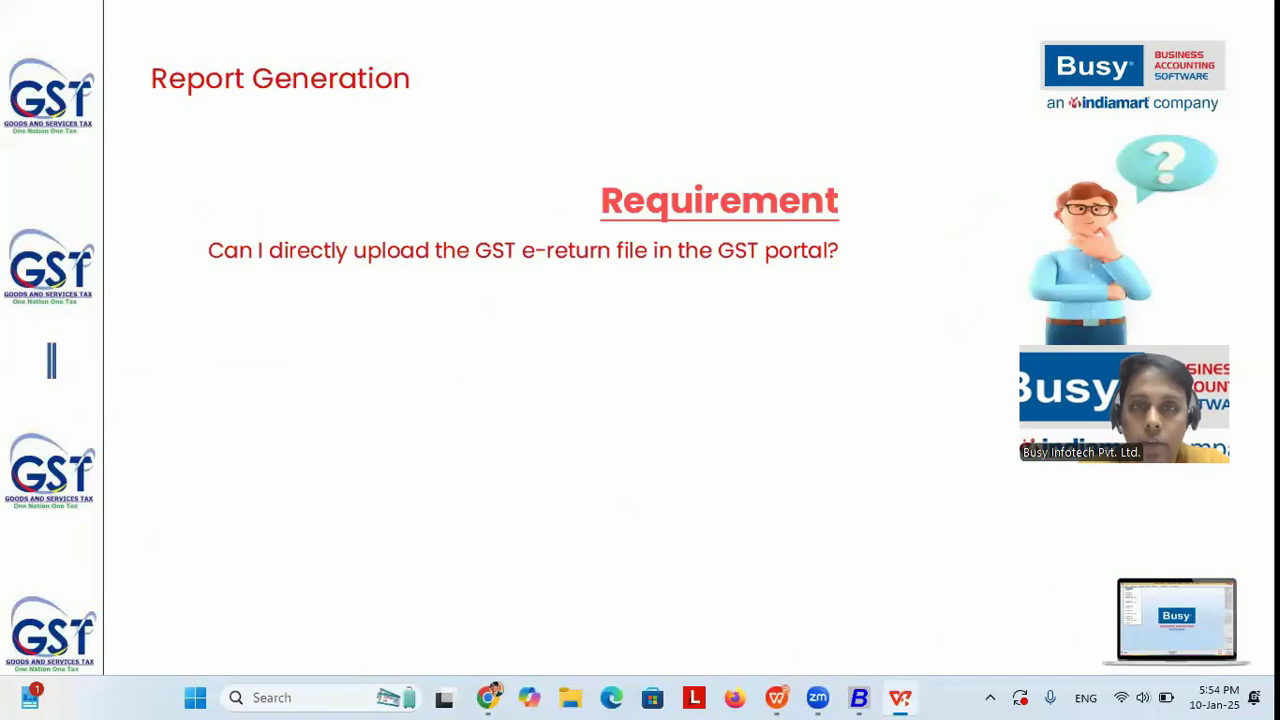
key("Right")
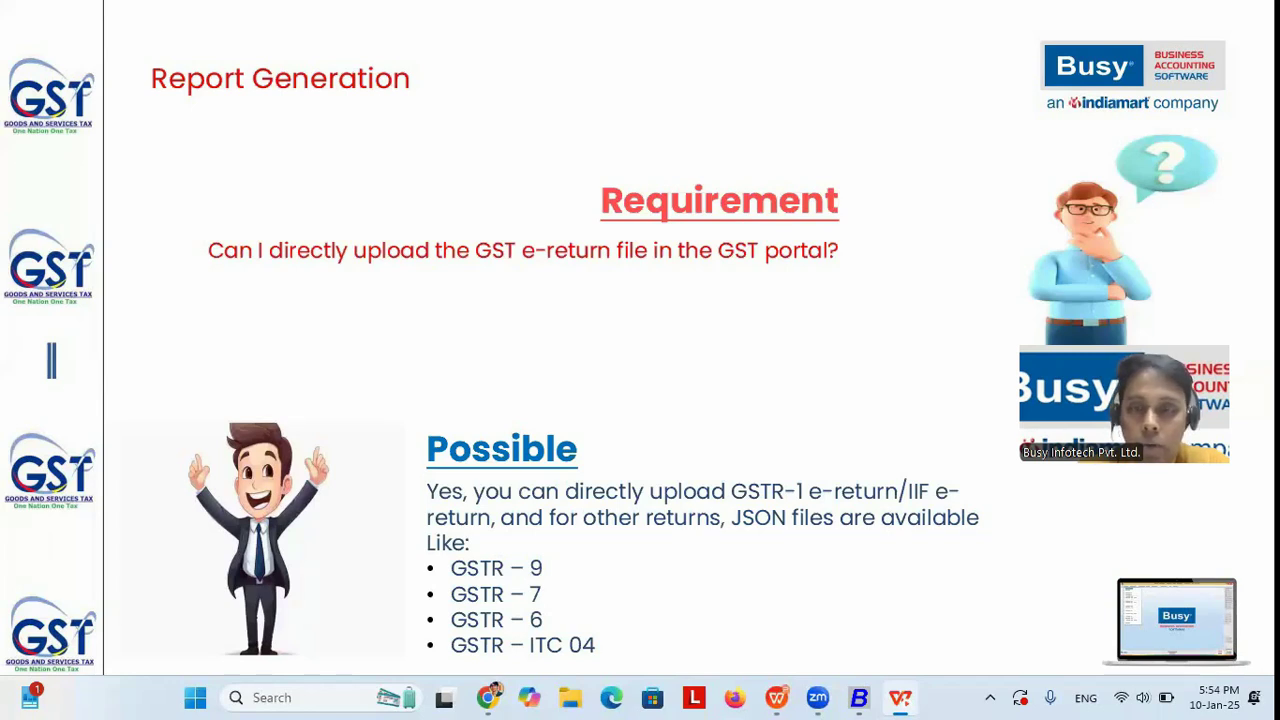
Switch to Busy, open the report format choices of the GSTR-1 eReturn past the GSTIN prompt, and close them
key("alt+Tab")
key("Up")
key("Up")
key("Up")
key("Up")
key("Up")
key("Up")
key("Up")
key("Up")
key("Down")
key("Down")
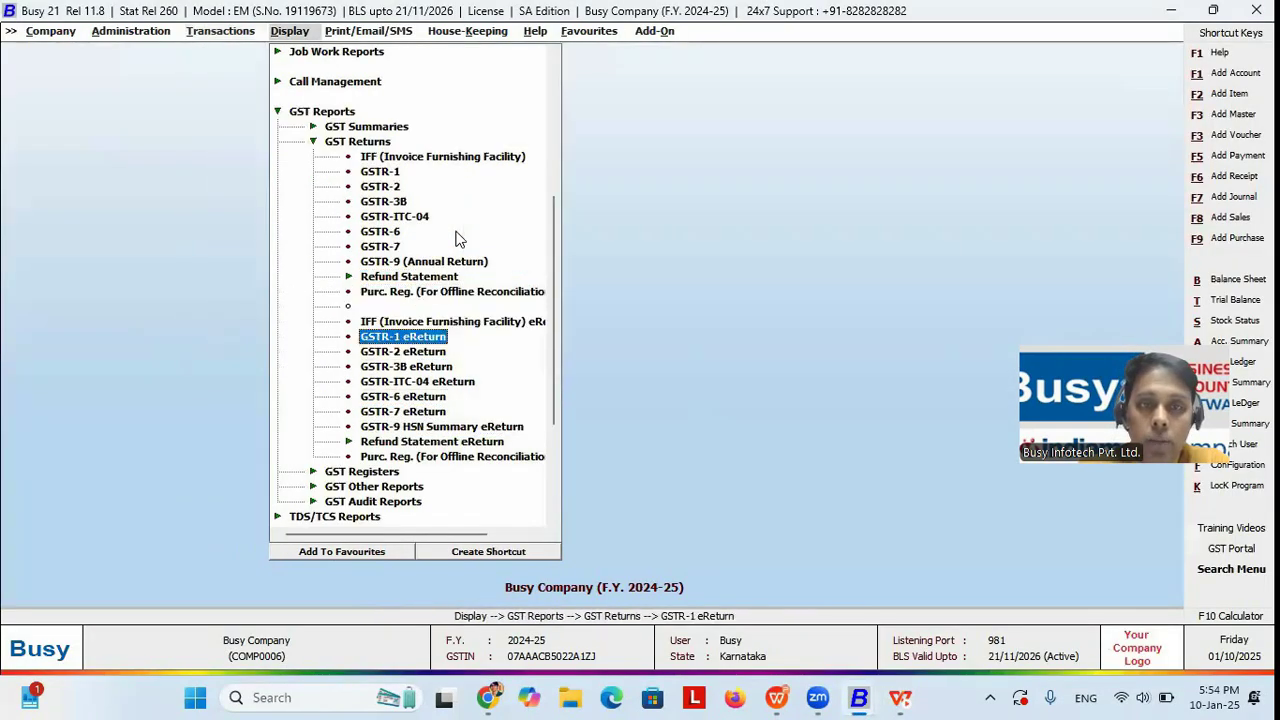
key("Return")
key("Return")
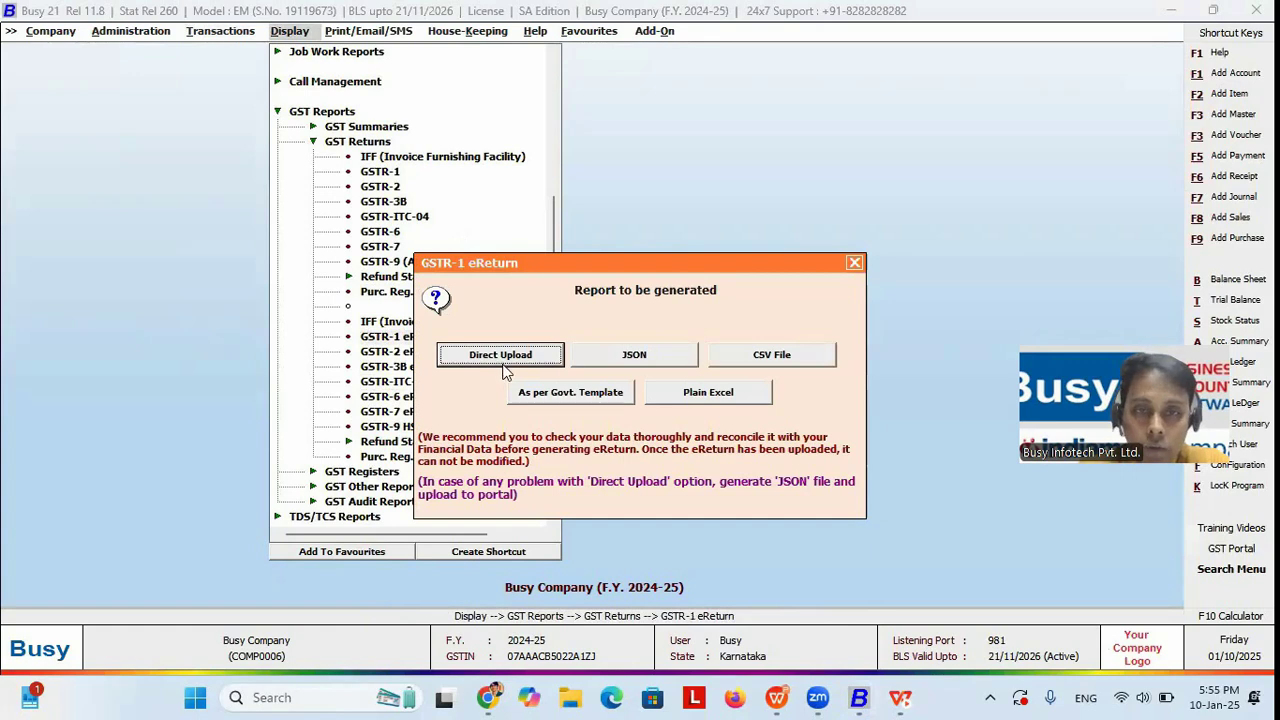
key("Escape")
Open the GST/VAT section of Features / Options, go to the GST Portal User Name field, and quit without entering anything
key("Left")
key("Left")
key("Return")
key("Down")
key("Down")
key("Down")
key("Down")
key("Down")
key("Return")
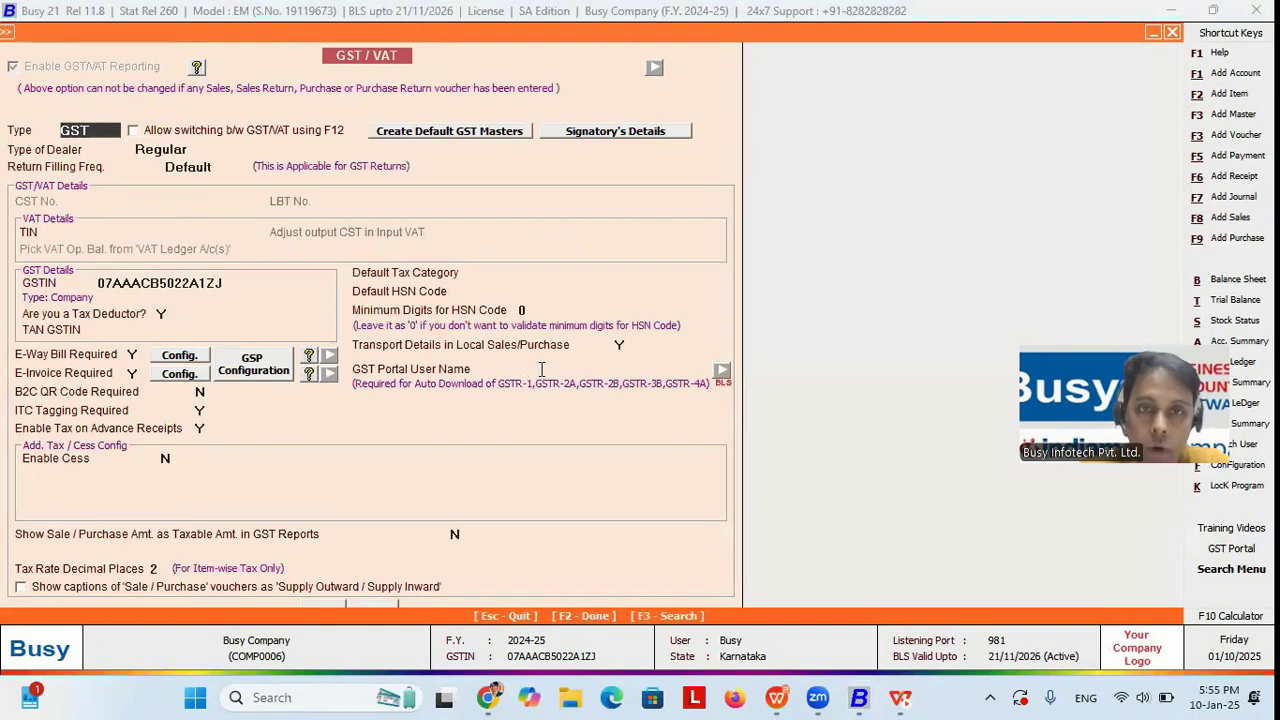
left_click(541, 369)
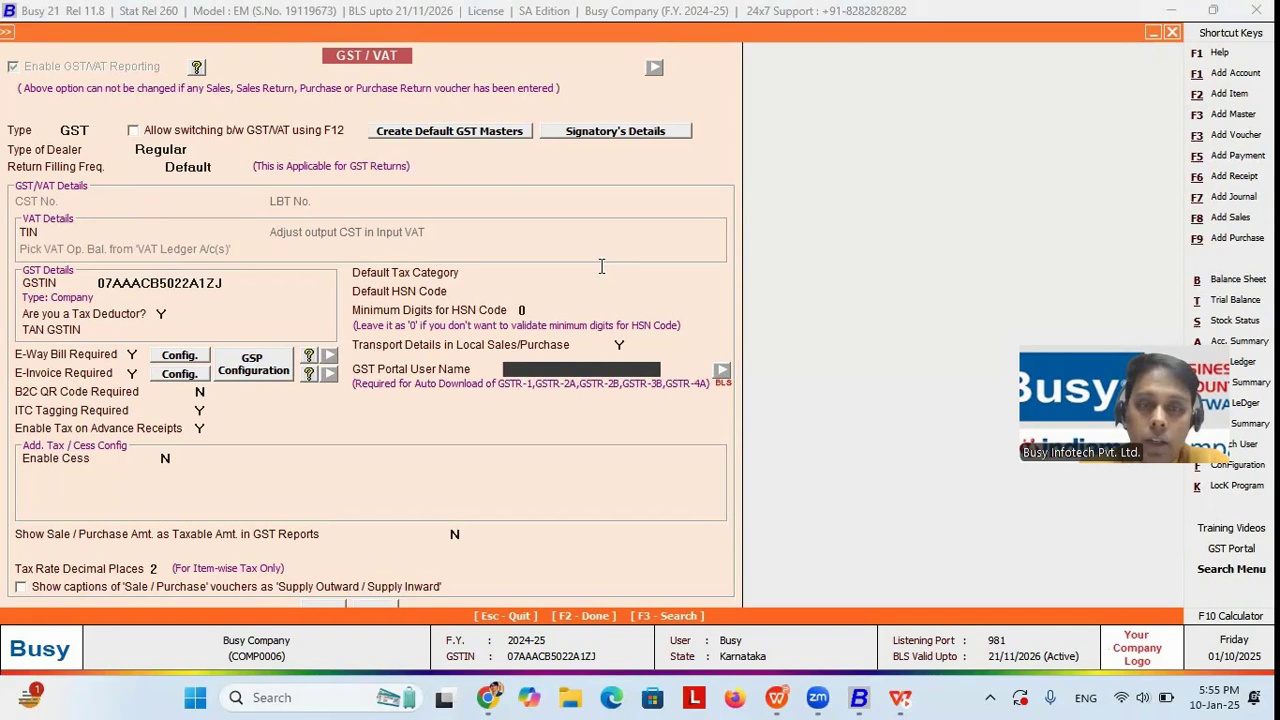
key("Escape")
key("Escape")
Open the GSTR-1 eReturn settings for Direct Upload, accepting the GSTIN prompt, and quit them
key("Right")
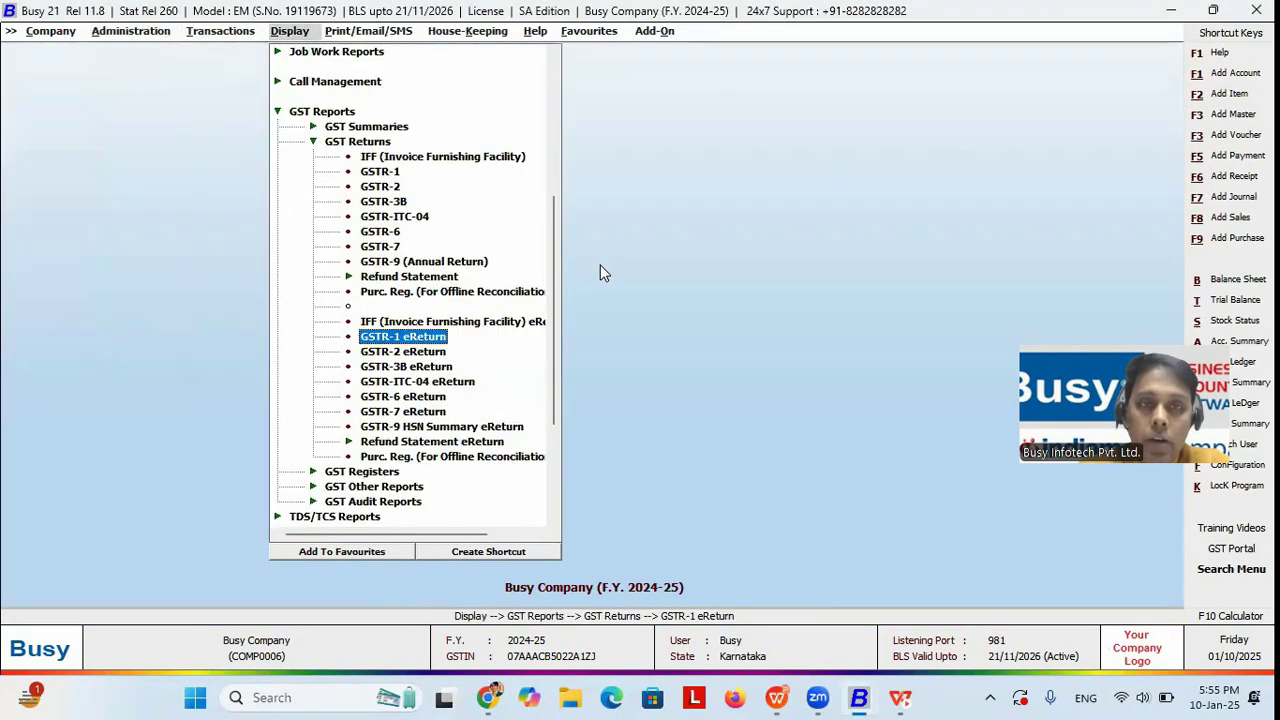
key("Return")
key("Left")
key("Return")
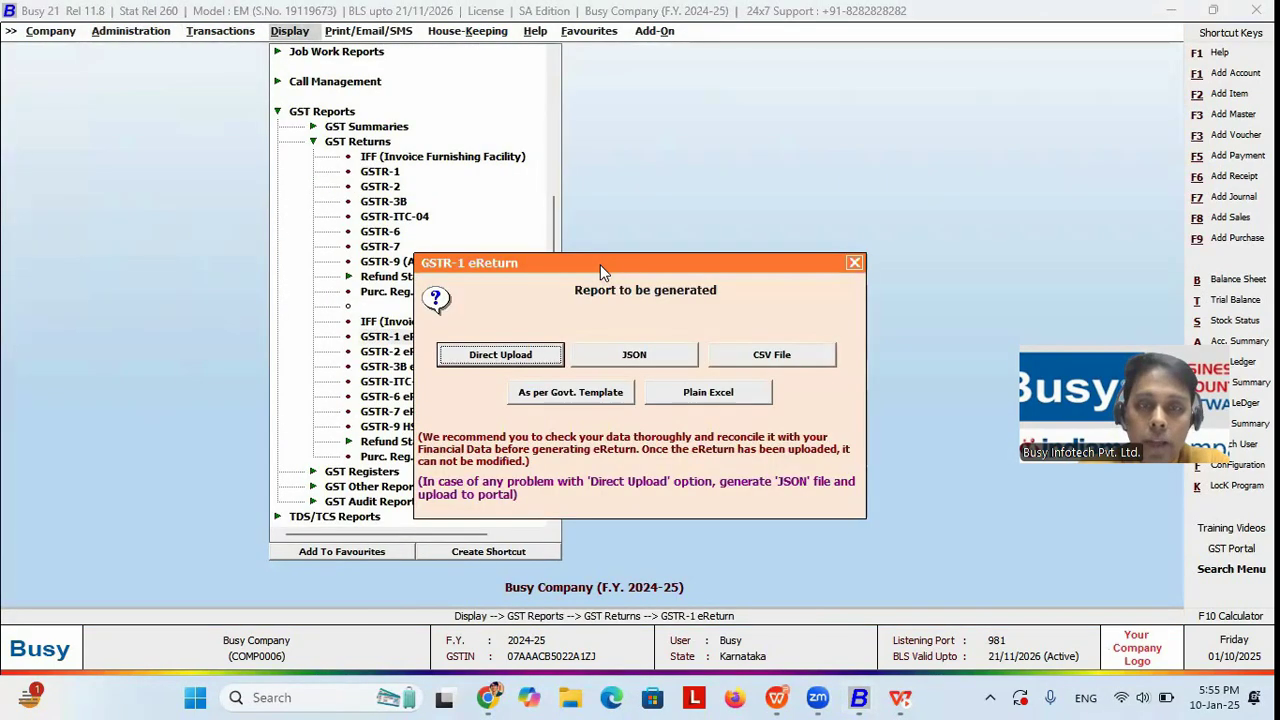
left_click(514, 366)
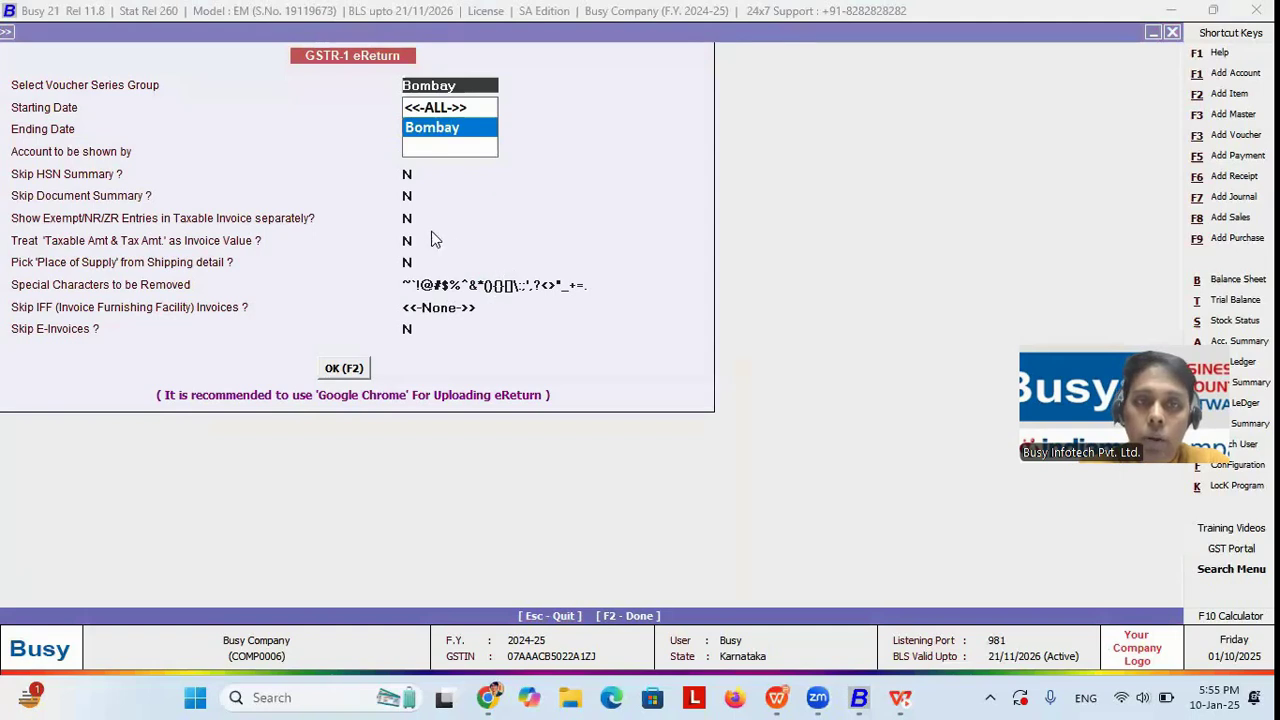
key("Escape")
key("Escape")
key("Escape")
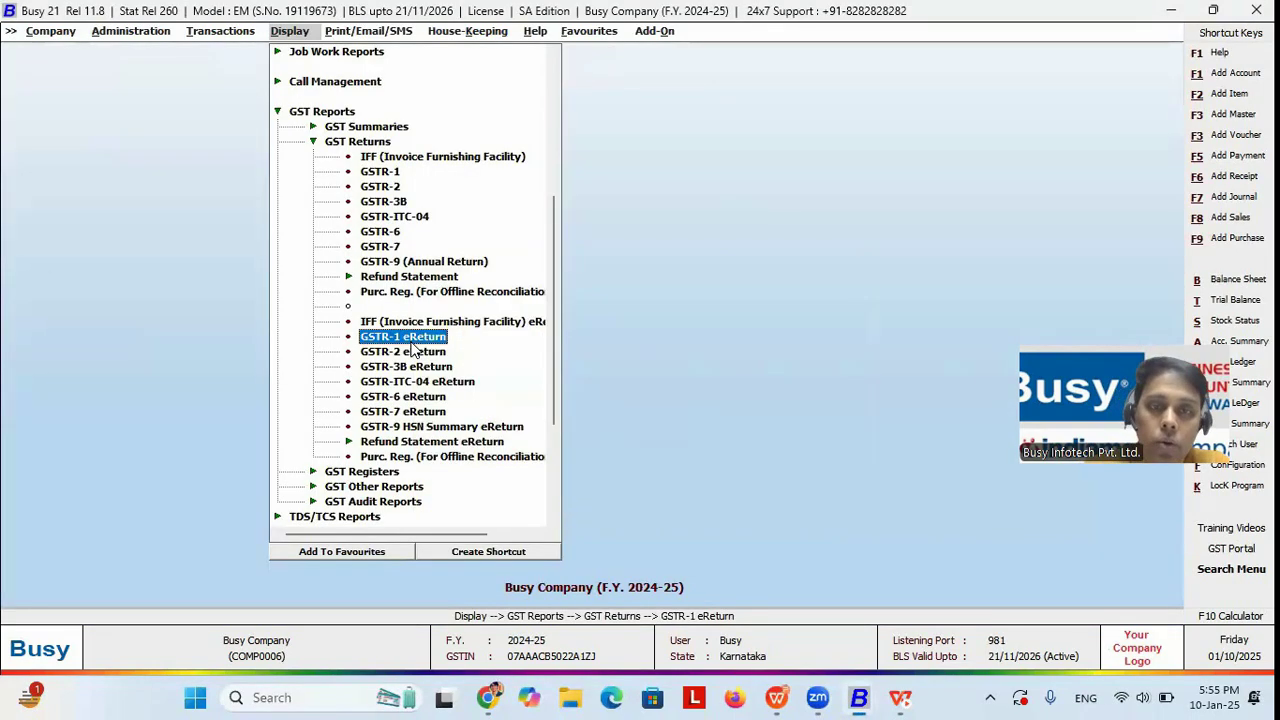
Open the report format choices of the IFF (Invoice Furnishing Facility) eReturn, accepting the GSTIN prompt, and close them
key("Up")
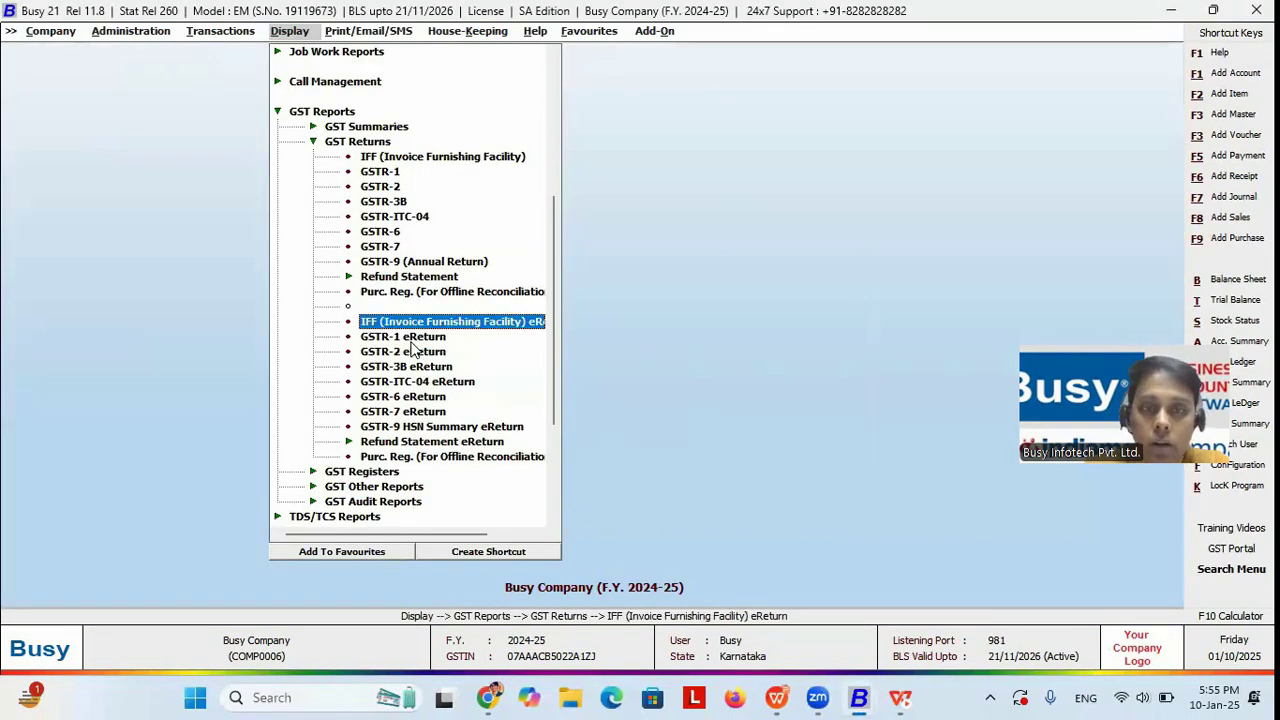
key("Return")
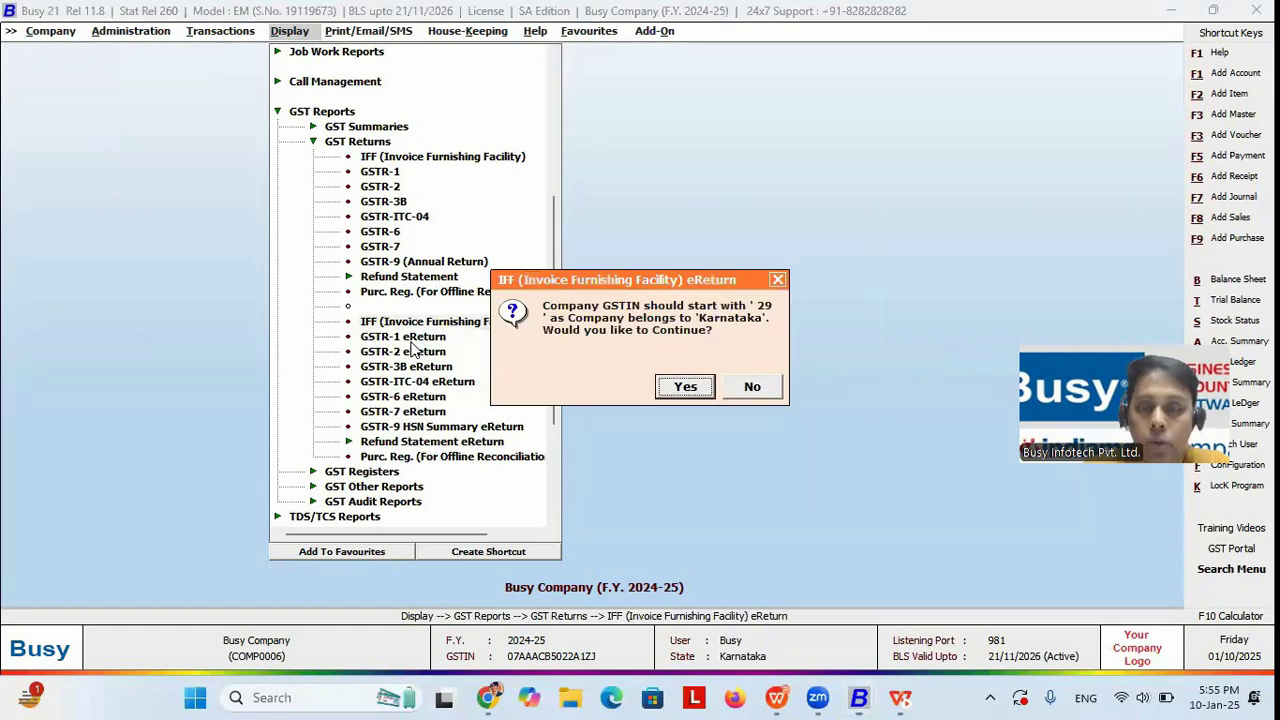
key("Return")
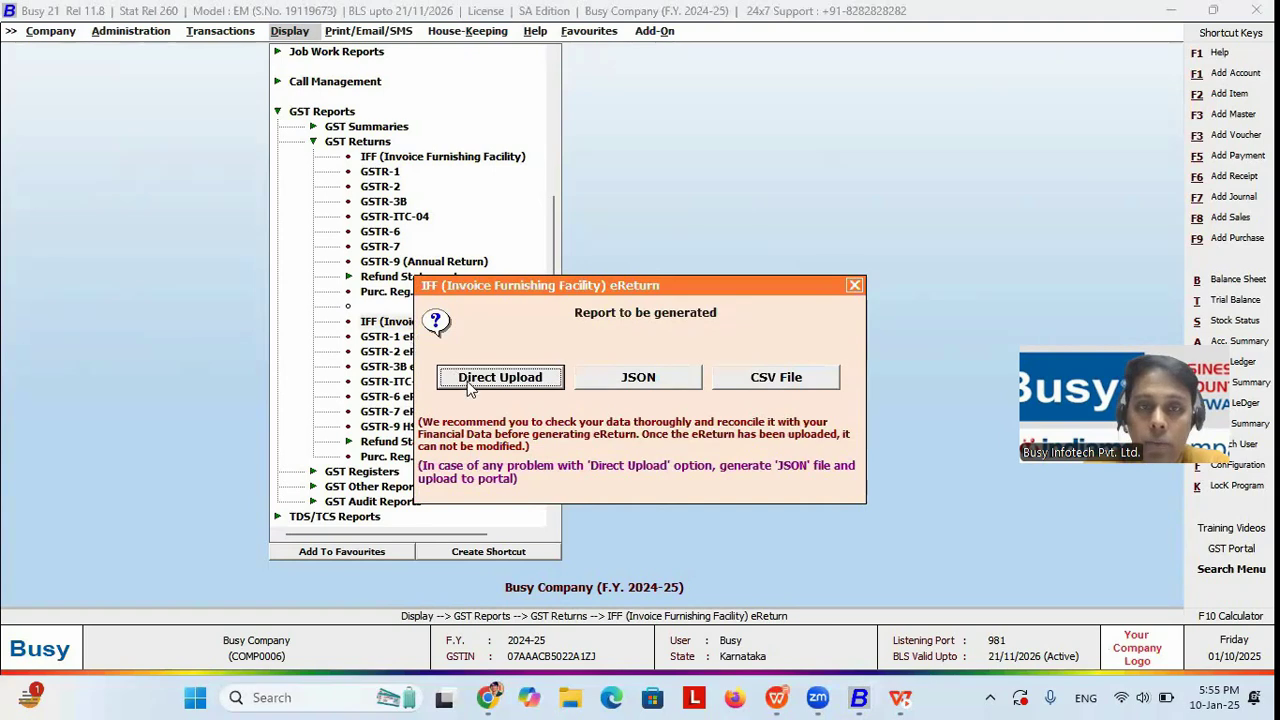
key("Escape")
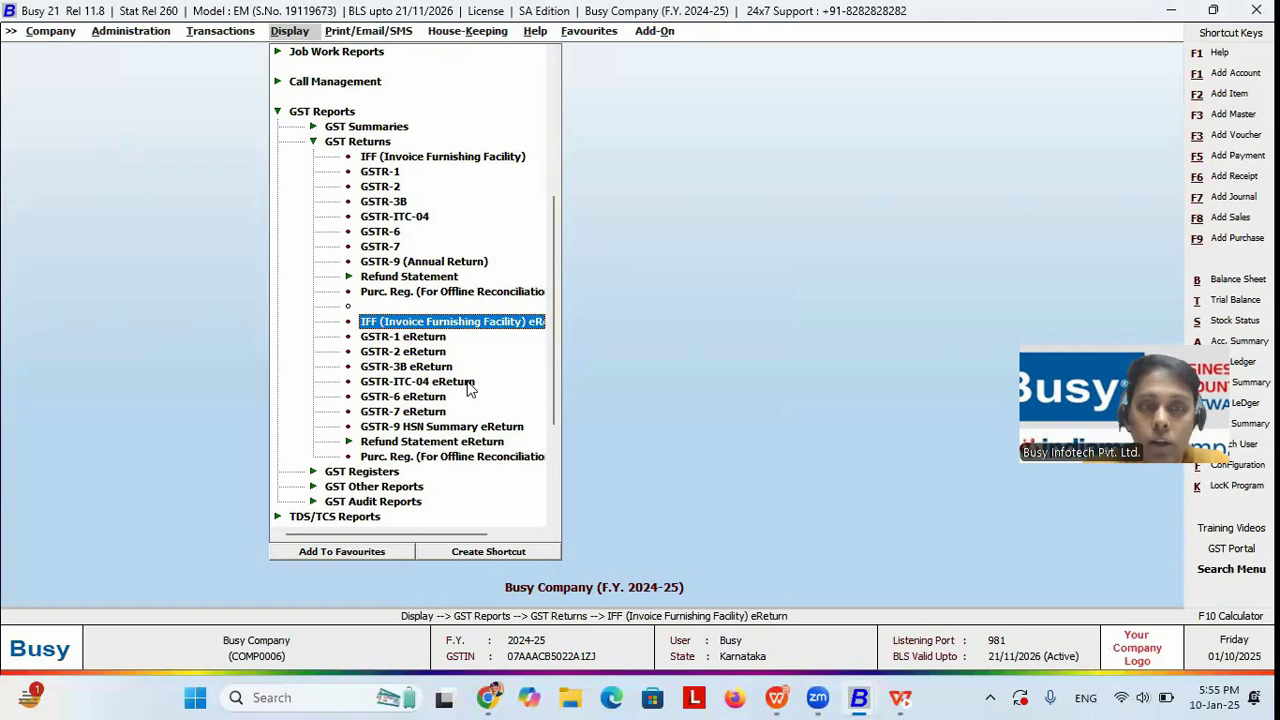
Set up the GSTR-1 eReturn for Direct Upload with Skip IFF Invoices at Skip Both, confirm the settings, and leave the eReturn
key("Down")
key("Return")
key("Left")
key("Return")
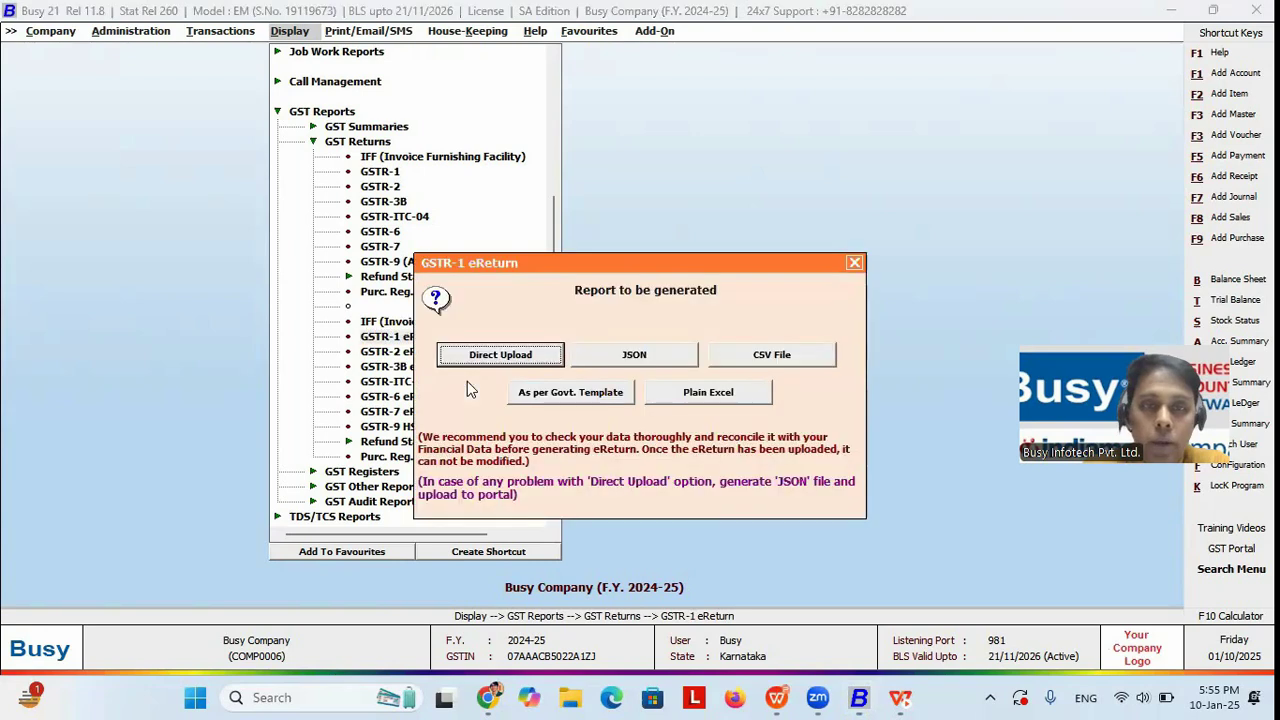
key("Return")
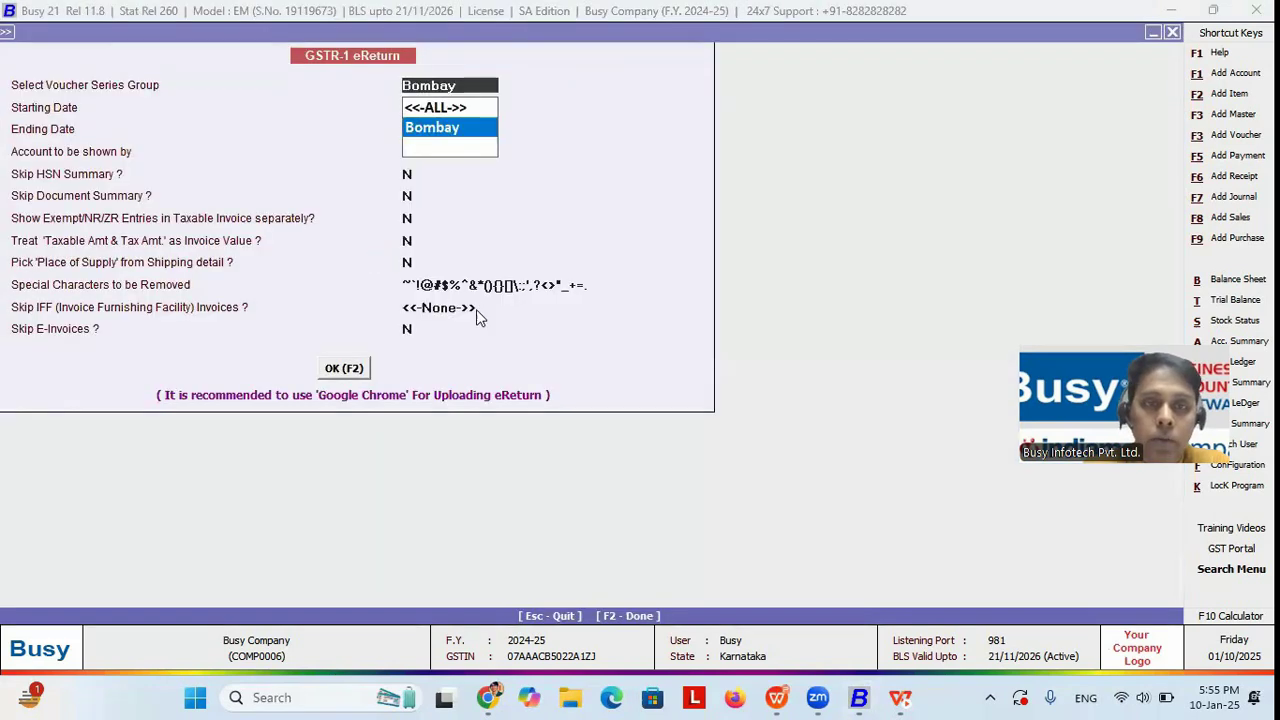
left_click(478, 313)
key("Down")
key("Down")
key("Up")
key("Down")
key("Down")
key("Return")
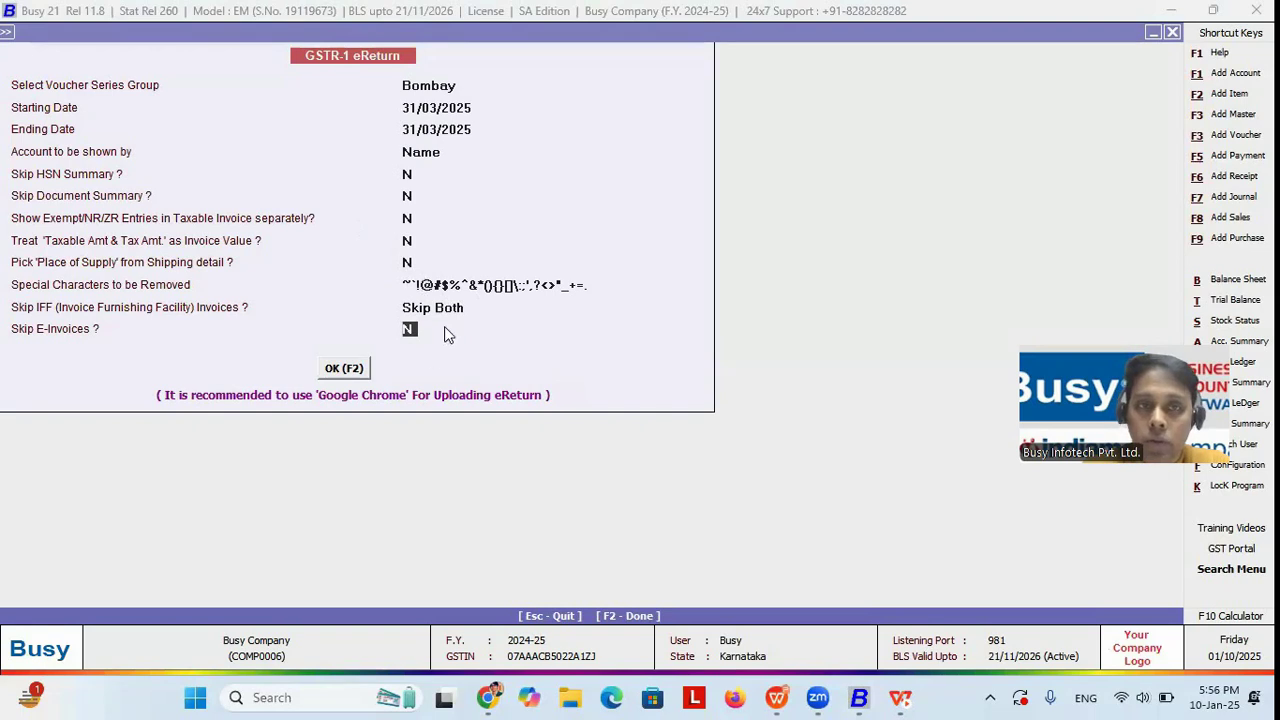
left_click(371, 365)
key("Escape")
Open the GSTR-2 eReturn, accepting the GSTIN prompt, and close it without generating a report
key("Up")
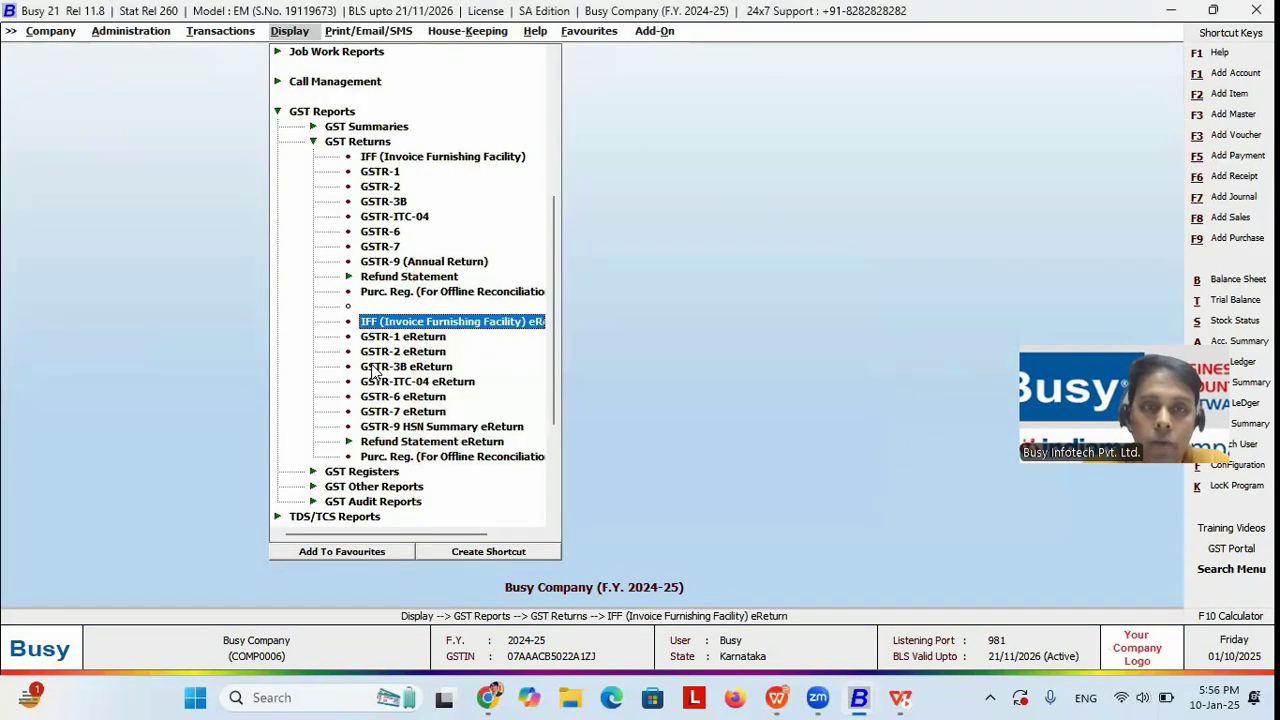
key("Down")
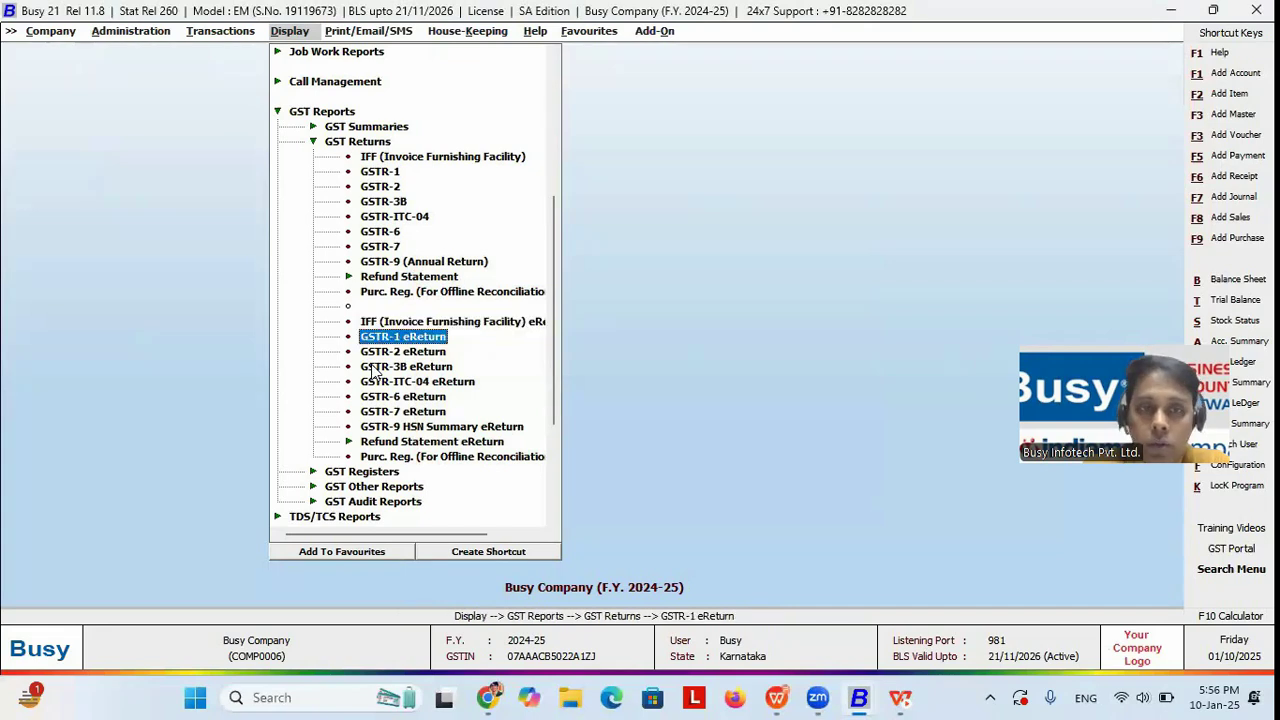
key("Down")
key("Down")
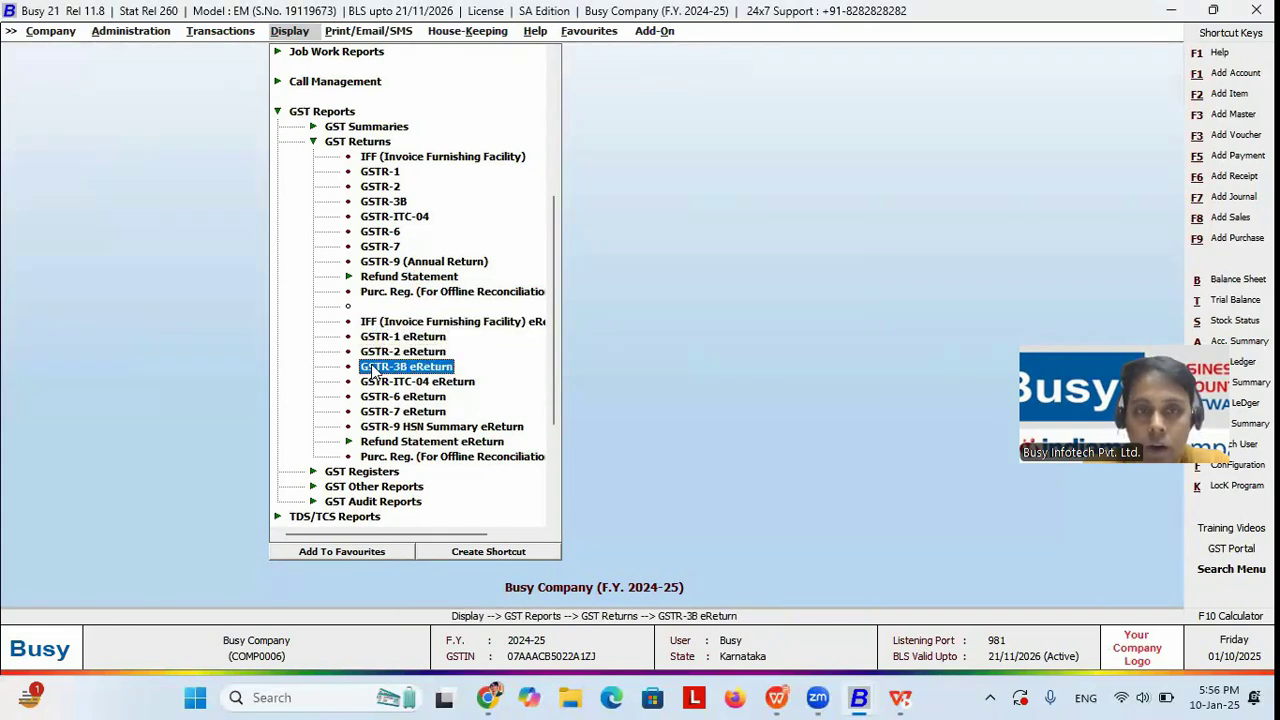
key("Up")
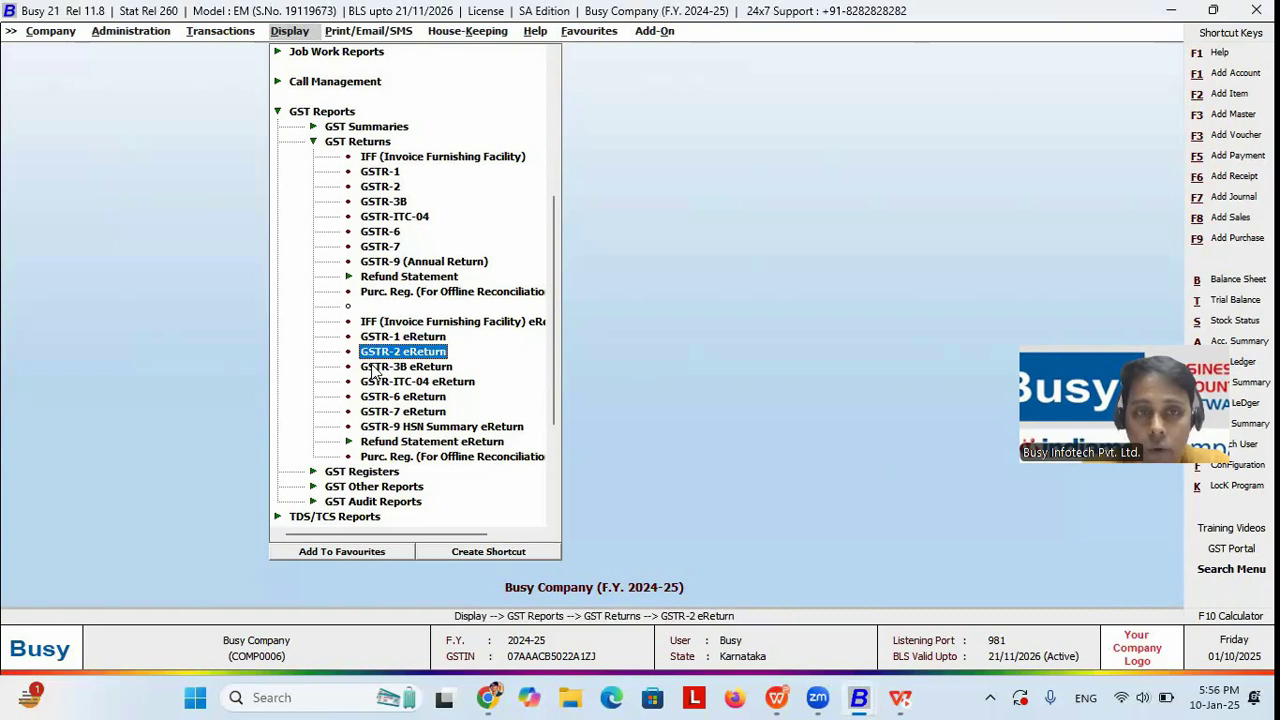
key("Return")
key("Left")
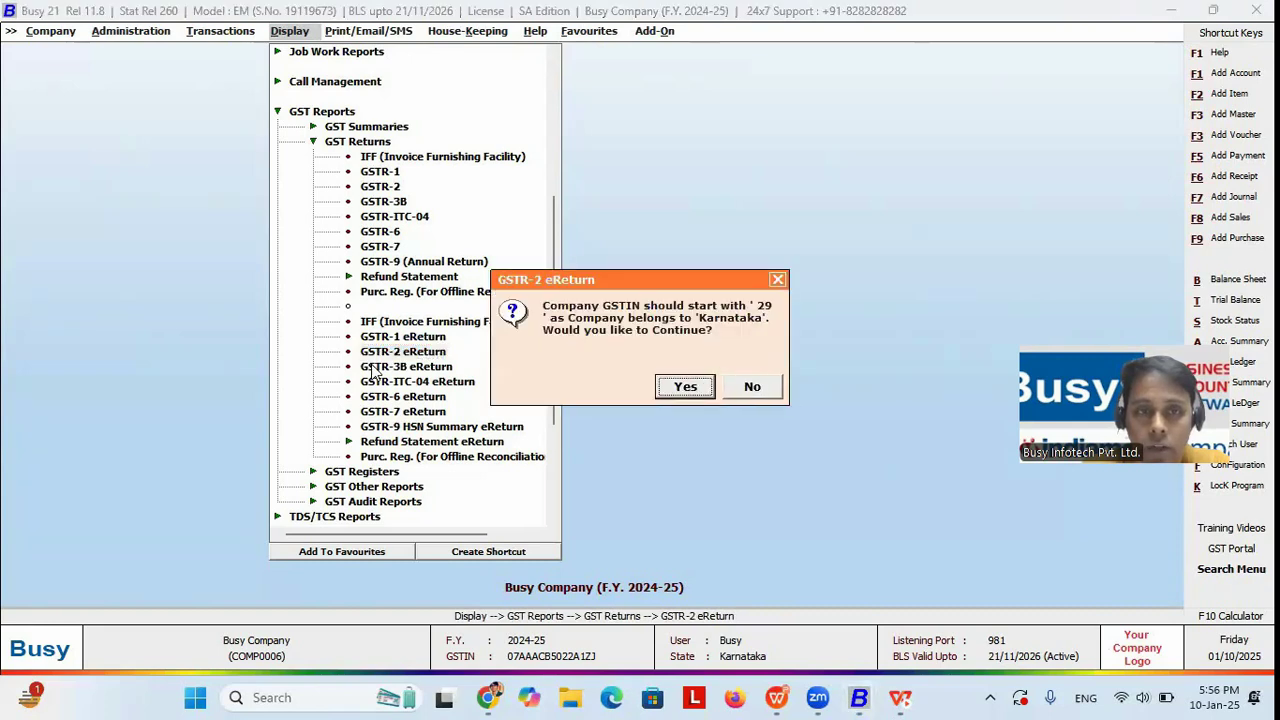
key("Return")
key("Escape")
Open the report format choices of the GSTR-3B eReturn, accepting the GSTIN prompt, and close them
key("Down")
key("Return")
key("Left")
key("Return")
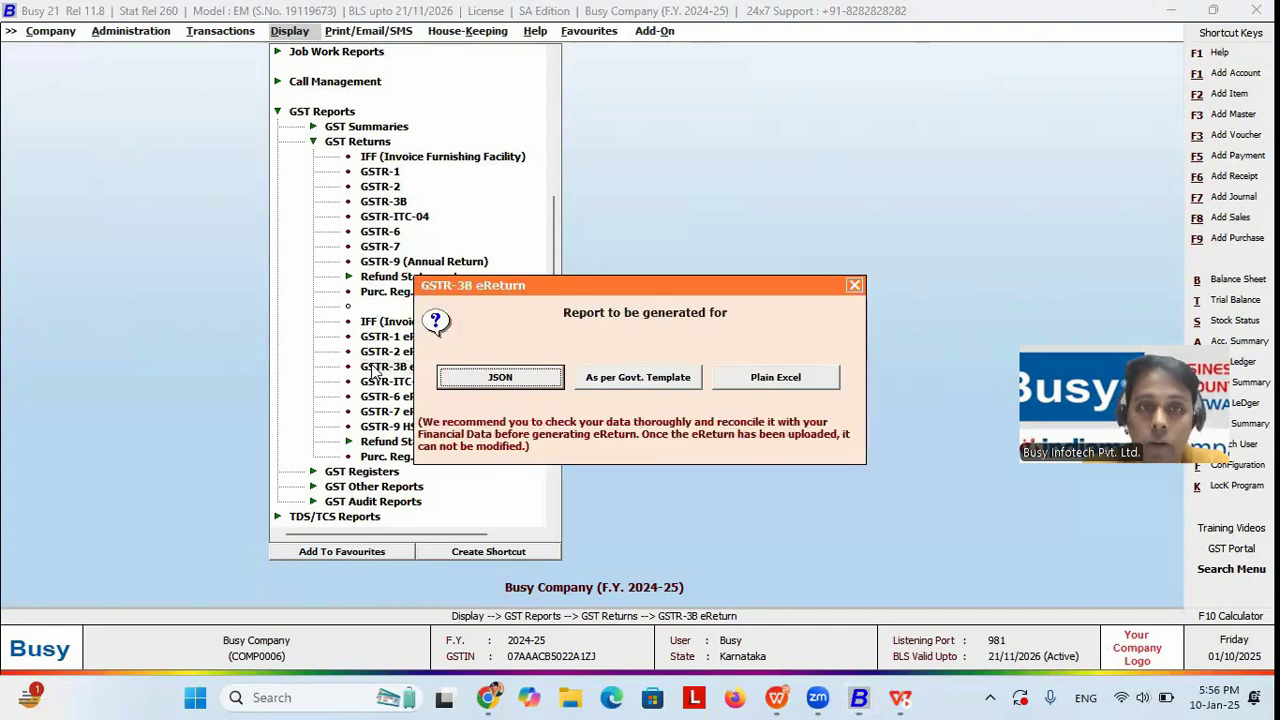
key("Escape")
Open the report format choices of the GSTR-7 eReturn, continuing past the GSTIN prompt, and close them
key("Down")
key("Down")
key("Down")
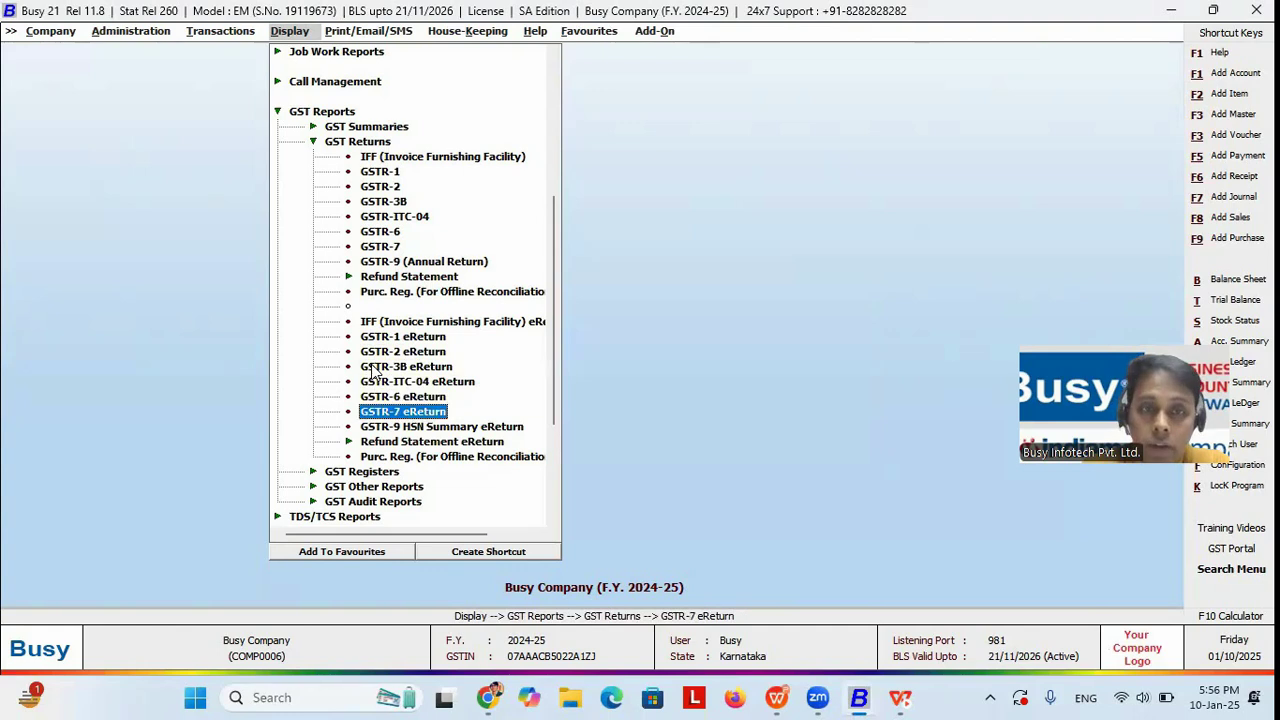
key("Return")
key("Left")
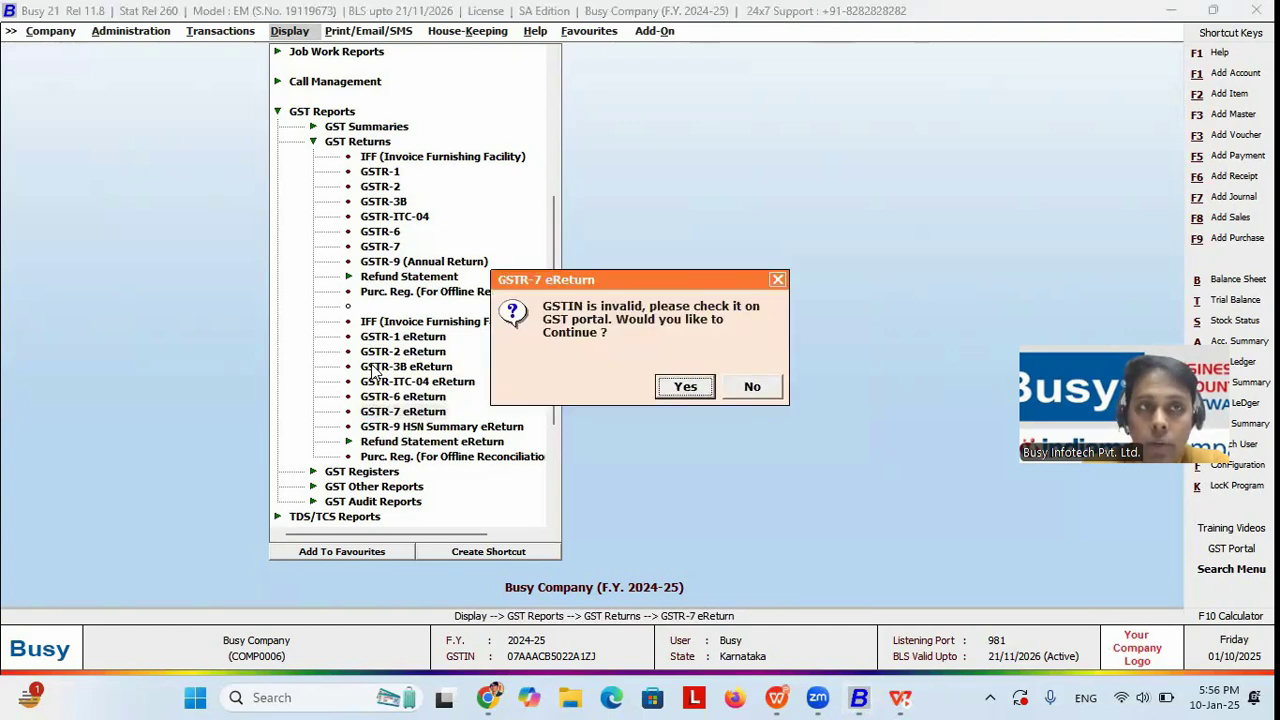
key("Return")
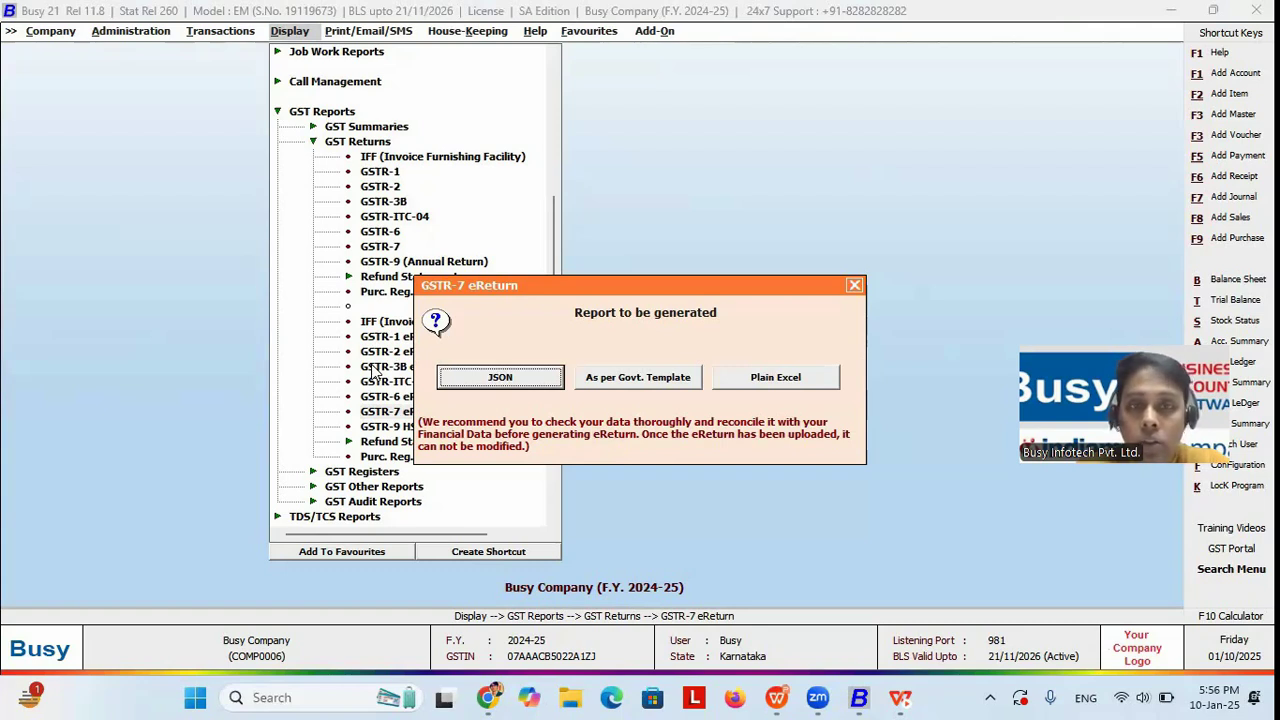
key("Escape")
Open the GST/VAT section of the company's Features / Options
key("Left")
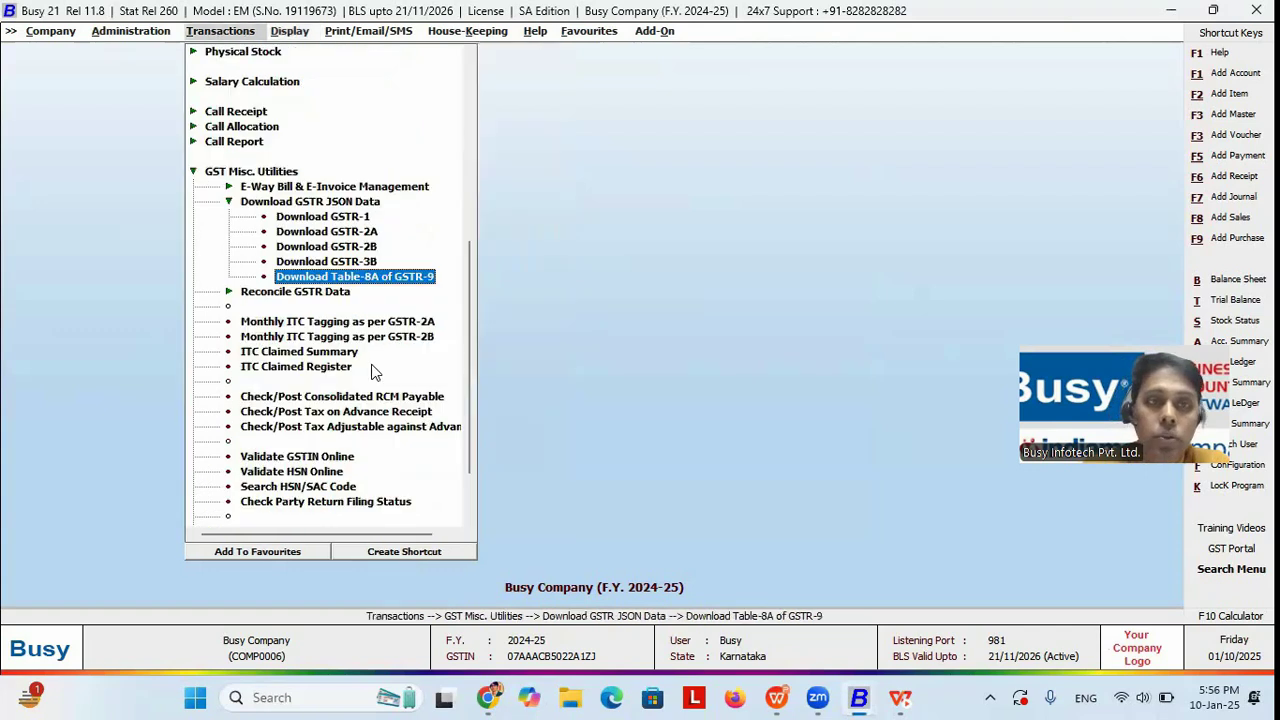
key("Left")
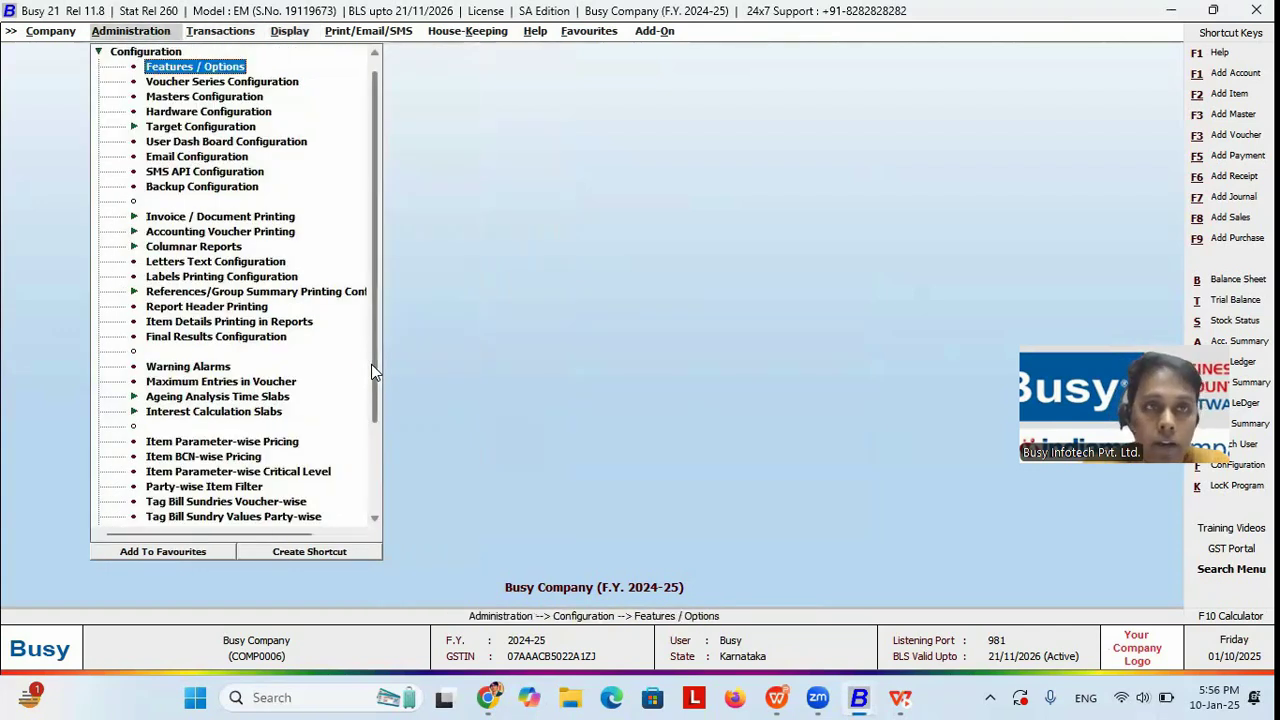
key("Return")
key("Down")
key("Down")
key("Down")
key("Down")
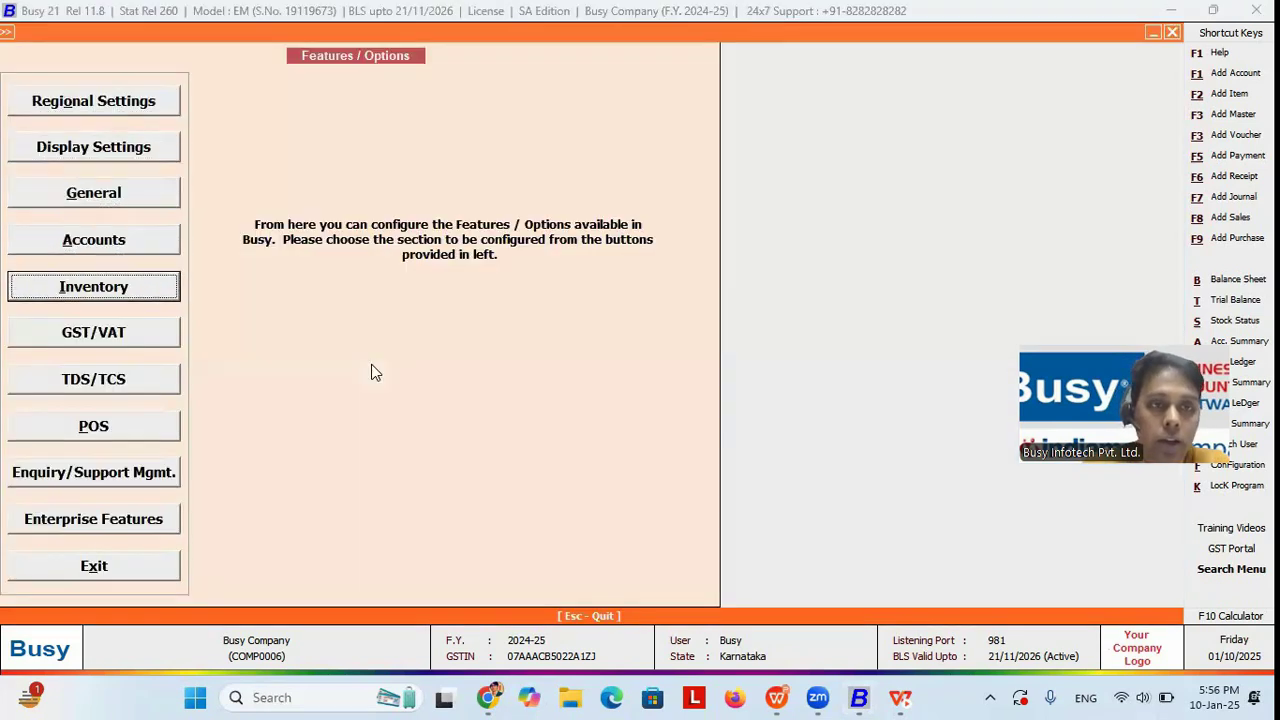
key("Down")
key("Return")
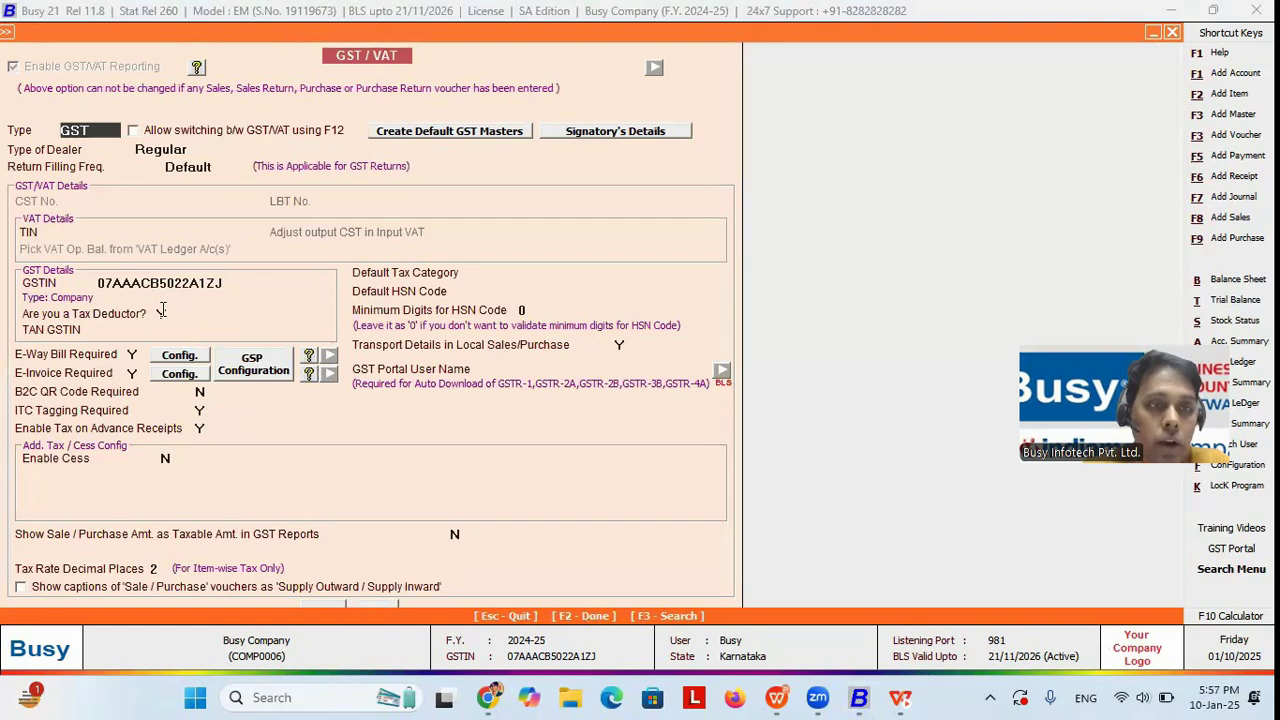
Enter Y for Are you a Tax Deductor, show the TAN GSTIN field, and quit the GST/VAT section without saving
key("Return")
key("Return")
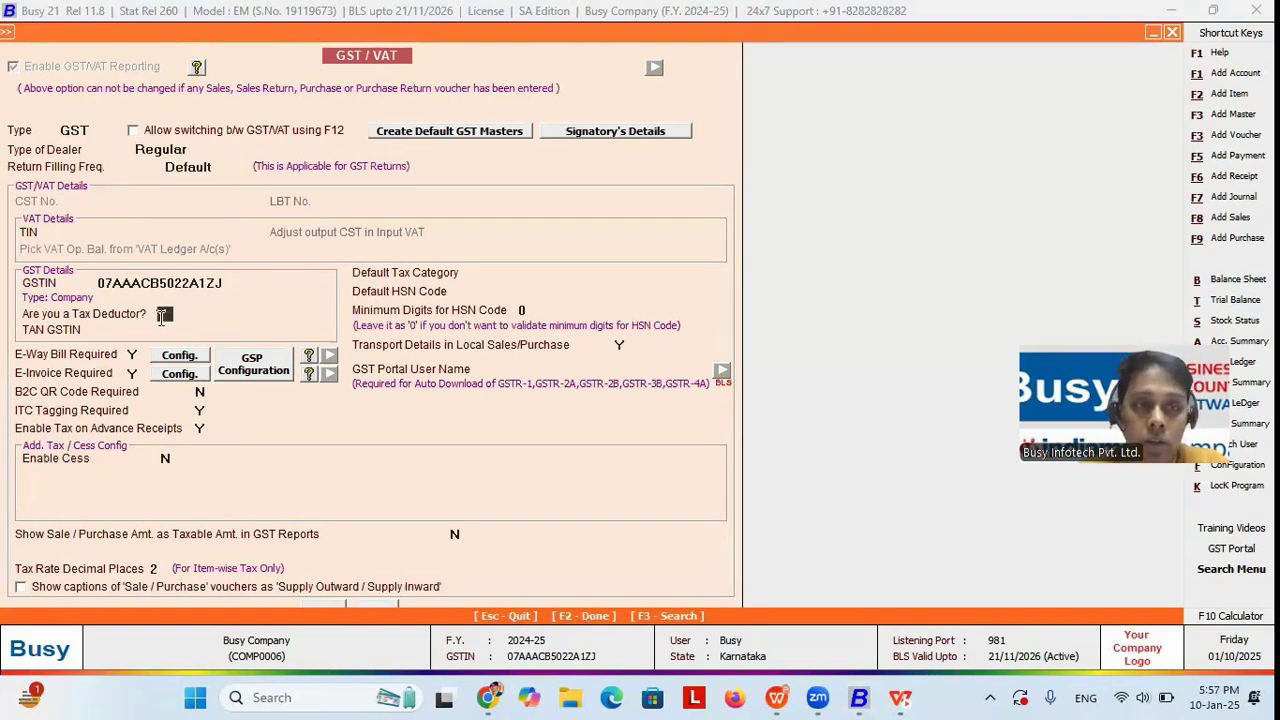
type("Y")
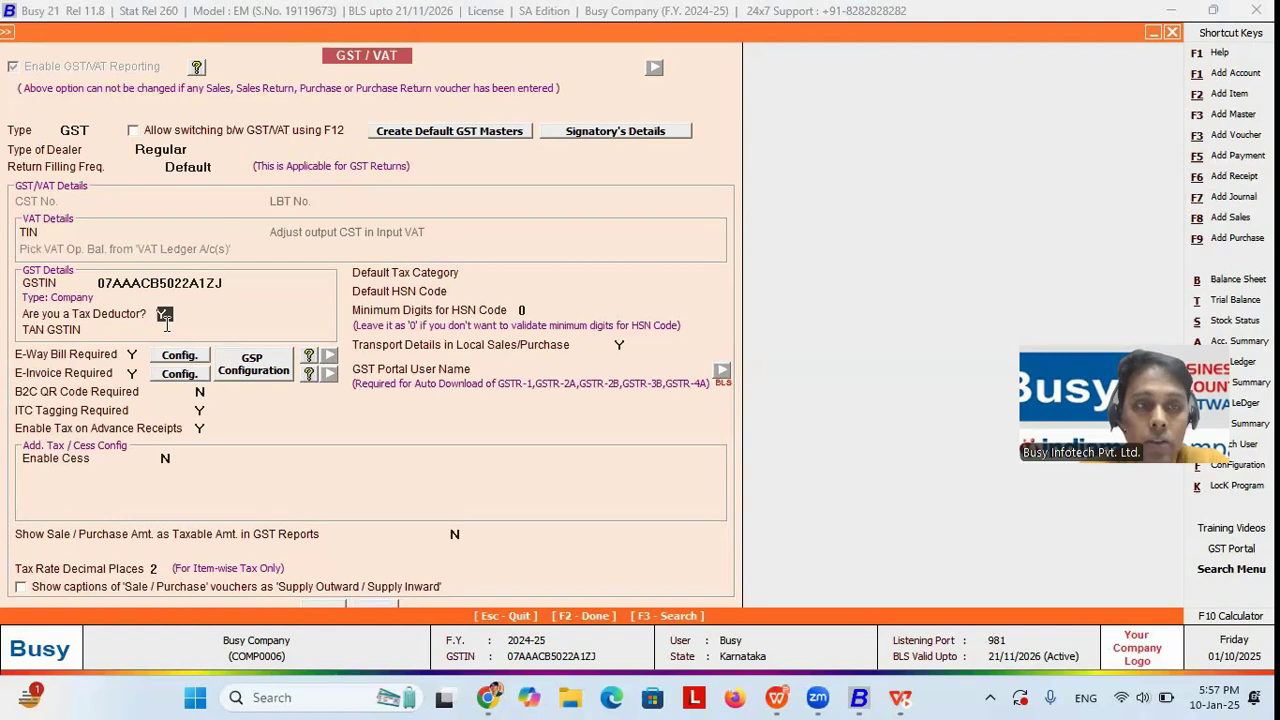
key("Return")
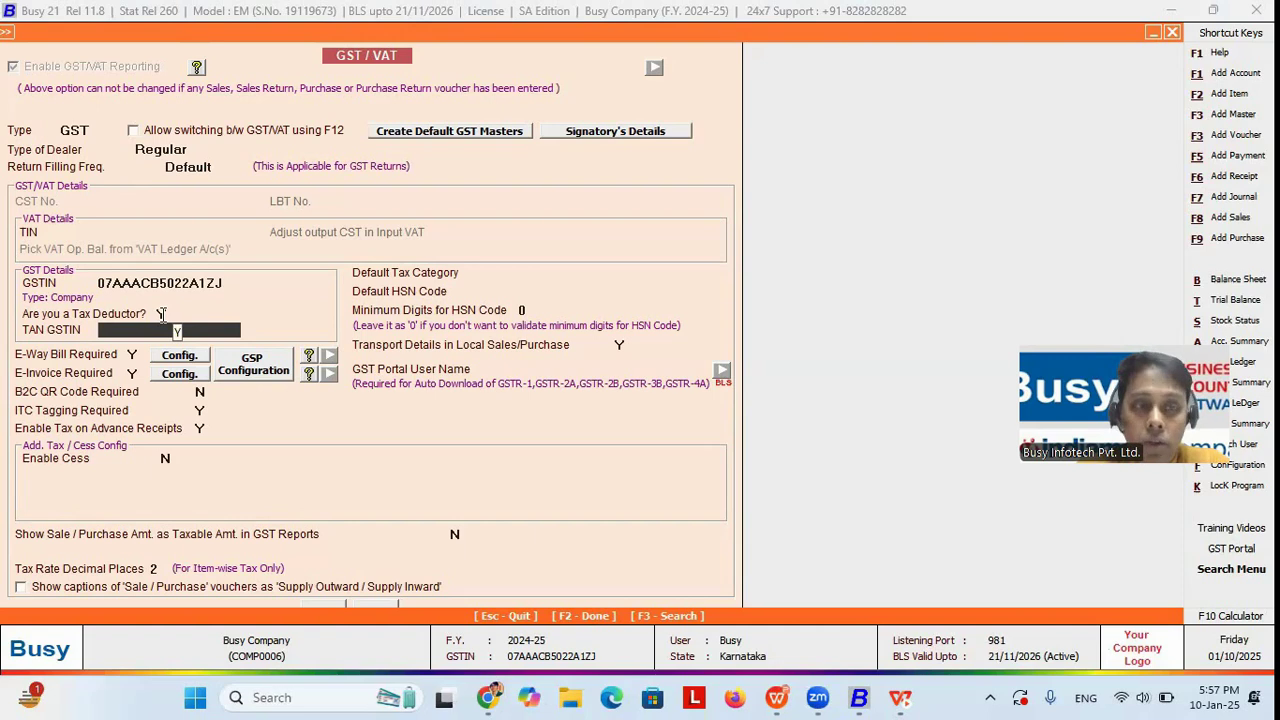
left_click(163, 314)
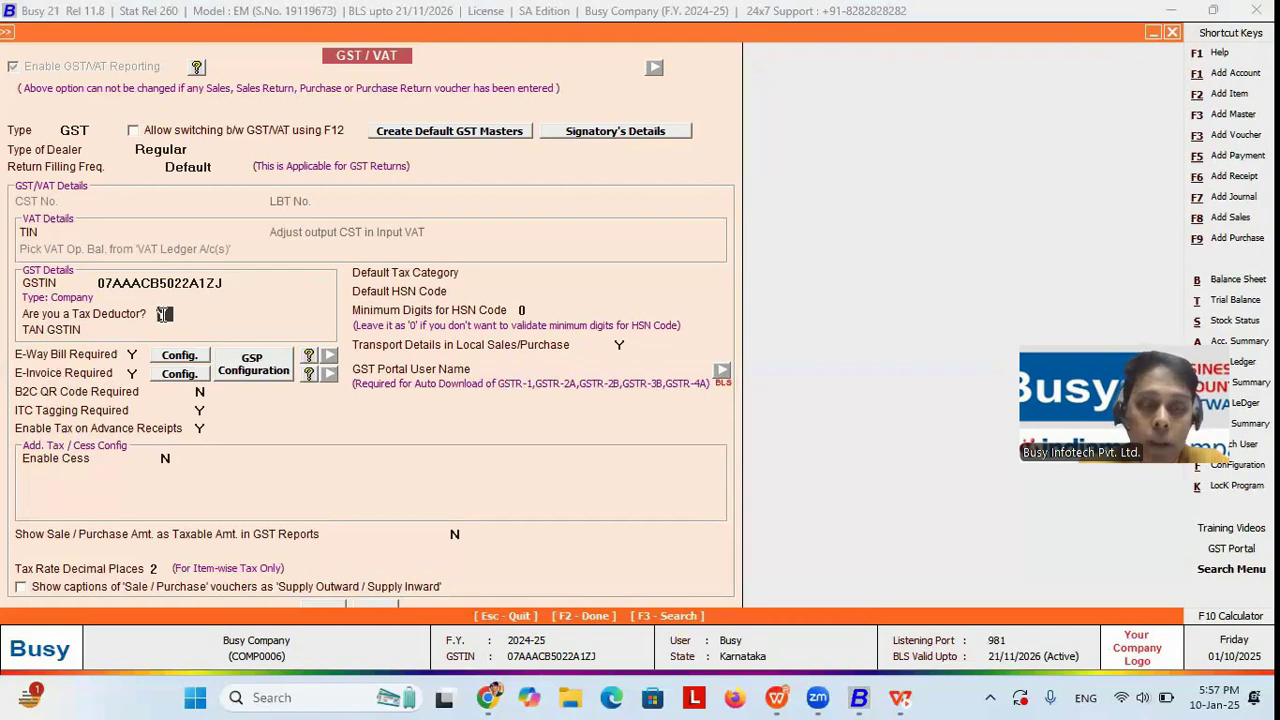
key("Escape")
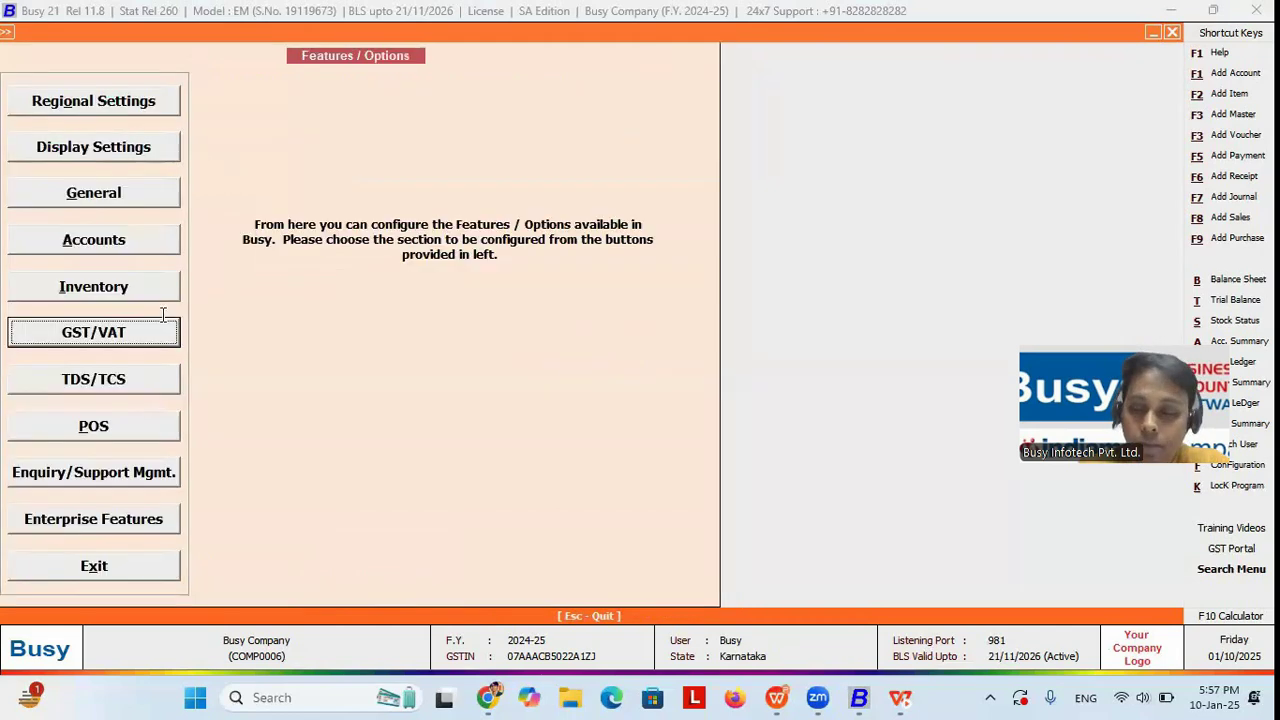
Leave Features / Options and switch to the WPS Presentation slide show for the Electronic Cash/Credit Ledger question
key("Escape")
key("Right")
key("Right")
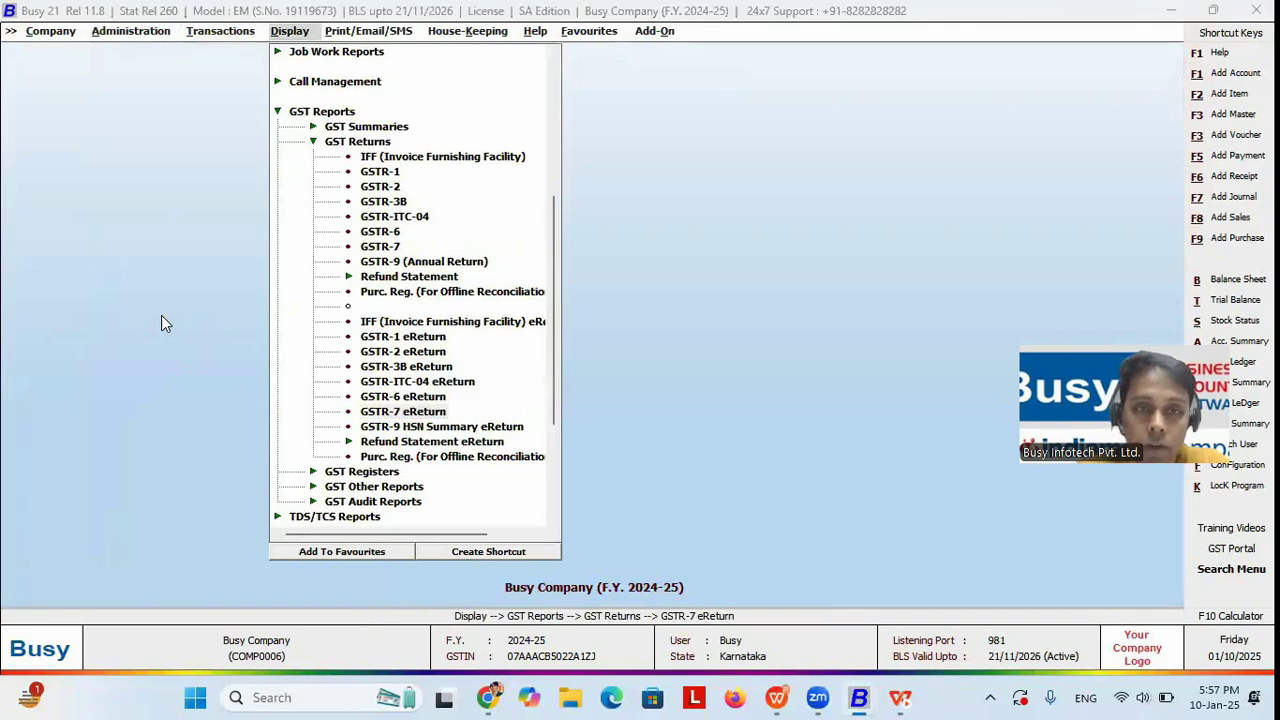
key("alt+Tab")
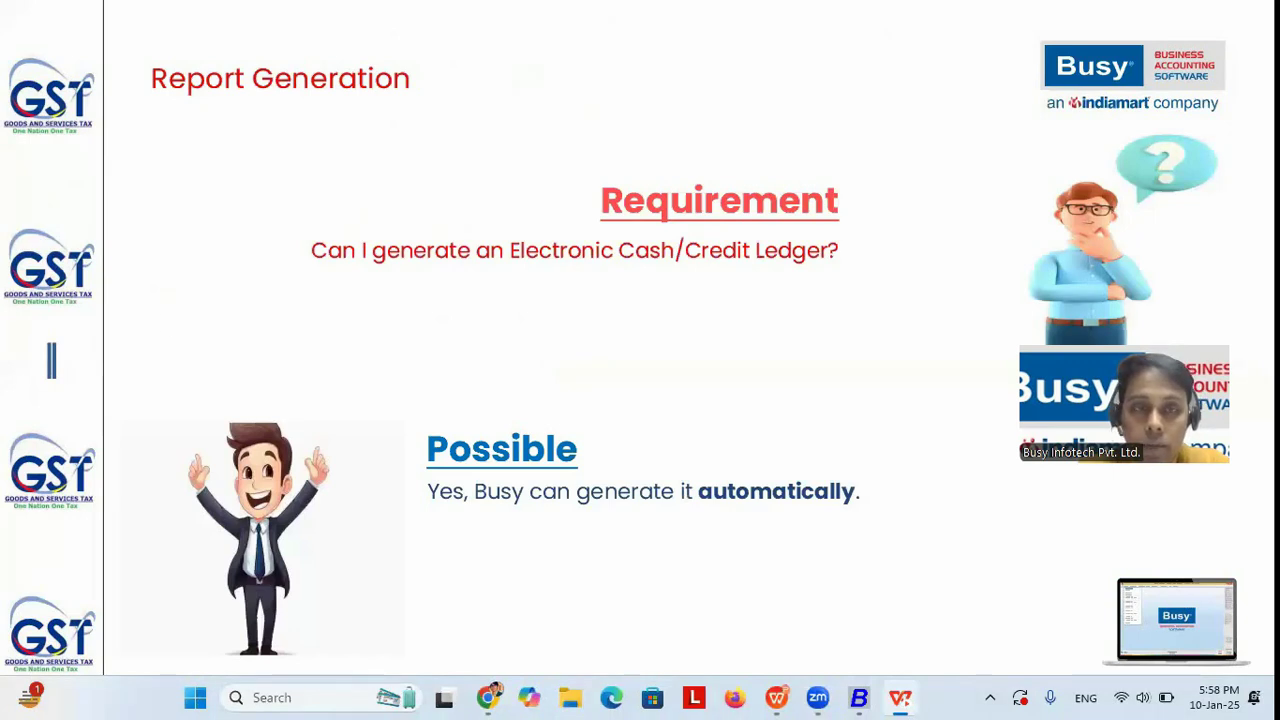
Switch back to Busy and leave the Features / Options screen
key("alt+Tab")
key("Left")
key("Left")
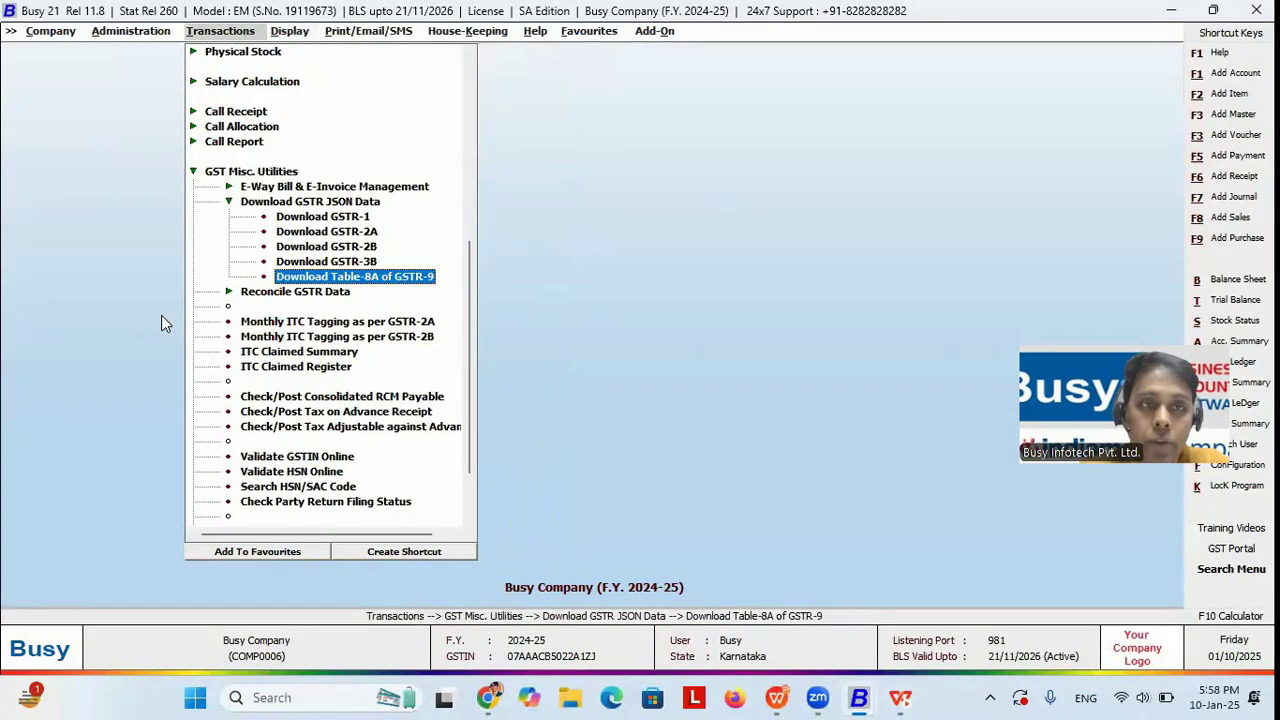
key("Return")
left_click(161, 320)
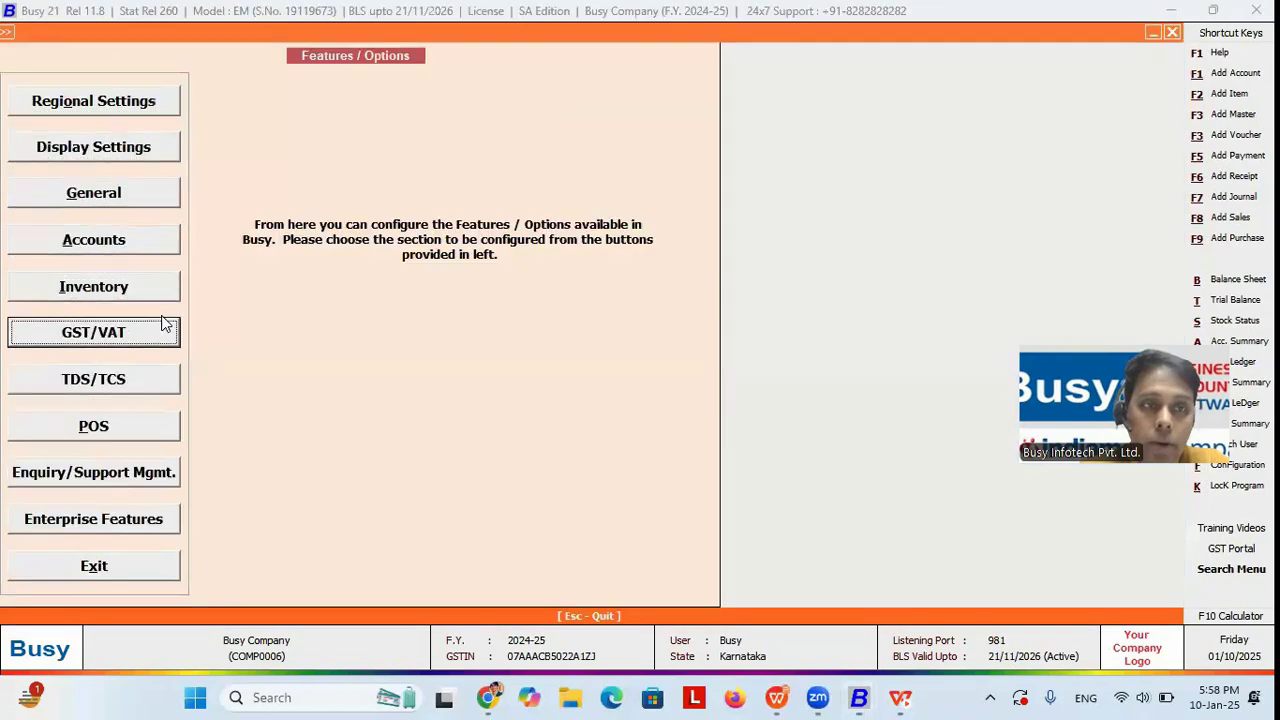
key("Escape")
key("Escape")
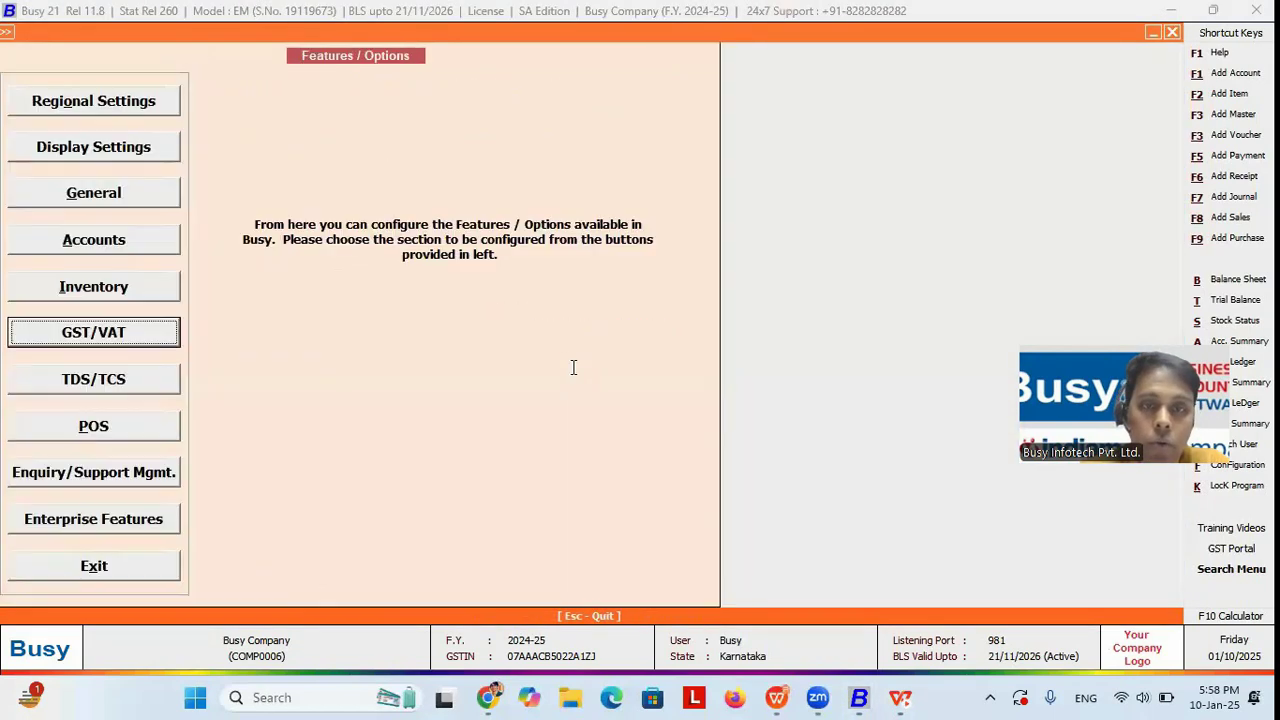
Open the Electronic Cash/Credit Ledger from the GST Registers and choose the Electronic Cash Ledger
key("Right")
key("Right")
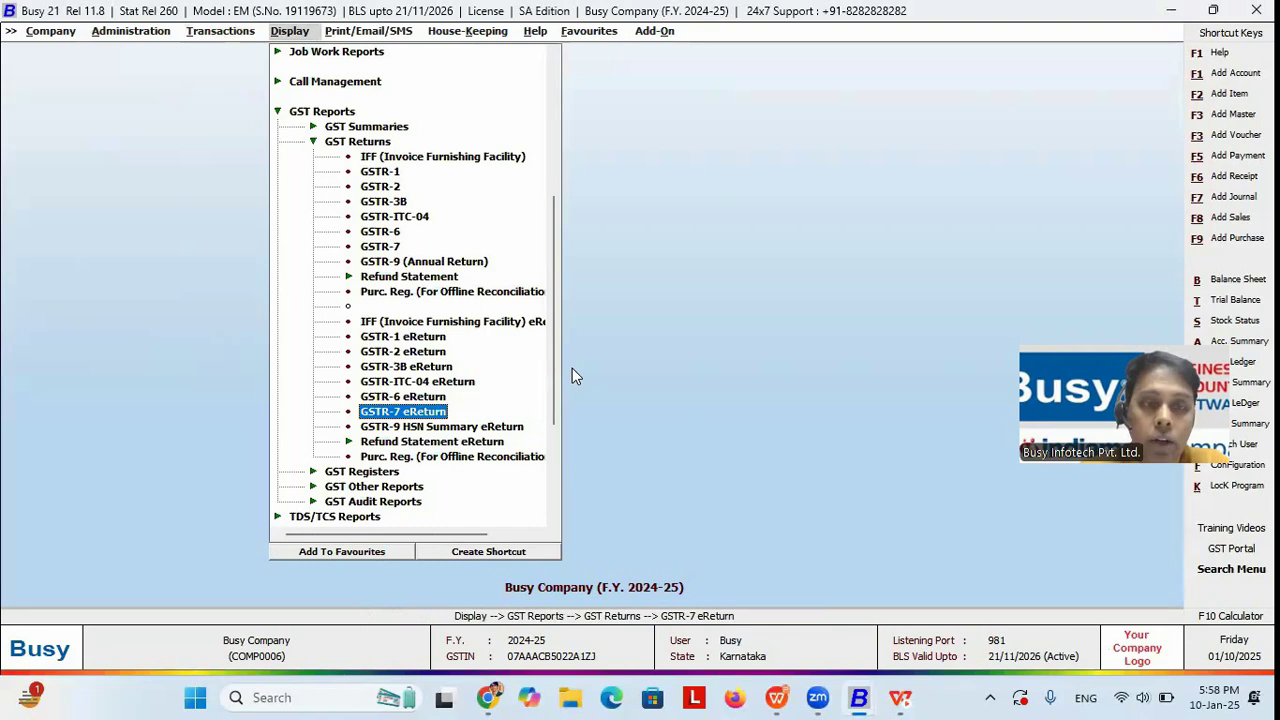
key("Down")
key("Down")
key("Down")
key("Down")
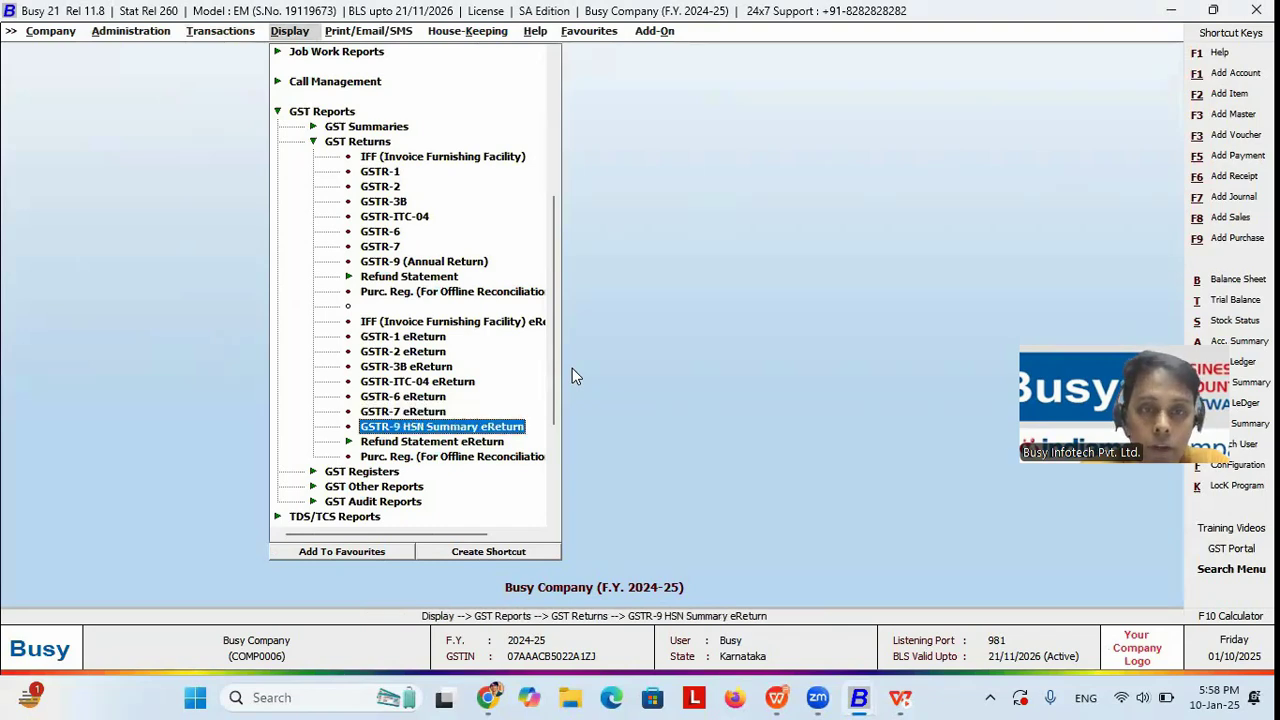
key("Right")
key("Down")
key("Down")
key("Down")
key("Down")
key("Down")
key("Down")
key("Down")
key("Down")
key("Down")
key("Down")
key("Down")
key("Down")
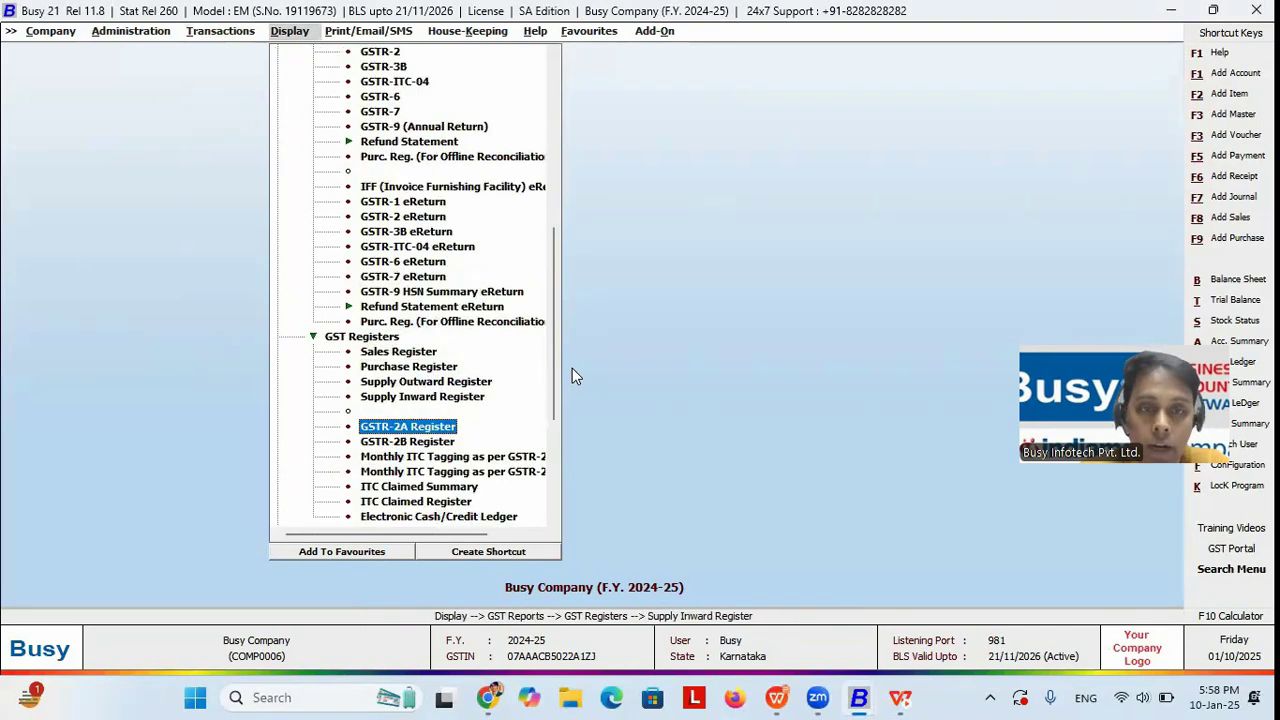
key("Return")
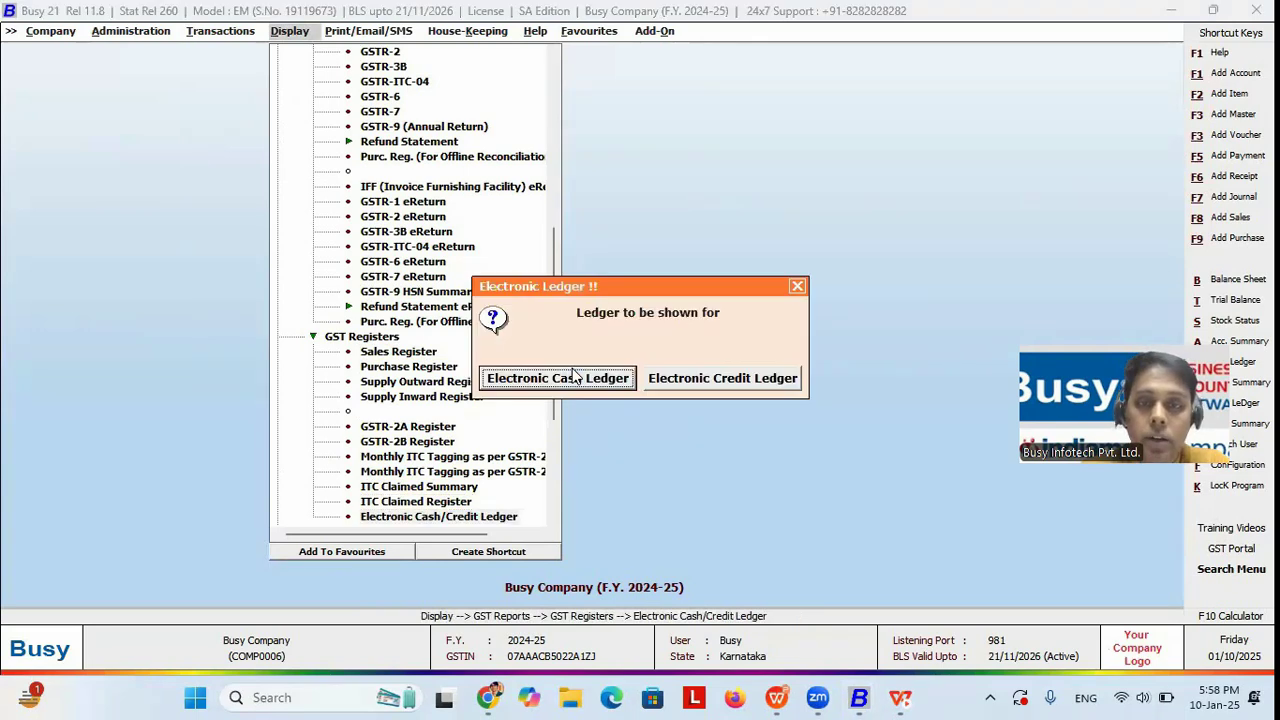
left_click(573, 374)
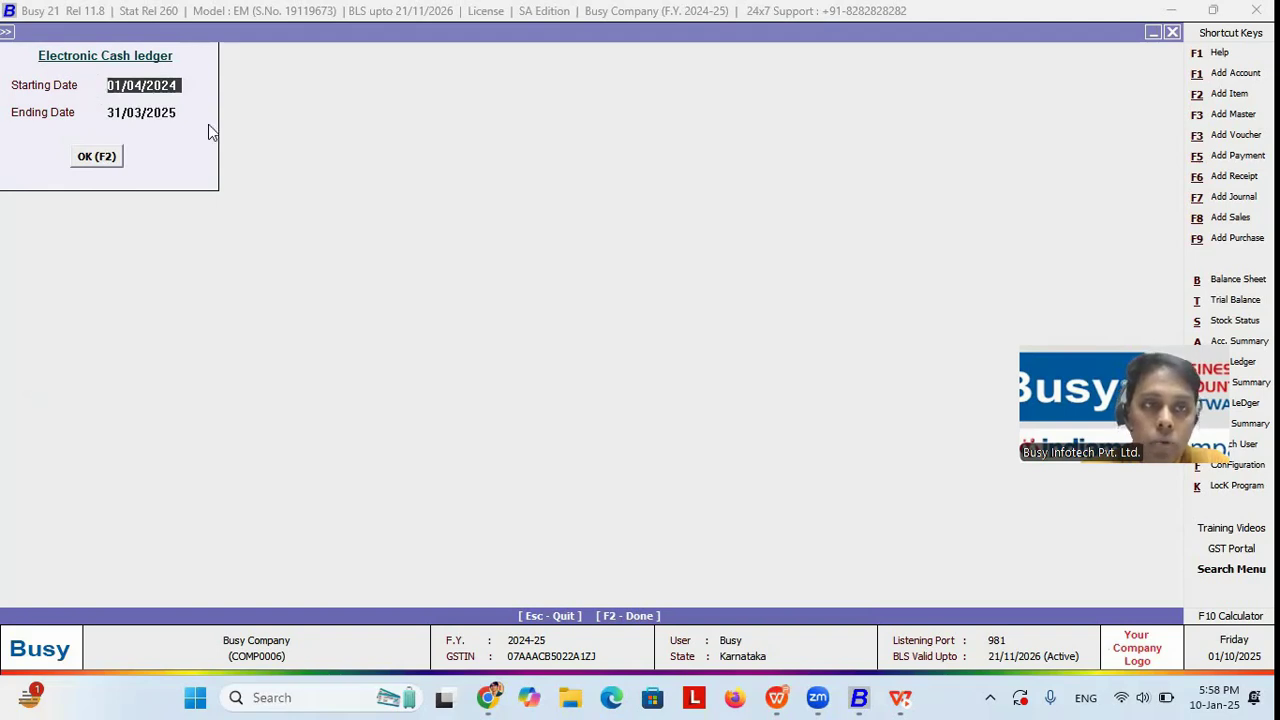
Request the cash ledger for 01/04/2024 to 31/03/2025 and open the GST configuration at GST Portal User Name
key("Return")
key("Return")
key("Return")
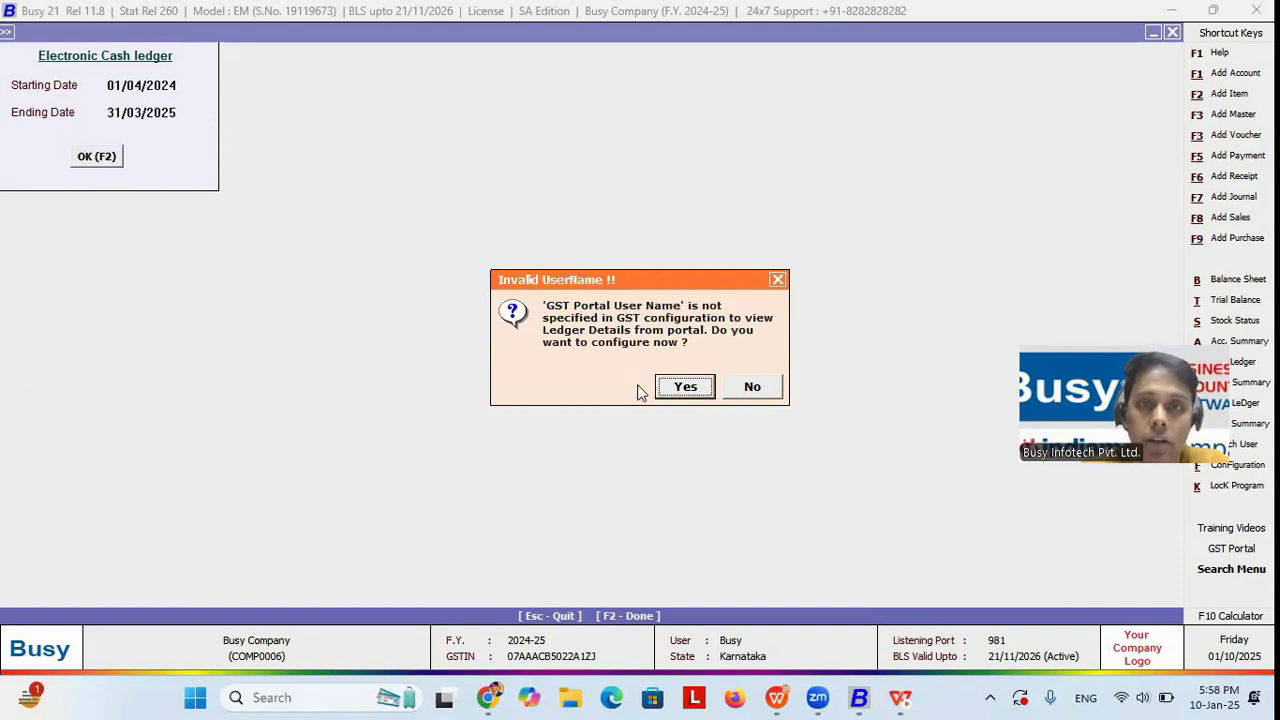
left_click(684, 388)
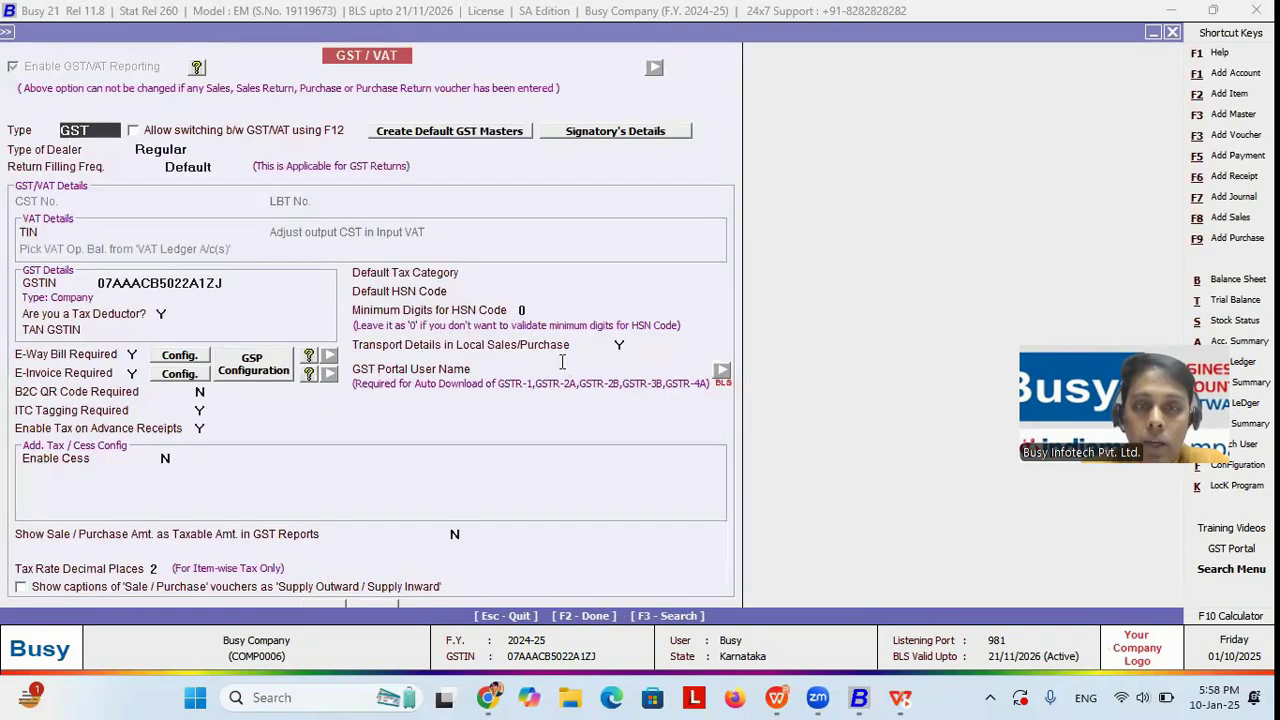
key("Return")
left_click(563, 365)
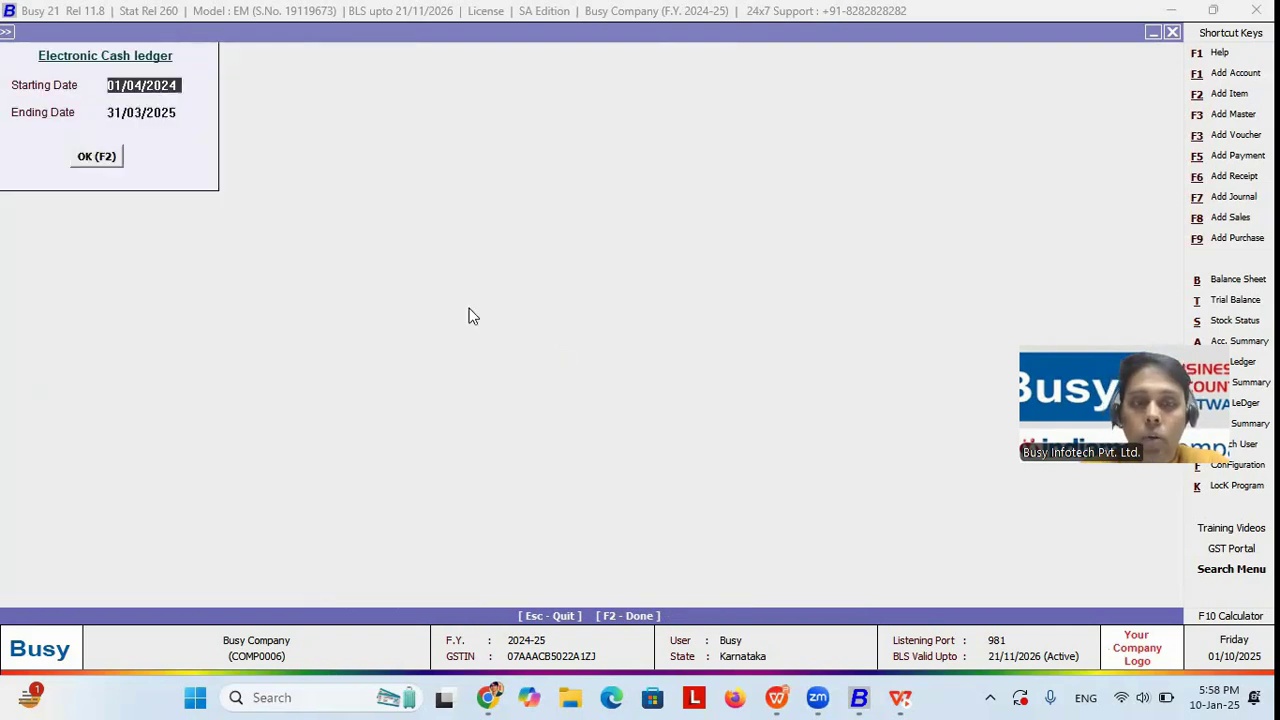
Generate the Electronic Cash Ledger for 01/04/2024 to 31/03/2025, widen its IGST Amt. column, and close the report
key("F2")
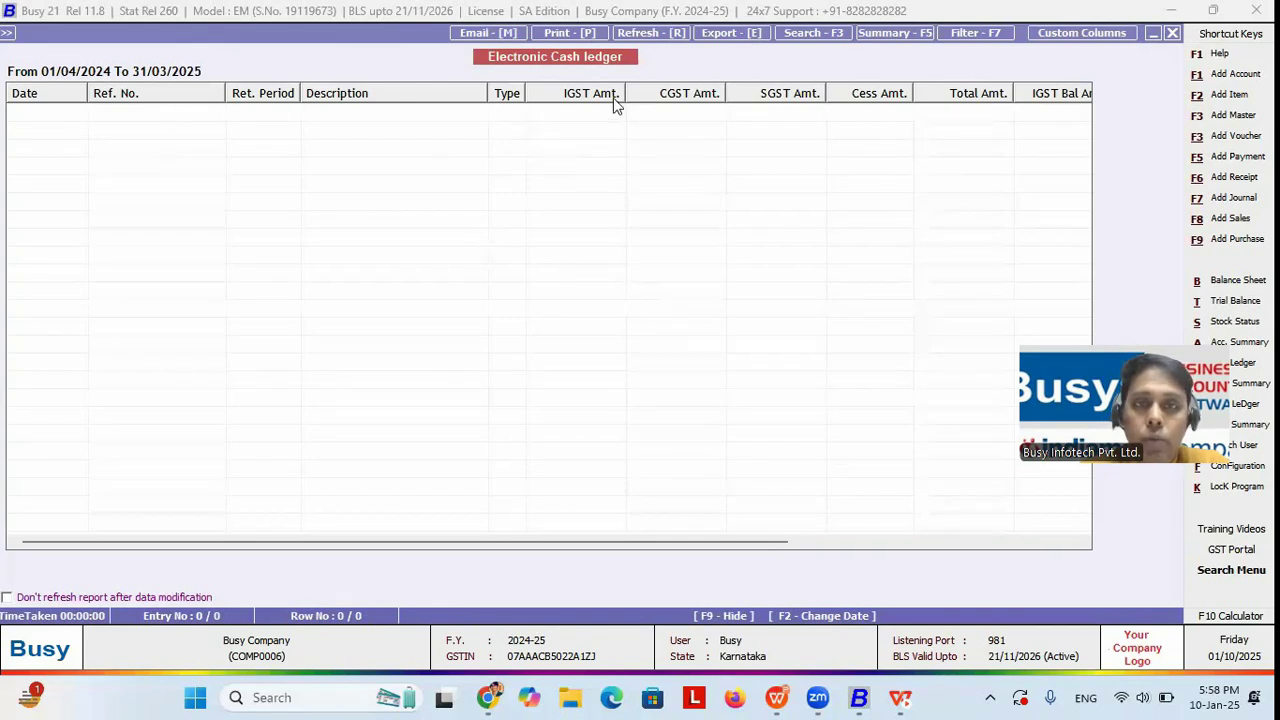
left_click_drag(624, 92, 656, 92)
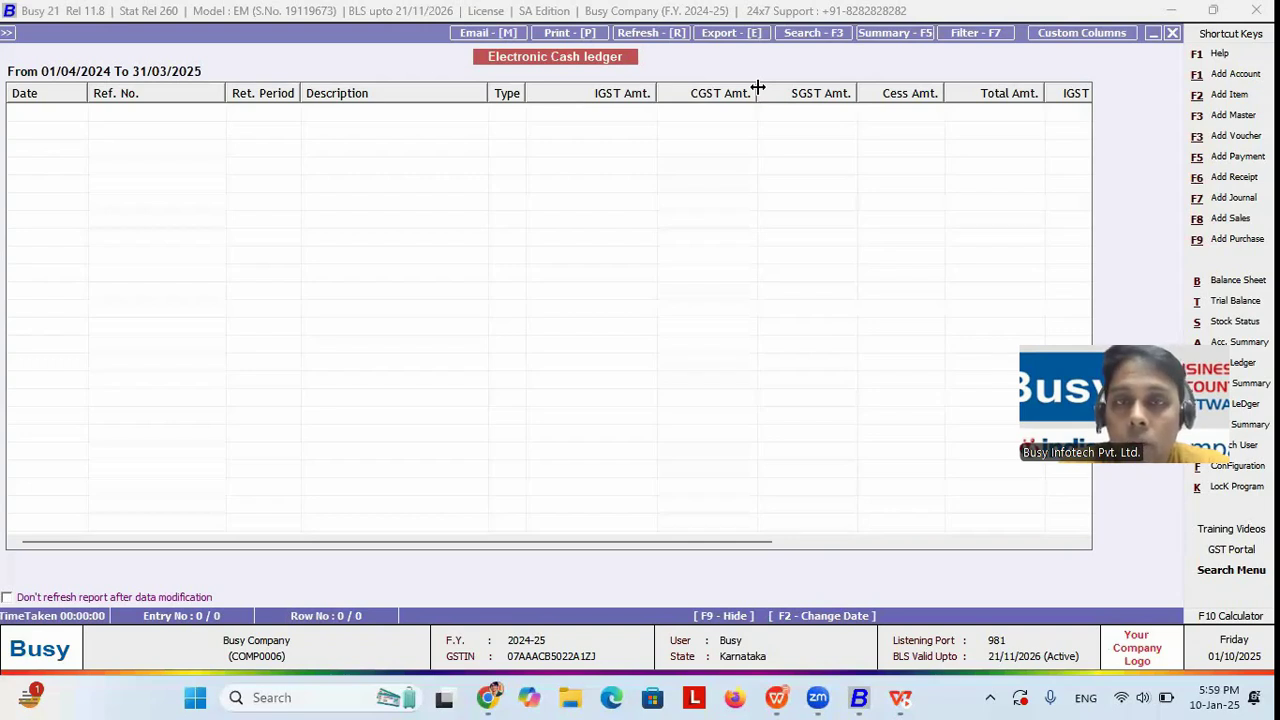
key("Escape")
key("Escape")
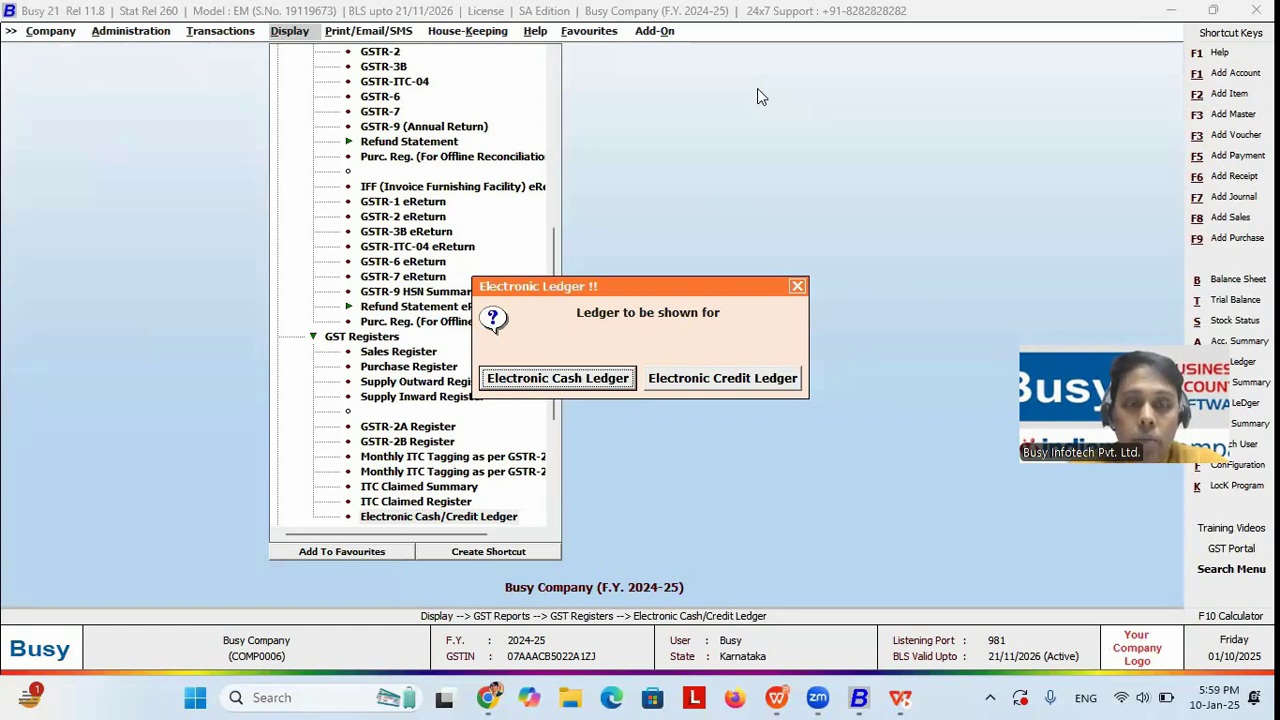
key("Escape")
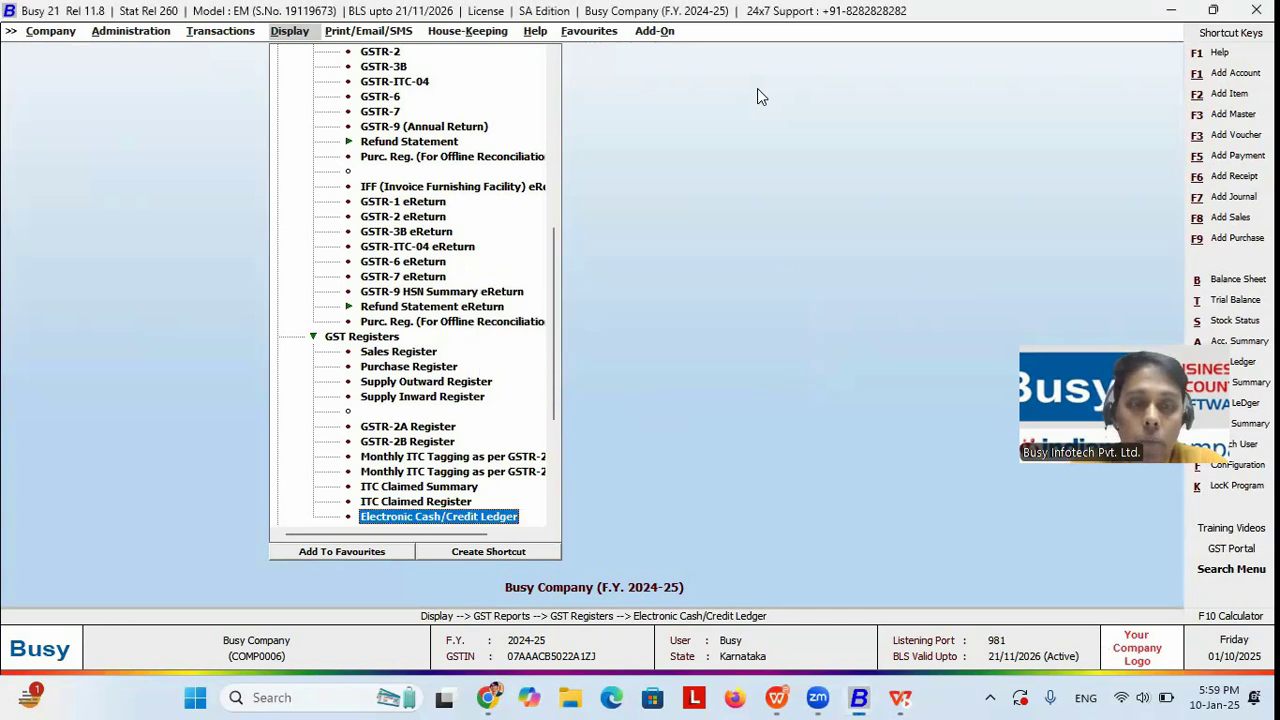
Open the Electronic Credit Ledger's date range, and switch to the WPS Presentation slide on parties with invalid GSTIN
key("Return")
key("Right")
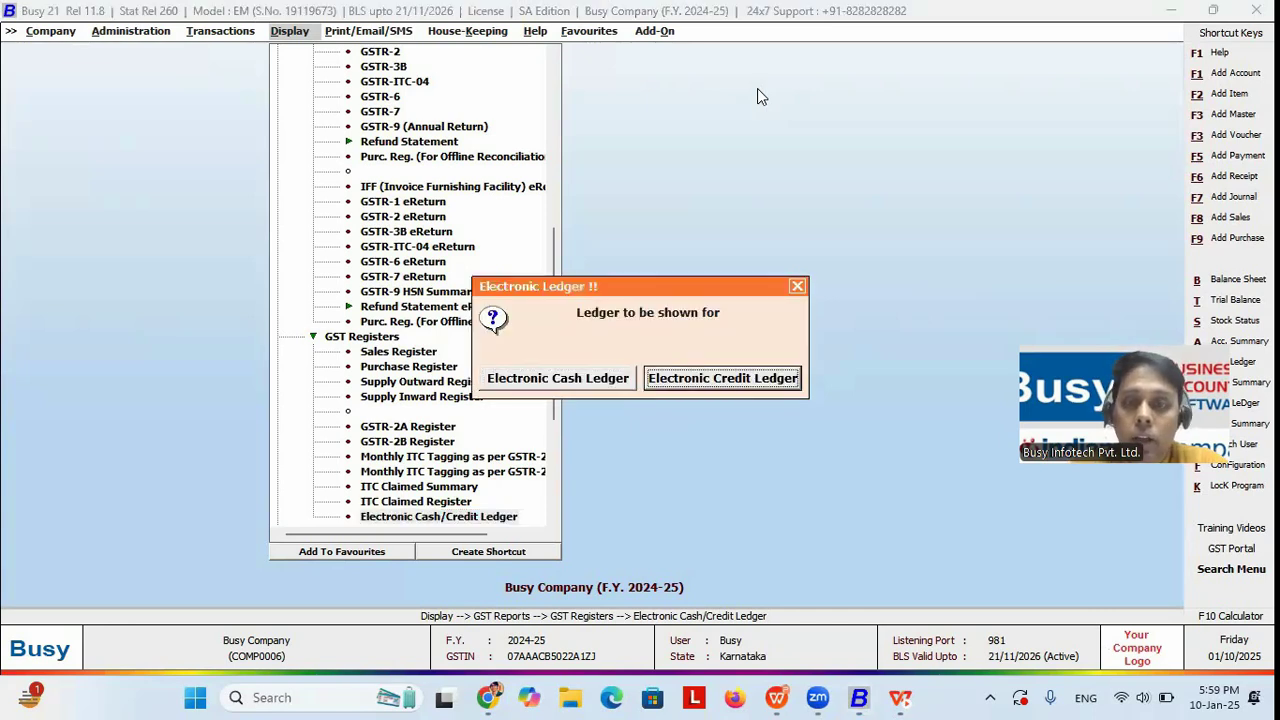
key("Return")
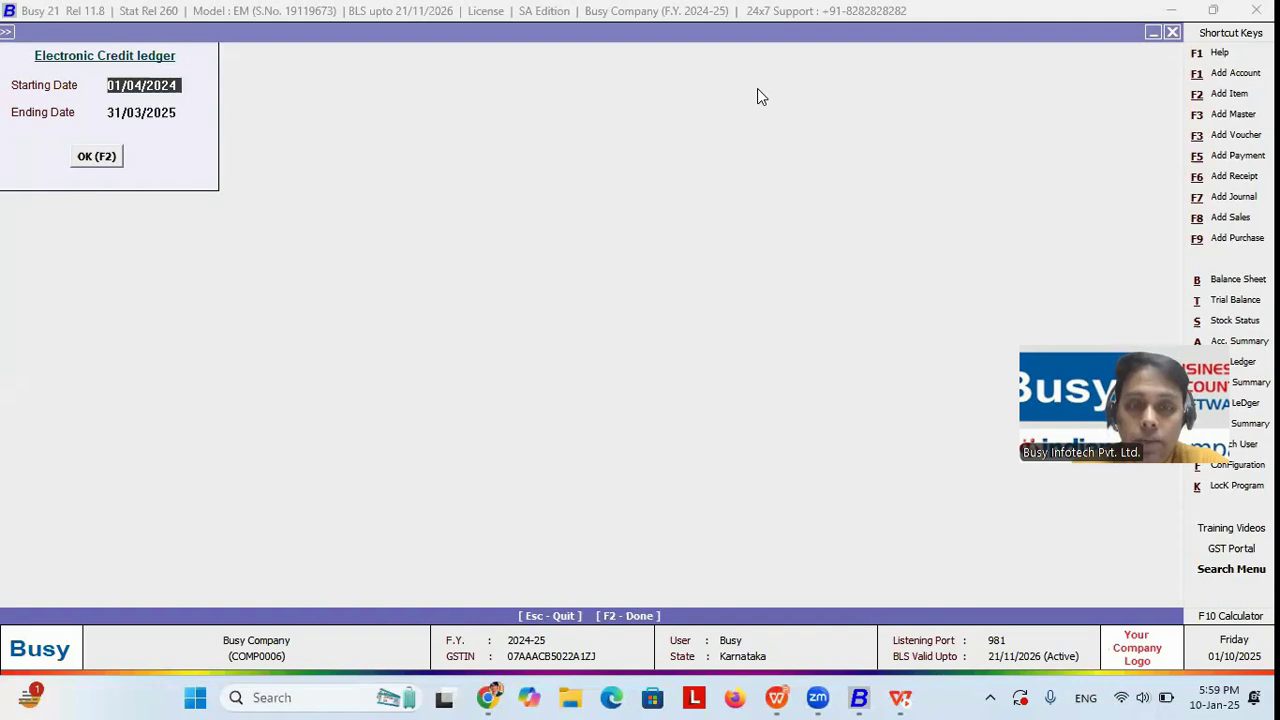
key("alt+Tab")
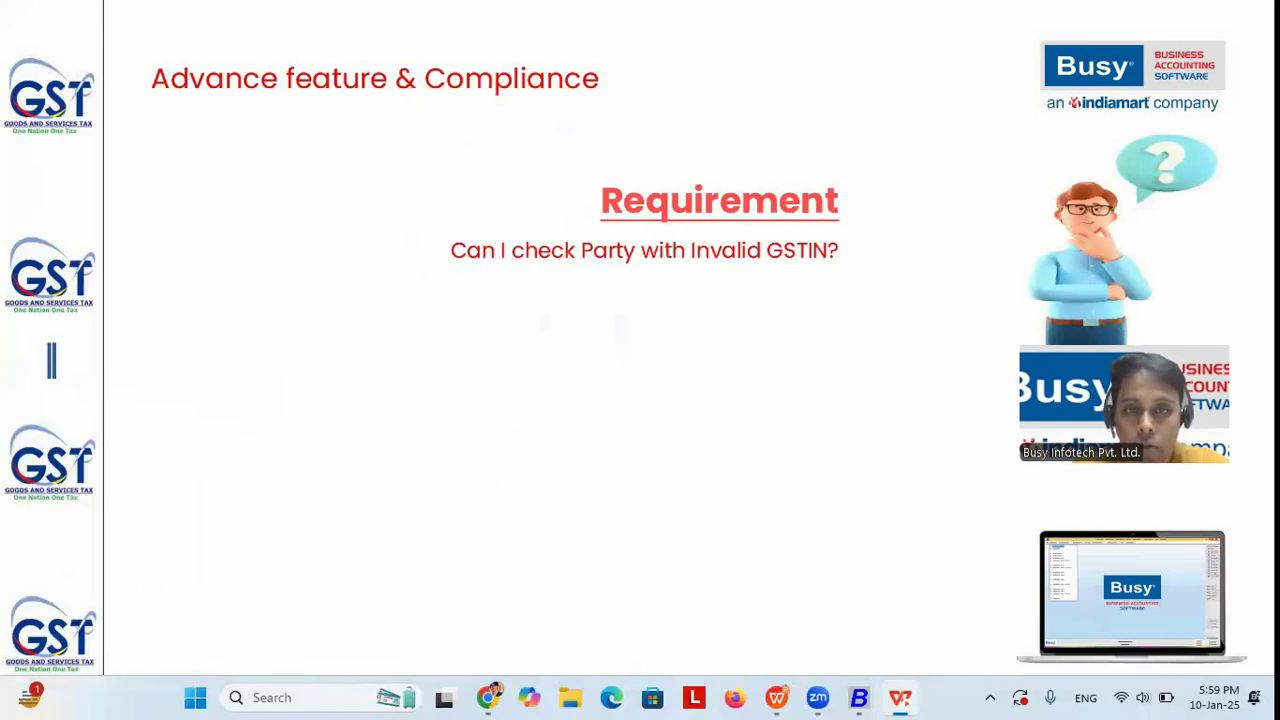
key("Right")
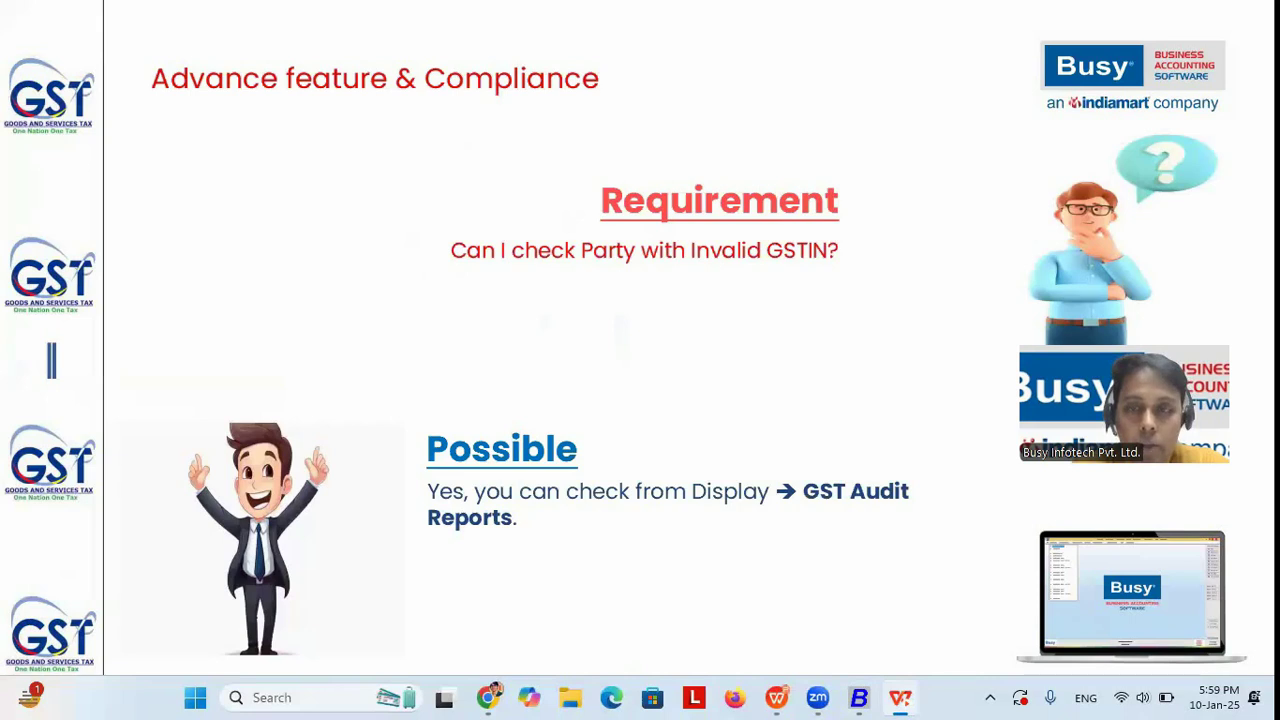
Return to Busy and generate the Parties with Invalid GSTIN audit report for ALL account masters
key("alt+Tab")
key("Escape")
key("Down")
key("Down")
key("Right")
key("Down")
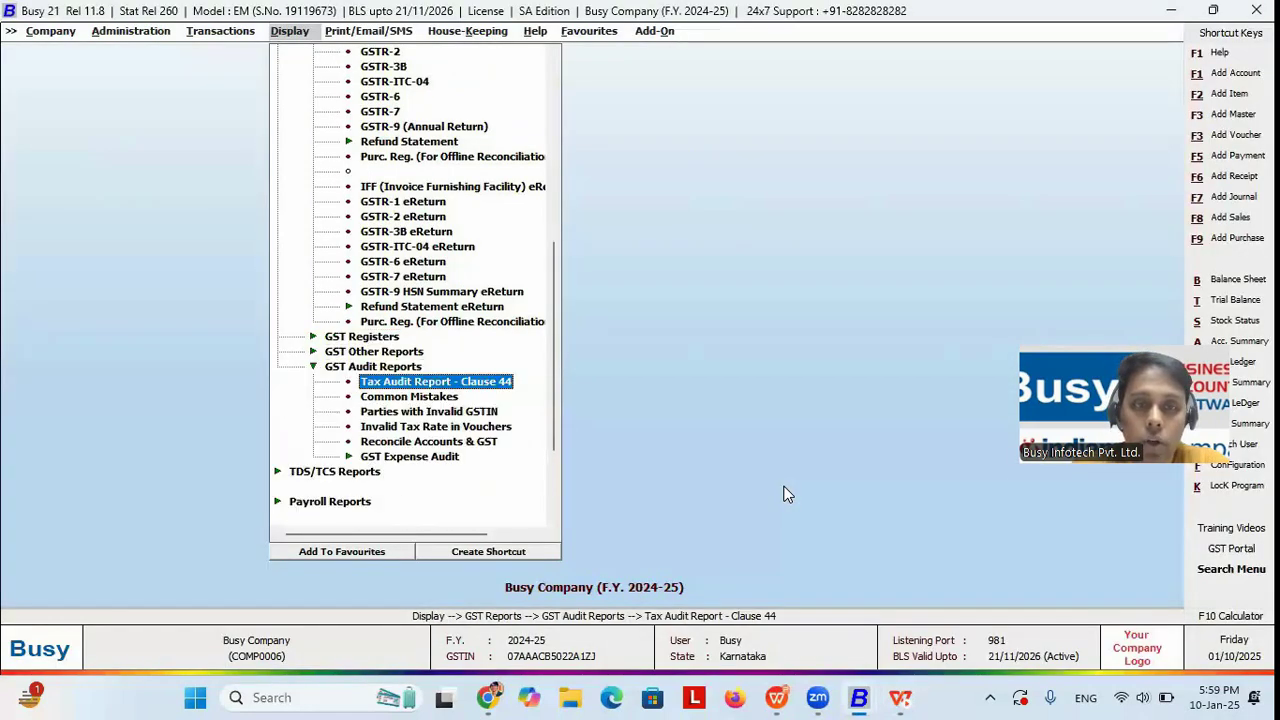
key("Down")
key("Down")
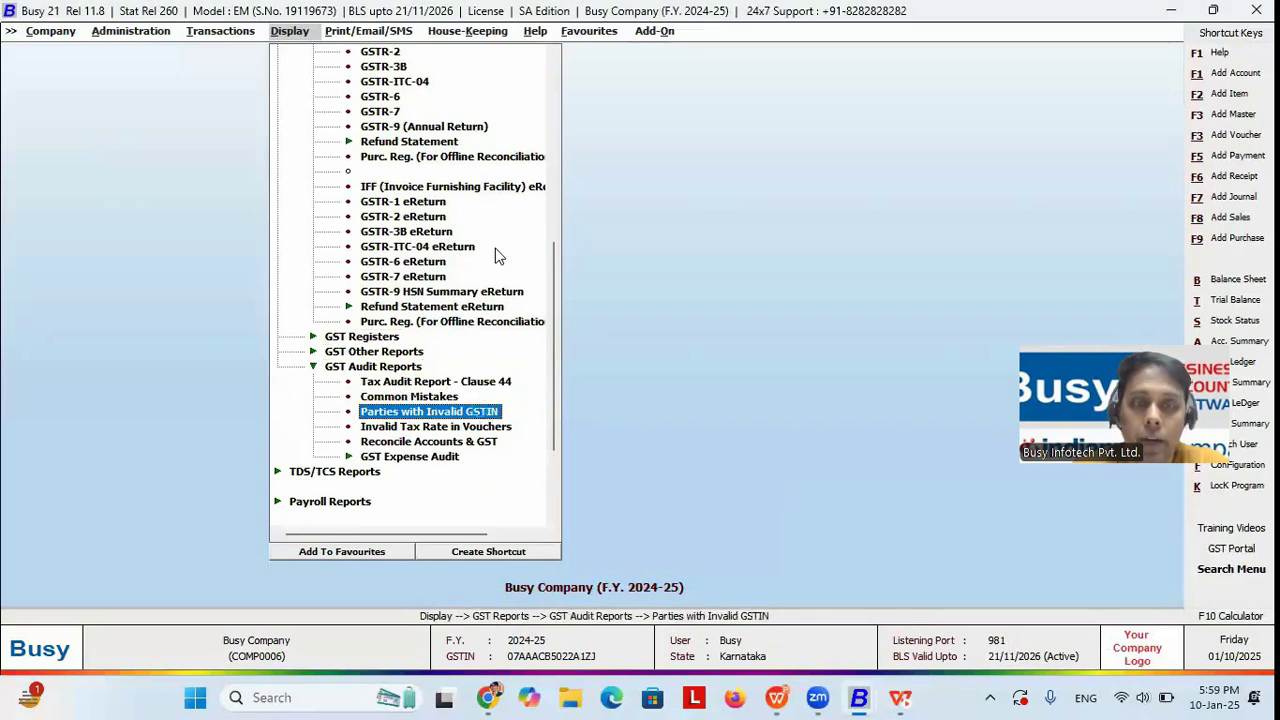
double_click(483, 417)
key("Down")
key("Return")
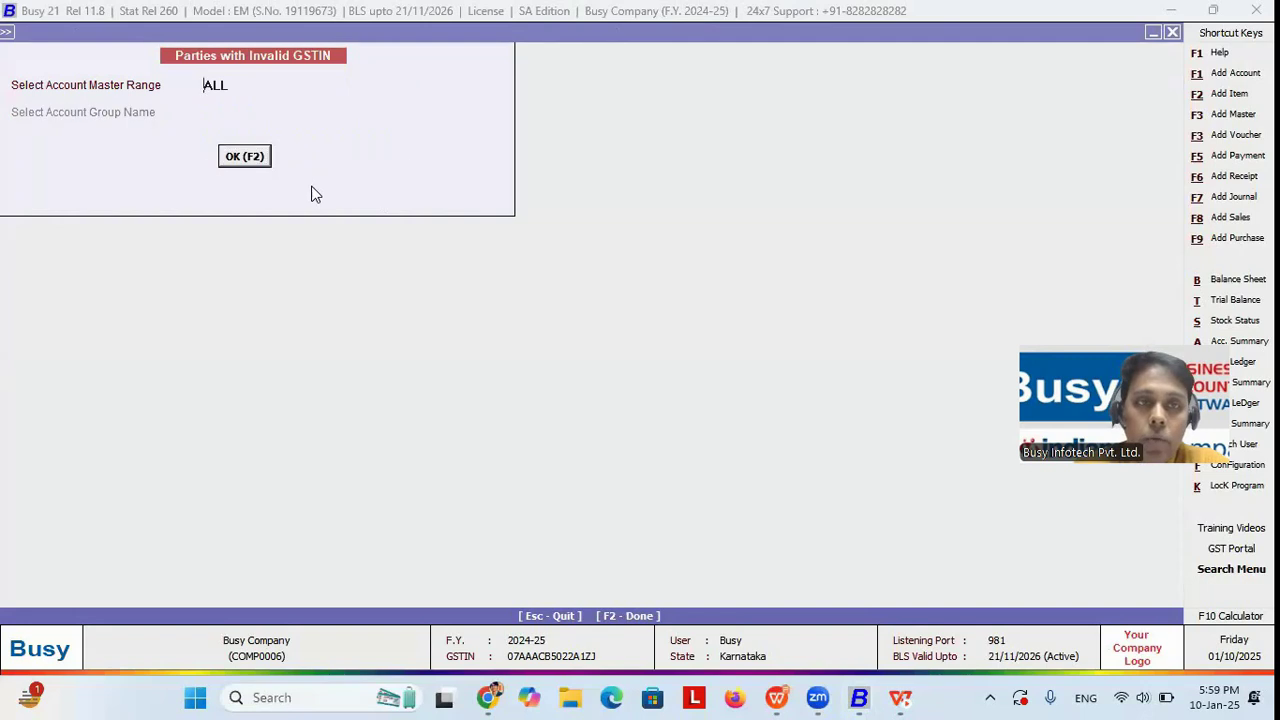
key("Return")
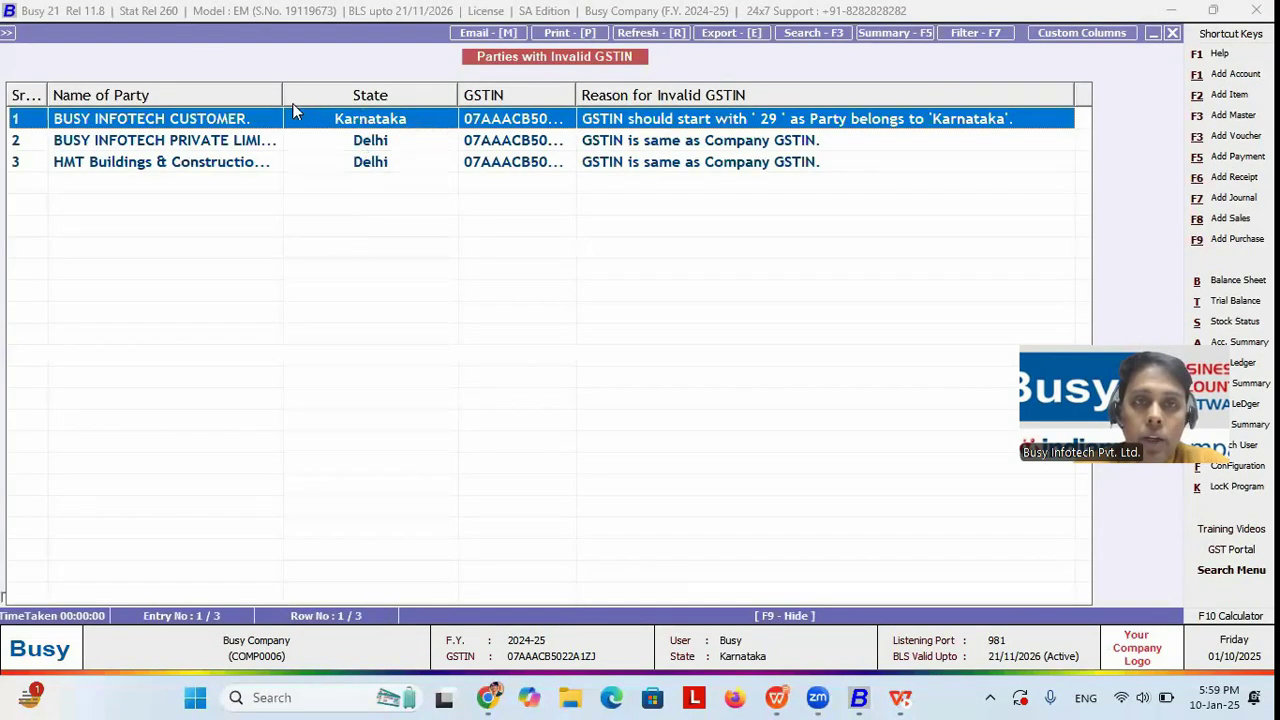
Widen the Name of Party column, then inspect the GSTIN in BUSY INFOTECH CUSTOMER.'s account master and quit without saving
left_click_drag(280, 96, 289, 97)
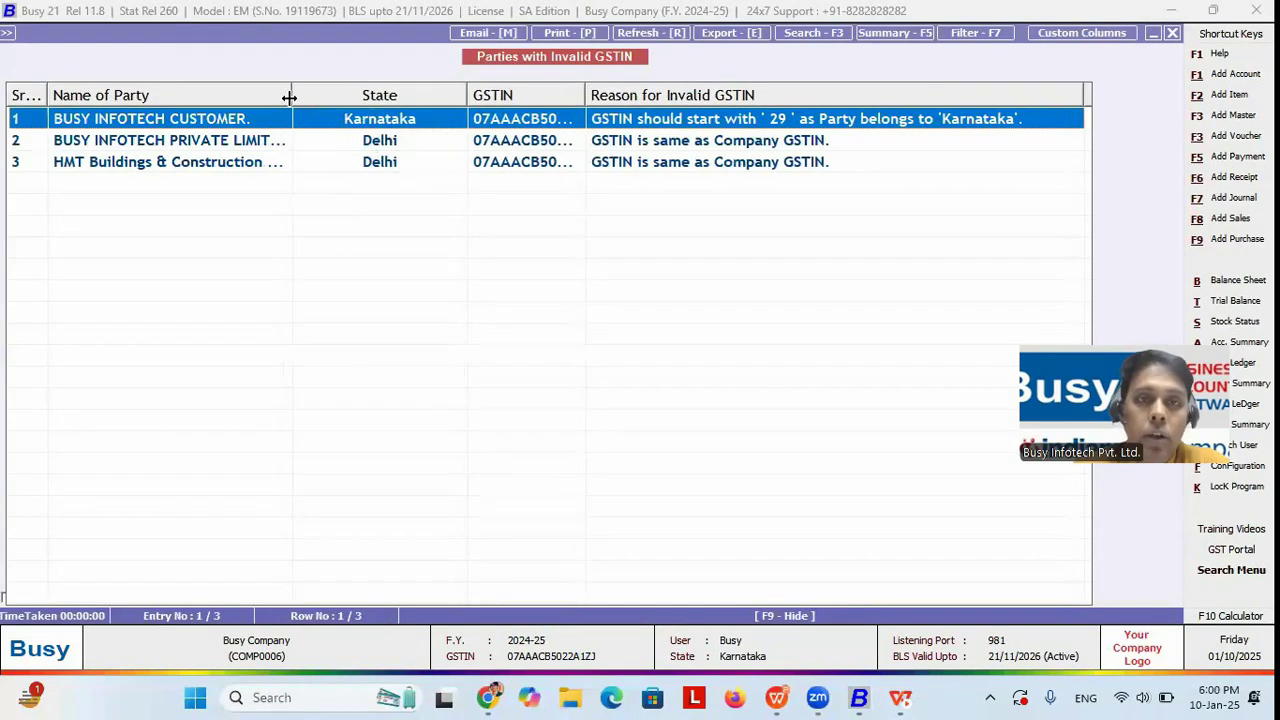
double_click(729, 128)
left_click(233, 355)
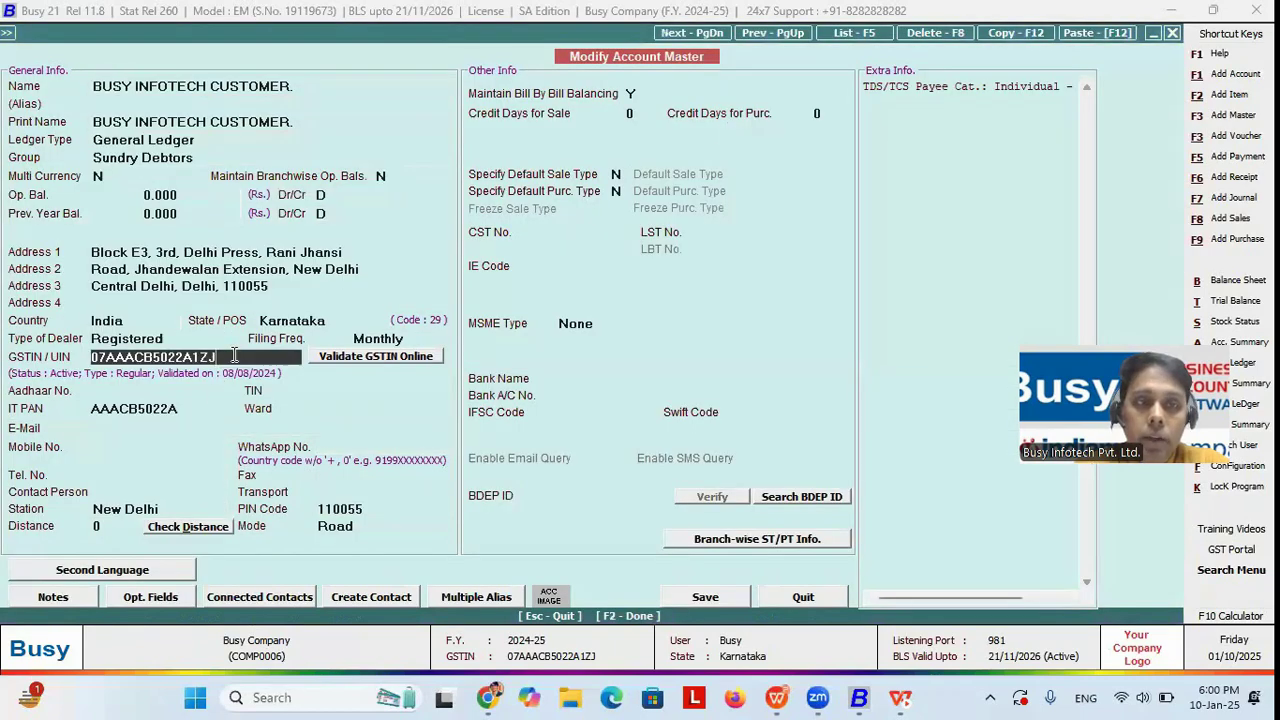
key("Escape")
key("Escape")
key("Return")
key("Return")
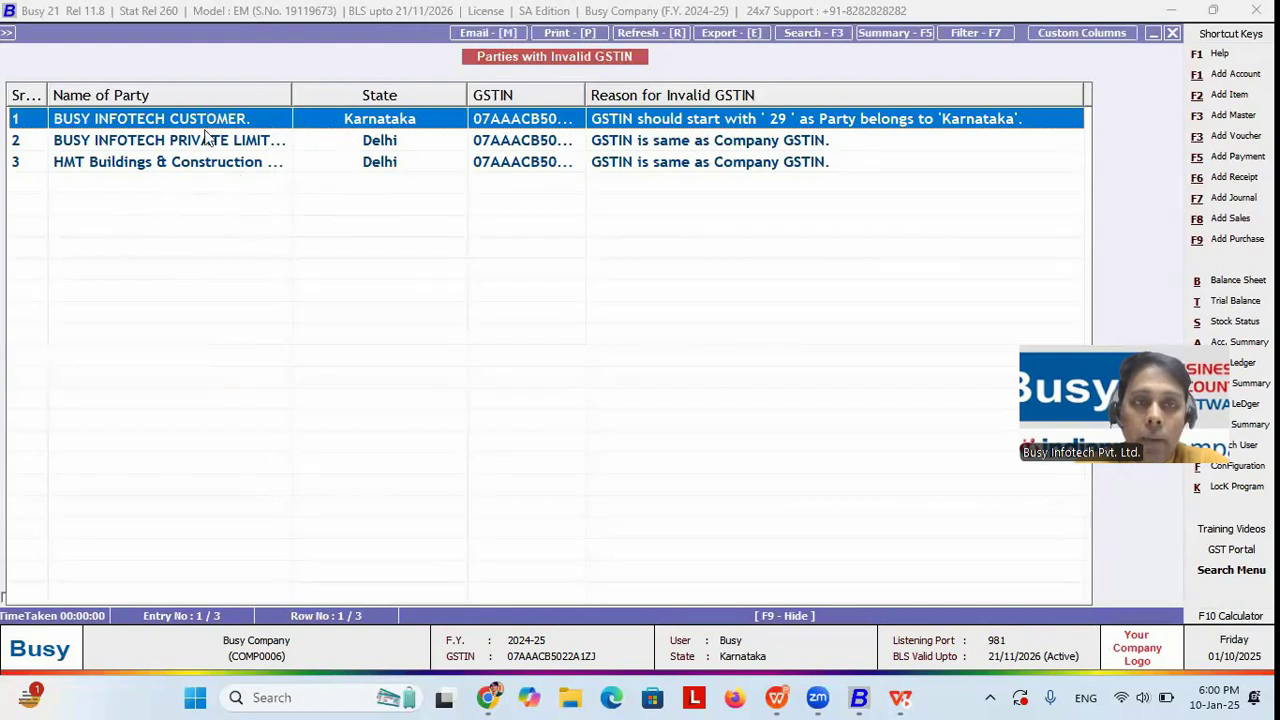
Close the invalid GSTIN report and show the WPS Presentation slide and answer on invalid tax rates in vouchers
key("Escape")
key("Escape")
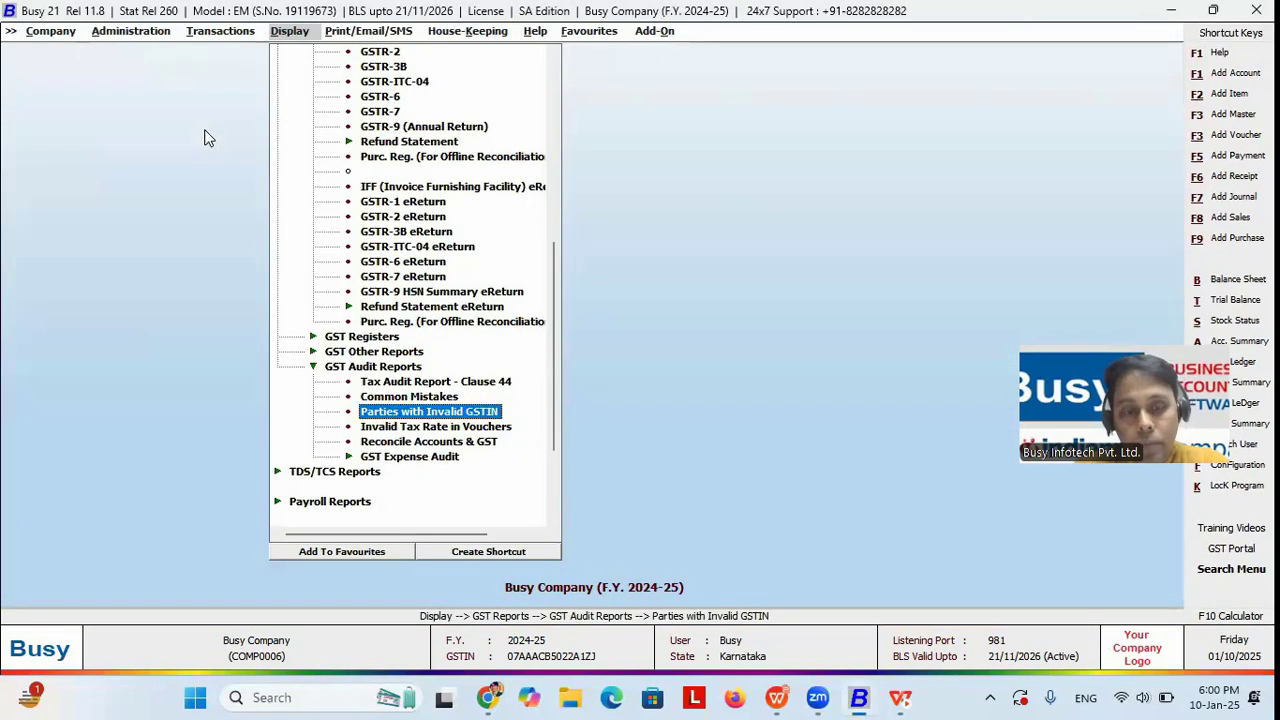
key("alt+Tab")
key("Right")
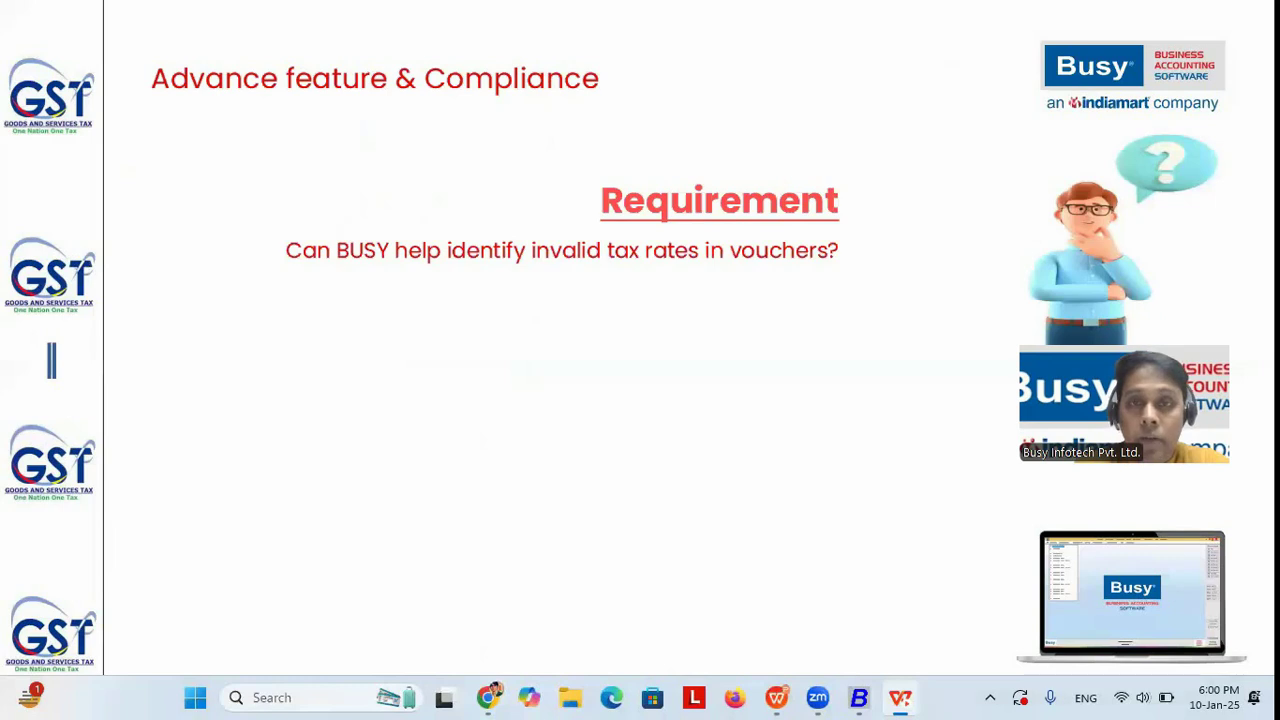
key("Right")
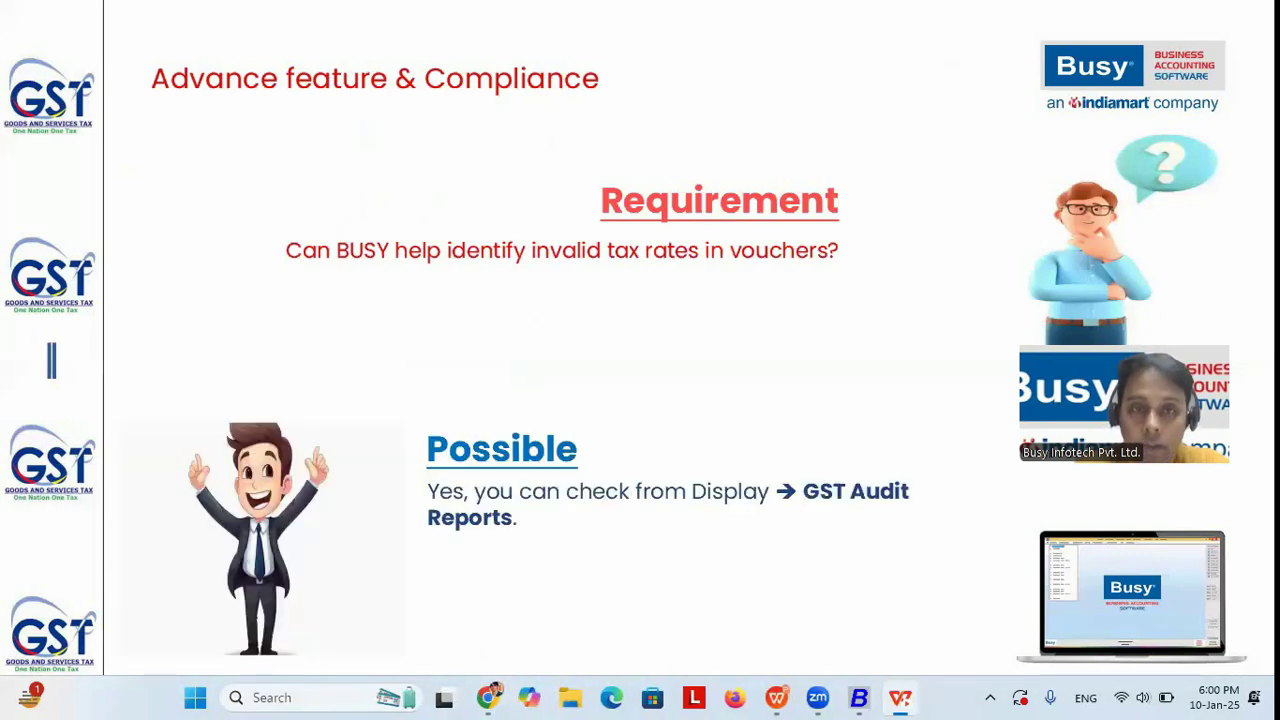
Return to Busy and open Invalid Tax Rate in Vouchers from the GST Audit Reports
key("alt+Tab")
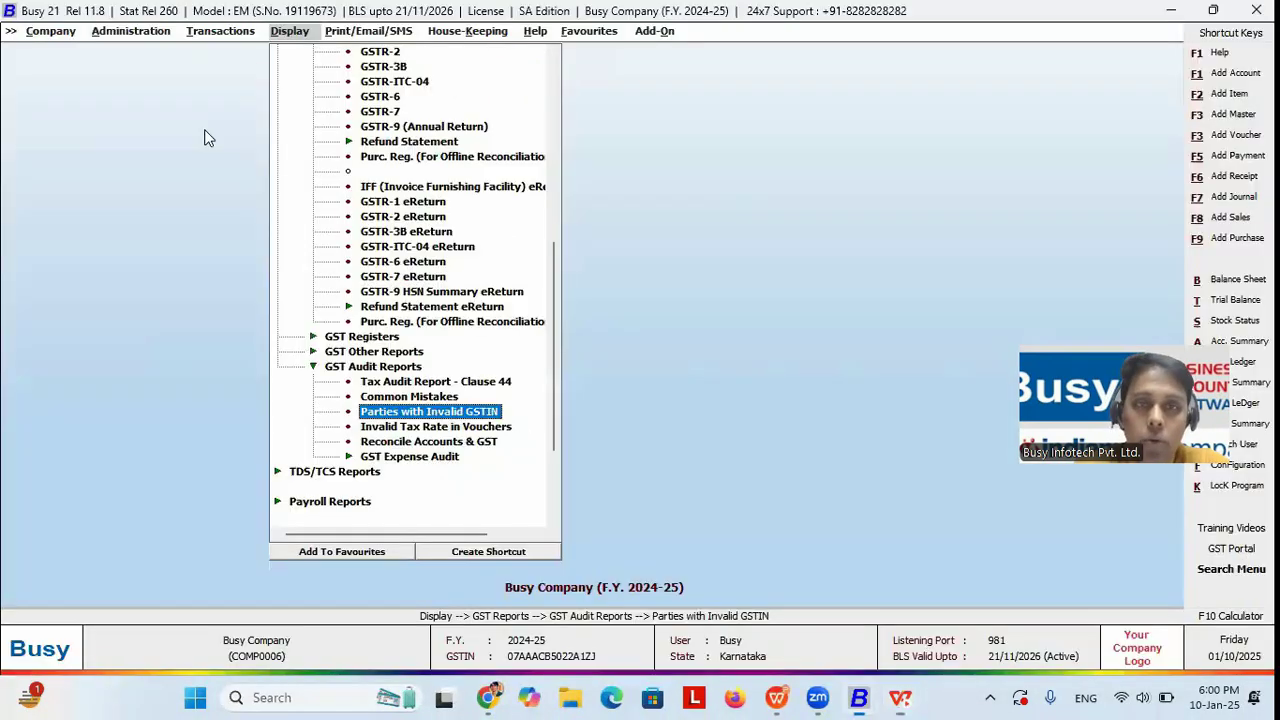
key("Escape")
key("Escape")
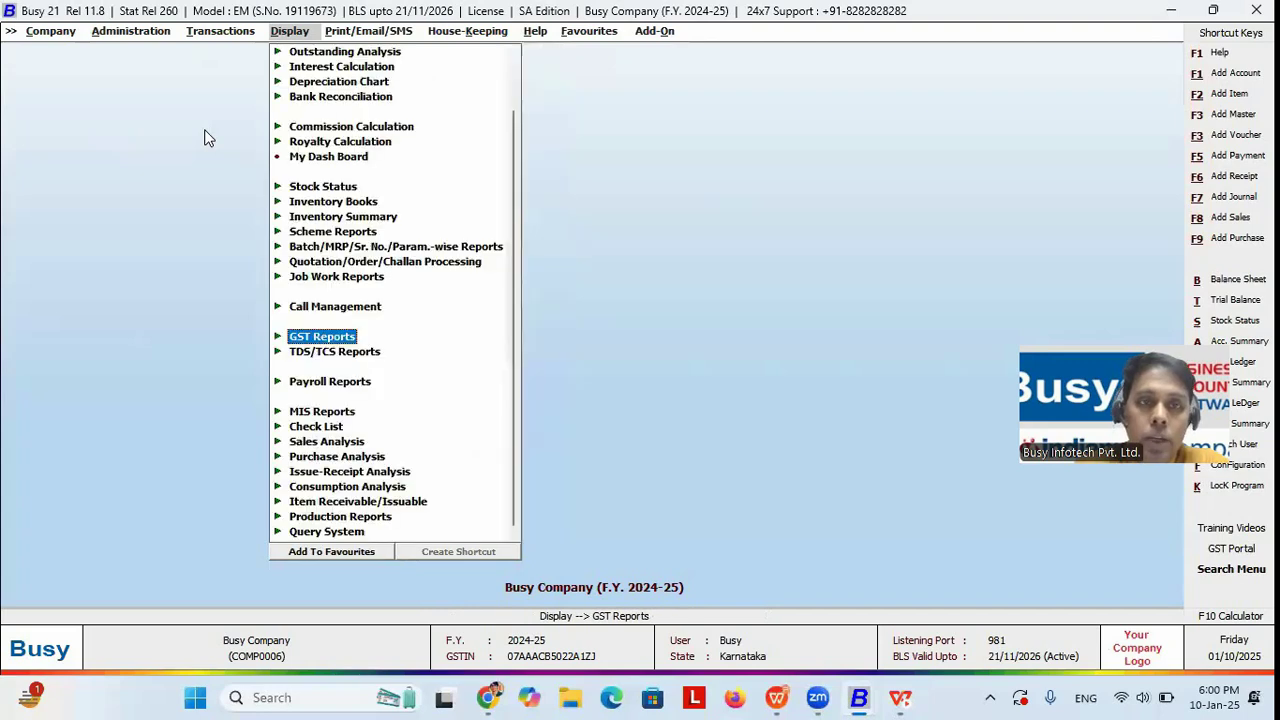
key("Right")
key("Down")
key("Down")
key("Right")
key("Down")
key("Down")
key("Down")
key("Down")
key("Down")
key("Down")
key("Down")
key("Down")
key("Down")
key("Down")
key("Down")
key("Down")
key("Down")
key("Down")
key("Down")
key("Down")
key("Down")
key("Down")
key("Down")
key("Down")
key("Down")
key("Down")
key("Down")
key("Down")
key("Right")
key("Down")
key("Down")
key("Down")
key("Down")
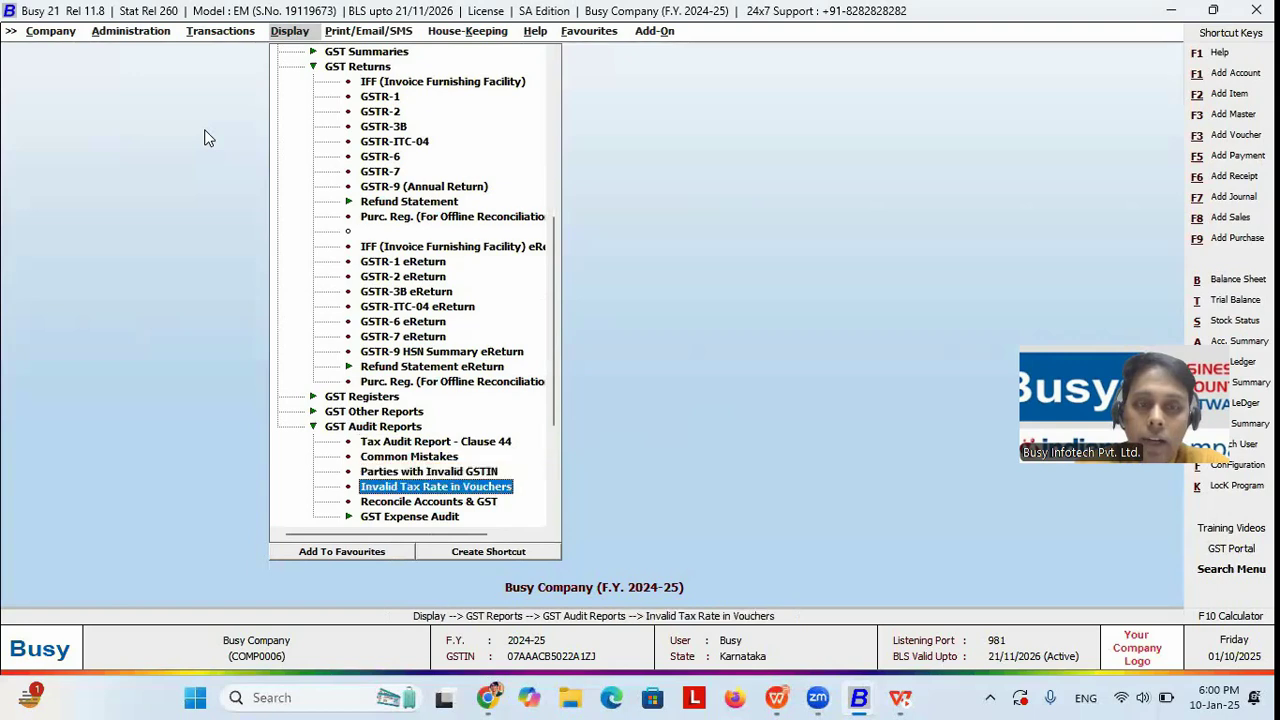
key("Return")
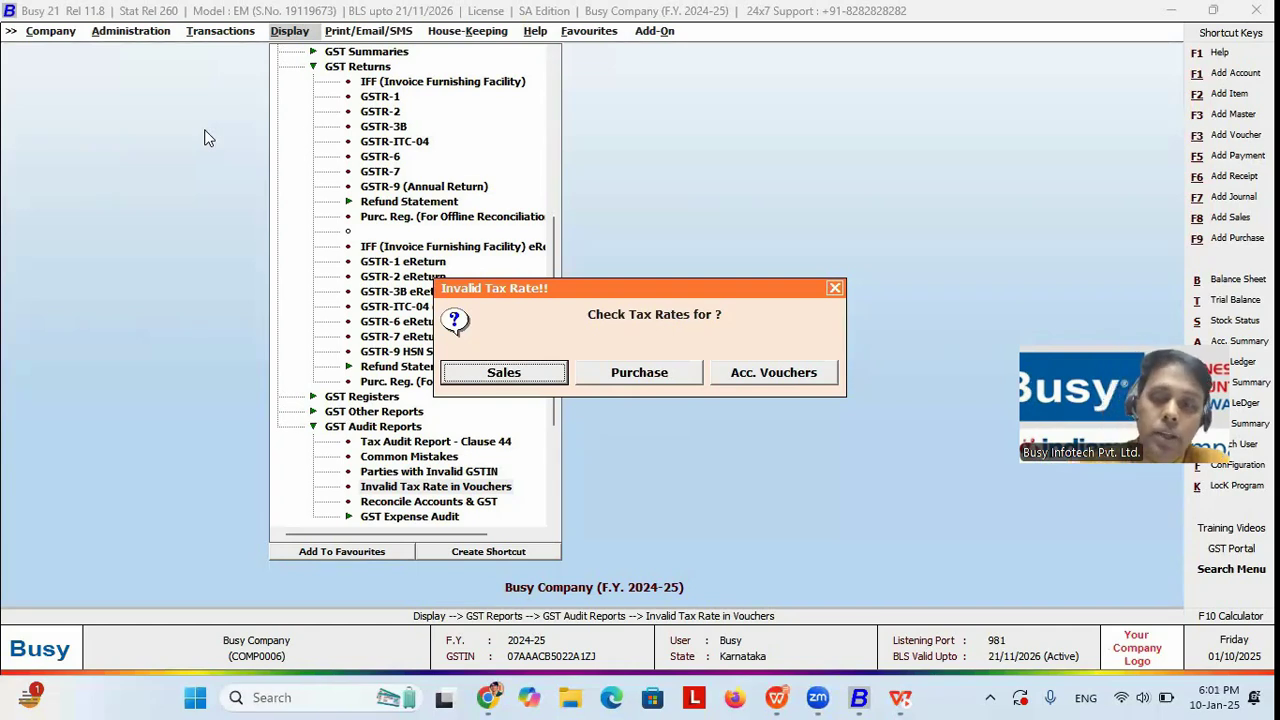
Generate the Invalid Tax Rate in Sales report for combined transactions, ALL voucher series groups, from 01/04/2024 to 31/03/2025
key("Return")
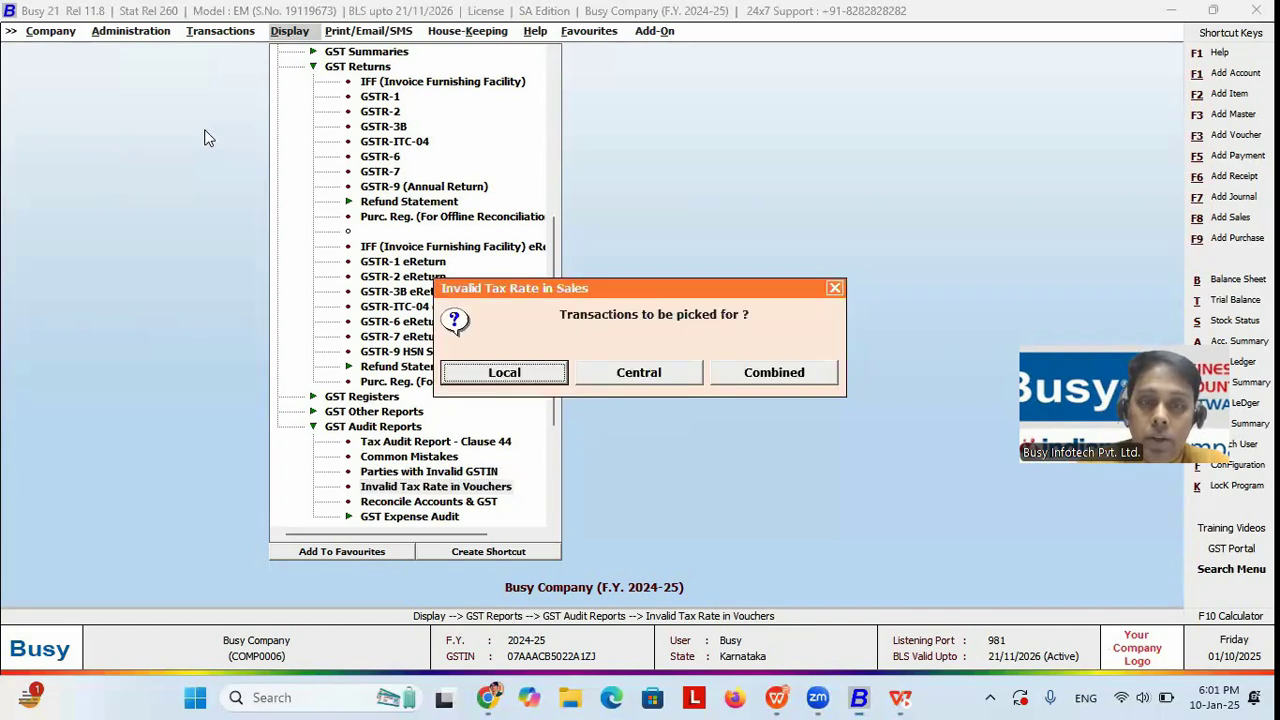
key("Right")
key("Right")
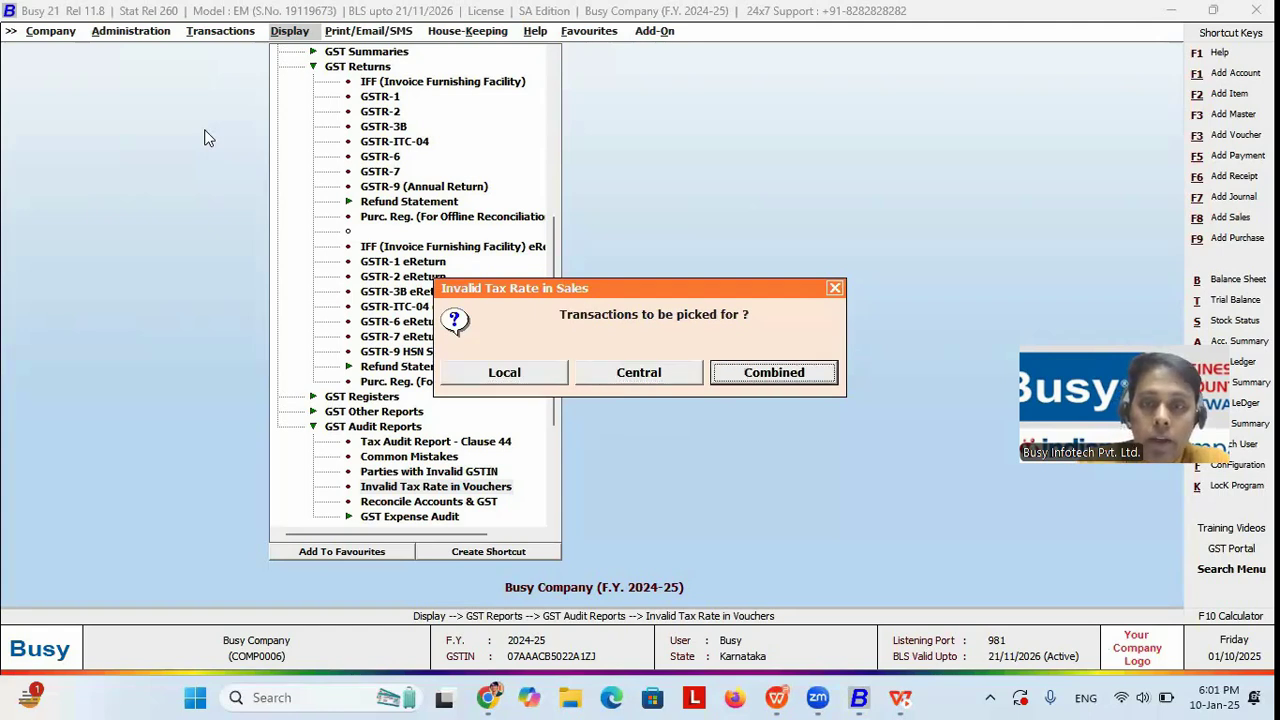
key("Return")
key("Return")
key("Return")
key("Return")
key("Return")
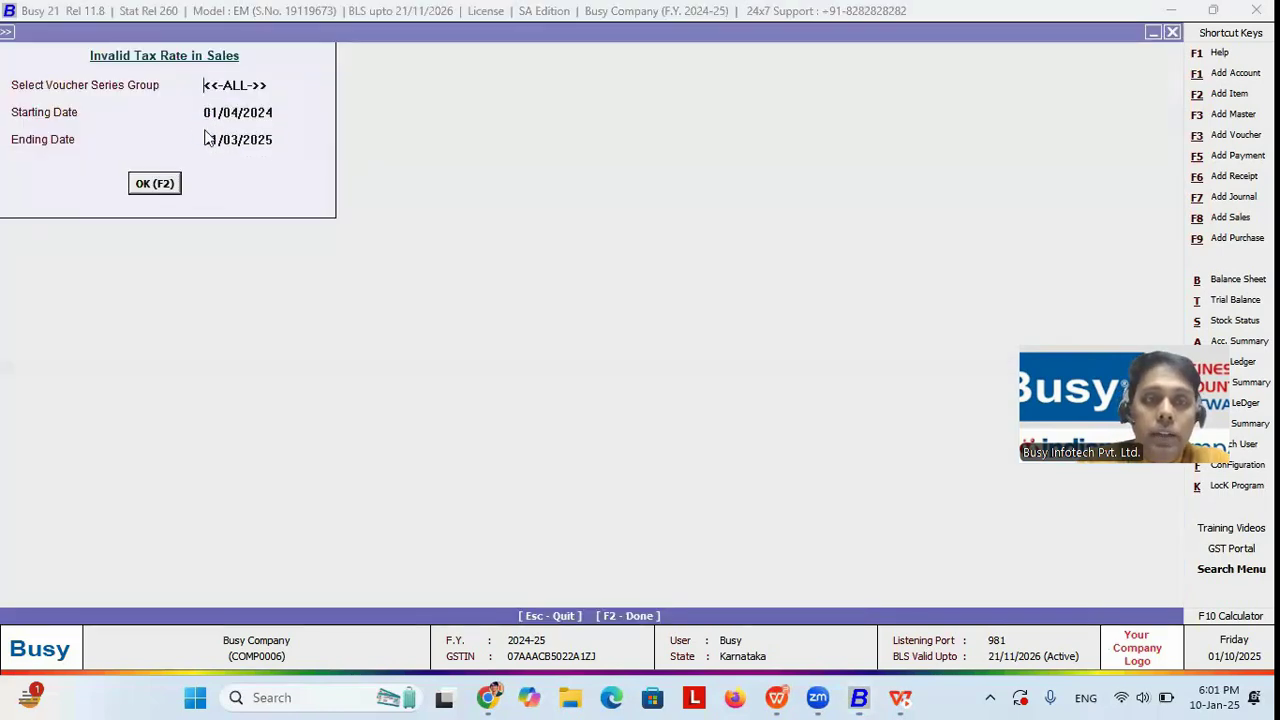
key("Down")
key("Down")
key("Down")
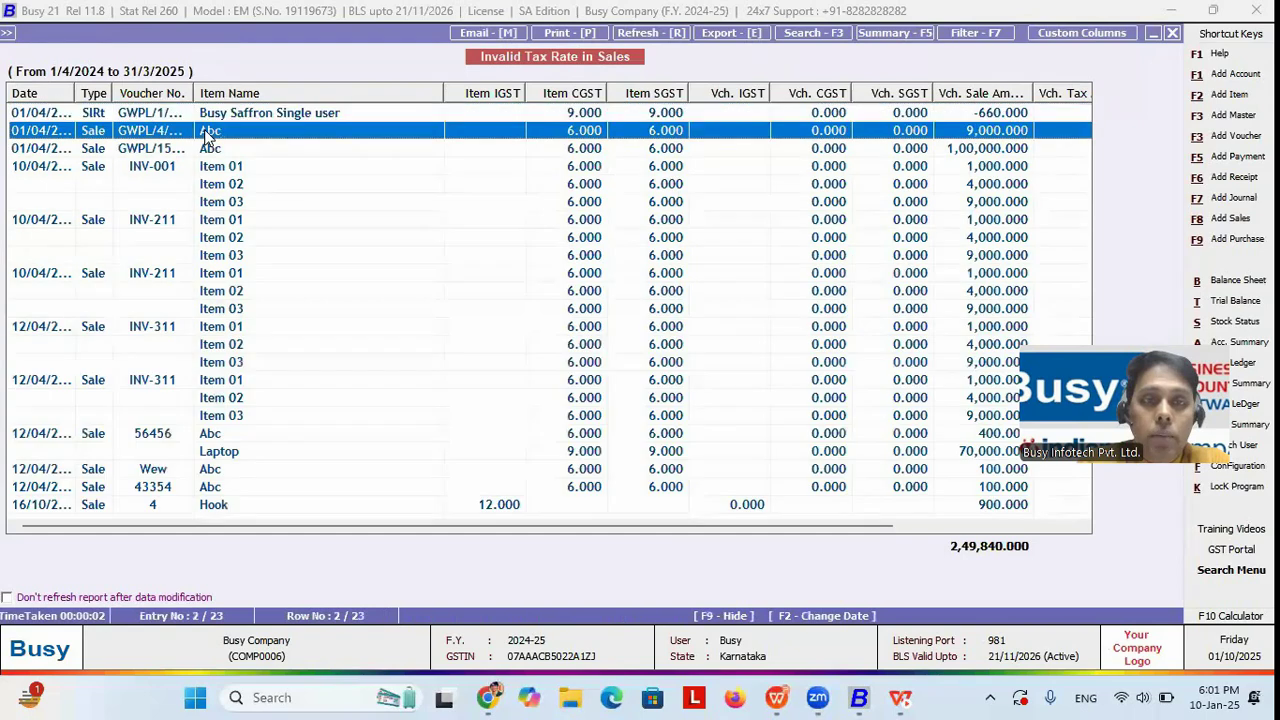
Examine the report's item and voucher tax rates, sale amount, tax amount and Reason columns
key("Up")
key("Up")
key("Right")
key("Right")
key("Right")
key("Right")
key("Right")
key("Right")
key("Right")
key("Right")
key("Right")
key("Right")
key("Right")
key("Right")
key("Right")
key("Right")
key("Right")
key("Right")
key("Right")
key("Right")
key("Right")
key("Right")
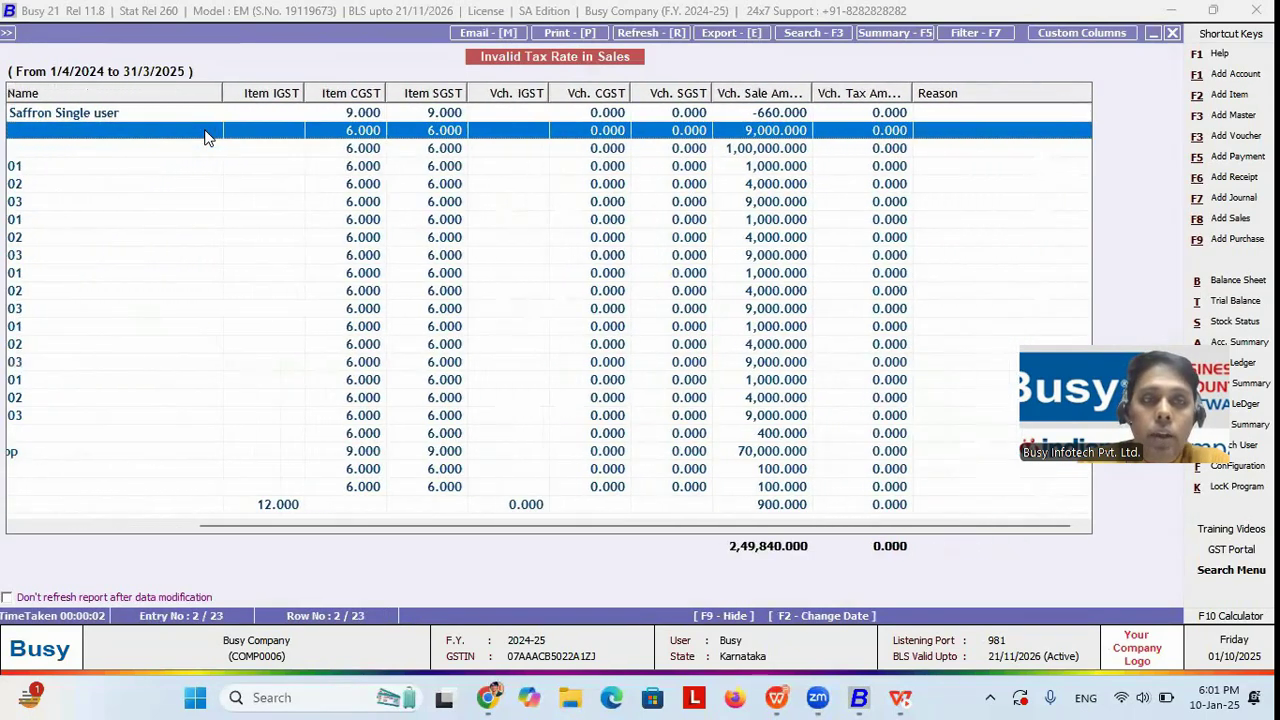
key("ctrl+End")
key("Right")
key("Right")
key("Right")
key("Right")
key("Right")
key("Right")
key("Right")
key("Right")
key("Right")
key("Right")
key("Right")
key("Right")
key("Right")
key("Right")
key("Right")
key("Right")
key("Right")
key("Right")
key("Right")
key("Right")
Close the Invalid Tax Rate in Sales report and generate it again for the same period
key("Escape")
key("Return")
key("Return")
key("Return")
key("Return")
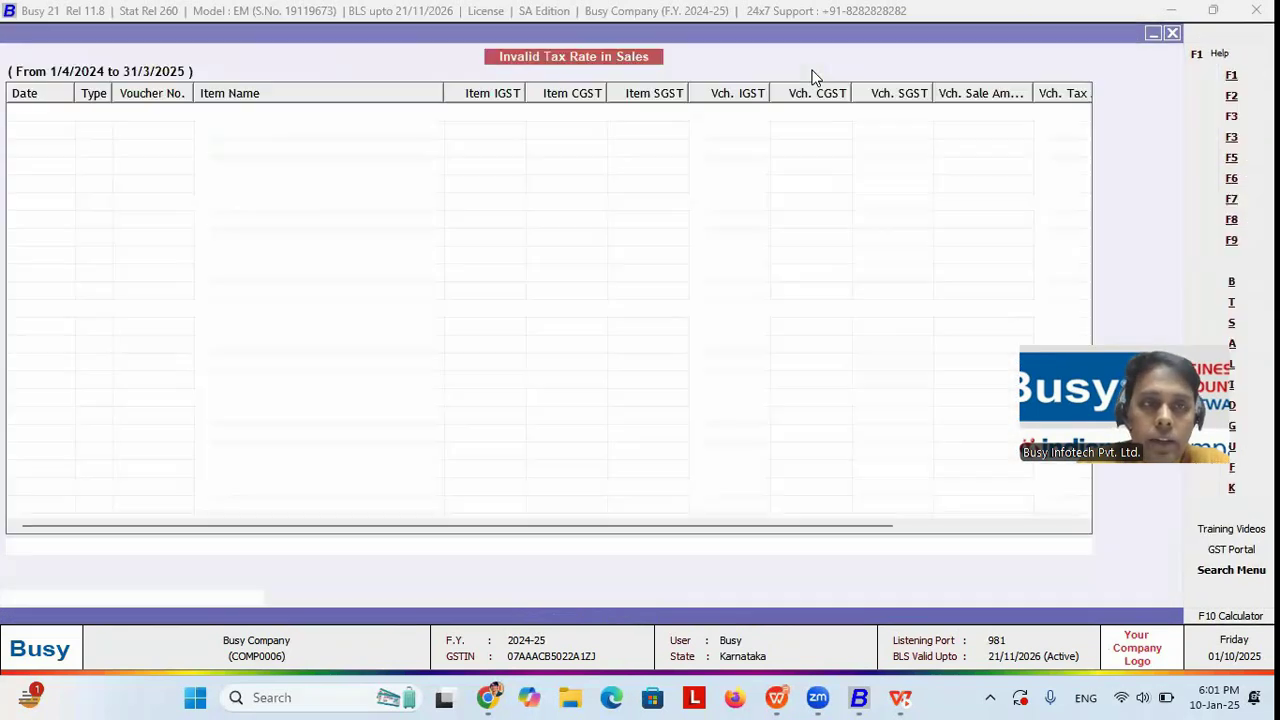
Open the 12/04/2024 sales voucher containing Abc and Laptop, inspect its items and Sale Type options, and quit without saving
key("Down")
key("Down")
key("Down")
key("Down")
key("Down")
key("Down")
key("Down")
key("Down")
key("Down")
key("Down")
key("Down")
key("Down")
key("Down")
key("Down")
key("Down")
key("Down")
key("Down")
key("Down")
key("Down")
key("Down")
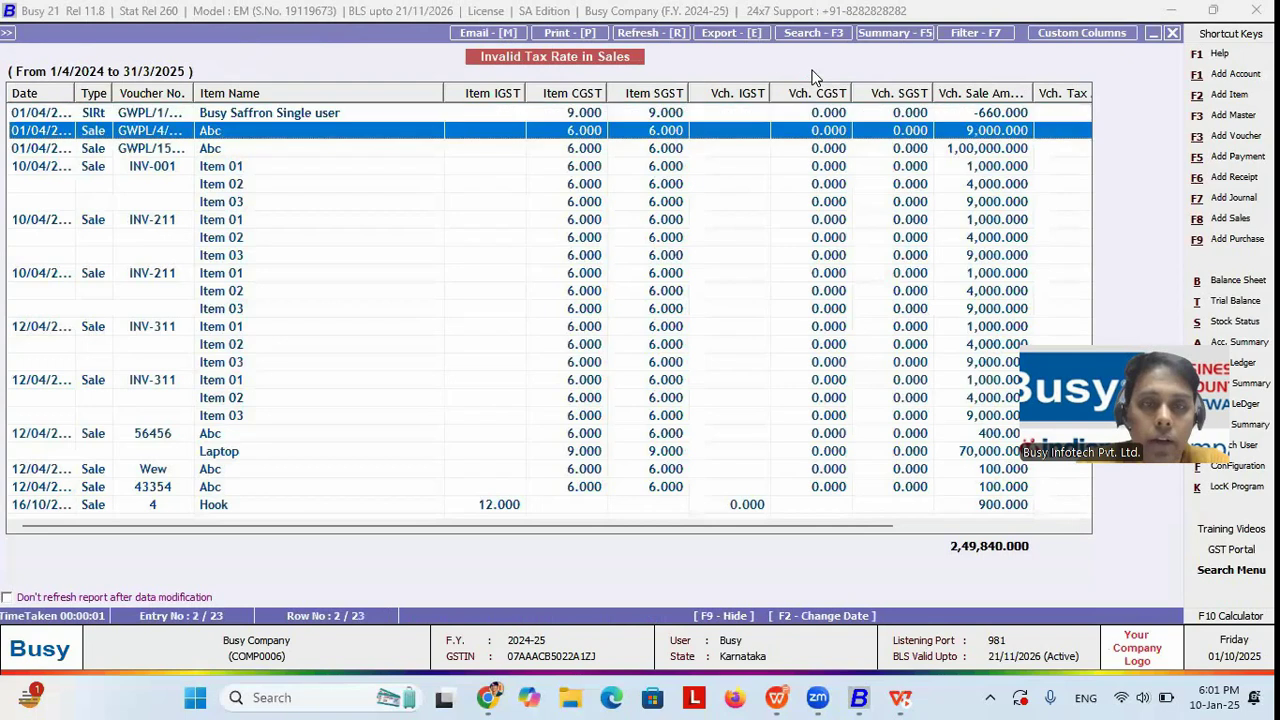
key("Up")
key("Up")
key("Up")
key("Up")
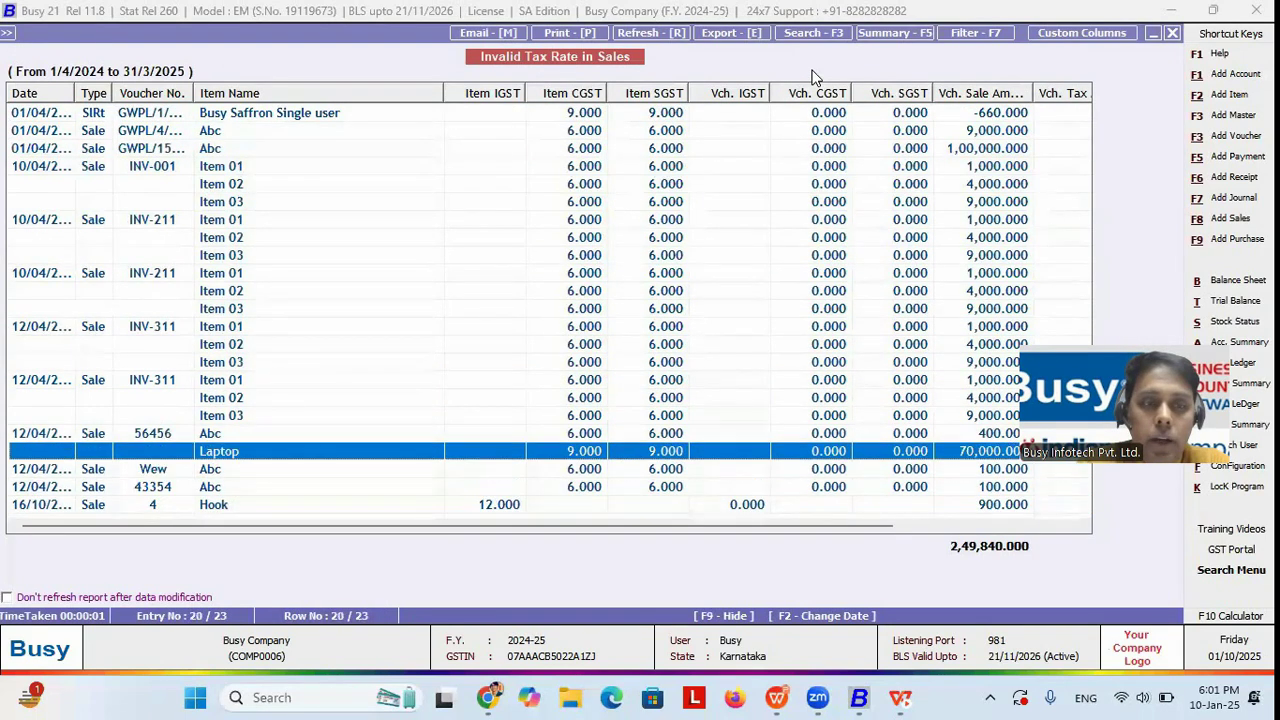
key("Return")
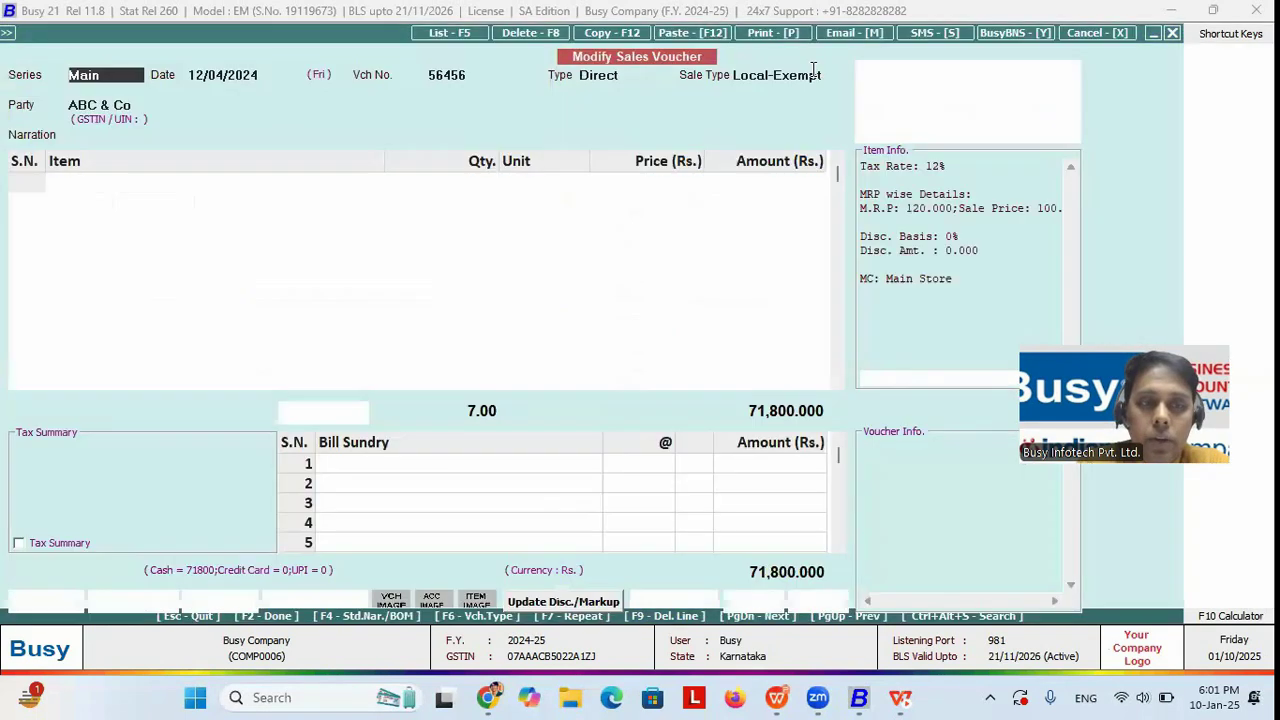
key("Escape")
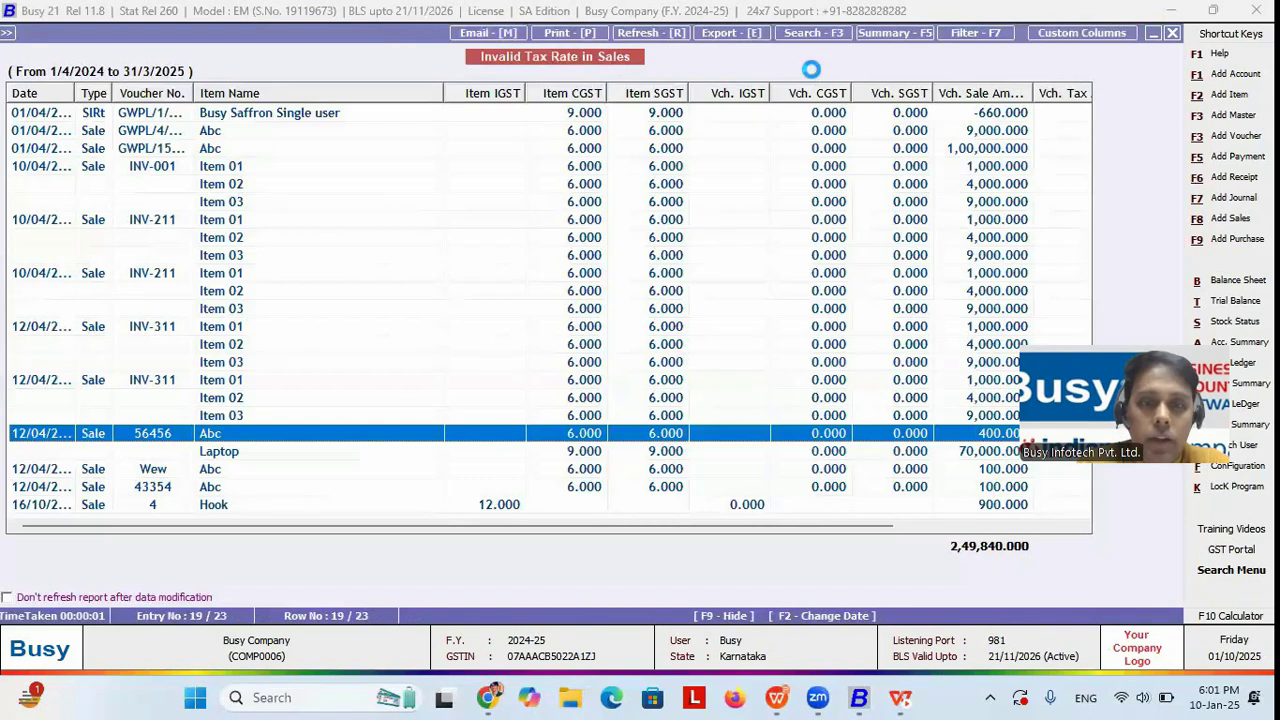
key("Return")
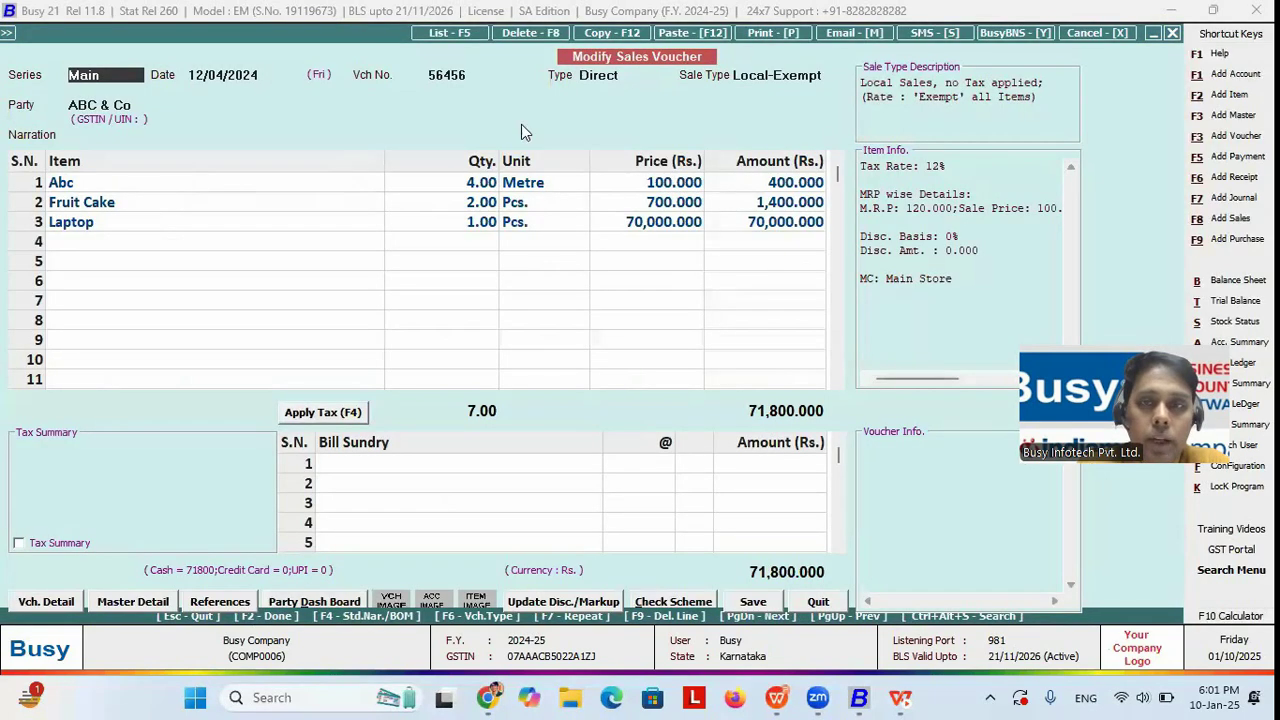
left_click(196, 187)
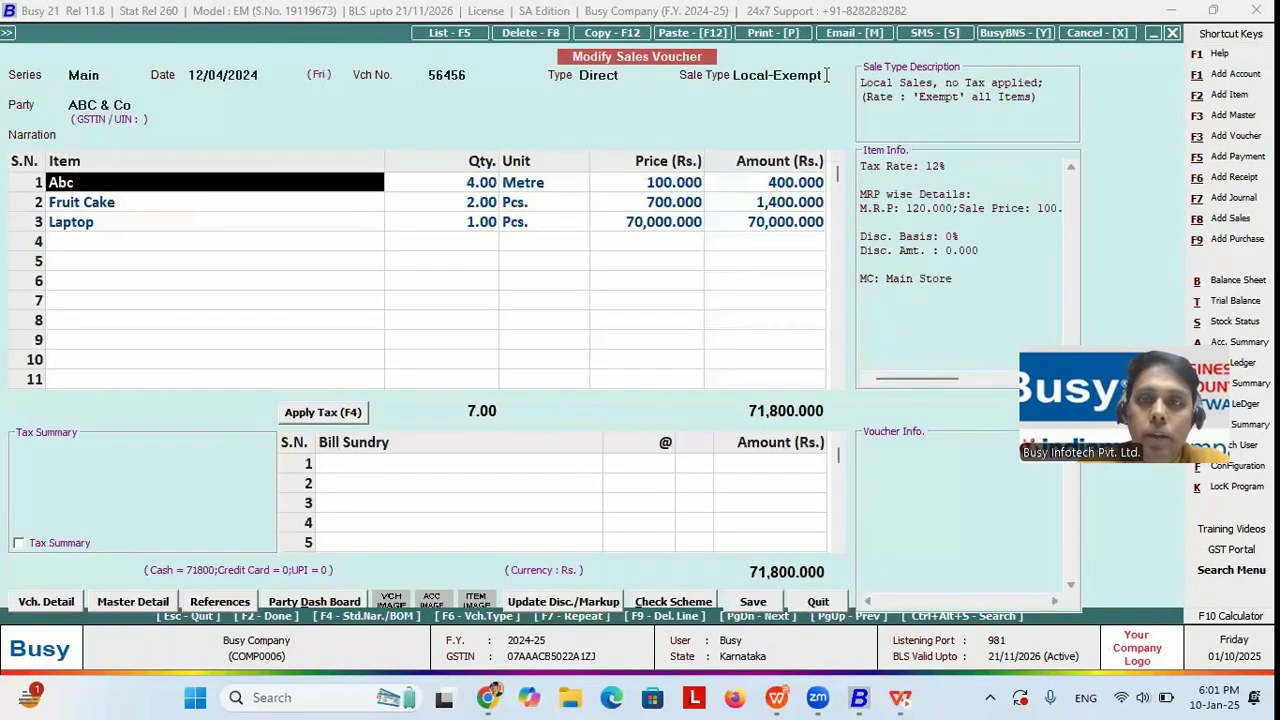
left_click(826, 75)
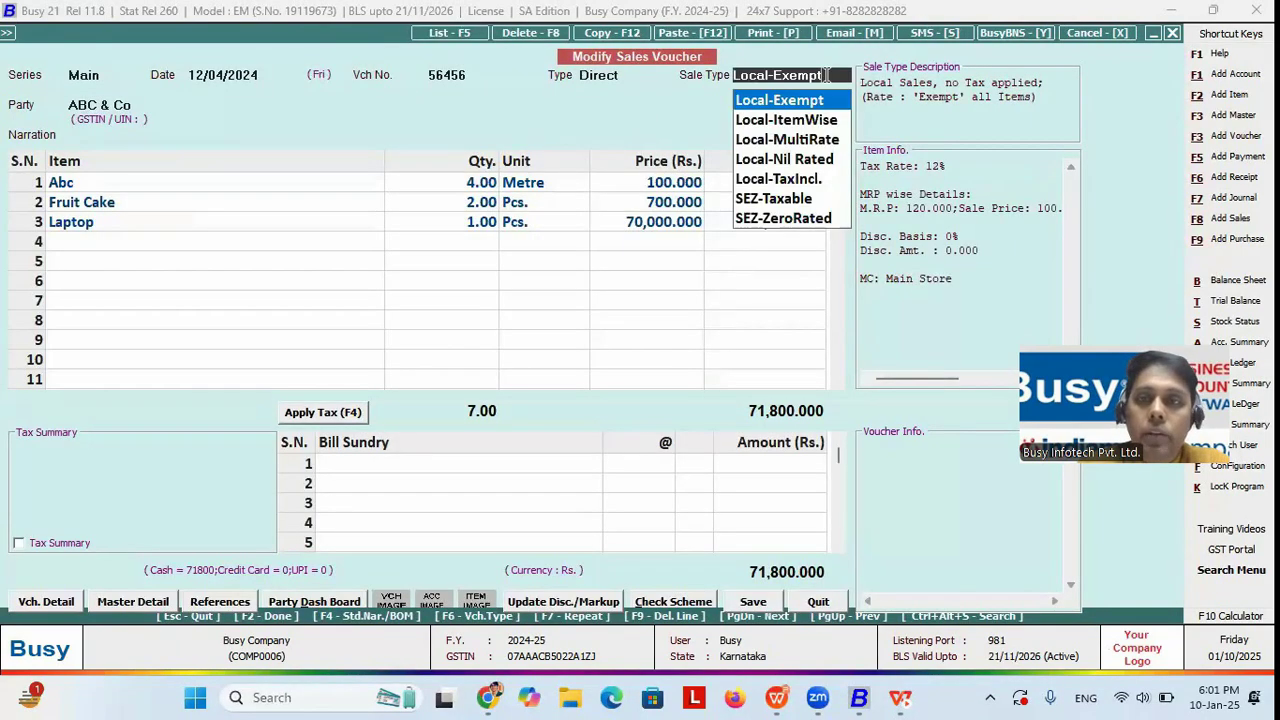
key("Escape")
key("Escape")
key("Return")
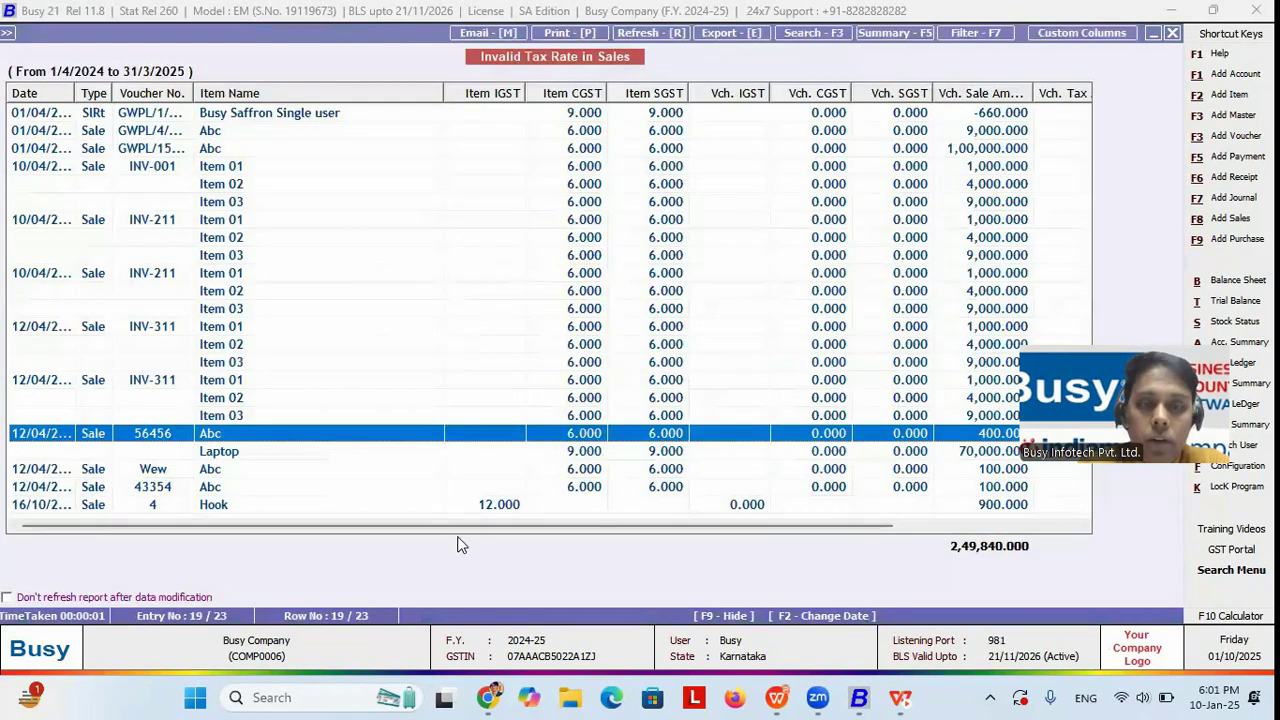
Switch to WPS Presentation and show the slide and answer on tracing differences between Accounts and GST
key("alt+Tab")
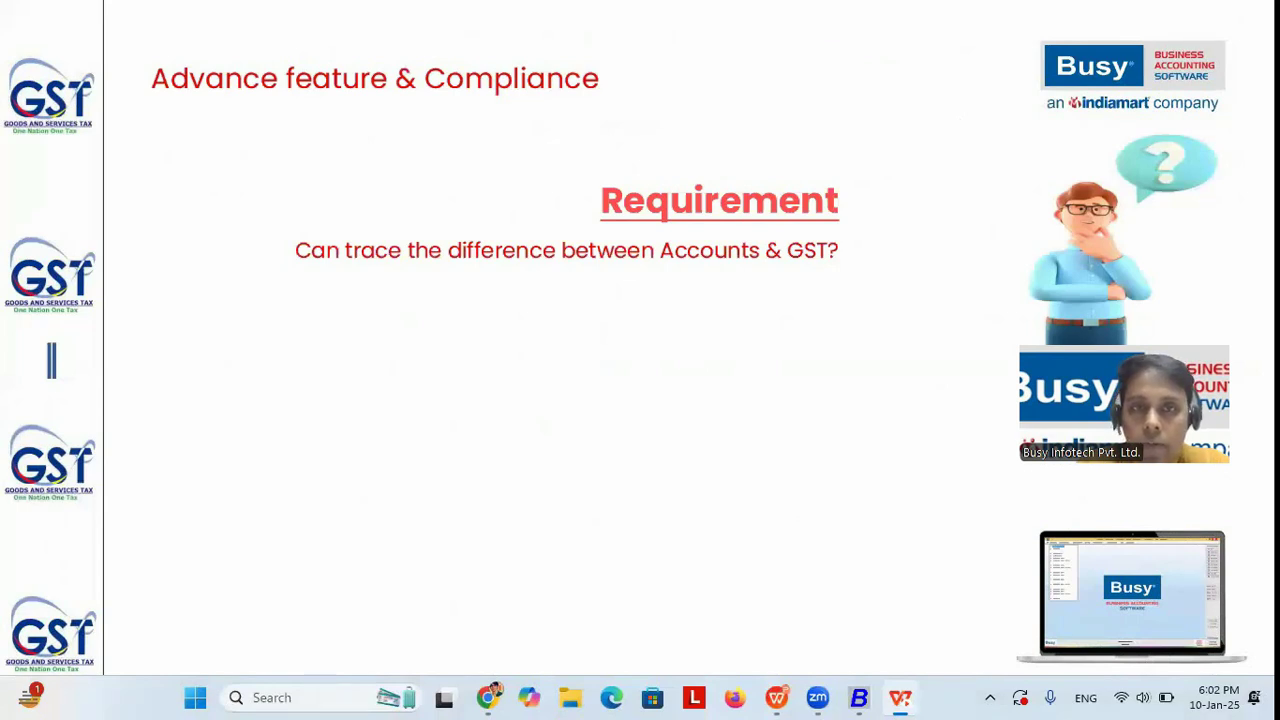
key("Right")
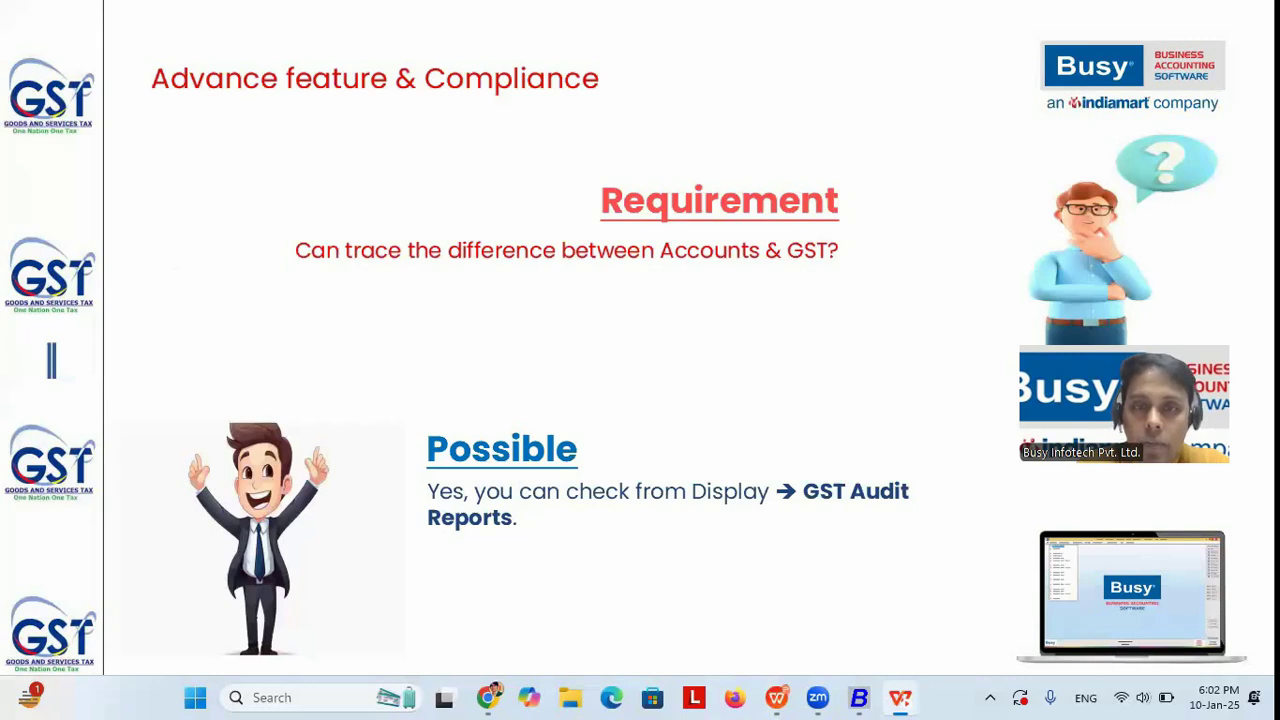
Return to Busy, close the sales tax rate report and open Reconcile Accounts & GST from the GST Audit Reports
key("alt+Tab")
key("Escape")
key("Down")
key("Down")
key("Down")
key("Up")
key("Up")
key("Up")
key("Up")
key("Down")
key("Down")
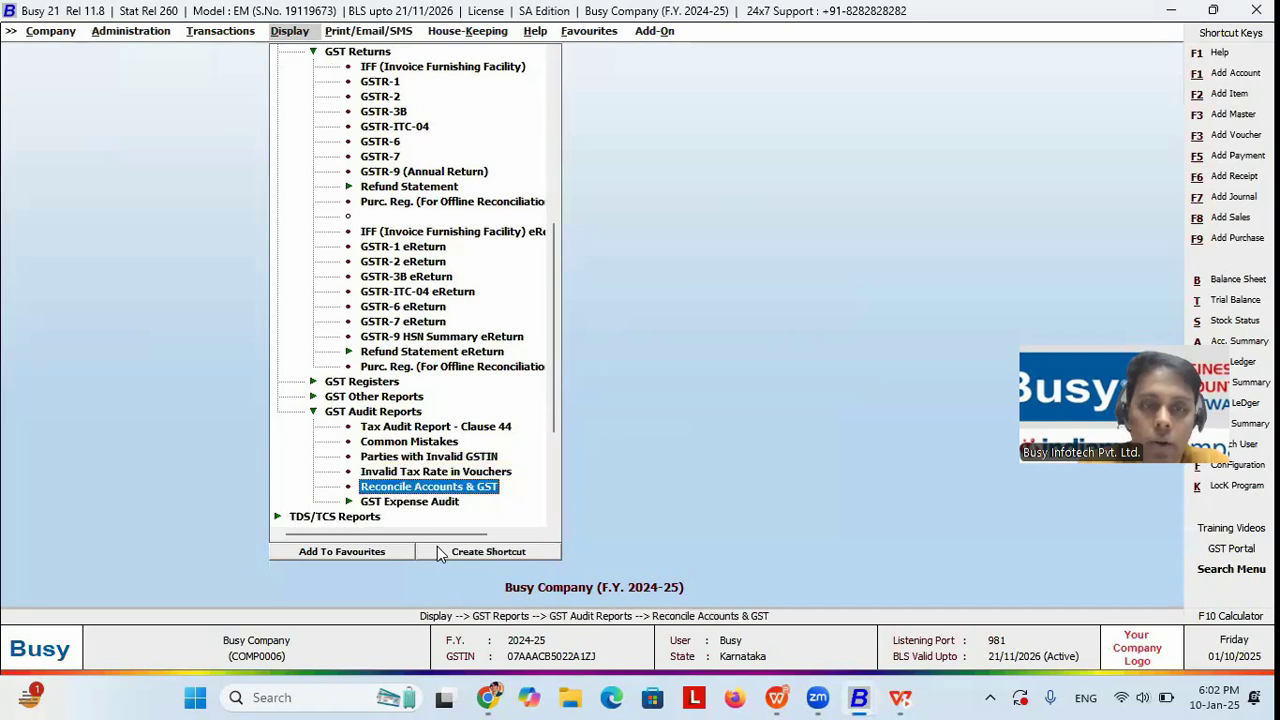
key("Return")
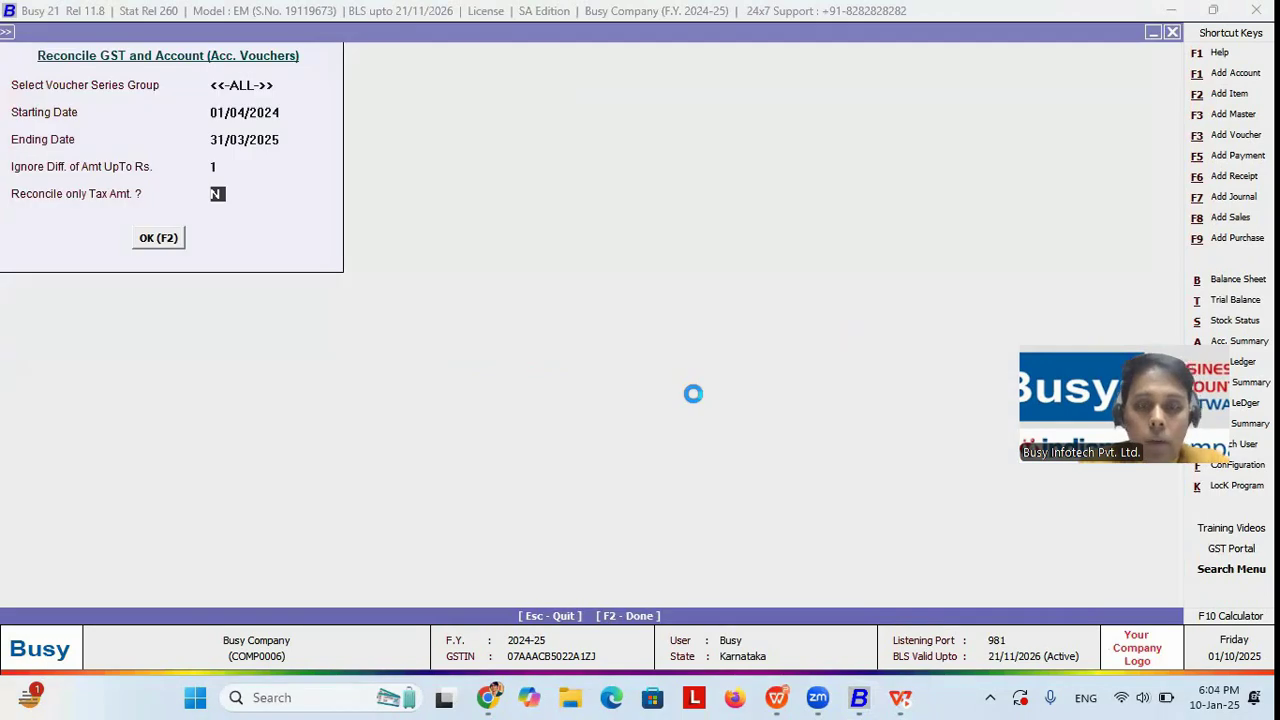
Generate the Acc. Vouchers reconciliation with Reconcile only Tax Amt. set to Y and compare its As Per Account and As Per GST rows
type("Y")
key("F2")
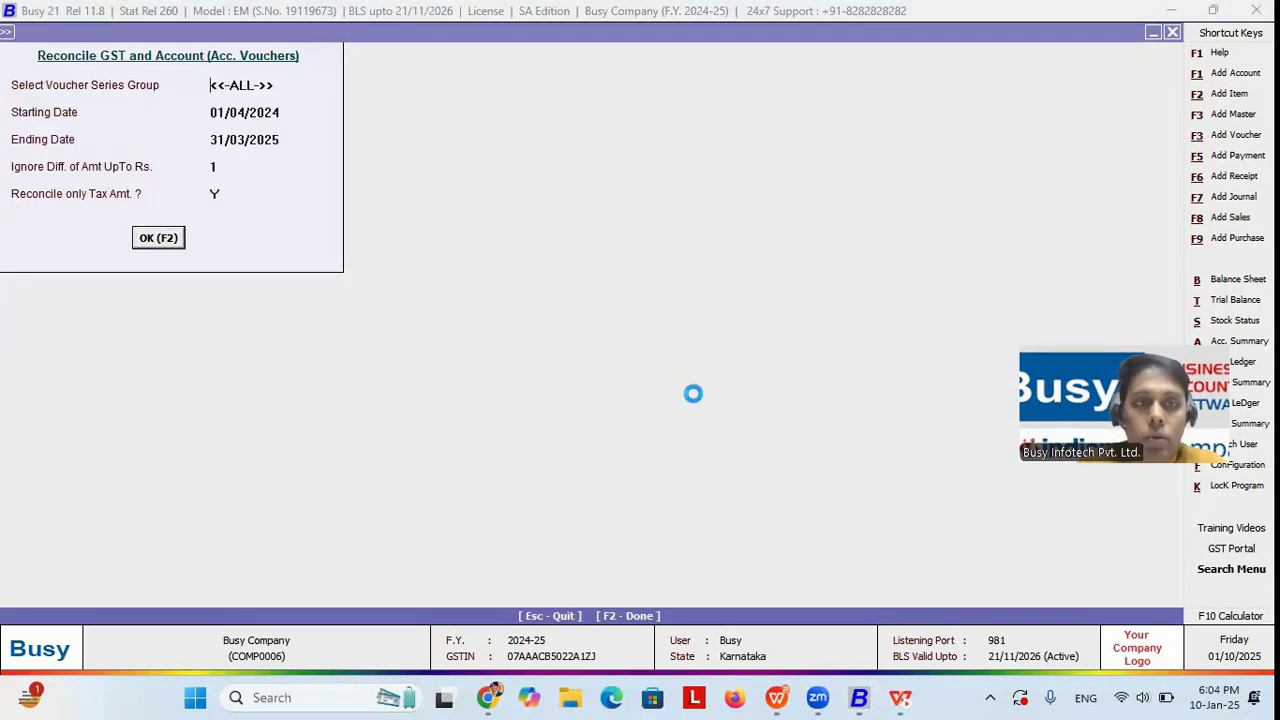
key("Down")
key("Down")
key("Up")
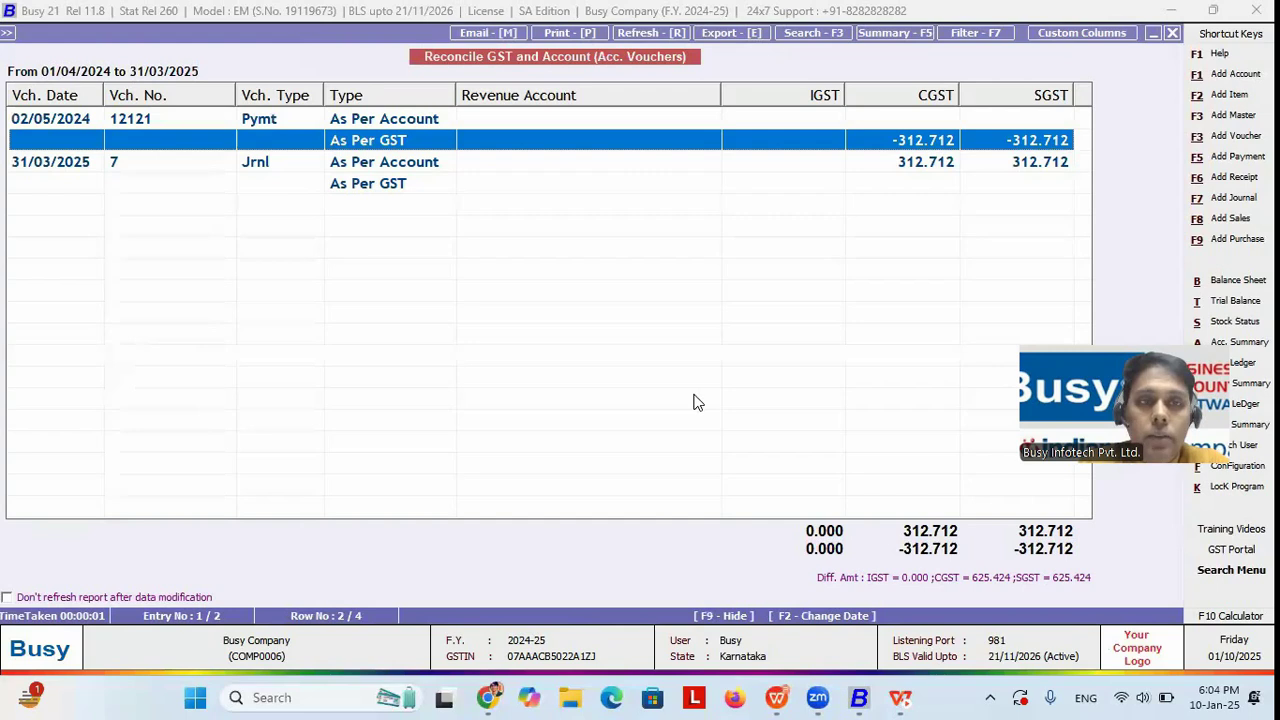
key("Down")
key("Up")
key("Up")
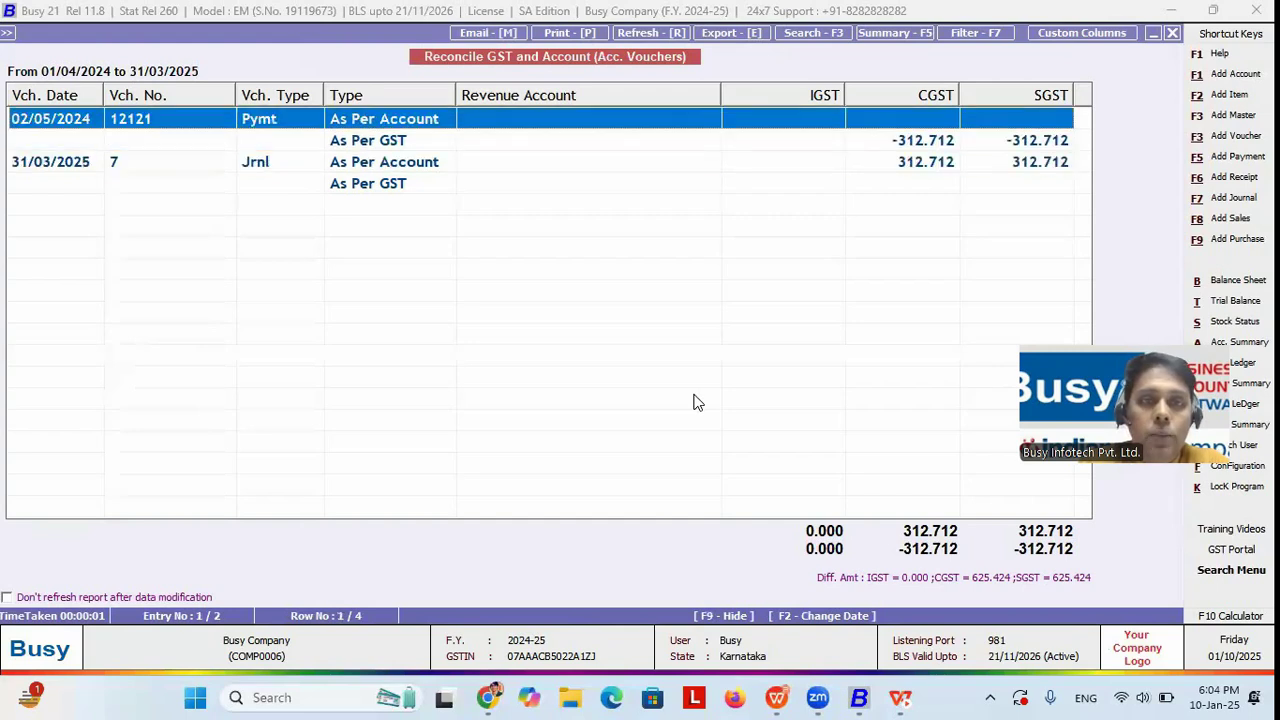
key("Down")
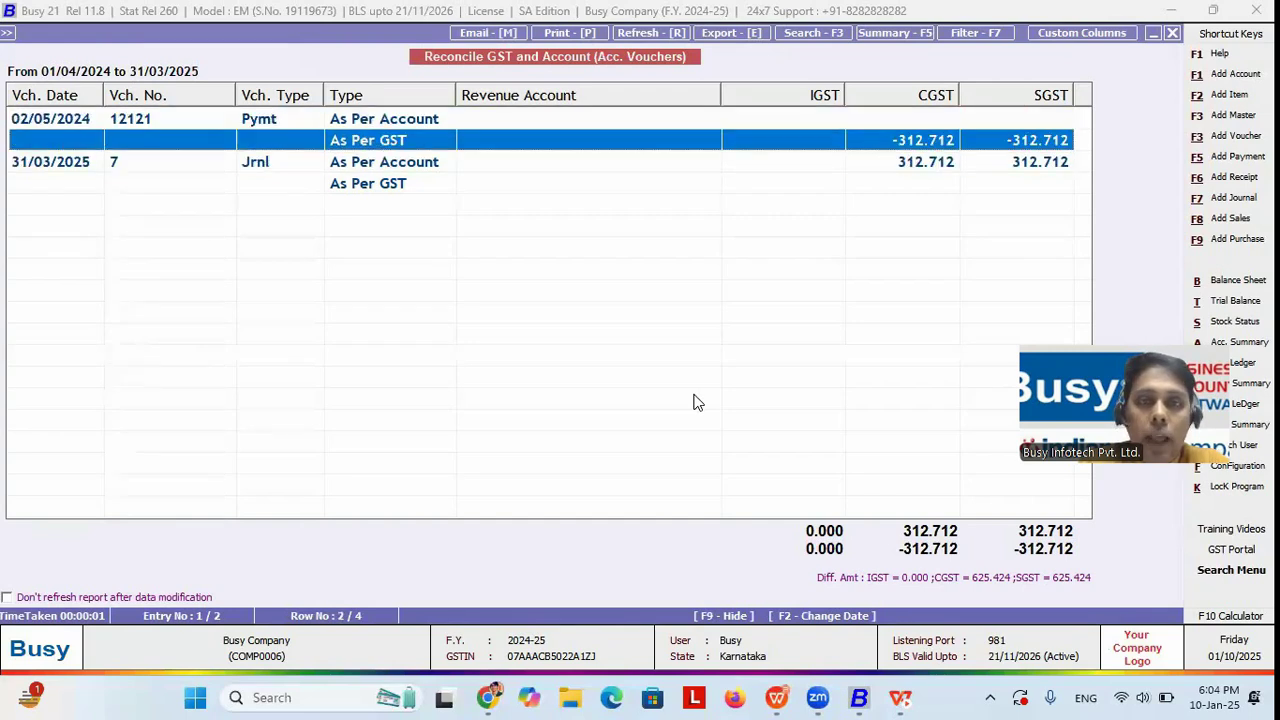
Open the 02/05/2024 payment voucher from the reconciliation report and inspect its Adjustment of Advance with GST details
key("Return")
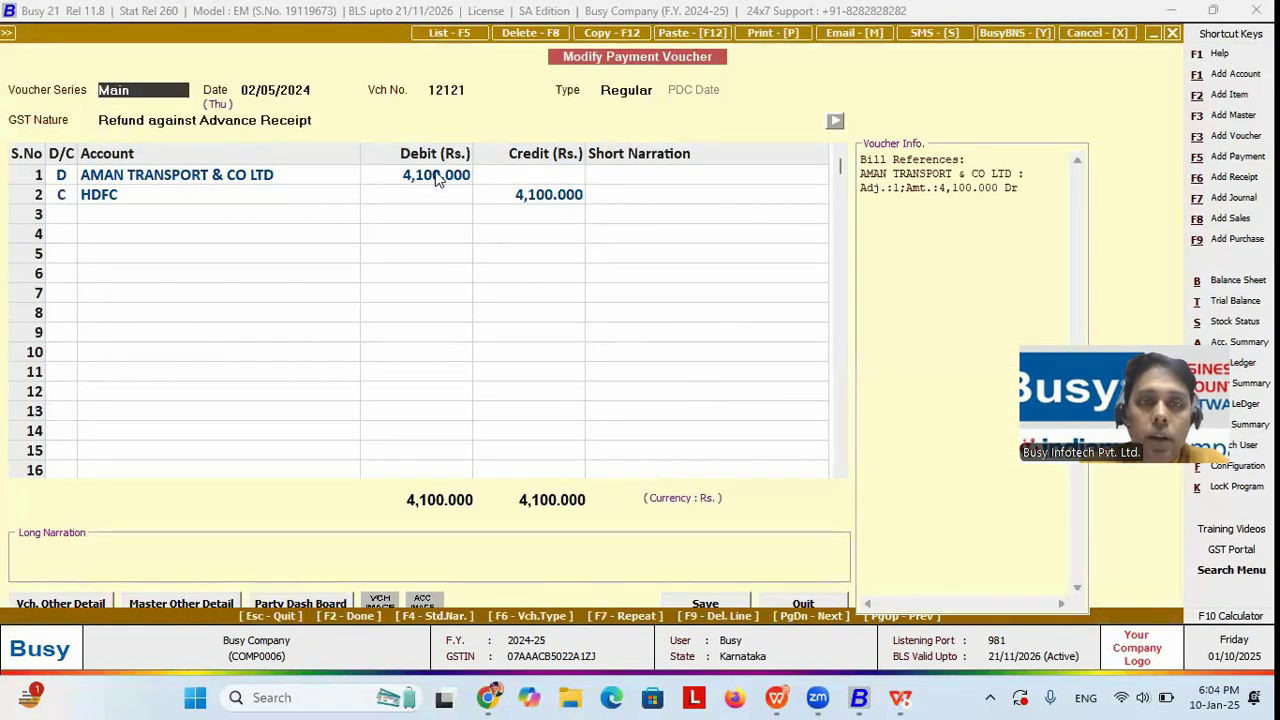
left_click(438, 203)
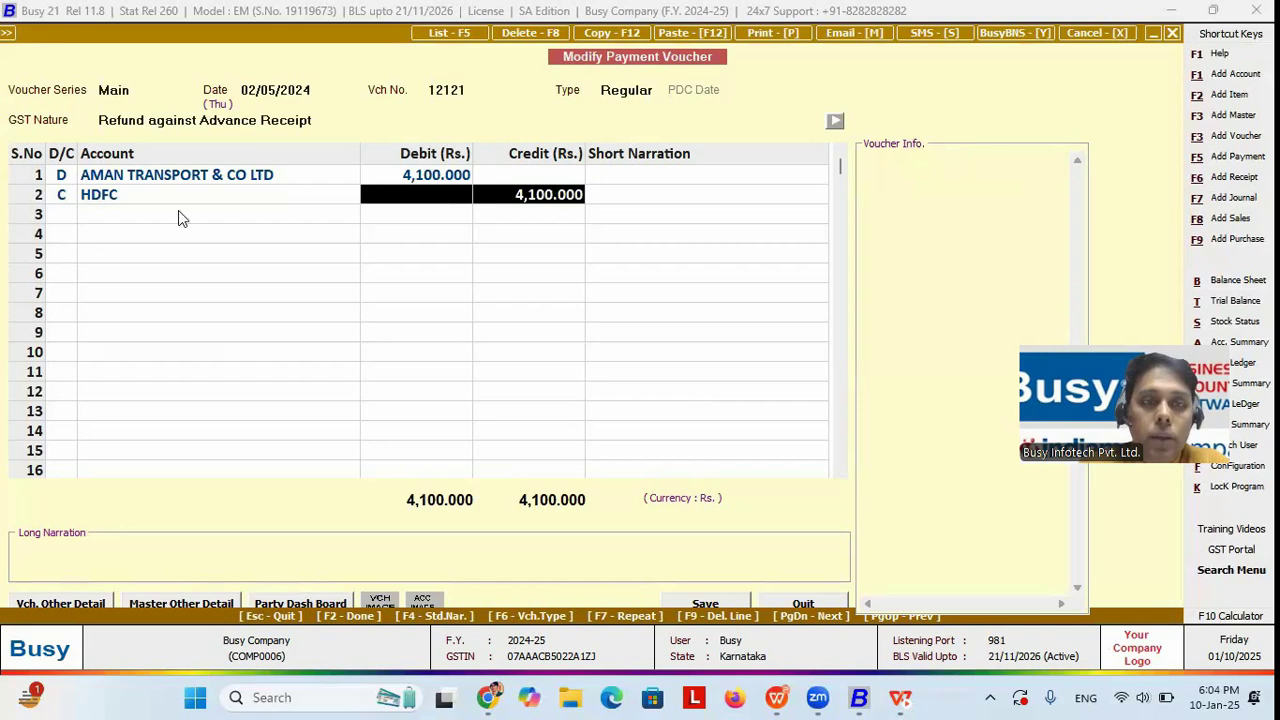
left_click(226, 202)
key("Return")
key("Return")
key("Return")
key("Return")
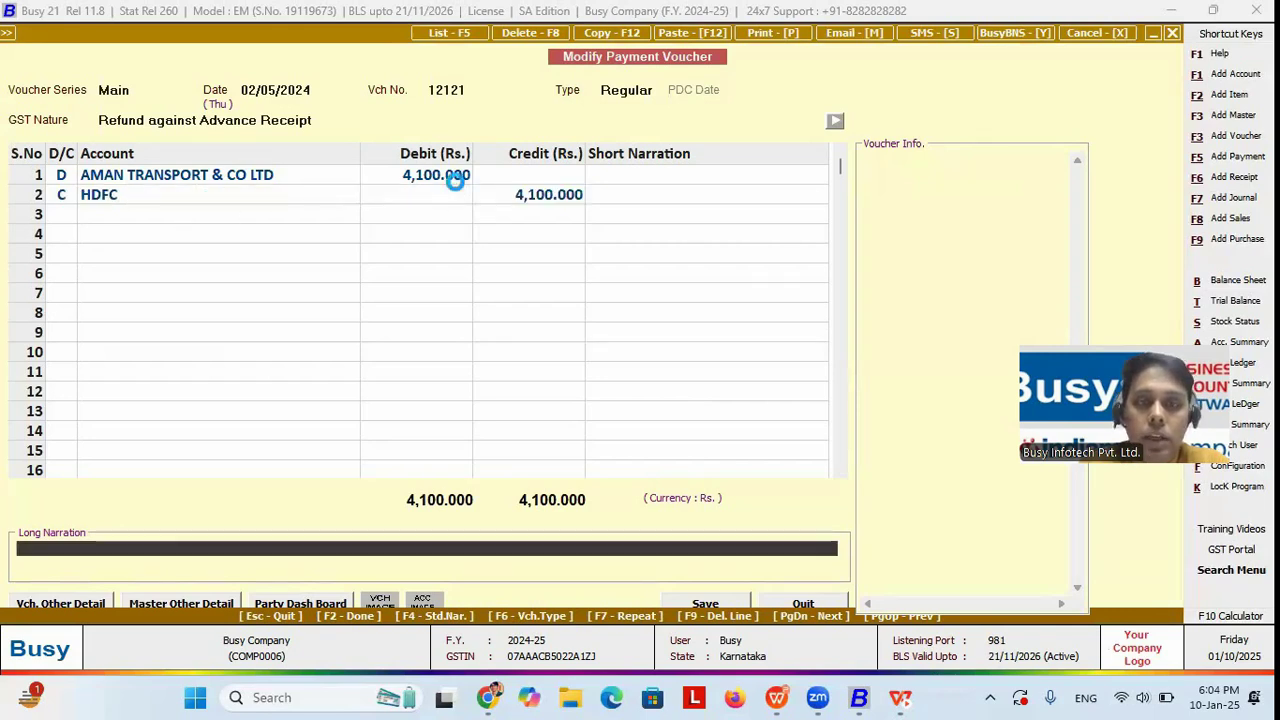
left_click(451, 177)
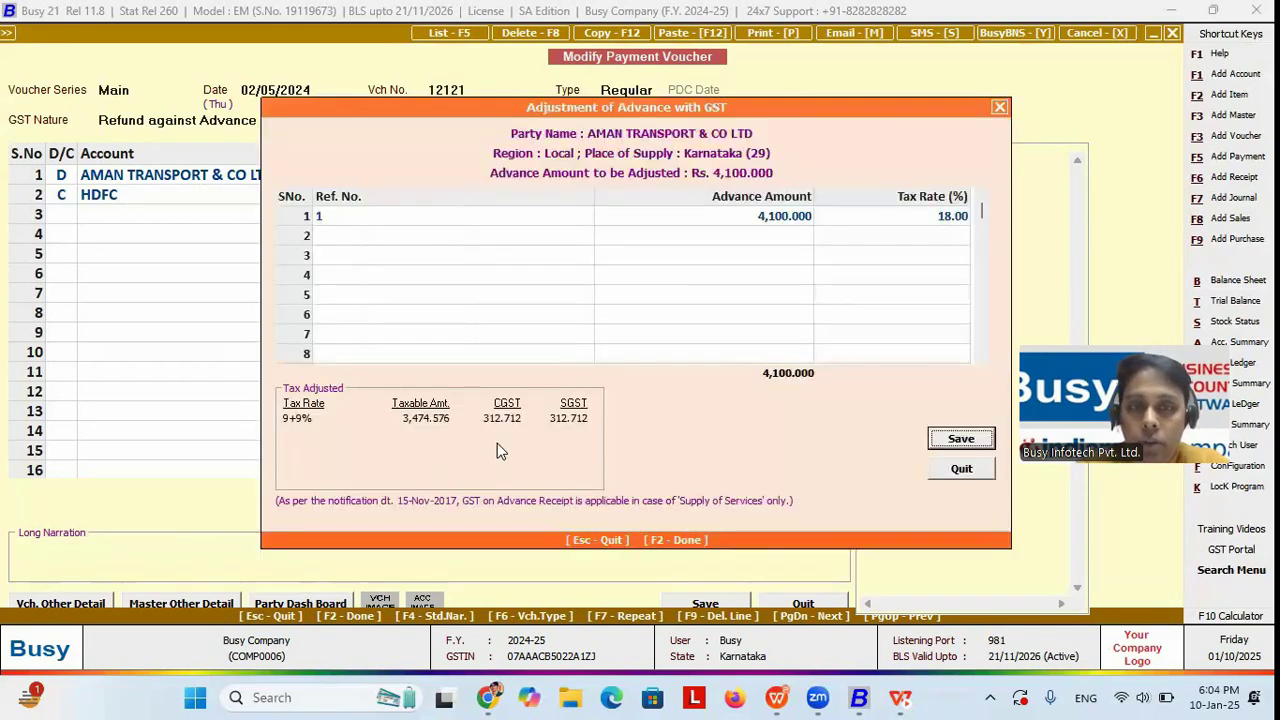
key("Return")
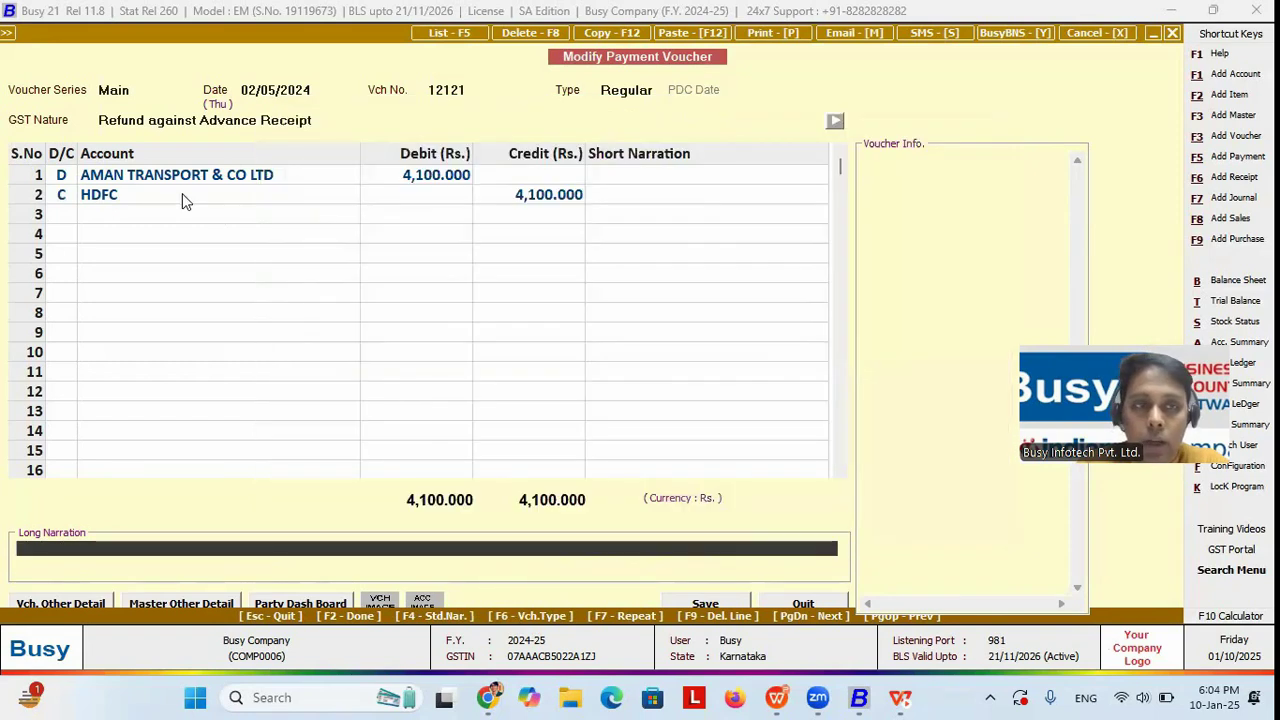
Try adding a CGST Input credit line to the payment voucher, then quit without saving and close the reconciliation report
left_click(62, 218)
type("c")
key("Return")
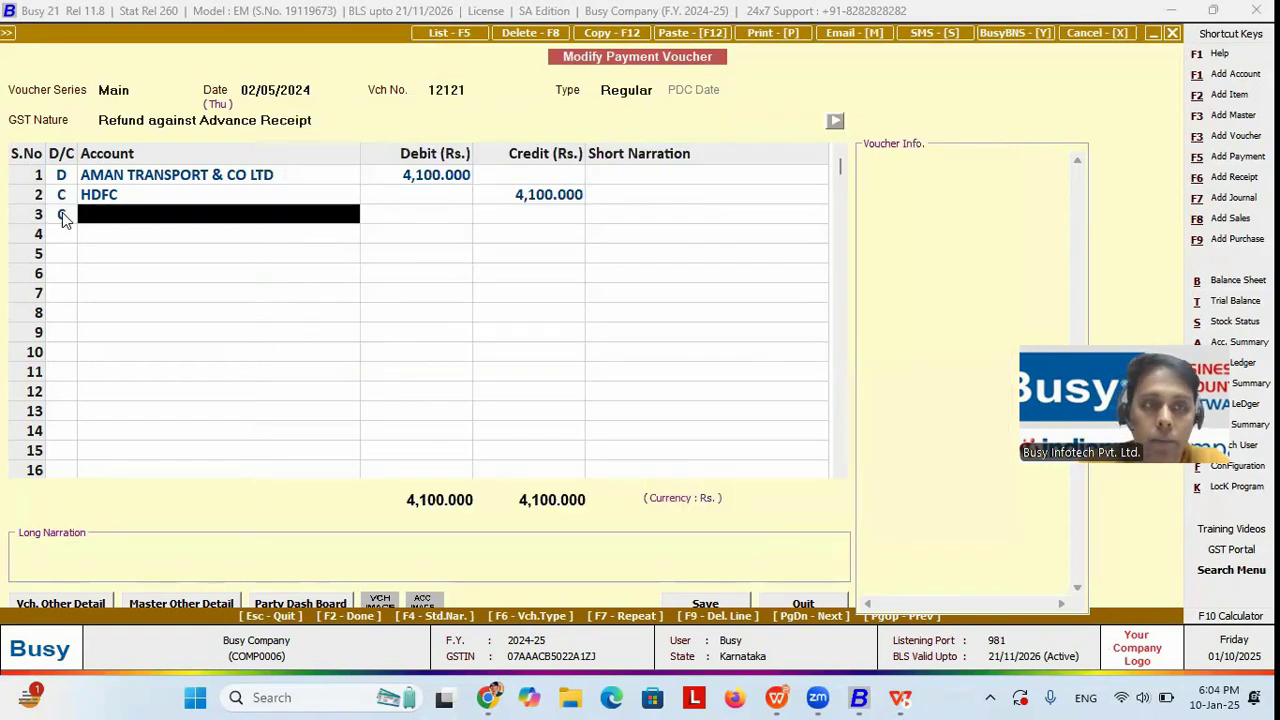
type("cGST")
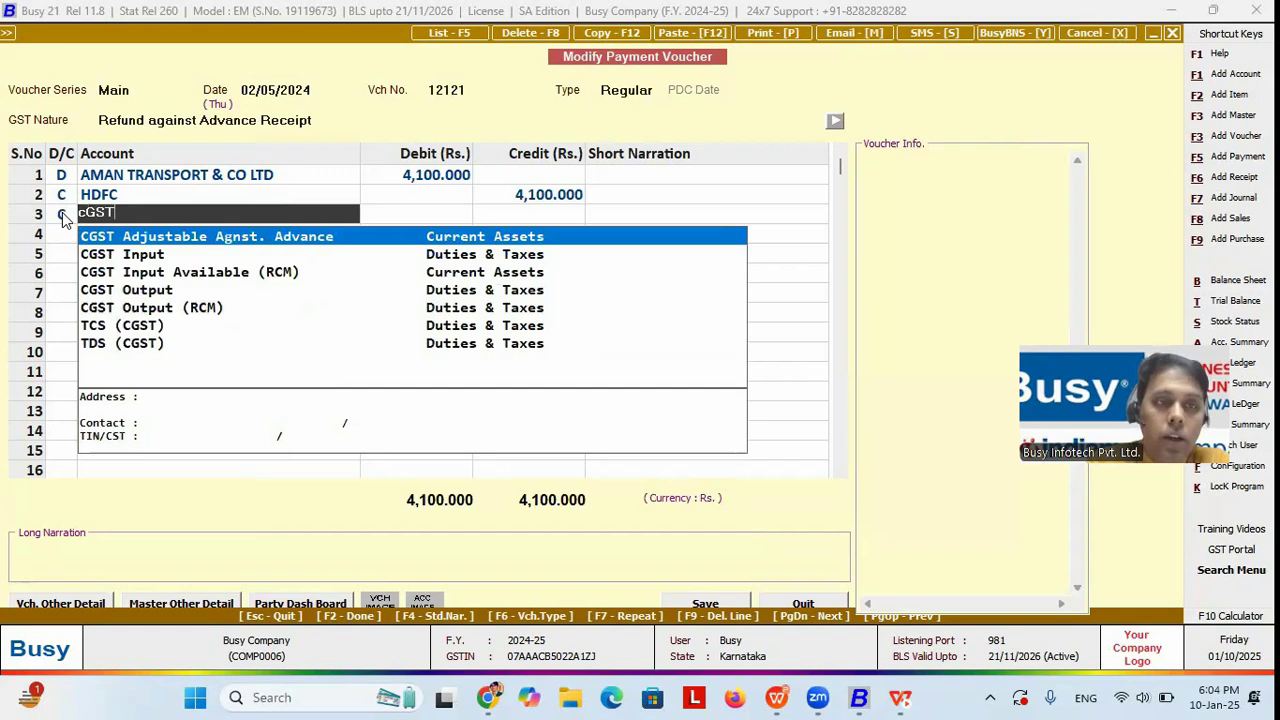
key("Down")
key("Return")
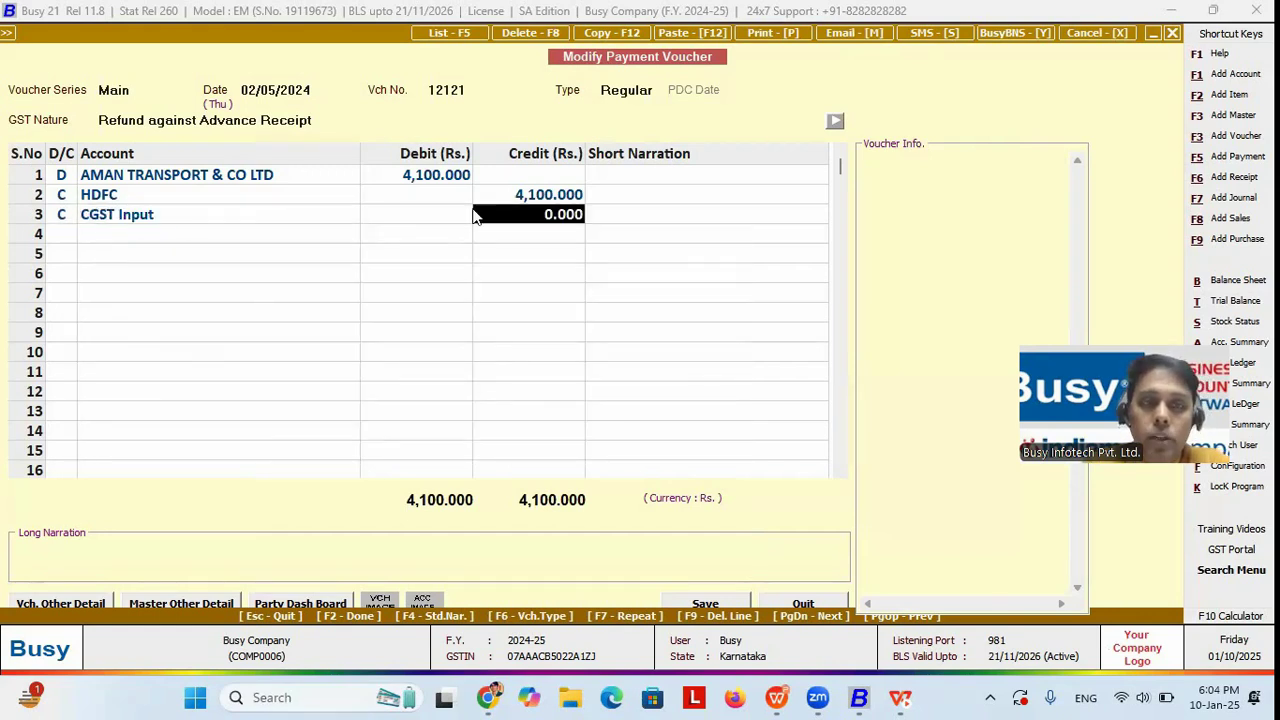
left_click(173, 218)
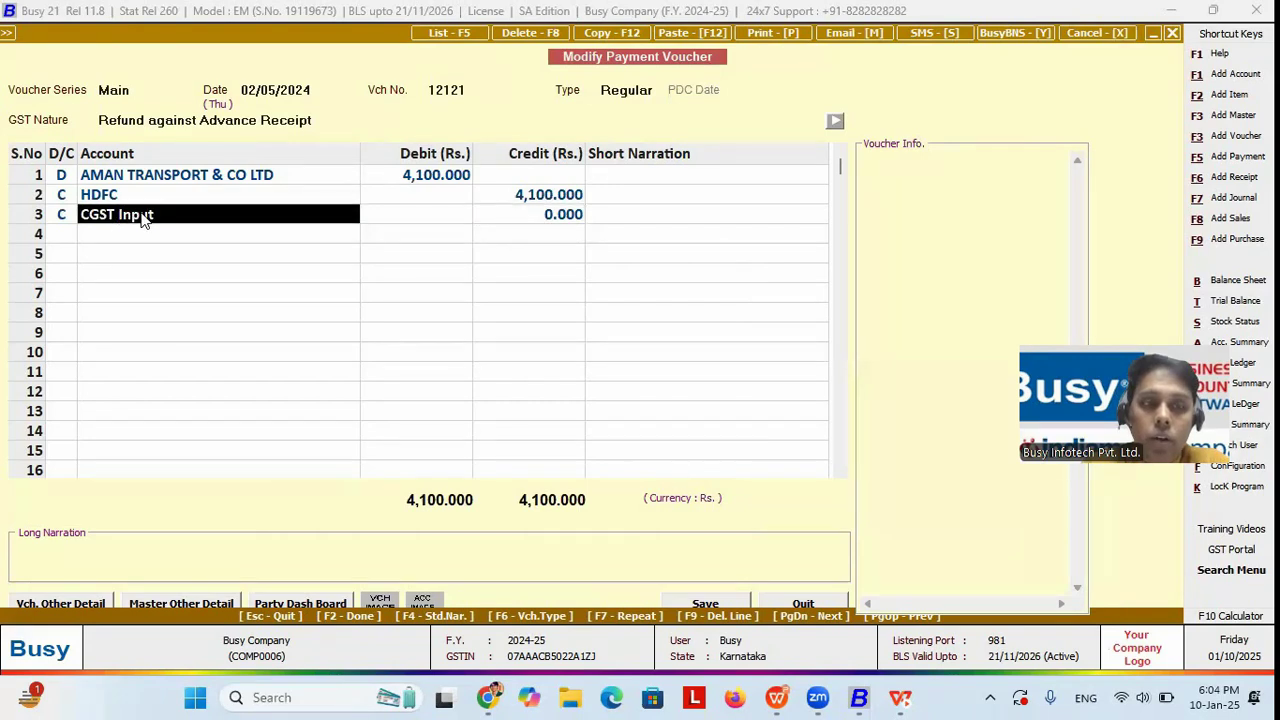
key("Escape")
key("Return")
key("Escape")
key("Escape")
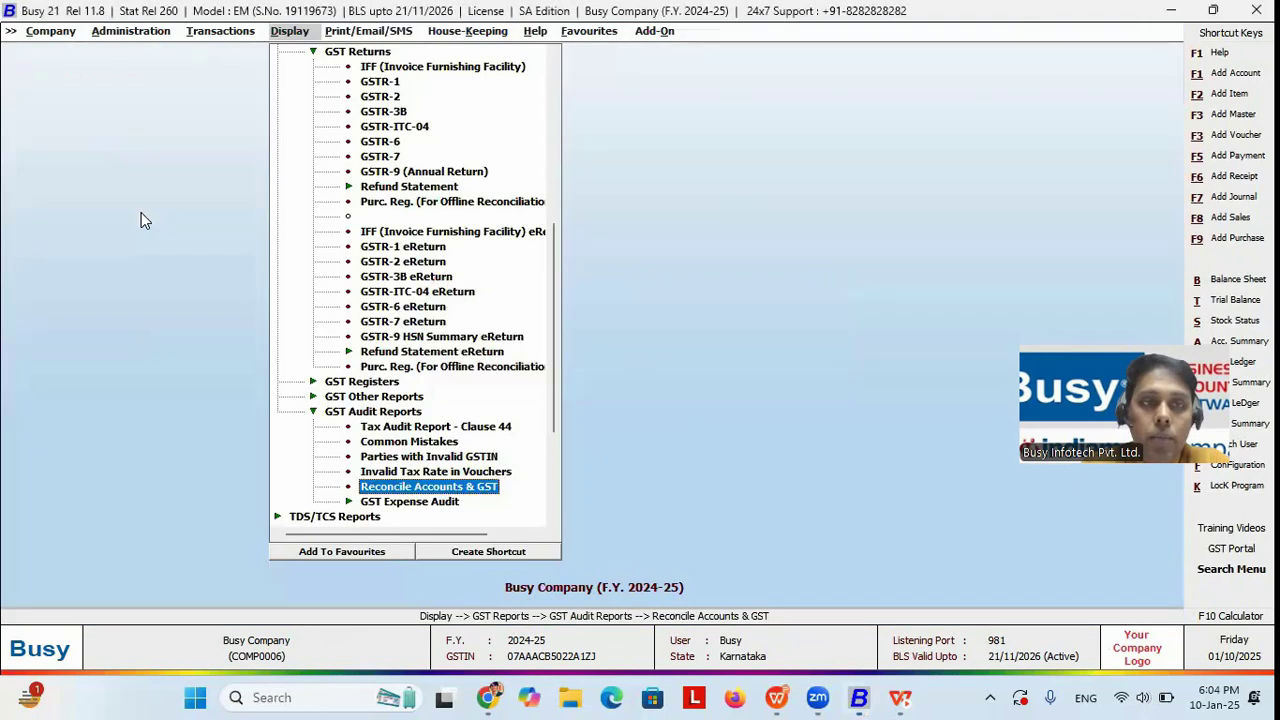
Open the Bombay series sales voucher dated 16/12/2024 for modification
key("Left")
key("Return")
key("Return")
key("Return")
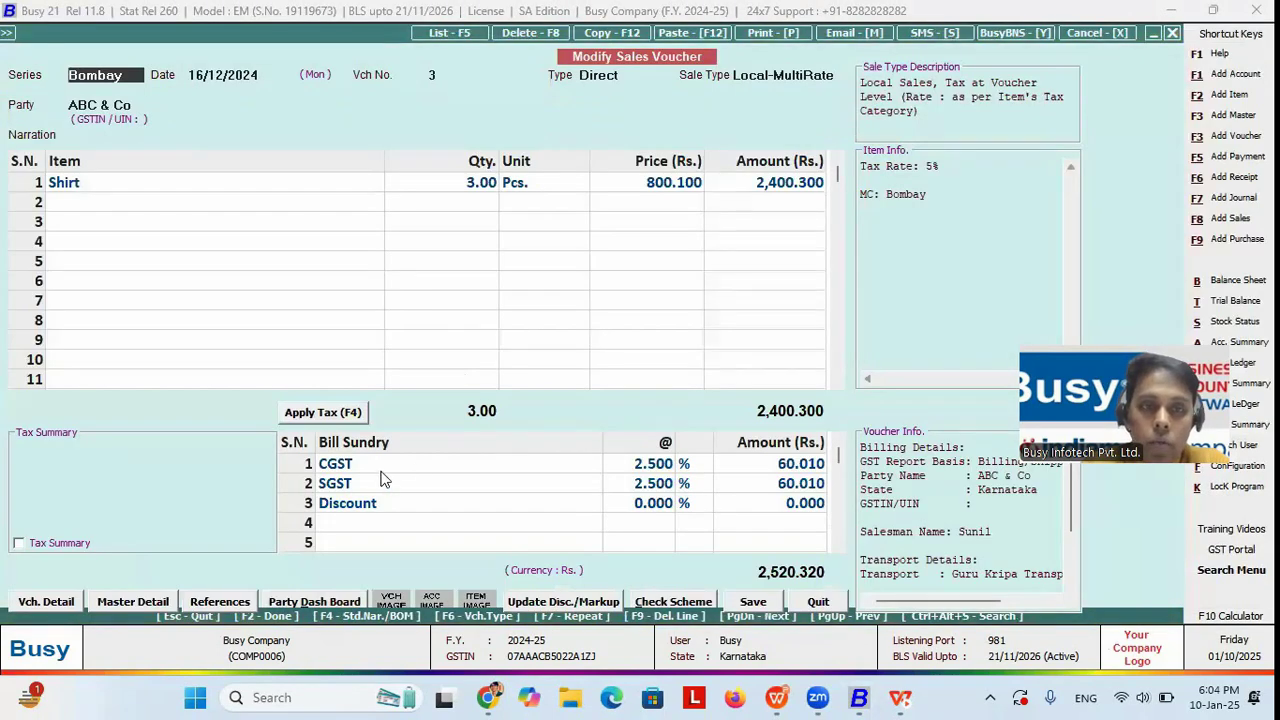
Open the CGST bill sundry master from the voucher and set Affects Accounting under Accounting In Sale to N
left_click(381, 470)
key("alt+m")
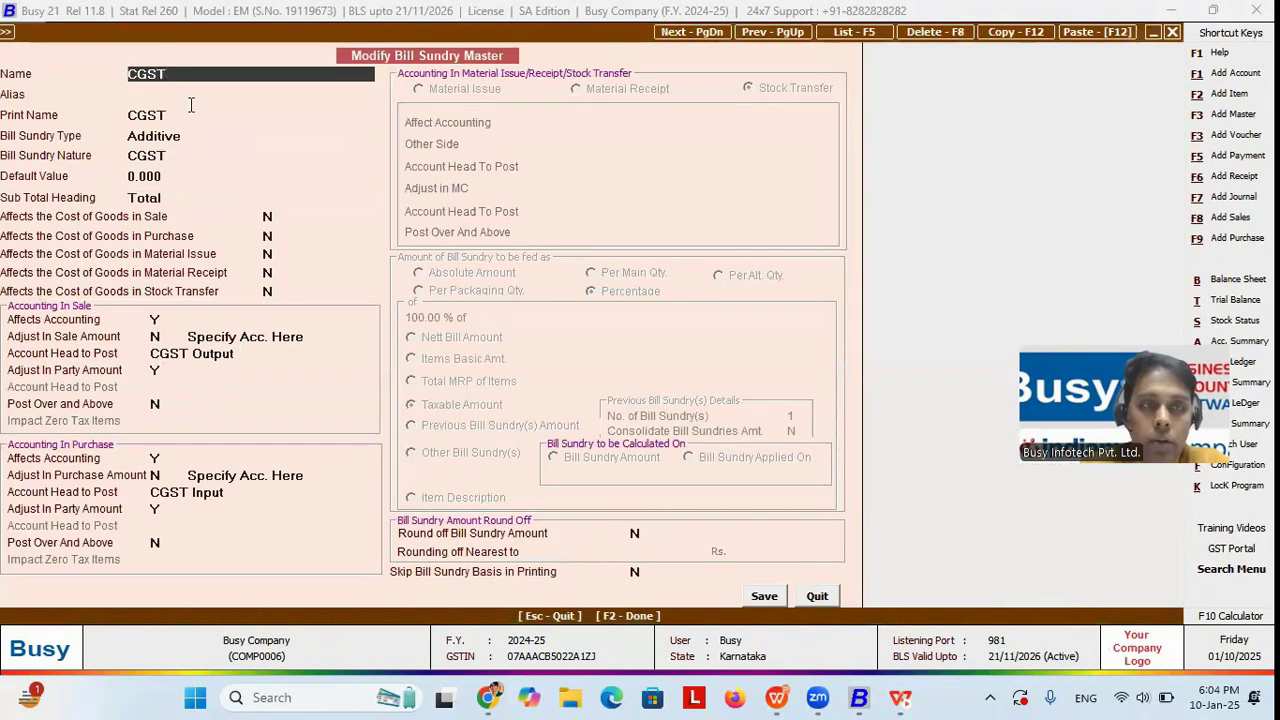
left_click(156, 335)
left_click(155, 319)
type("N")
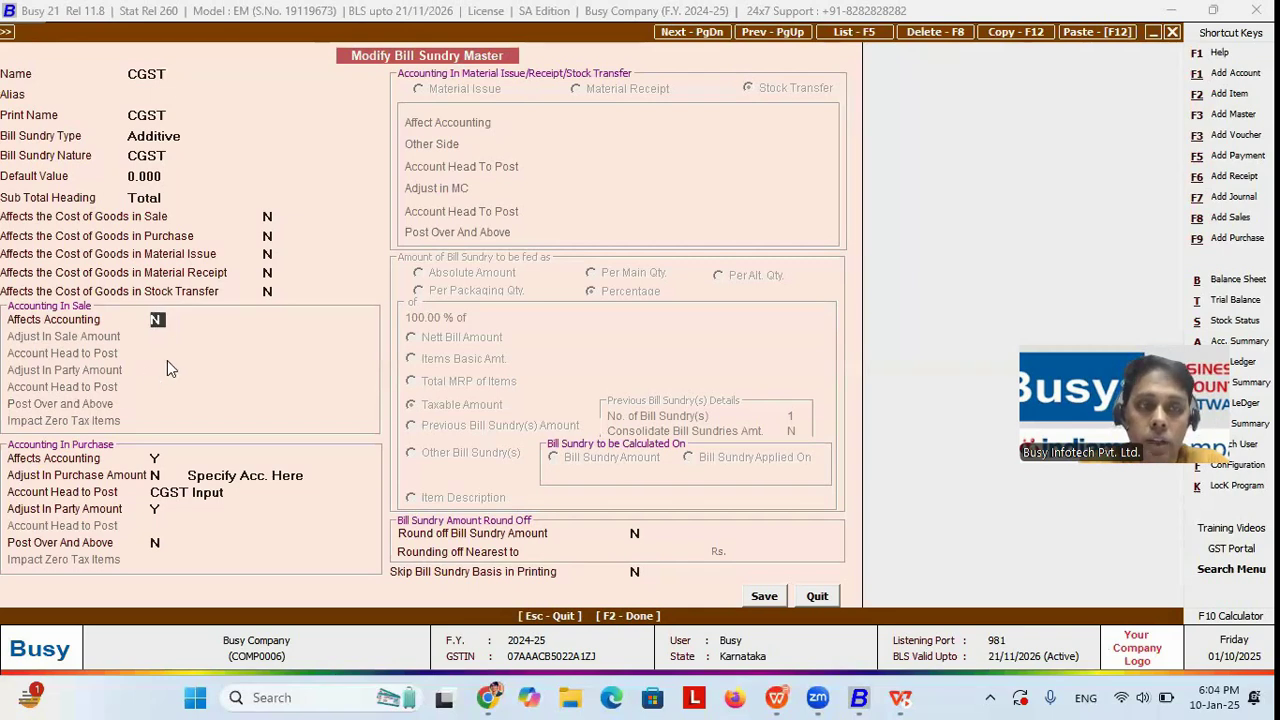
Quit the CGST bill sundry master without saving and close the sales voucher
key("Escape")
key("Return")
key("Escape")
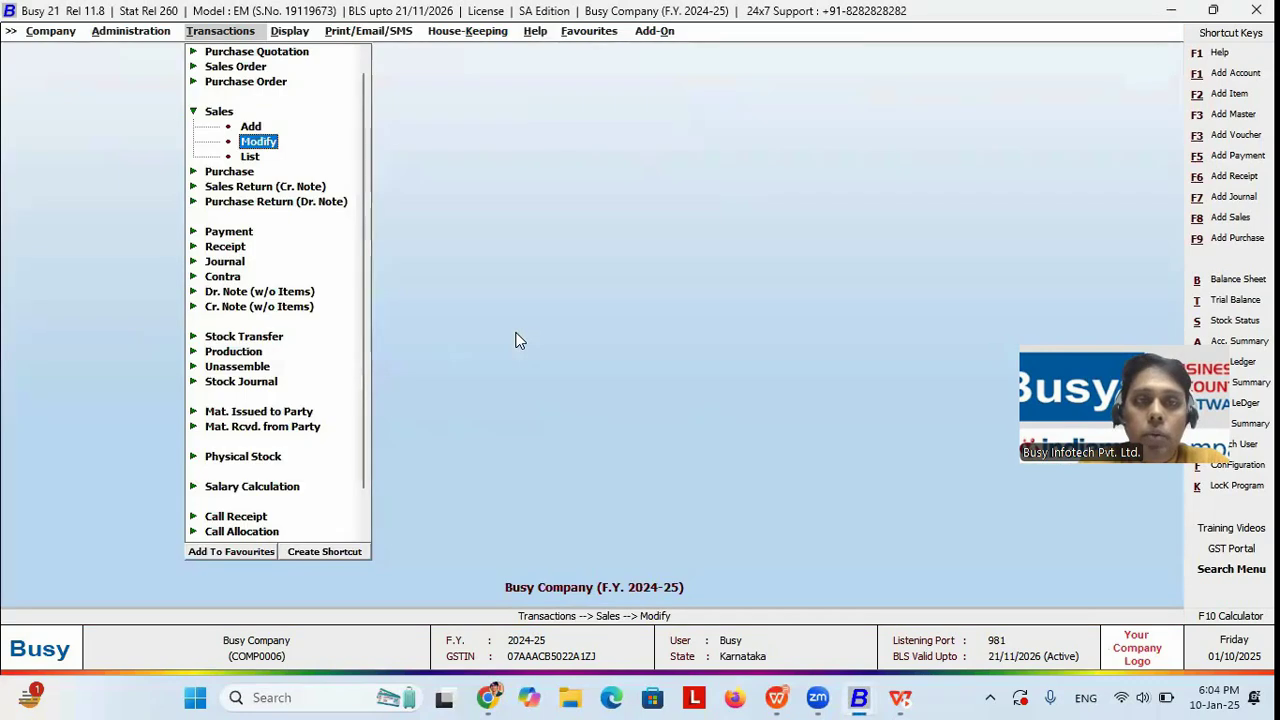
Run the Reconcile Accounts & GST report for Sales, all series, 01/04/2024 to 31/03/2025, ignoring differences up to Rs. 1
key("Right")
key("Return")
key("Return")
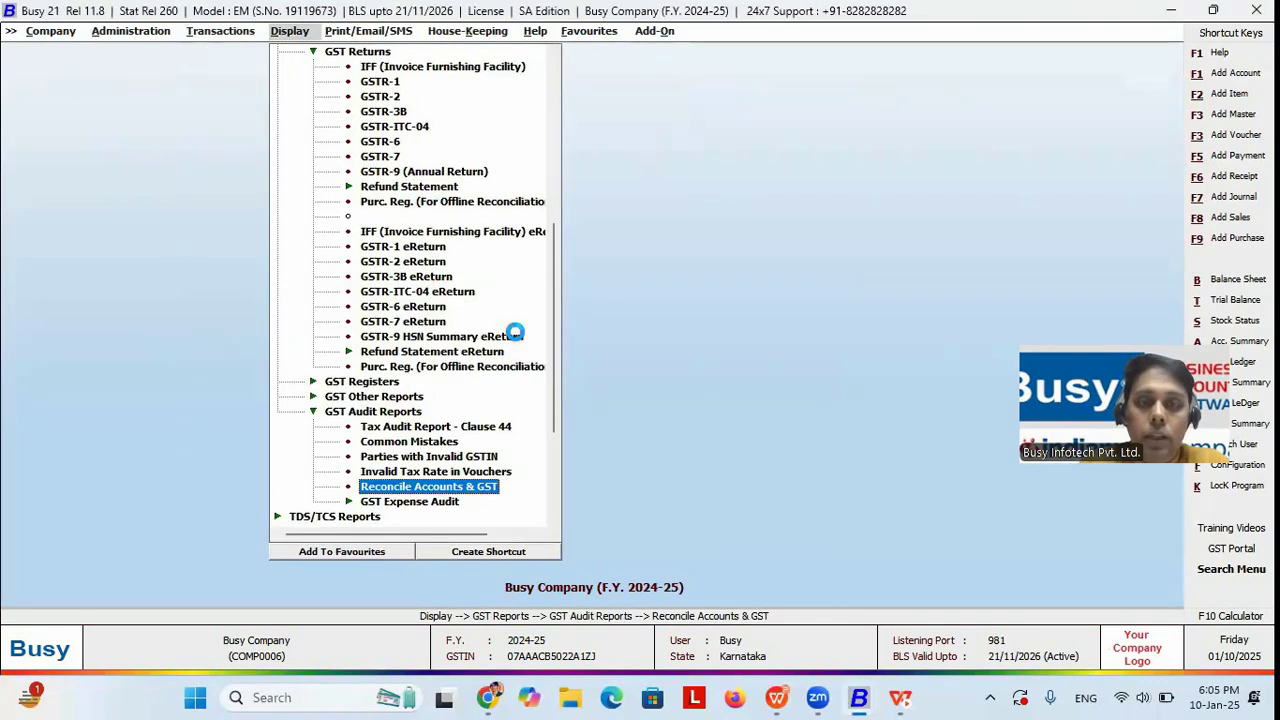
key("Return")
key("Return")
key("Return")
key("Return")
key("Return")
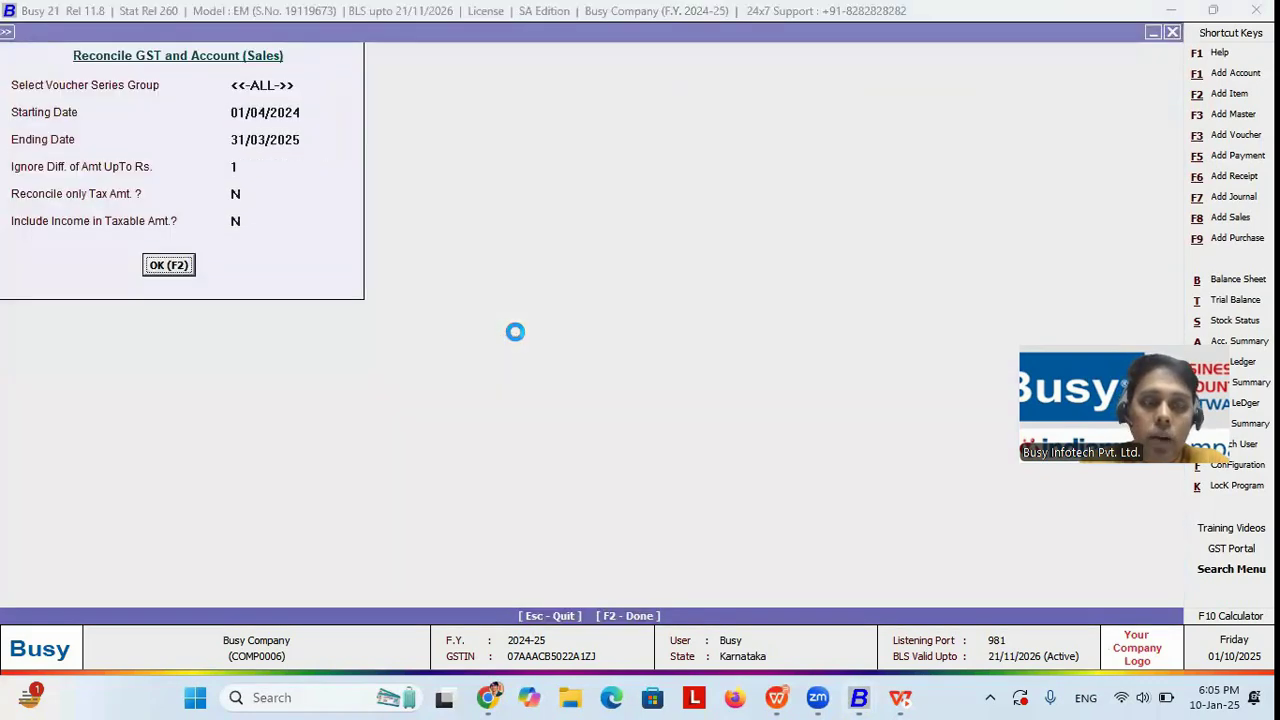
key("Return")
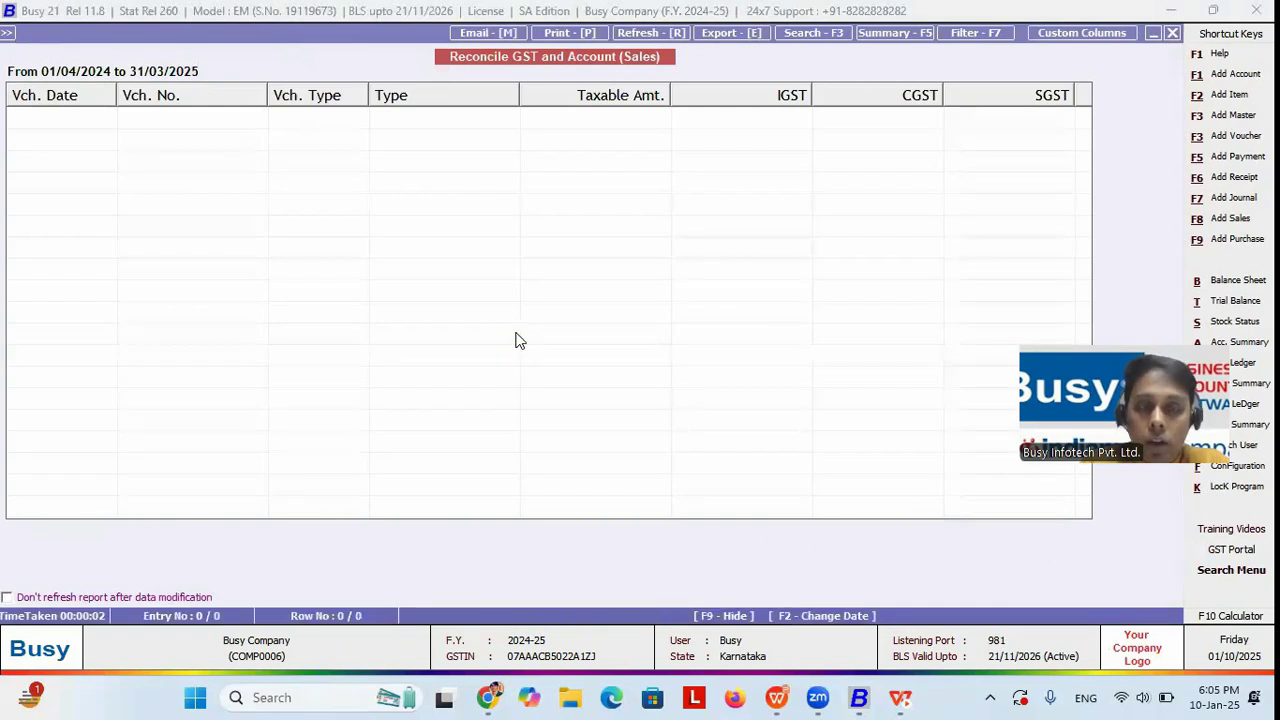
Rerun the sales reconciliation with Include Income in Taxable Amt. set to Y, then close the report and its options
key("Escape")
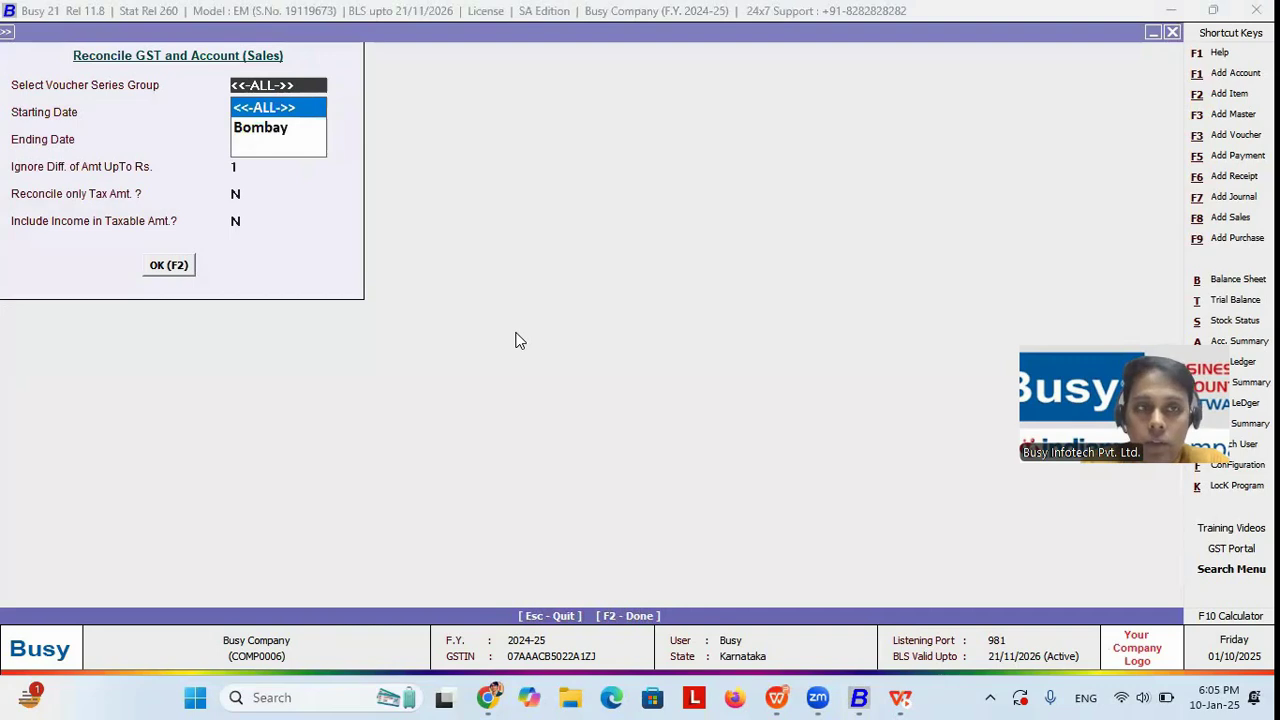
key("Return")
key("Return")
key("Return")
key("Return")
key("Return")
key("y")
key("Return")
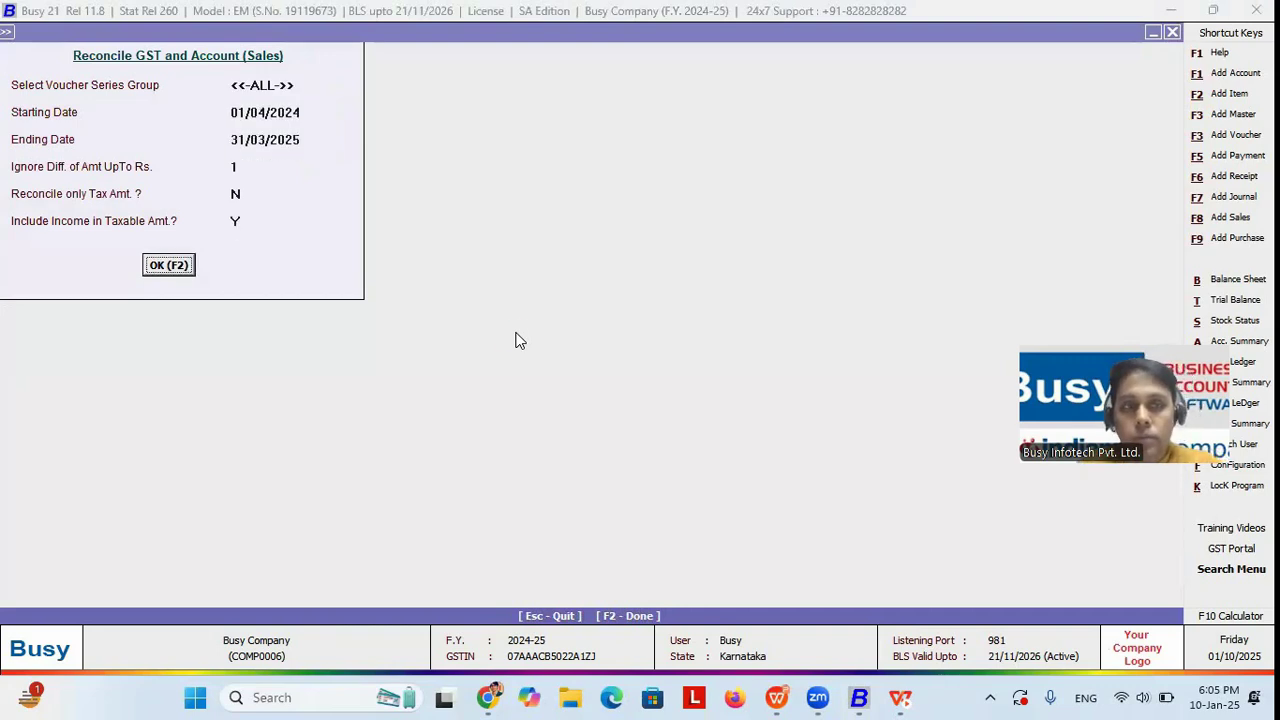
key("Return")
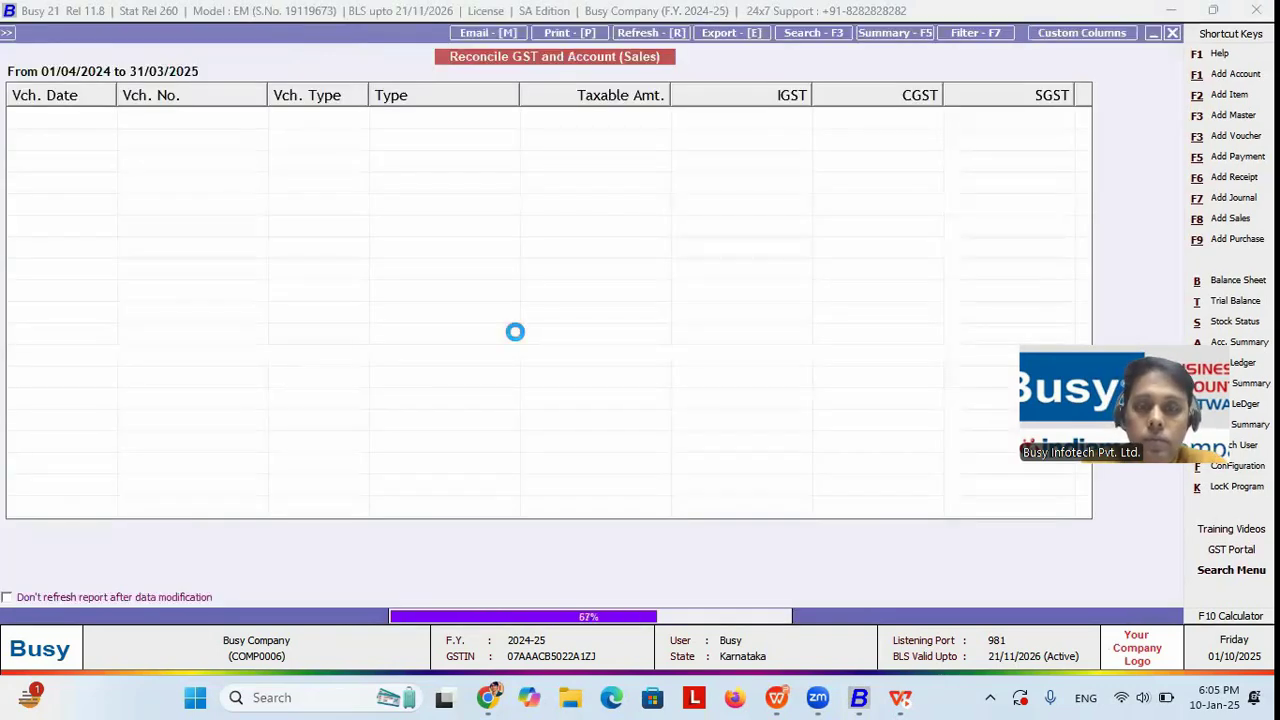
key("Escape")
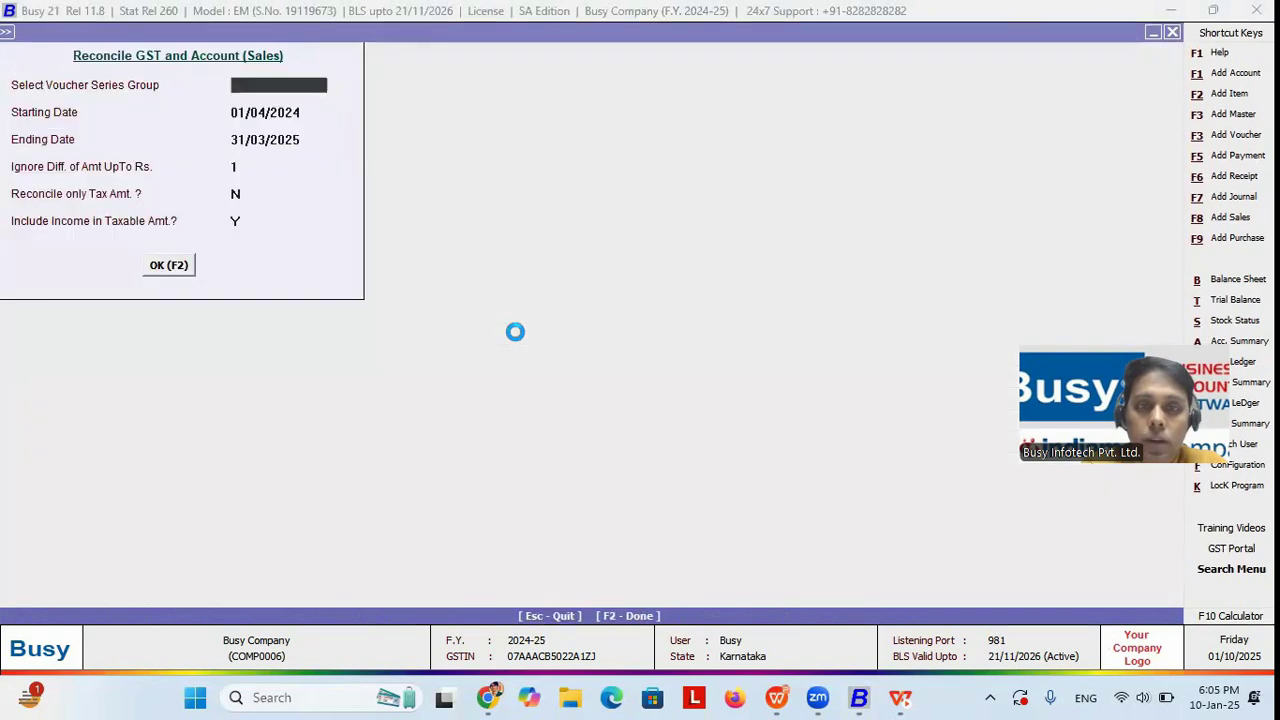
key("Escape")
Run the GST and Account reconciliation for Acc. Vouchers from 01/04/2024 to 31/03/2025 and look through its entries
key("Right")
key("Right")
key("Return")
key("Return")
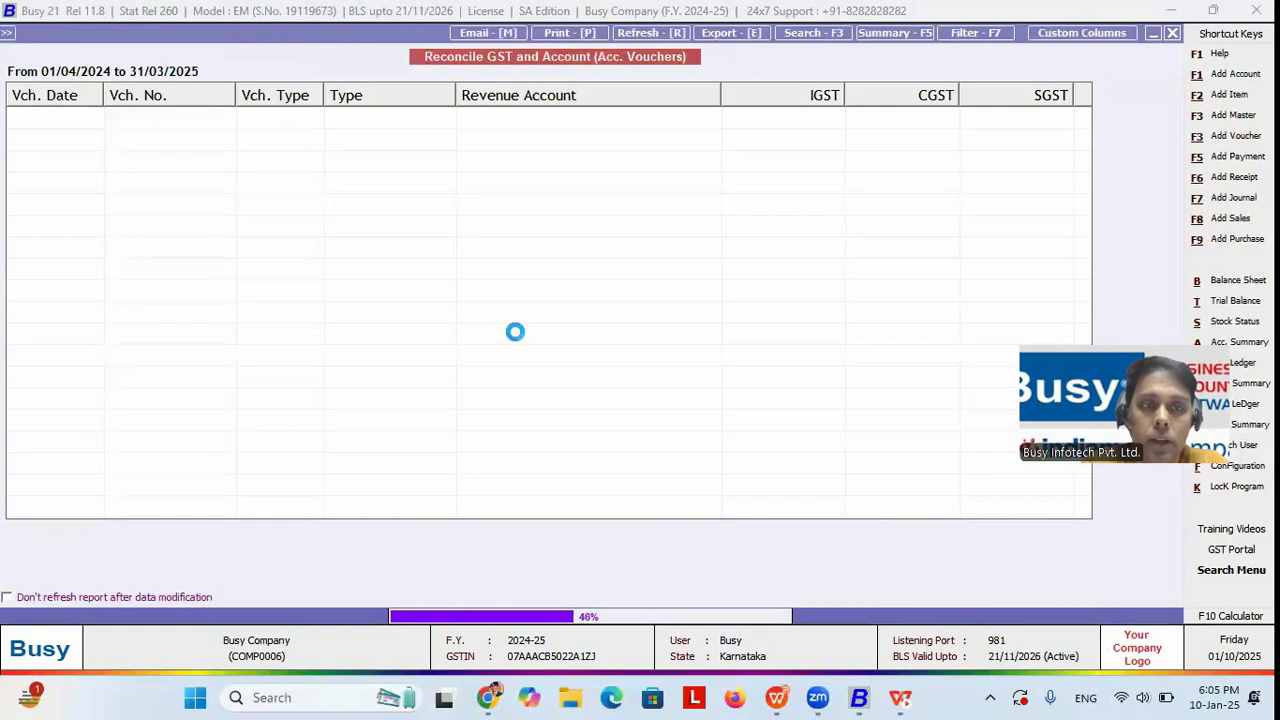
key("Down")
key("Down")
key("Up")
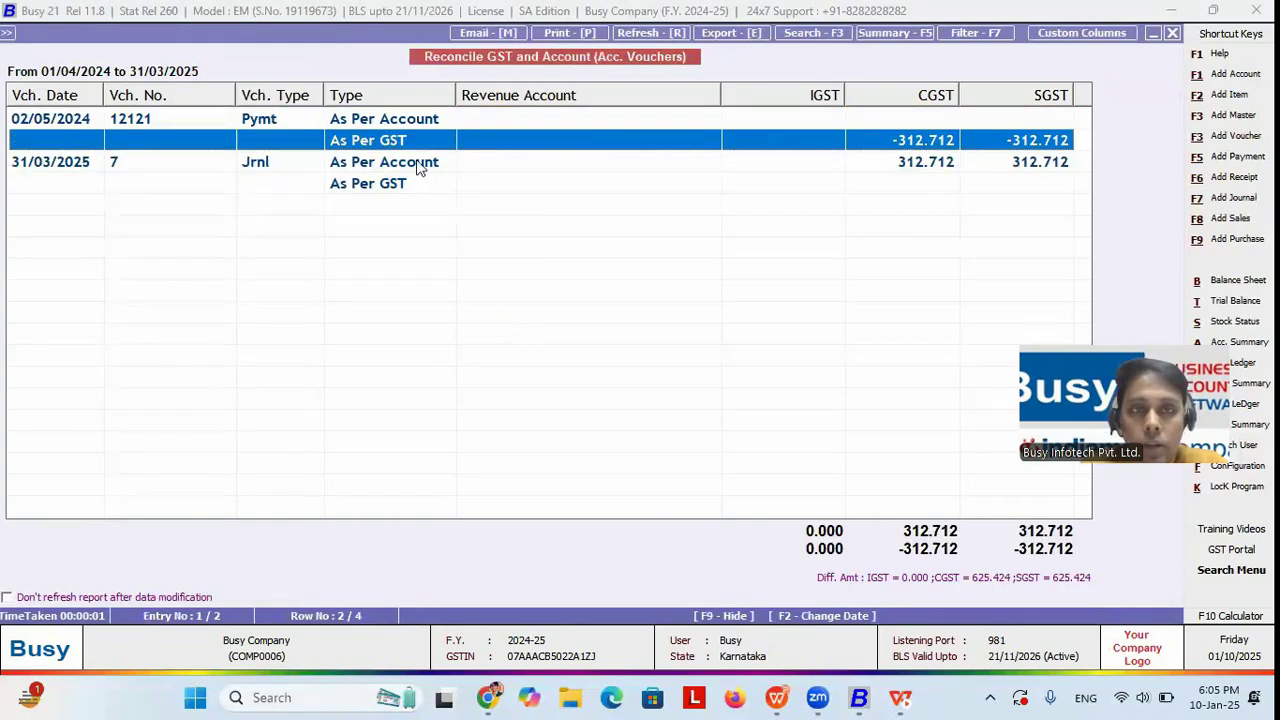
Open the 02/05/2024 payment voucher from the report, check its empty third account line, then quit the voucher and the report
left_click(538, 118)
key("Return")
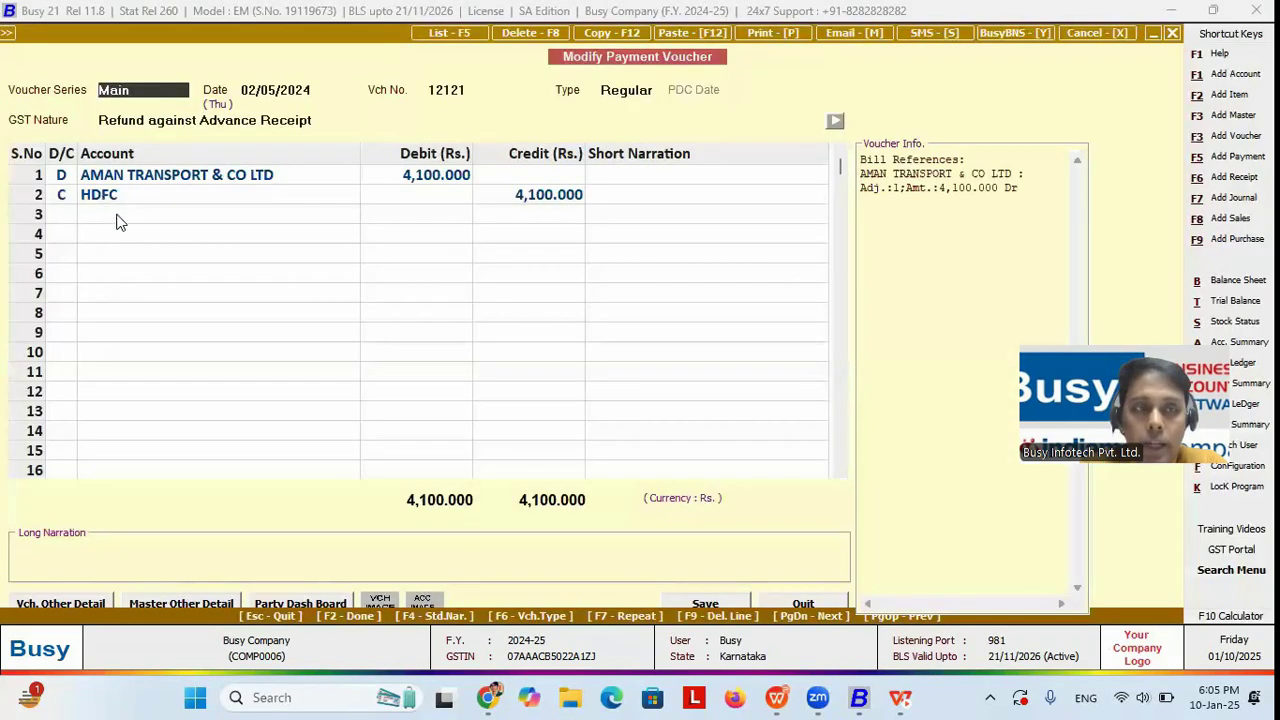
left_click(117, 220)
key("Return")
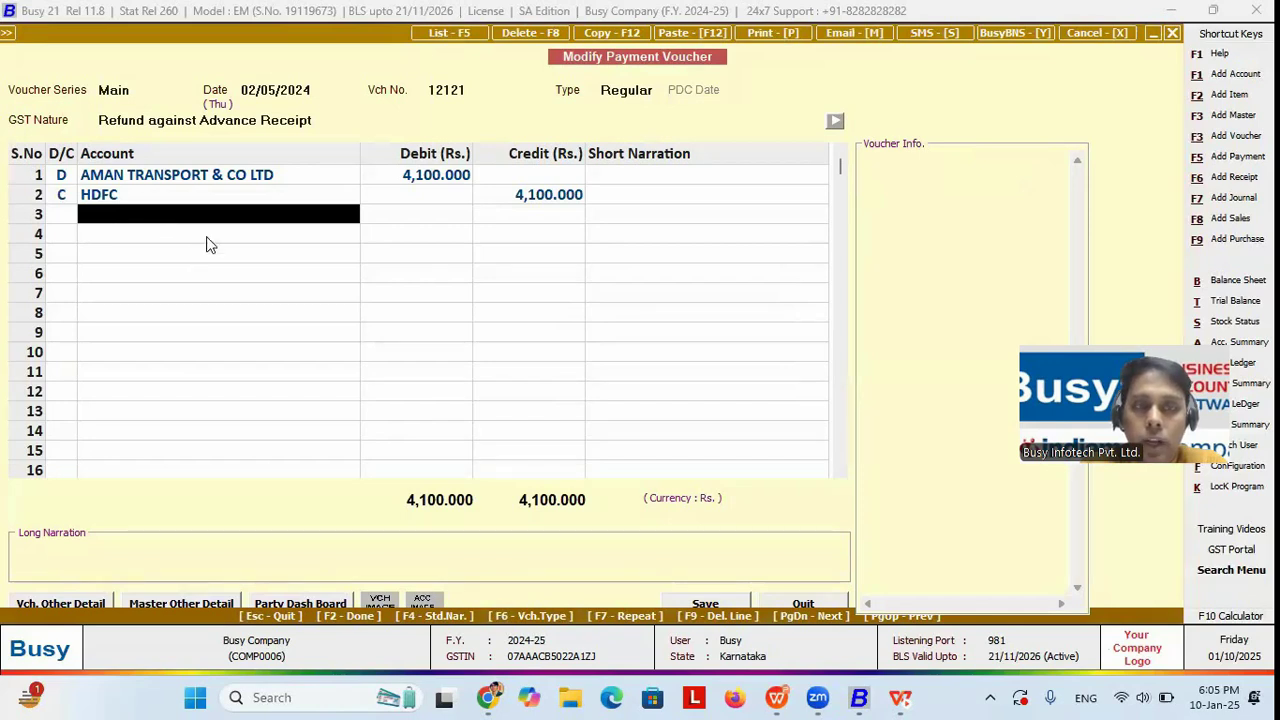
key("Escape")
key("Escape")
key("Escape")
key("Escape")
key("Escape")
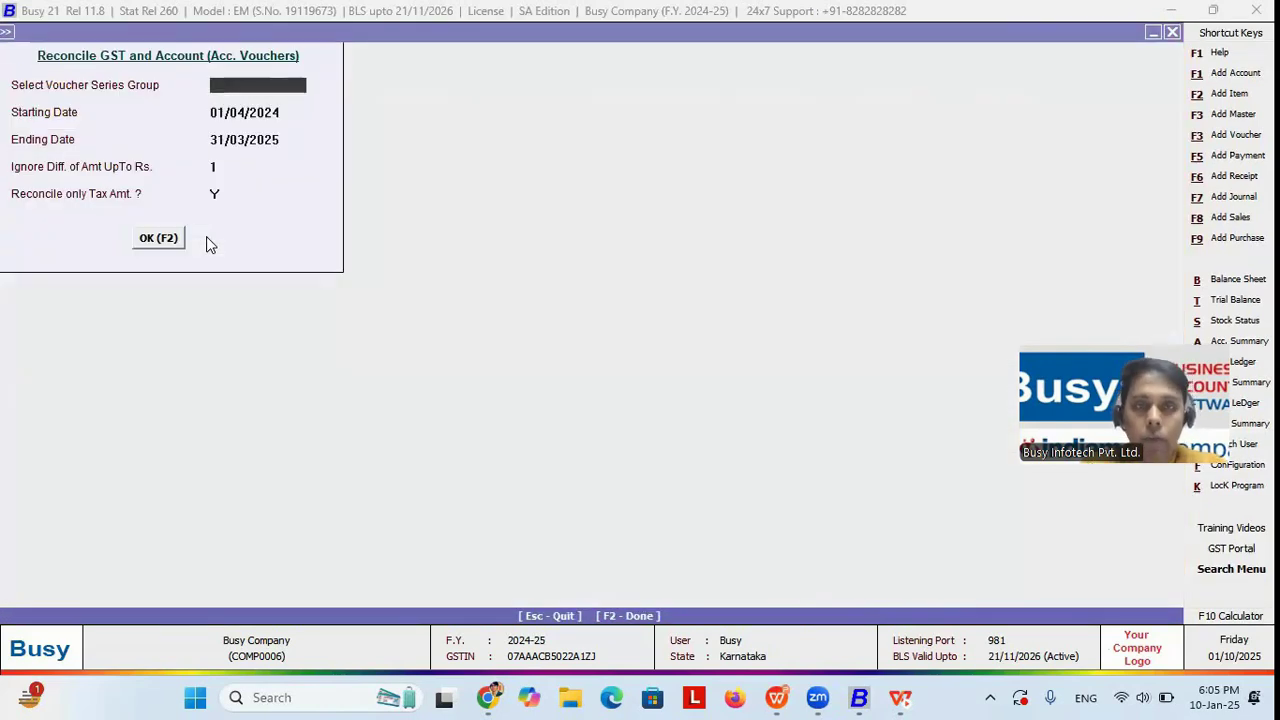
key("Escape")
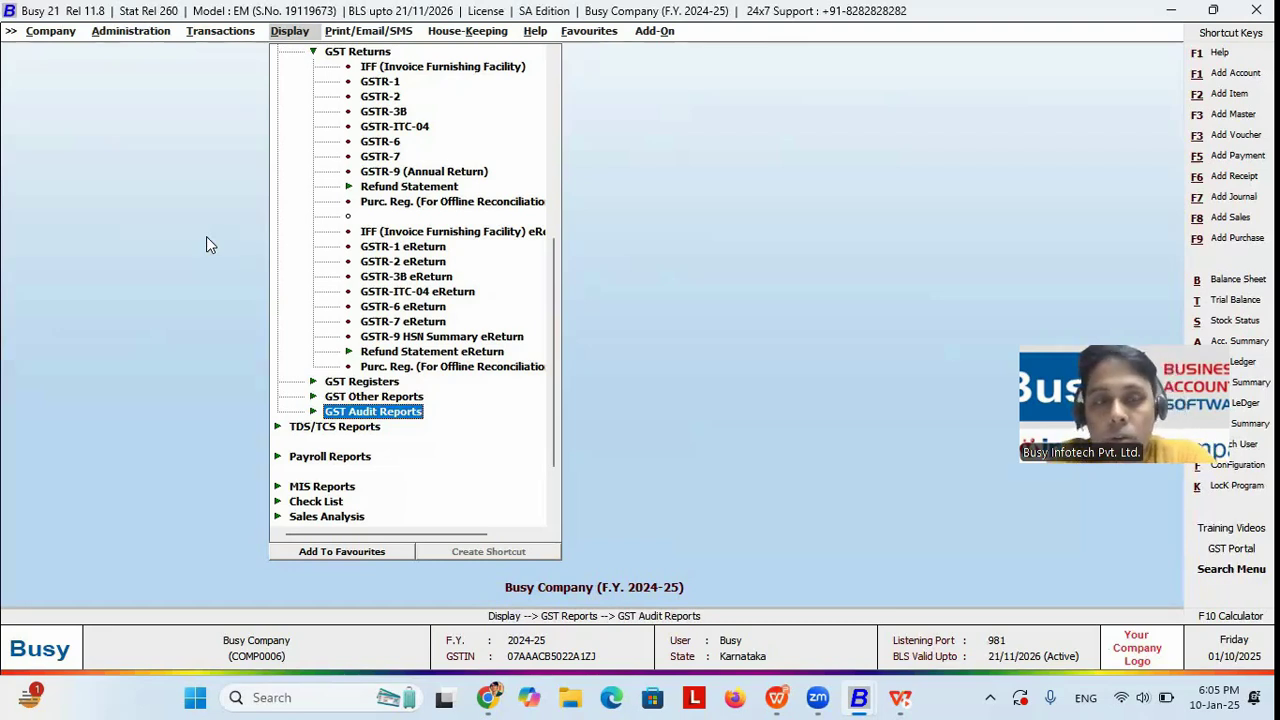
Expand the GST Audit Reports group and go to Reconcile Accounts & GST
key("Return")
key("Down")
key("Down")
key("Down")
key("Down")
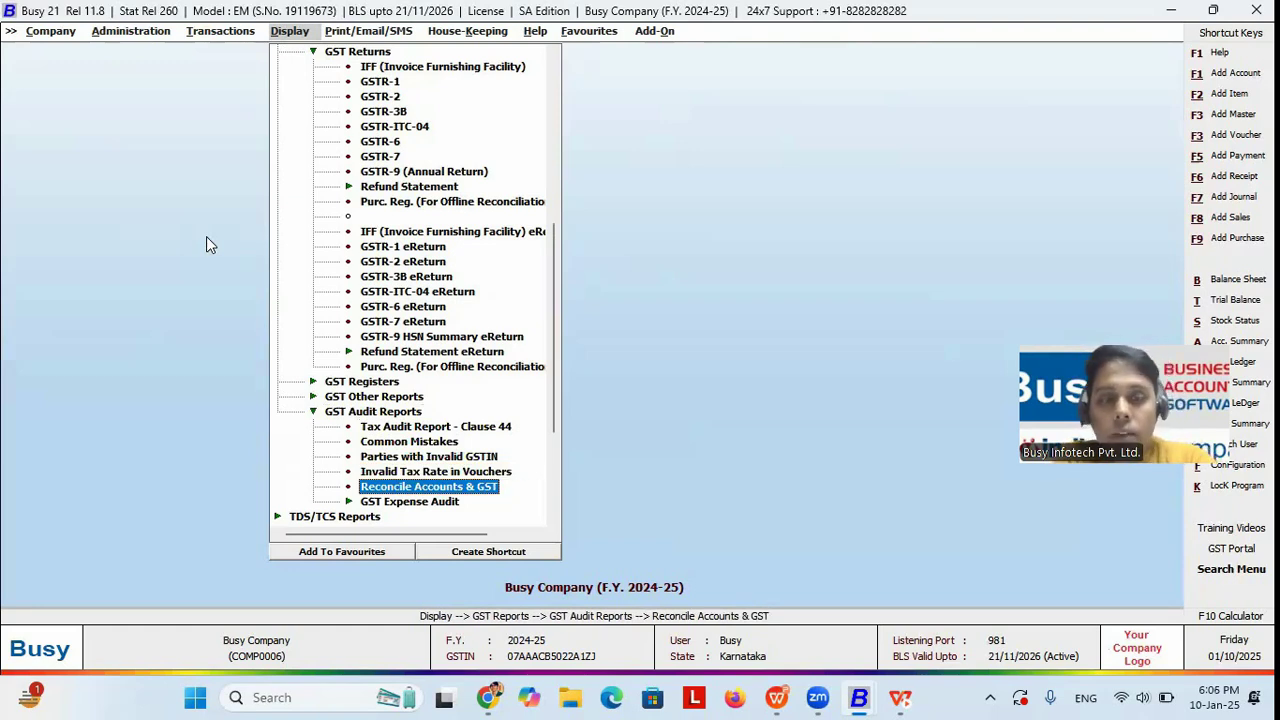
Switch to the WPS Presentation slide show and advance to the Pre-defined GST Masters point on the GST Management slide
key("alt+Tab")
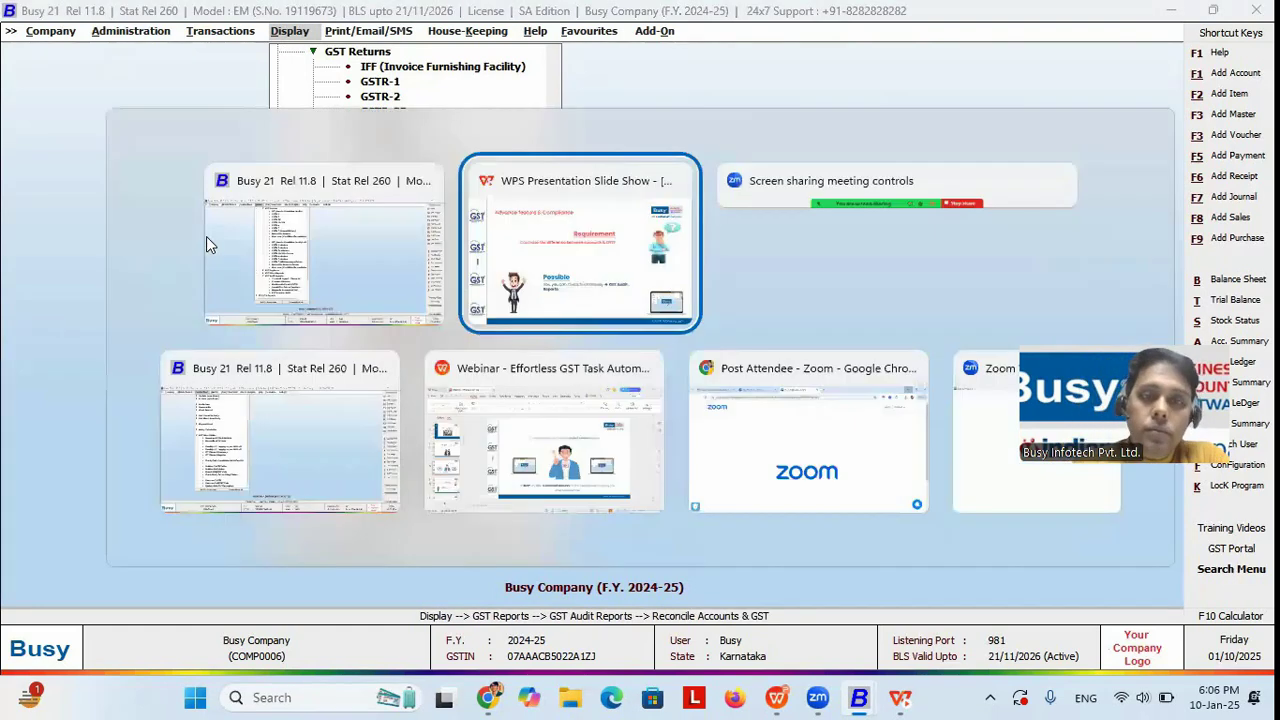
key("Right")
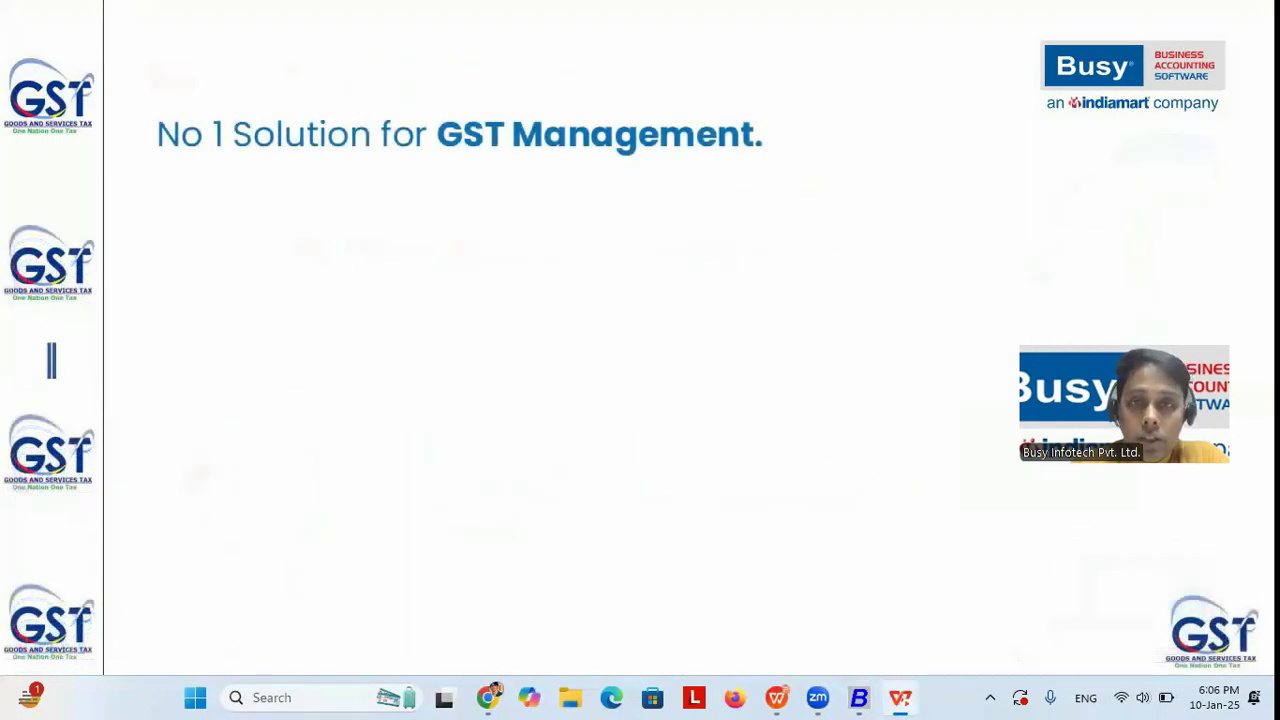
key("Right")
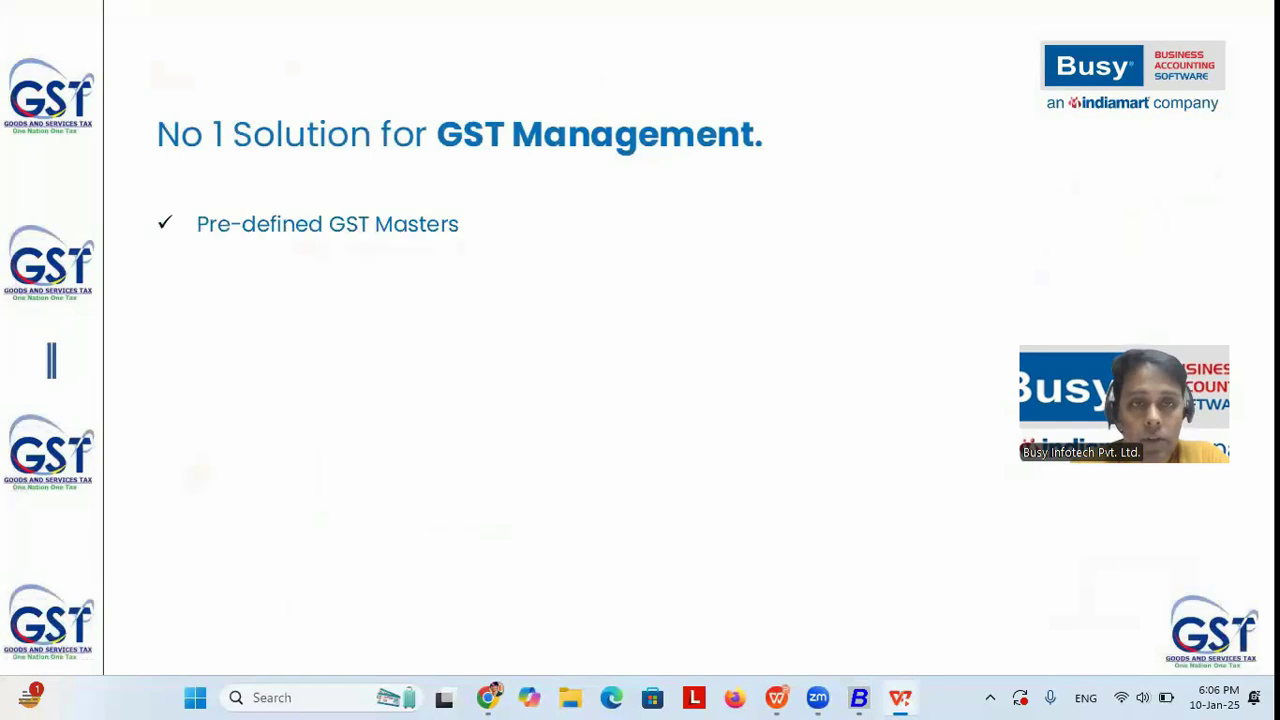